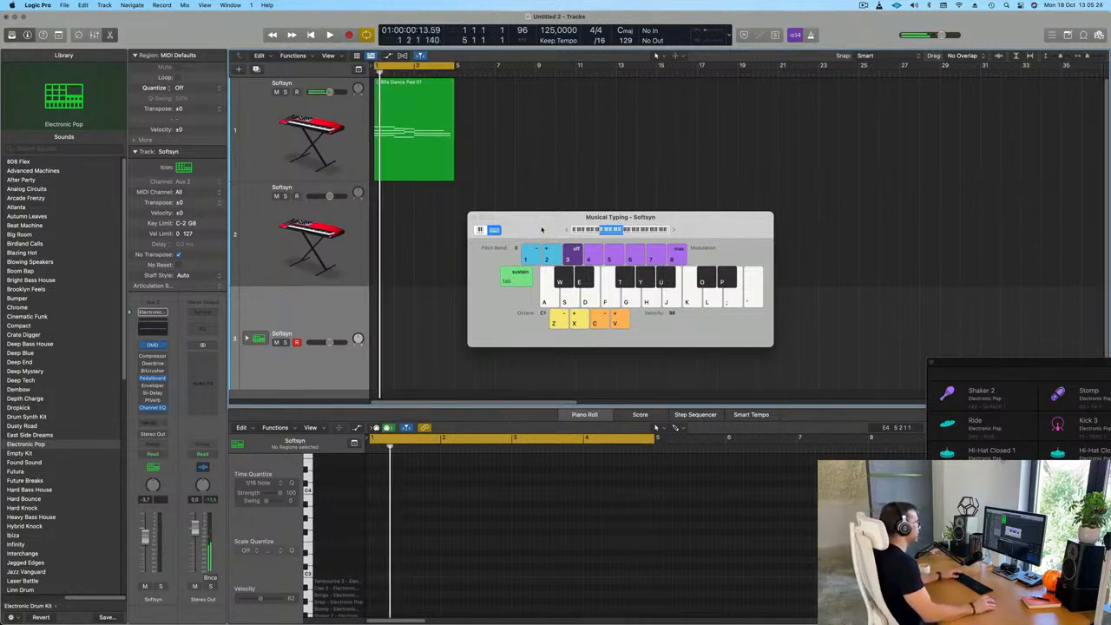
Inspect the Analog Pad instrument settings on the first track while its region plays
{"action": "left_click_drag", "start_coordinate": [542, 229], "coordinate": [583, 218]}
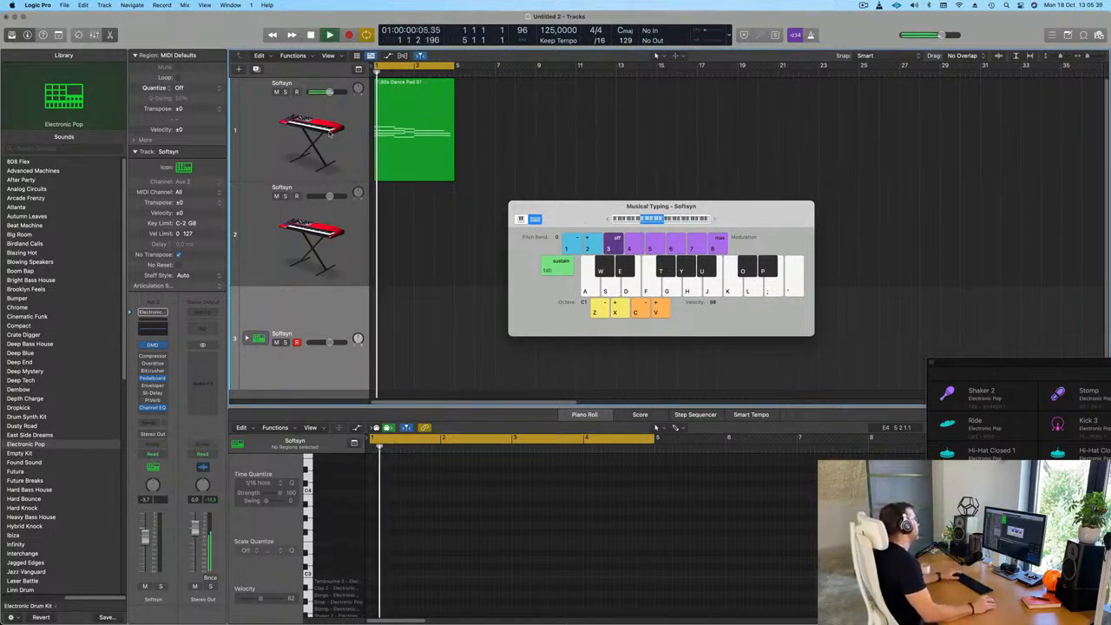
{"action": "left_click", "coordinate": [295, 138]}
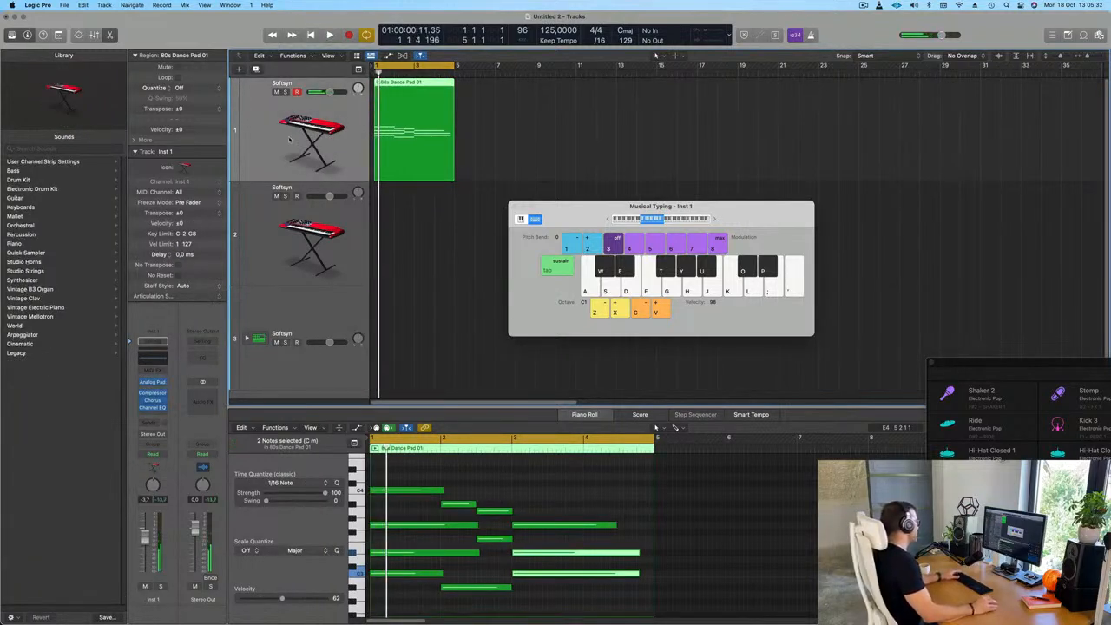
{"action": "left_click", "coordinate": [153, 382]}
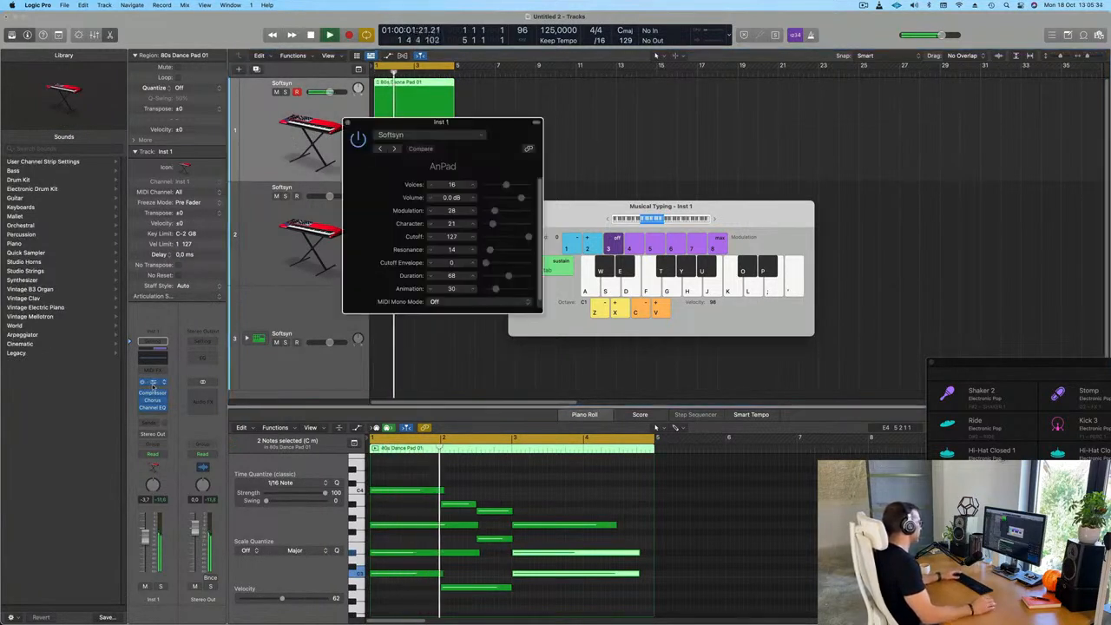
{"action": "left_click", "coordinate": [348, 124]}
{"action": "key", "text": "space"}
Enable the high-cut band in the first track's Channel EQ at about 2060 Hz with a 36 dB/Oct slope
{"action": "left_click", "coordinate": [153, 356]}
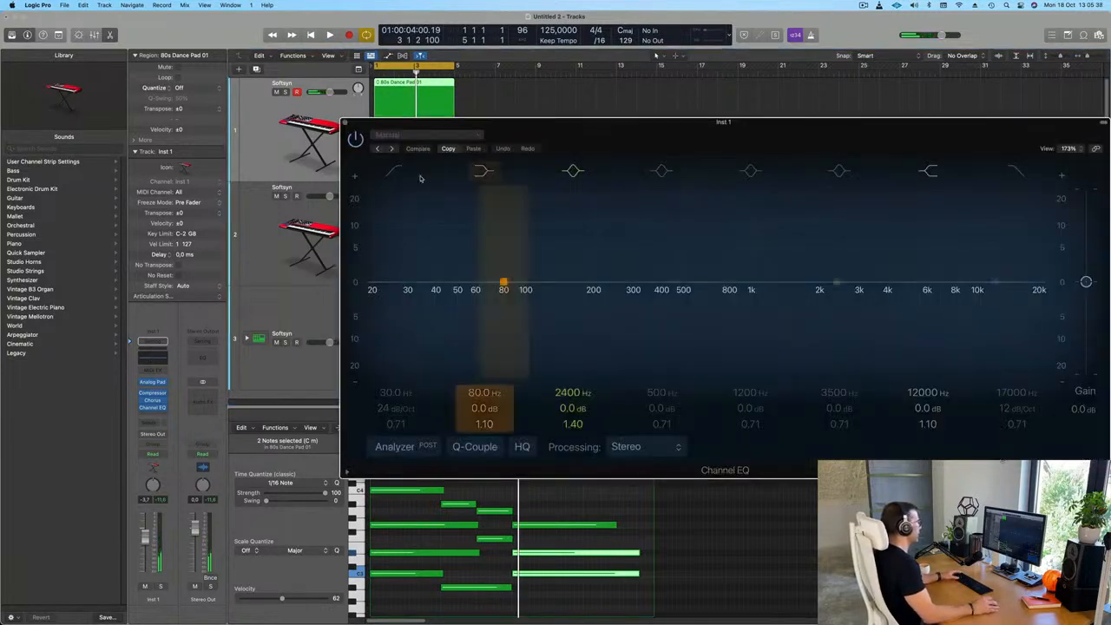
{"action": "left_click_drag", "start_coordinate": [574, 125], "coordinate": [404, 84]}
{"action": "left_click", "coordinate": [846, 136]}
{"action": "key", "text": "space"}
{"action": "left_click_drag", "start_coordinate": [848, 350], "coordinate": [848, 430]}
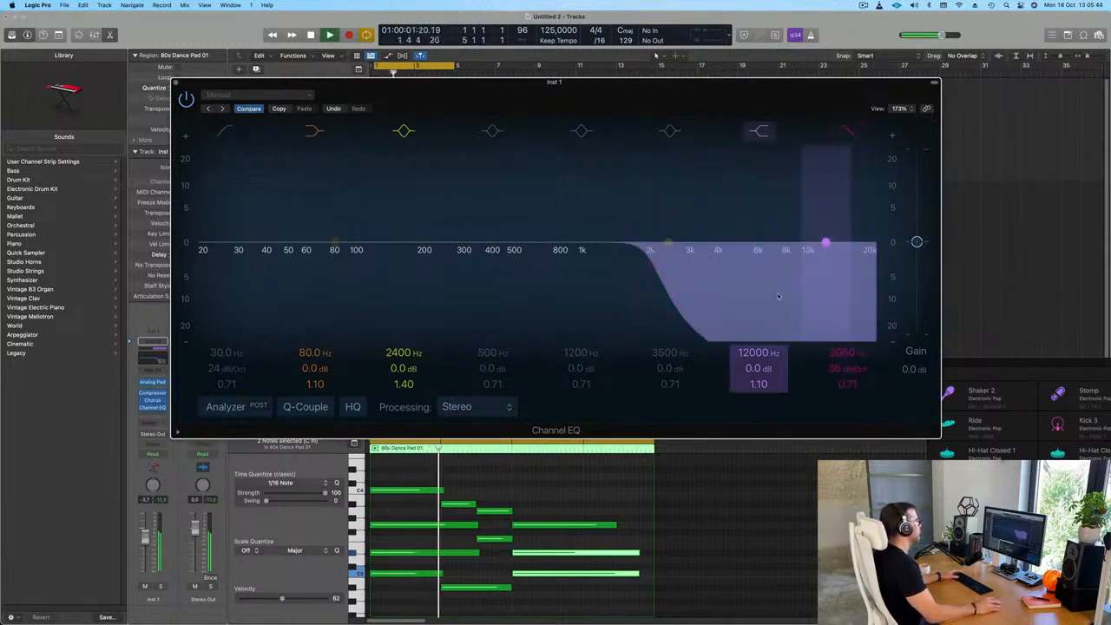
{"action": "left_click_drag", "start_coordinate": [626, 91], "coordinate": [950, 227]}
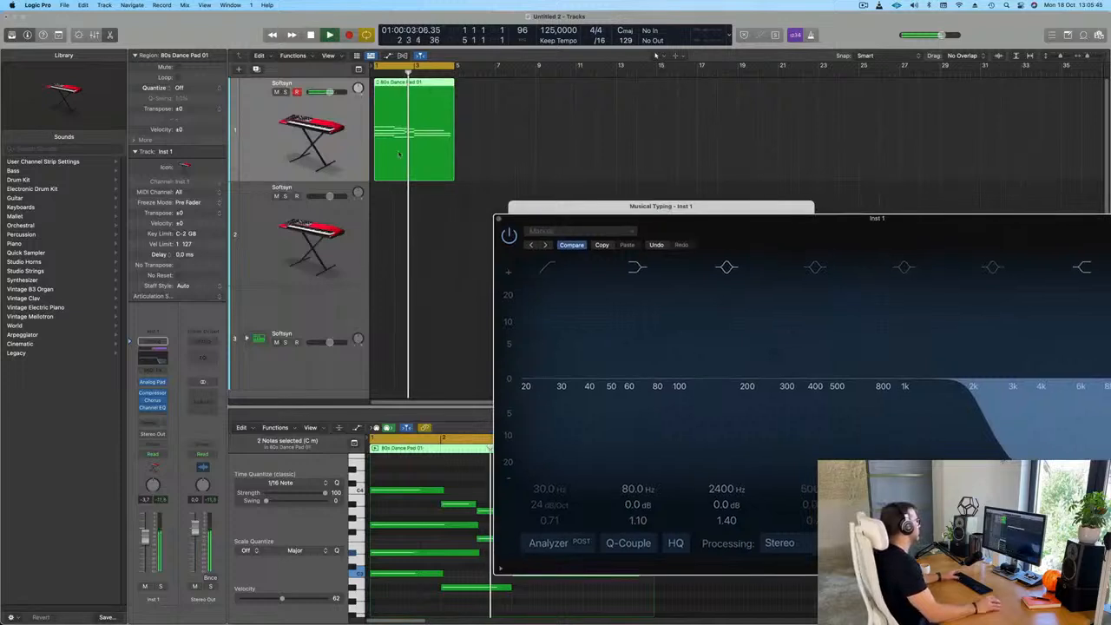
Add a send to Bus 4 on the first track and return the playhead to the project start
{"action": "left_click", "coordinate": [149, 424]}
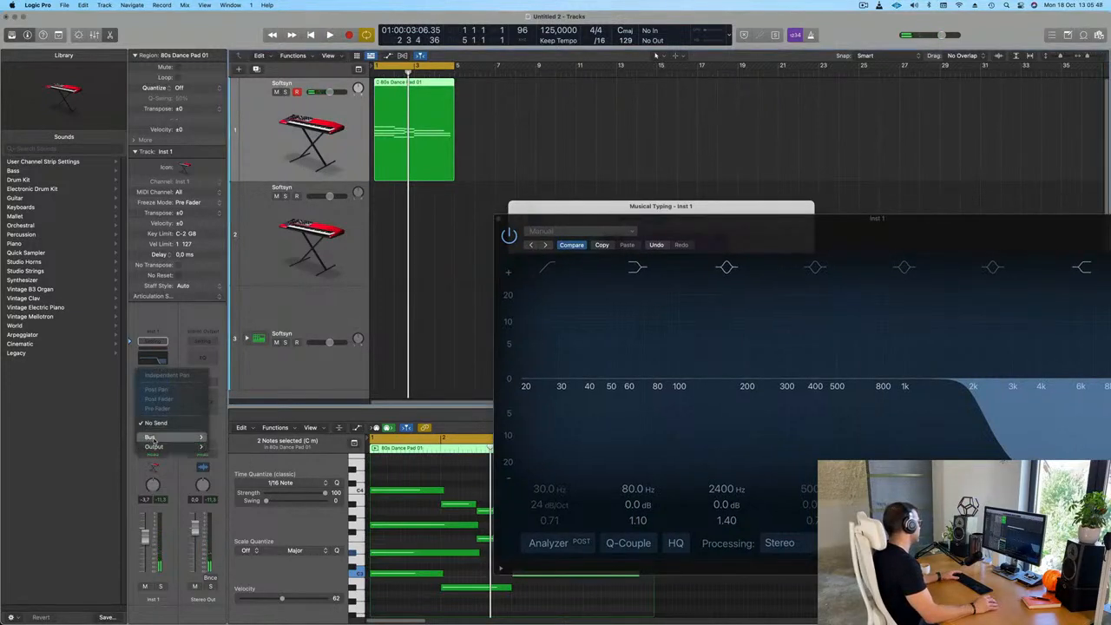
{"action": "mouse_move", "coordinate": [151, 436]}
{"action": "left_click", "coordinate": [232, 278]}
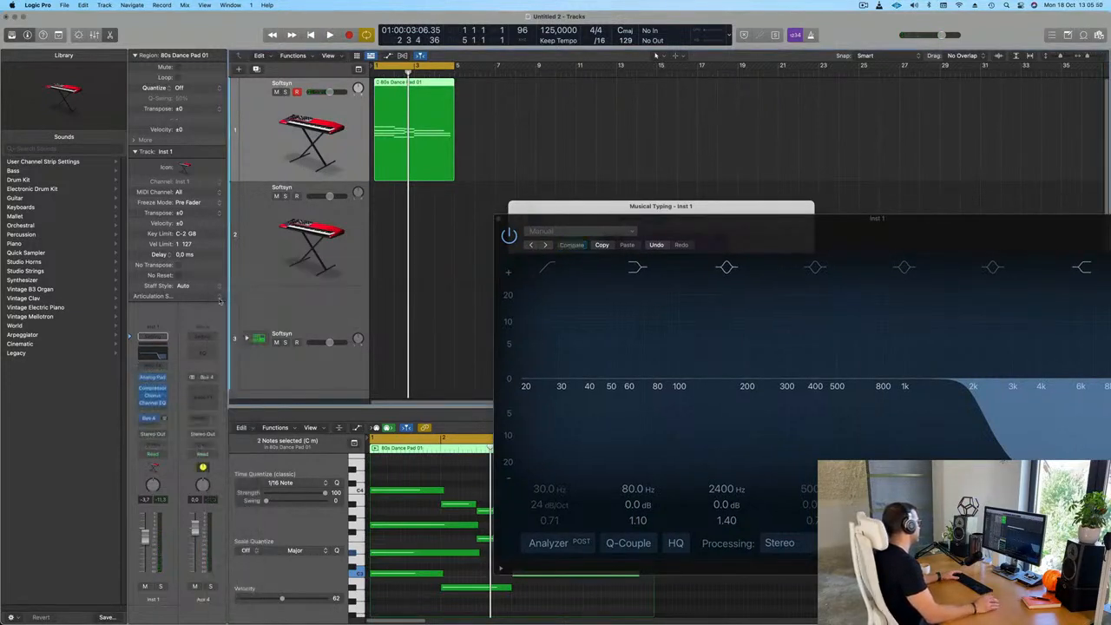
{"action": "key", "text": "Return"}
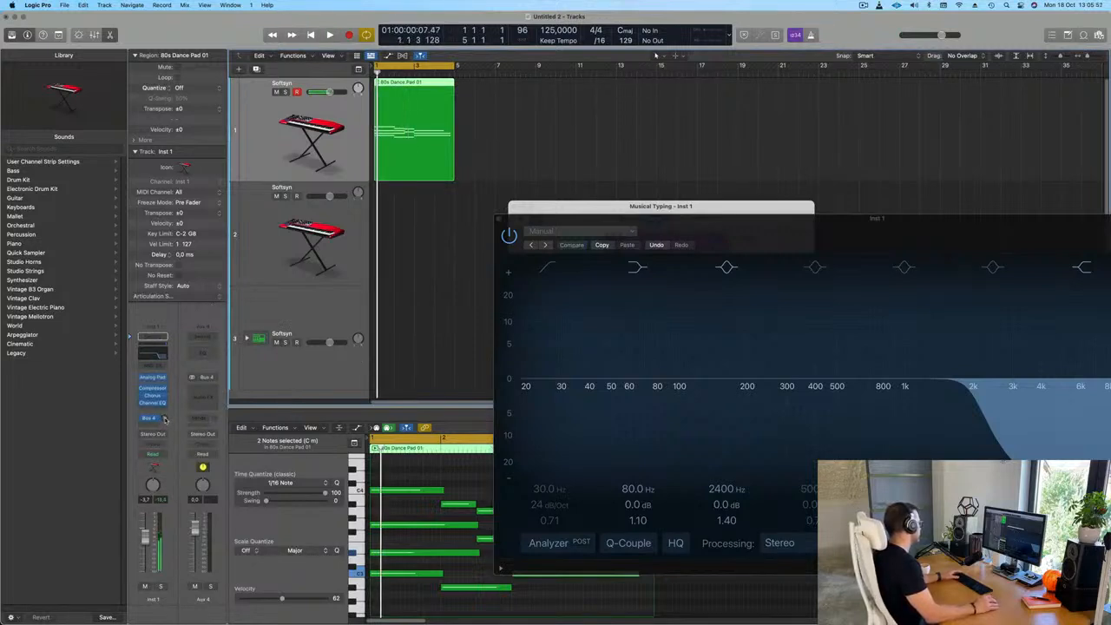
Insert a stereo SilverVerb reverb on the Bus 4 aux channel and enlarge its plug-in window
{"action": "left_click", "coordinate": [206, 387]}
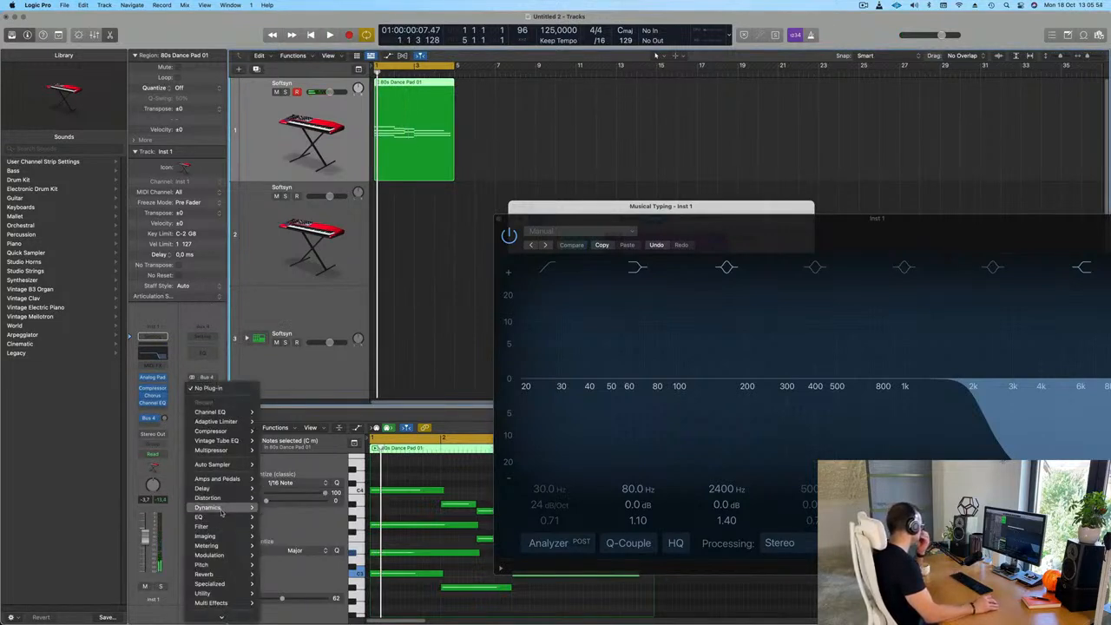
{"action": "mouse_move", "coordinate": [229, 576]}
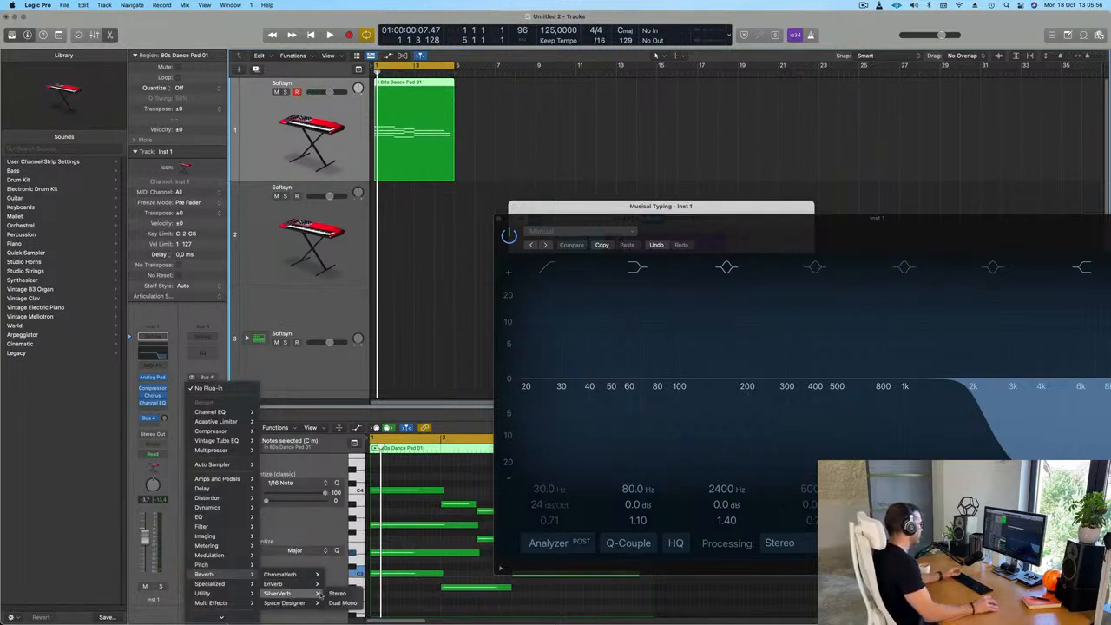
{"action": "left_click", "coordinate": [337, 593]}
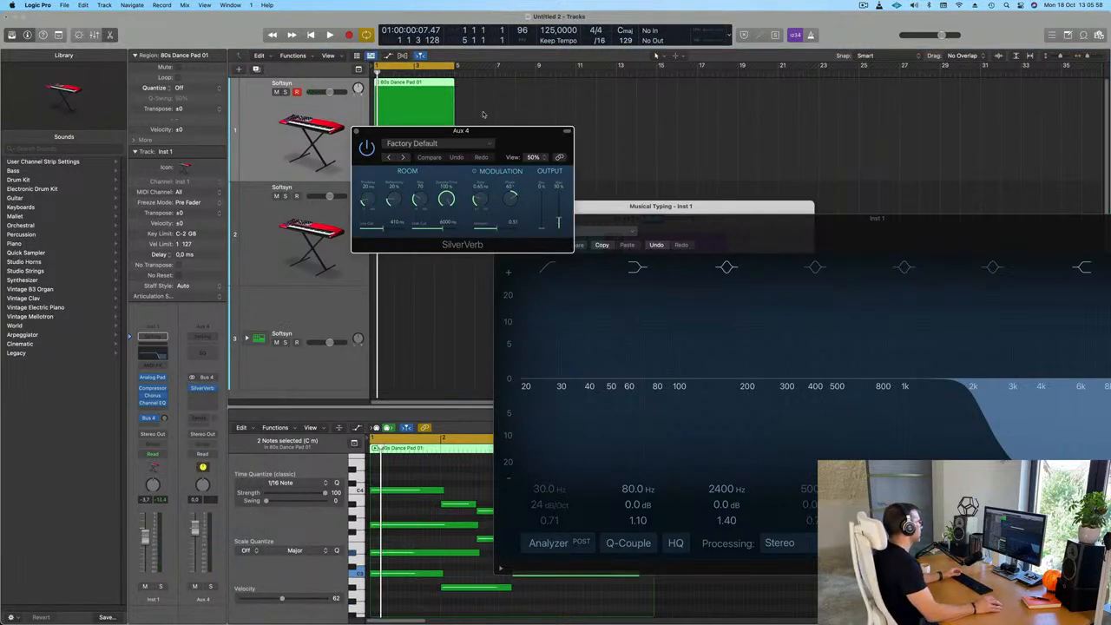
{"action": "left_click_drag", "start_coordinate": [509, 132], "coordinate": [443, 128]}
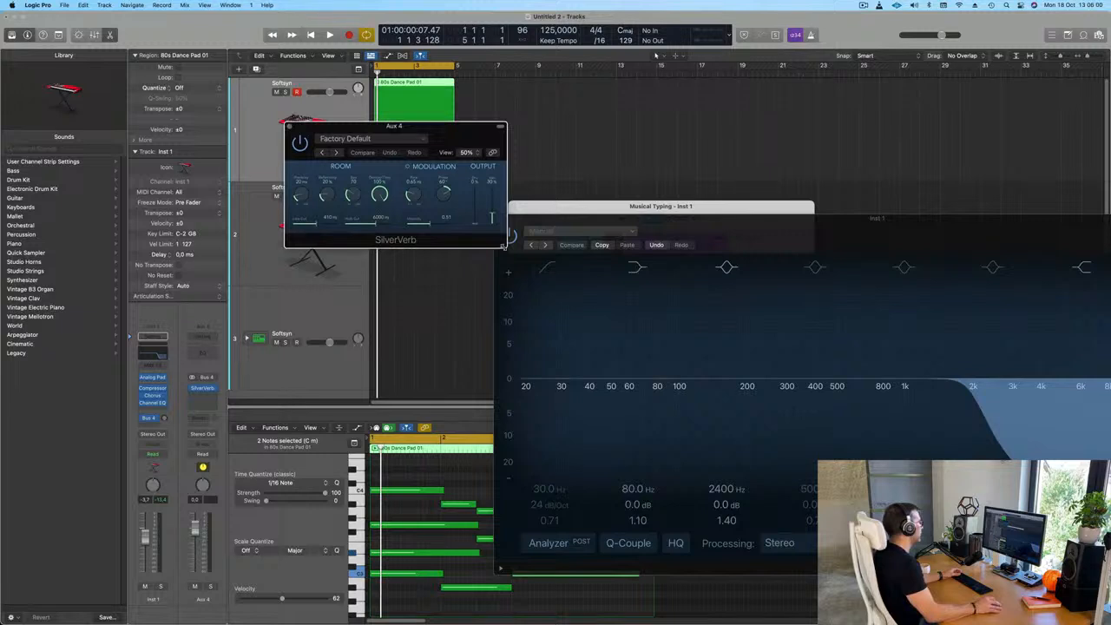
{"action": "left_click_drag", "start_coordinate": [503, 246], "coordinate": [628, 299]}
{"action": "left_click_drag", "start_coordinate": [494, 128], "coordinate": [474, 123]}
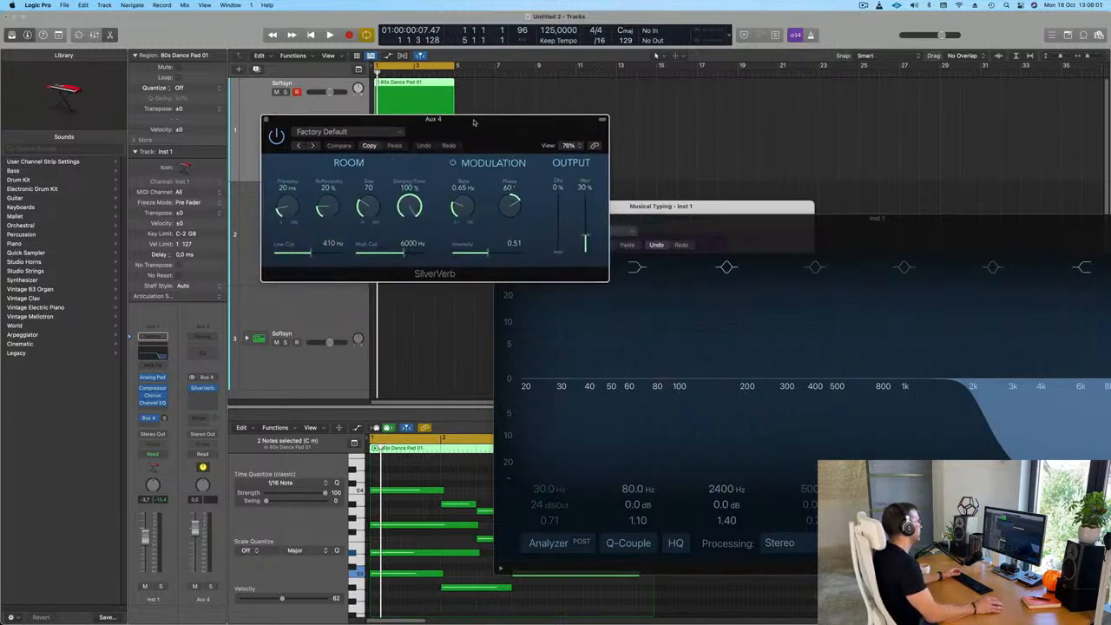
Load the grandiose preset in SilverVerb
{"action": "left_click", "coordinate": [351, 131]}
{"action": "left_click", "coordinate": [341, 311]}
{"action": "left_click_drag", "start_coordinate": [487, 124], "coordinate": [535, 132]}
Raise the pad's Bus 4 send level during playback and set the SilverVerb wet output to 100%
{"action": "key", "text": "space"}
{"action": "left_click_drag", "start_coordinate": [169, 397], "coordinate": [169, 392]}
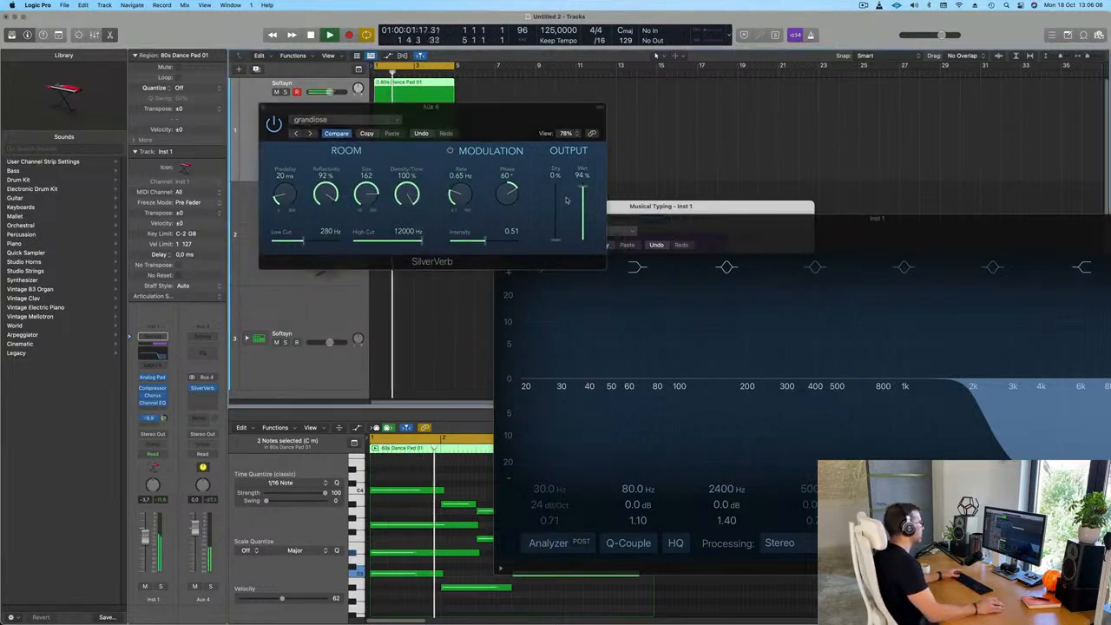
{"action": "left_click_drag", "start_coordinate": [582, 186], "coordinate": [587, 146]}
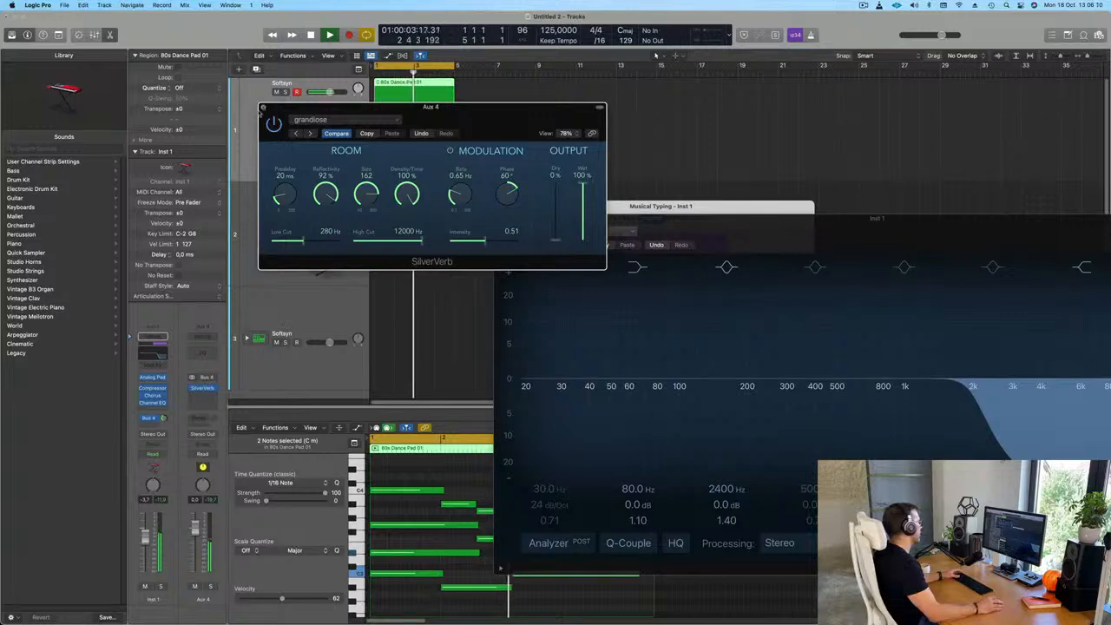
{"action": "left_click", "coordinate": [263, 108]}
Raise the high-cut frequency in the first track's Channel EQ to brighten the pad, and close the EQ
{"action": "left_click", "coordinate": [155, 353]}
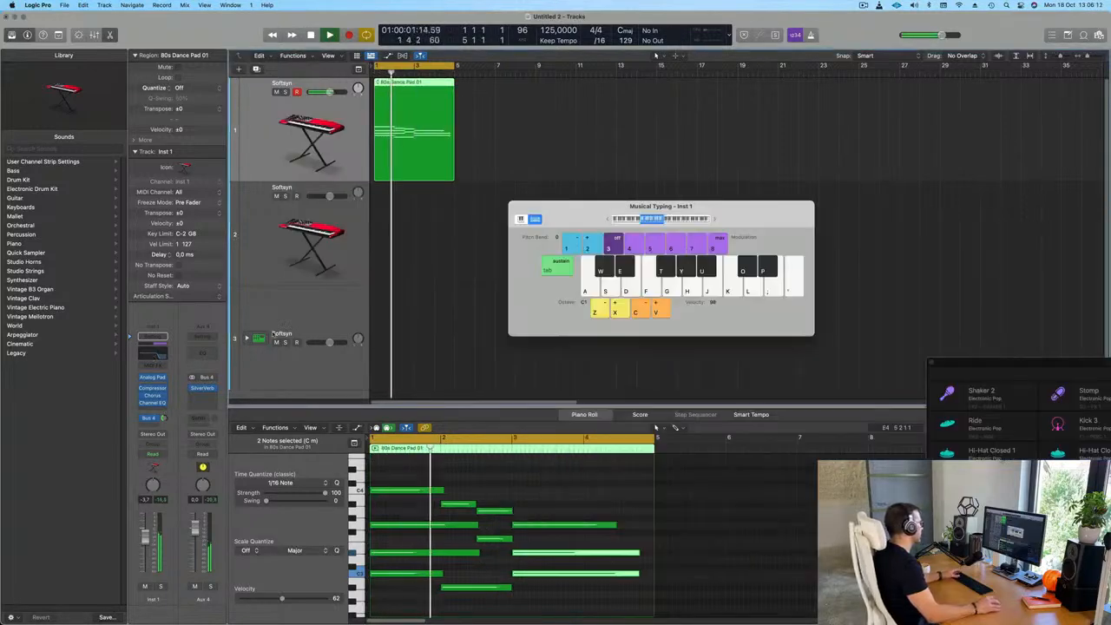
{"action": "left_click", "coordinate": [155, 353]}
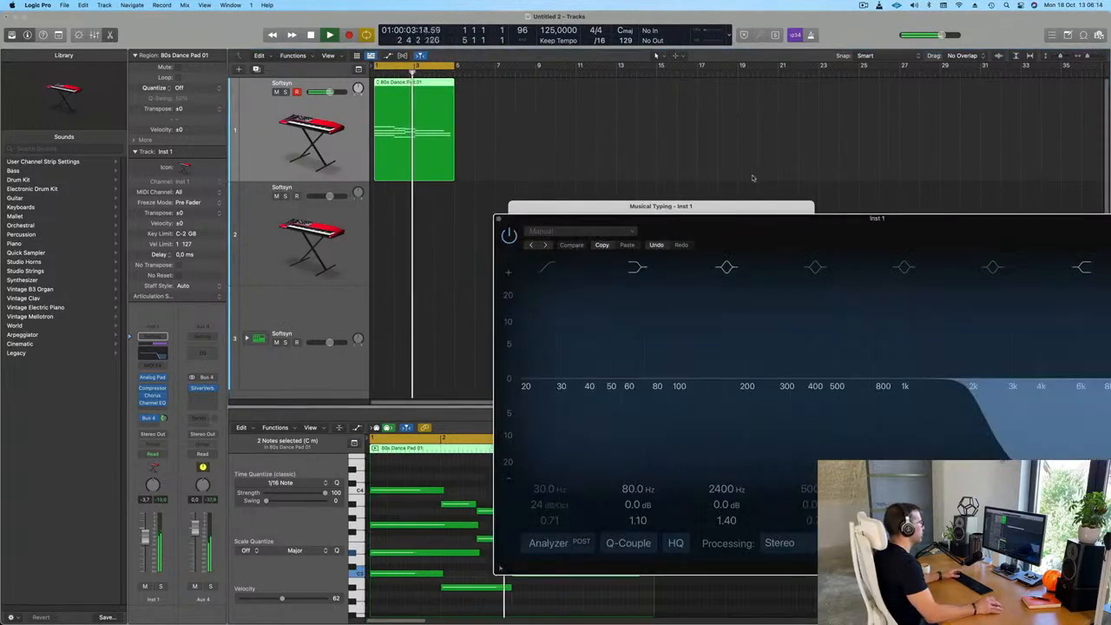
{"action": "left_click_drag", "start_coordinate": [809, 221], "coordinate": [492, 161]}
{"action": "left_click_drag", "start_coordinate": [658, 333], "coordinate": [764, 329]}
{"action": "key", "text": "super+w"}
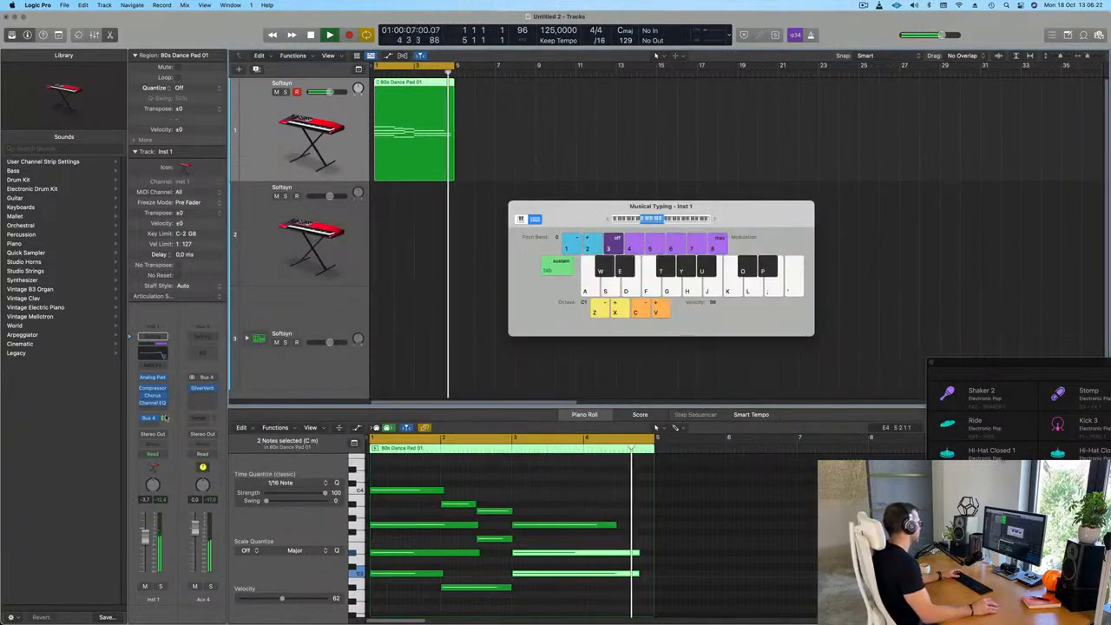
Move the Musical Typing window clear of the regions and listen to the pad region with its reverb
{"action": "left_click_drag", "start_coordinate": [598, 208], "coordinate": [838, 165]}
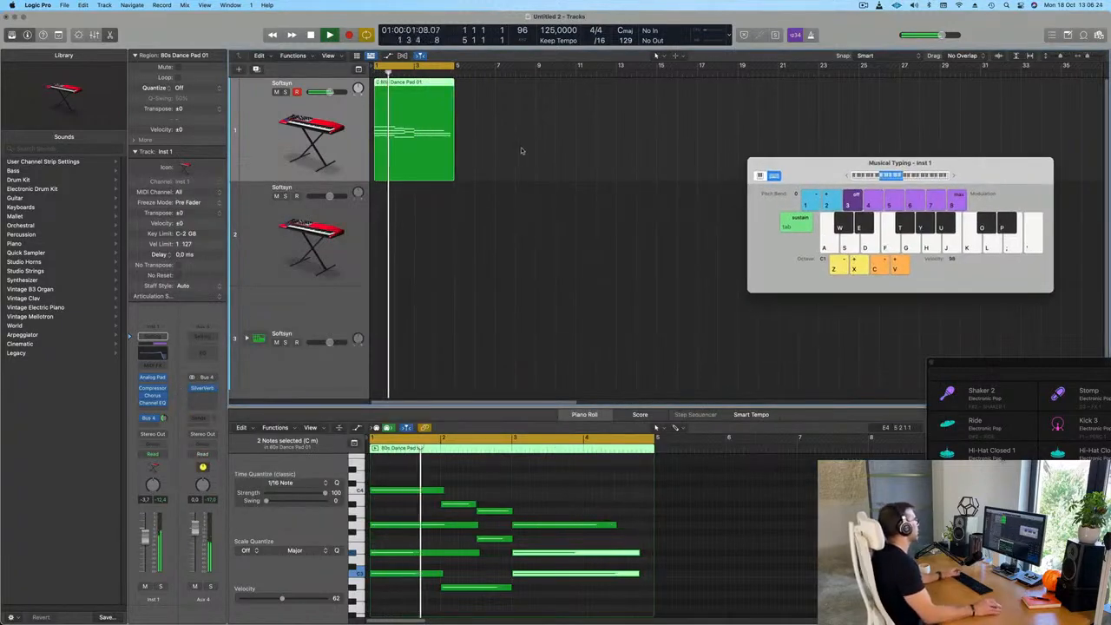
{"action": "left_click", "coordinate": [521, 152]}
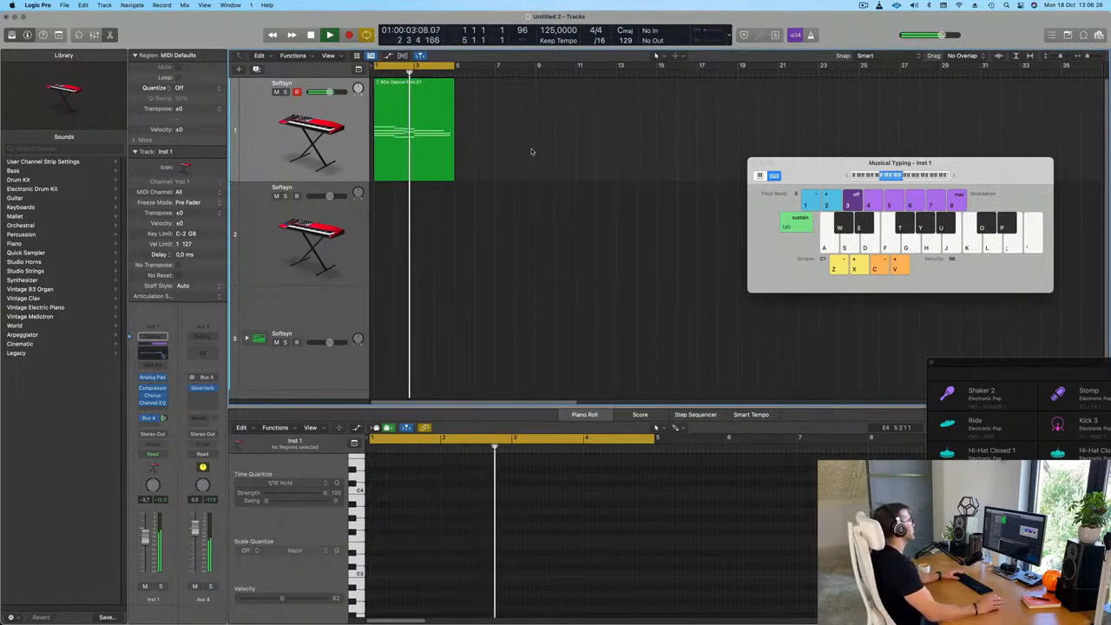
{"action": "left_click", "coordinate": [412, 92]}
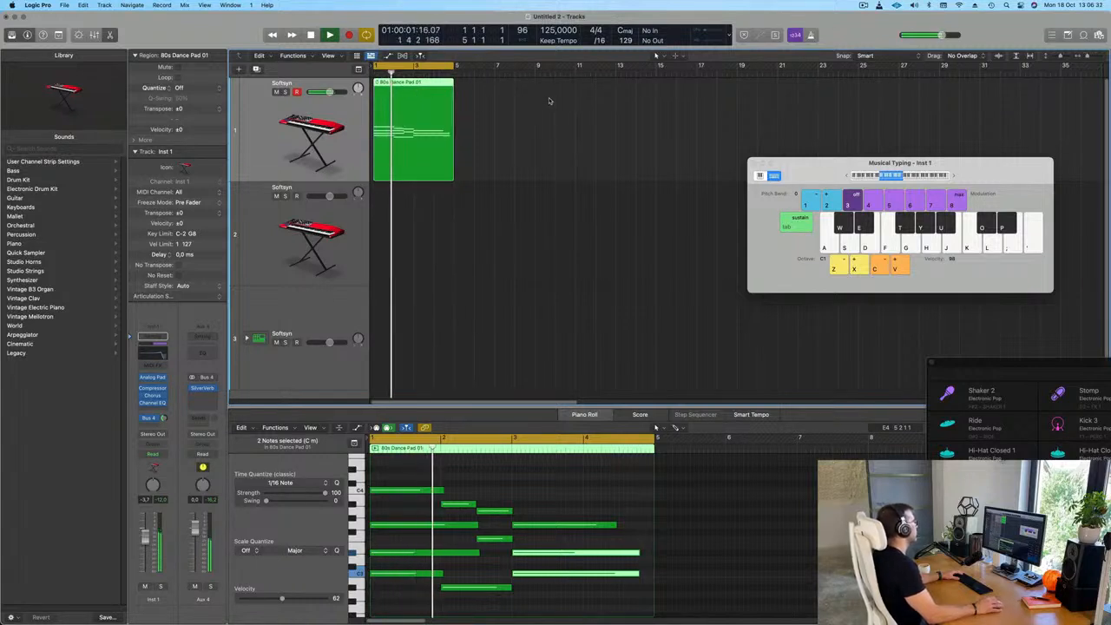
{"action": "key", "text": "space"}
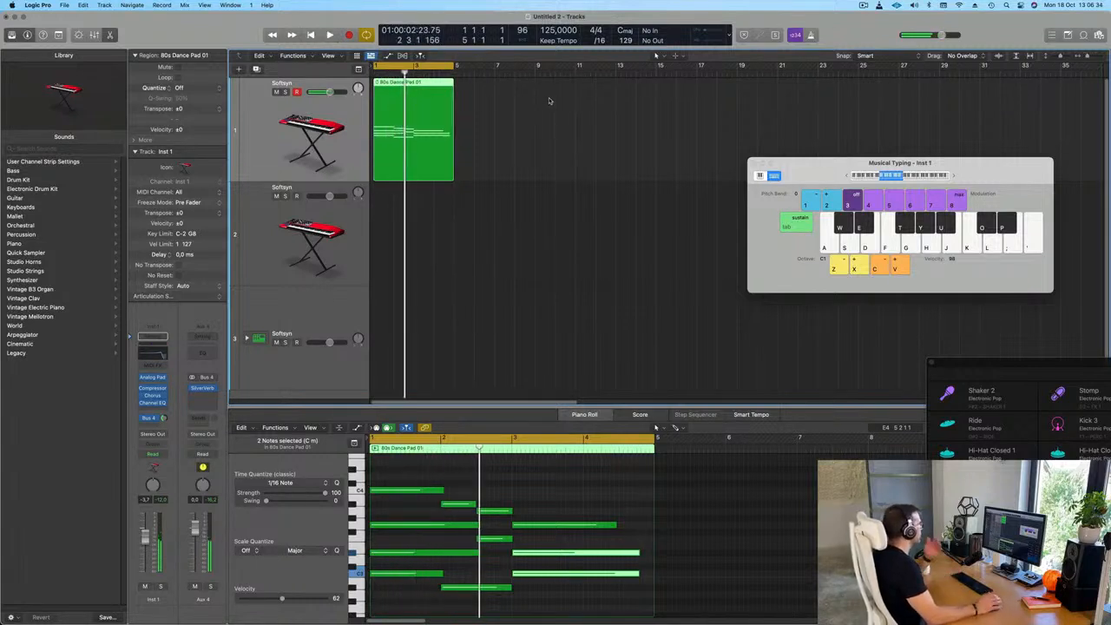
Copy the pad region onto the second track and delete all but its lowest notes
{"action": "left_click", "coordinate": [506, 90]}
{"action": "left_click", "coordinate": [396, 88]}
{"action": "left_click_drag", "start_coordinate": [396, 88], "coordinate": [396, 233]}
{"action": "left_click_drag", "start_coordinate": [419, 473], "coordinate": [535, 562]}
{"action": "key", "text": "Delete"}
{"action": "scroll", "coordinate": [451, 523], "scroll_direction": "down", "scroll_amount": 3}
{"action": "scroll", "coordinate": [450, 512], "scroll_direction": "up", "scroll_amount": 2}
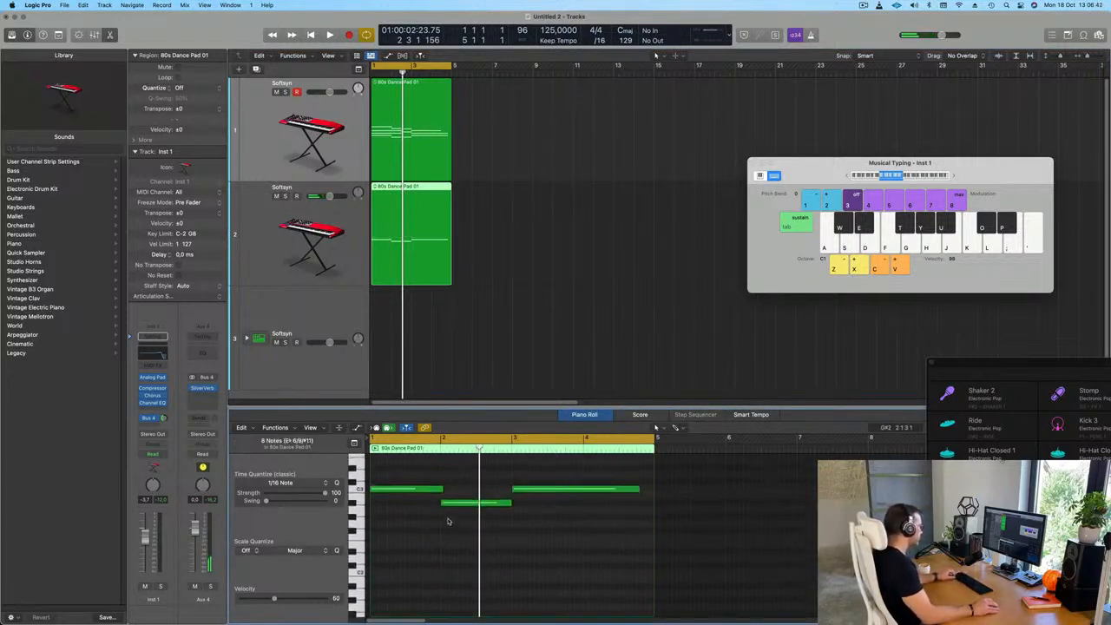
Trim the first bass note, lengthen the last one slightly, and transpose all three notes down by octaves
{"action": "left_click_drag", "start_coordinate": [441, 489], "coordinate": [439, 490]}
{"action": "left_click_drag", "start_coordinate": [640, 490], "coordinate": [647, 491]}
{"action": "scroll", "coordinate": [443, 505], "scroll_direction": "up", "scroll_amount": 1}
{"action": "left_click_drag", "start_coordinate": [395, 459], "coordinate": [676, 558]}
{"action": "key", "text": "alt+shift+Down"}
{"action": "key", "text": "alt+shift+Down"}
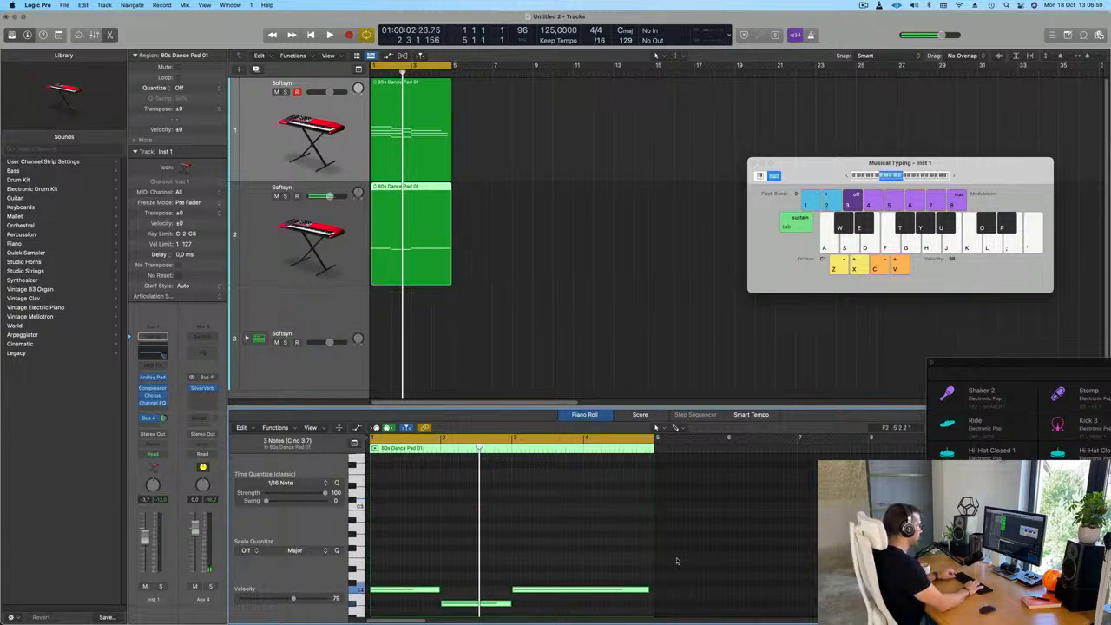
Play back the transposed bass notes together with the pad
{"action": "key", "text": "space"}
{"action": "key", "text": "space"}
{"action": "key", "text": "space"}
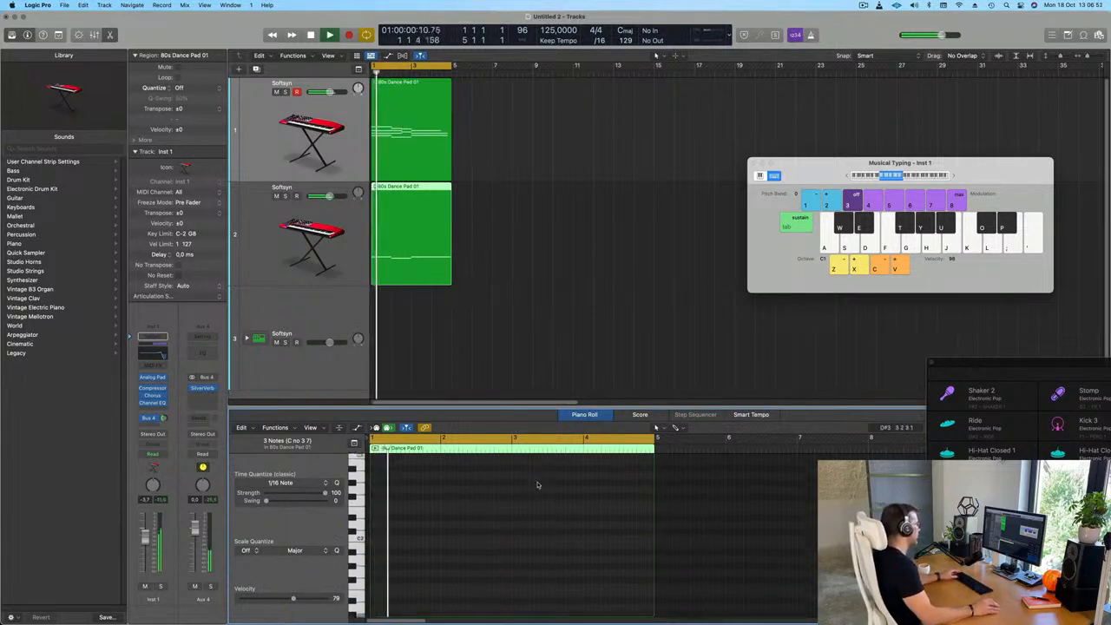
{"action": "scroll", "coordinate": [510, 531], "scroll_direction": "down", "scroll_amount": 5}
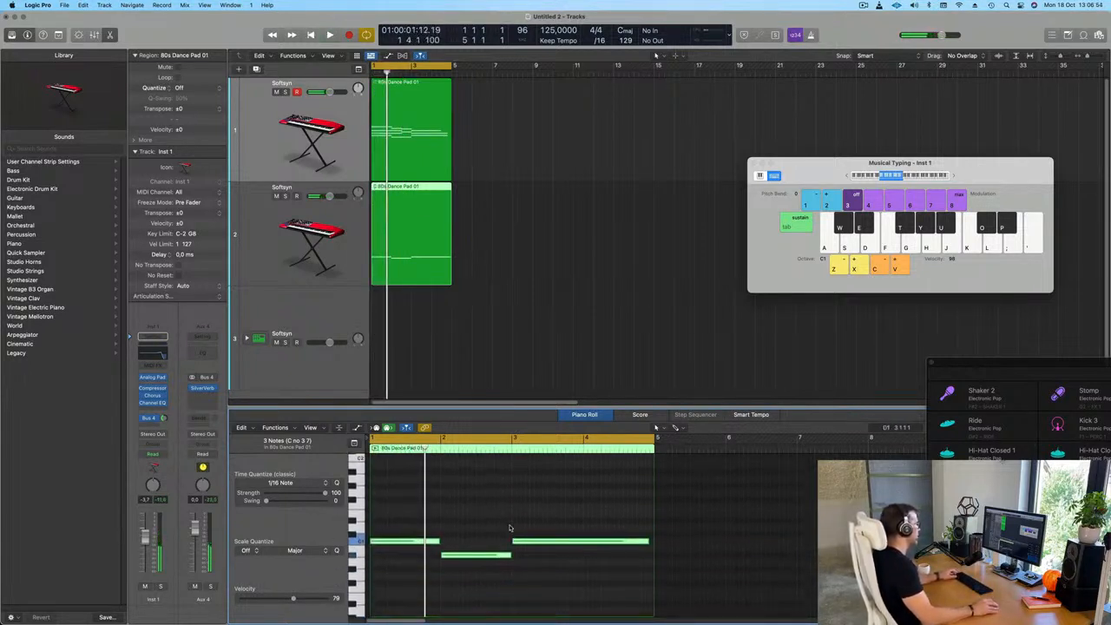
{"action": "key", "text": "space"}
{"action": "key", "text": "space"}
Shorten the first two bass notes to short stabs at the starts of bars 1 and 2
{"action": "left_click_drag", "start_coordinate": [432, 525], "coordinate": [469, 589]}
{"action": "scroll", "coordinate": [438, 565], "scroll_direction": "up", "scroll_amount": 5}
{"action": "left_click_drag", "start_coordinate": [488, 543], "coordinate": [382, 550]}
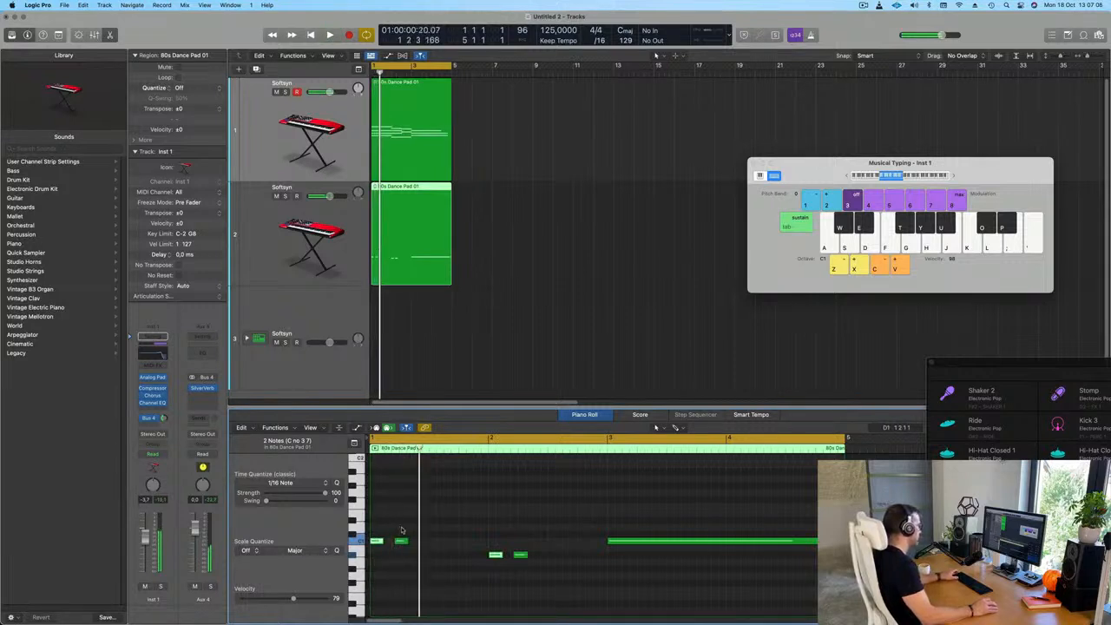
Duplicate the short bass notes along bars 1 and 2 to build a syncopated five-note rhythm in each bar
{"action": "left_click_drag", "start_coordinate": [378, 544], "coordinate": [411, 548]}
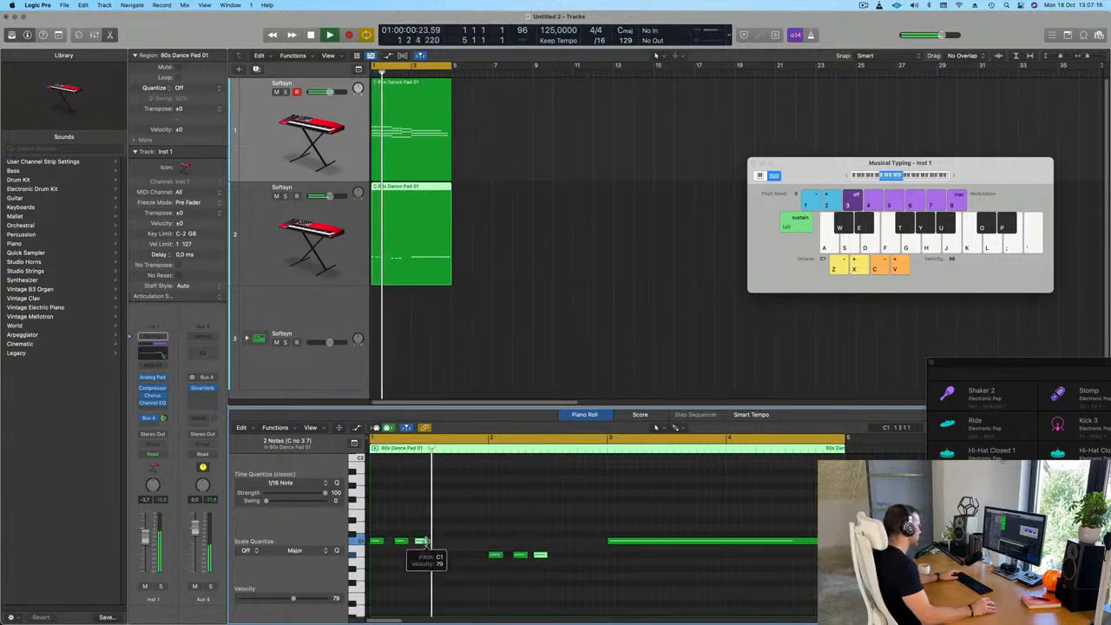
{"action": "left_click_drag", "start_coordinate": [424, 543], "coordinate": [460, 544]}
{"action": "key", "text": "space"}
{"action": "key", "text": "space"}
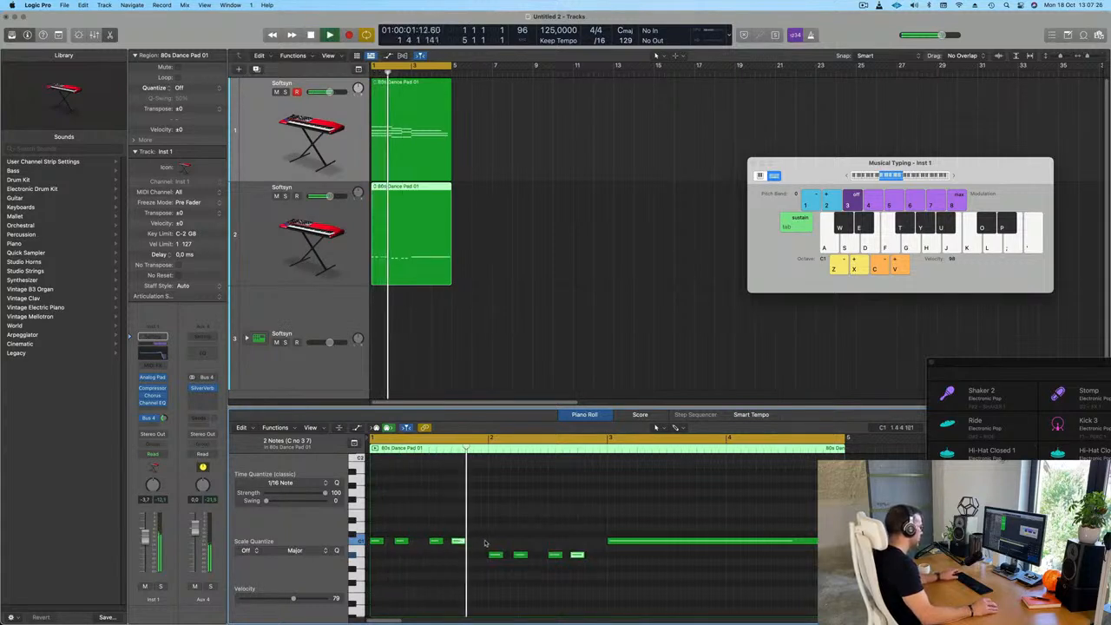
{"action": "left_click_drag", "start_coordinate": [461, 544], "coordinate": [482, 544]}
{"action": "key", "text": "super+Left"}
{"action": "key", "text": "space"}
{"action": "key", "text": "space"}
Replace the long last bass note with copies of the first bar's C1 rhythm in bars 3 and 4
{"action": "key", "text": "super+Left"}
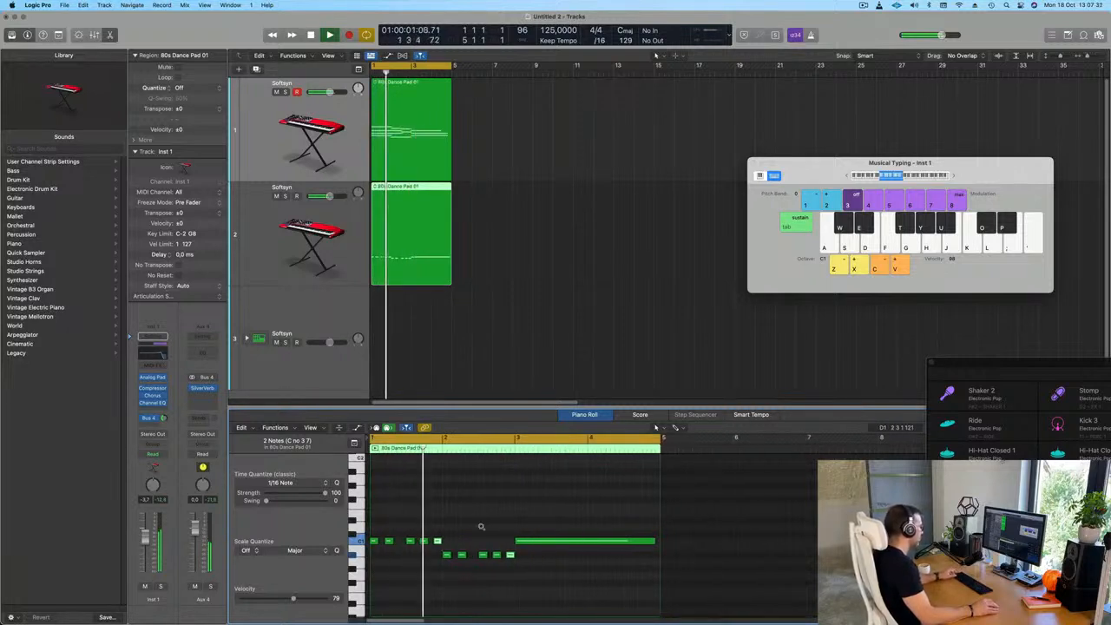
{"action": "key", "text": "super+Left"}
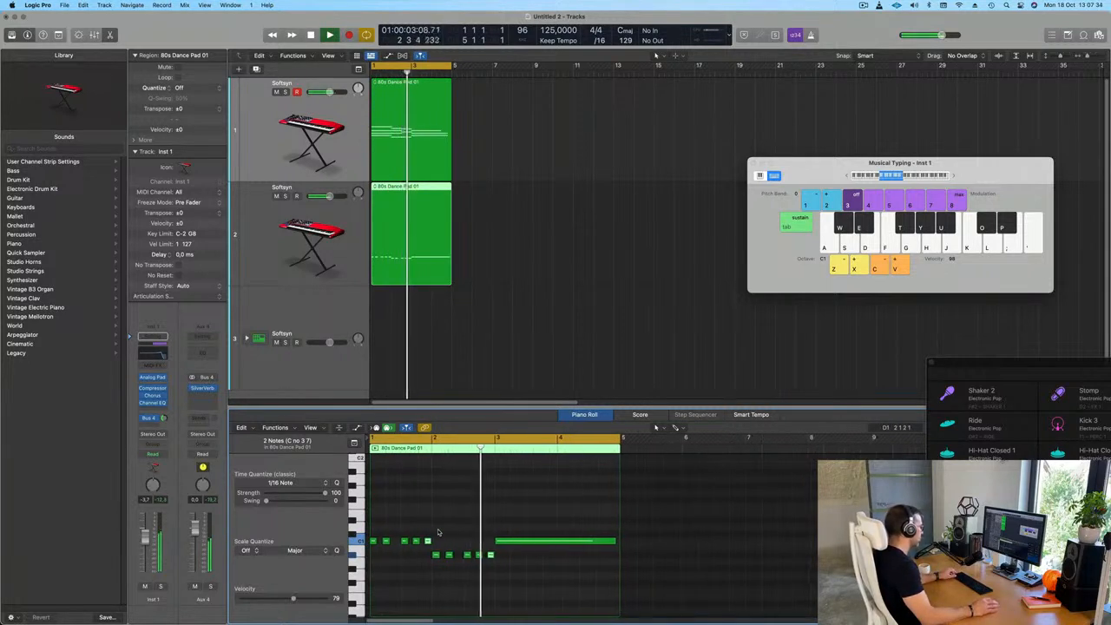
{"action": "key", "text": "Delete"}
{"action": "left_click_drag", "start_coordinate": [527, 543], "coordinate": [560, 545]}
{"action": "key", "text": "Return"}
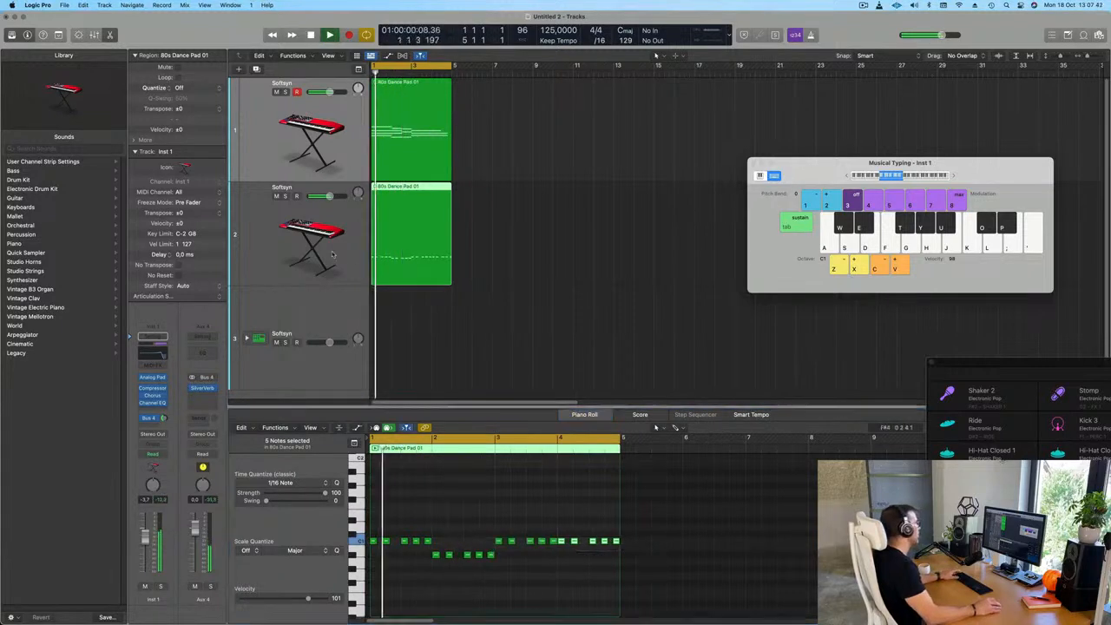
{"action": "key", "text": "space"}
Open the bass track's Alchemy synth and limit its presets to the Bass category, with the window clear of the tracks
{"action": "left_click", "coordinate": [332, 254]}
{"action": "key", "text": "space"}
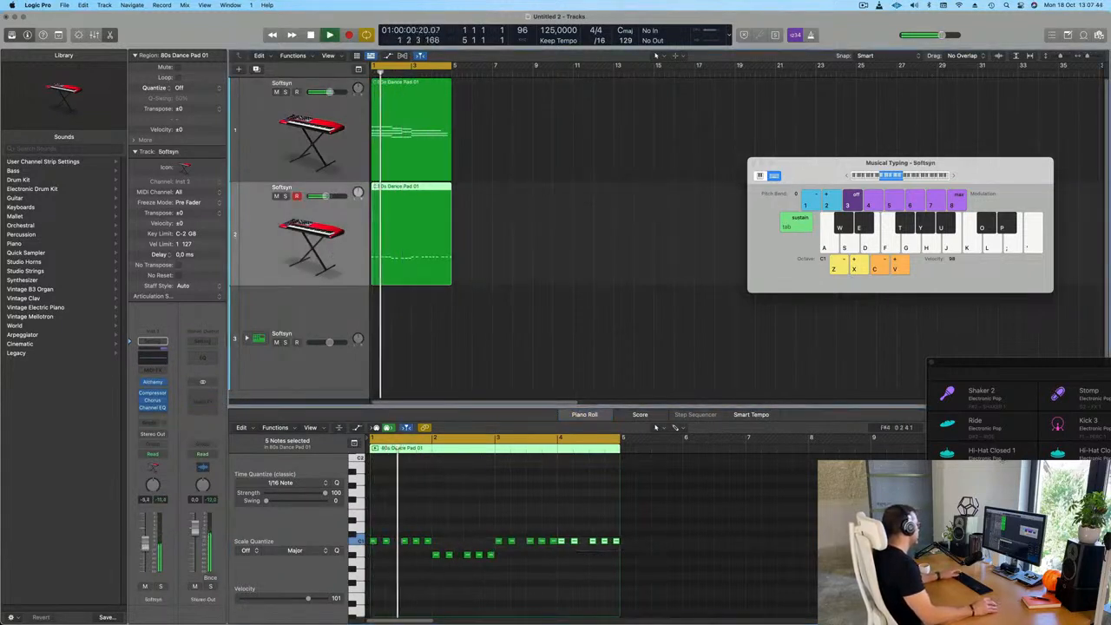
{"action": "left_click", "coordinate": [152, 382]}
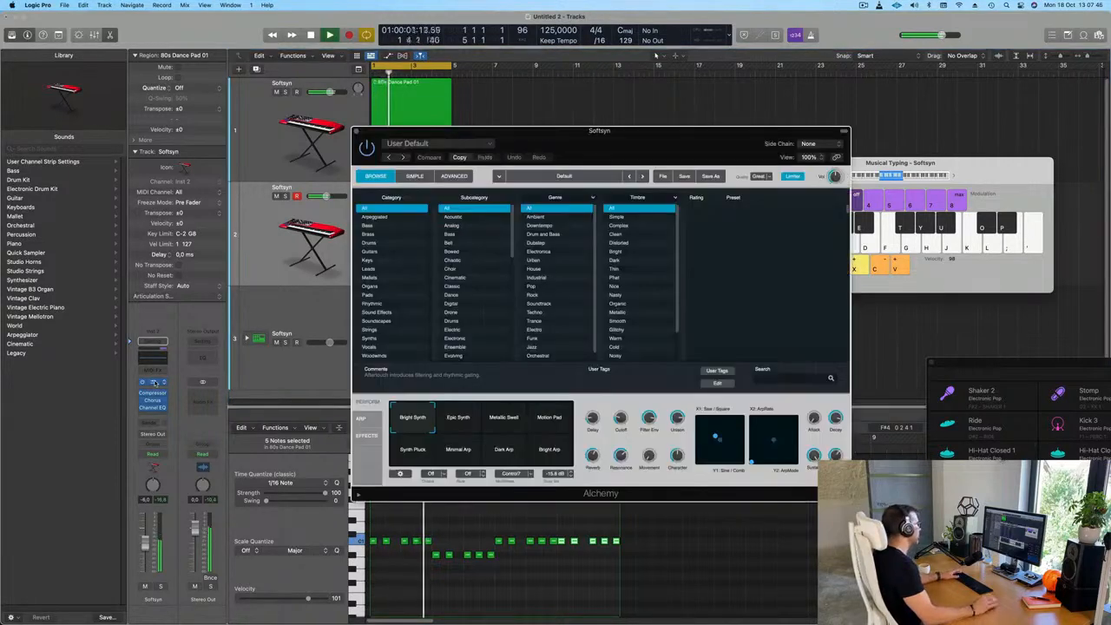
{"action": "left_click", "coordinate": [367, 225]}
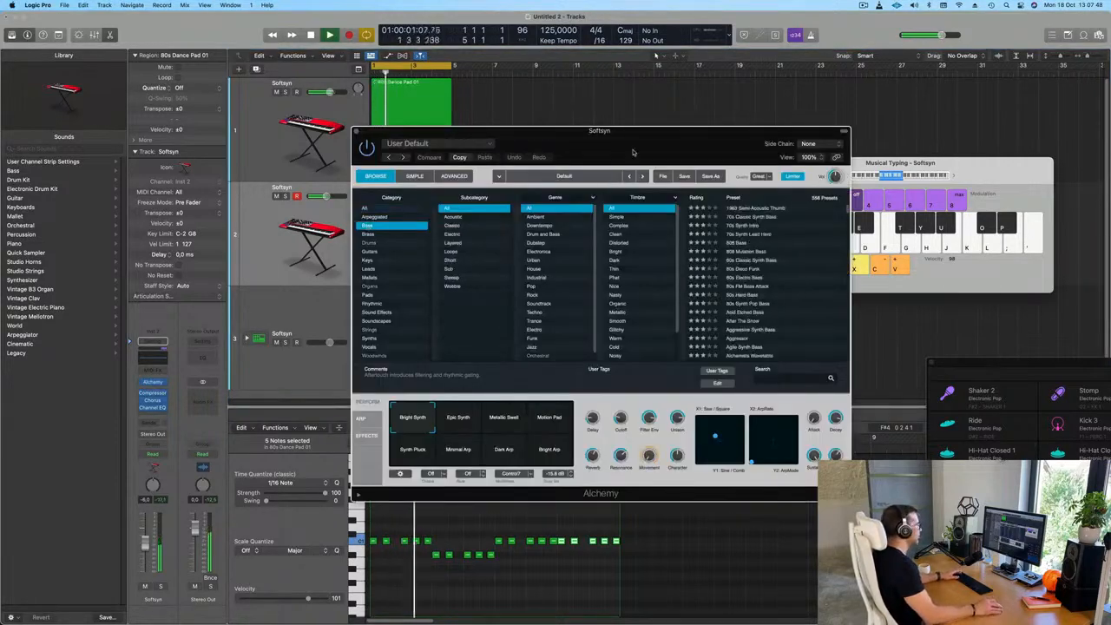
{"action": "left_click_drag", "start_coordinate": [644, 133], "coordinate": [567, 121]}
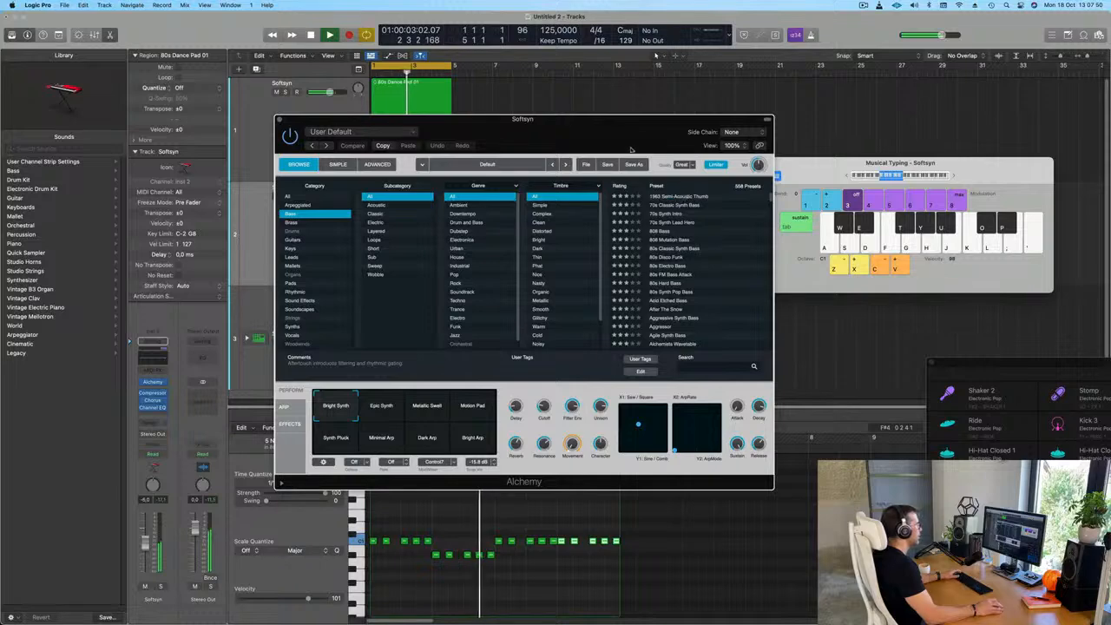
{"action": "left_click_drag", "start_coordinate": [609, 139], "coordinate": [765, 144]}
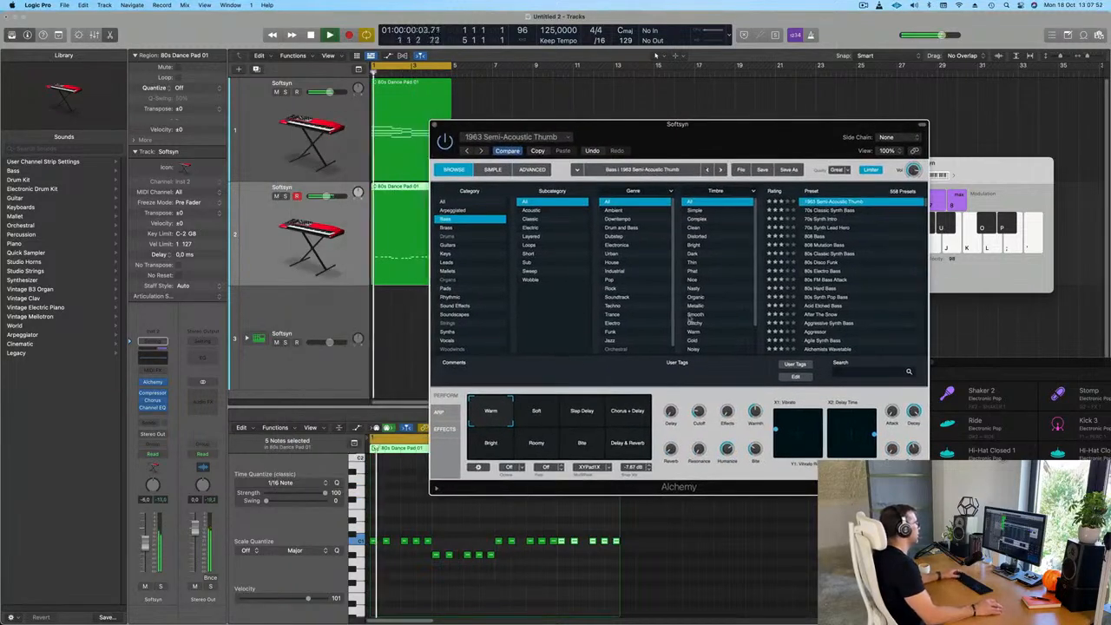
Audition the 808 Mutation Bass and Aggressor presets, and transpose all bass notes up one octave to around C2
{"action": "left_click", "coordinate": [809, 244]}
{"action": "scroll", "coordinate": [814, 269], "scroll_direction": "down", "scroll_amount": 2}
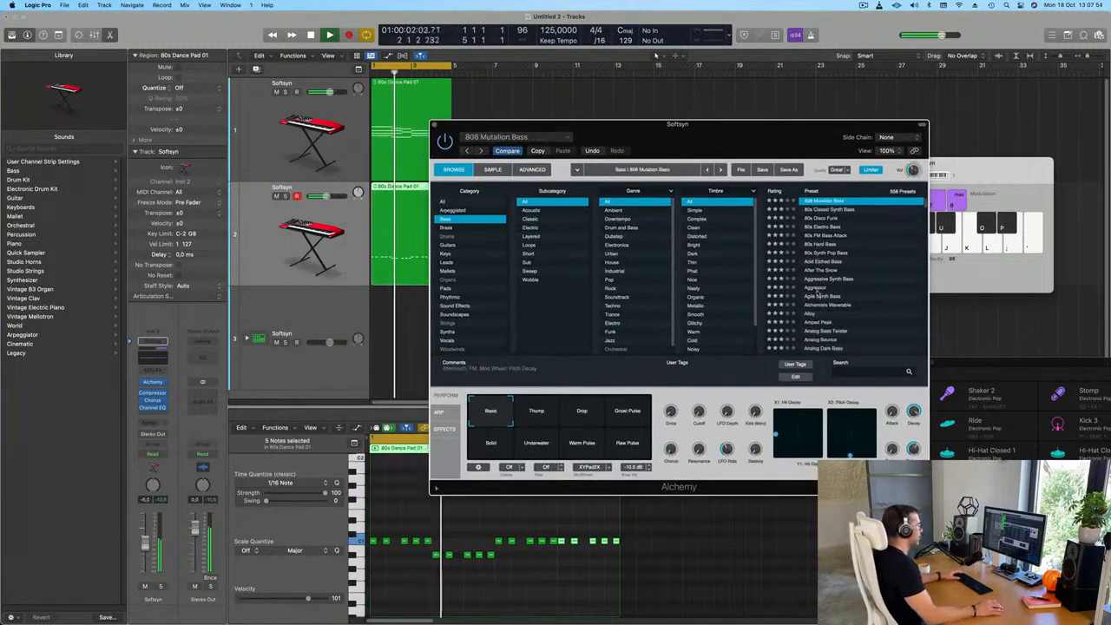
{"action": "left_click", "coordinate": [815, 289]}
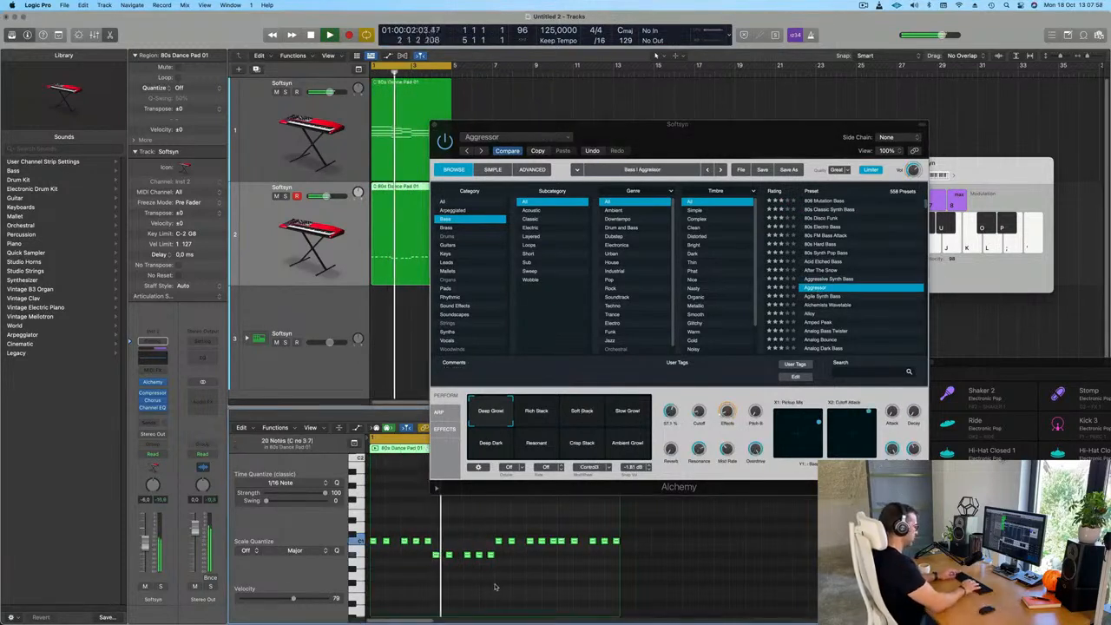
{"action": "scroll", "coordinate": [495, 588], "scroll_direction": "down", "scroll_amount": 4}
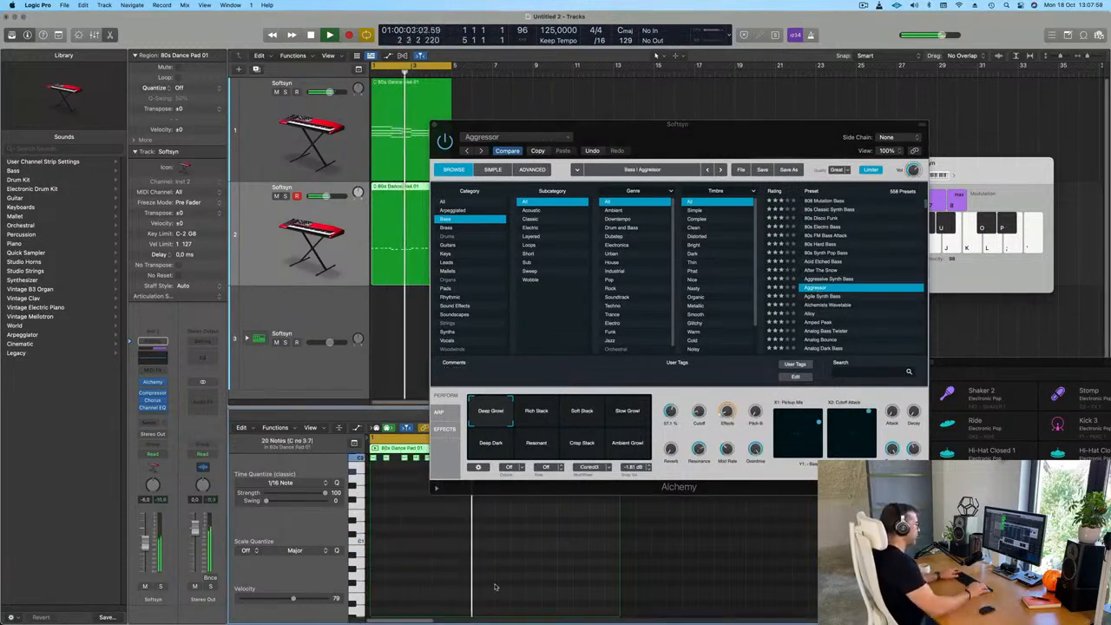
Audition the Analog Bass Twister preset with its Bass Sweep, Wide Lead and Ring FX variations
{"action": "scroll", "coordinate": [863, 304], "scroll_direction": "down", "scroll_amount": 2}
{"action": "left_click", "coordinate": [862, 297]}
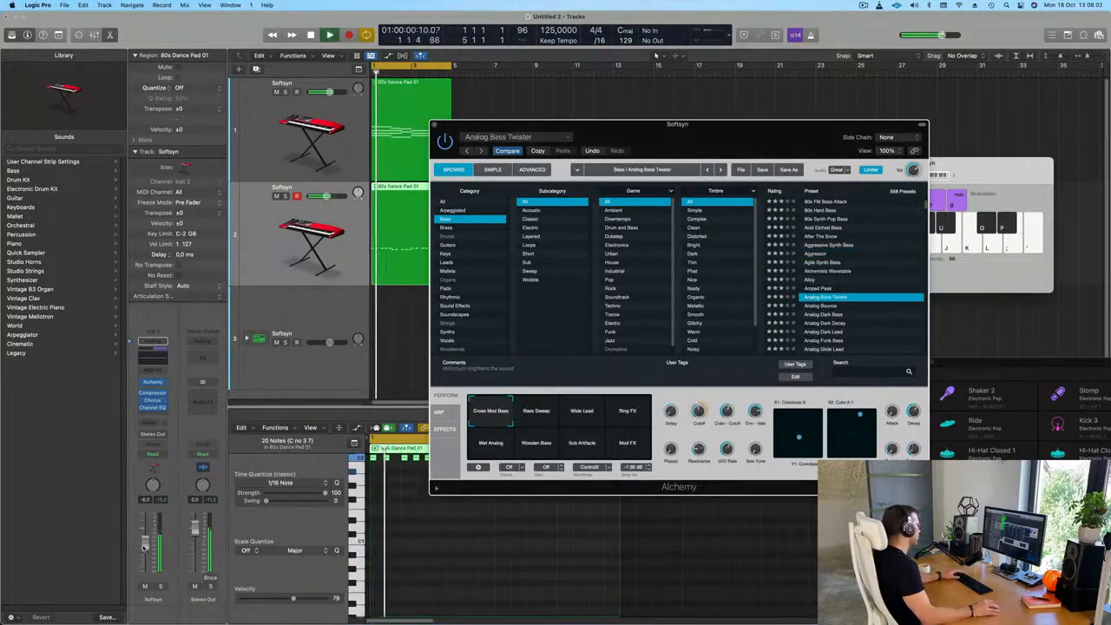
{"action": "left_click", "coordinate": [415, 448]}
{"action": "mouse_move", "coordinate": [690, 131]}
{"action": "left_mouse_down"}
{"action": "mouse_move", "coordinate": [550, 171]}
{"action": "mouse_move", "coordinate": [656, 140]}
{"action": "mouse_move", "coordinate": [706, 145]}
{"action": "left_mouse_up"}
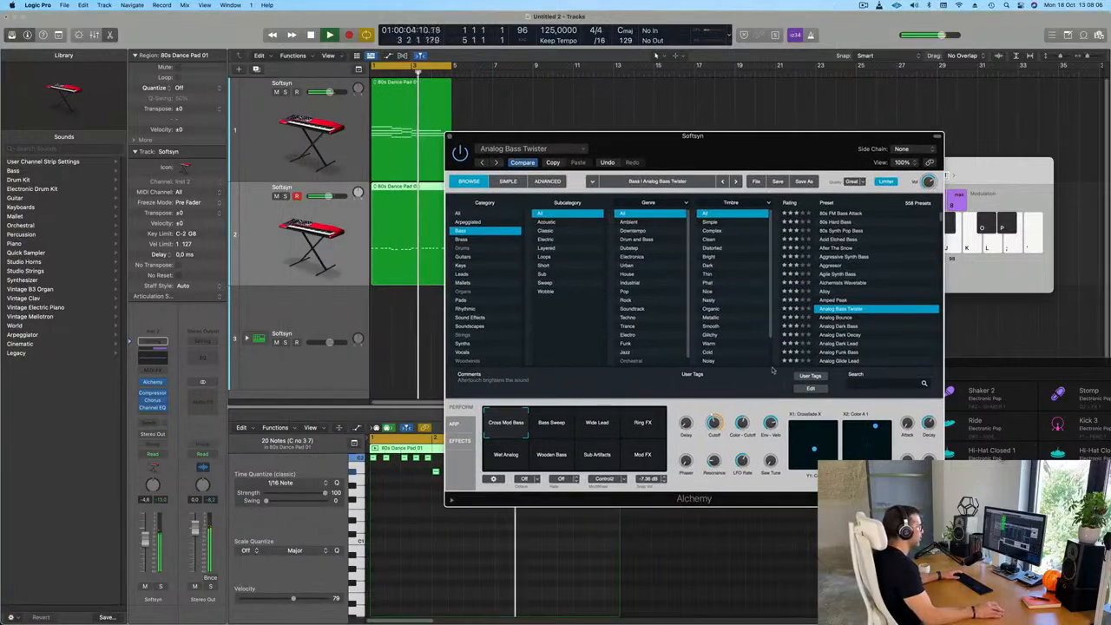
{"action": "left_click", "coordinate": [551, 425]}
{"action": "left_click", "coordinate": [597, 424]}
{"action": "left_click", "coordinate": [644, 426]}
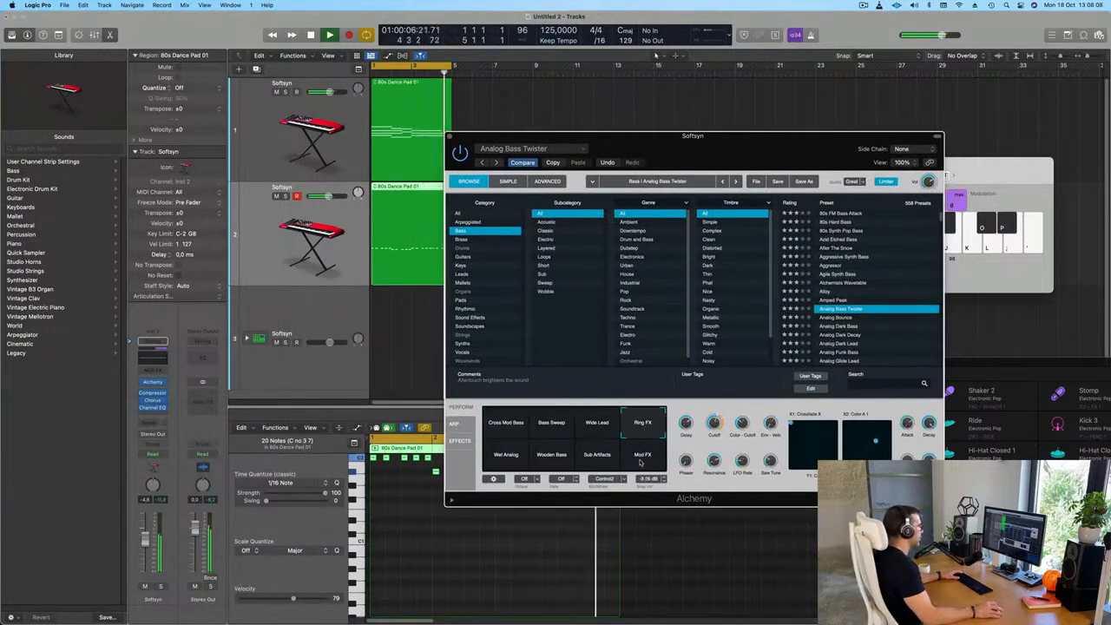
Load the Analog Bounce preset for the bass and lower the pad track's volume to -8.2 dB
{"action": "left_click", "coordinate": [846, 318]}
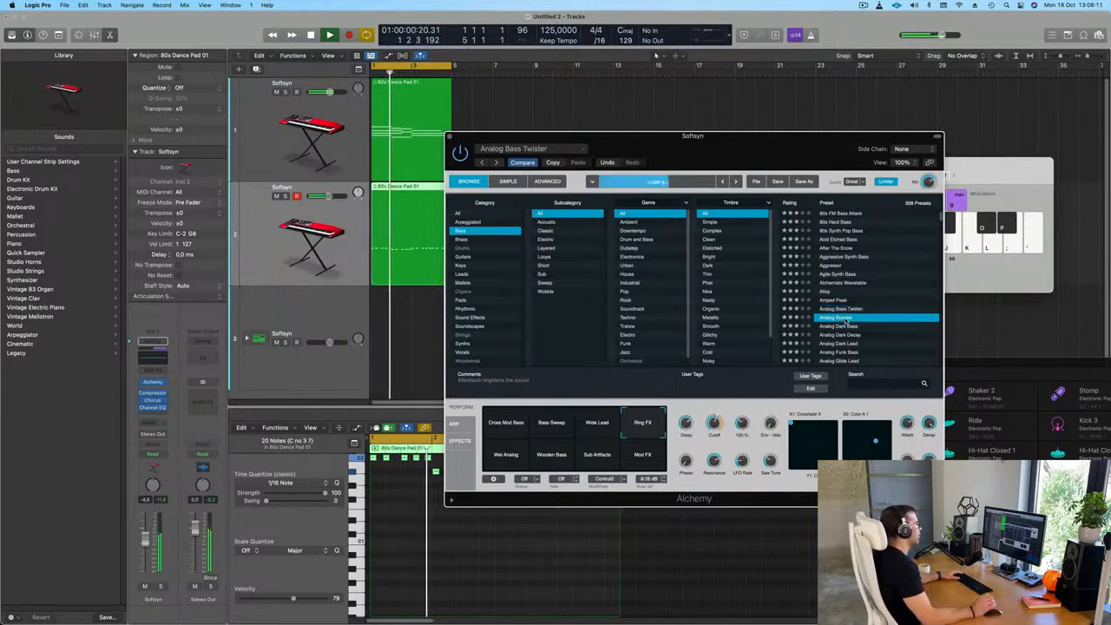
{"action": "left_click", "coordinate": [259, 249]}
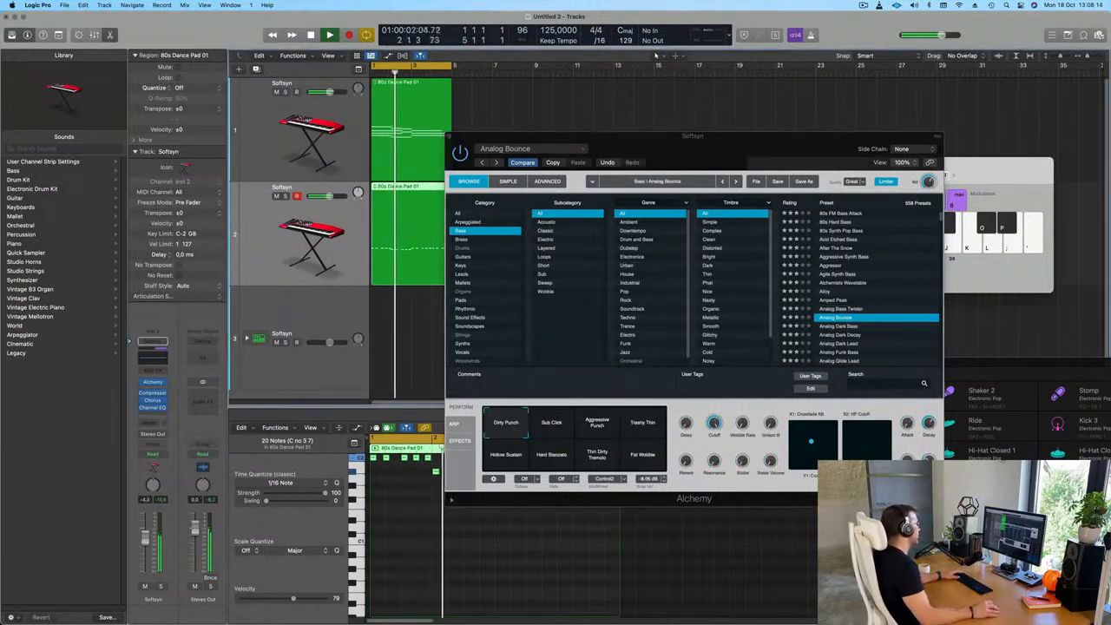
{"action": "left_click_drag", "start_coordinate": [686, 164], "coordinate": [747, 159]}
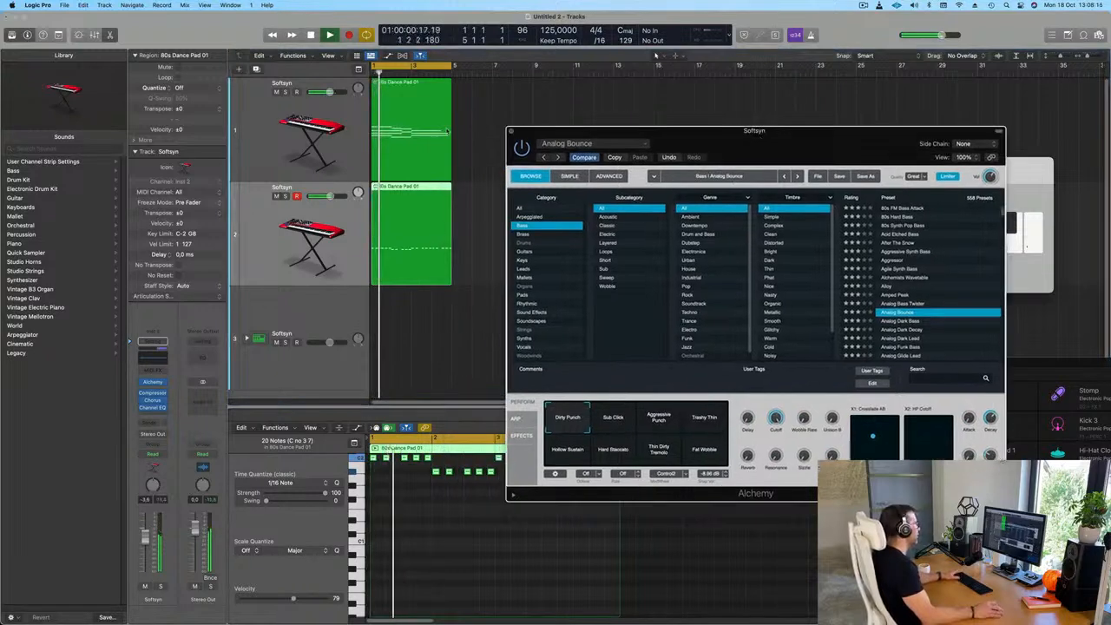
{"action": "left_click", "coordinate": [334, 142]}
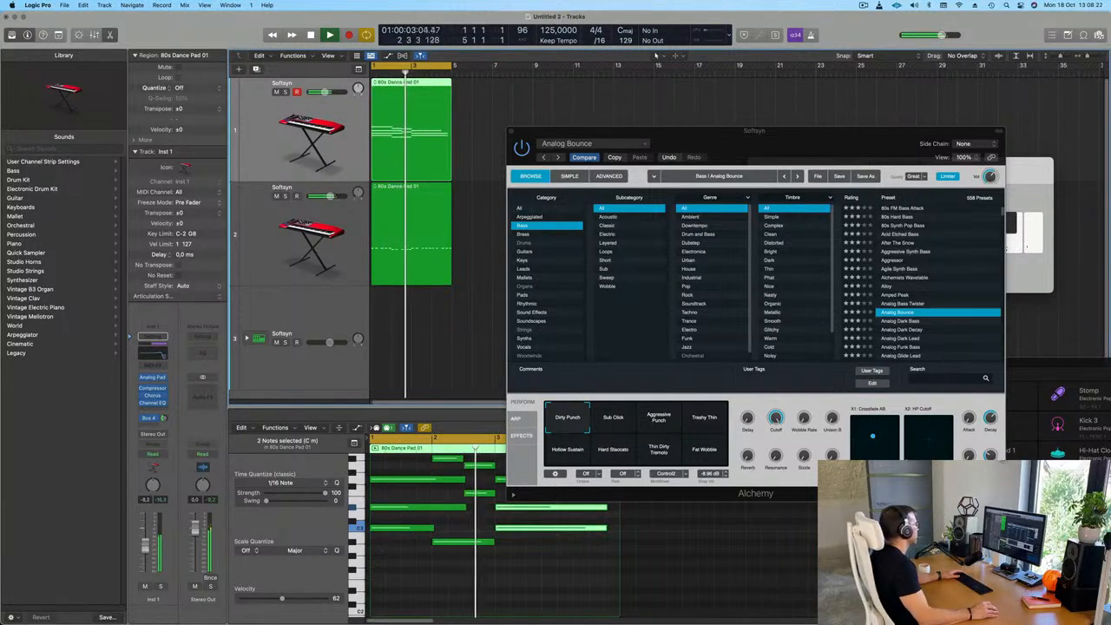
{"action": "left_click", "coordinate": [291, 227]}
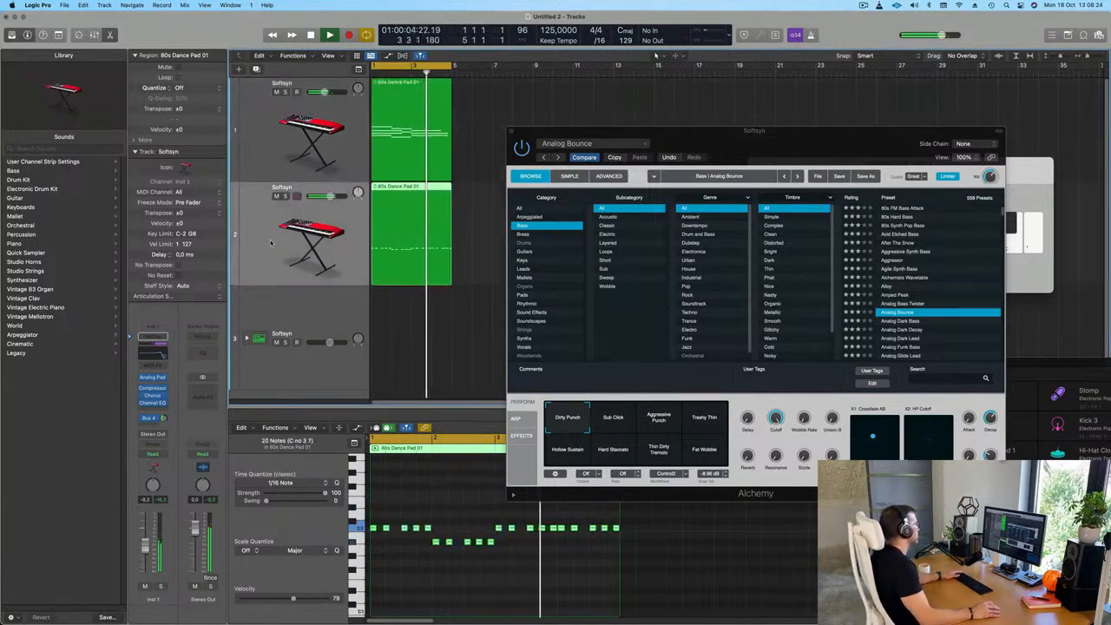
Expand the Electronic Pop kit stack, record a two-bar drum pattern on its main track and play it back
{"action": "left_click", "coordinate": [315, 313]}
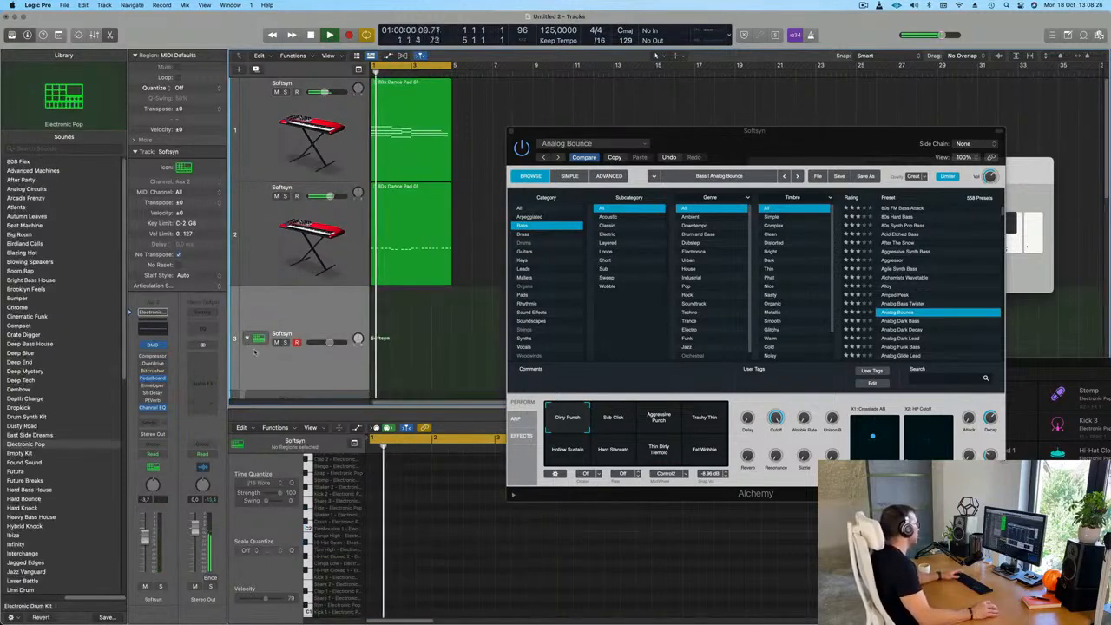
{"action": "left_click", "coordinate": [318, 309]}
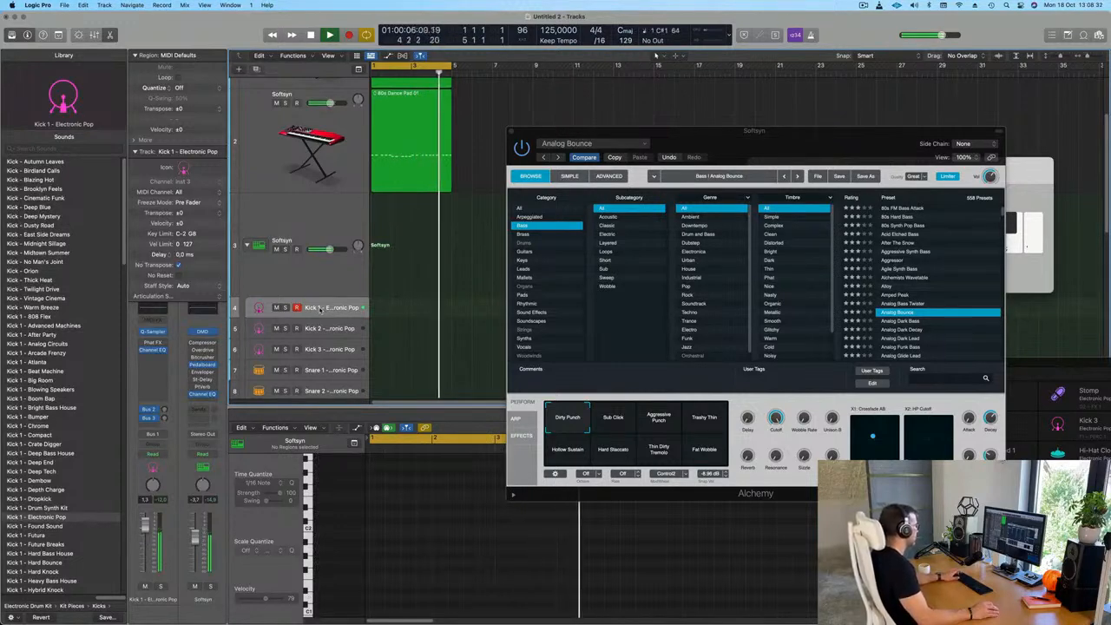
{"action": "left_click", "coordinate": [323, 276]}
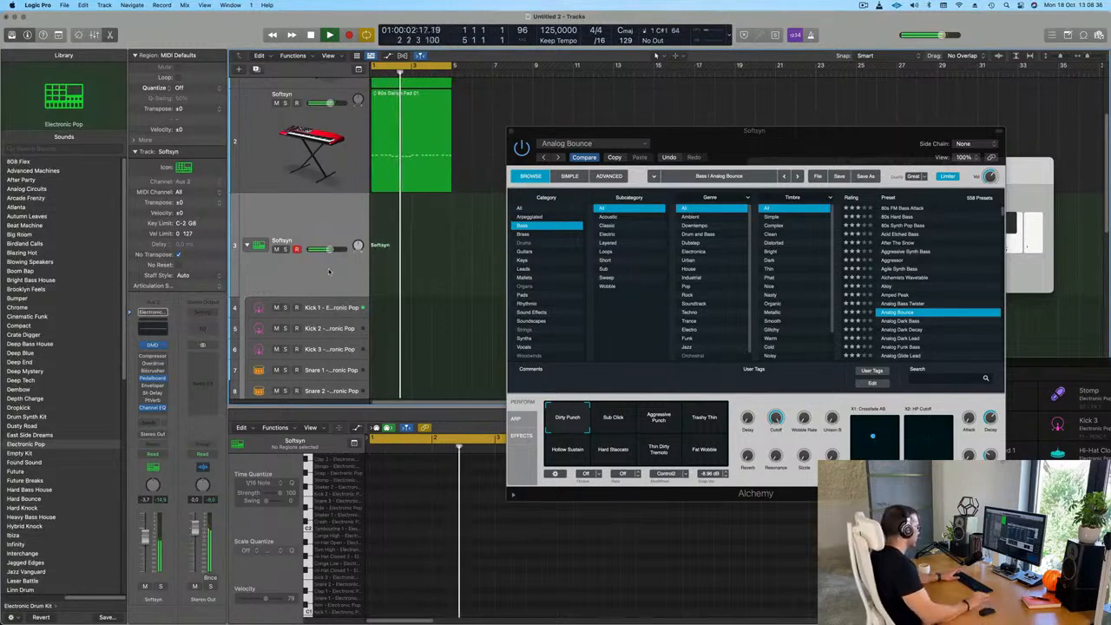
{"action": "key", "text": "r"}
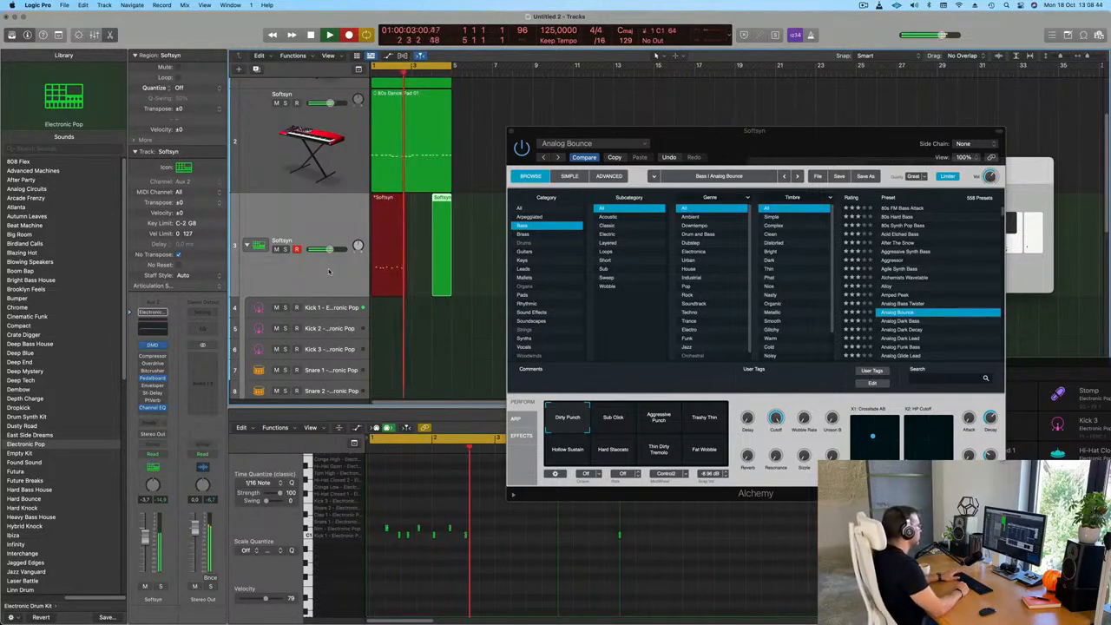
{"action": "key", "text": "space"}
{"action": "key", "text": "space"}
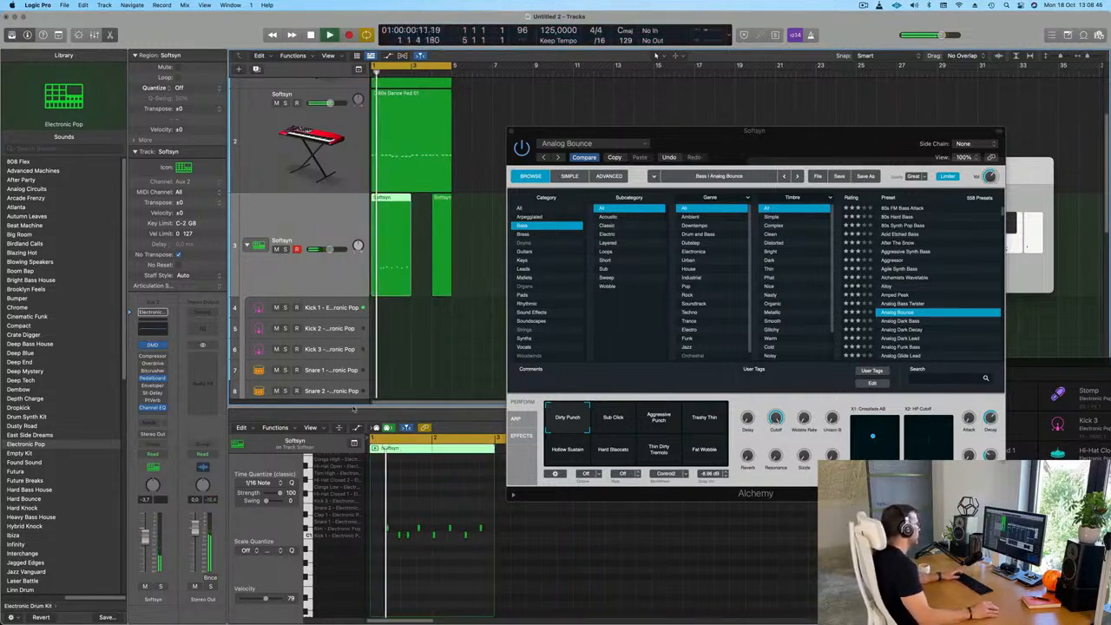
Copy the first recorded kick to the start of bar 1 and try an extra kick after beat 3 of bar 2
{"action": "scroll", "coordinate": [407, 565], "scroll_direction": "right", "scroll_amount": 1}
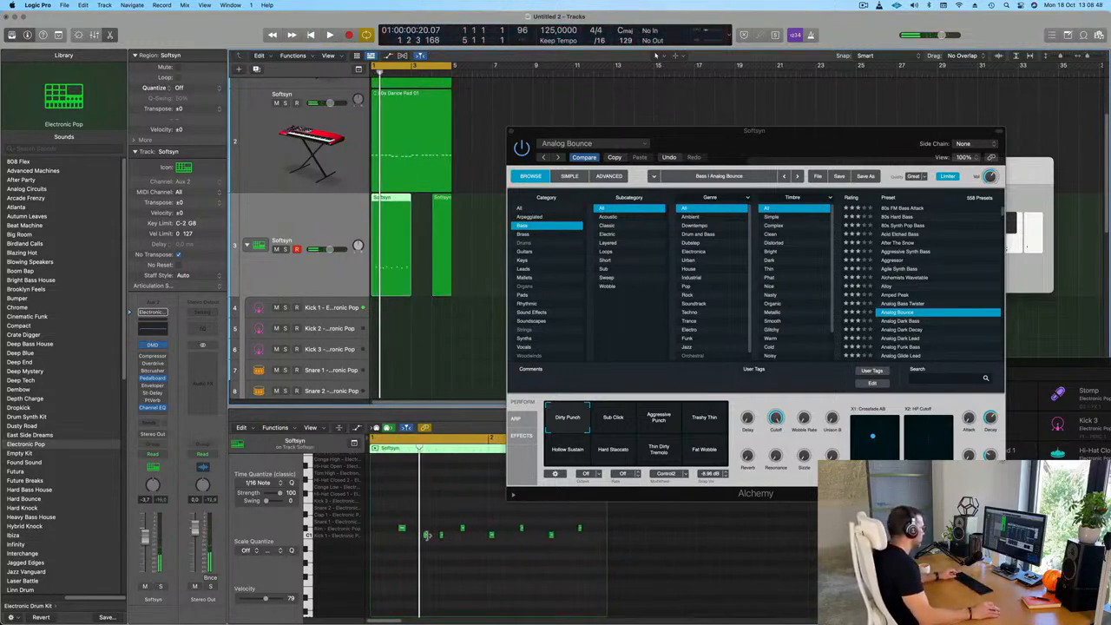
{"action": "left_click_drag", "start_coordinate": [425, 536], "coordinate": [378, 543], "text": "alt"}
{"action": "key", "text": "super+a"}
{"action": "key", "text": "space"}
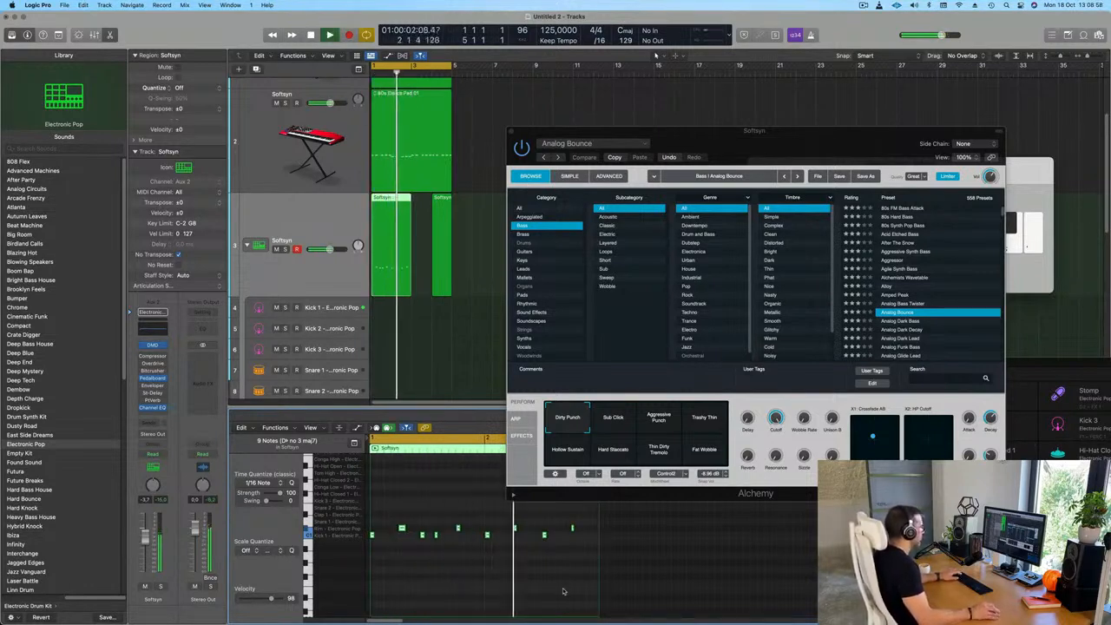
{"action": "key", "text": "space"}
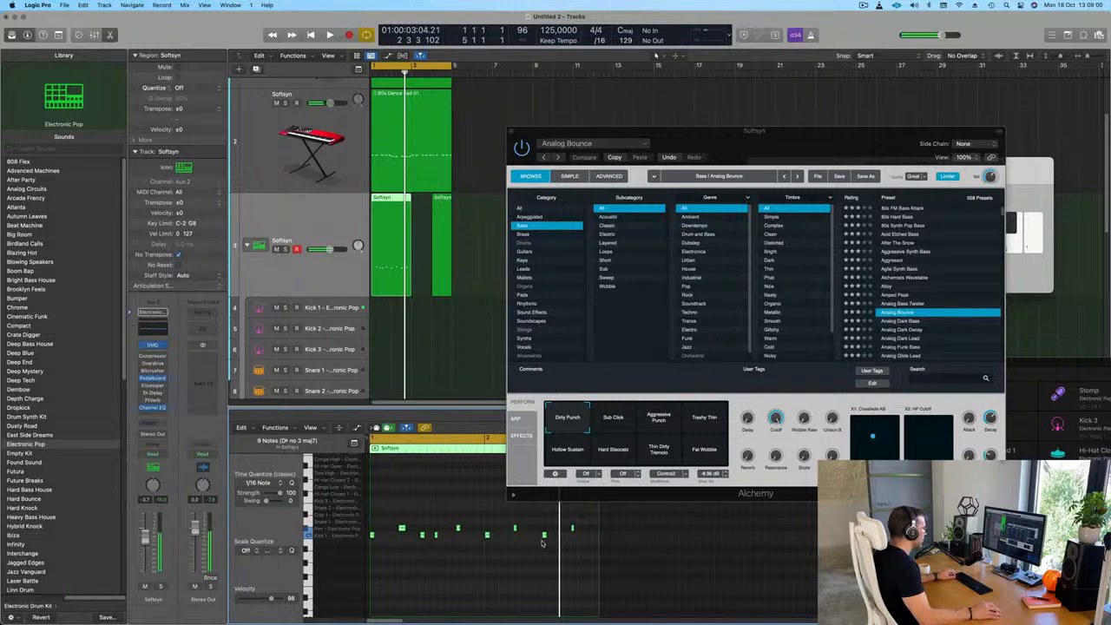
{"action": "left_click_drag", "start_coordinate": [551, 539], "coordinate": [560, 545]}
{"action": "key", "text": "space"}
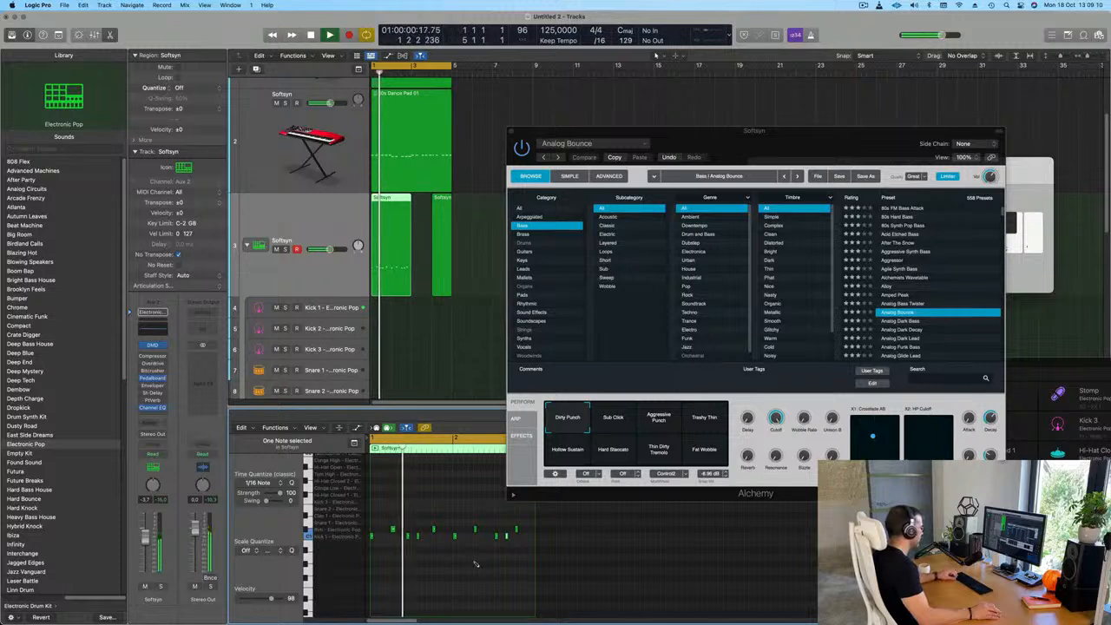
Delete the short stray drum region in bar 4 and copy the two-bar drum region onto the Kick 1 track
{"action": "left_click_drag", "start_coordinate": [721, 139], "coordinate": [817, 148]}
{"action": "left_click_drag", "start_coordinate": [492, 246], "coordinate": [398, 311]}
{"action": "key", "text": "Delete"}
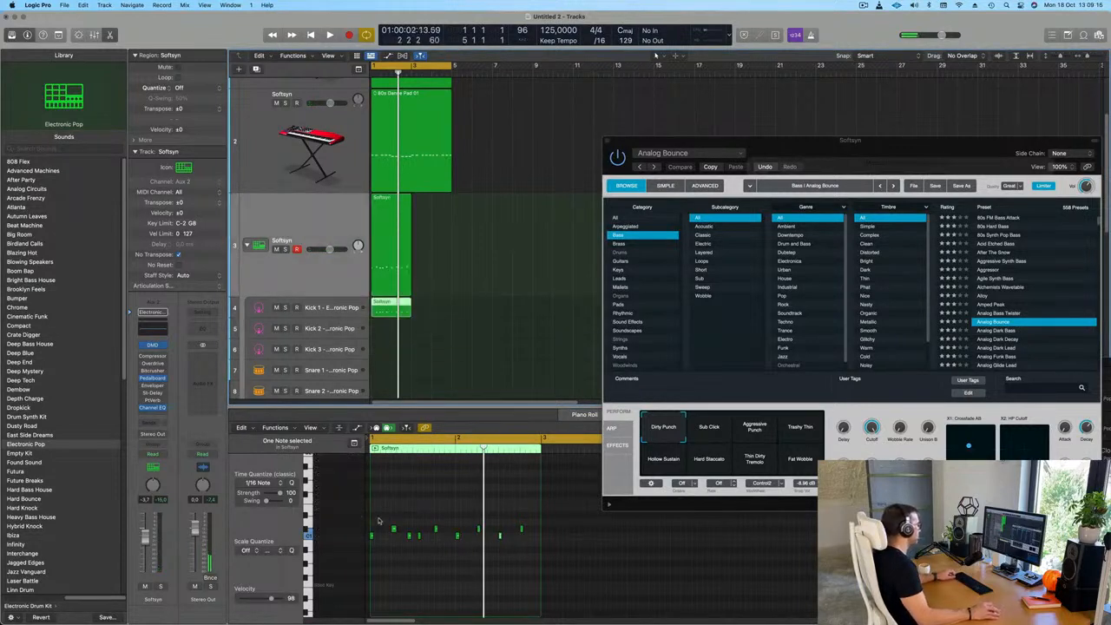
Remove the backbeat notes from the Kick 1 region so that it contains only kicks
{"action": "left_click_drag", "start_coordinate": [385, 514], "coordinate": [453, 521]}
{"action": "left_click_drag", "start_coordinate": [531, 530], "coordinate": [531, 530]}
{"action": "left_click", "coordinate": [391, 267]}
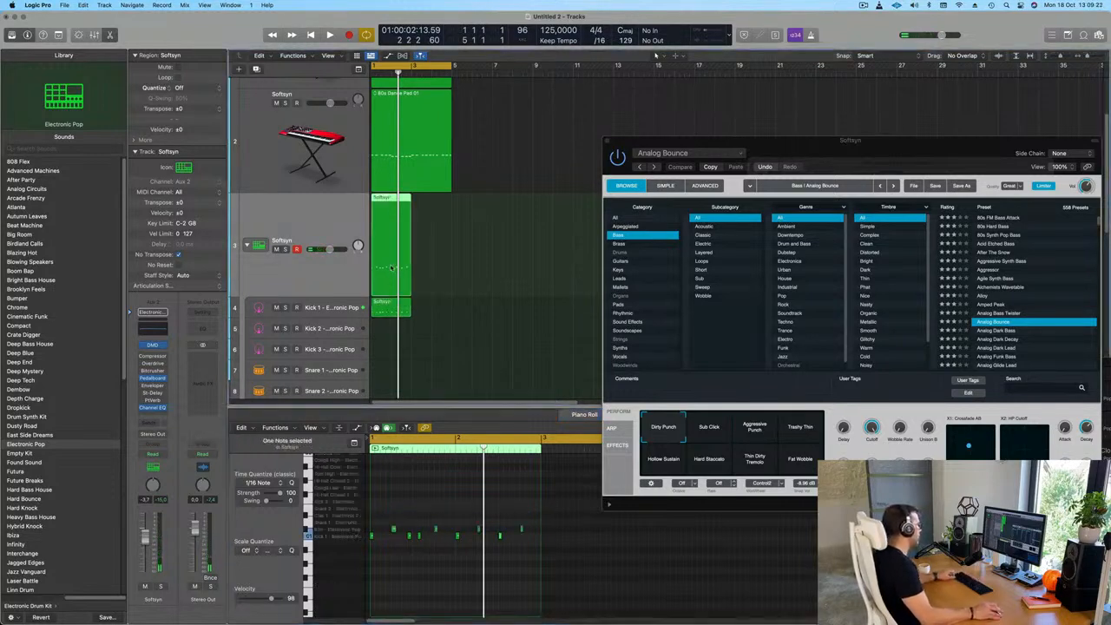
{"action": "left_click", "coordinate": [391, 304]}
Copy the main drum region onto the Snare 1 track and remove the kick notes from the copy
{"action": "left_click", "coordinate": [390, 244]}
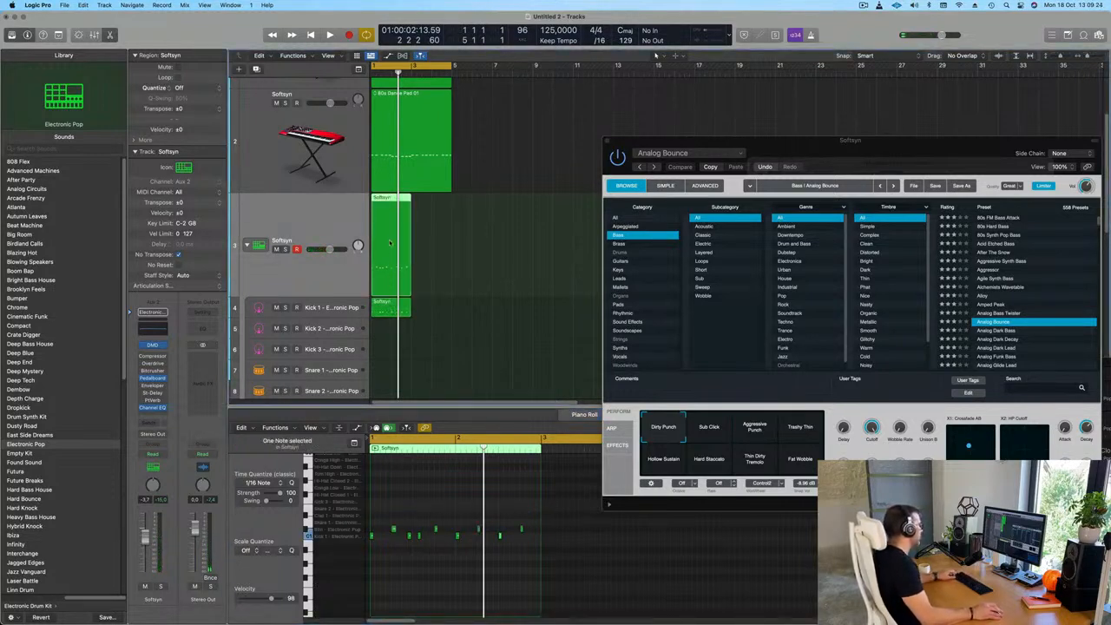
{"action": "left_click_drag", "start_coordinate": [390, 244], "coordinate": [391, 371]}
{"action": "left_click_drag", "start_coordinate": [527, 552], "coordinate": [533, 523]}
{"action": "key", "text": "space"}
{"action": "key", "text": "space"}
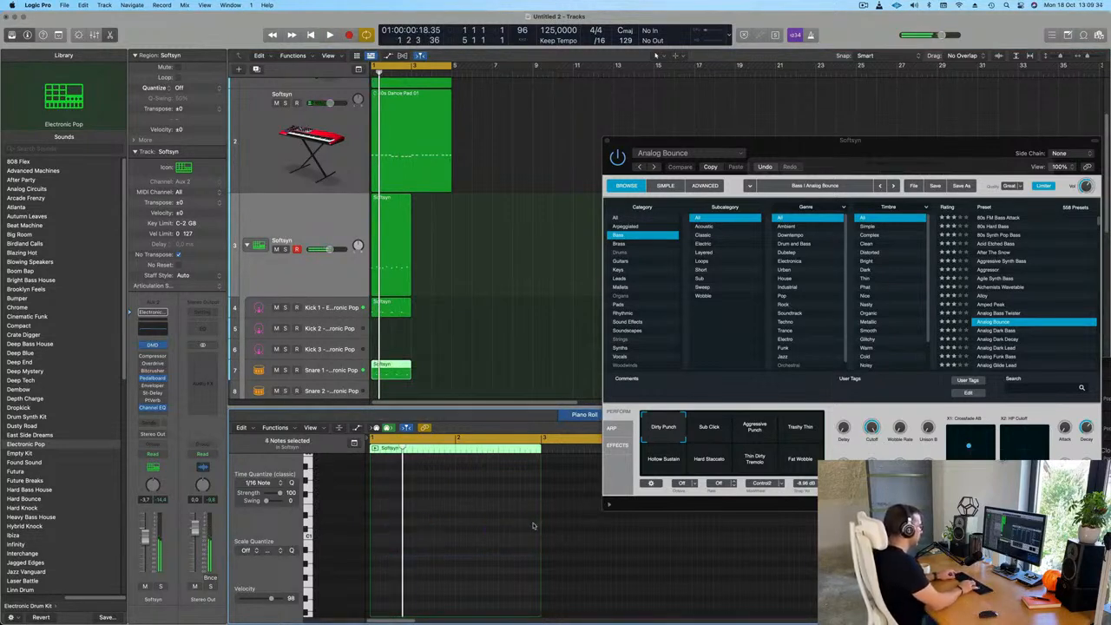
Delete the original region from the main kit track and play back the separate kick and snare parts
{"action": "left_click_drag", "start_coordinate": [467, 262], "coordinate": [411, 240]}
{"action": "key", "text": "Delete"}
{"action": "key", "text": "space"}
{"action": "scroll", "coordinate": [448, 295], "scroll_direction": "down", "scroll_amount": 3}
{"action": "key", "text": "space"}
Repeat the Kick 1 and Snare 1 regions into bars 3 and 4
{"action": "left_click_drag", "start_coordinate": [445, 276], "coordinate": [393, 358]}
{"action": "key", "text": "super+r"}
{"action": "key", "text": "space"}
{"action": "scroll", "coordinate": [471, 292], "scroll_direction": "down", "scroll_amount": 2}
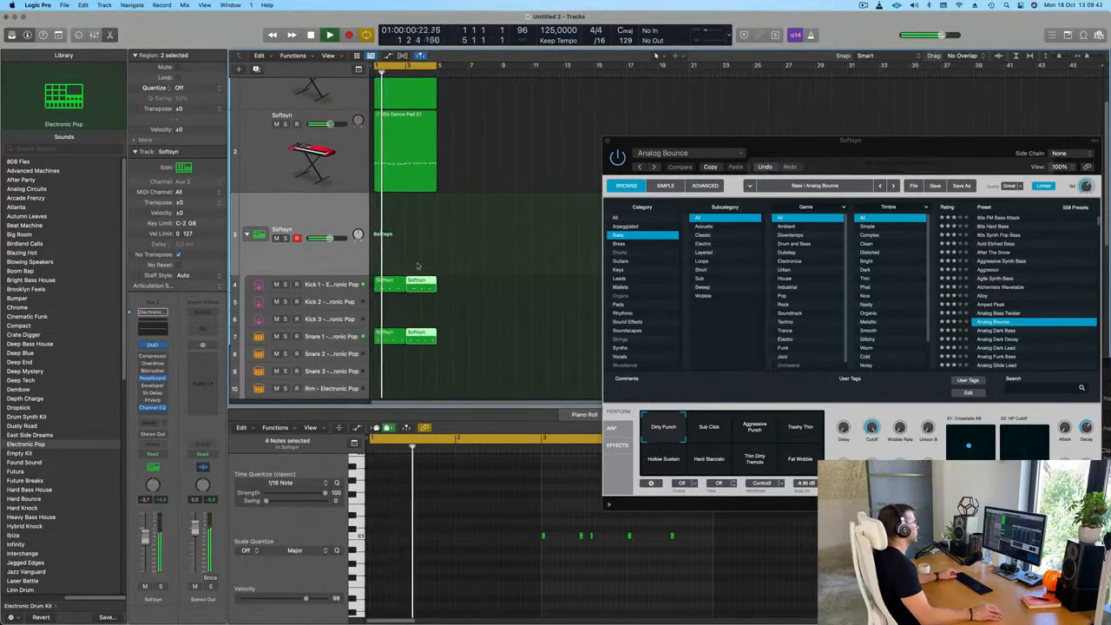
Play back the beat while checking the notes on the Kick 1 and Snare 1 tracks
{"action": "key", "text": "Down"}
{"action": "key", "text": "space"}
{"action": "key", "text": "space"}
{"action": "key", "text": "space"}
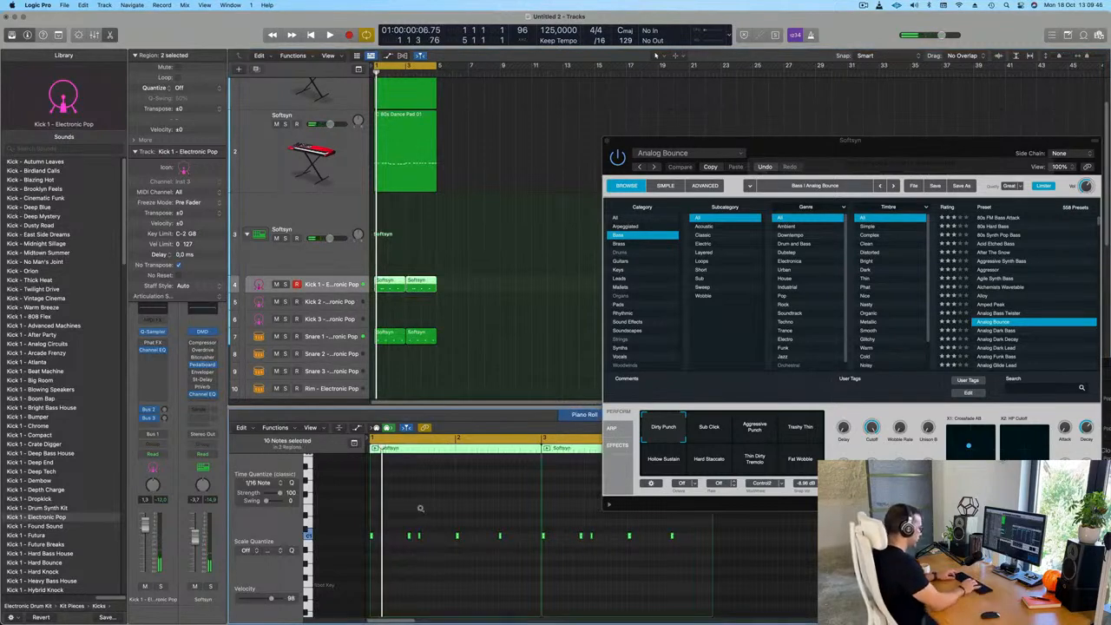
{"action": "key", "text": "space"}
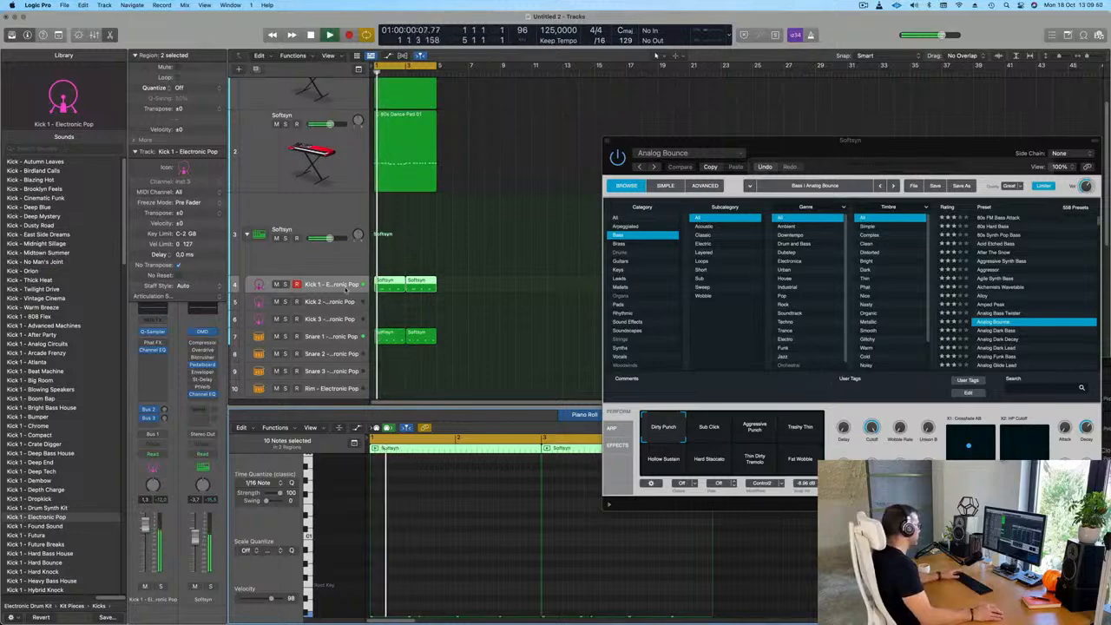
{"action": "left_click", "coordinate": [361, 341]}
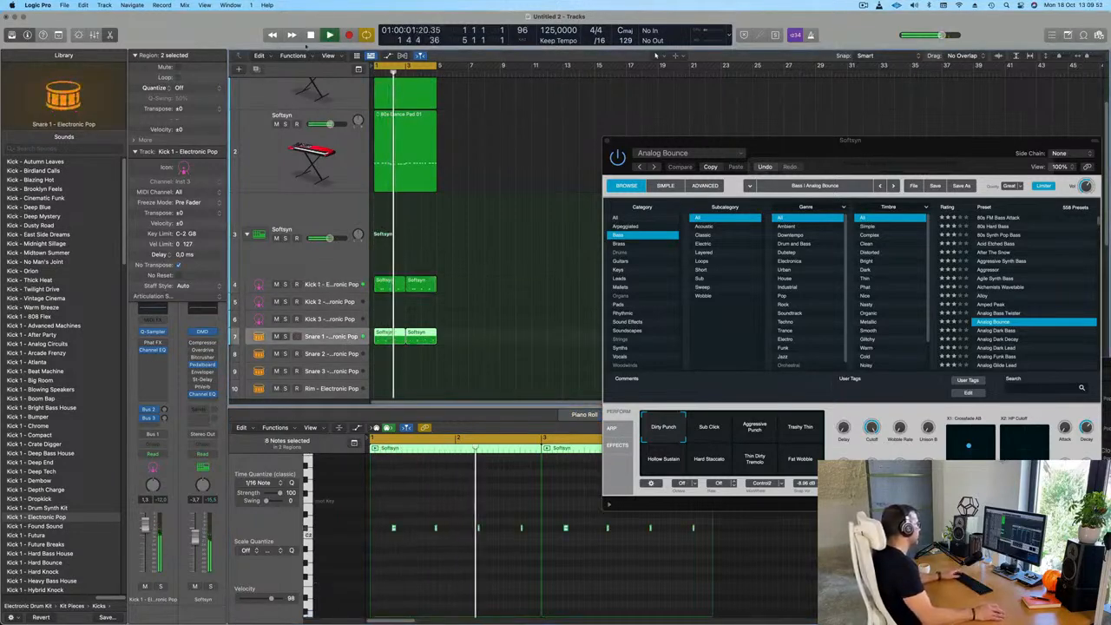
Lower the volumes of the pad and bass tracks to balance them against the drums
{"action": "scroll", "coordinate": [341, 131], "scroll_direction": "up", "scroll_amount": 3}
{"action": "left_click", "coordinate": [341, 131]}
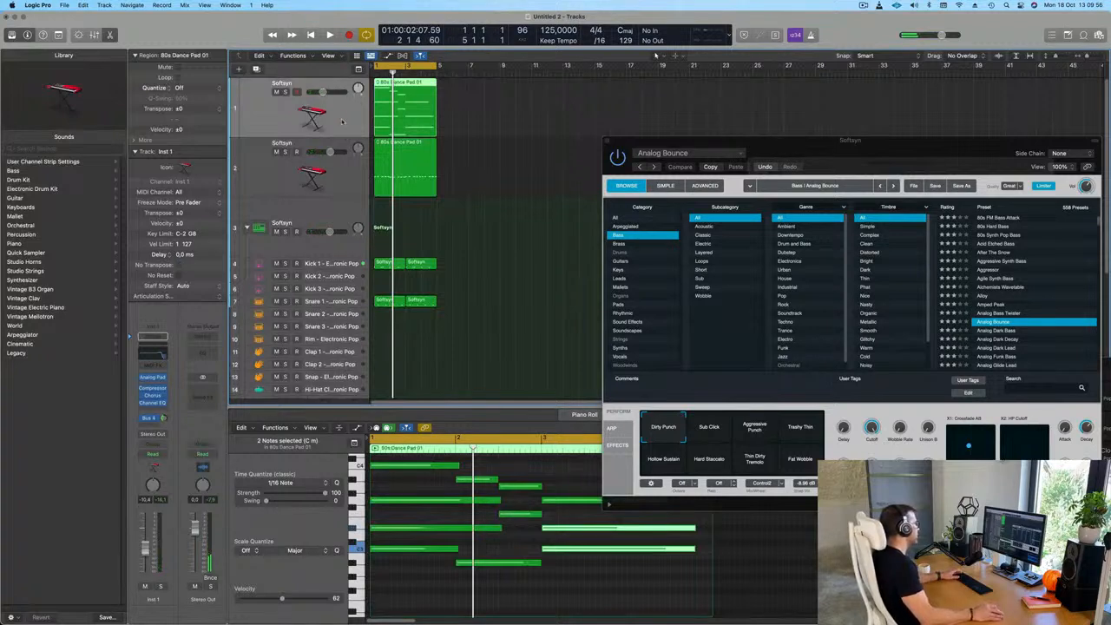
{"action": "left_click", "coordinate": [339, 168]}
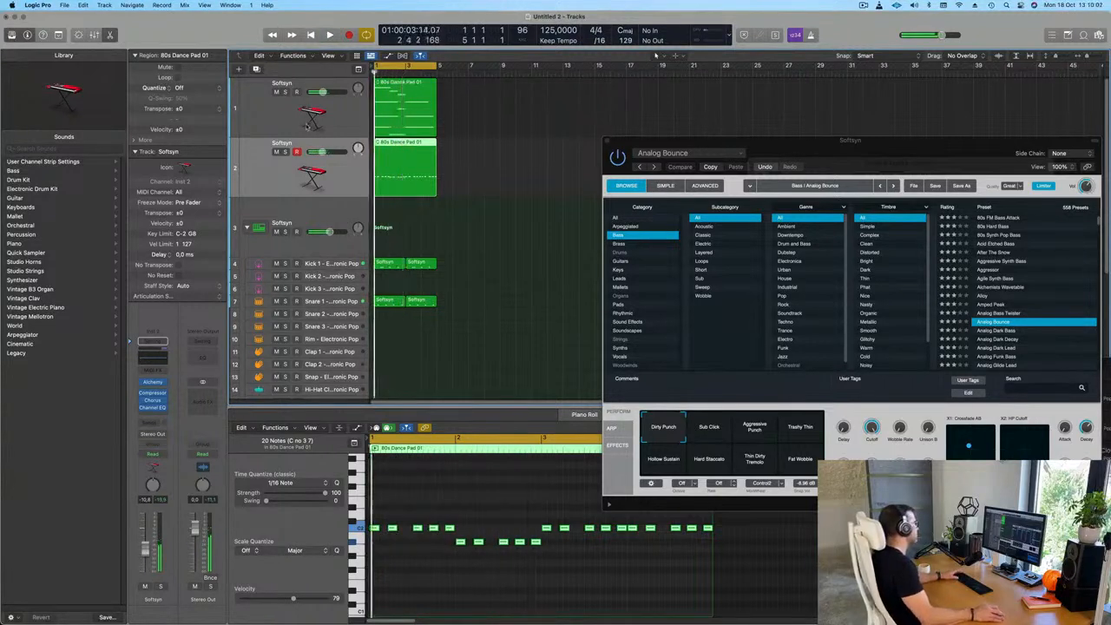
Lower the pad track's volume to about -19 dB while replaying the loop from the start
{"action": "left_click", "coordinate": [306, 128]}
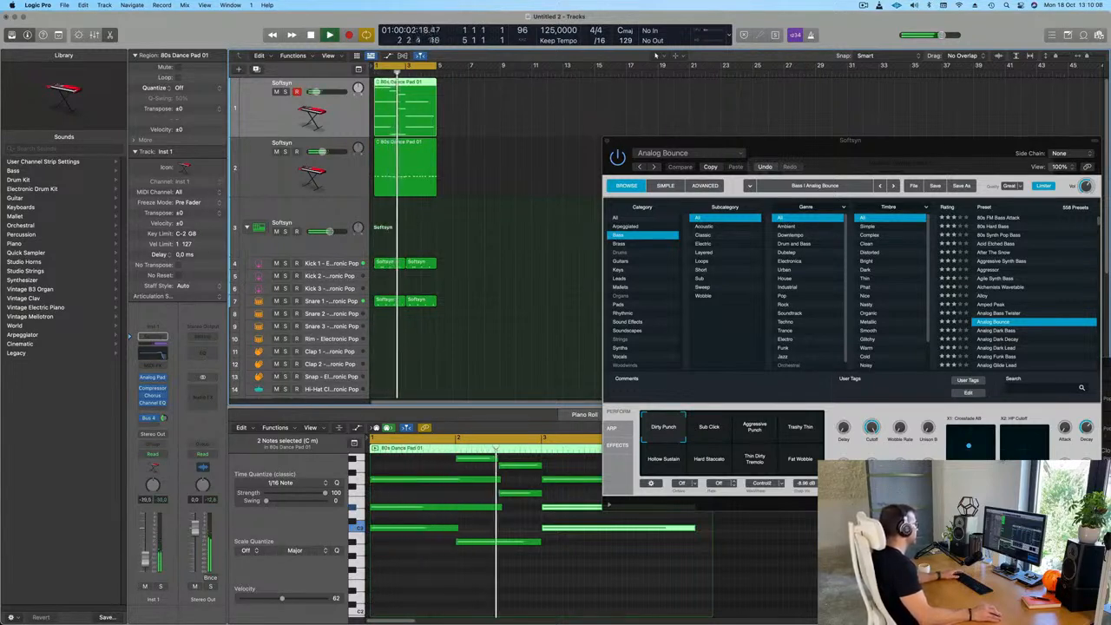
{"action": "key", "text": "Return"}
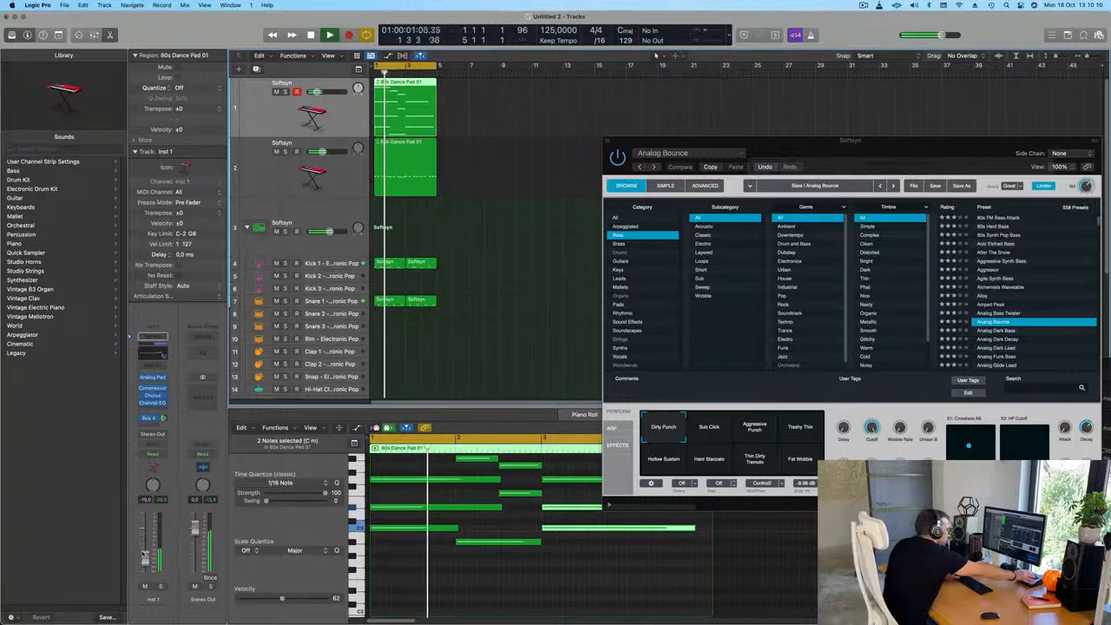
{"action": "key", "text": "Return"}
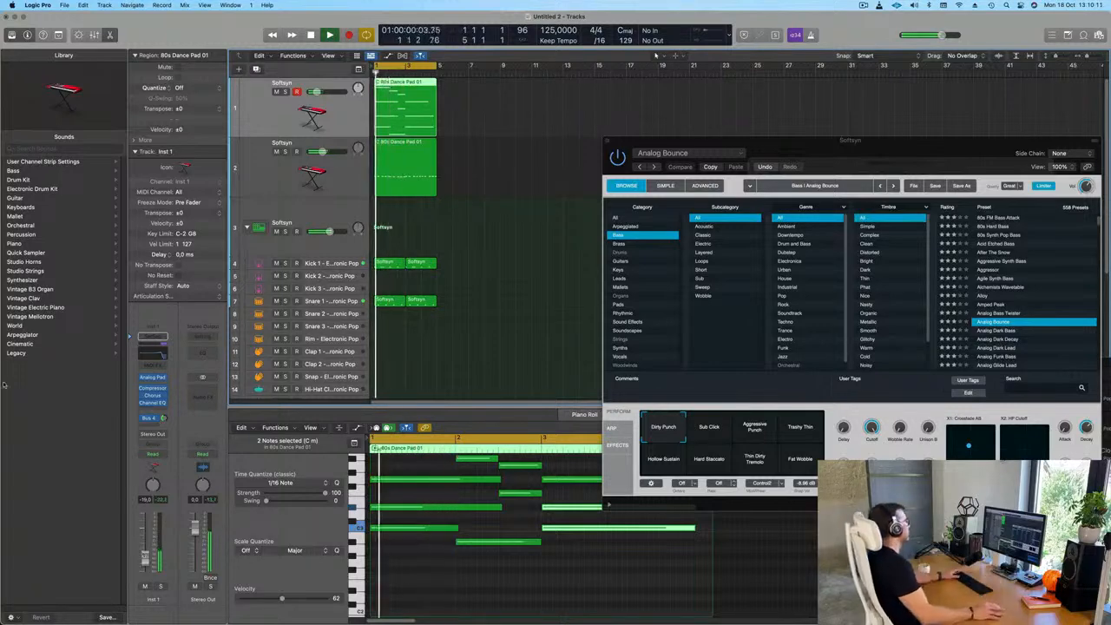
Raise the drum kit's overall volume and lower the Snare 1 volume to balance the beat during playback
{"action": "left_click", "coordinate": [339, 263]}
{"action": "key", "text": "Return"}
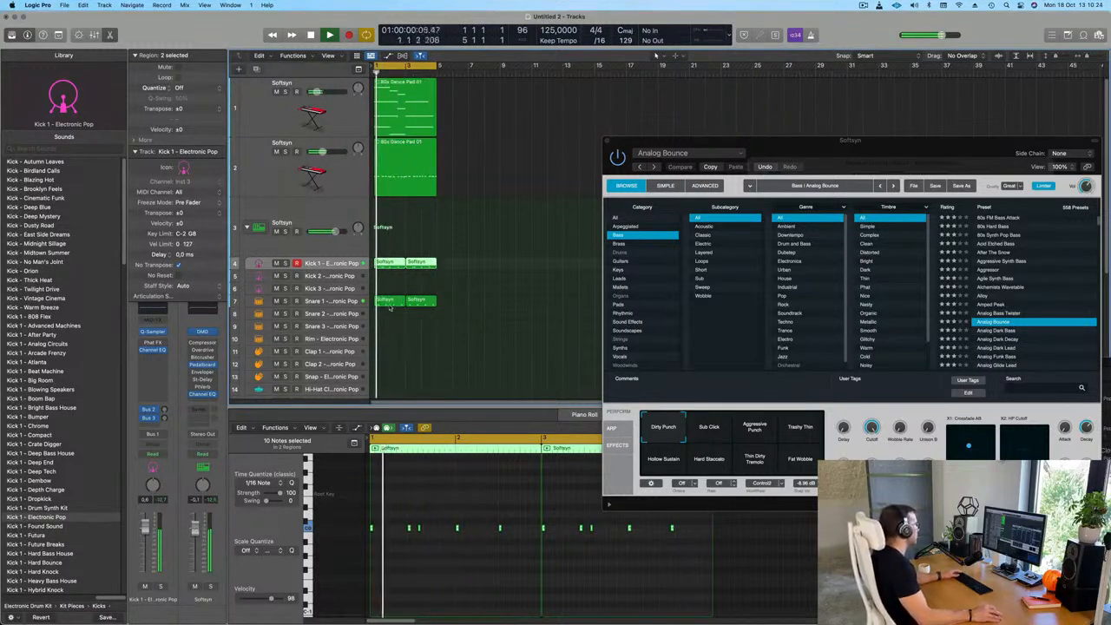
{"action": "left_click", "coordinate": [332, 302]}
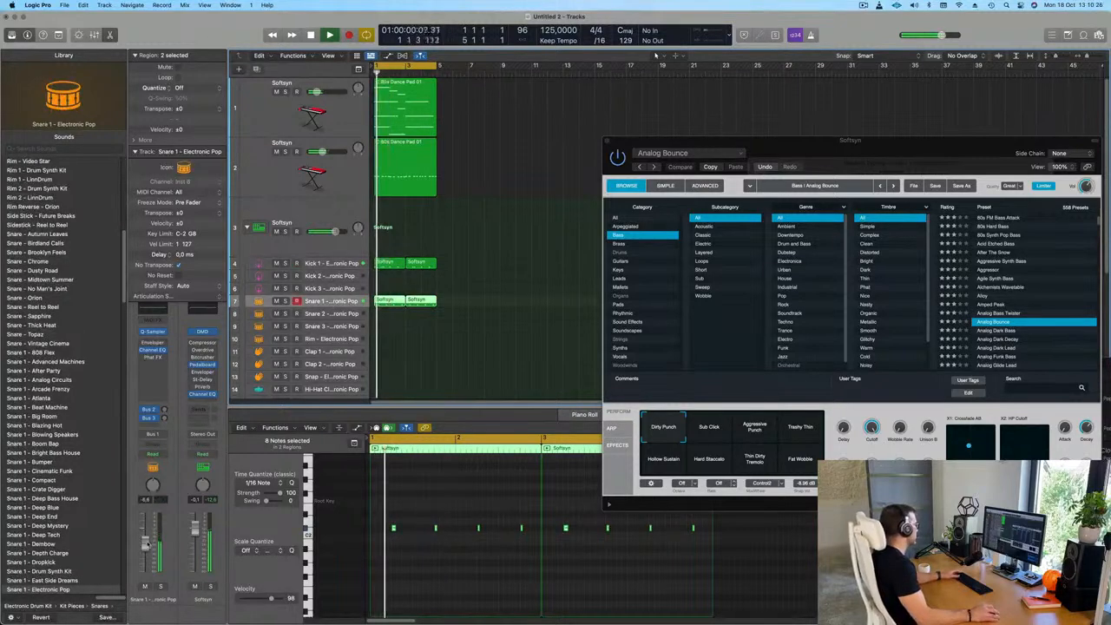
{"action": "left_click", "coordinate": [387, 305]}
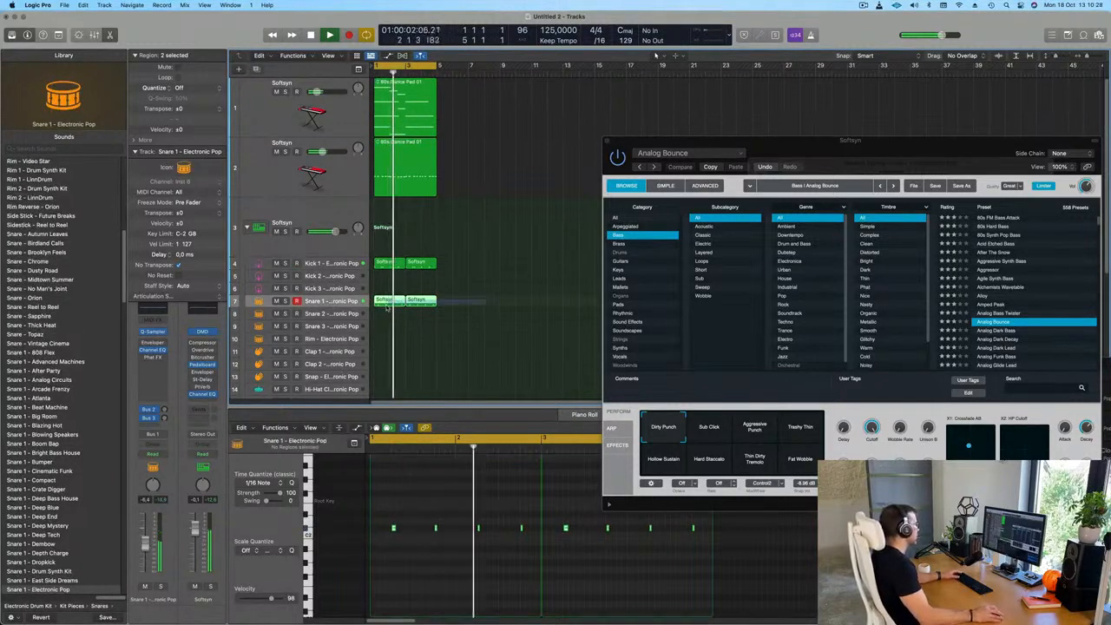
{"action": "left_click_drag", "start_coordinate": [390, 317], "coordinate": [389, 300]}
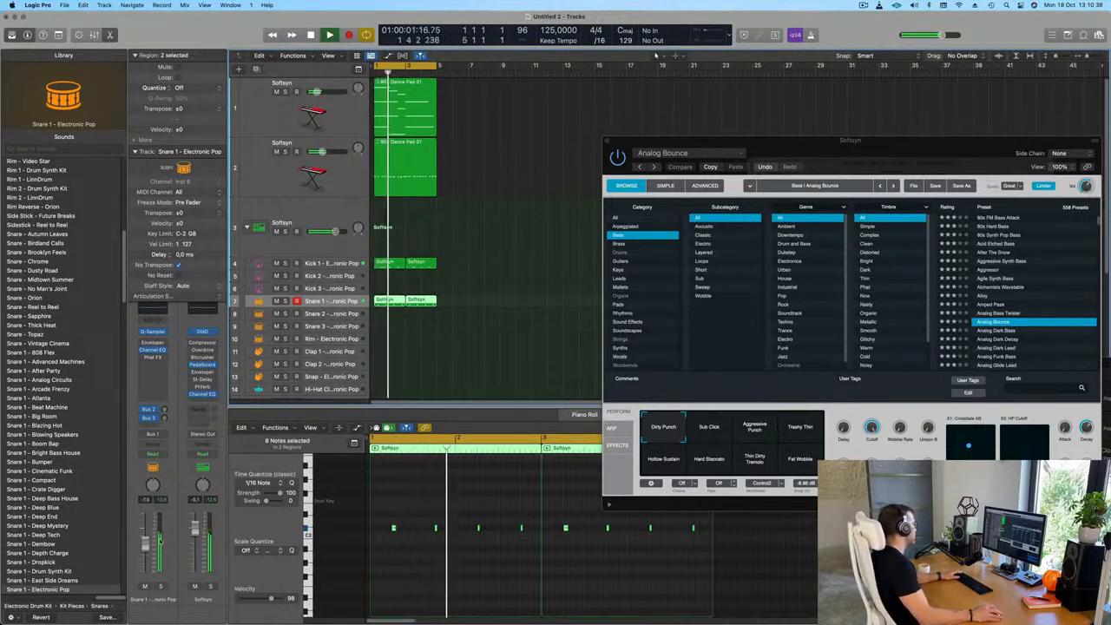
Raise the bass track's volume slightly during playback and reopen its Alchemy instrument
{"action": "scroll", "coordinate": [471, 263], "scroll_direction": "up", "scroll_amount": 5}
{"action": "left_click", "coordinate": [259, 182]}
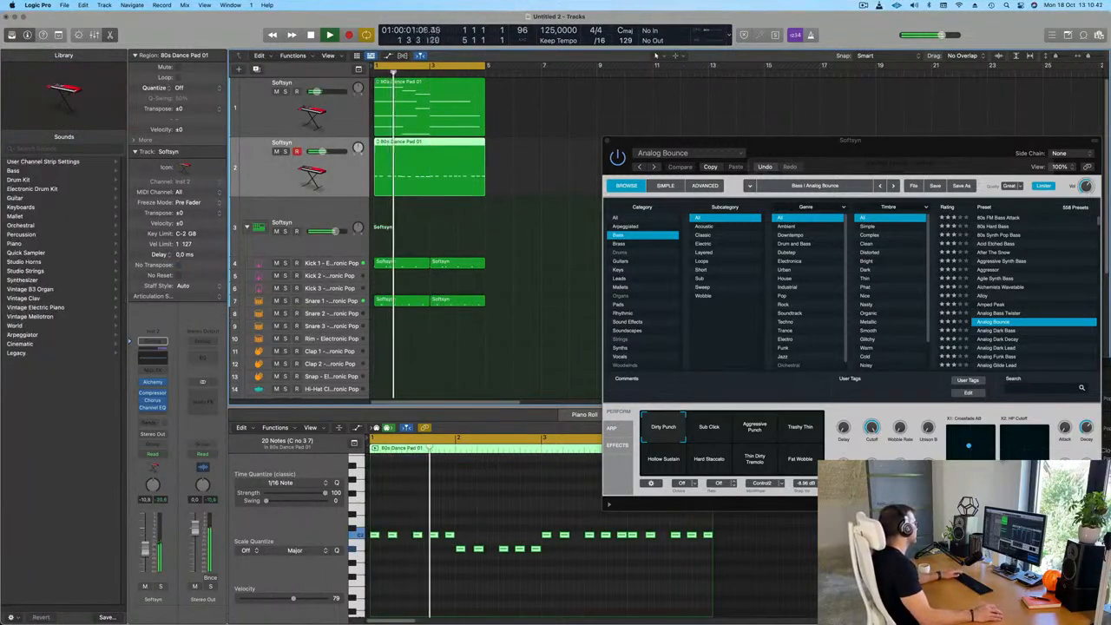
{"action": "key", "text": "Return"}
{"action": "key", "text": "Return"}
{"action": "left_click", "coordinate": [154, 384]}
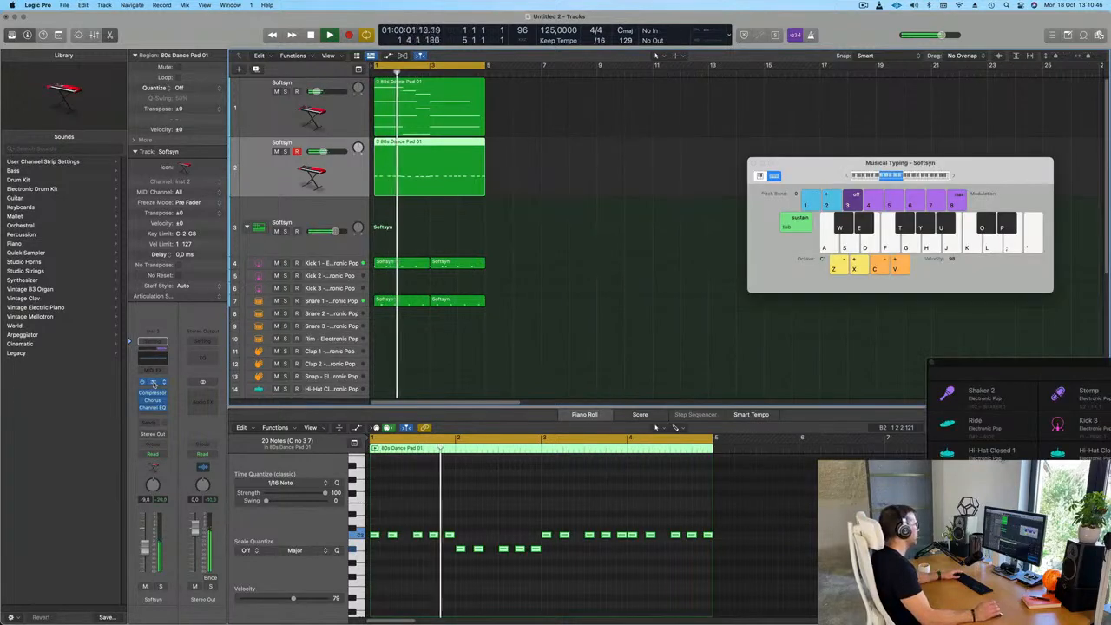
{"action": "left_click", "coordinate": [154, 384]}
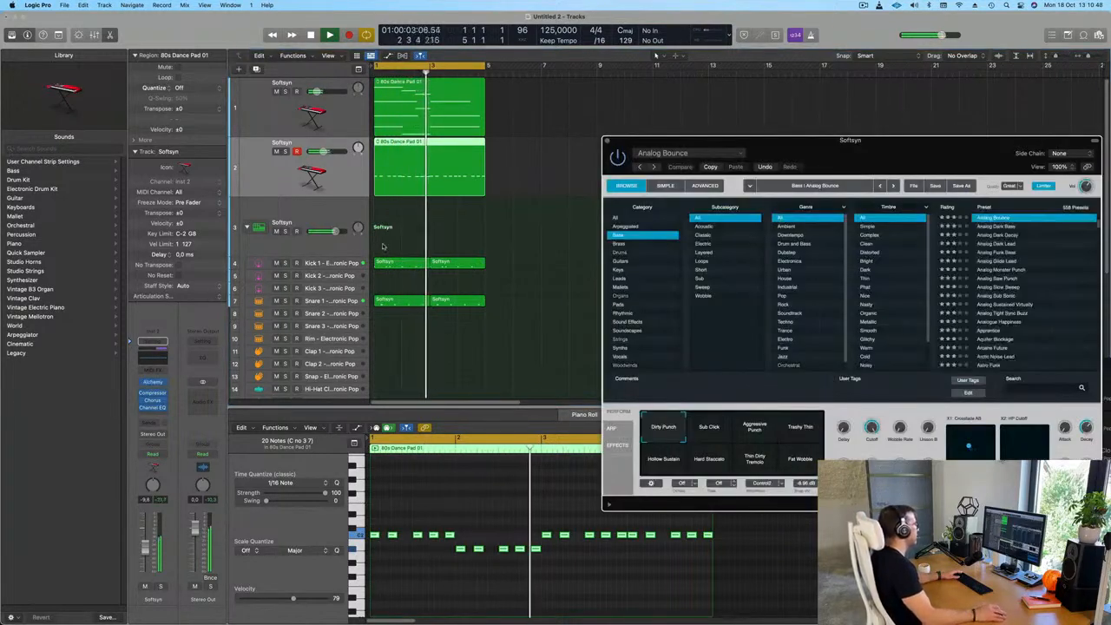
Adjust the bass's Analog Bounce patch, close Alchemy and raise the bass track's volume to about -4.6 dB
{"action": "left_click_drag", "start_coordinate": [813, 152], "coordinate": [508, 206]}
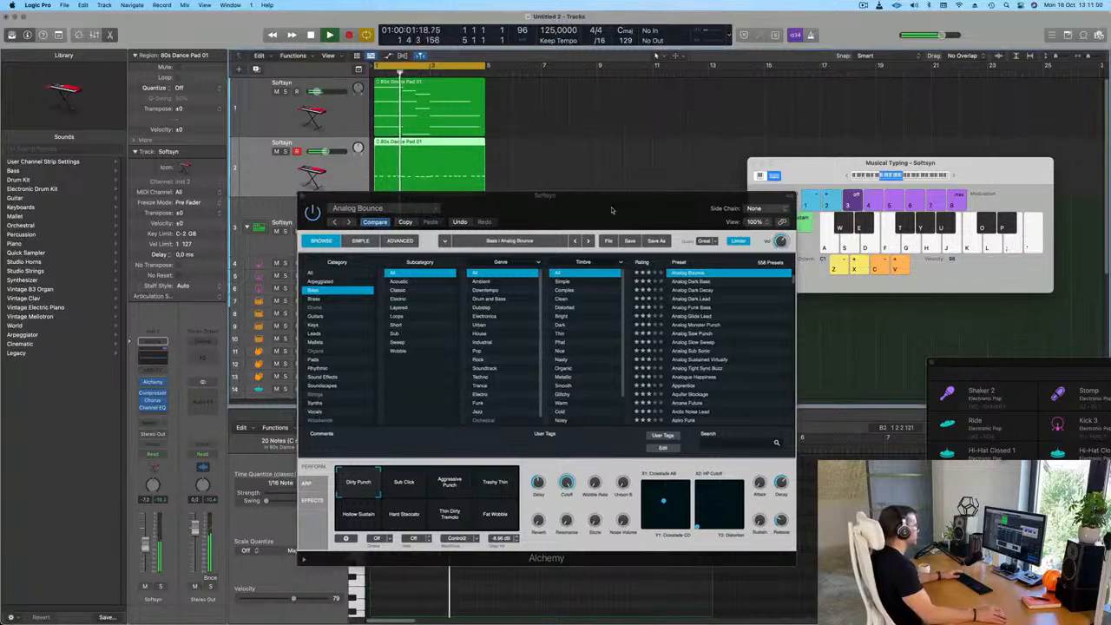
{"action": "left_click_drag", "start_coordinate": [598, 208], "coordinate": [678, 214]}
{"action": "key", "text": "super+w"}
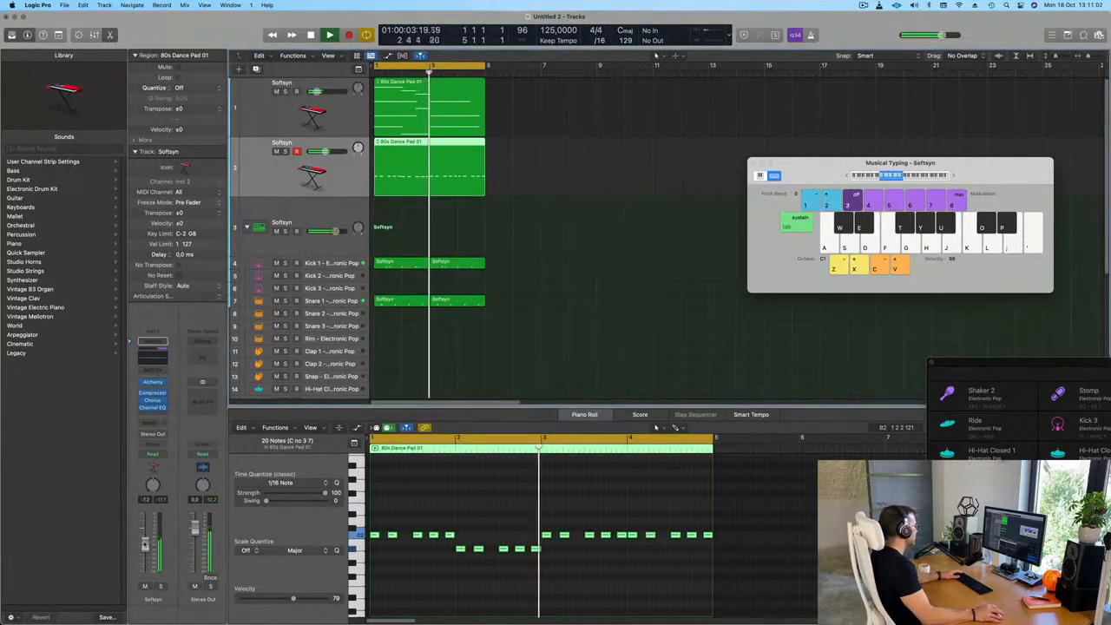
{"action": "left_click", "coordinate": [543, 323]}
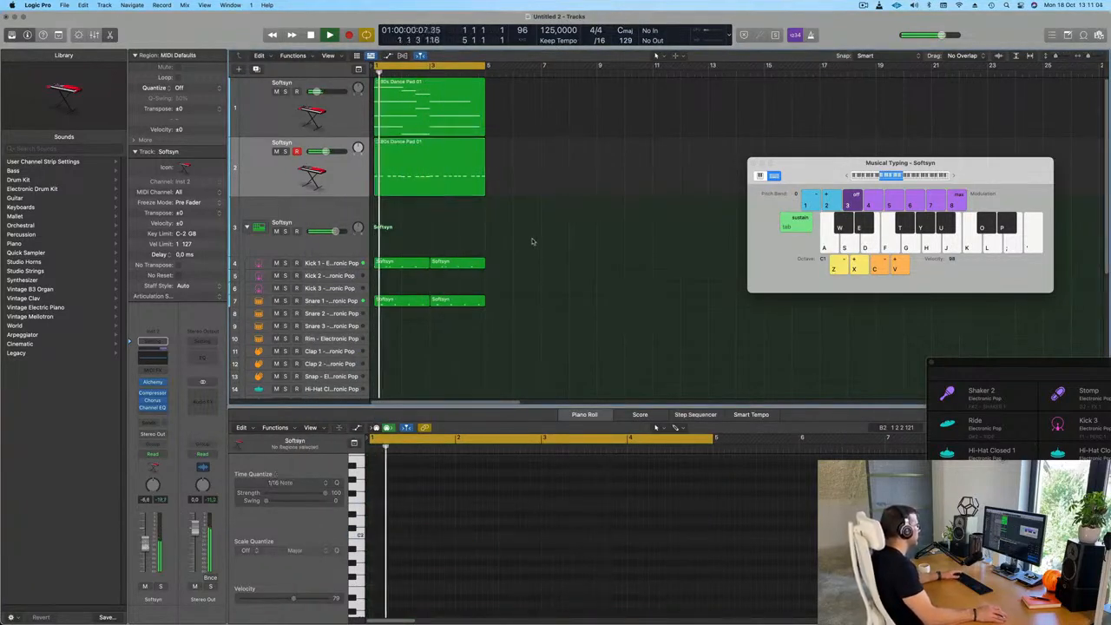
{"action": "left_click", "coordinate": [464, 167]}
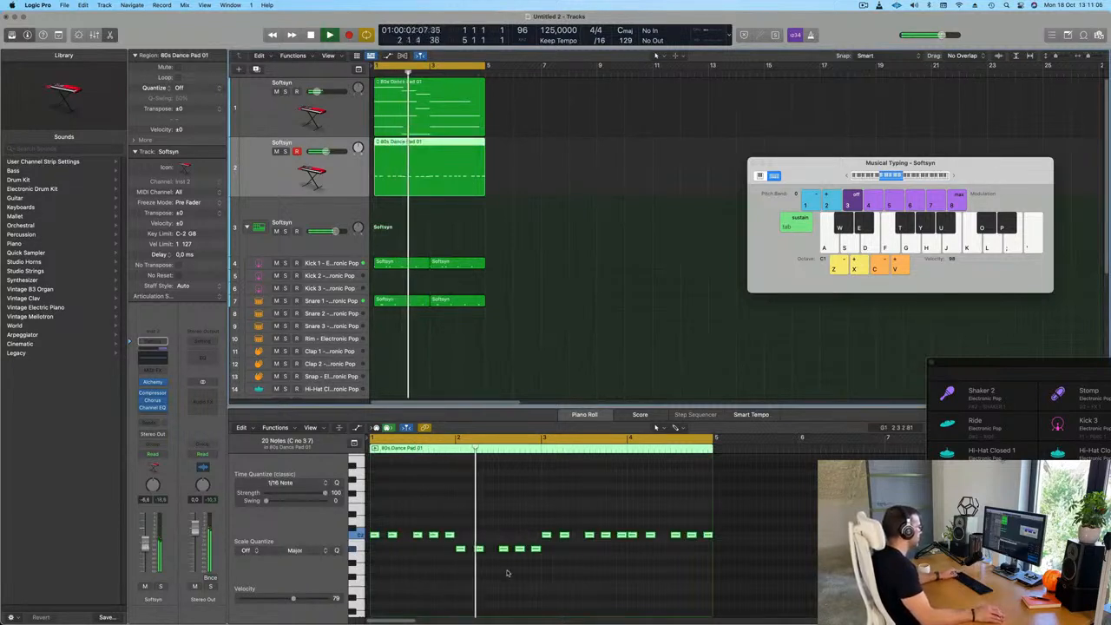
{"action": "scroll", "coordinate": [512, 574], "scroll_direction": "up", "scroll_amount": 3}
{"action": "scroll", "coordinate": [524, 586], "scroll_direction": "down", "scroll_amount": 1}
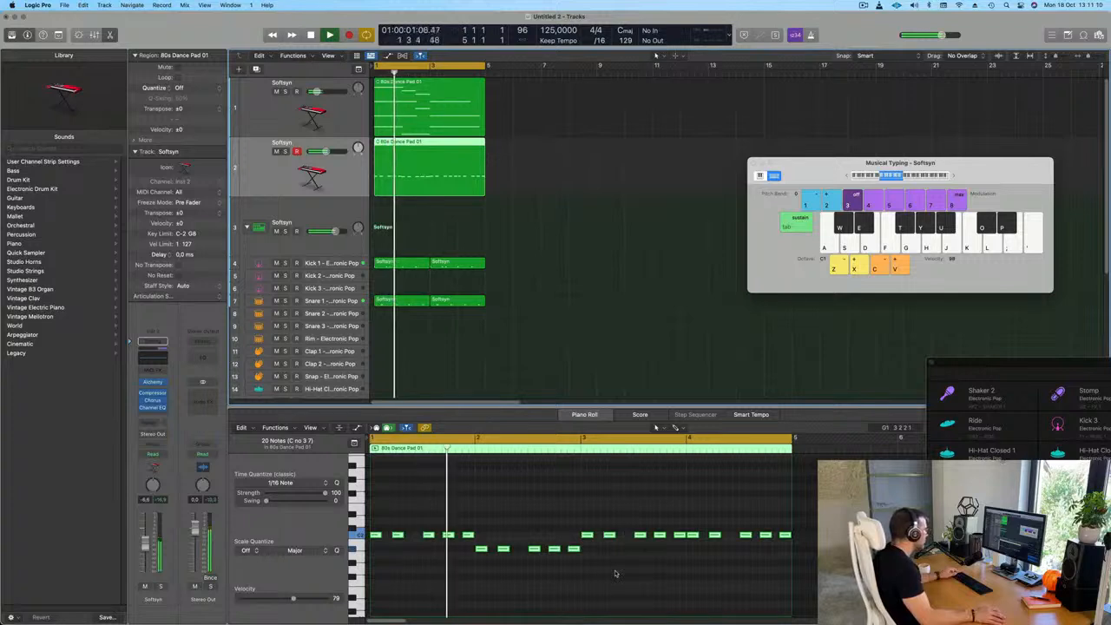
{"action": "key", "text": "space"}
{"action": "key", "text": "Delete"}
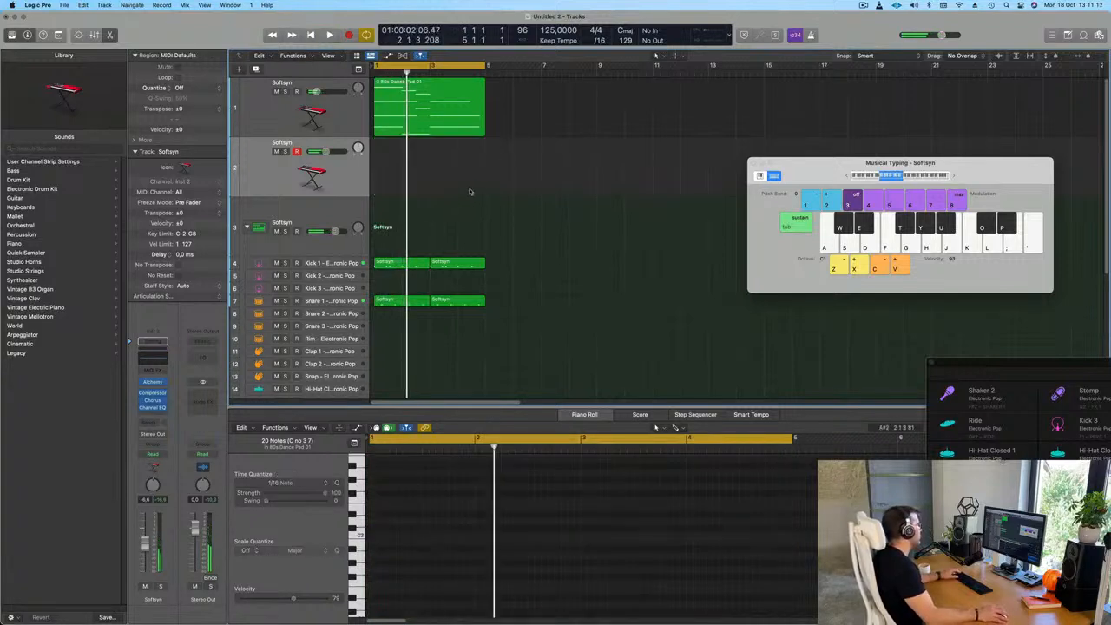
{"action": "key", "text": "super+z"}
{"action": "left_click", "coordinate": [513, 165]}
{"action": "key", "text": "space"}
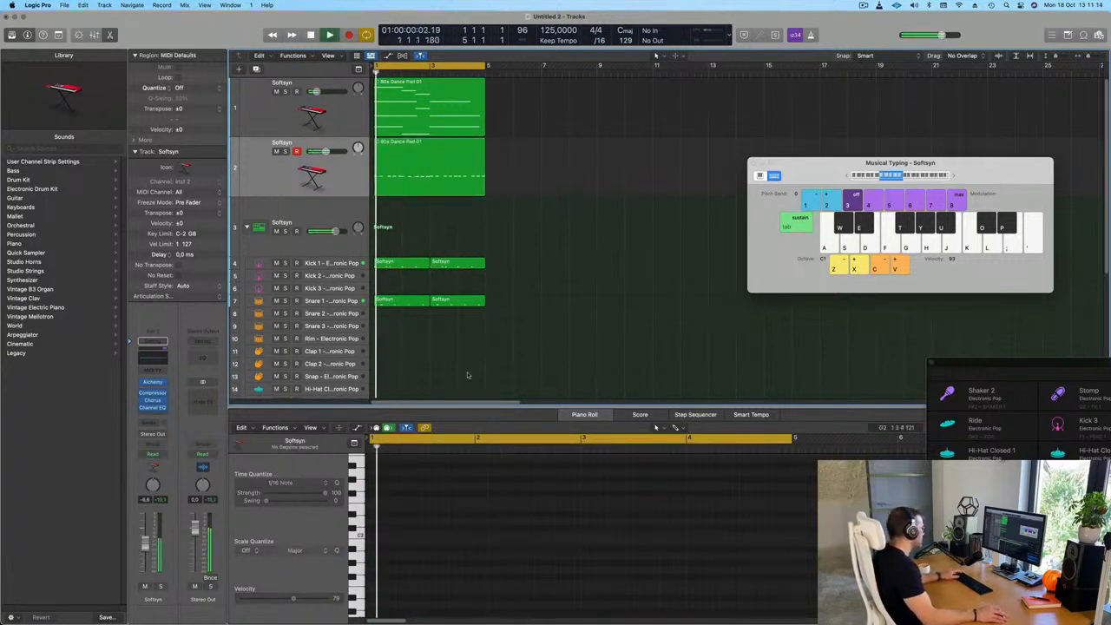
Shift the third and fourth bass notes in bar 1 earlier by a sixteenth so the third lands on beat 3
{"action": "left_click", "coordinate": [439, 178]}
{"action": "key", "text": "space"}
{"action": "key", "text": "space"}
{"action": "scroll", "coordinate": [523, 489], "scroll_direction": "up", "scroll_amount": 5}
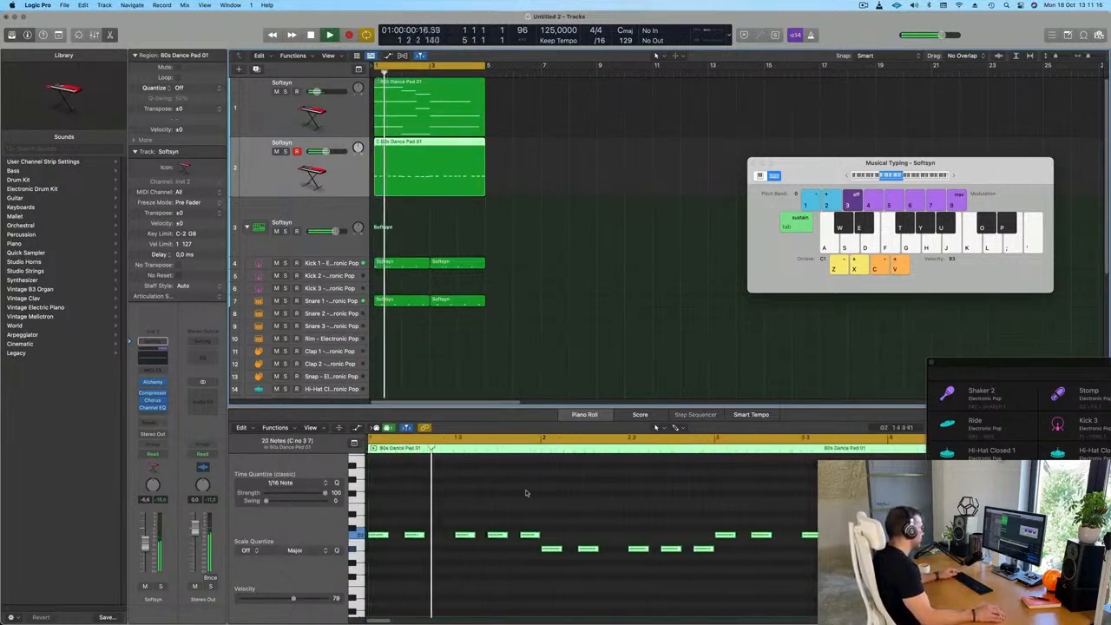
{"action": "scroll", "coordinate": [523, 489], "scroll_direction": "down", "scroll_amount": 2}
{"action": "key", "text": "space"}
{"action": "key", "text": "space"}
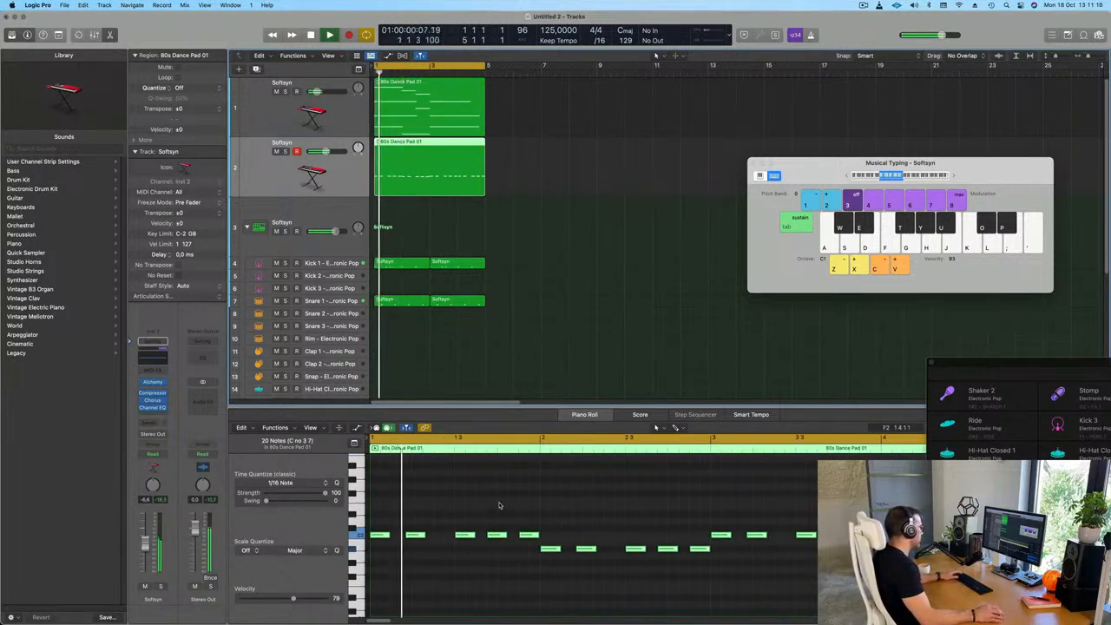
{"action": "key", "text": "space"}
{"action": "left_click", "coordinate": [488, 551]}
{"action": "left_click_drag", "start_coordinate": [489, 551], "coordinate": [455, 547]}
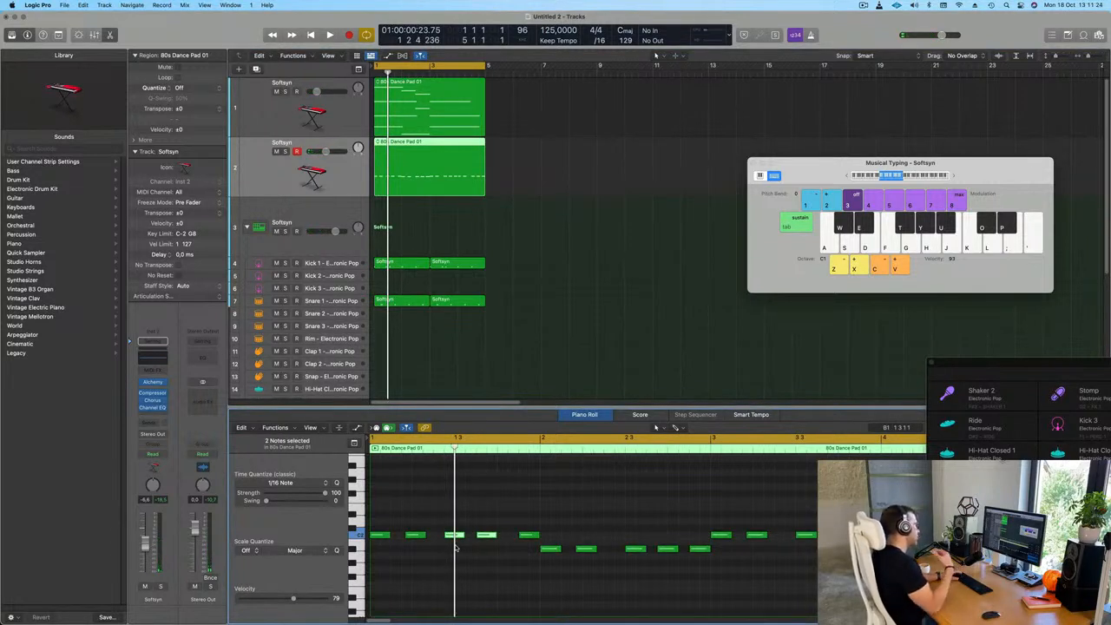
Shift the fifth bass note in bar 1 earlier by about a sixteenth and check the rhythm in playback
{"action": "key", "text": "space"}
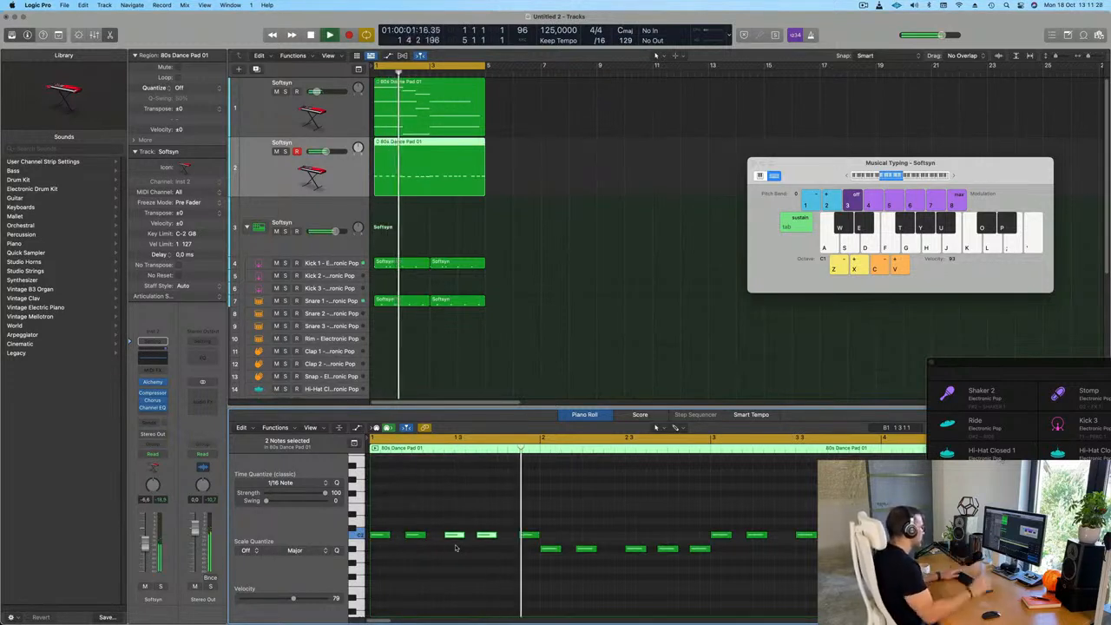
{"action": "left_click", "coordinate": [526, 535]}
{"action": "left_click_drag", "start_coordinate": [526, 536], "coordinate": [515, 535]}
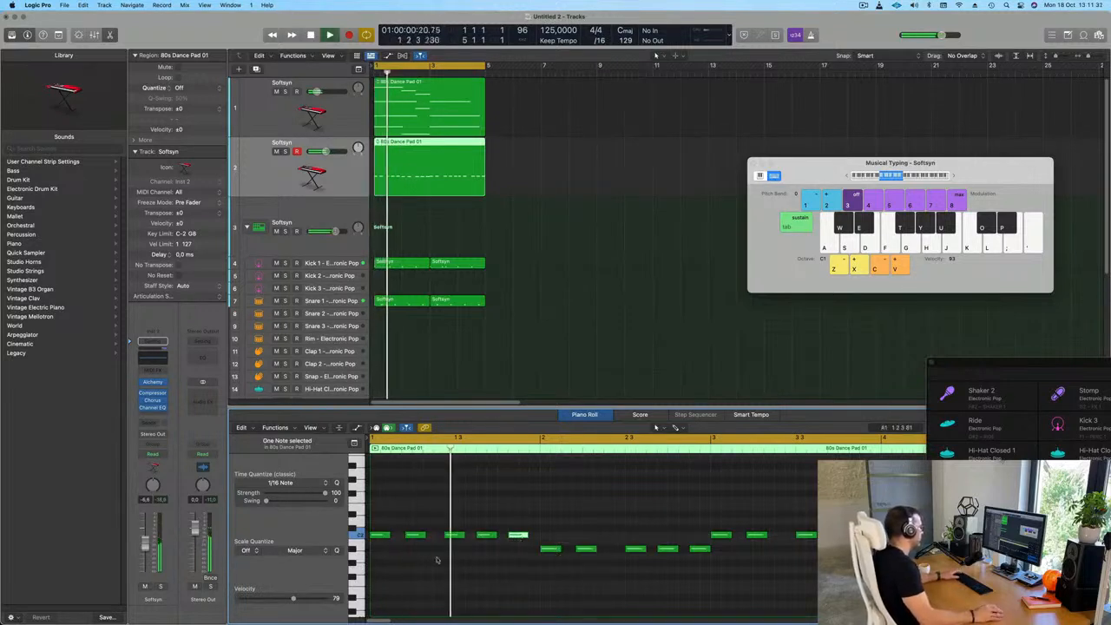
{"action": "key", "text": "space"}
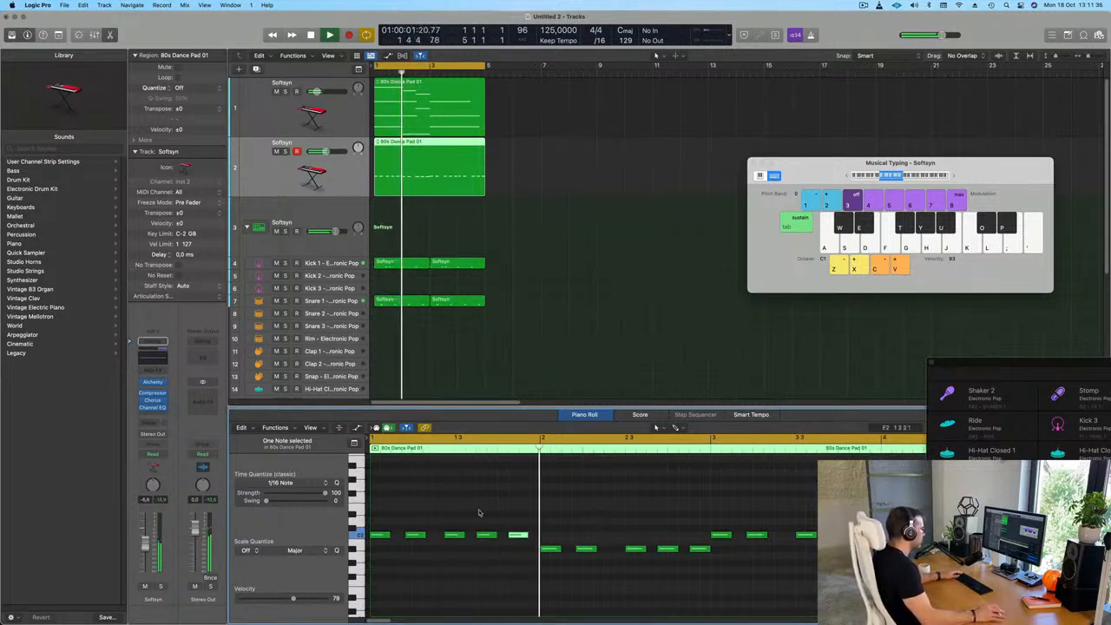
Shift the last three bass notes of each of bars 2, 3 and 4 earlier by a sixteenth to match bar 1
{"action": "mouse_move", "coordinate": [630, 539]}
{"action": "left_mouse_down"}
{"action": "mouse_move", "coordinate": [695, 556]}
{"action": "mouse_move", "coordinate": [625, 555]}
{"action": "left_mouse_up"}
{"action": "key", "text": "super+Left"}
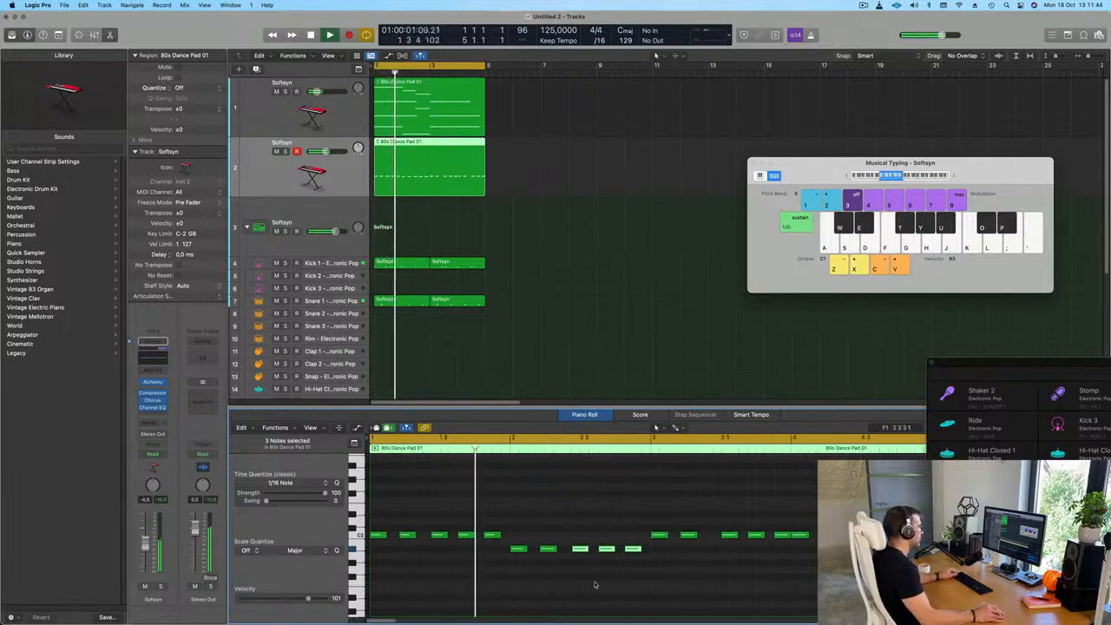
{"action": "key", "text": "super+Left"}
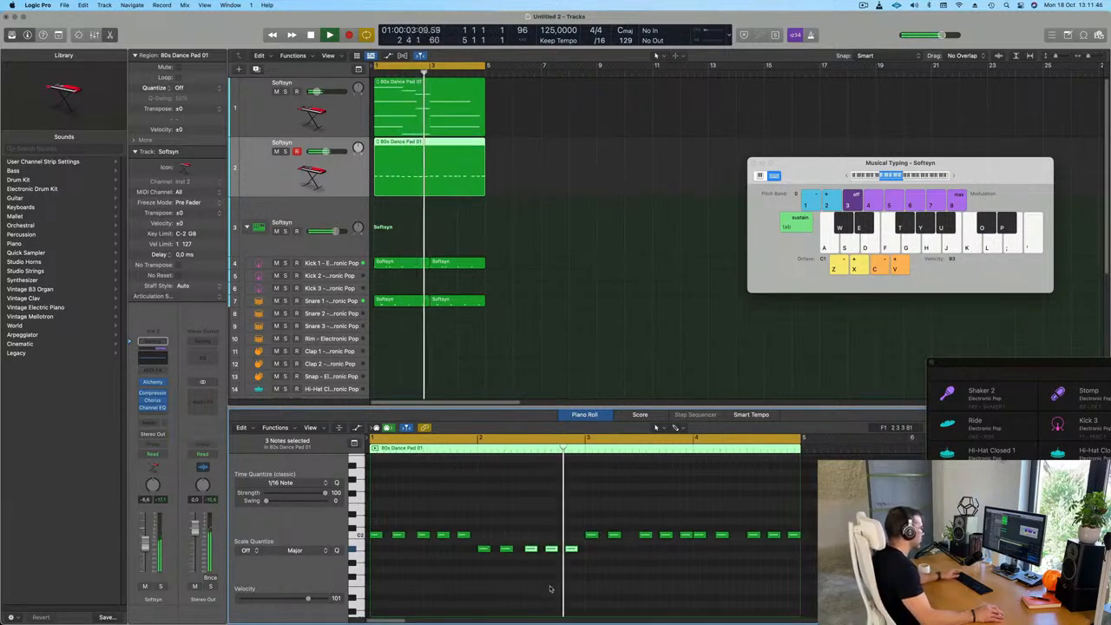
{"action": "key", "text": "space"}
{"action": "left_click_drag", "start_coordinate": [646, 516], "coordinate": [640, 538]}
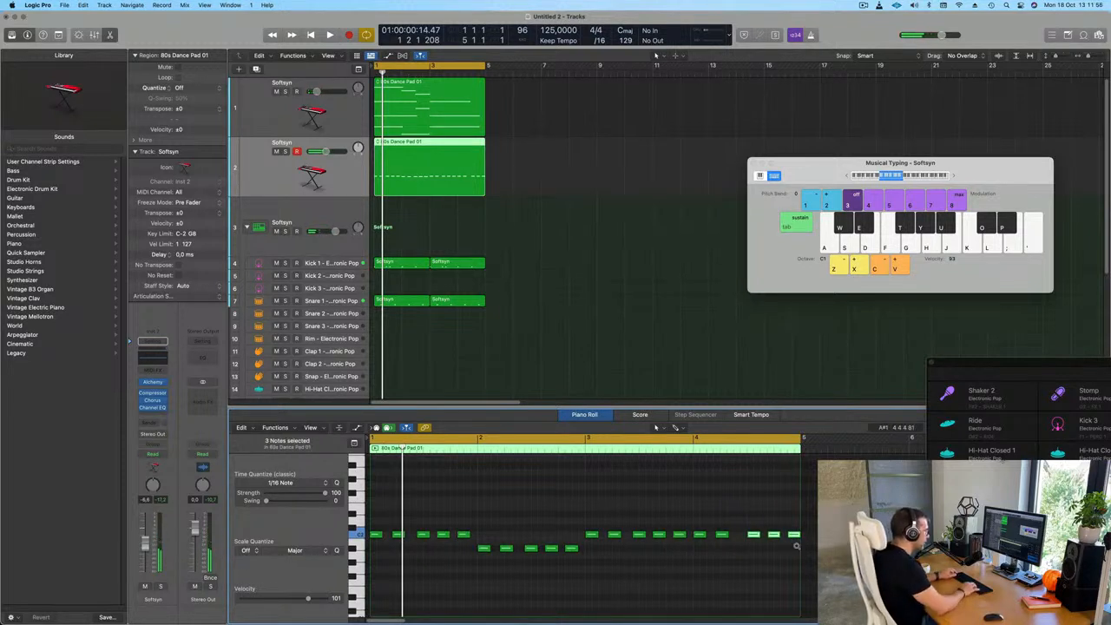
{"action": "key", "text": "space"}
{"action": "left_click", "coordinate": [576, 244]}
{"action": "left_click", "coordinate": [430, 165]}
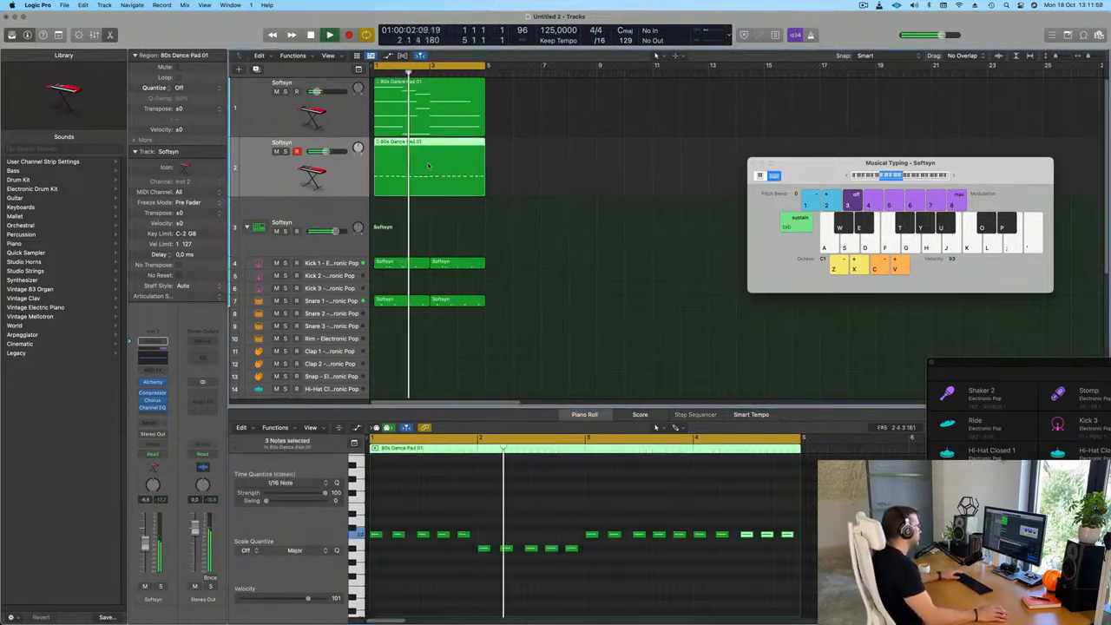
{"action": "left_click", "coordinate": [566, 207]}
{"action": "left_click", "coordinate": [406, 163]}
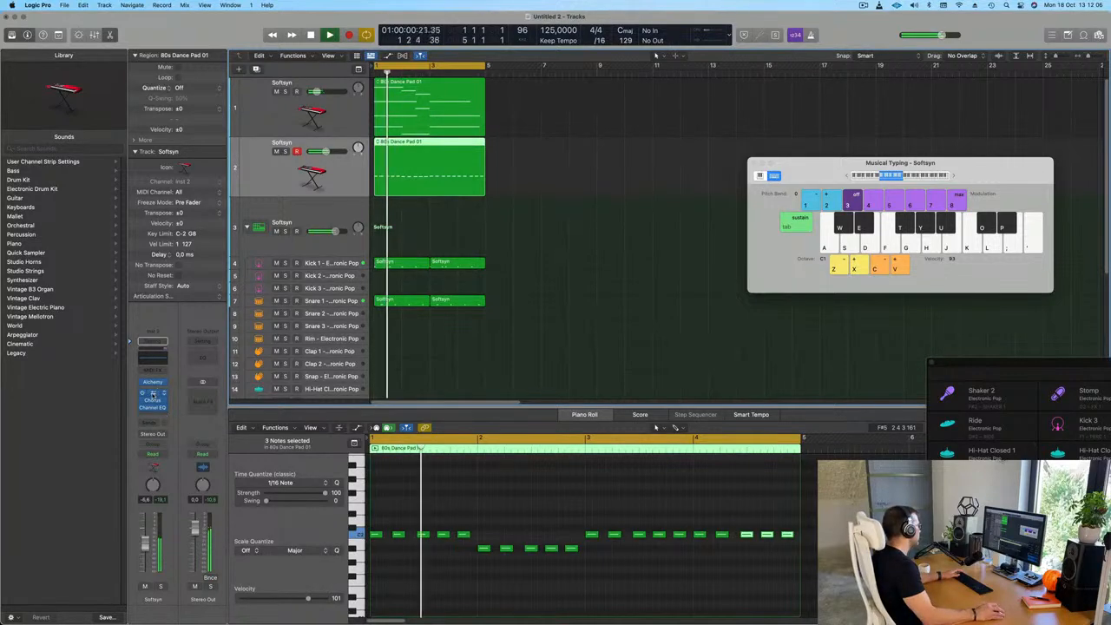
Open the bass track's Compressor and set its side chain source to Inst 3
{"action": "left_click", "coordinate": [153, 393]}
{"action": "left_click_drag", "start_coordinate": [713, 151], "coordinate": [698, 152]}
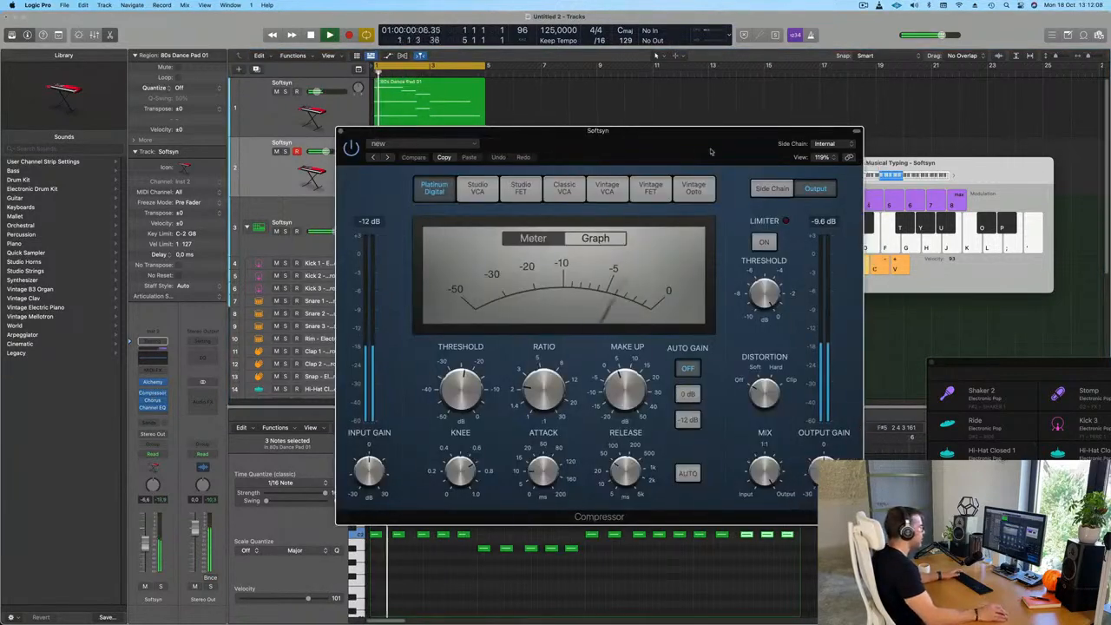
{"action": "left_click", "coordinate": [825, 144]}
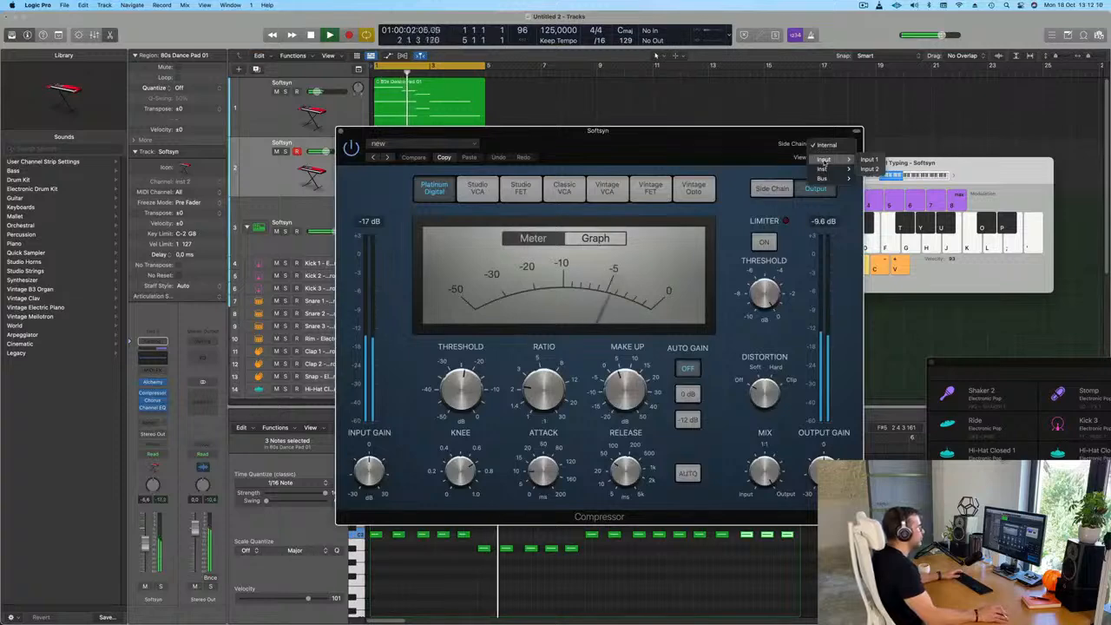
{"action": "mouse_move", "coordinate": [821, 170]}
{"action": "left_click", "coordinate": [898, 178]}
{"action": "left_click_drag", "start_coordinate": [699, 148], "coordinate": [841, 156]}
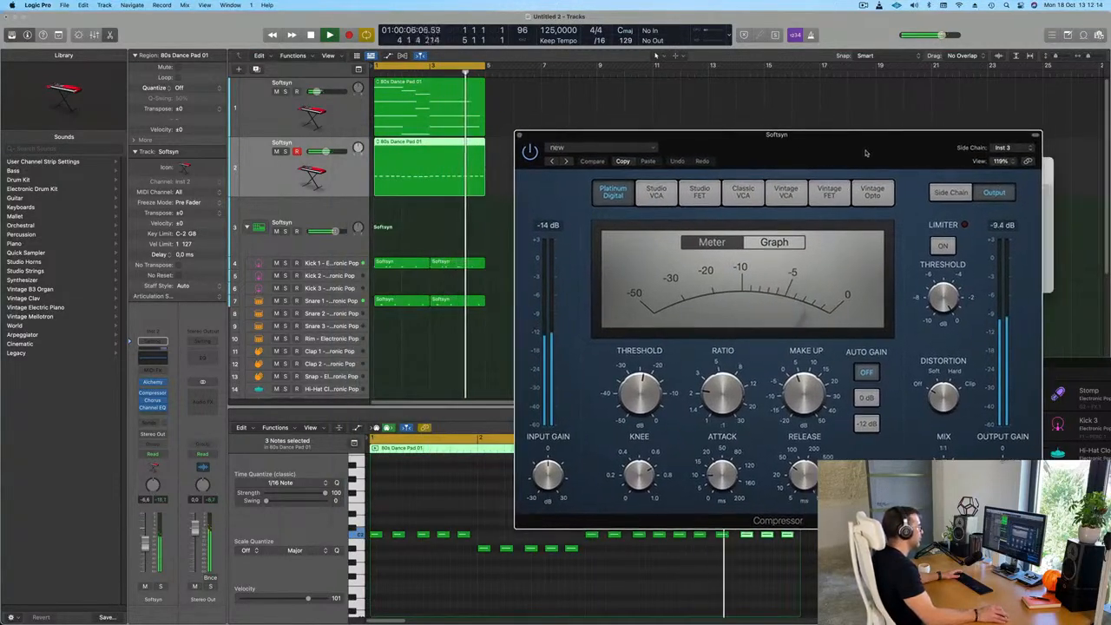
Set the bass compressor's threshold to about -19.5 dB and its auto gain to -12 dB while listening
{"action": "left_click_drag", "start_coordinate": [623, 395], "coordinate": [643, 374]}
{"action": "left_click_drag", "start_coordinate": [707, 390], "coordinate": [716, 371]}
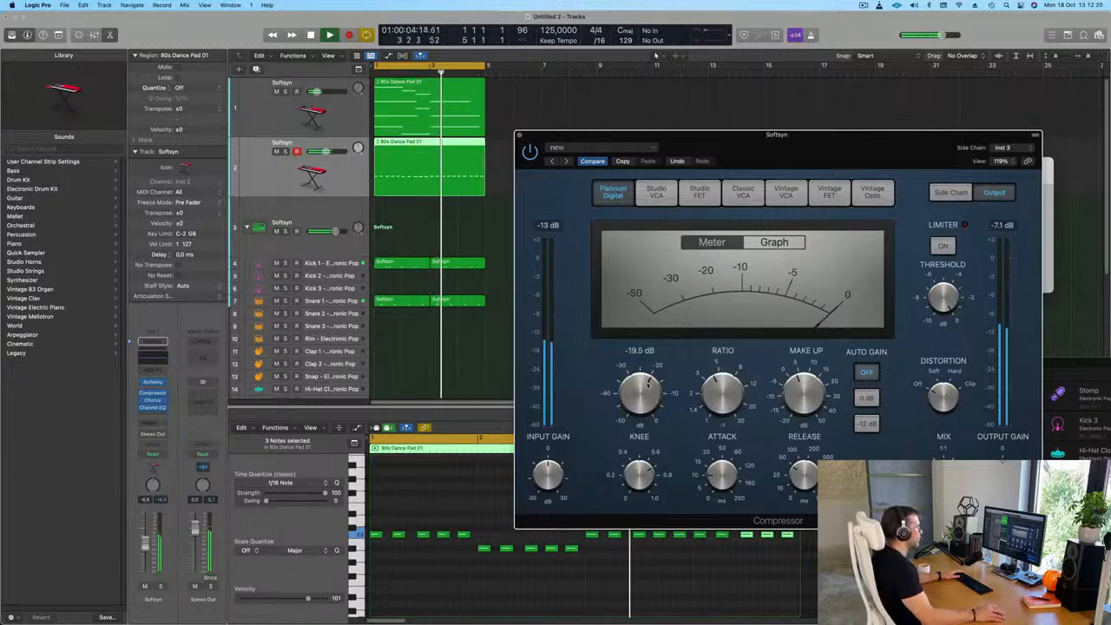
{"action": "key", "text": "Return"}
{"action": "left_click", "coordinate": [866, 398]}
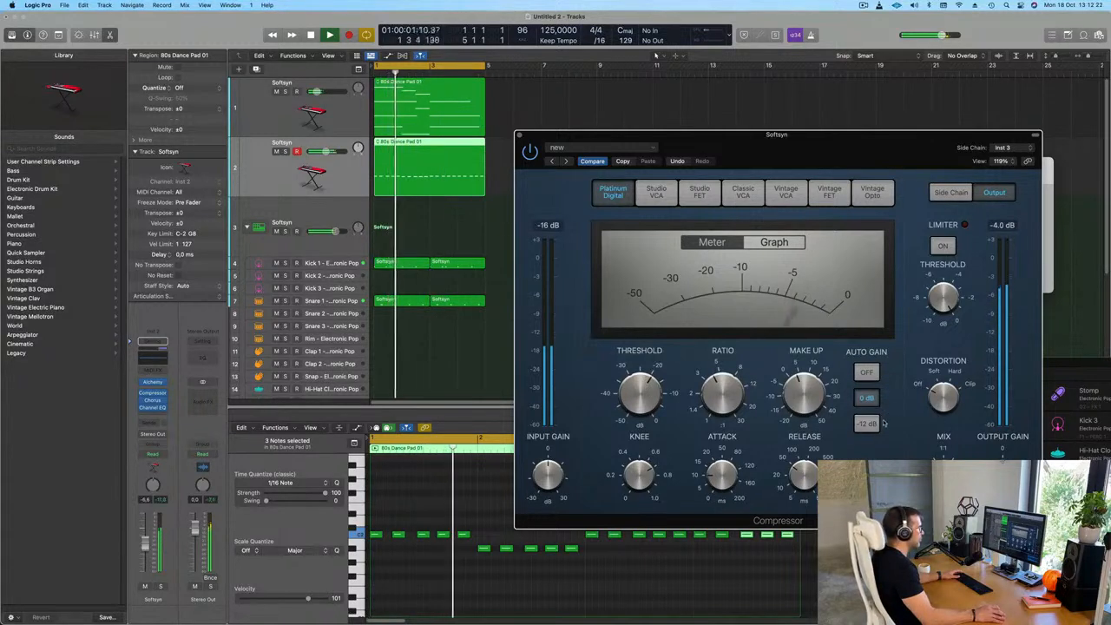
{"action": "key", "text": "Return"}
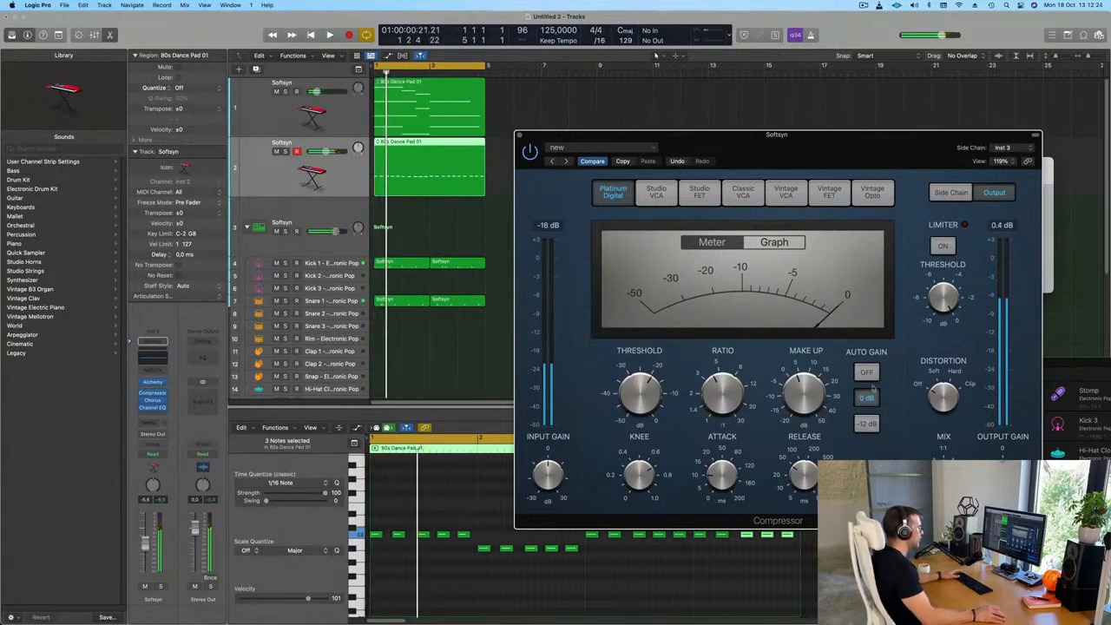
{"action": "left_click", "coordinate": [867, 424]}
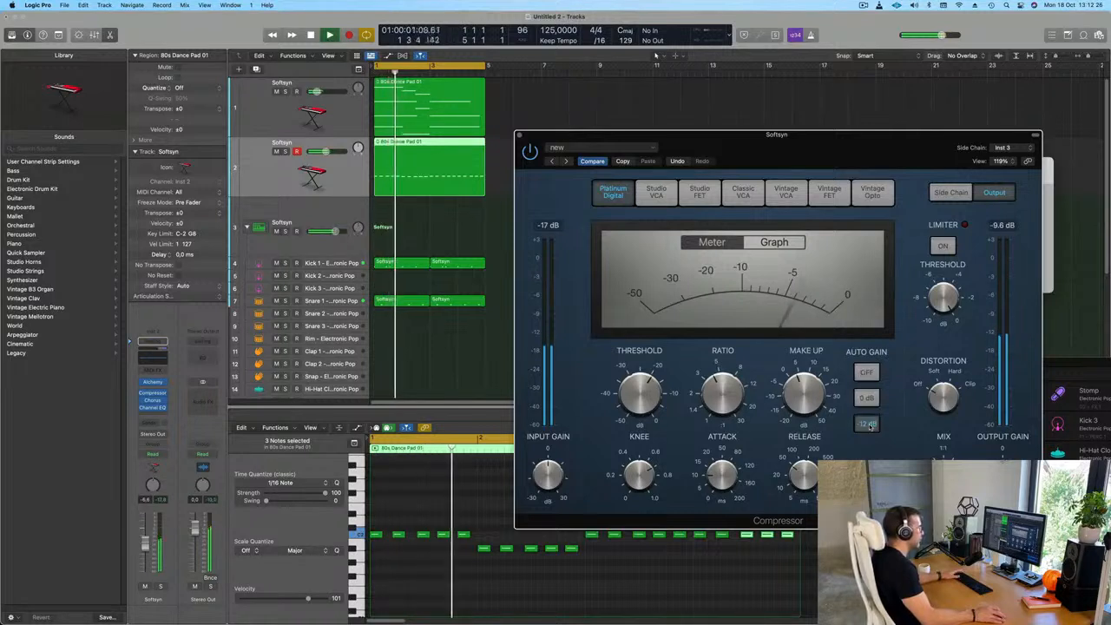
Close the bass Compressor and copy the first Snare 1 region to the closed hi-hat track 14
{"action": "key", "text": "Return"}
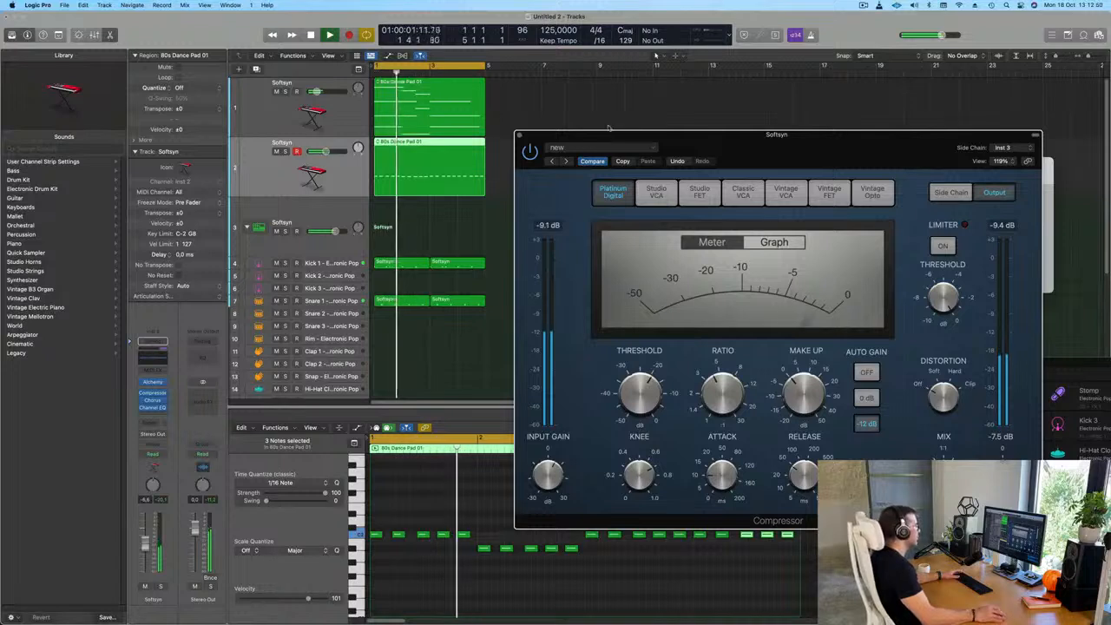
{"action": "left_click", "coordinate": [518, 134]}
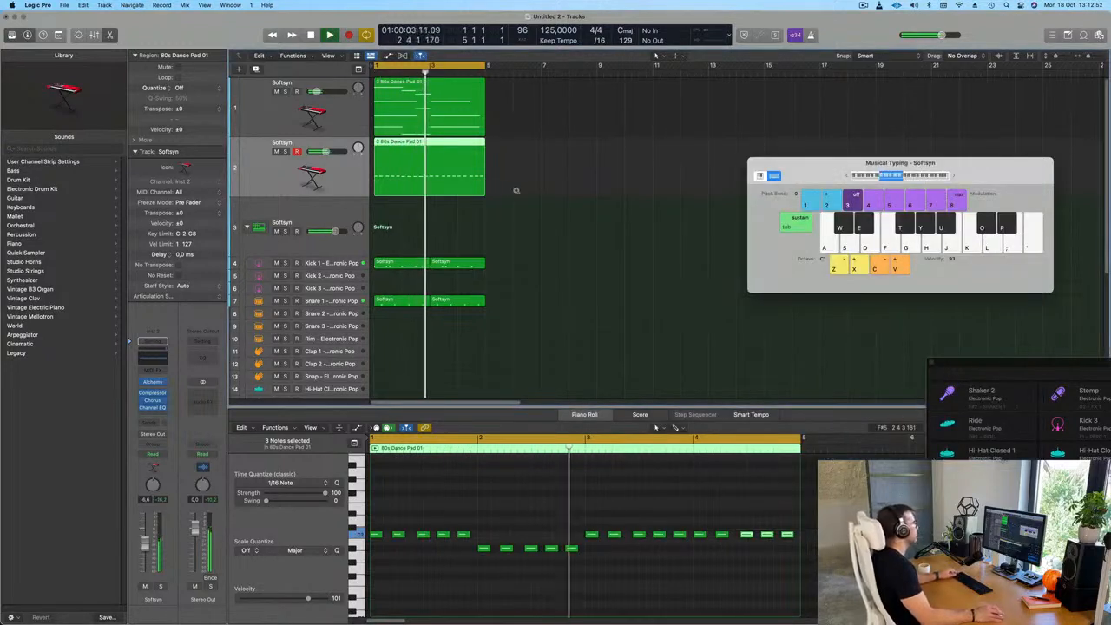
{"action": "scroll", "coordinate": [529, 234], "scroll_direction": "down", "scroll_amount": 5}
{"action": "scroll", "coordinate": [533, 242], "scroll_direction": "down", "scroll_amount": 2}
{"action": "key", "text": "Return"}
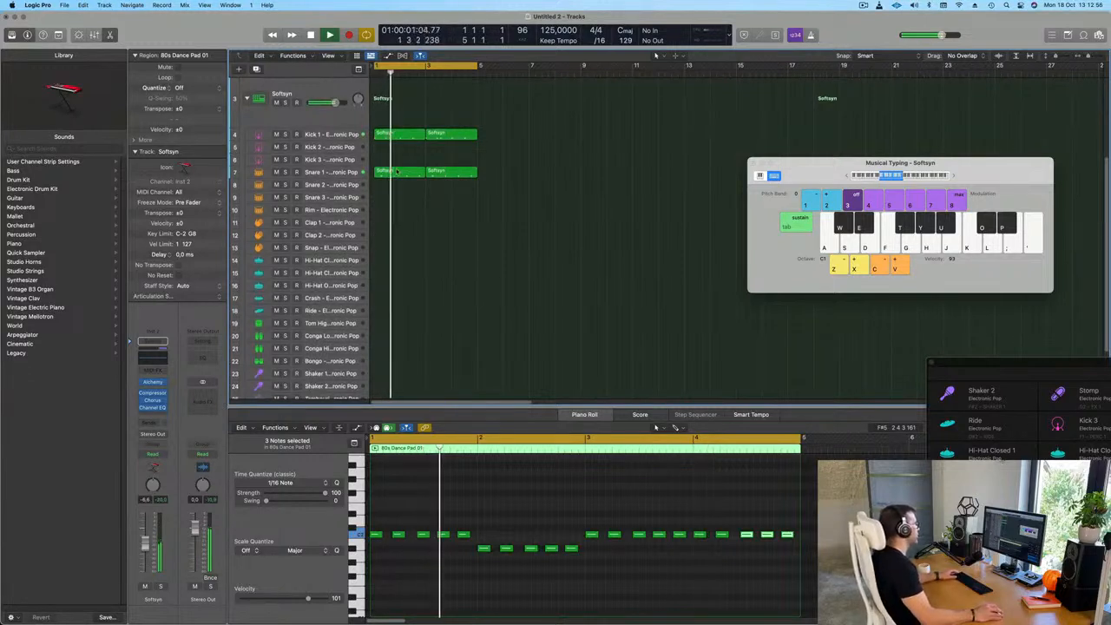
{"action": "left_click", "coordinate": [397, 171]}
{"action": "left_click_drag", "start_coordinate": [397, 171], "coordinate": [388, 260]}
Transpose the four hi-hat notes up an octave and arrange them with duplicates on every offbeat eighth of the two bars
{"action": "left_click_drag", "start_coordinate": [384, 508], "coordinate": [590, 558]}
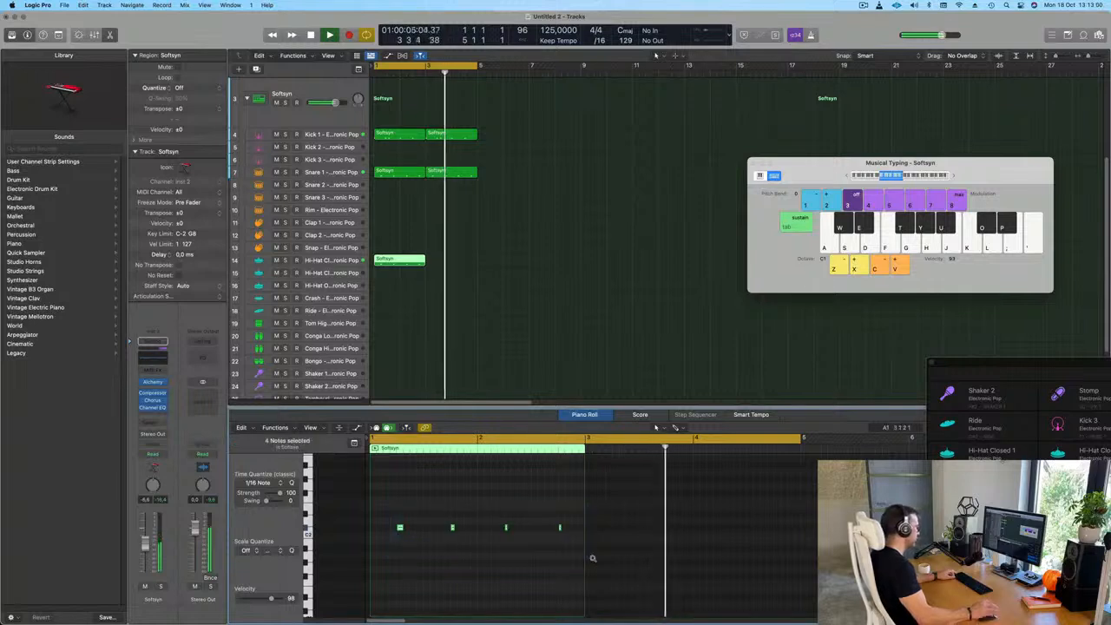
{"action": "key", "text": "alt+shift+Up"}
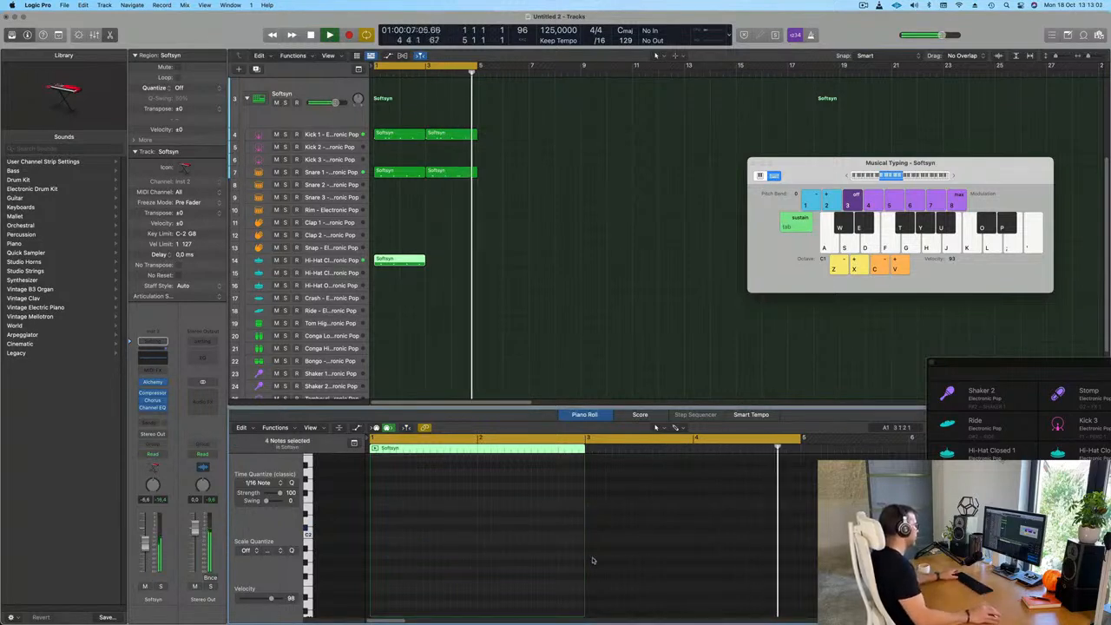
{"action": "scroll", "coordinate": [396, 524], "scroll_direction": "up", "scroll_amount": 5}
{"action": "scroll", "coordinate": [396, 523], "scroll_direction": "down", "scroll_amount": 3}
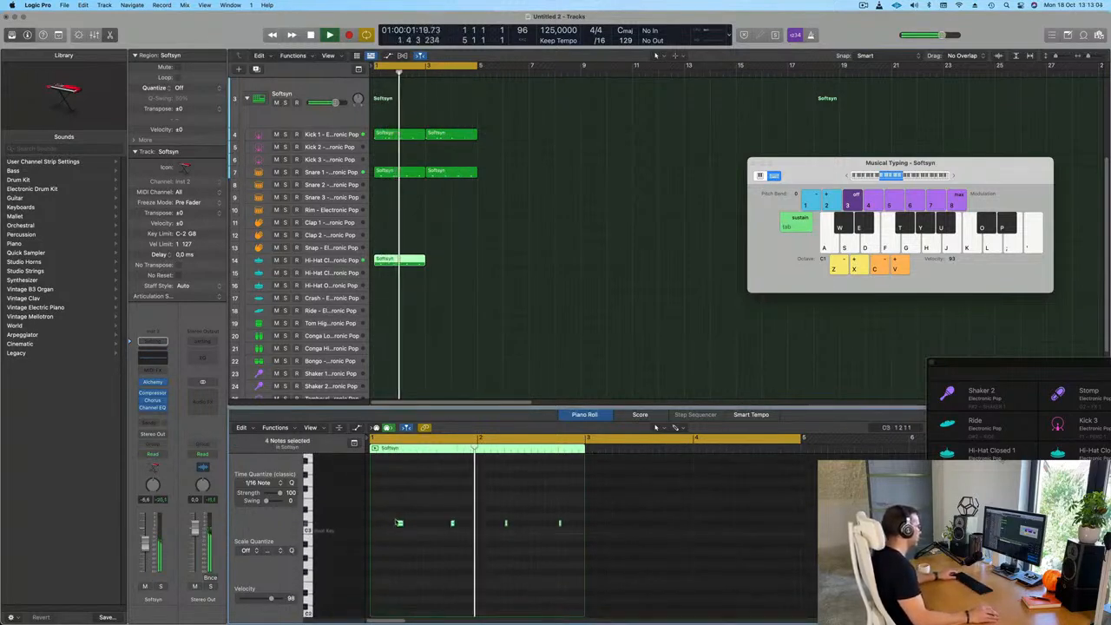
{"action": "mouse_move", "coordinate": [399, 524]}
{"action": "left_mouse_down"}
{"action": "mouse_move", "coordinate": [386, 525]}
{"action": "mouse_move", "coordinate": [413, 525]}
{"action": "left_mouse_up"}
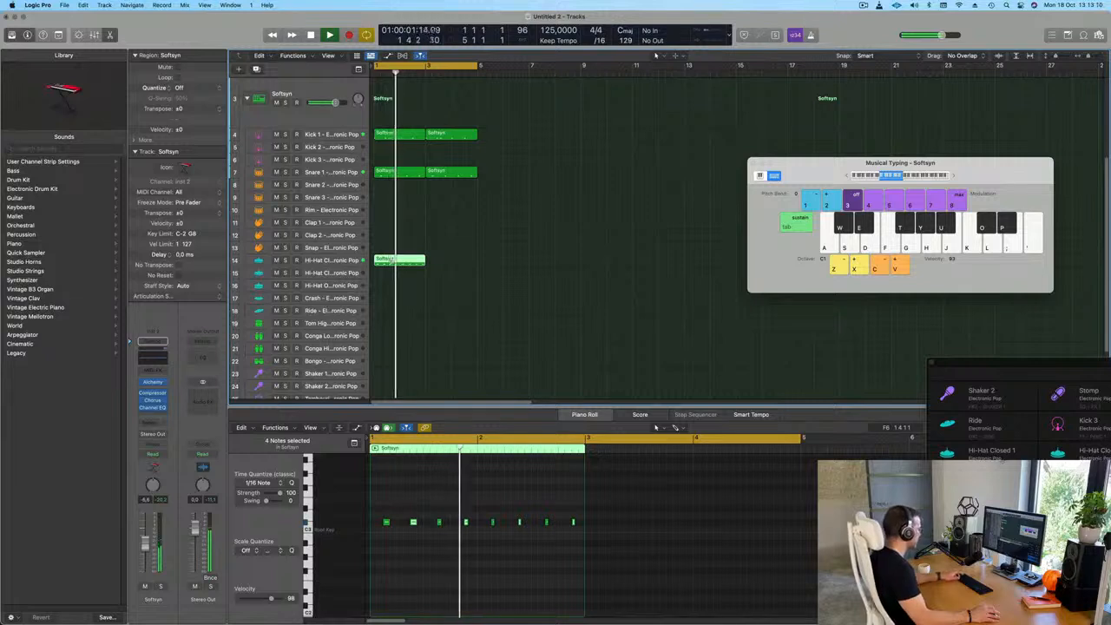
Repeat the two-bar hi-hat region once to fill bars 3 and 4
{"action": "key", "text": "super+r"}
{"action": "left_click", "coordinate": [488, 294]}
{"action": "key", "text": "super+Up"}
{"action": "key", "text": "super+Up"}
{"action": "key", "text": "super+Up"}
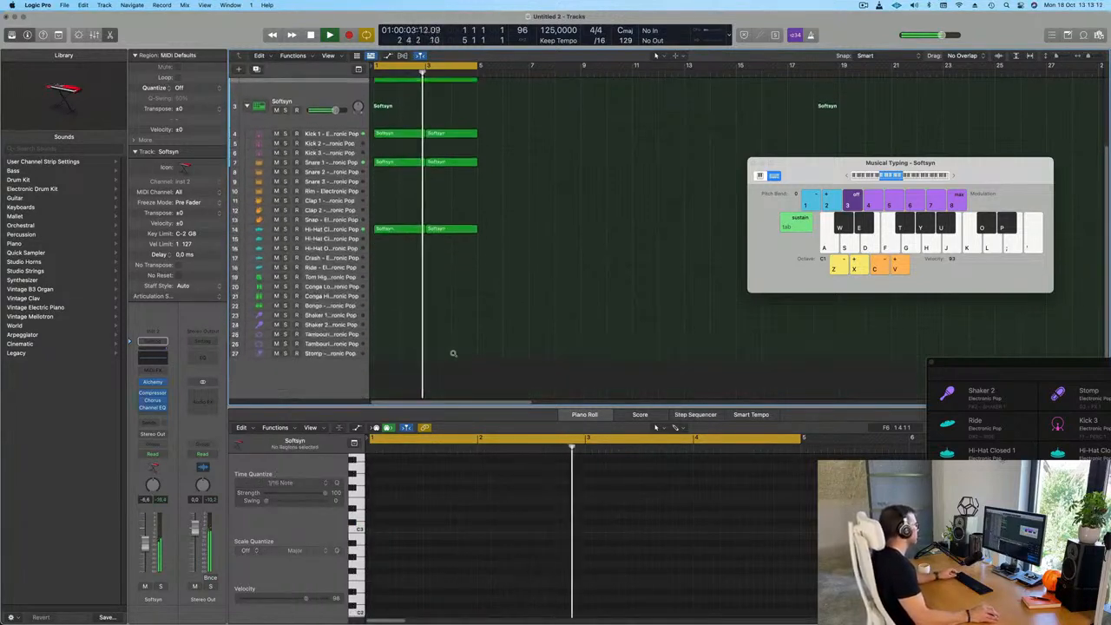
Copy the first hi-hat region to the Conga Low track and play it back
{"action": "scroll", "coordinate": [520, 313], "scroll_direction": "up", "scroll_amount": 4}
{"action": "scroll", "coordinate": [543, 274], "scroll_direction": "down", "scroll_amount": 1}
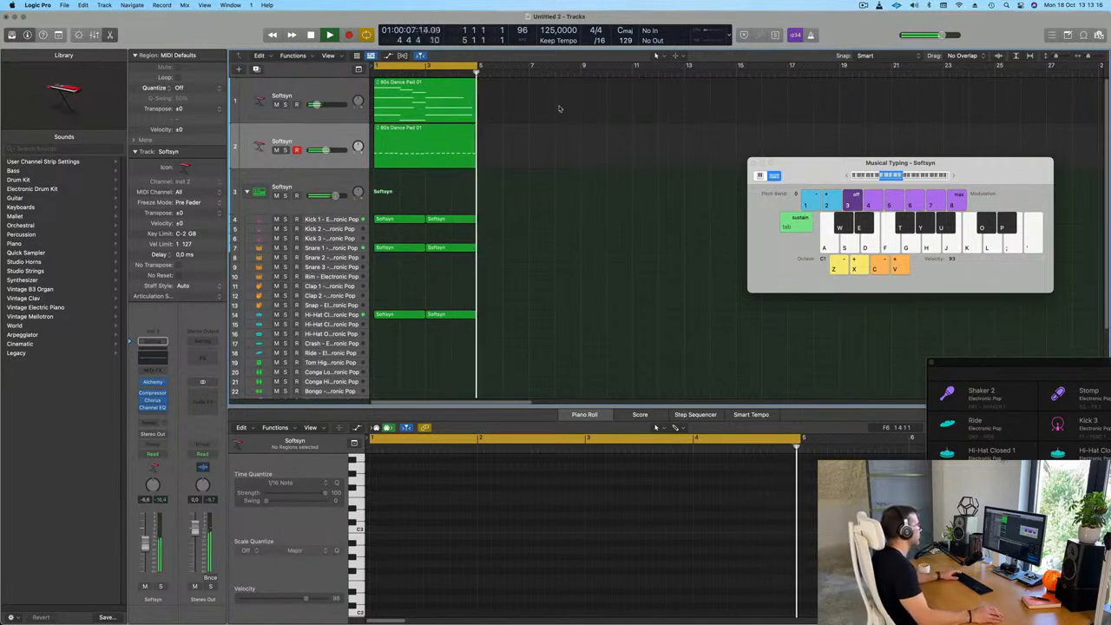
{"action": "scroll", "coordinate": [546, 184], "scroll_direction": "right", "scroll_amount": 2}
{"action": "scroll", "coordinate": [548, 302], "scroll_direction": "down", "scroll_amount": 3}
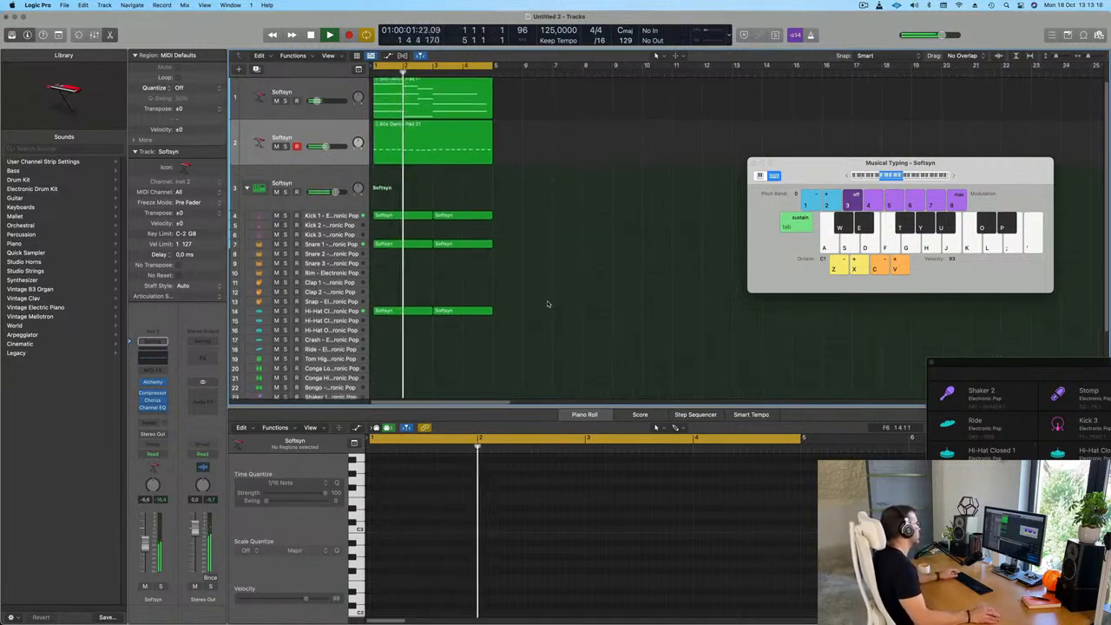
{"action": "scroll", "coordinate": [442, 306], "scroll_direction": "down", "scroll_amount": 2}
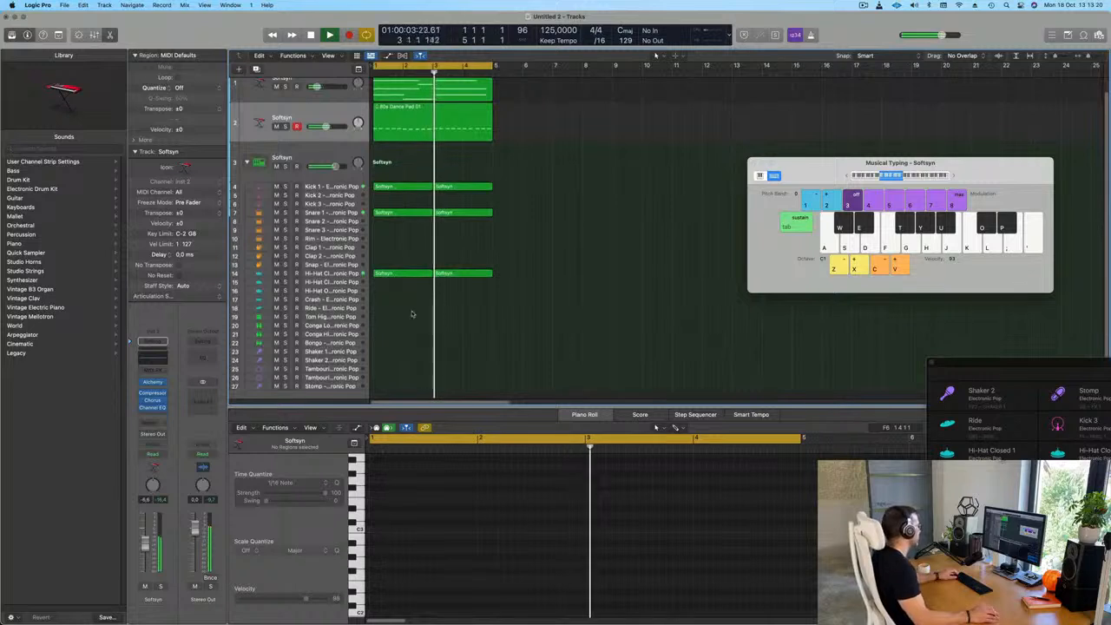
{"action": "left_click_drag", "start_coordinate": [394, 274], "coordinate": [390, 329]}
{"action": "key", "text": "space"}
{"action": "key", "text": "space"}
{"action": "key", "text": "space"}
Lower the second Conga Low note in bar 1 by an octave and listen from the start
{"action": "left_click", "coordinate": [384, 509]}
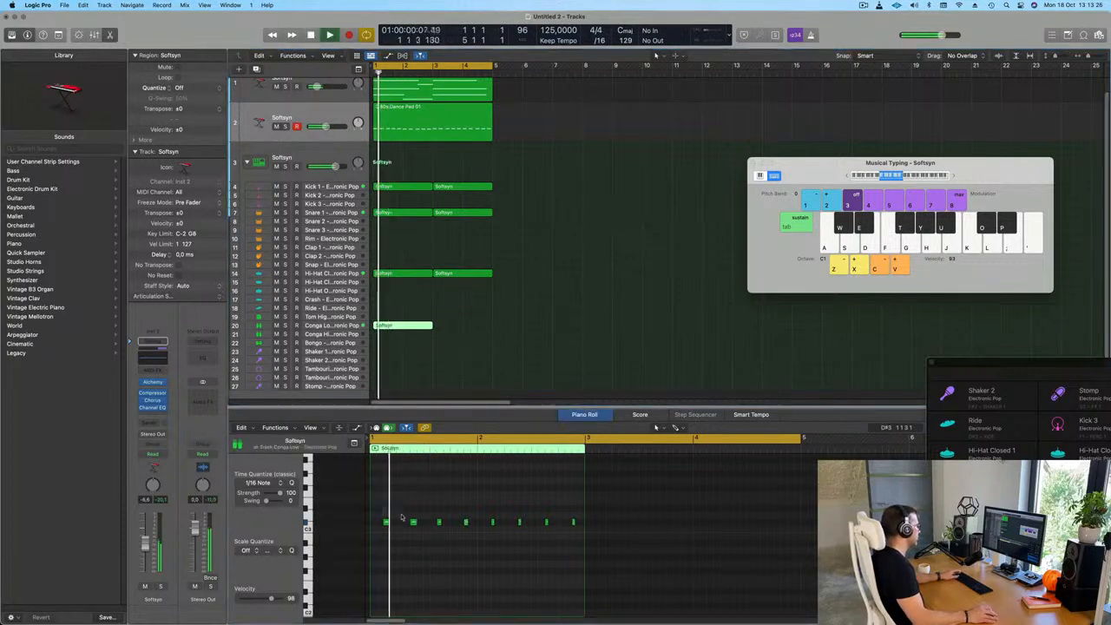
{"action": "left_click", "coordinate": [422, 527]}
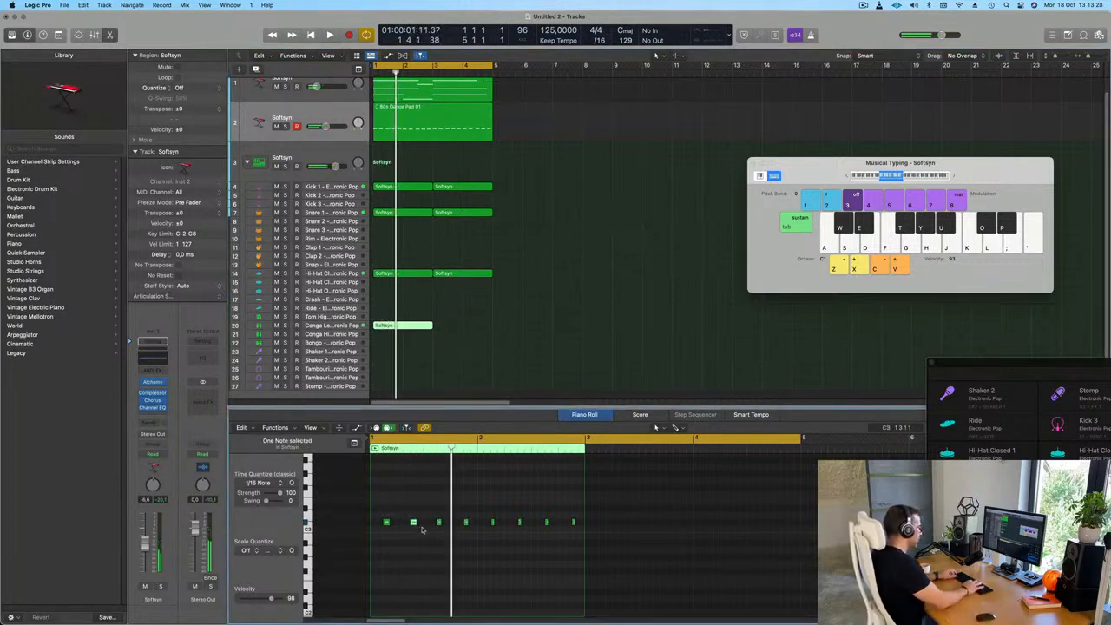
{"action": "key", "text": "space"}
Raise the fourth Conga Low note in bar 1 by an octave and check the pattern in playback
{"action": "key", "text": "space"}
{"action": "key", "text": "space"}
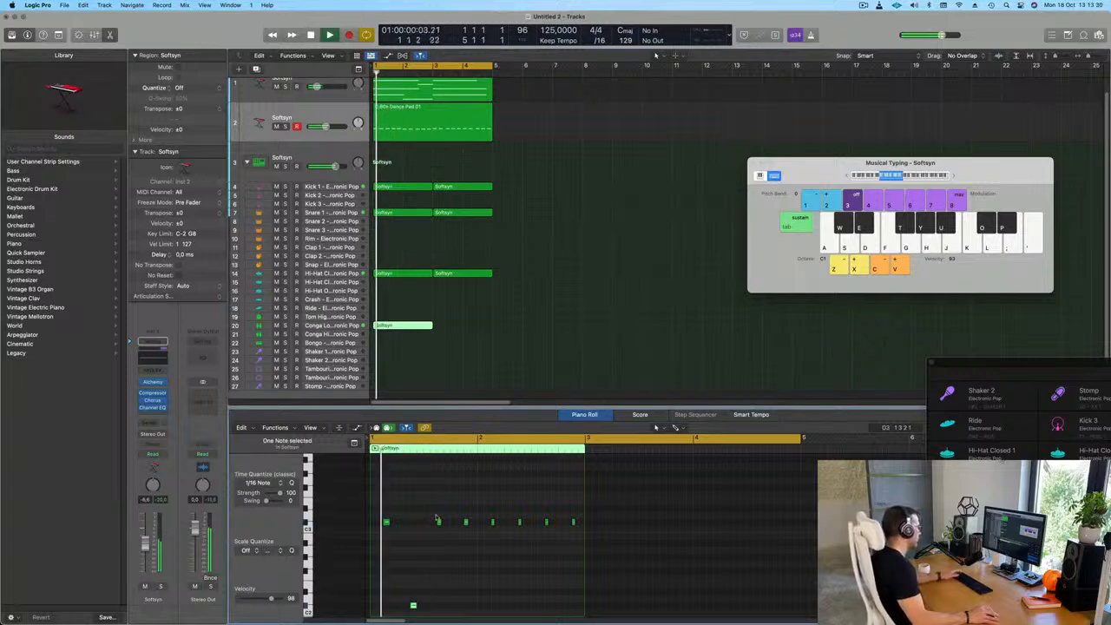
{"action": "left_click_drag", "start_coordinate": [454, 509], "coordinate": [486, 538]}
{"action": "key", "text": "space"}
{"action": "key", "text": "space"}
{"action": "key", "text": "BackSpace"}
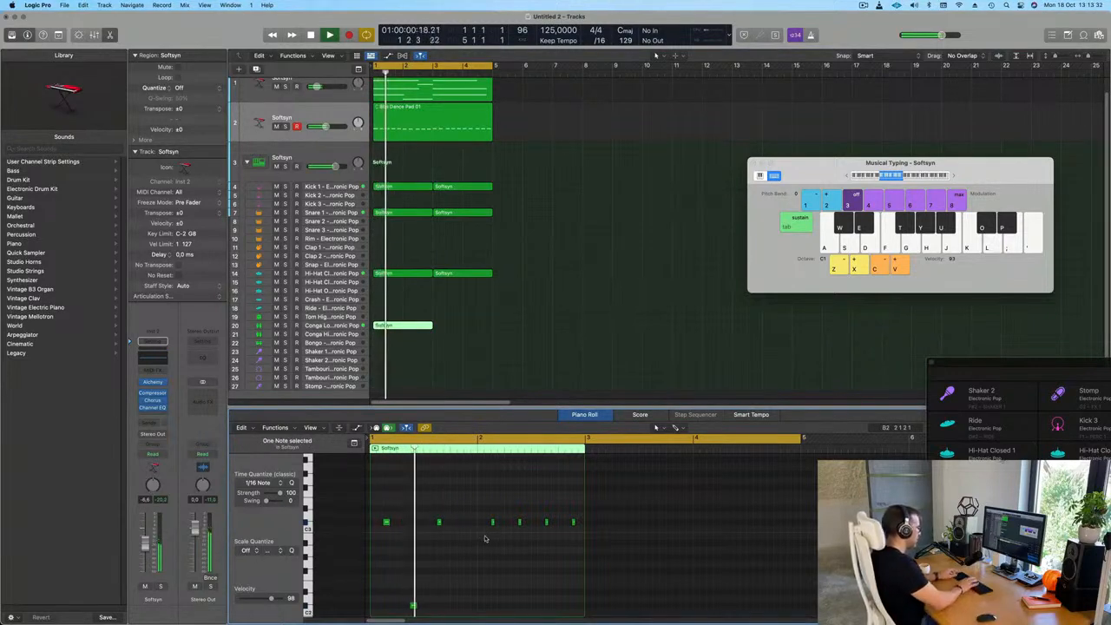
{"action": "key", "text": "space"}
{"action": "key", "text": "space"}
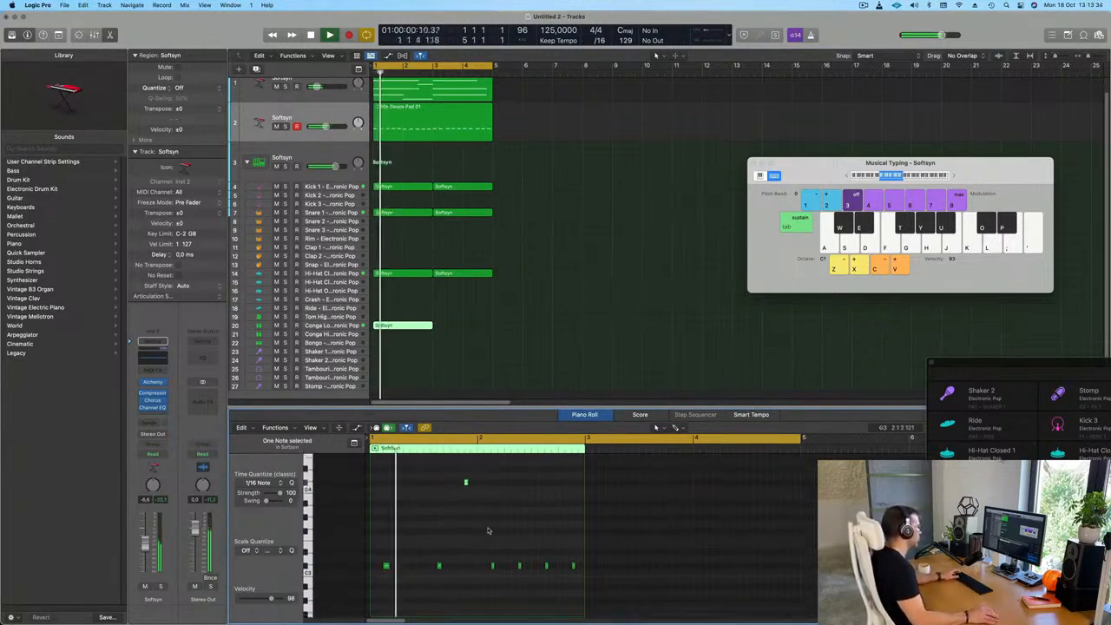
{"action": "scroll", "coordinate": [481, 544], "scroll_direction": "down", "scroll_amount": 1}
{"action": "scroll", "coordinate": [480, 545], "scroll_direction": "down", "scroll_amount": 1}
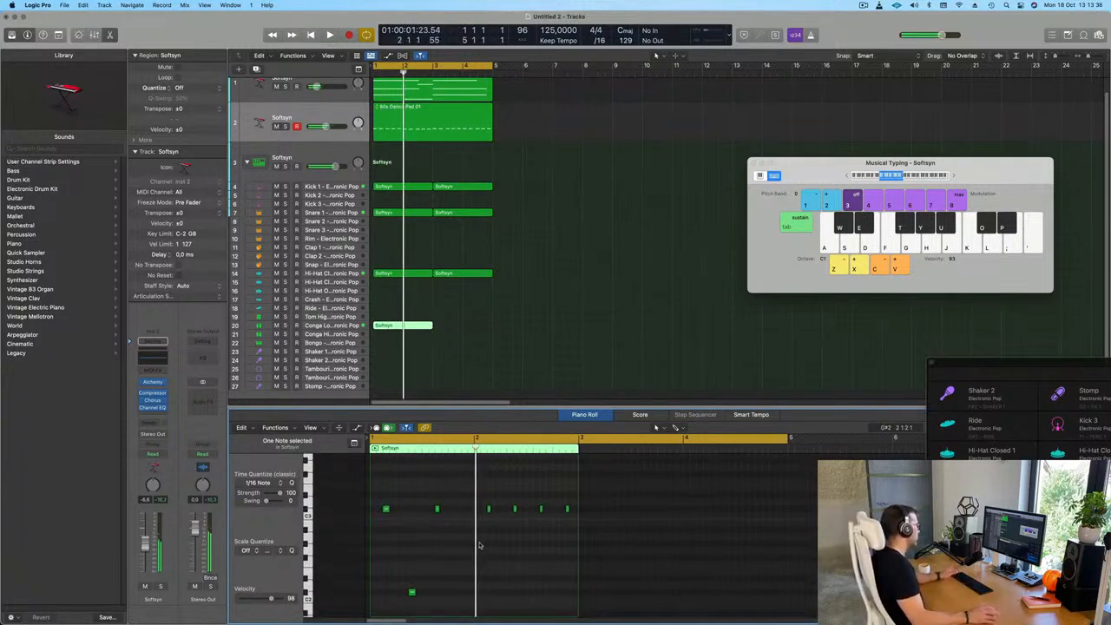
Split the Conga Low region at bar 2 and delete its second half, keeping the one-bar pattern
{"action": "double_click", "coordinate": [402, 325], "text": "super"}
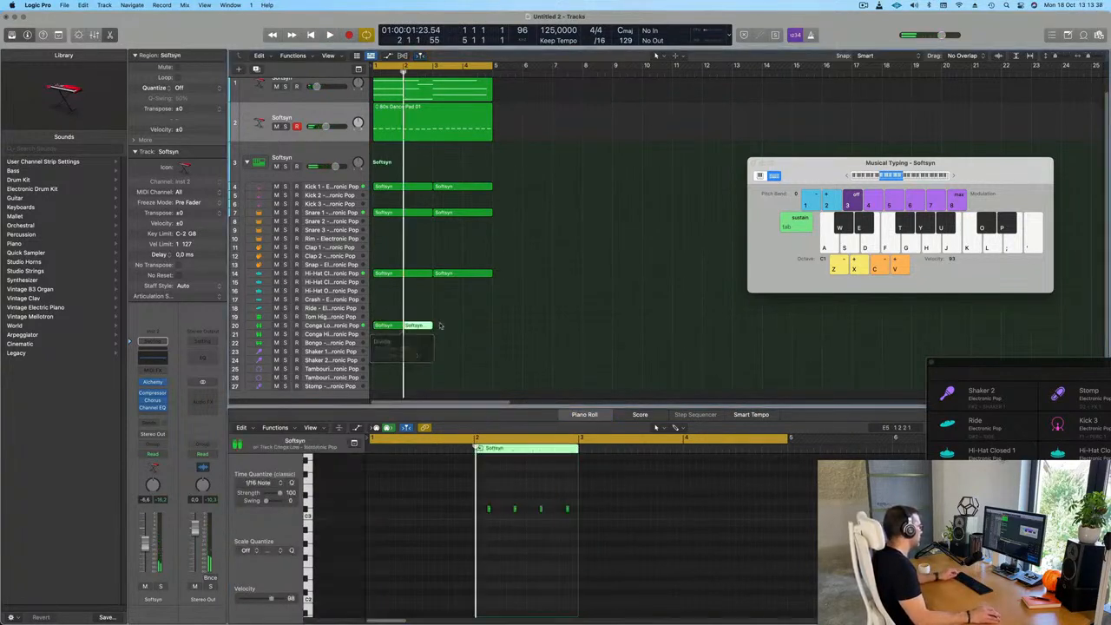
{"action": "left_click", "coordinate": [435, 329]}
{"action": "left_click", "coordinate": [429, 329]}
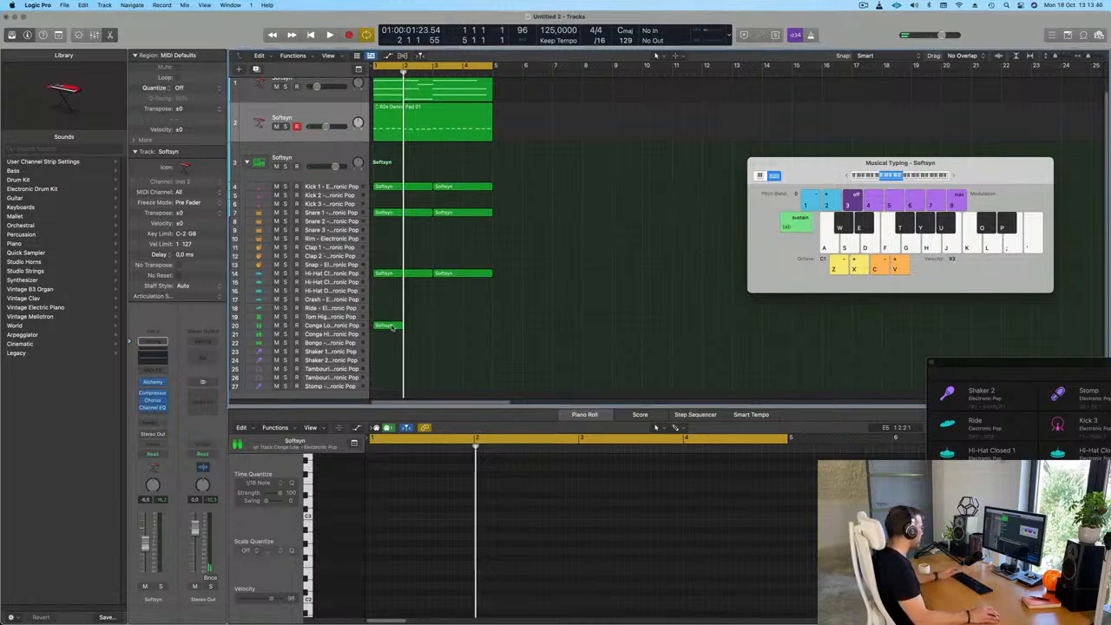
{"action": "left_click", "coordinate": [392, 327]}
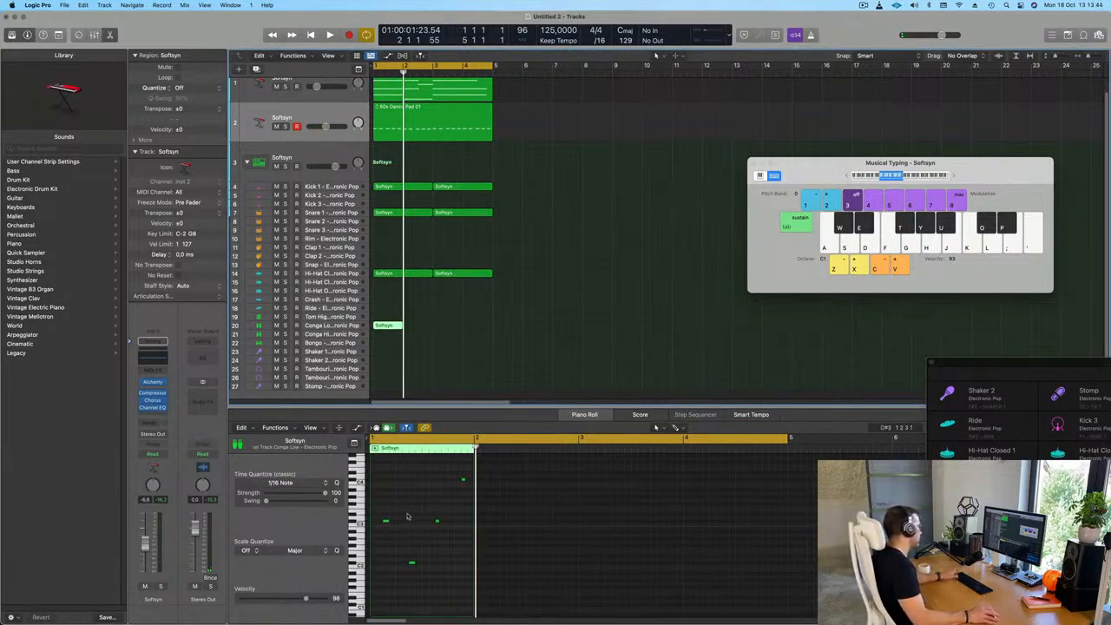
Set the Conga Low track's volume to about -13 dB and repeat its one-bar region through bar 4
{"action": "left_click", "coordinate": [337, 325]}
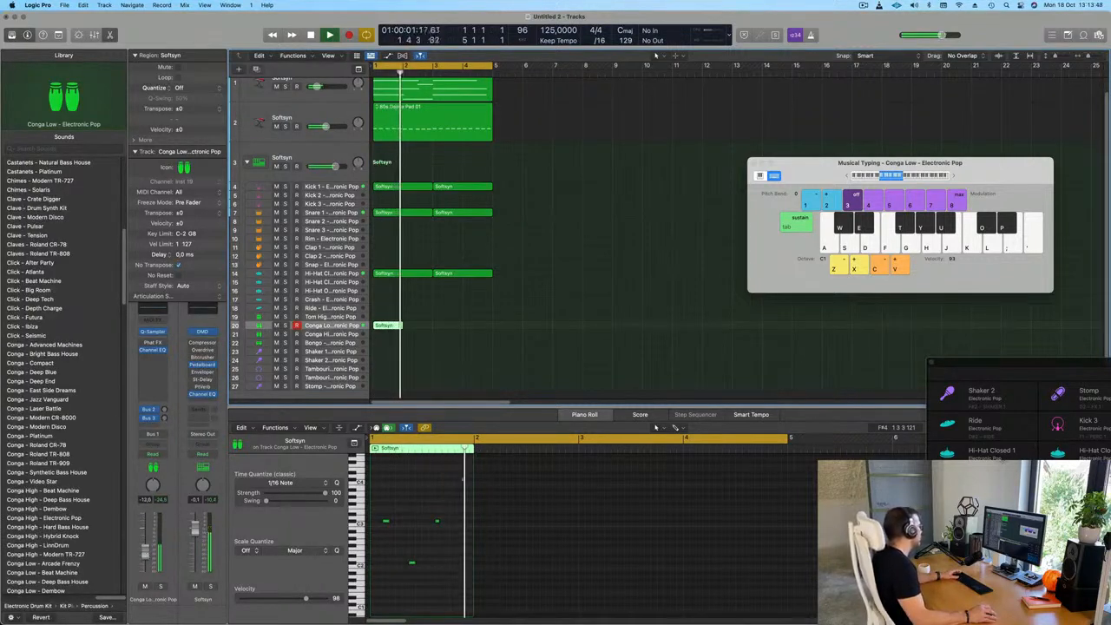
{"action": "left_click_drag", "start_coordinate": [144, 553], "coordinate": [144, 555]}
{"action": "left_click_drag", "start_coordinate": [376, 330], "coordinate": [449, 331]}
{"action": "left_click", "coordinate": [385, 327]}
{"action": "key", "text": "super+r"}
{"action": "key", "text": "super+r"}
{"action": "key", "text": "super+r"}
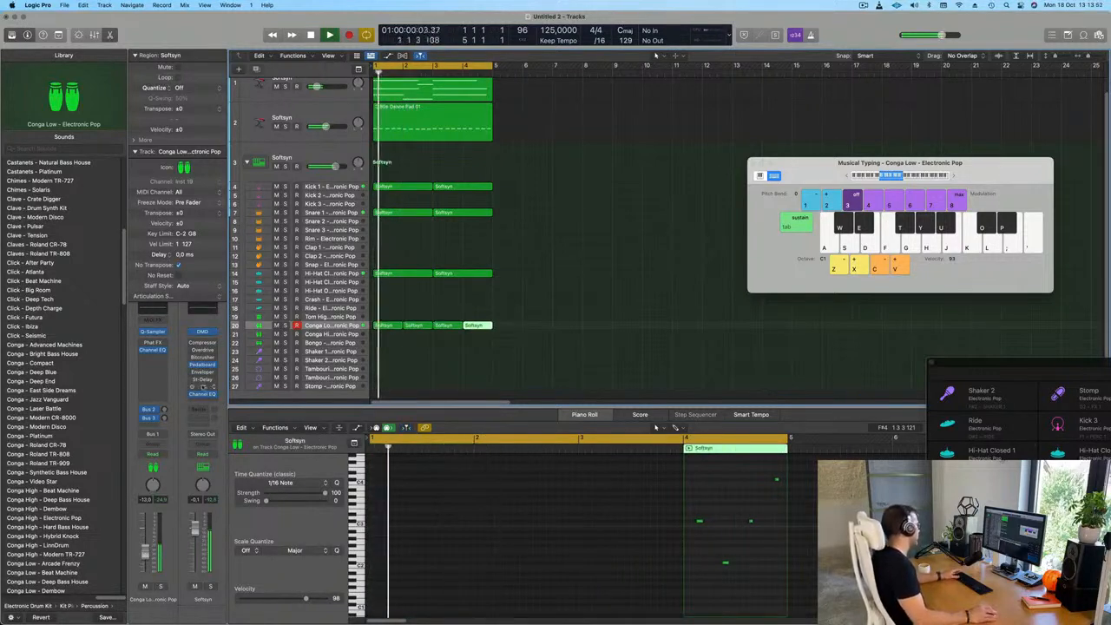
Raise the Conga Low track's Bus 2 and Bus 3 sends, with Bus 3 at about -4 dB
{"action": "mouse_move", "coordinate": [164, 410]}
{"action": "left_mouse_down"}
{"action": "mouse_move", "coordinate": [165, 420]}
{"action": "mouse_move", "coordinate": [165, 404]}
{"action": "left_mouse_up"}
{"action": "key", "text": "Return"}
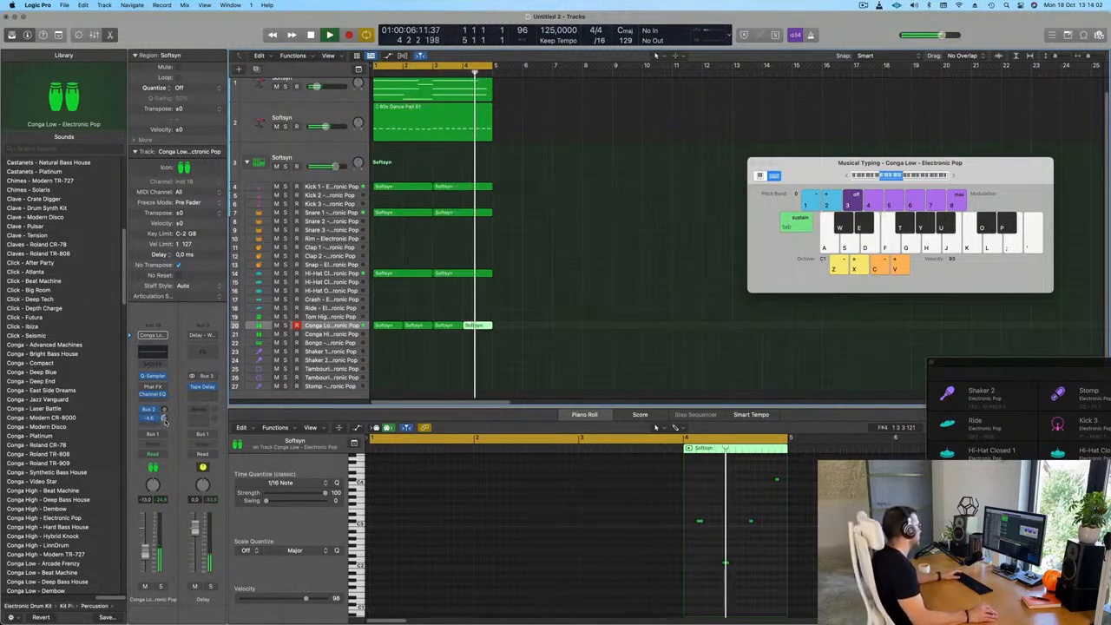
{"action": "left_click", "coordinate": [473, 370]}
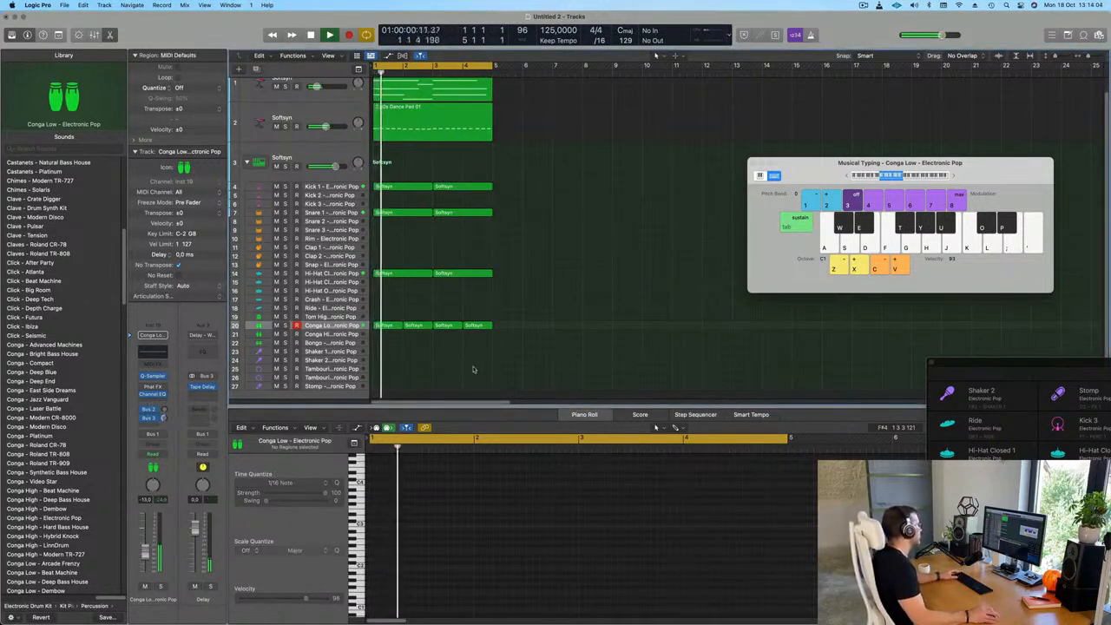
Copy the first Conga Low region to the Conga High track below
{"action": "scroll", "coordinate": [425, 342], "scroll_direction": "down", "scroll_amount": 1}
{"action": "left_click", "coordinate": [388, 319]}
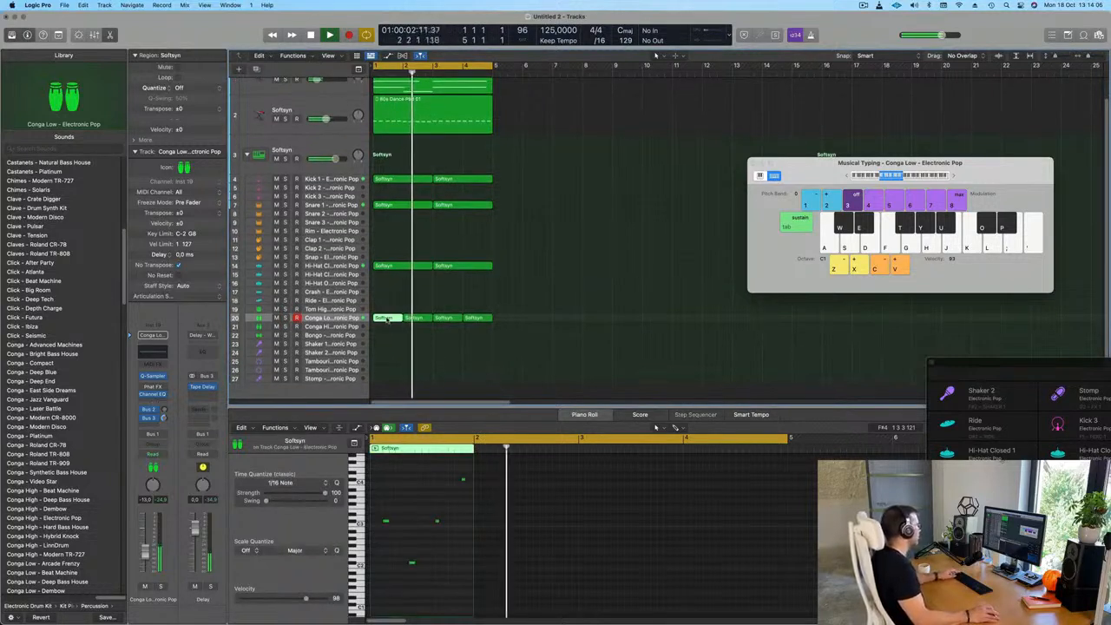
{"action": "left_click_drag", "start_coordinate": [388, 319], "coordinate": [389, 332]}
{"action": "key", "text": "space"}
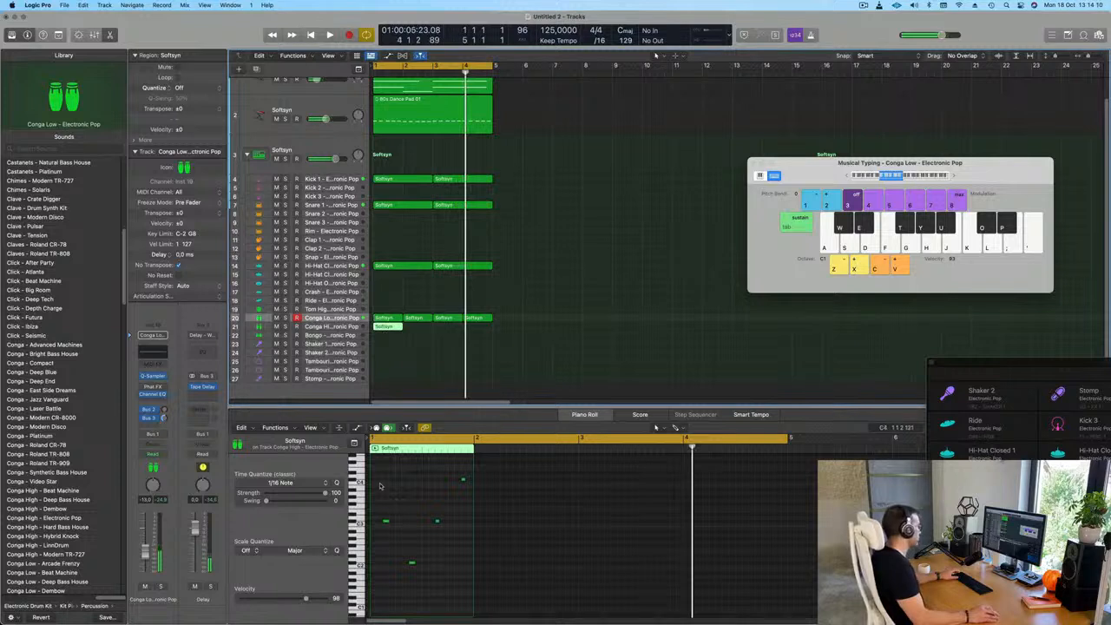
Transpose all four notes of the Conga High region down an octave
{"action": "left_click_drag", "start_coordinate": [378, 471], "coordinate": [467, 589]}
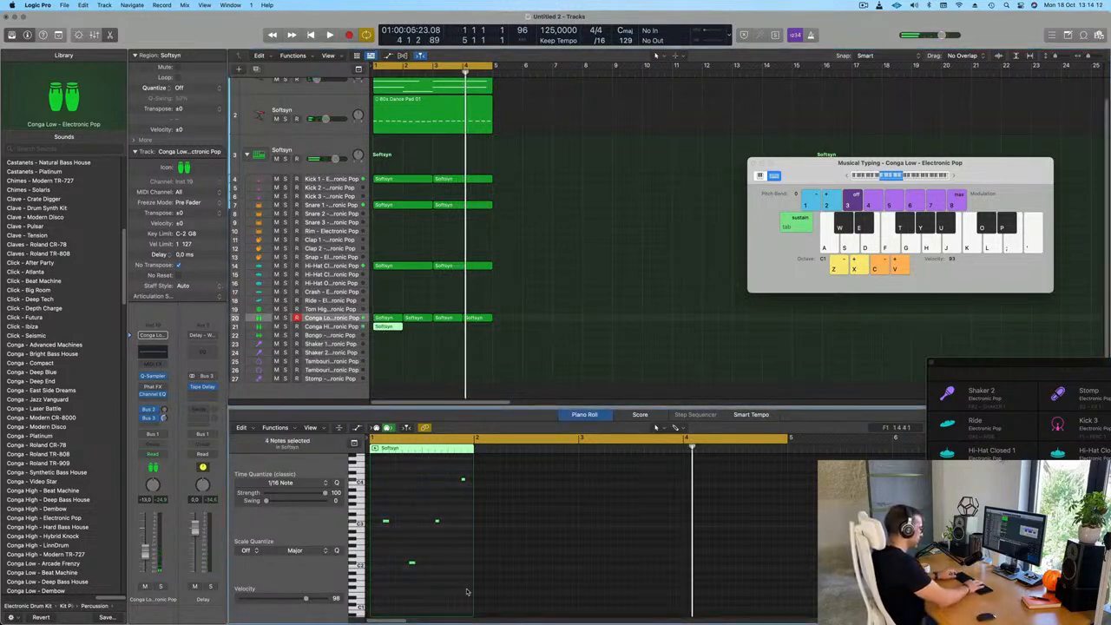
{"action": "key", "text": "Return"}
{"action": "key", "text": "space"}
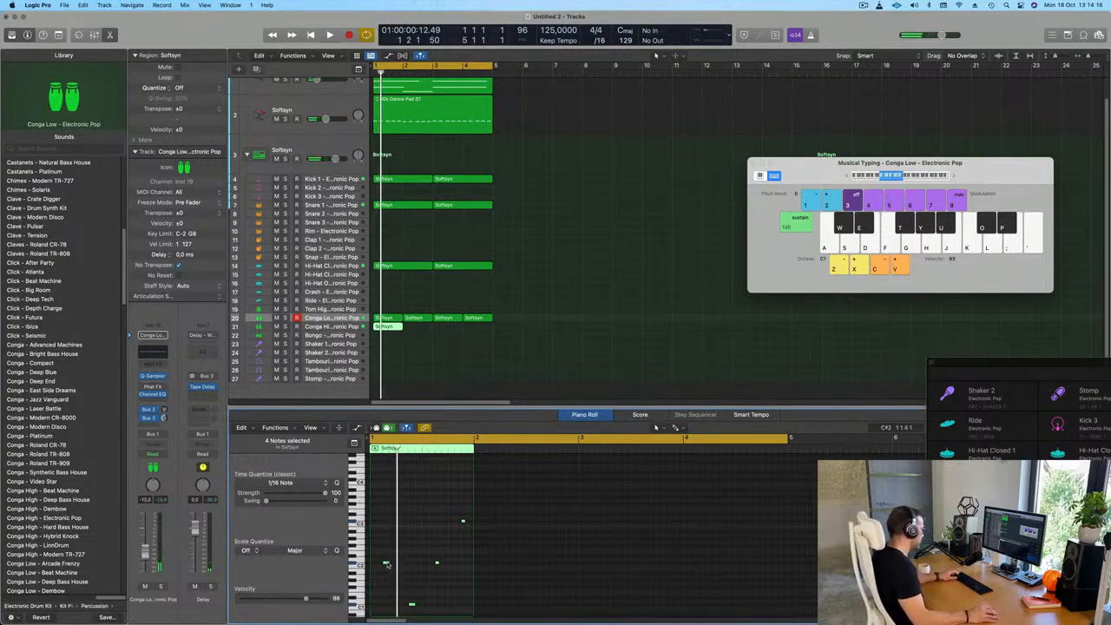
Shift the Conga High notes later by an eighth and check them in playback
{"action": "left_click_drag", "start_coordinate": [387, 565], "coordinate": [395, 565]}
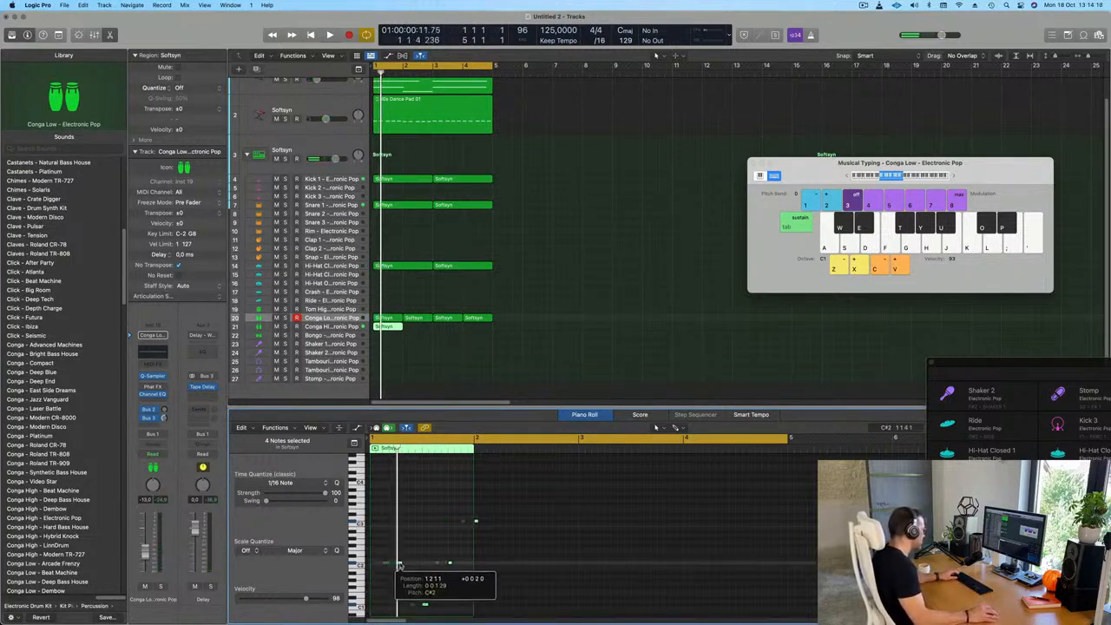
{"action": "key", "text": "space"}
Remove the last two Conga High notes and set the track's volume to about -13 dB while listening
{"action": "key", "text": "space"}
{"action": "key", "text": "space"}
{"action": "left_click", "coordinate": [343, 327]}
{"action": "key", "text": "space"}
{"action": "key", "text": "space"}
{"action": "key", "text": "space"}
{"action": "key", "text": "space"}
{"action": "left_click_drag", "start_coordinate": [145, 562], "coordinate": [145, 552]}
{"action": "key", "text": "space"}
{"action": "key", "text": "space"}
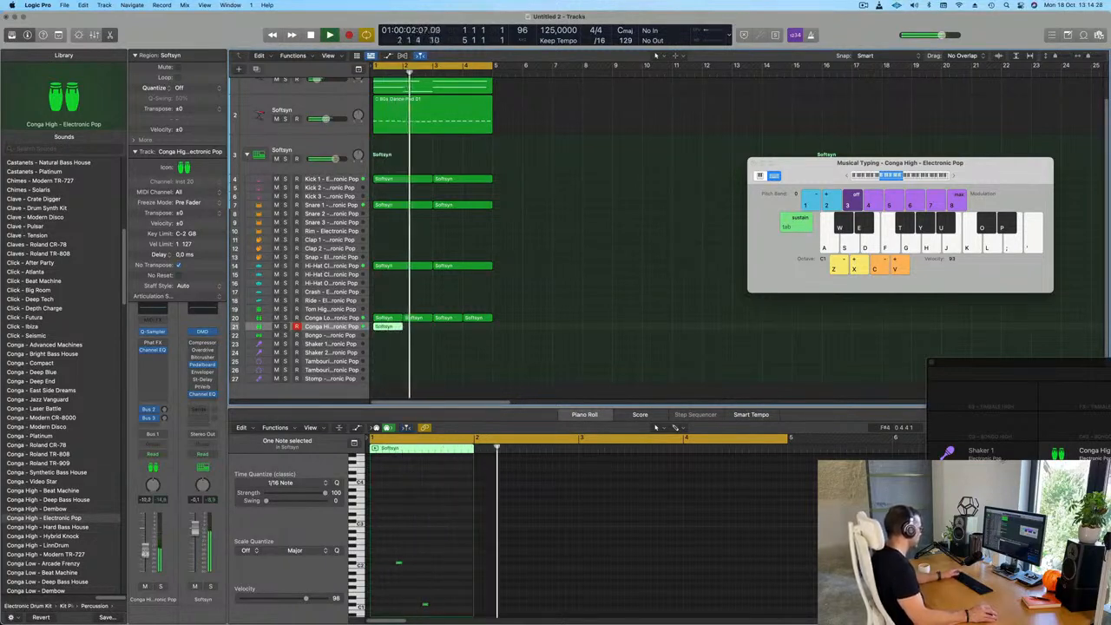
{"action": "key", "text": "space"}
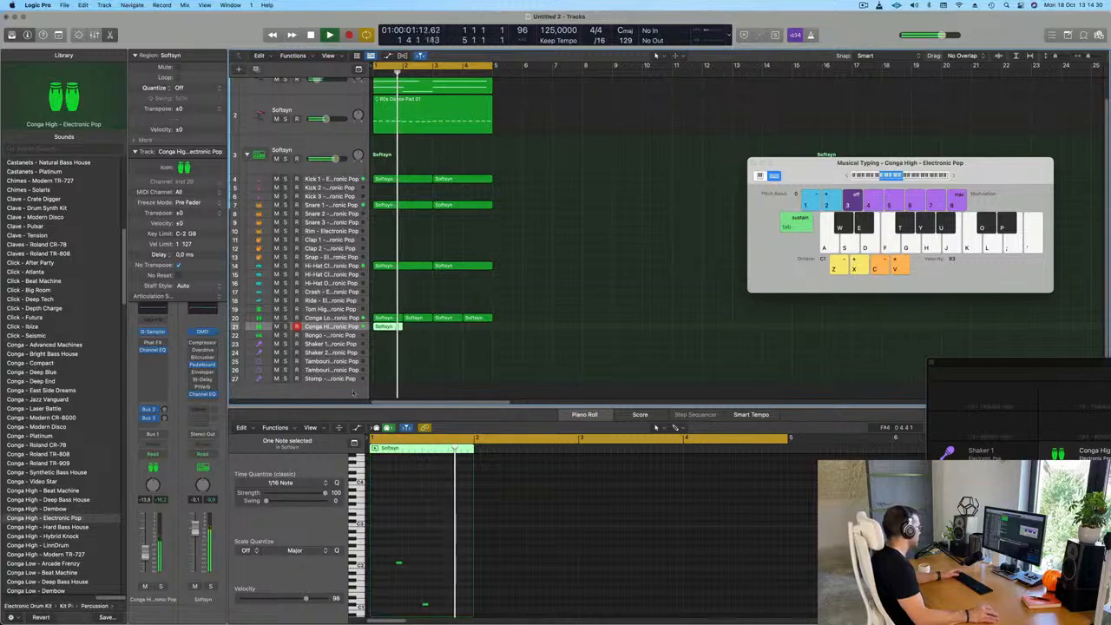
Repeat the one-bar Conga High region three times to fill bars 2 to 4
{"action": "left_click", "coordinate": [397, 326]}
{"action": "key", "text": "super+r"}
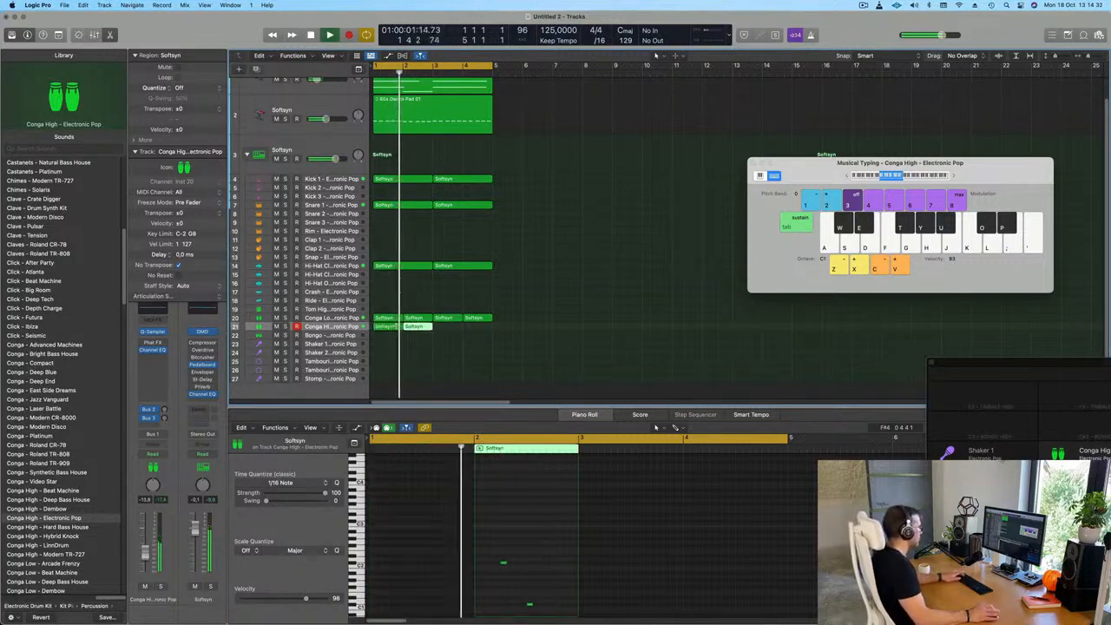
{"action": "key", "text": "super+r"}
{"action": "key", "text": "super+r"}
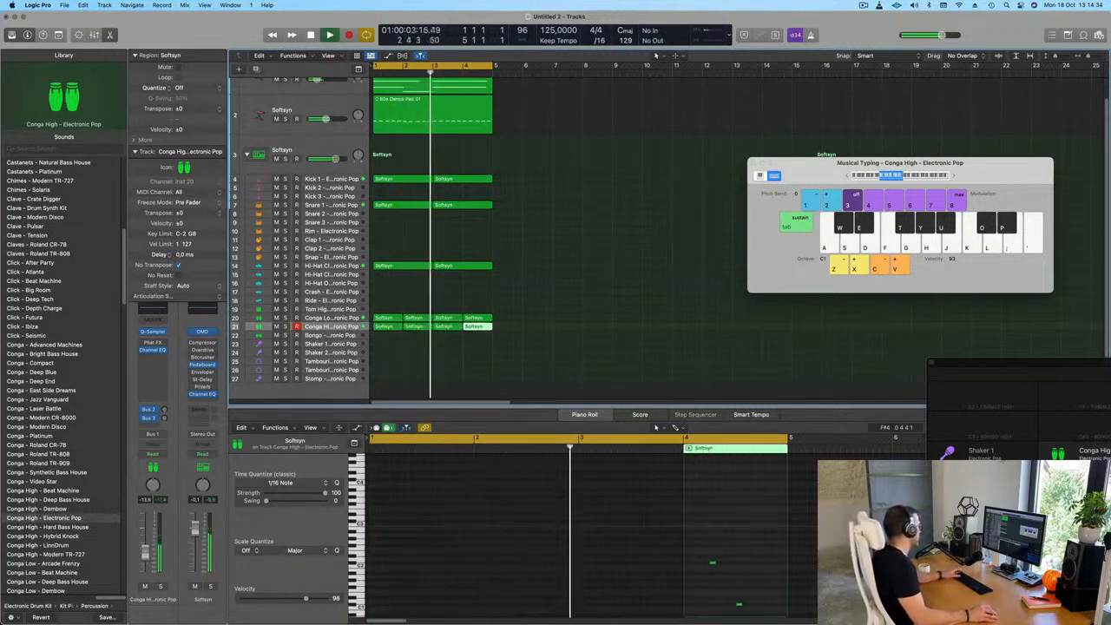
Copy the first hi-hat region to the Shaker 1 track and select all its notes
{"action": "key", "text": "super+Up"}
{"action": "key", "text": "super+Up"}
{"action": "left_click", "coordinate": [397, 213]}
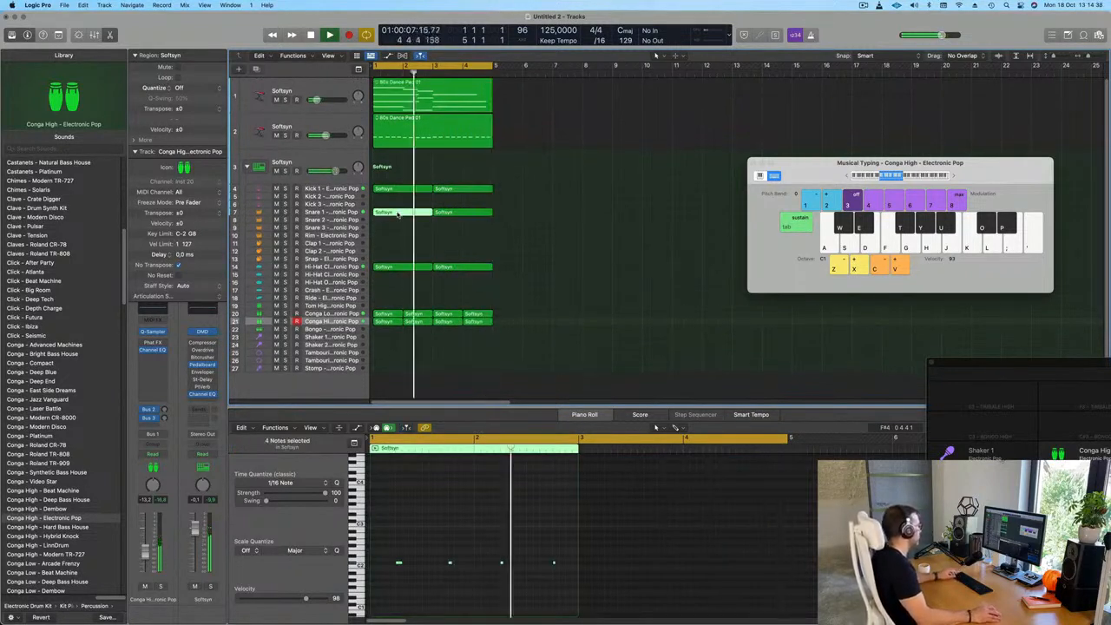
{"action": "left_click", "coordinate": [392, 268]}
{"action": "left_click_drag", "start_coordinate": [392, 267], "coordinate": [392, 336]}
{"action": "left_click_drag", "start_coordinate": [380, 512], "coordinate": [621, 548]}
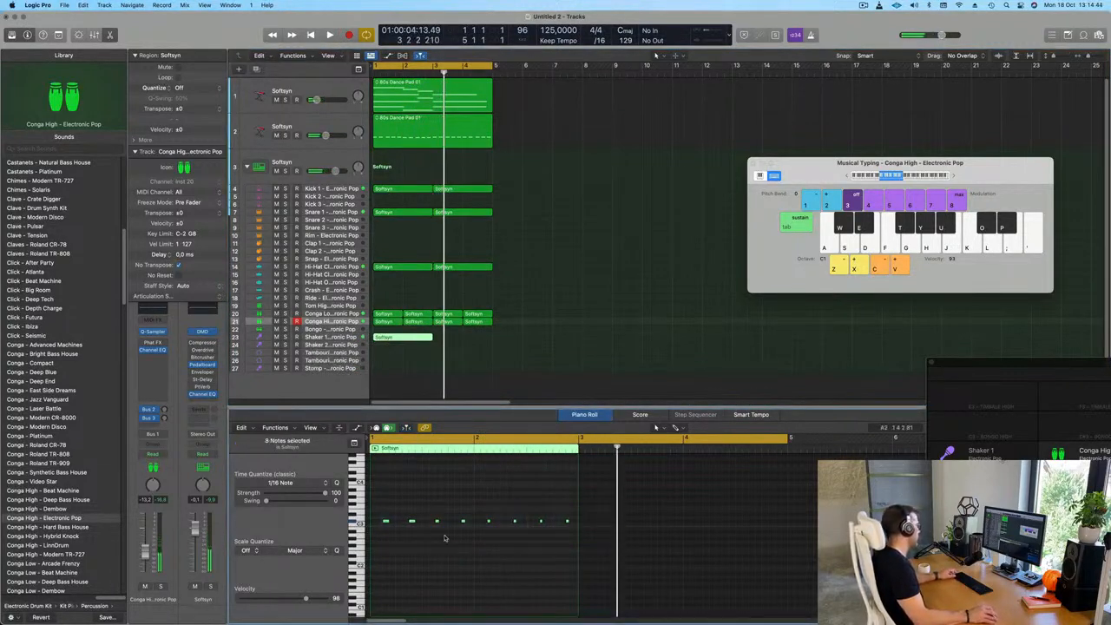
Move the selected Shaker 1 notes onto the beats and copy them to the second and fourth sixteenths of each beat
{"action": "key", "text": "super+Right"}
{"action": "key", "text": "super+Right"}
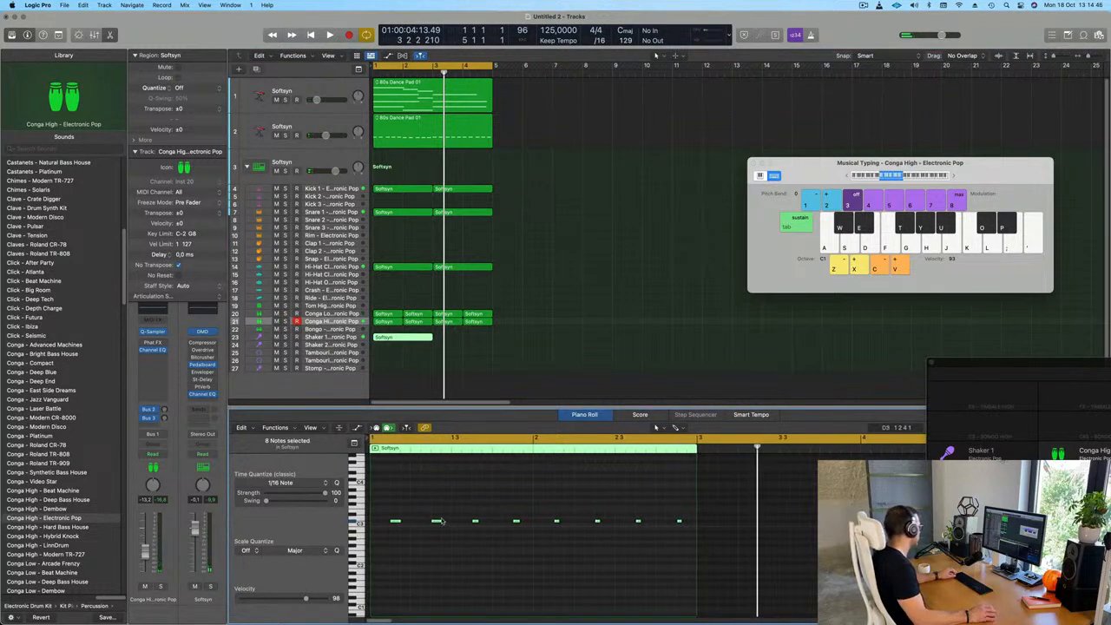
{"action": "left_click_drag", "start_coordinate": [395, 521], "coordinate": [385, 523]}
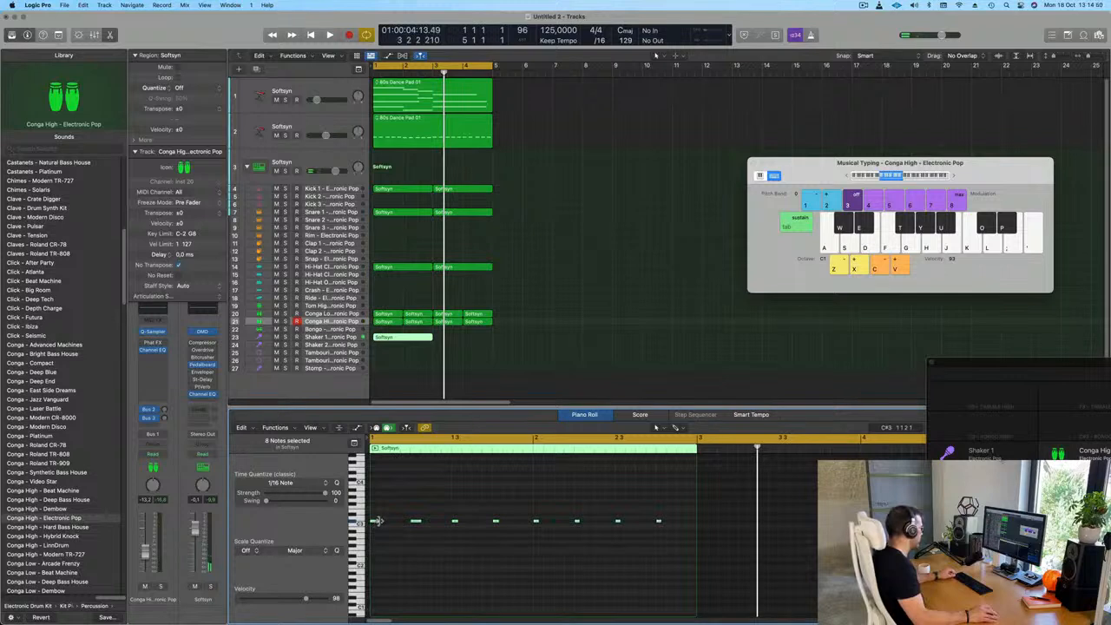
{"action": "left_click_drag", "start_coordinate": [375, 523], "coordinate": [405, 528]}
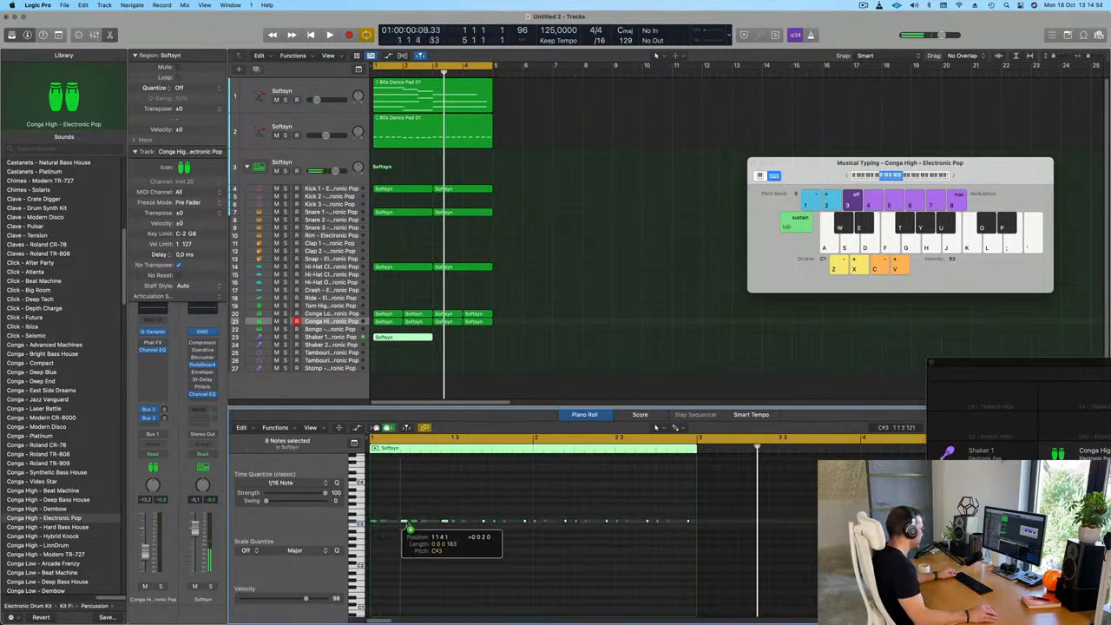
Repeat the Shaker 1 region once to fill bars 3 and 4 and lower the track's volume to about -18 dB in playback
{"action": "left_click", "coordinate": [339, 337]}
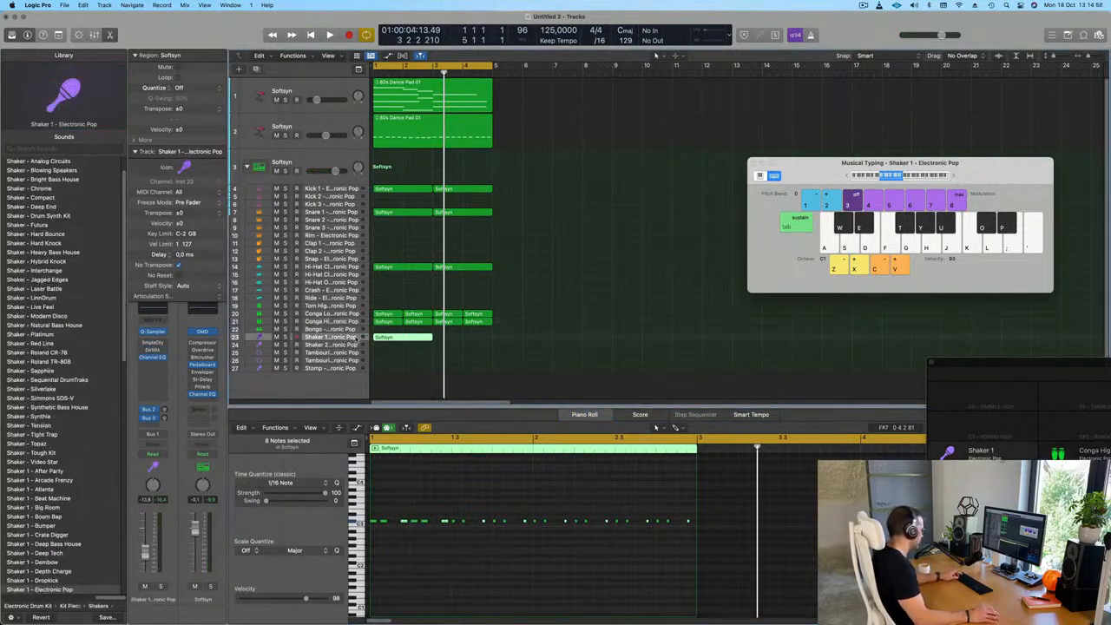
{"action": "key", "text": "super+r"}
{"action": "key", "text": "space"}
{"action": "left_click", "coordinate": [354, 338]}
{"action": "key", "text": "space"}
{"action": "key", "text": "space"}
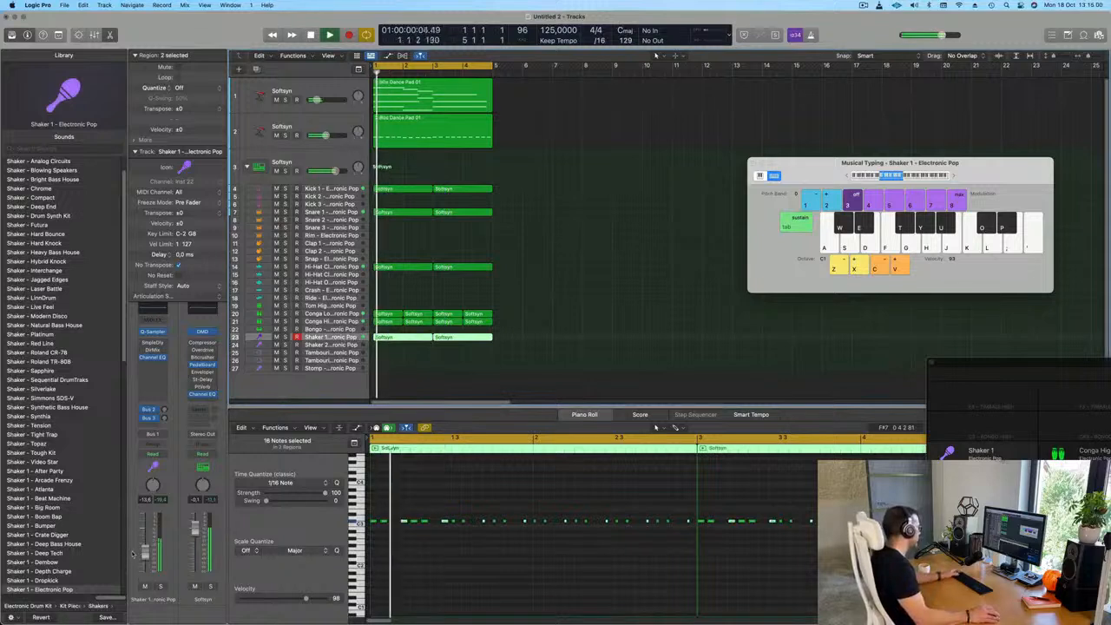
Raise Shaker 1's send to Bus 3 and set the left delay of its Sample Delay to about 10.6 ms
{"action": "left_click", "coordinate": [164, 417]}
{"action": "left_click_drag", "start_coordinate": [163, 417], "coordinate": [163, 404]}
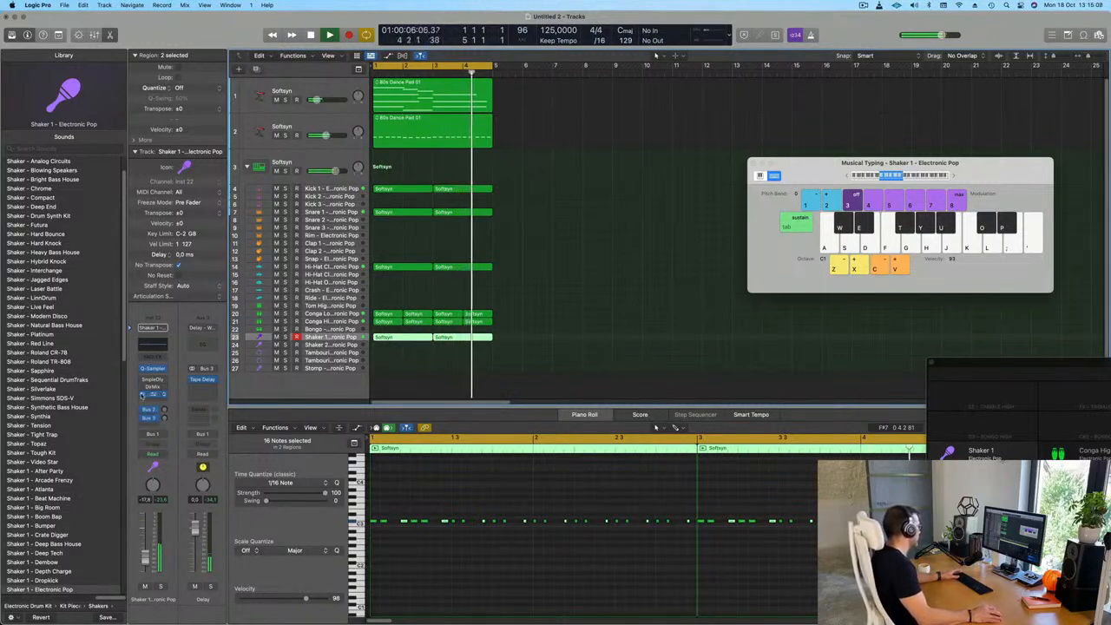
{"action": "left_click", "coordinate": [152, 382]}
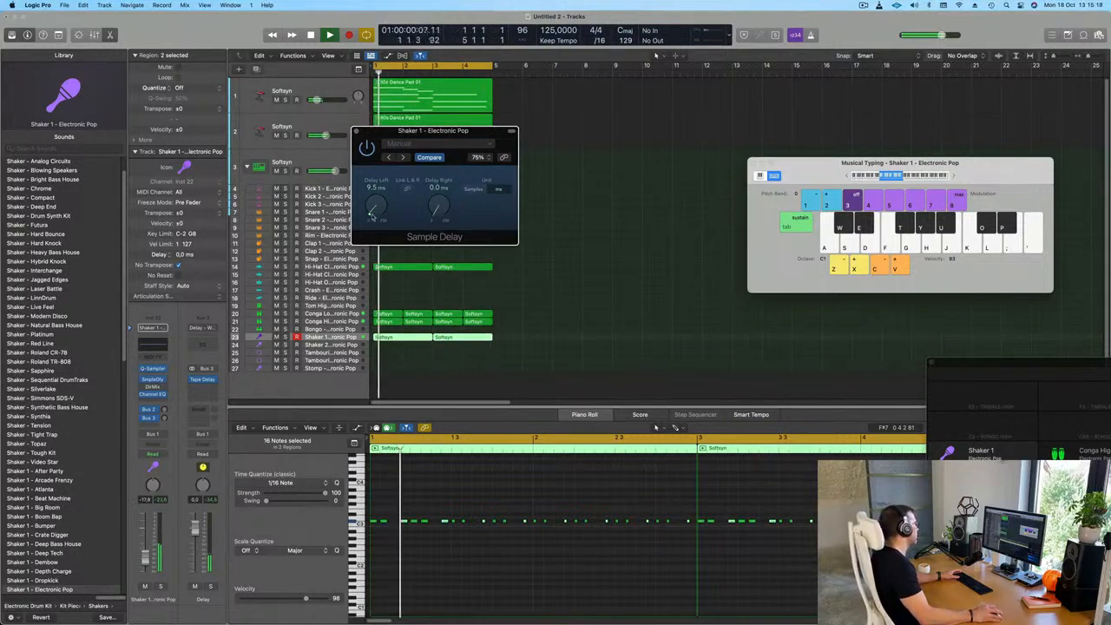
{"action": "scroll", "coordinate": [373, 216], "scroll_direction": "up", "scroll_amount": 1}
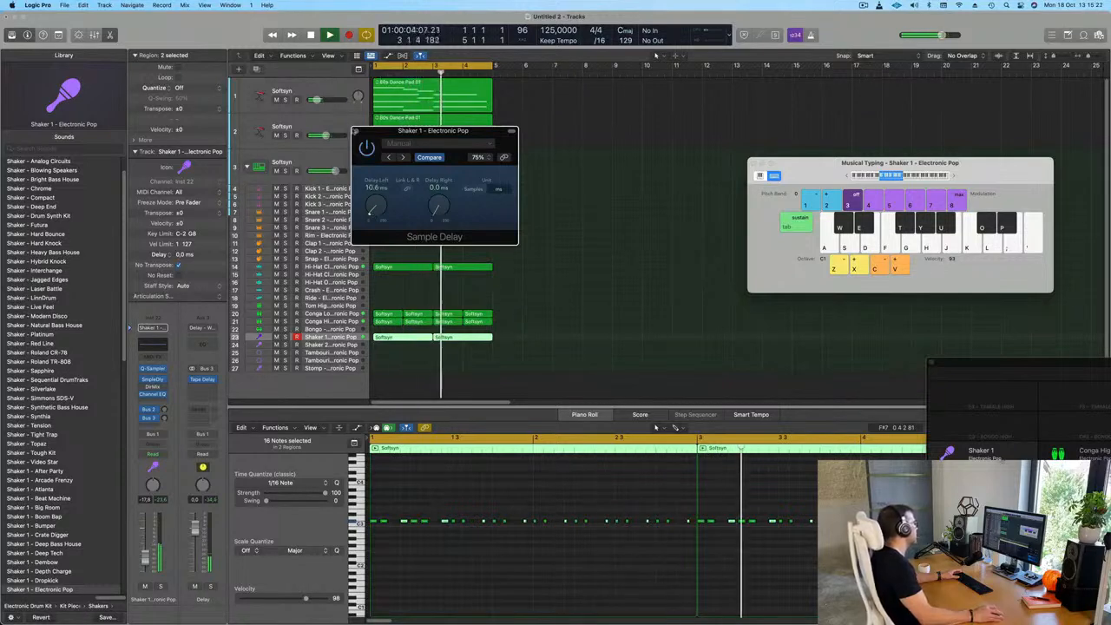
{"action": "left_click", "coordinate": [356, 131]}
{"action": "left_click", "coordinate": [561, 253]}
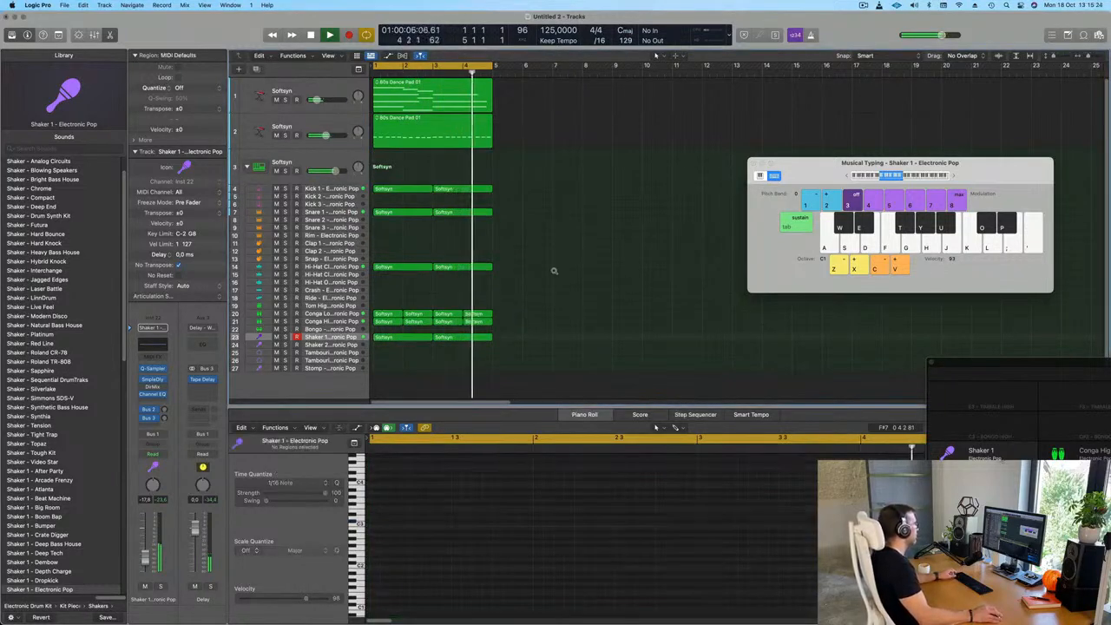
Lower the Conga Low track's volume to about -19 dB while listening to the loop
{"action": "scroll", "coordinate": [446, 312], "scroll_direction": "down", "scroll_amount": 3}
{"action": "key", "text": "Up"}
{"action": "key", "text": "Up"}
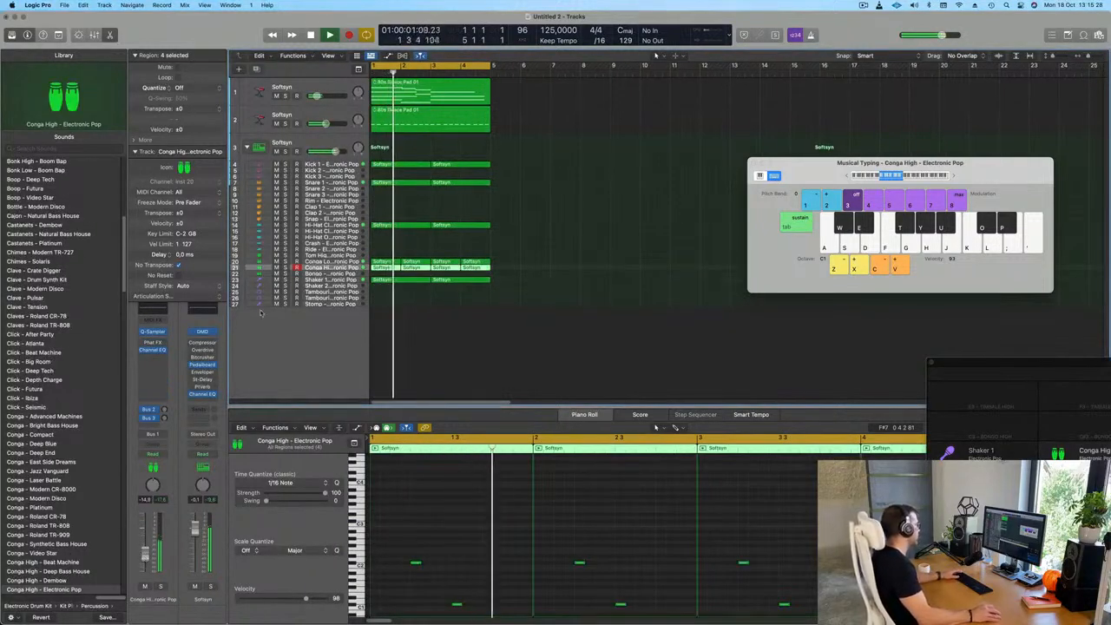
{"action": "key", "text": "Up"}
{"action": "key", "text": "space"}
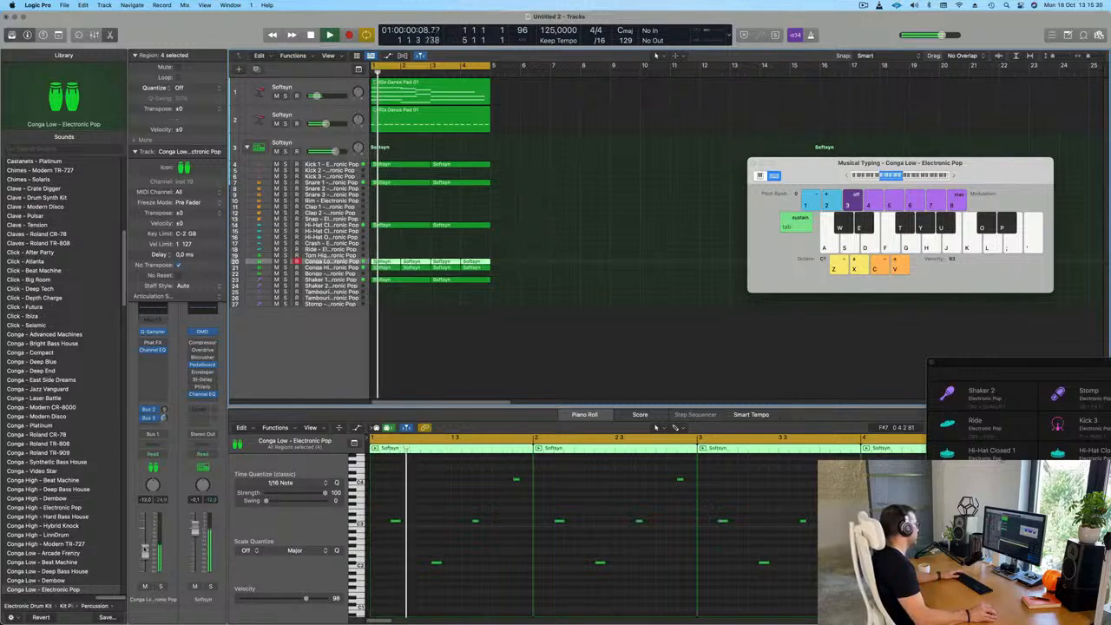
{"action": "left_click_drag", "start_coordinate": [145, 554], "coordinate": [145, 561]}
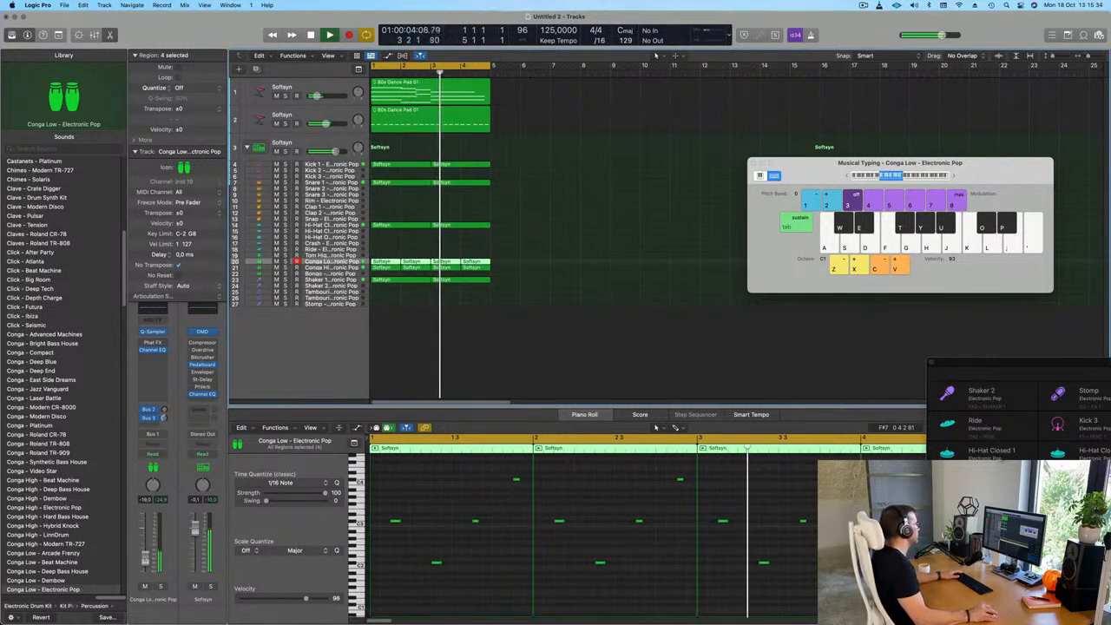
{"action": "key", "text": "space"}
{"action": "key", "text": "space"}
Try all Shaker 1 notes an octave lower in playback and transpose them back up an octave
{"action": "left_click", "coordinate": [332, 279]}
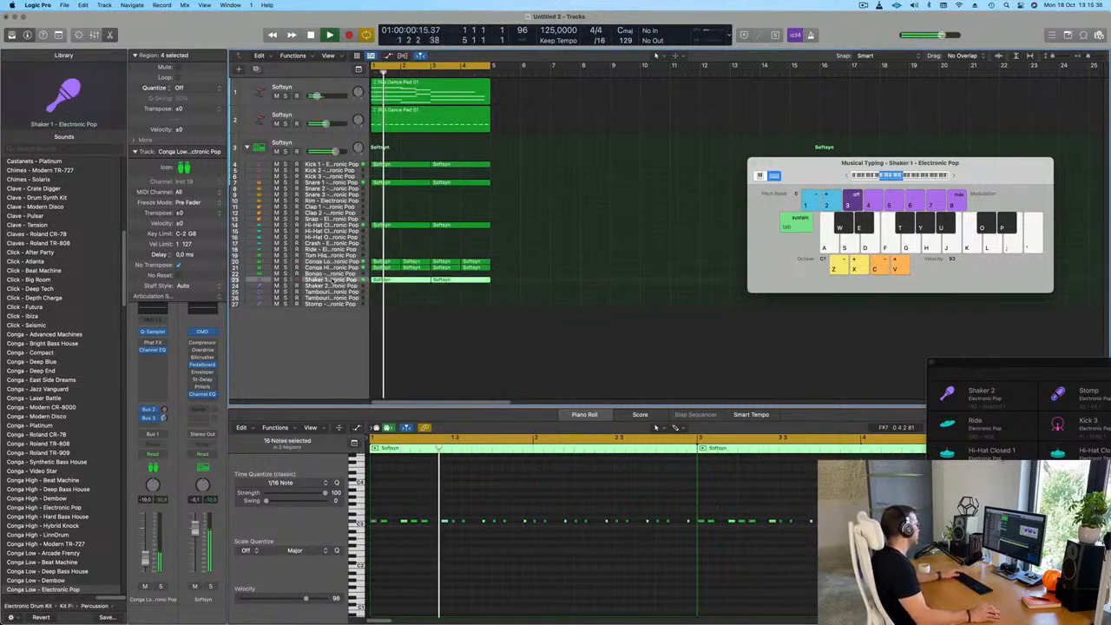
{"action": "key", "text": "space"}
{"action": "left_click", "coordinate": [503, 576]}
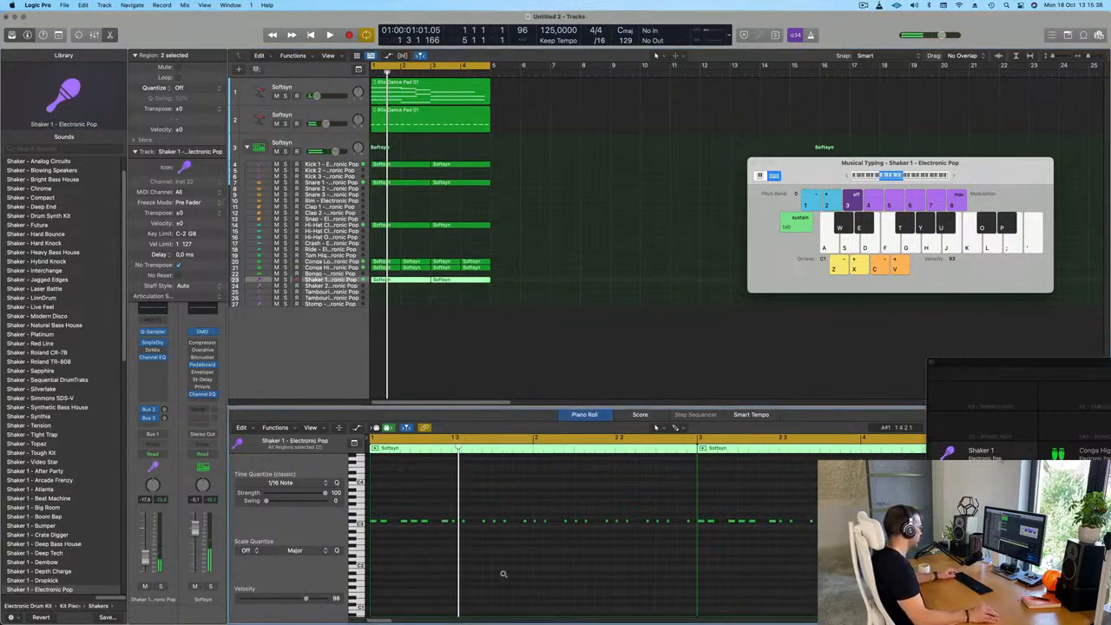
{"action": "key", "text": "z"}
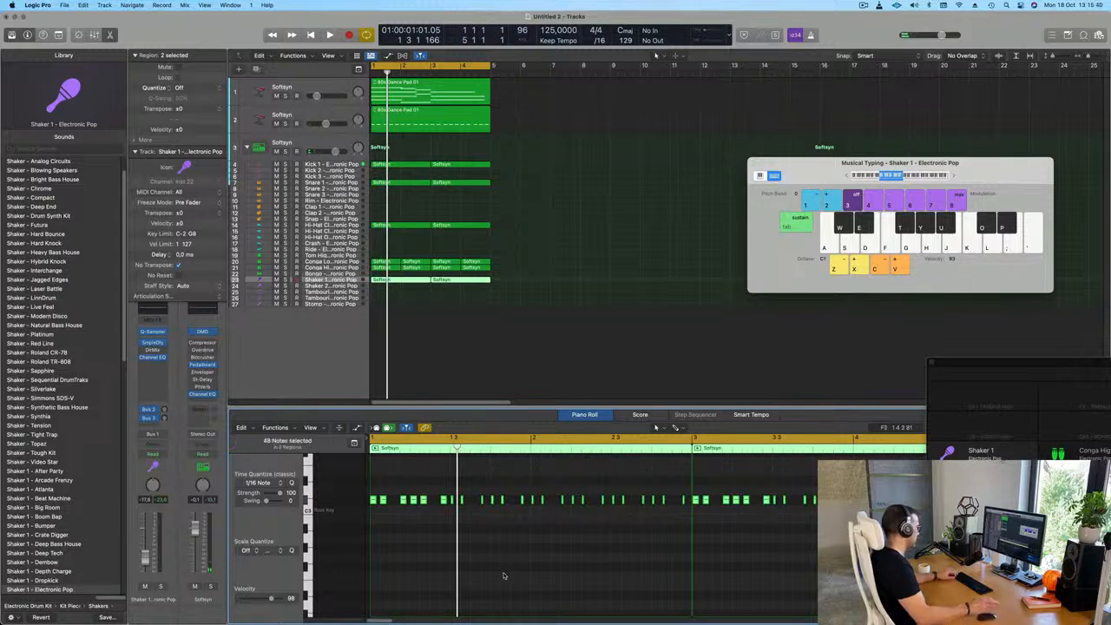
{"action": "scroll", "coordinate": [504, 575], "scroll_direction": "up", "scroll_amount": 3}
{"action": "key", "text": "space"}
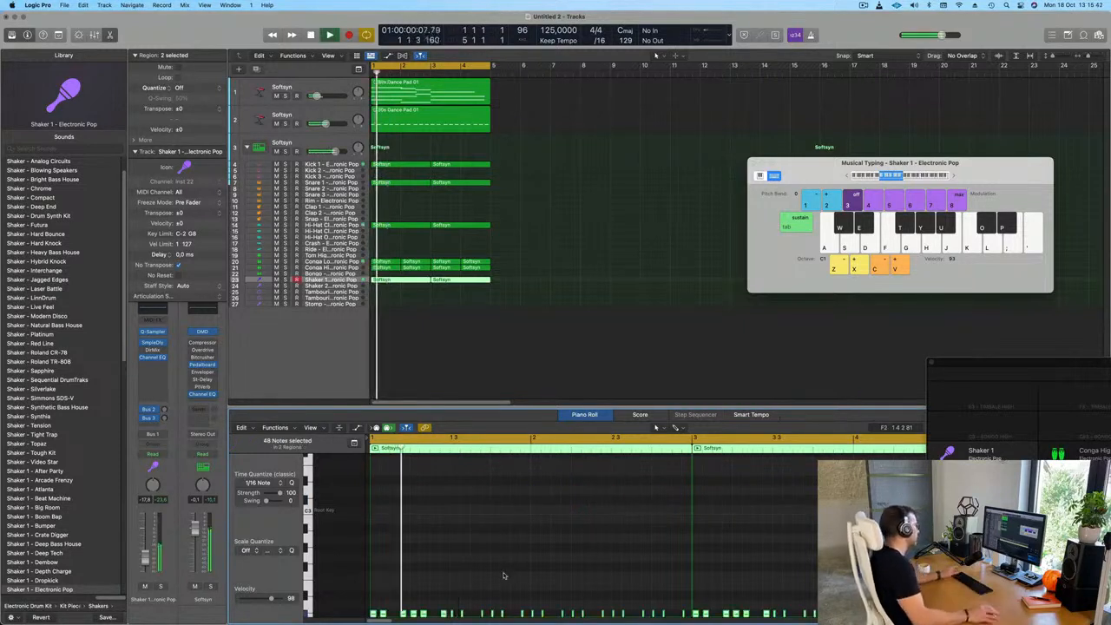
{"action": "key", "text": "Return"}
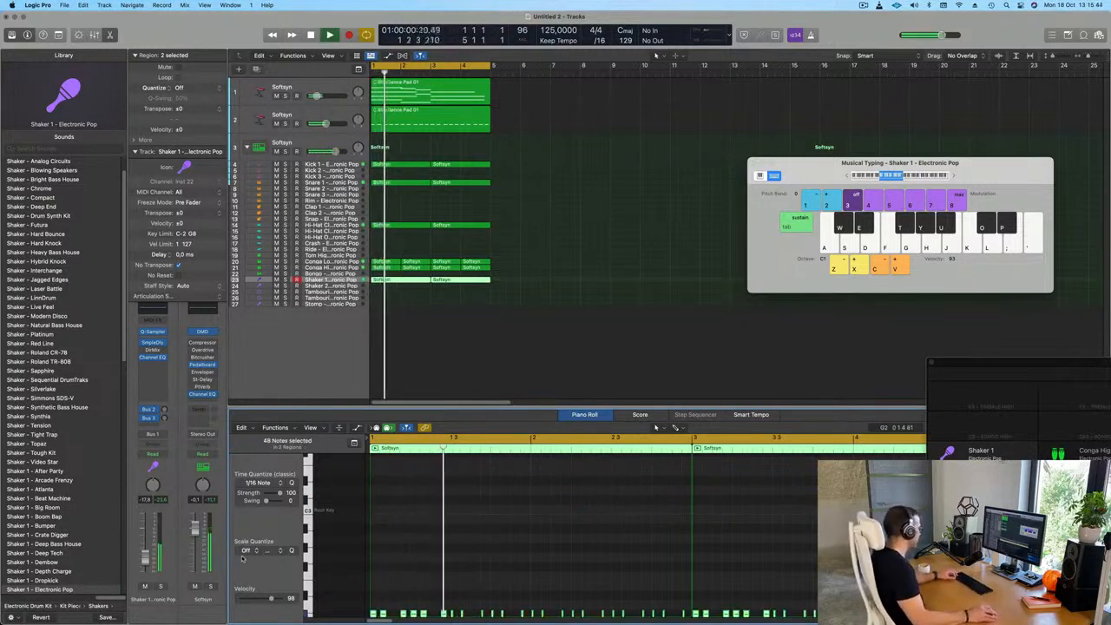
{"action": "key", "text": "alt+shift+Up"}
{"action": "key", "text": "Return"}
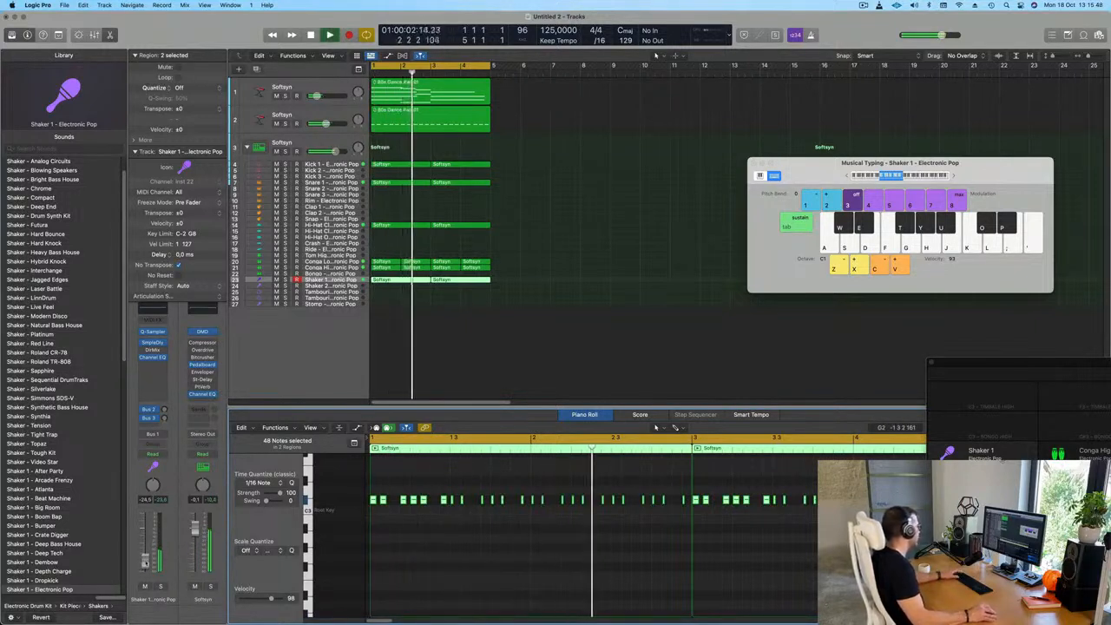
{"action": "key", "text": "Return"}
Insert a stereo Delay Designer on Shaker 1 with the 1/16 Delay preset, adjust its wet mix and lower the track to about -31 dB
{"action": "left_click", "coordinate": [155, 366]}
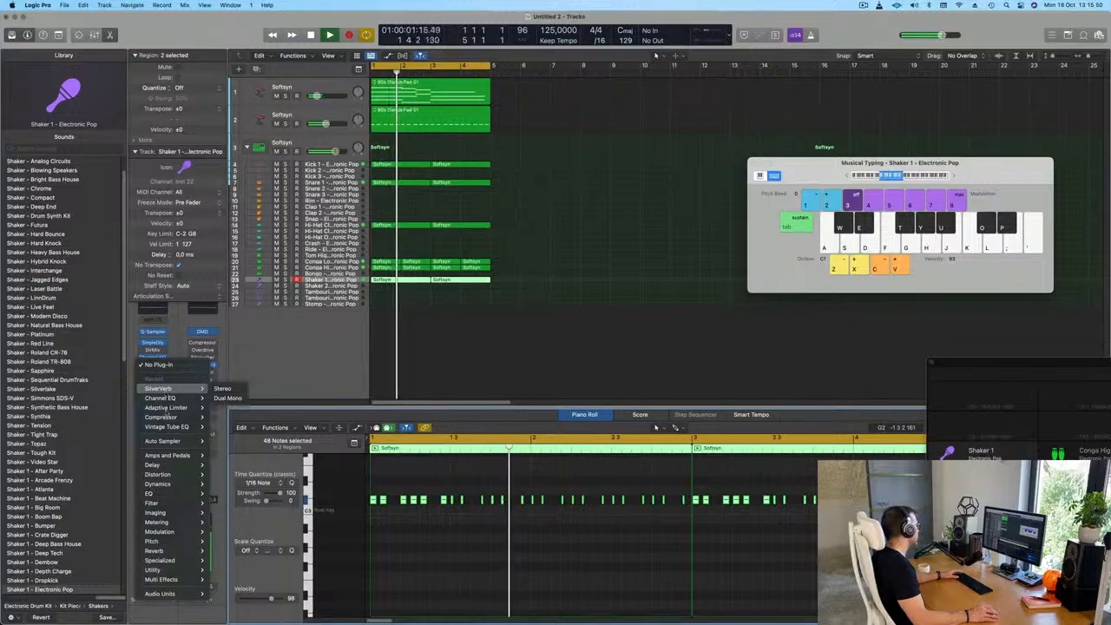
{"action": "mouse_move", "coordinate": [174, 465]}
{"action": "mouse_move", "coordinate": [269, 466]}
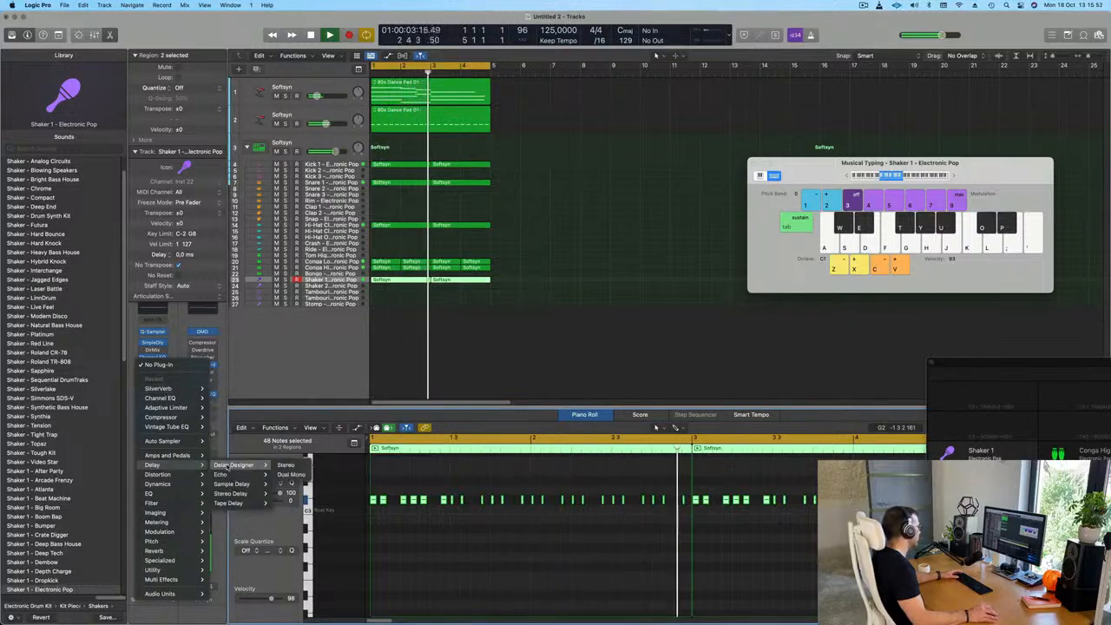
{"action": "left_click", "coordinate": [286, 466]}
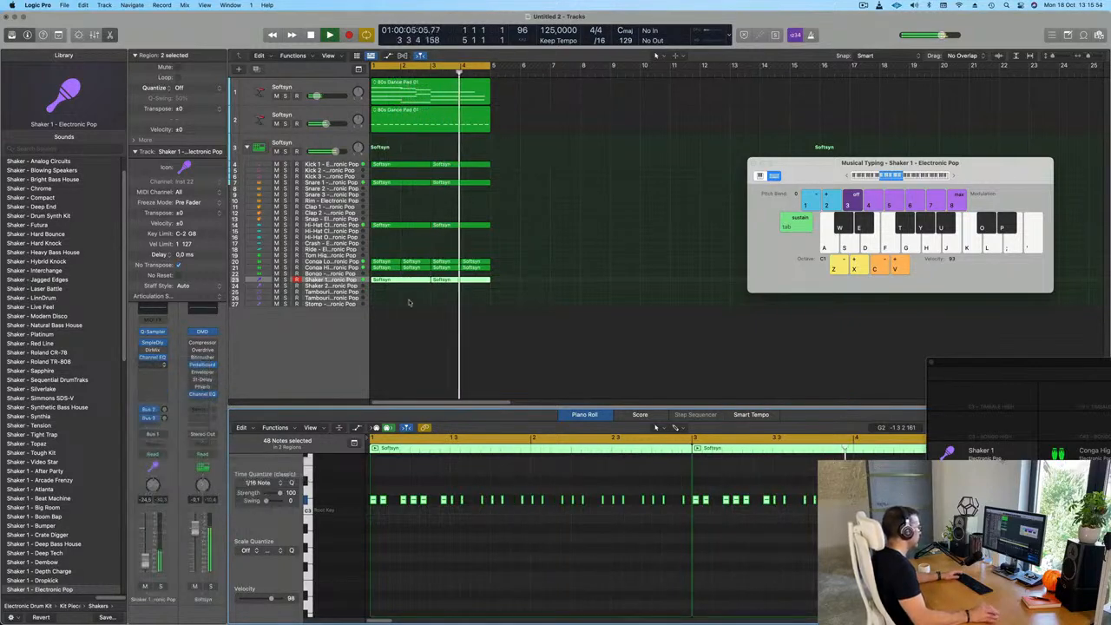
{"action": "left_click_drag", "start_coordinate": [499, 164], "coordinate": [420, 287]}
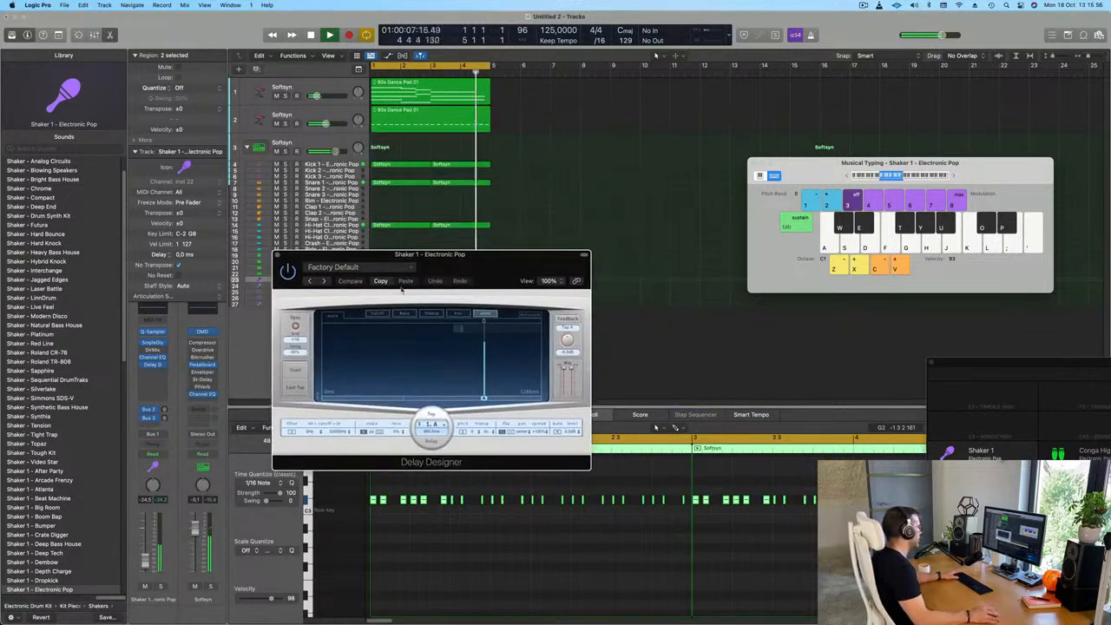
{"action": "left_click", "coordinate": [341, 267]}
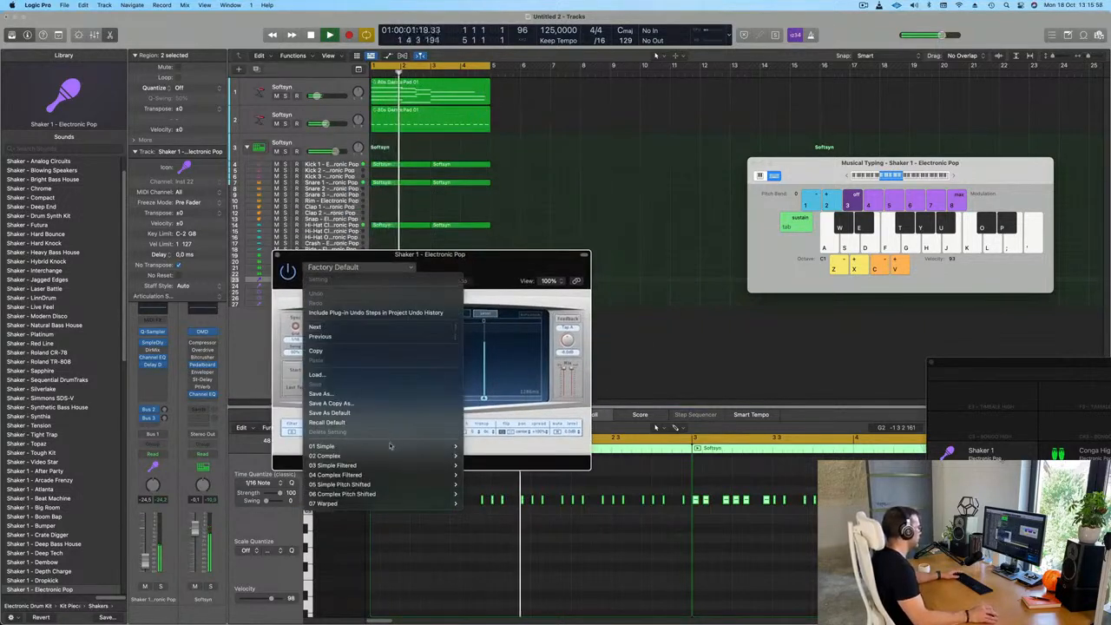
{"action": "mouse_move", "coordinate": [323, 446]}
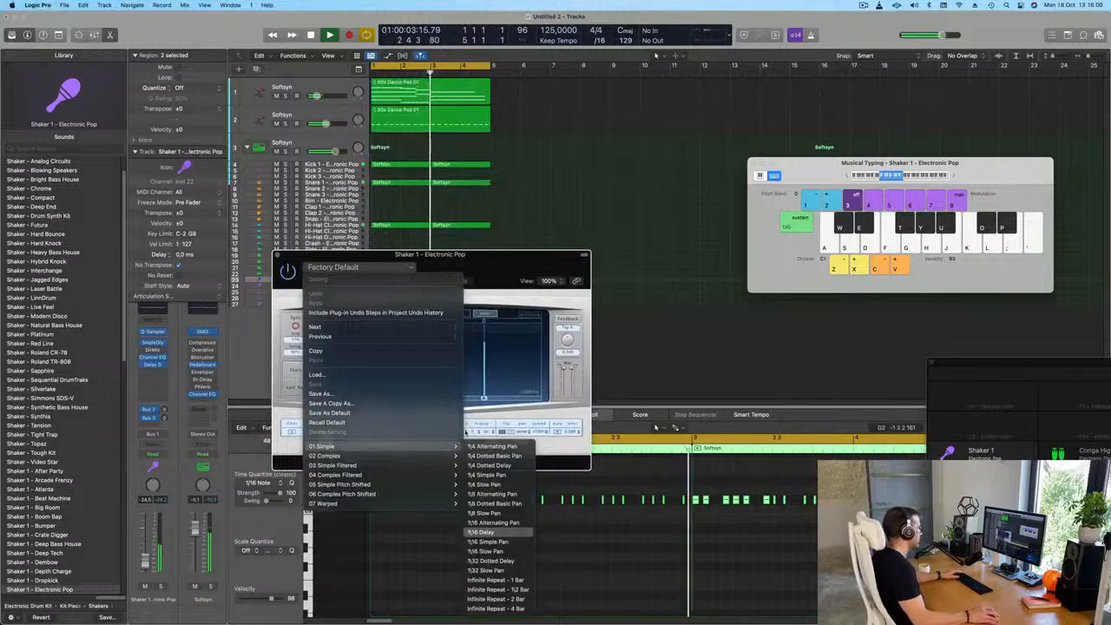
{"action": "left_click", "coordinate": [483, 532]}
{"action": "left_click_drag", "start_coordinate": [486, 264], "coordinate": [527, 248]}
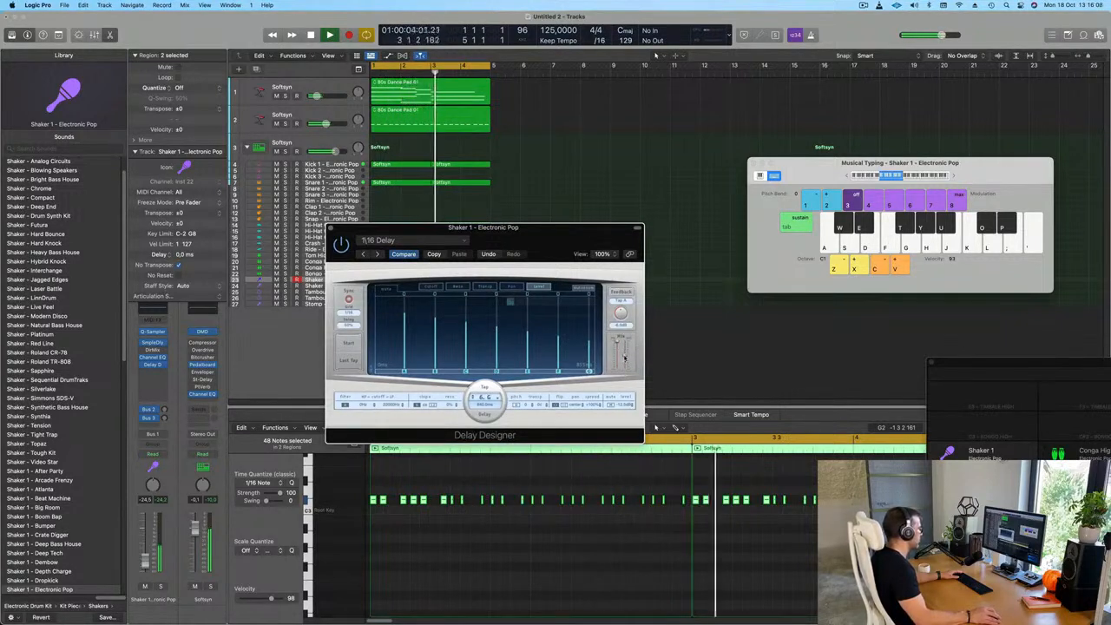
{"action": "left_click_drag", "start_coordinate": [625, 352], "coordinate": [624, 349]}
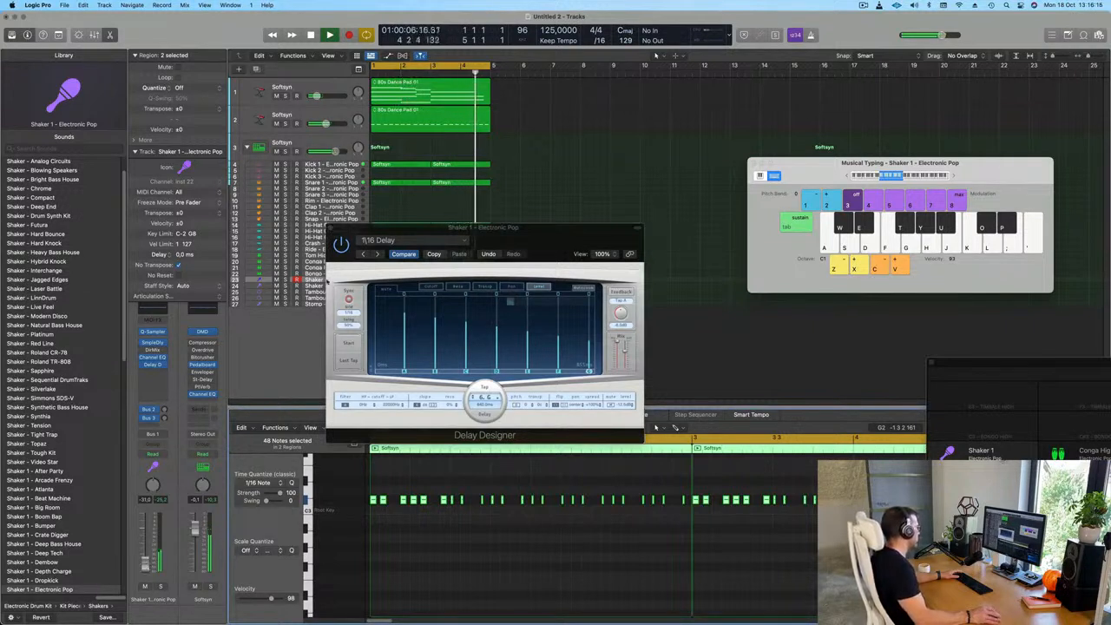
{"action": "left_click", "coordinate": [330, 229]}
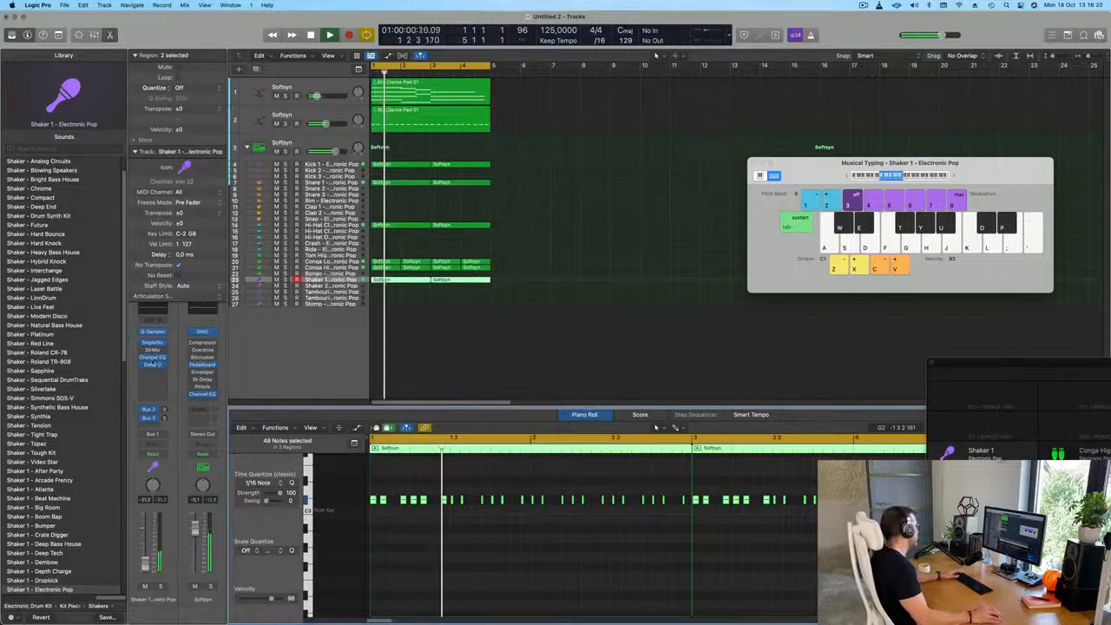
Insert a Compressor after the Delay Designer on Shaker 1 and side-chain it to Kick 1 (Inst 3)
{"action": "left_click", "coordinate": [153, 373]}
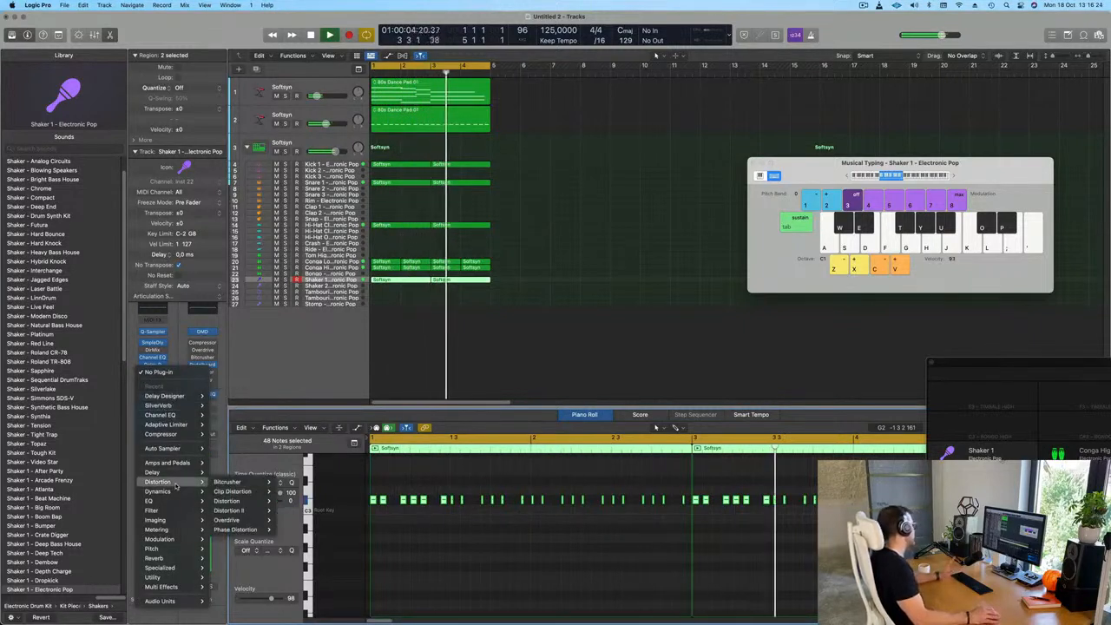
{"action": "left_click", "coordinate": [222, 434]}
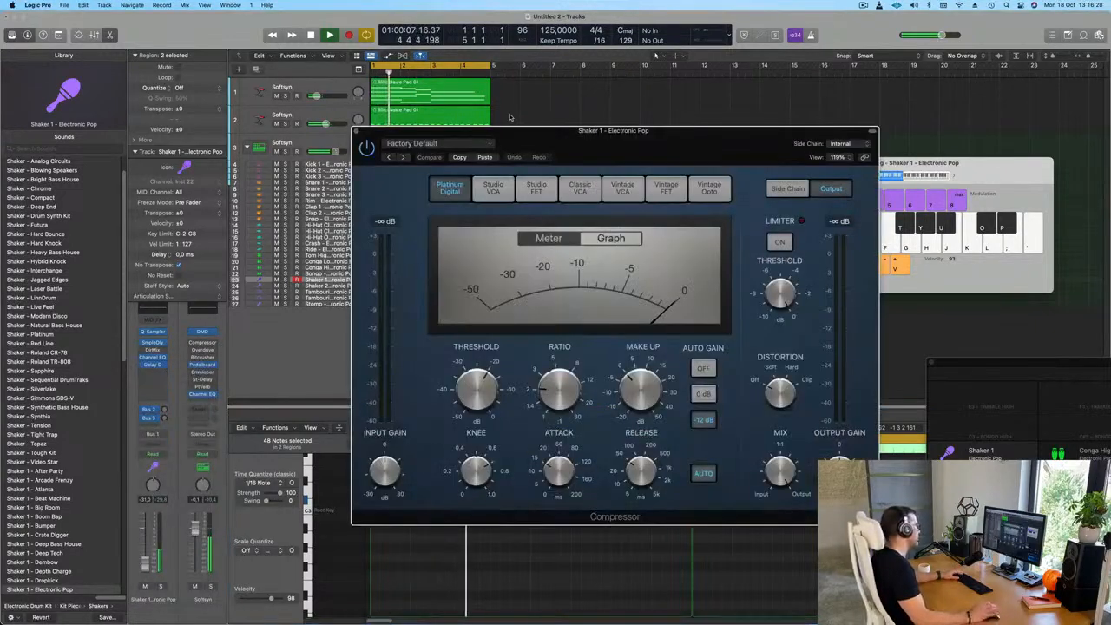
{"action": "left_click", "coordinate": [783, 142]}
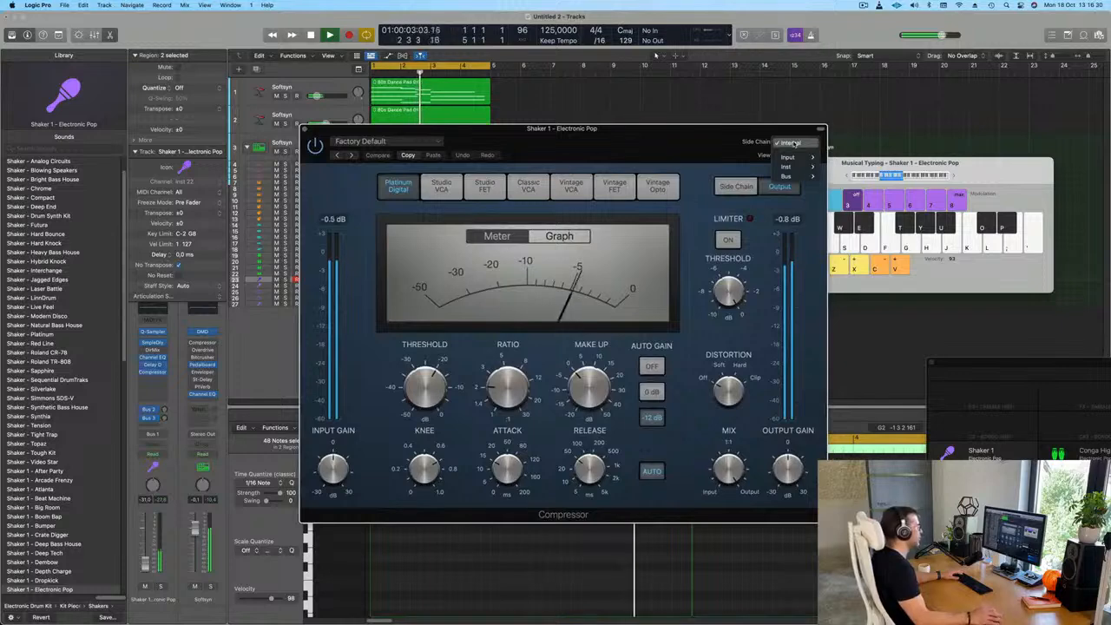
{"action": "mouse_move", "coordinate": [800, 167]}
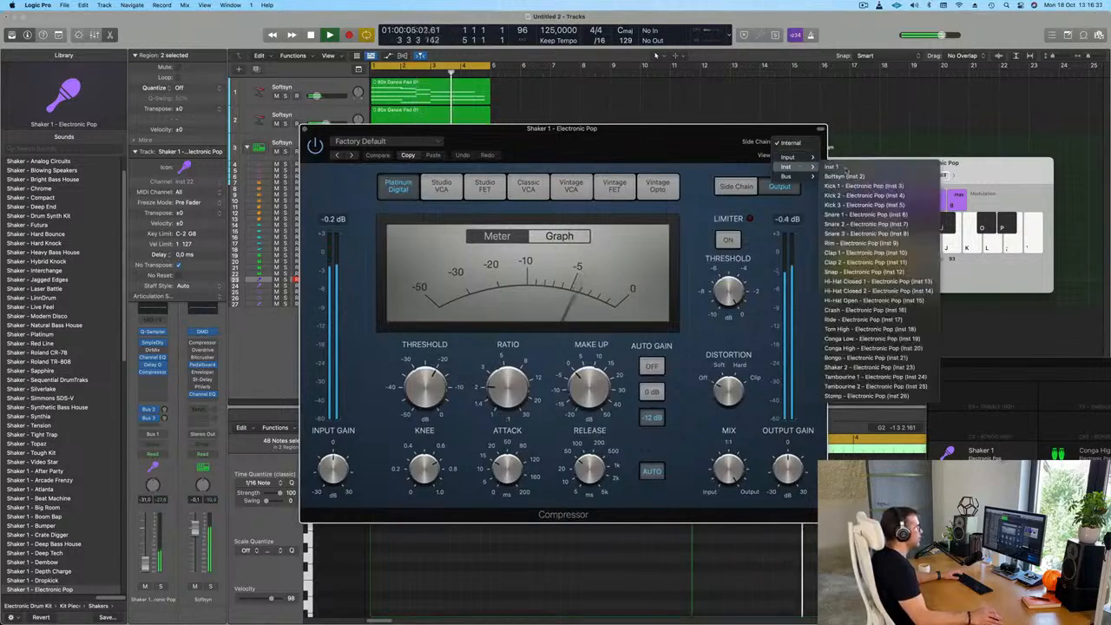
{"action": "left_click", "coordinate": [859, 185]}
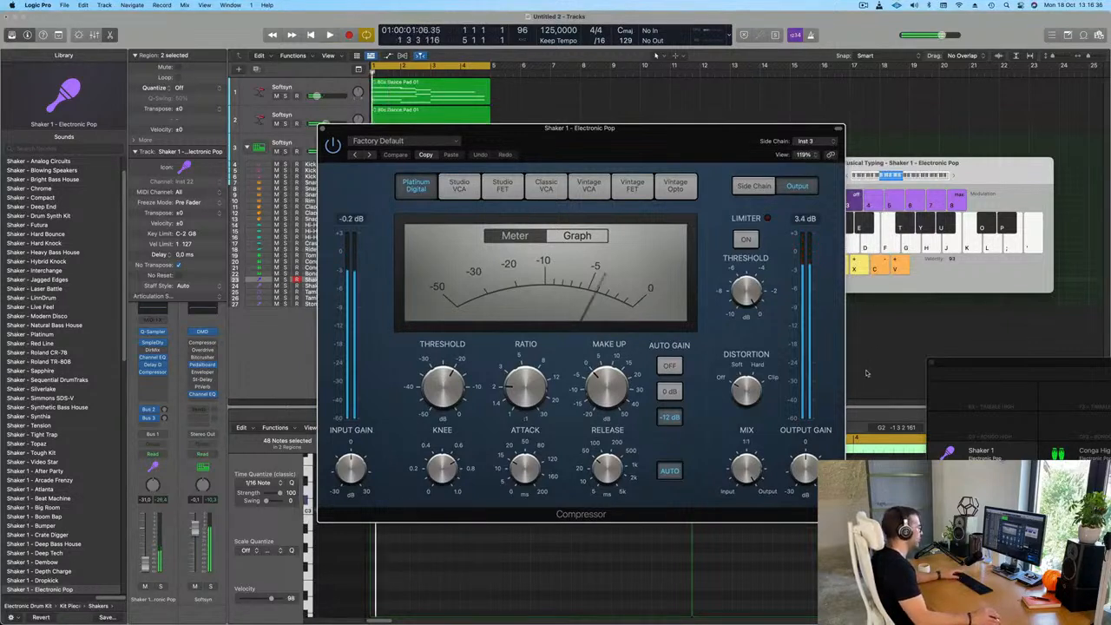
Tune the Shaker 1 Compressor in playback with an output gain of about -5.5 dB, a lower threshold, higher ratio and longer release
{"action": "left_click_drag", "start_coordinate": [806, 468], "coordinate": [811, 490]}
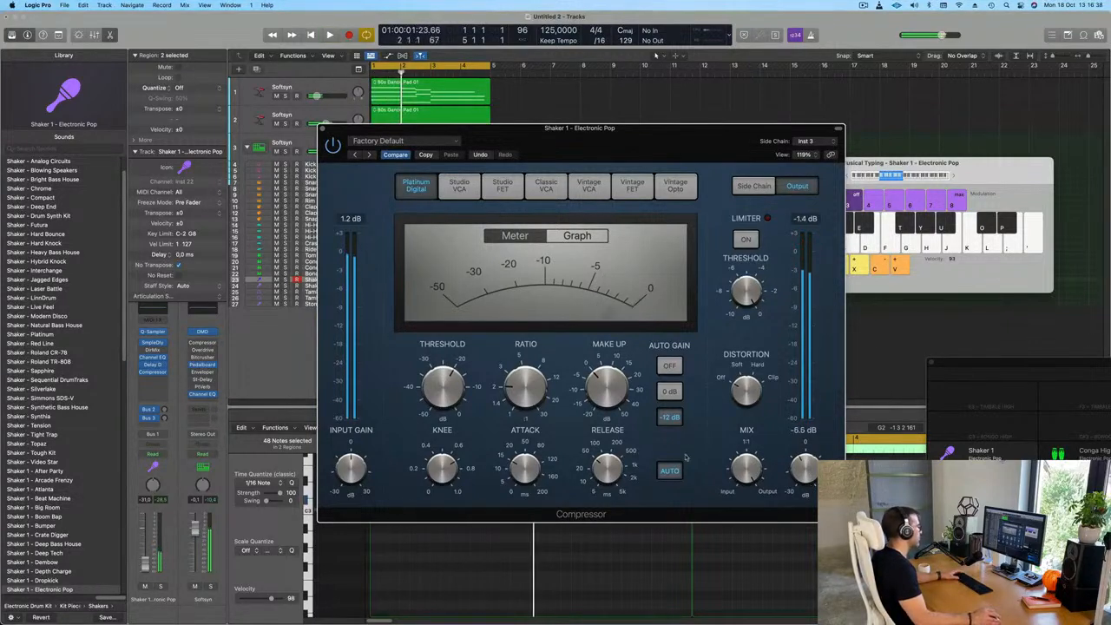
{"action": "key", "text": "space"}
{"action": "key", "text": "space"}
{"action": "left_click_drag", "start_coordinate": [525, 387], "coordinate": [525, 376]}
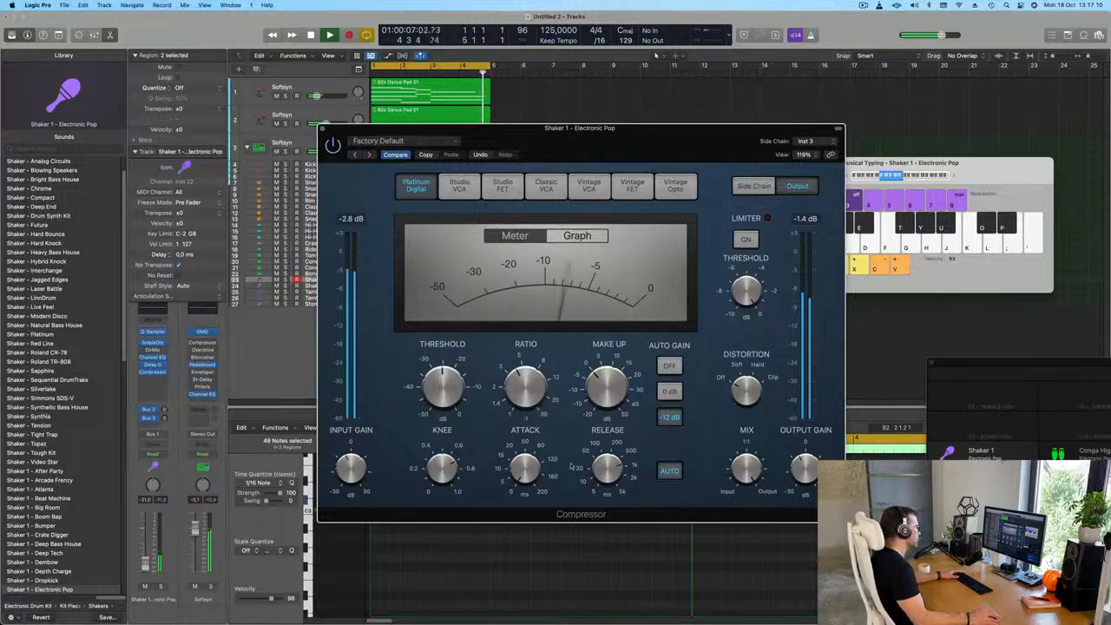
{"action": "left_click_drag", "start_coordinate": [613, 138], "coordinate": [633, 142]}
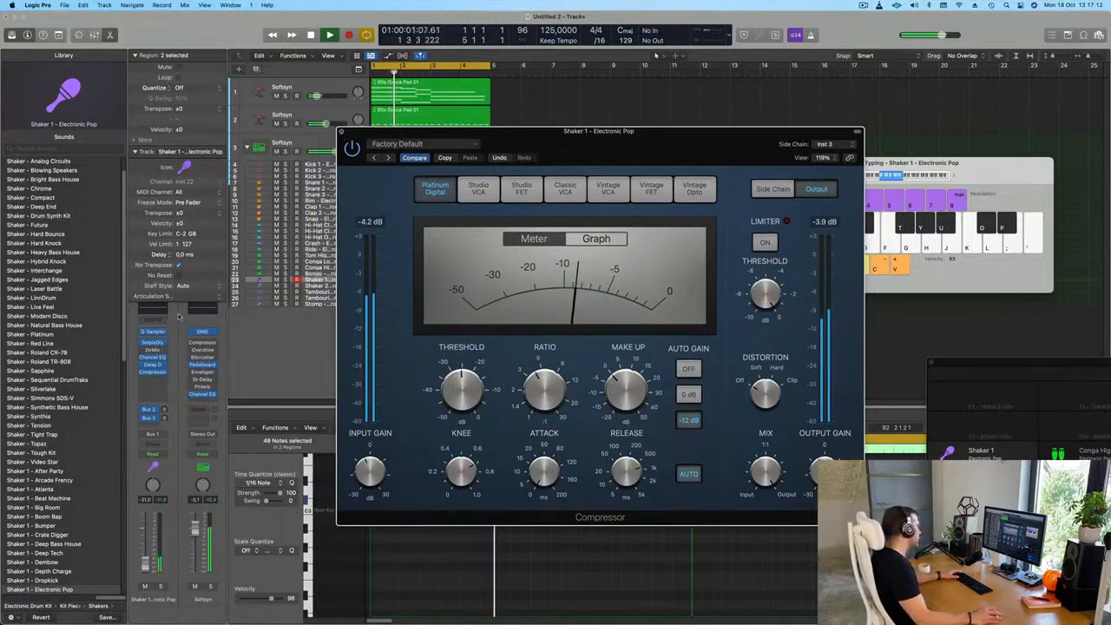
Close the Compressor and duplicate the first pad track with its settings, copying its 80s Dance Pad 01 region onto the duplicate
{"action": "key", "text": "super+w"}
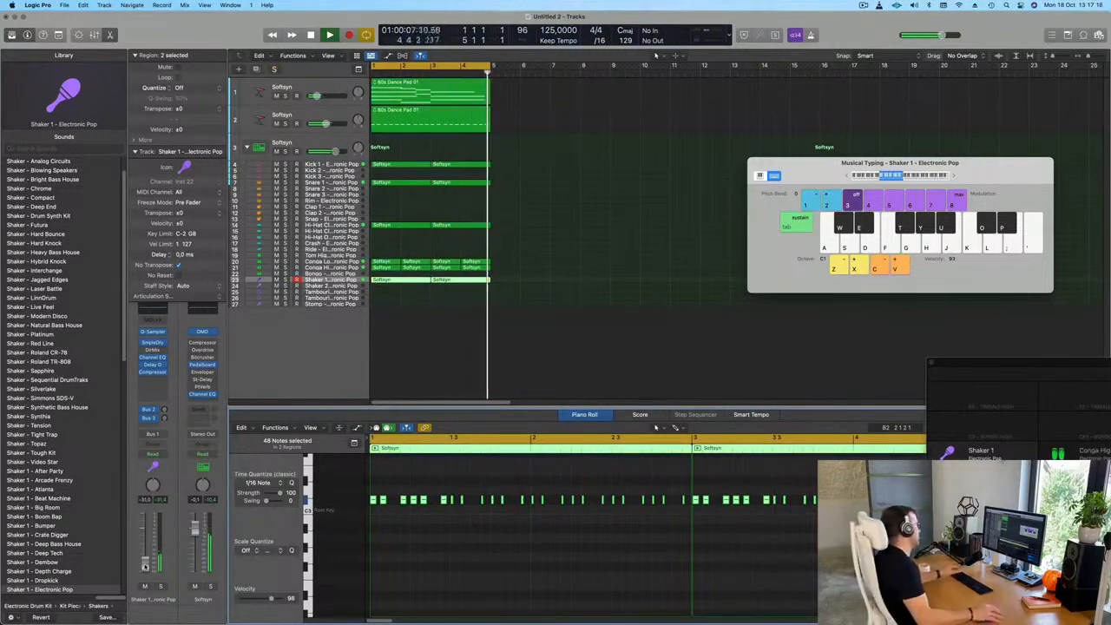
{"action": "left_click", "coordinate": [425, 349]}
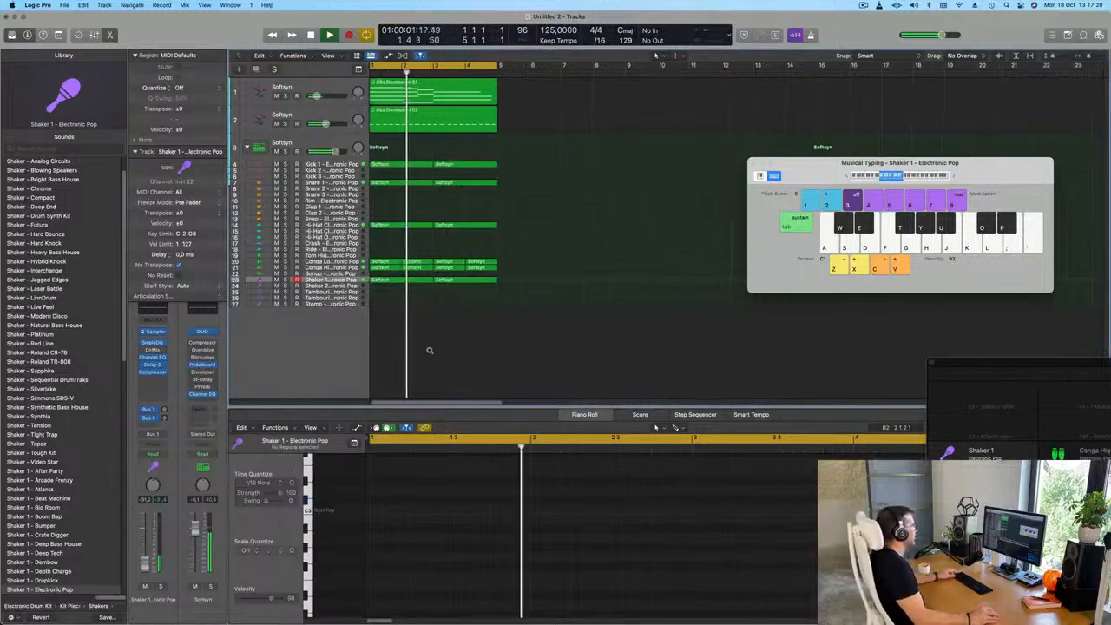
{"action": "scroll", "coordinate": [425, 350], "scroll_direction": "up", "scroll_amount": 5}
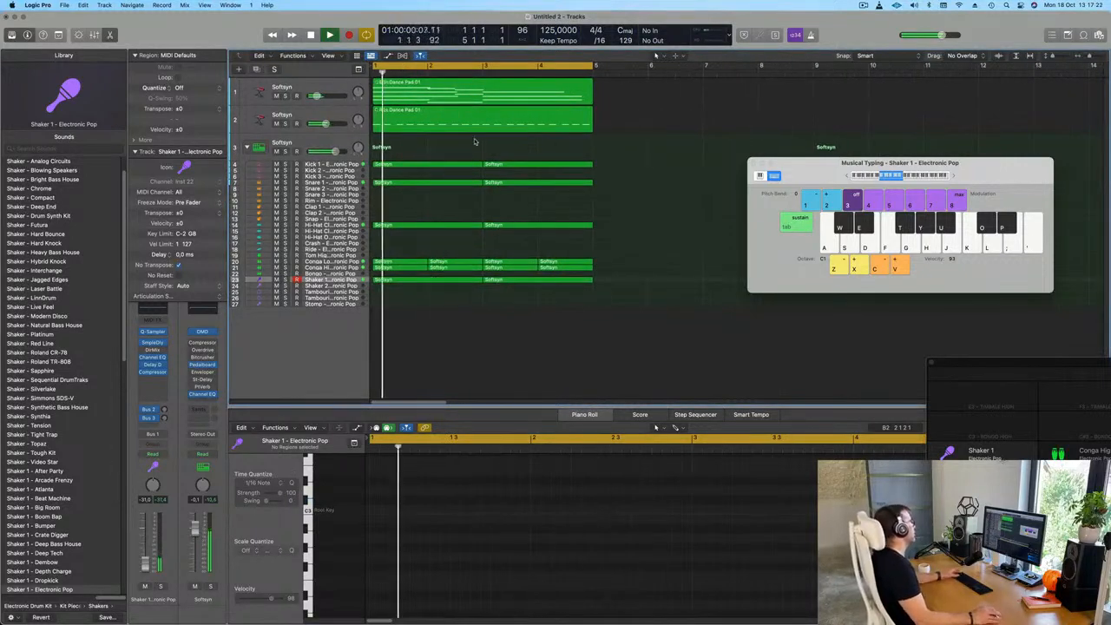
{"action": "left_click", "coordinate": [261, 90]}
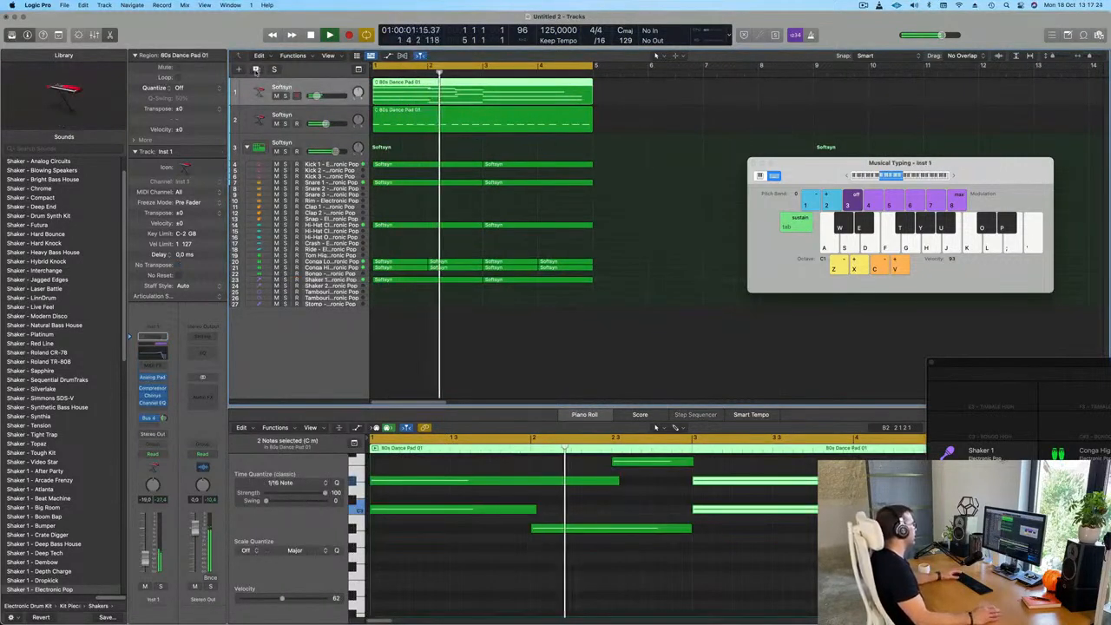
{"action": "left_click", "coordinate": [255, 69]}
{"action": "left_click_drag", "start_coordinate": [439, 92], "coordinate": [417, 120]}
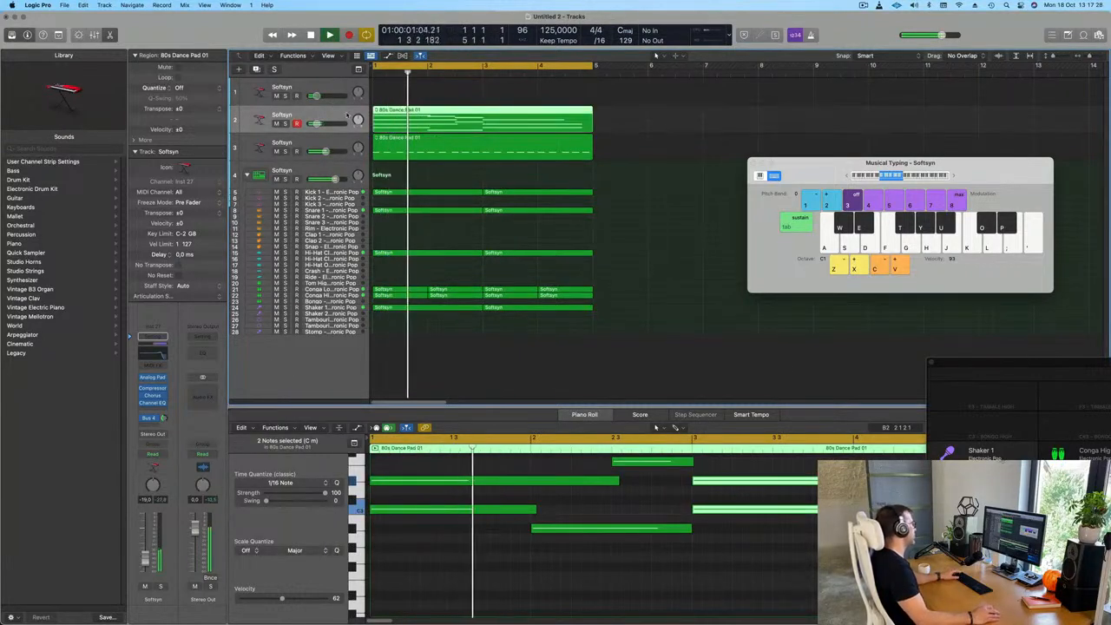
{"action": "left_click_drag", "start_coordinate": [458, 125], "coordinate": [457, 98]}
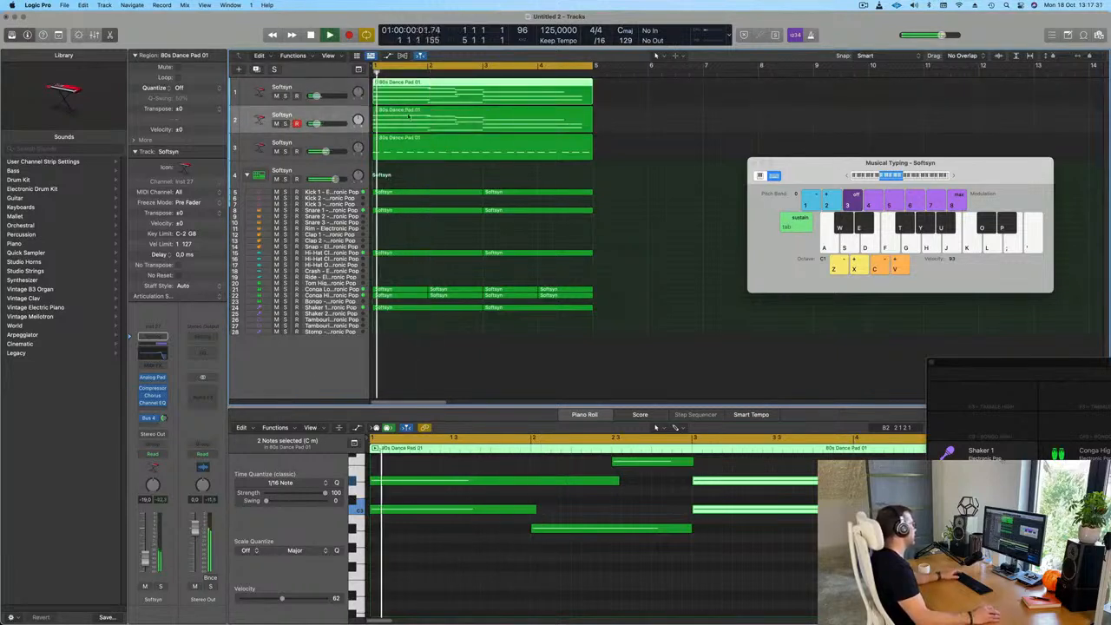
Mute the original pad track and replace the duplicate track's instrument with Alchemy
{"action": "left_click", "coordinate": [335, 117]}
{"action": "key", "text": "Return"}
{"action": "left_click", "coordinate": [277, 96]}
{"action": "key", "text": "Return"}
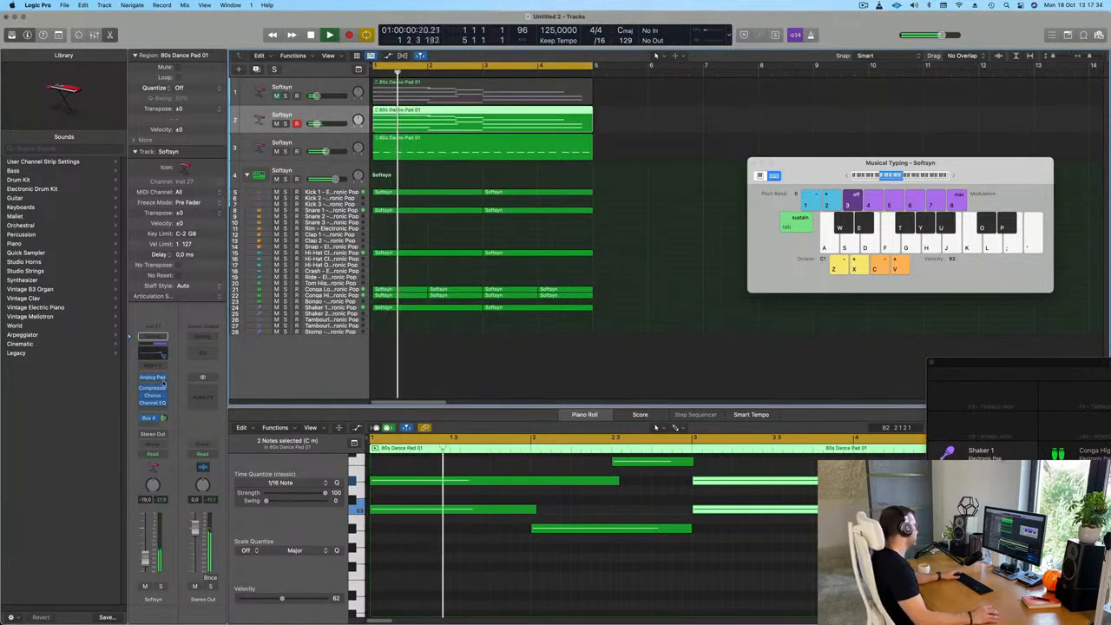
{"action": "left_click", "coordinate": [164, 382]}
{"action": "mouse_move", "coordinate": [200, 348]}
{"action": "left_click", "coordinate": [280, 349]}
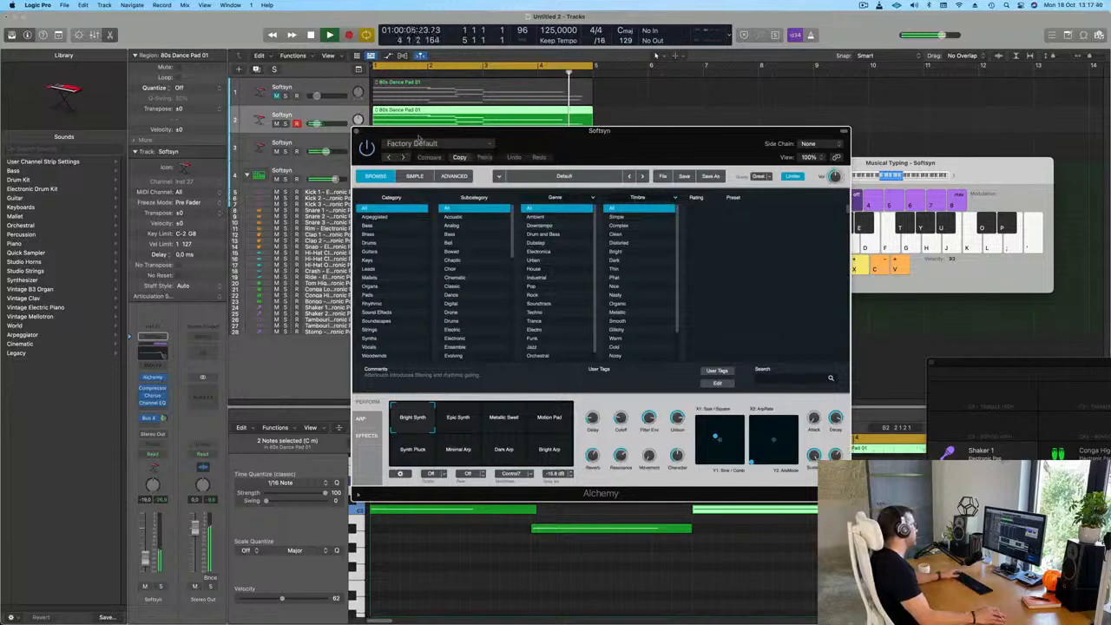
Compare the original pad with the Alchemy duplicate in playback, leaving the original muted
{"action": "key", "text": "space"}
{"action": "left_click", "coordinate": [324, 87]}
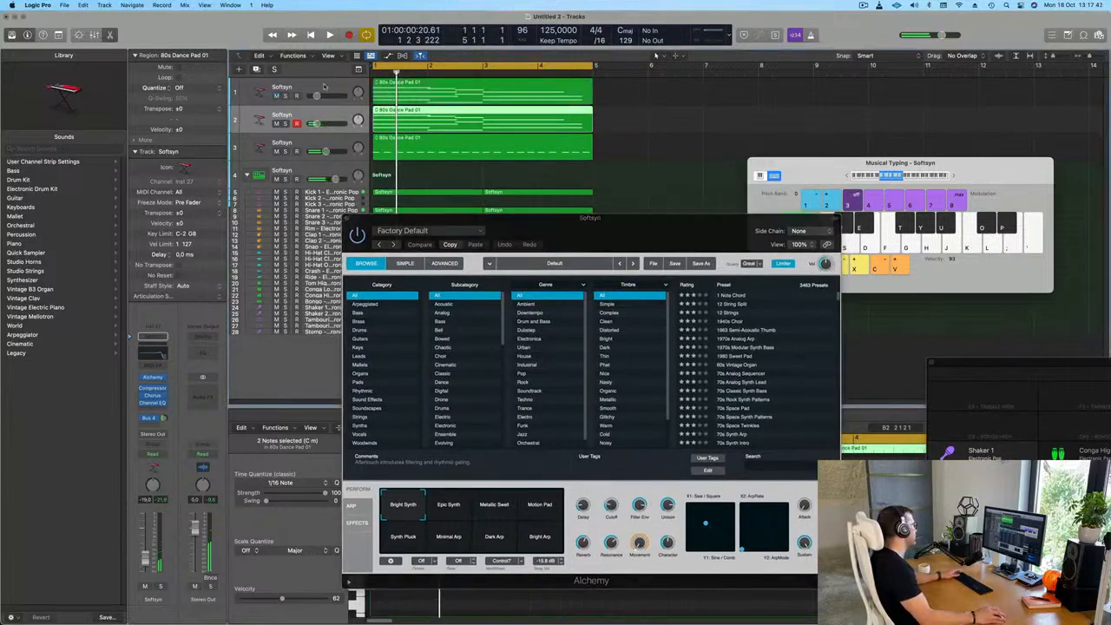
{"action": "key", "text": "space"}
{"action": "left_click", "coordinate": [315, 96]}
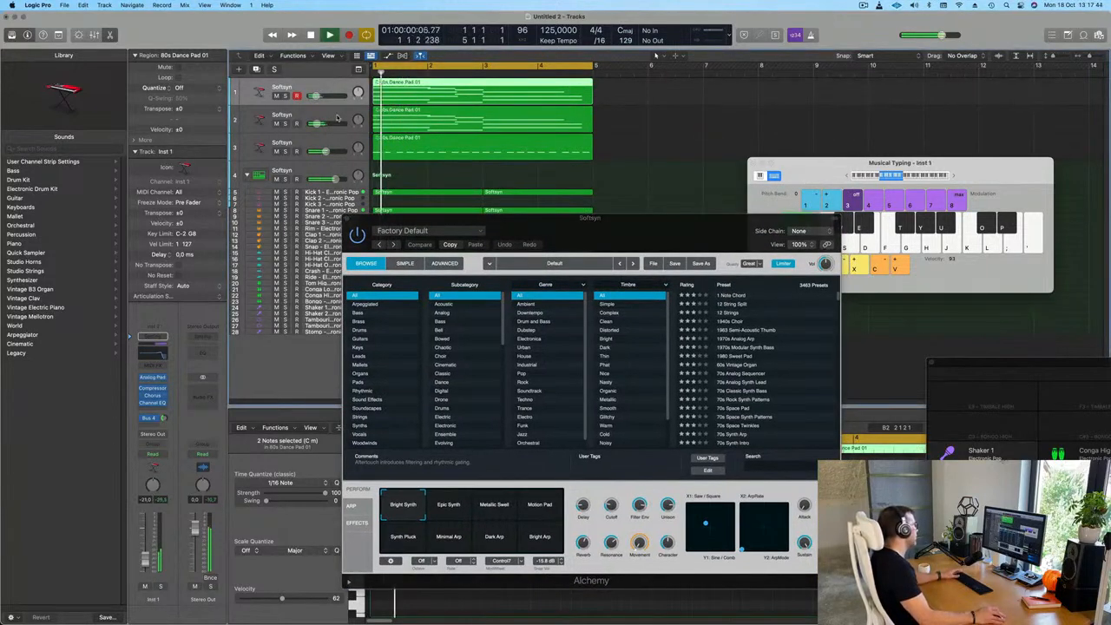
{"action": "left_click", "coordinate": [311, 116]}
{"action": "left_click", "coordinate": [275, 96]}
{"action": "key", "text": "space"}
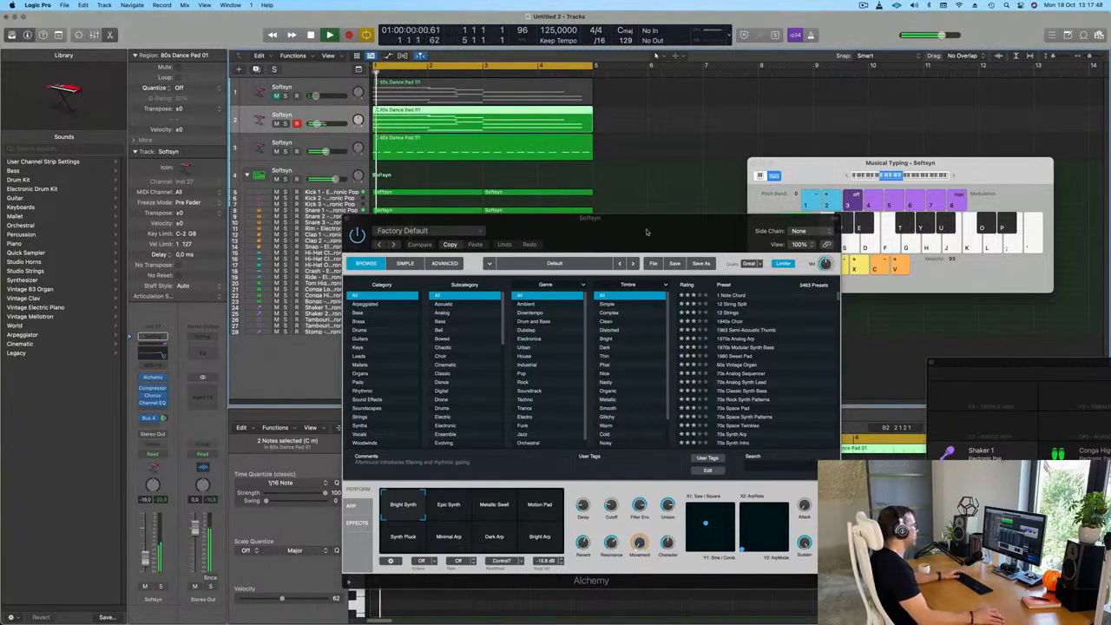
Try the Harvest Pad preset from Alchemy's Pads category and load Heavenly Vox in its place
{"action": "left_click_drag", "start_coordinate": [644, 232], "coordinate": [497, 190]}
{"action": "left_click", "coordinate": [211, 339]}
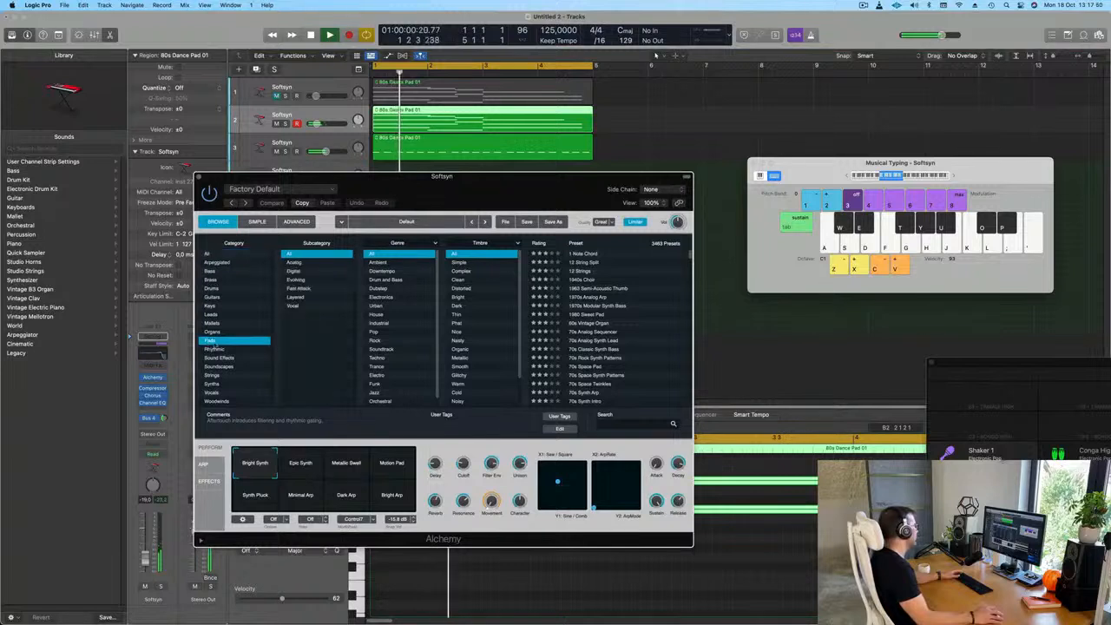
{"action": "scroll", "coordinate": [610, 314], "scroll_direction": "down", "scroll_amount": 5}
{"action": "scroll", "coordinate": [610, 314], "scroll_direction": "down", "scroll_amount": 5}
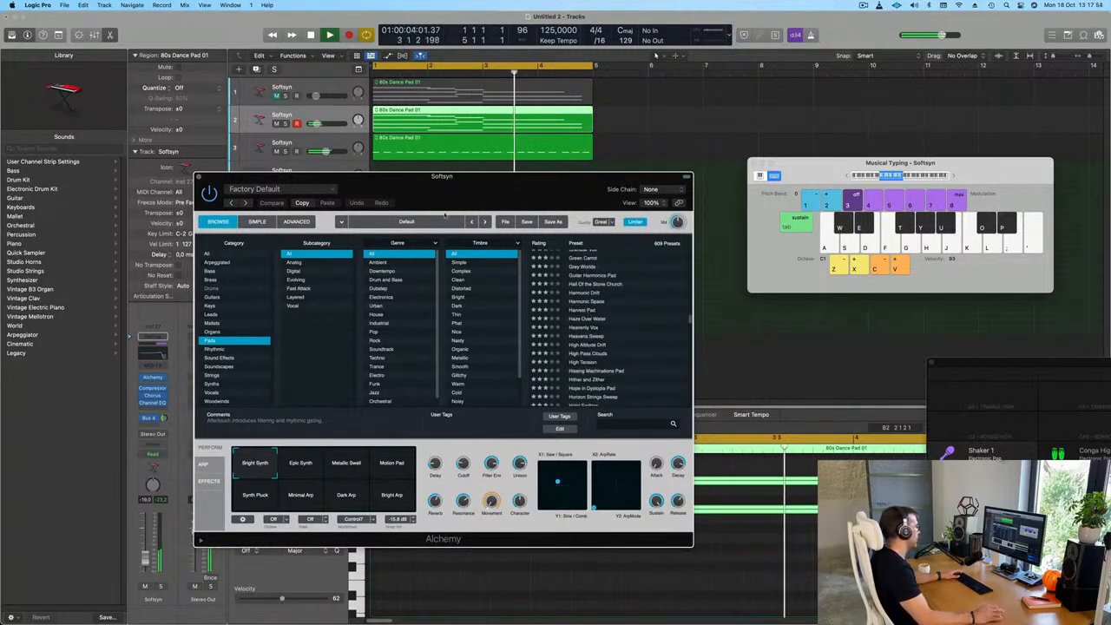
{"action": "left_click", "coordinate": [581, 309]}
{"action": "left_click_drag", "start_coordinate": [491, 182], "coordinate": [648, 213]}
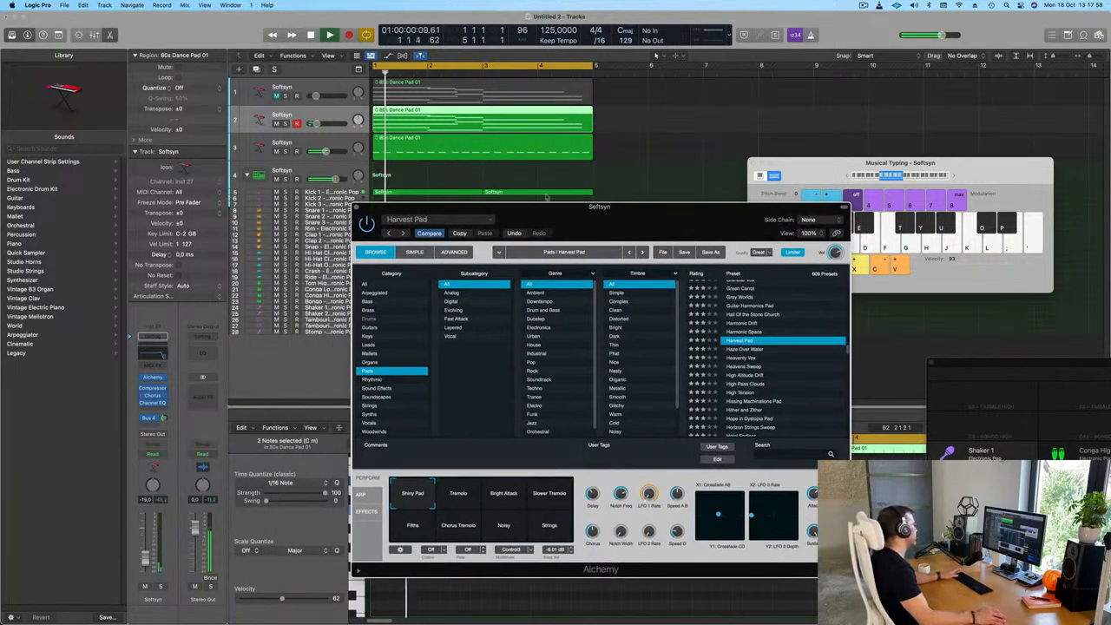
{"action": "scroll", "coordinate": [763, 317], "scroll_direction": "down", "scroll_amount": 2}
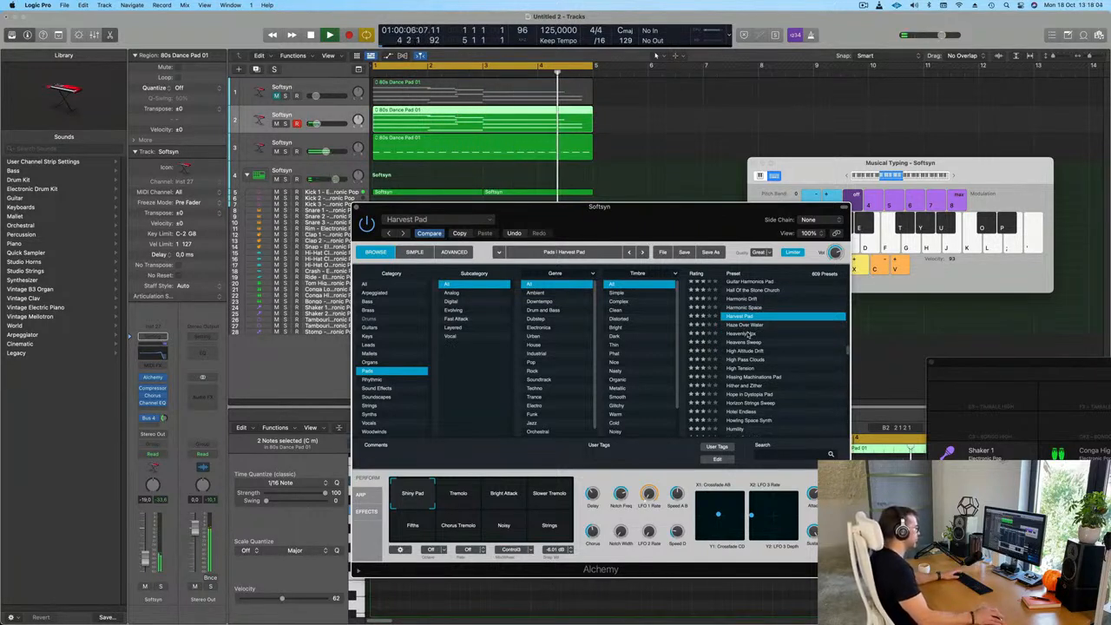
{"action": "left_click", "coordinate": [748, 334]}
{"action": "left_click_drag", "start_coordinate": [691, 220], "coordinate": [716, 201]}
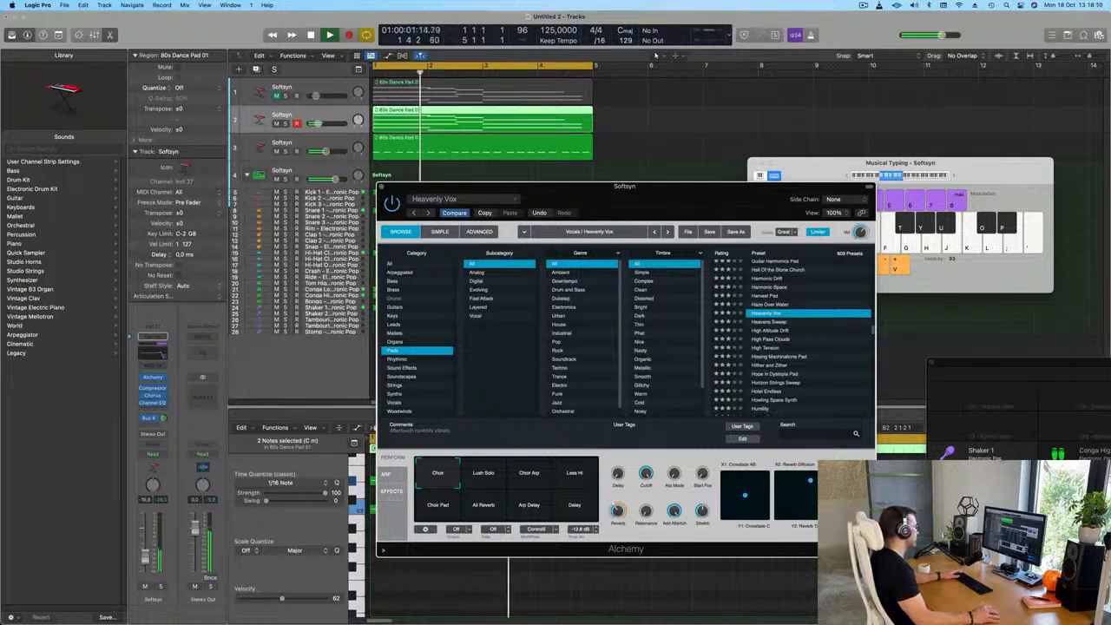
Audition the Heavenly Vox performance snapshots from Lush Solo to Delay in playback and raise the track to about -12.8 dB
{"action": "left_click", "coordinate": [485, 477]}
{"action": "left_click", "coordinate": [530, 477]}
{"action": "left_click", "coordinate": [574, 475]}
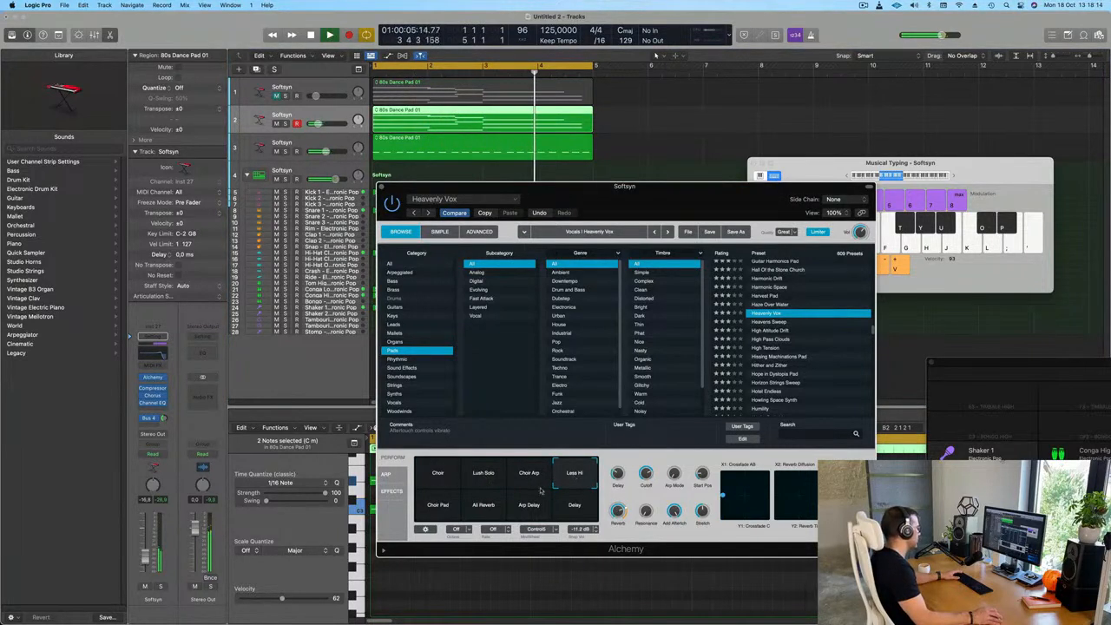
{"action": "left_click", "coordinate": [431, 510]}
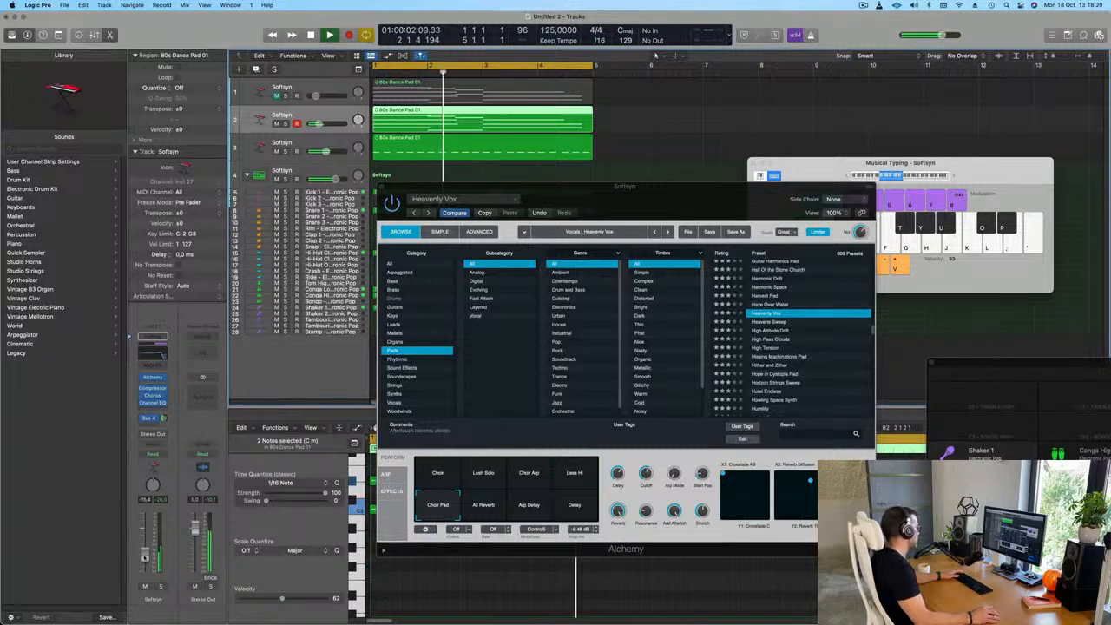
{"action": "left_click", "coordinate": [482, 508]}
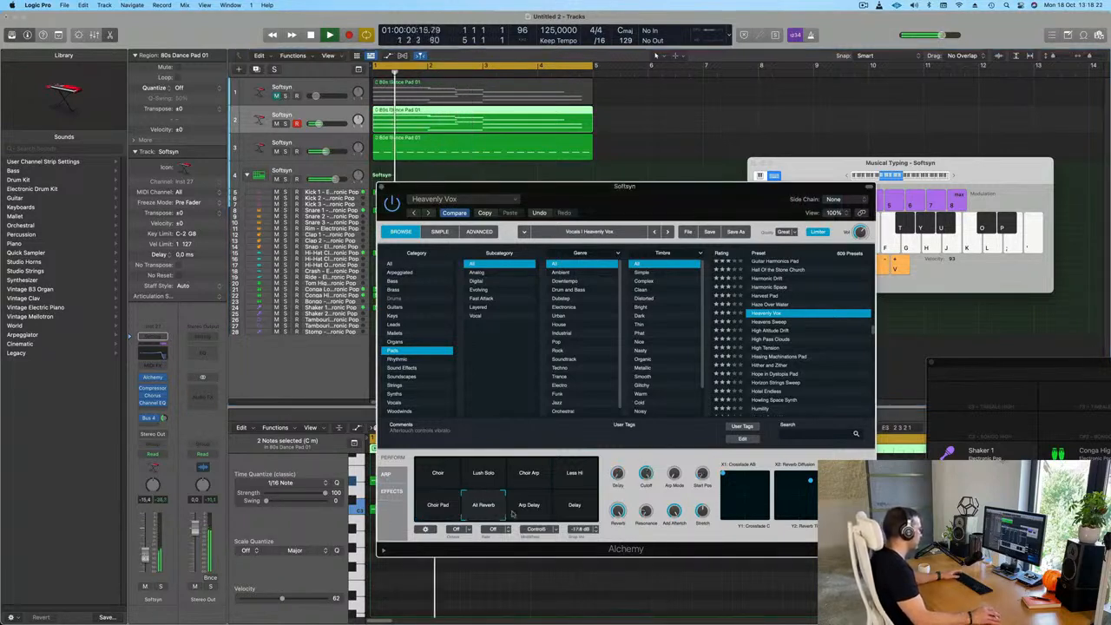
{"action": "left_click", "coordinate": [538, 510]}
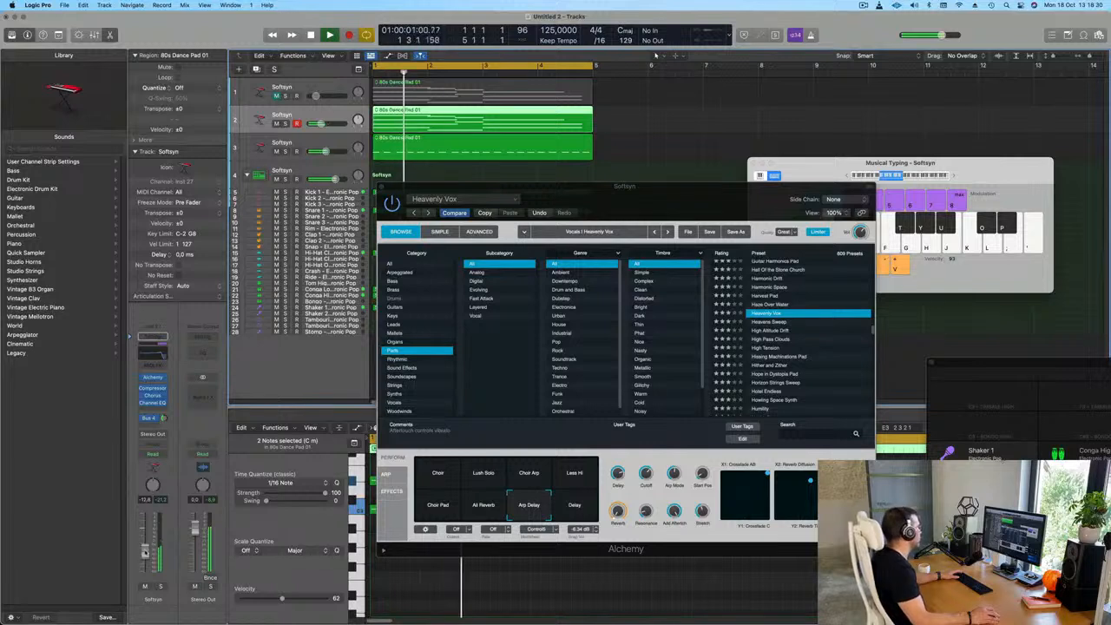
{"action": "mouse_move", "coordinate": [522, 510]}
{"action": "left_mouse_down"}
{"action": "mouse_move", "coordinate": [499, 512]}
{"action": "mouse_move", "coordinate": [519, 494]}
{"action": "mouse_move", "coordinate": [538, 495]}
{"action": "left_mouse_up"}
{"action": "left_click", "coordinate": [438, 514]}
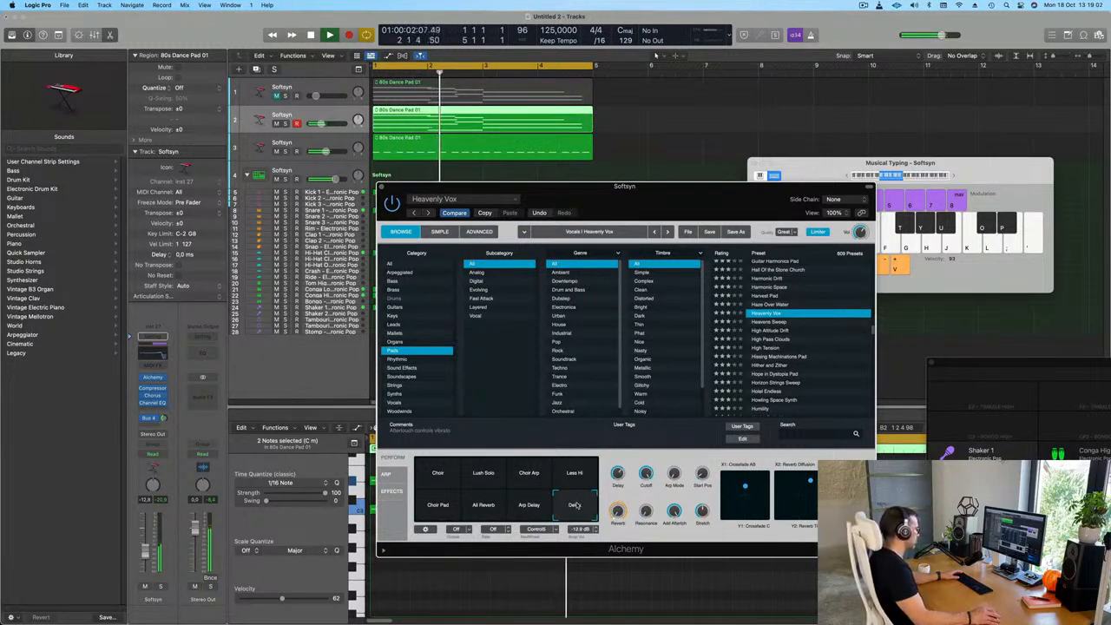
Choose the Arp Delay snapshot for Heavenly Vox and set the track's Bus 4 reverb send to about -4.3 dB
{"action": "left_click", "coordinate": [530, 506]}
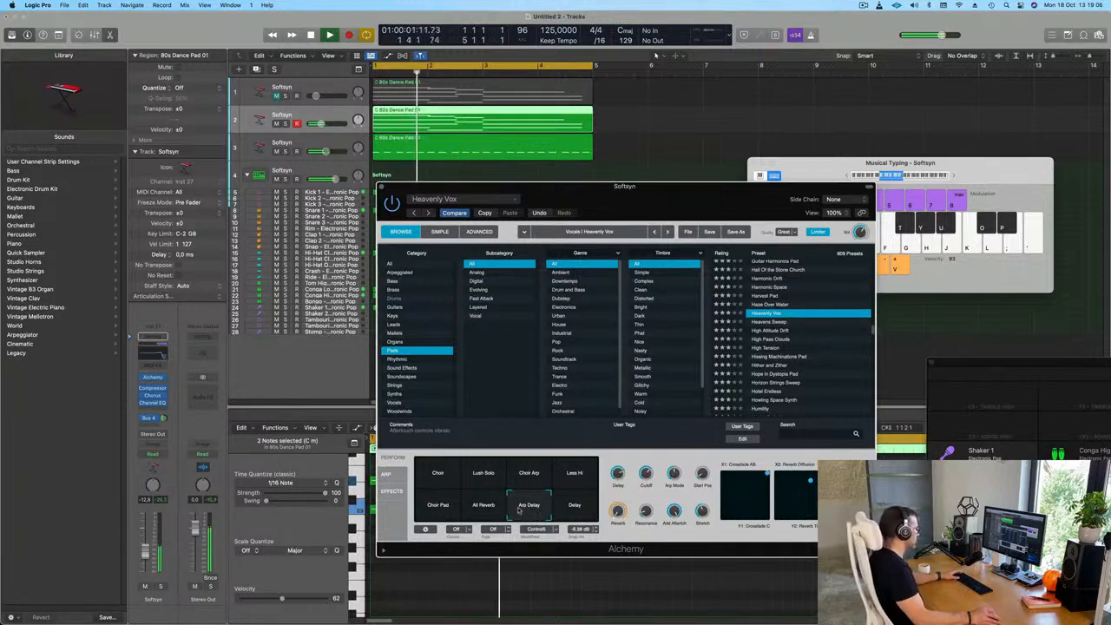
{"action": "left_click", "coordinate": [164, 420]}
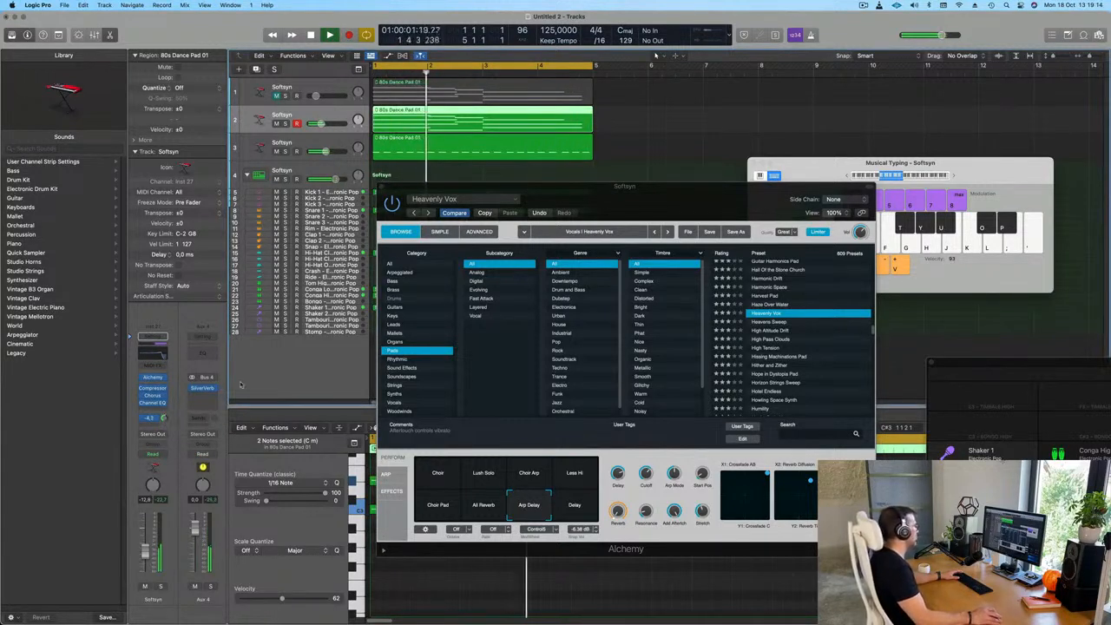
{"action": "left_click_drag", "start_coordinate": [684, 199], "coordinate": [657, 212]}
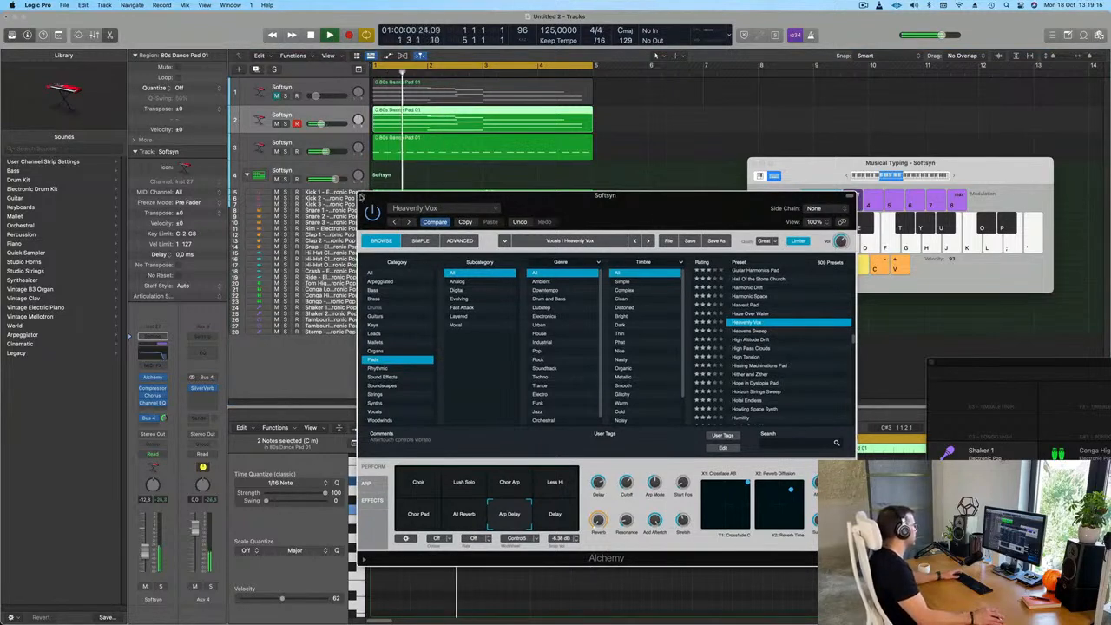
Try all notes of the Alchemy track's pad region an octave lower in playback and transpose them back up an octave
{"action": "left_click", "coordinate": [655, 99]}
{"action": "left_click", "coordinate": [511, 113]}
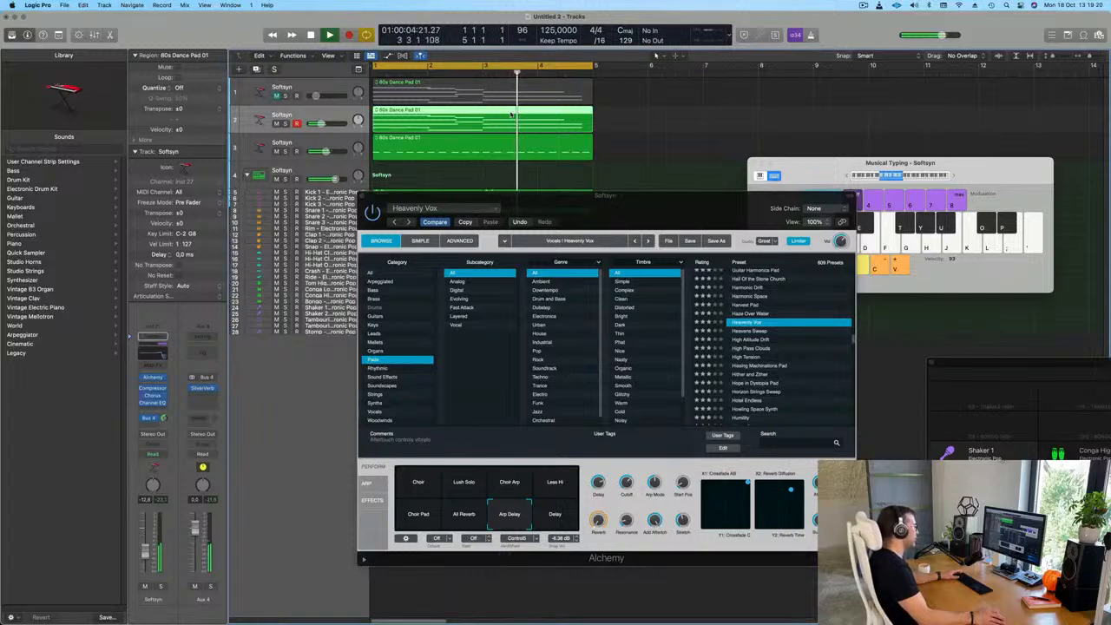
{"action": "double_click", "coordinate": [511, 114]}
{"action": "left_click_drag", "start_coordinate": [438, 371], "coordinate": [897, 347]}
{"action": "left_click", "coordinate": [497, 568]}
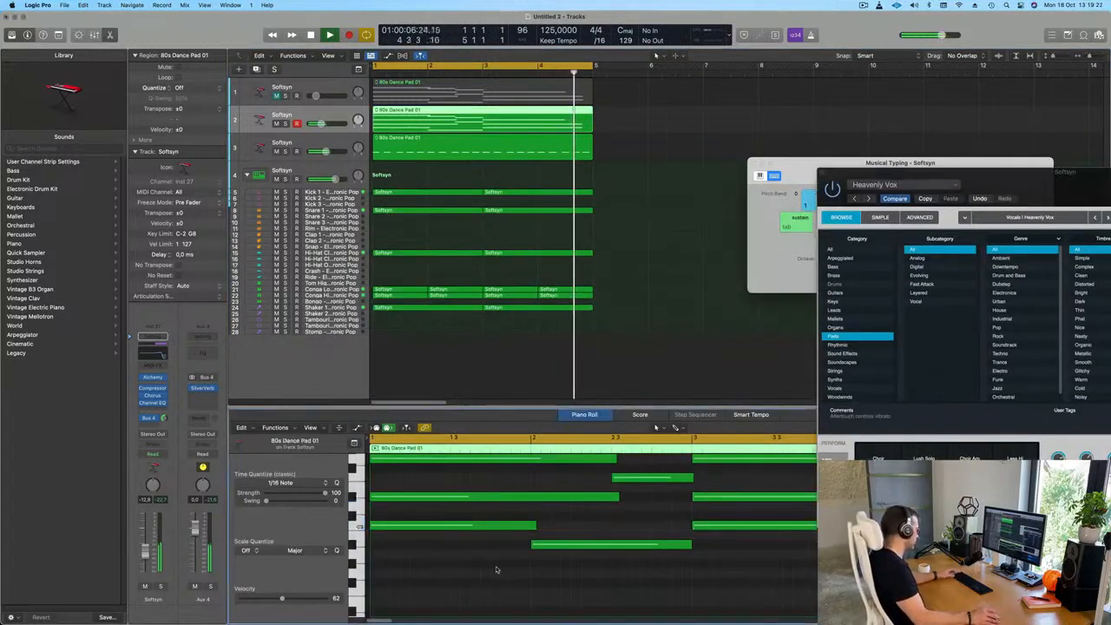
{"action": "key", "text": "super+a"}
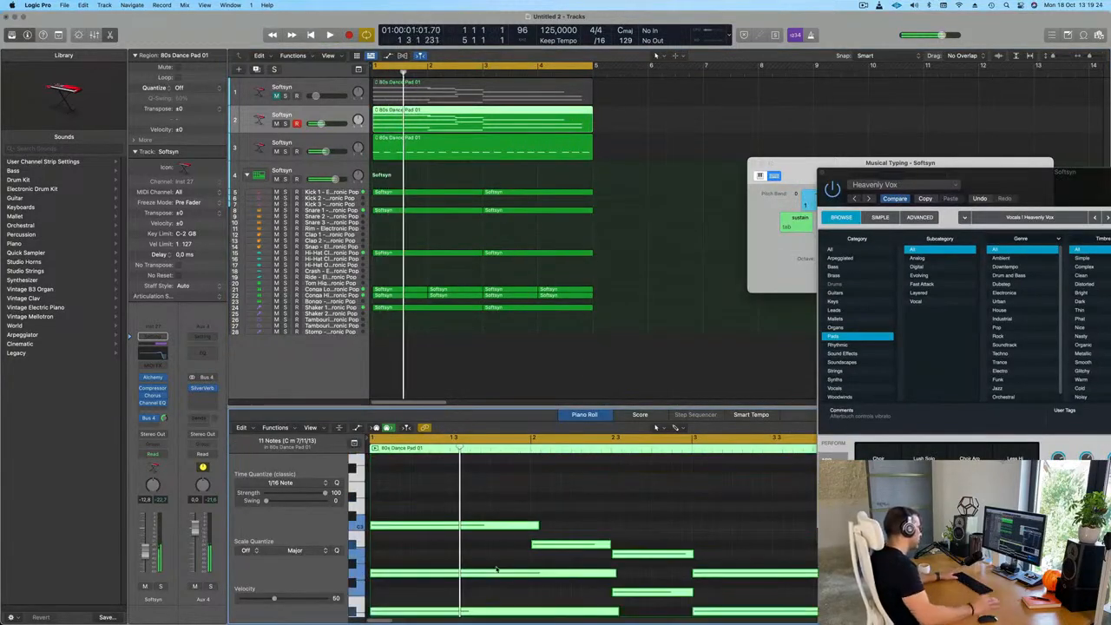
{"action": "left_click_drag", "start_coordinate": [991, 178], "coordinate": [794, 72]}
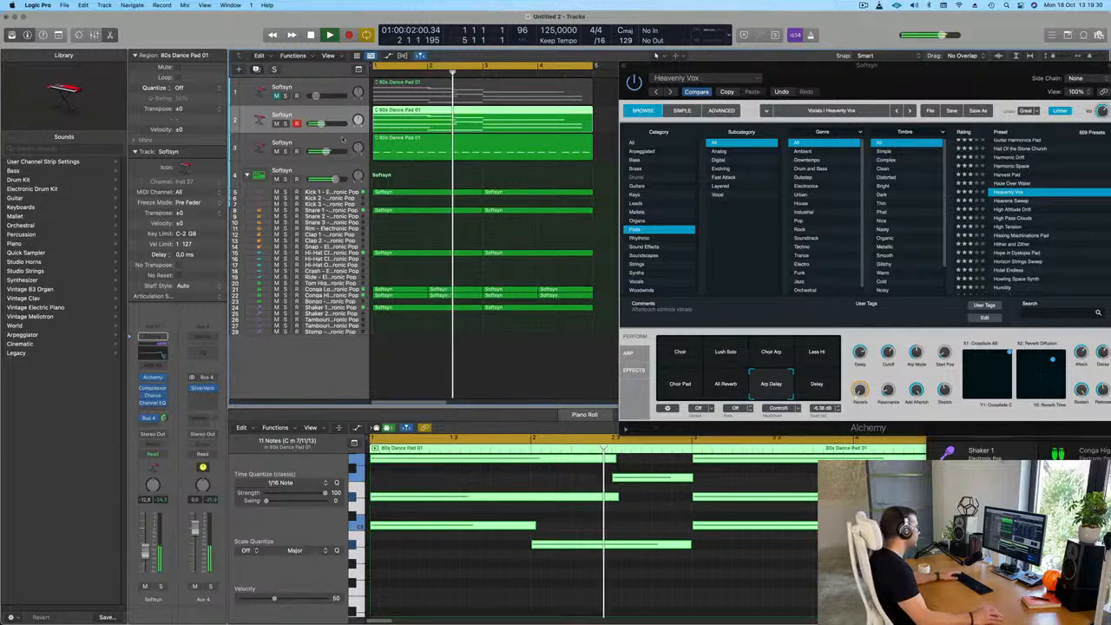
Duplicate the Alchemy track with its settings and place a copy of the 80s Dance Pad 01 region on both Alchemy tracks
{"action": "key", "text": "super+d"}
{"action": "left_click_drag", "start_coordinate": [451, 123], "coordinate": [451, 149]}
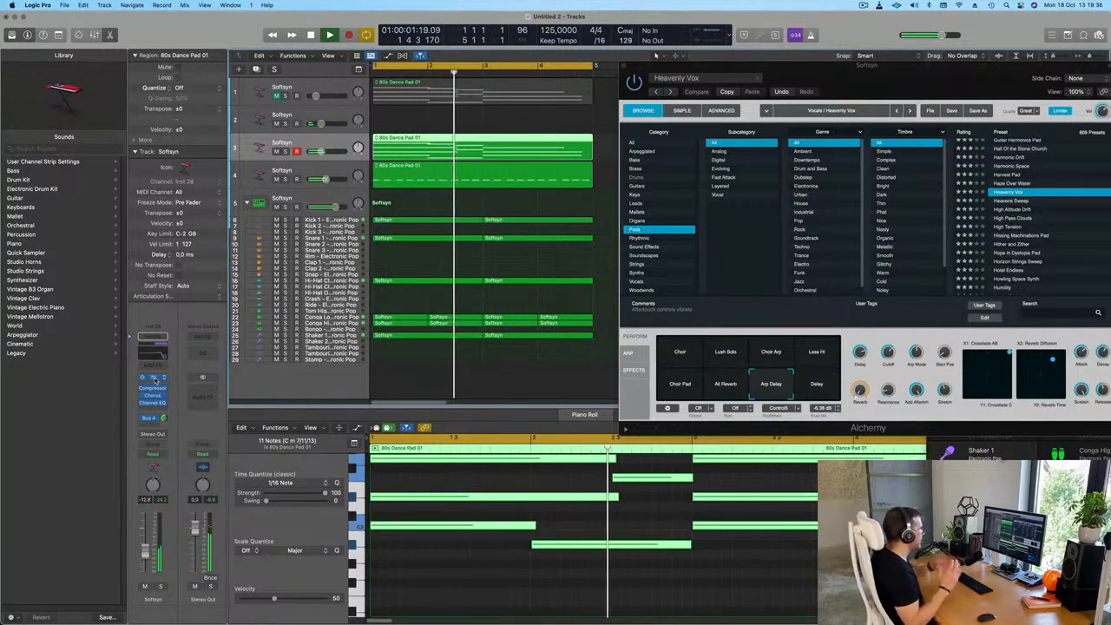
{"action": "left_click", "coordinate": [155, 378]}
{"action": "left_click_drag", "start_coordinate": [529, 131], "coordinate": [469, 385]}
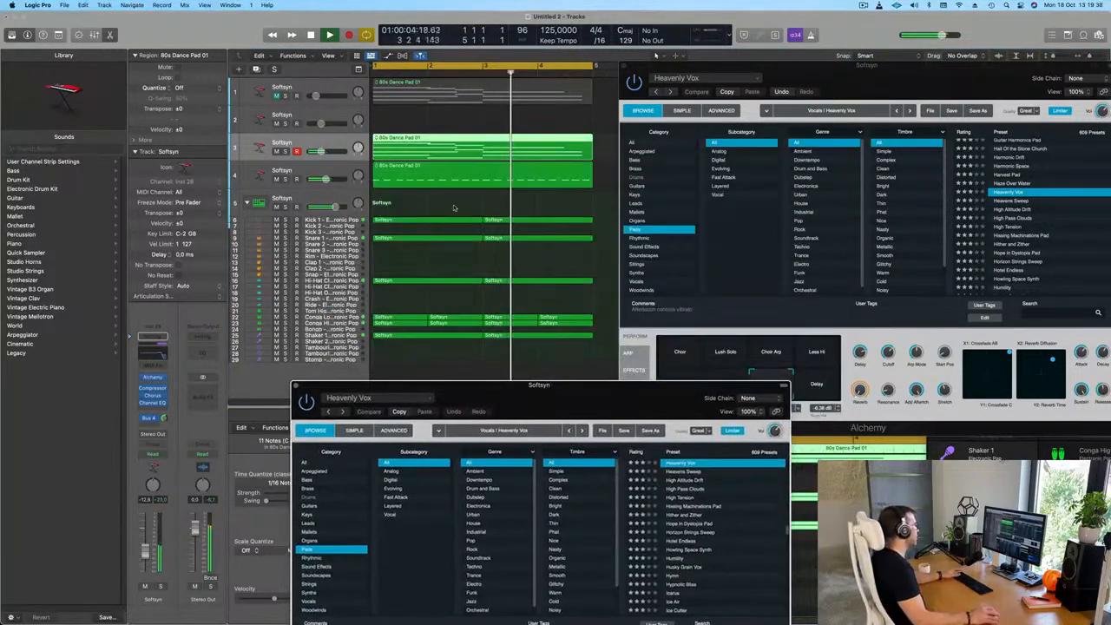
{"action": "key", "text": "Return"}
{"action": "mouse_move", "coordinate": [437, 141]}
{"action": "left_mouse_down"}
{"action": "mouse_move", "coordinate": [434, 117]}
{"action": "mouse_move", "coordinate": [416, 148]}
{"action": "left_mouse_up"}
Switch Heavenly Vox on the new third track to the Choir Pad snapshot
{"action": "left_click", "coordinate": [335, 116]}
{"action": "left_click", "coordinate": [308, 140]}
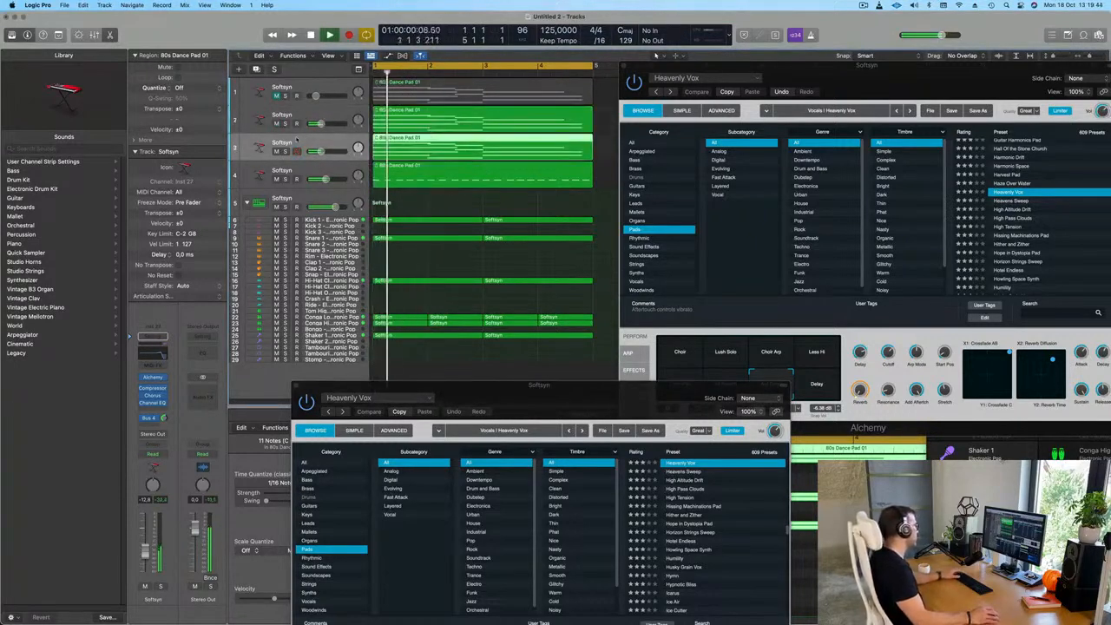
{"action": "left_click", "coordinate": [156, 379]}
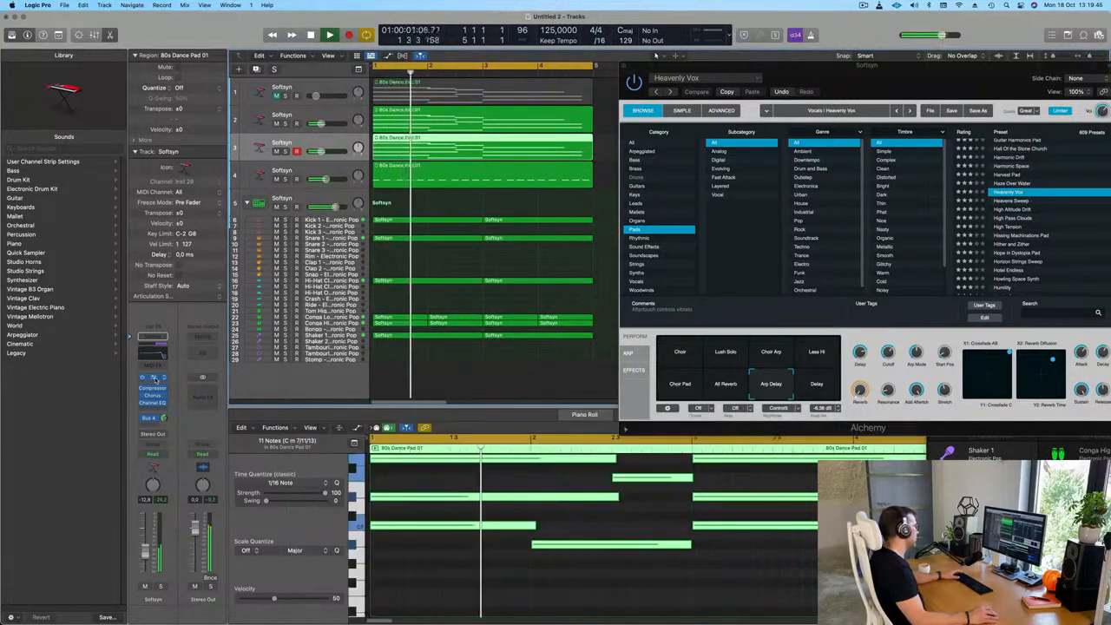
{"action": "left_click_drag", "start_coordinate": [509, 396], "coordinate": [647, 224]}
{"action": "left_click", "coordinate": [487, 541]}
Transpose all notes of the third track's pad region down one octave
{"action": "left_click_drag", "start_coordinate": [512, 214], "coordinate": [531, 182]}
{"action": "double_click", "coordinate": [499, 139]}
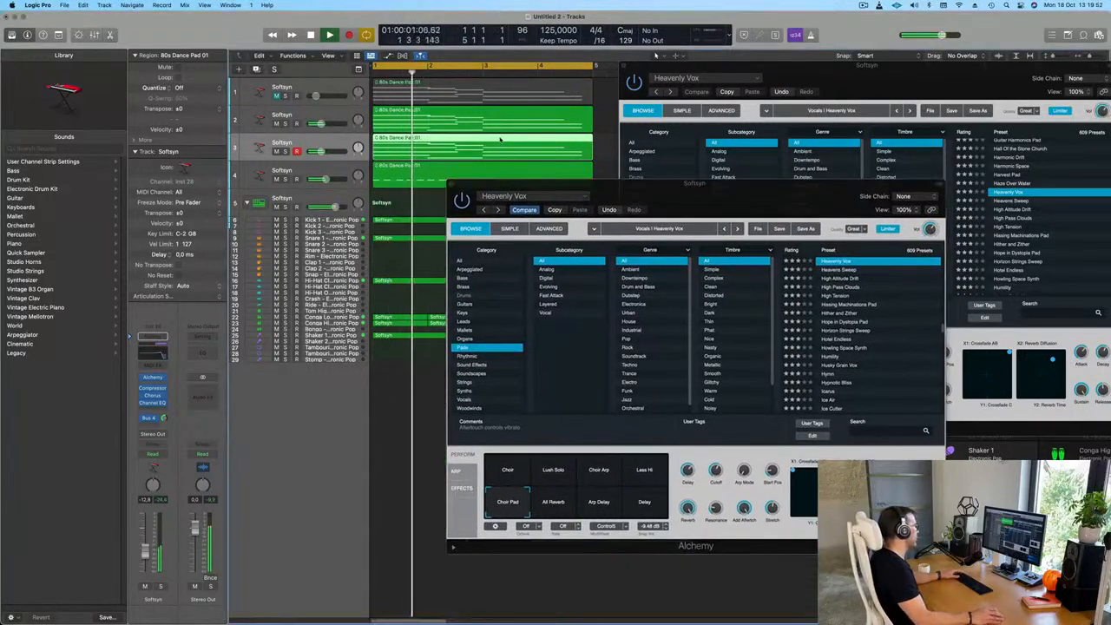
{"action": "double_click", "coordinate": [499, 139]}
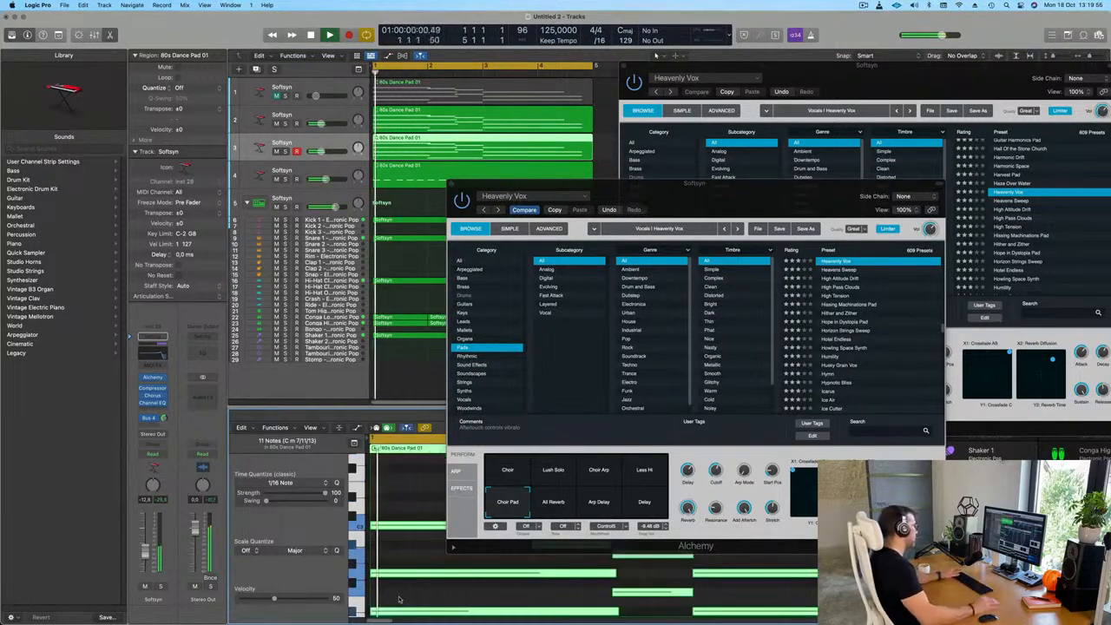
{"action": "left_click_drag", "start_coordinate": [746, 195], "coordinate": [840, 161]}
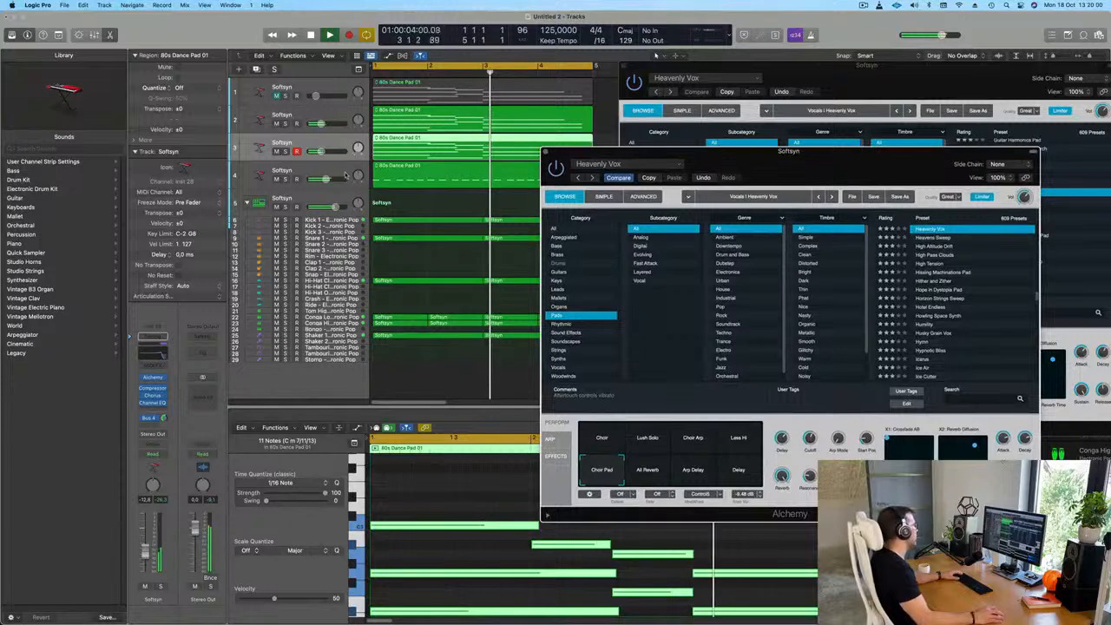
Load the Horizon Strings Sweep pad preset in the third track's Alchemy and close both open Alchemy windows
{"action": "key", "text": "space"}
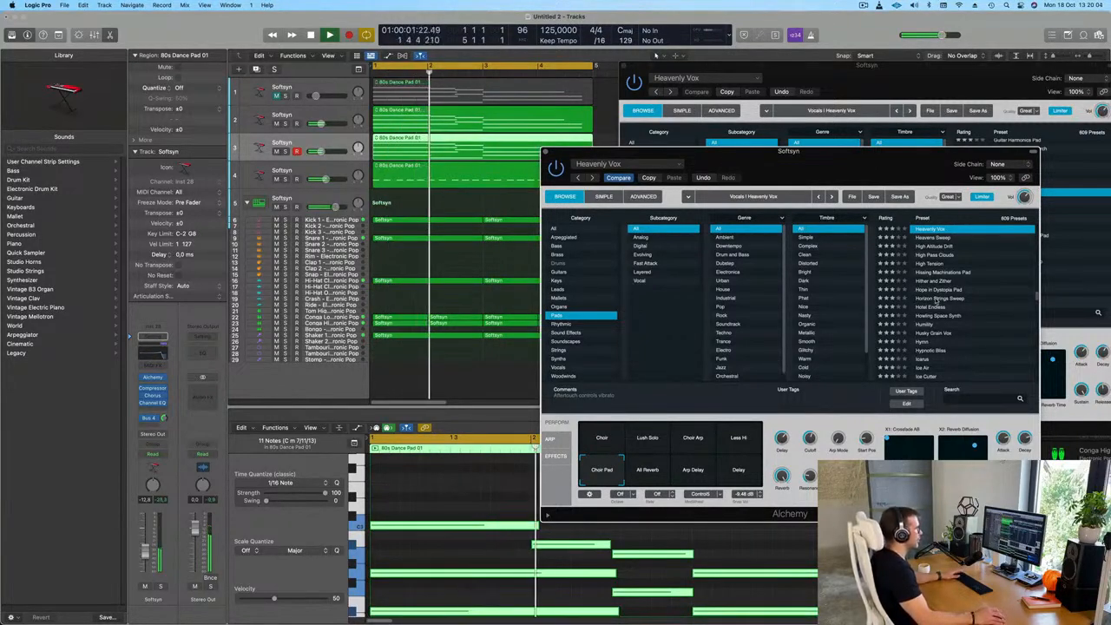
{"action": "left_click", "coordinate": [940, 298]}
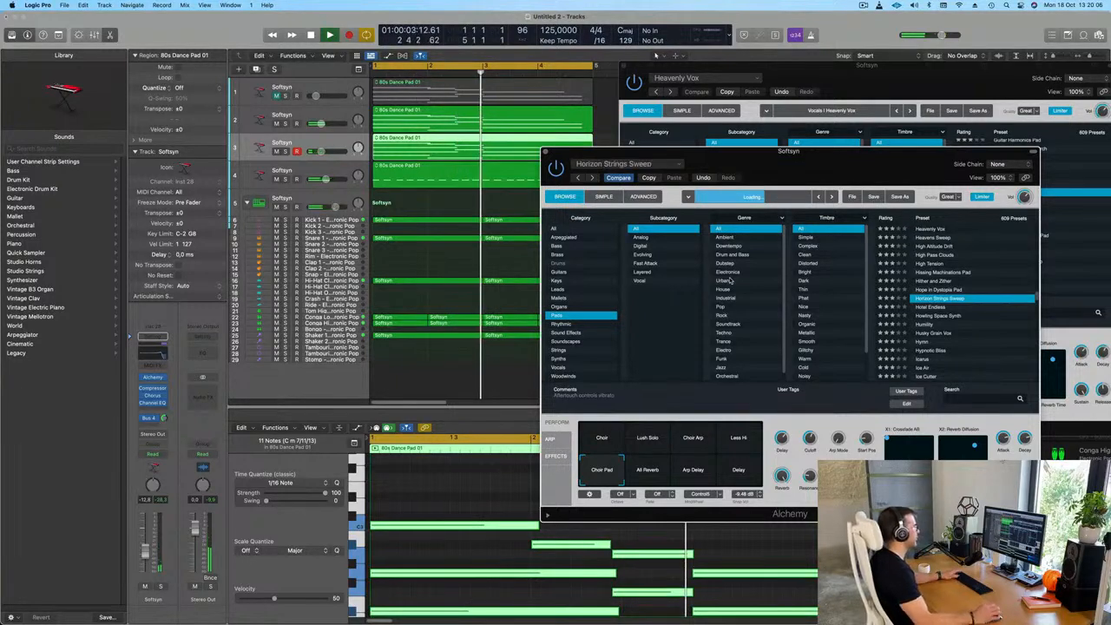
{"action": "left_click_drag", "start_coordinate": [694, 152], "coordinate": [662, 131]}
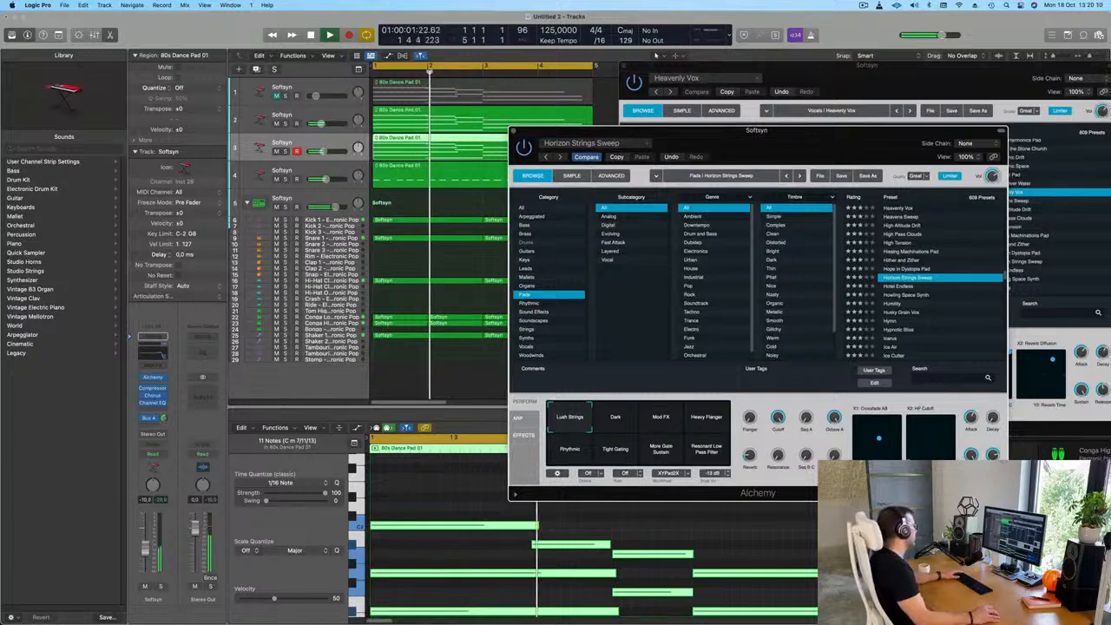
{"action": "left_click_drag", "start_coordinate": [763, 132], "coordinate": [638, 223]}
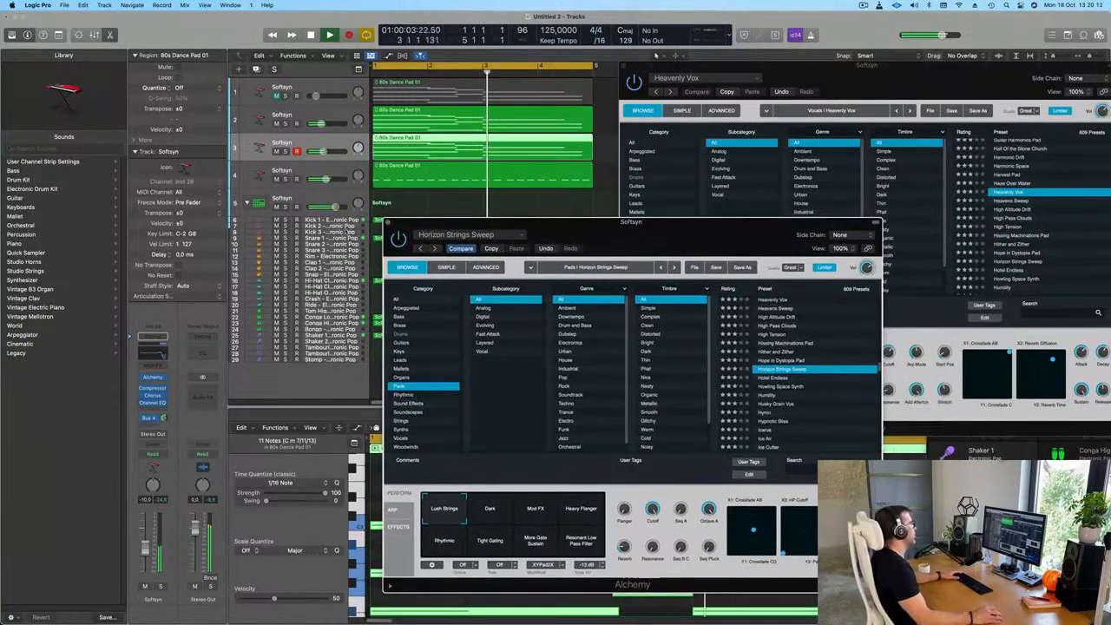
{"action": "left_click", "coordinate": [389, 223]}
{"action": "left_click", "coordinate": [389, 225]}
{"action": "left_click_drag", "start_coordinate": [694, 67], "coordinate": [543, 149]}
{"action": "left_click", "coordinate": [473, 149]}
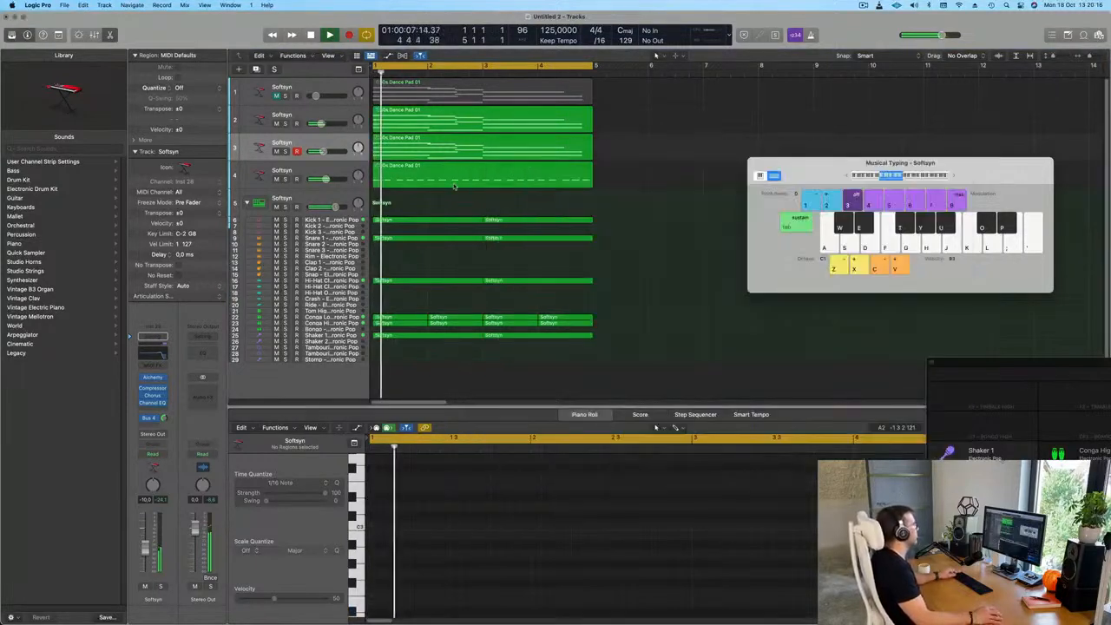
Repeat all regions of the four-bar loop three times so the arrangement fills 16 bars
{"action": "scroll", "coordinate": [456, 194], "scroll_direction": "left", "scroll_amount": 5}
{"action": "key", "text": "super+a"}
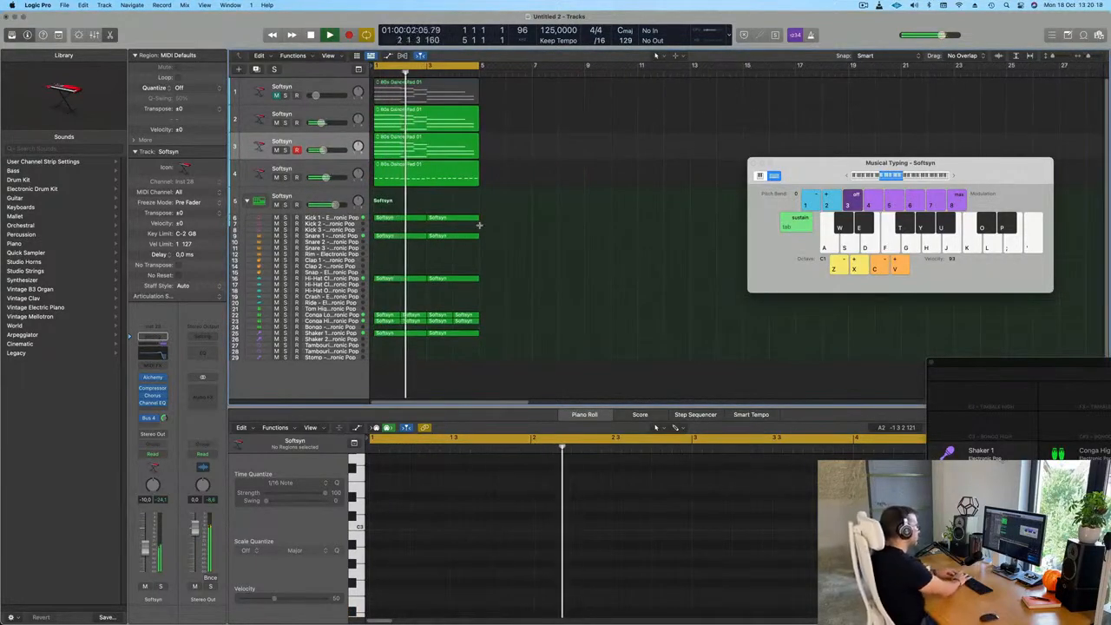
{"action": "key", "text": "super+r"}
{"action": "key", "text": "super+r"}
{"action": "key", "text": "super+r"}
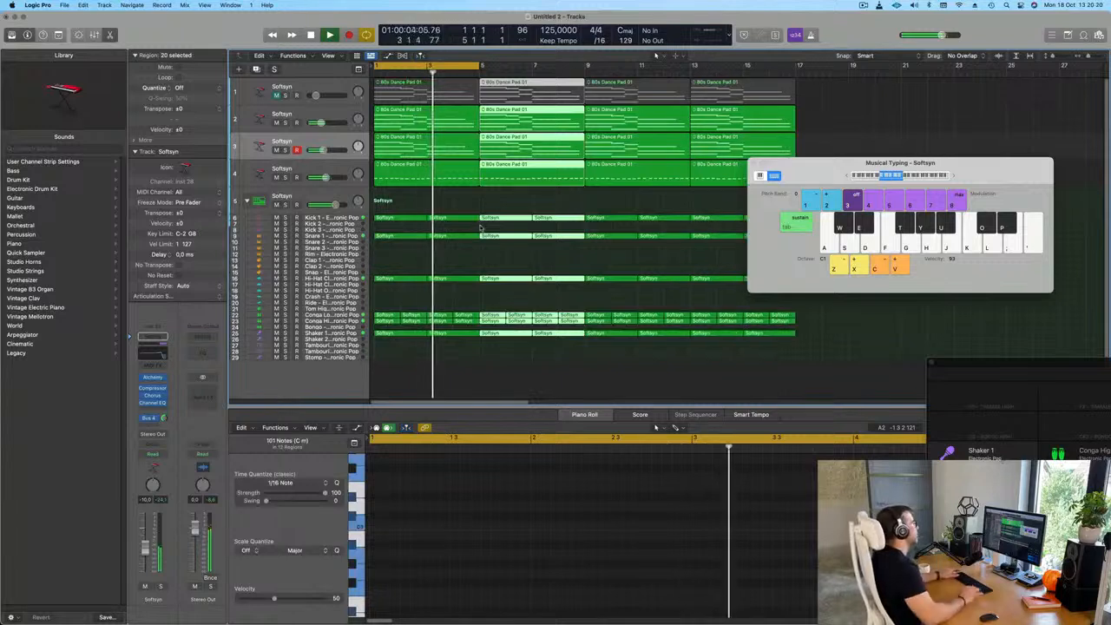
{"action": "left_click", "coordinate": [561, 206]}
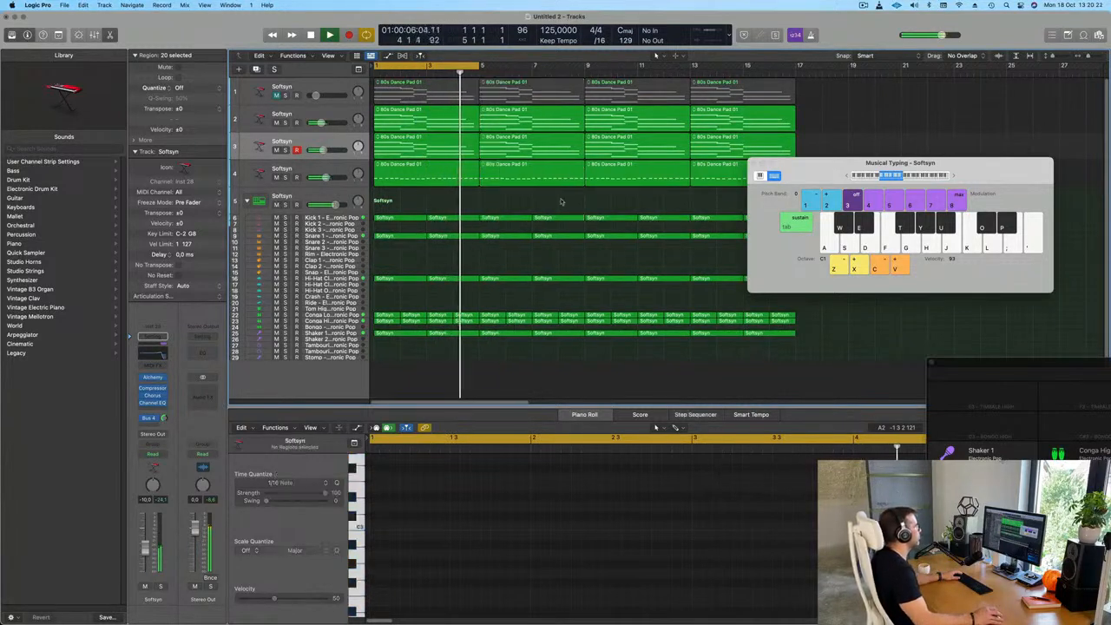
Extend the cycle range to bar 17 and move the Musical Typing window down, clear of the melodic tracks
{"action": "left_click_drag", "start_coordinate": [479, 67], "coordinate": [795, 90]}
{"action": "left_click_drag", "start_coordinate": [826, 175], "coordinate": [828, 265]}
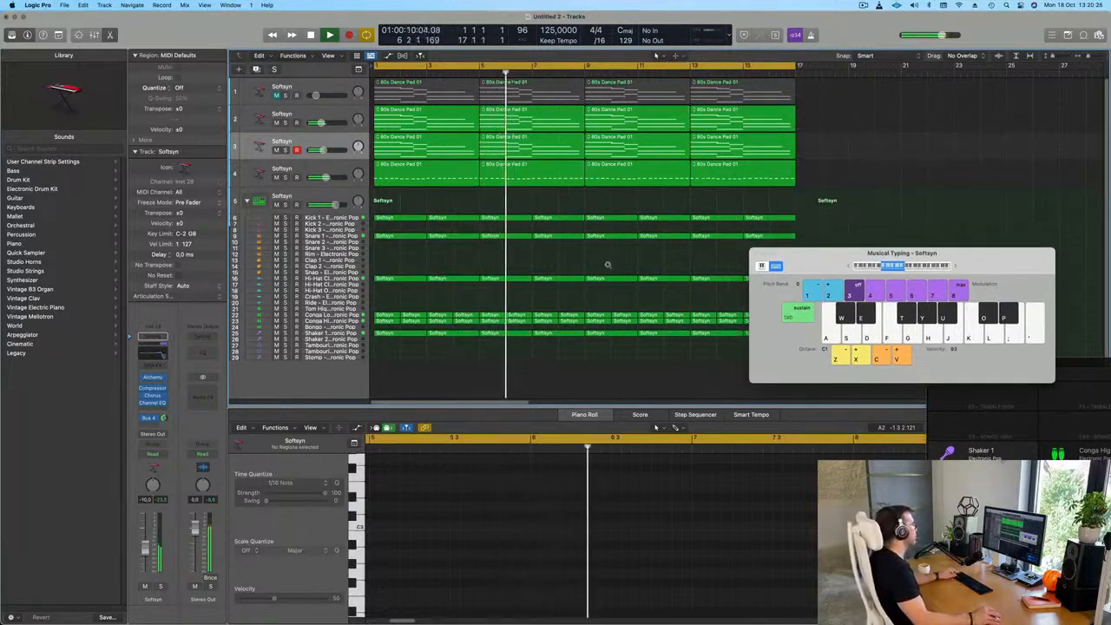
{"action": "key", "text": "super+Left"}
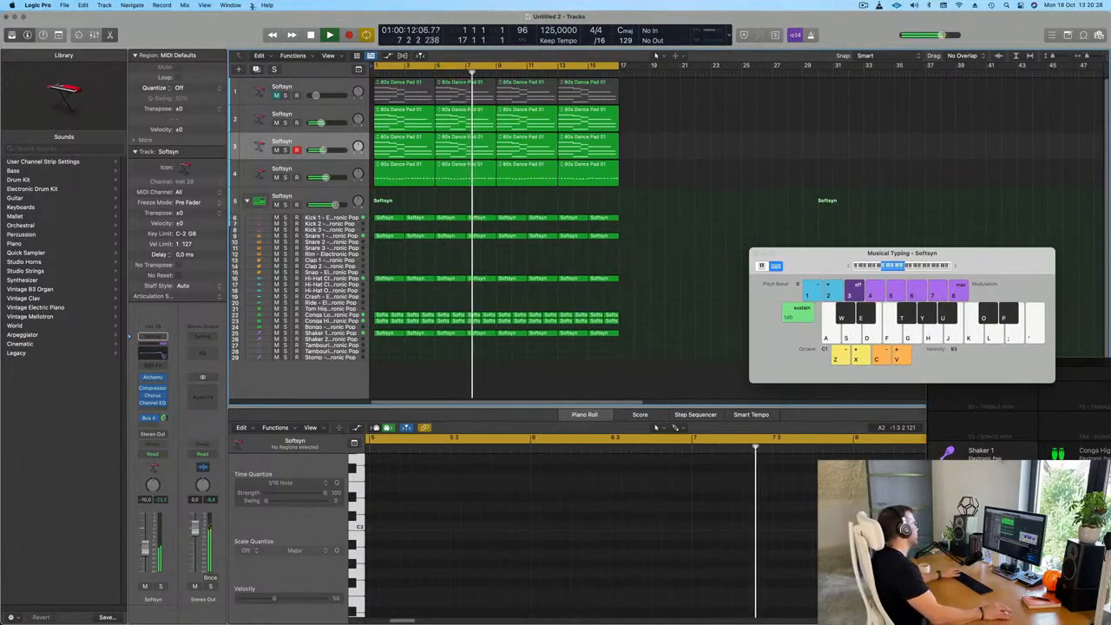
Select the Kick 1 track, show the toolbar and turn on Track Zoom so the selected track is enlarged
{"action": "left_click", "coordinate": [328, 168]}
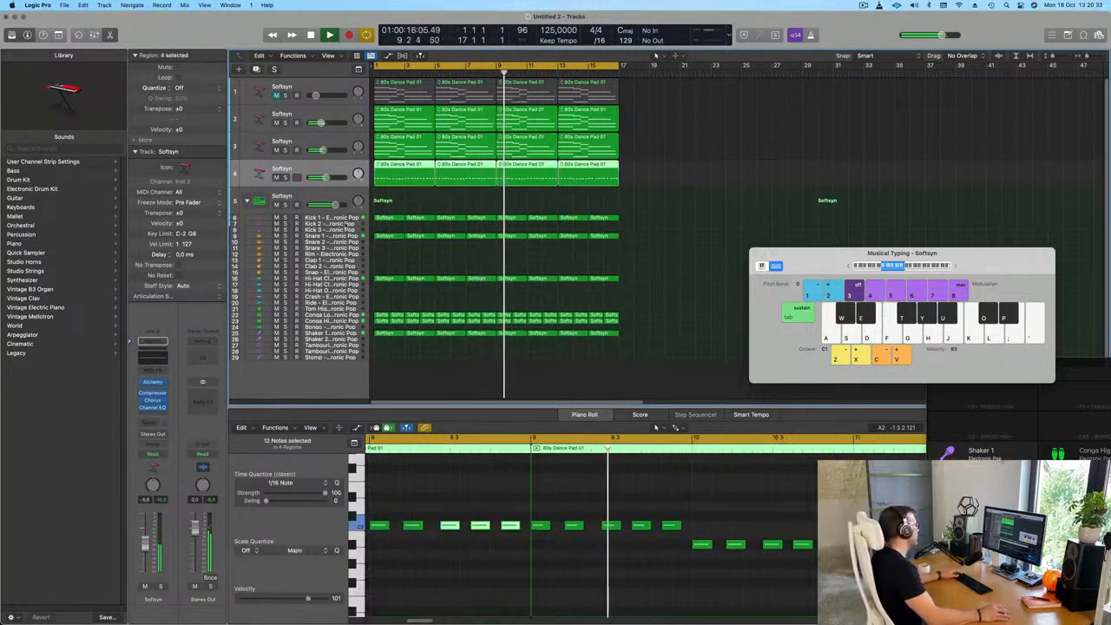
{"action": "left_click", "coordinate": [347, 217]}
{"action": "key", "text": "Return"}
{"action": "key", "text": "space"}
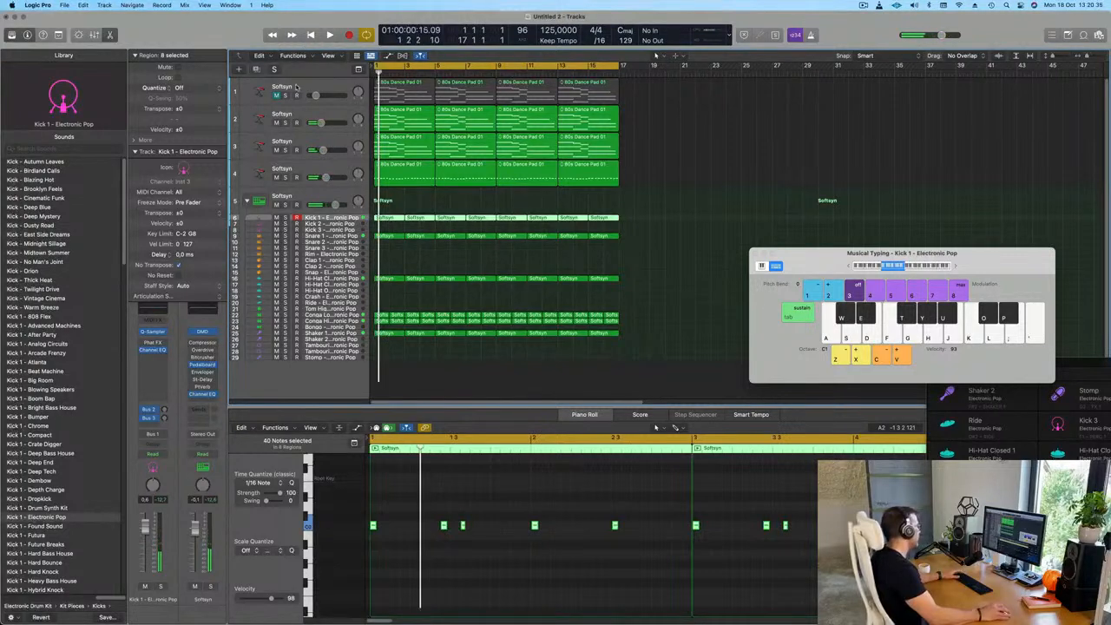
{"action": "key", "text": "ctrl+alt+super+t"}
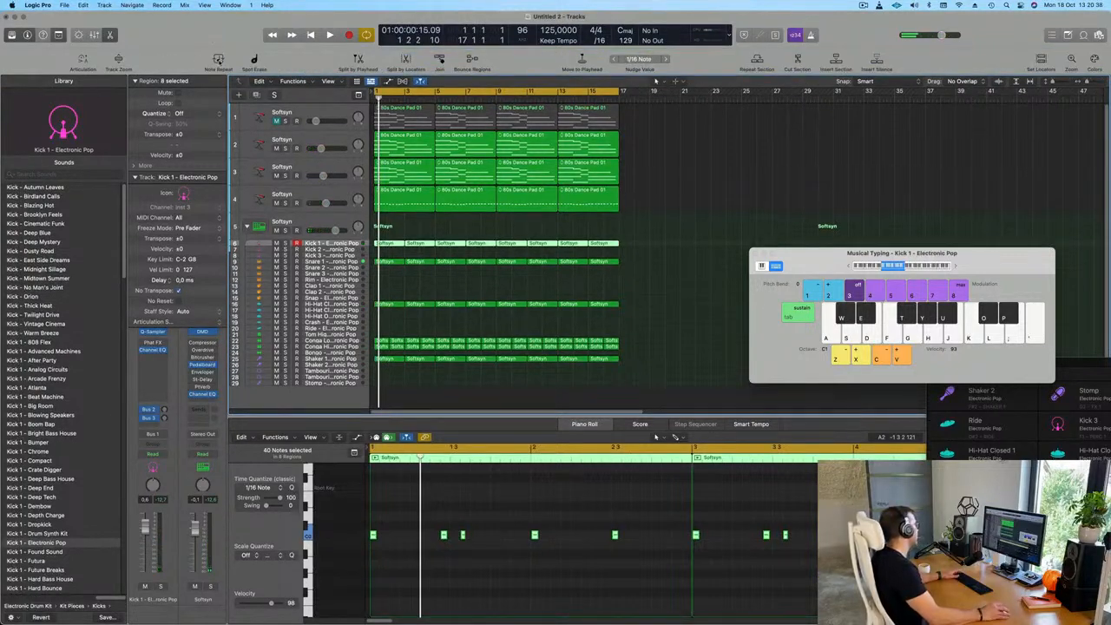
{"action": "left_click", "coordinate": [118, 60]}
{"action": "key", "text": "space"}
{"action": "key", "text": "super+Right"}
{"action": "key", "text": "super+Right"}
{"action": "key", "text": "super+Right"}
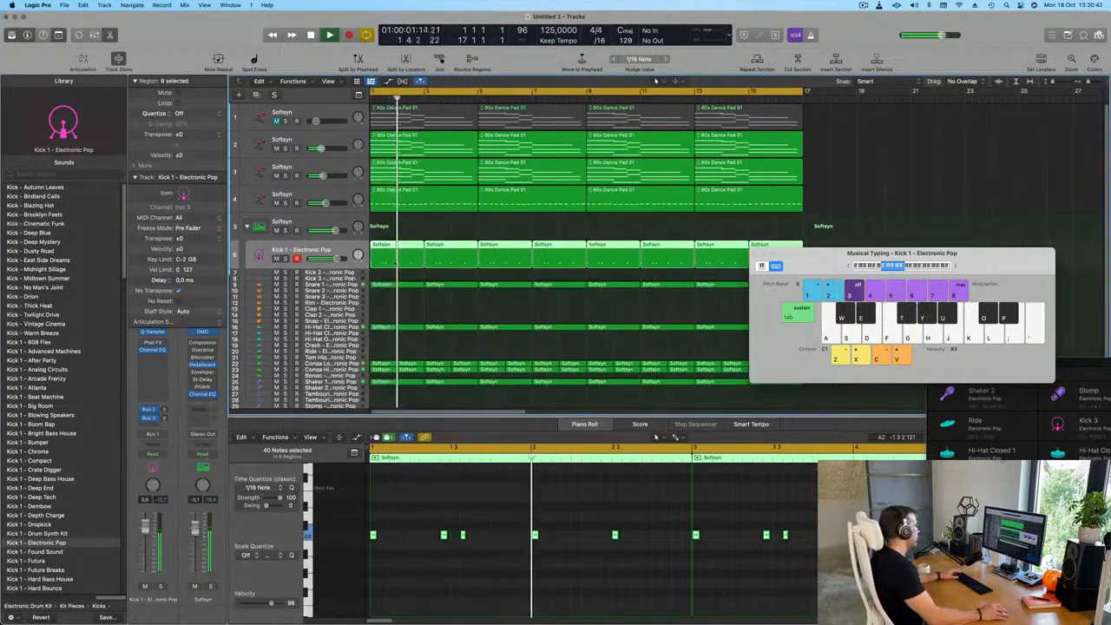
Copy the first Kick 1 region onto the Kick 2 track at bar 1 and play it from the start
{"action": "left_click", "coordinate": [381, 273]}
{"action": "key", "text": "super+Up"}
{"action": "key", "text": "super+Up"}
{"action": "key", "text": "super+Up"}
{"action": "left_click", "coordinate": [398, 138]}
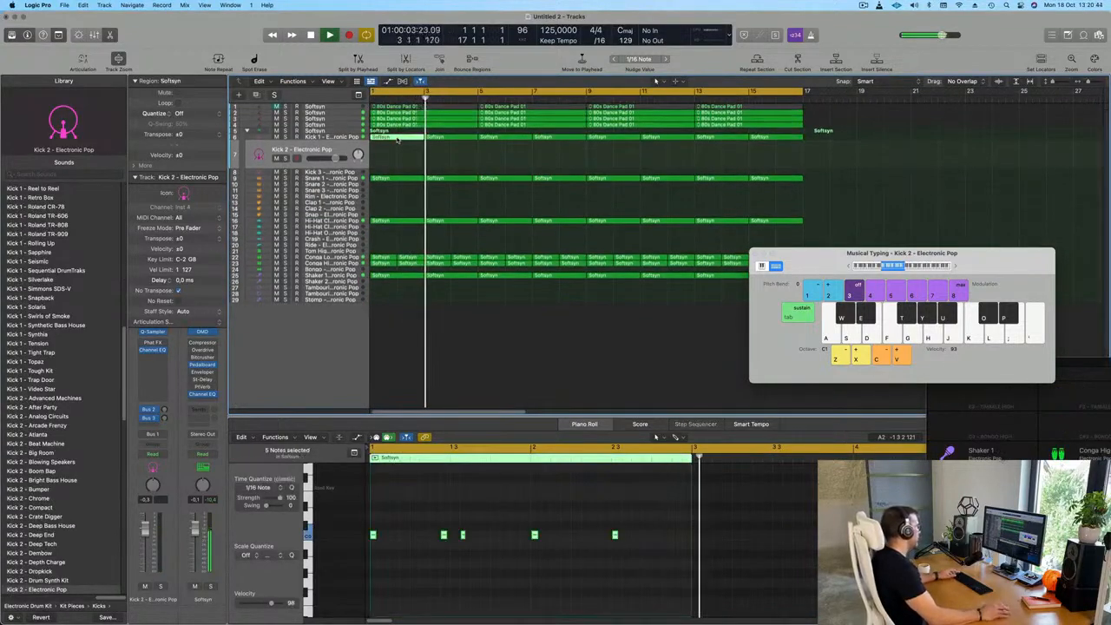
{"action": "left_click_drag", "start_coordinate": [398, 138], "coordinate": [399, 157]}
{"action": "key", "text": "Return"}
{"action": "key", "text": "space"}
{"action": "key", "text": "space"}
{"action": "key", "text": "space"}
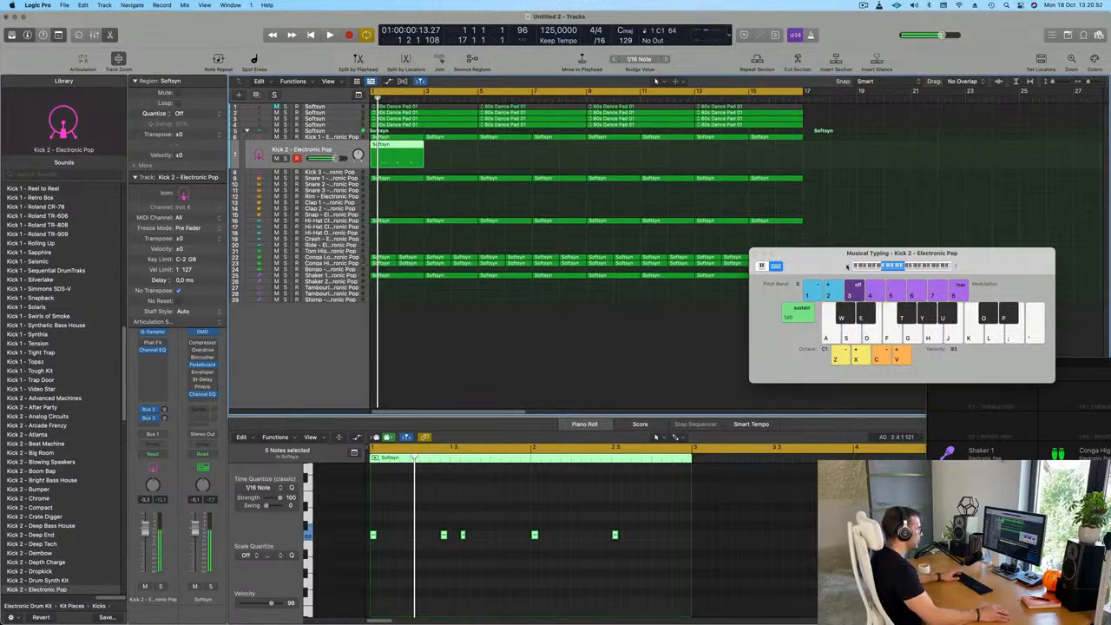
{"action": "key", "text": "space"}
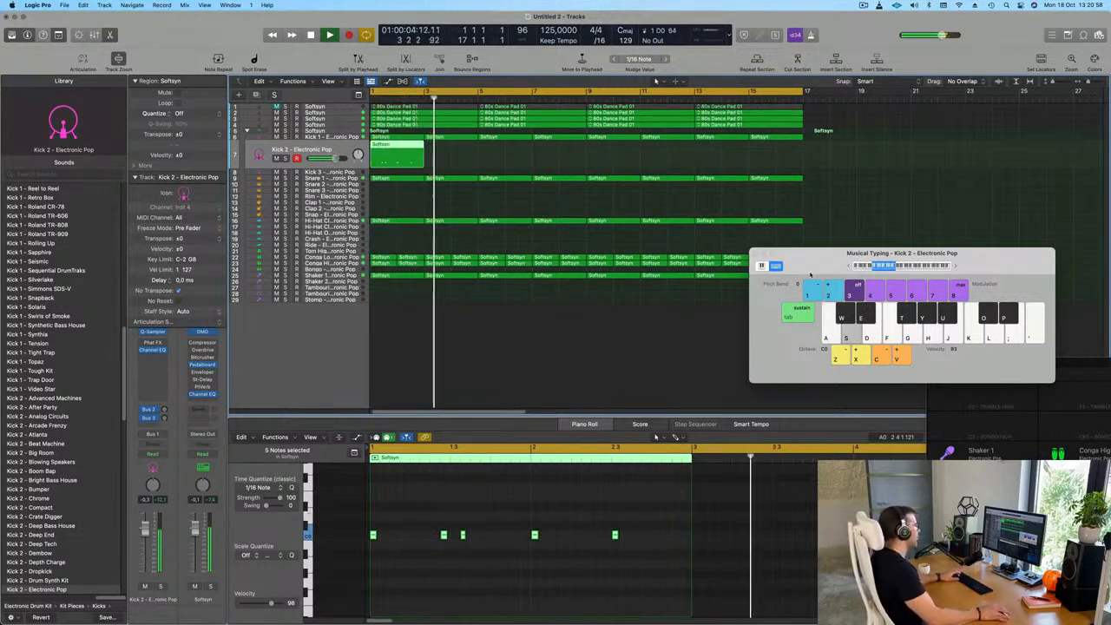
Audition the Kick 3 sound by playing notes in different octaves with Musical Typing
{"action": "left_click", "coordinate": [343, 173]}
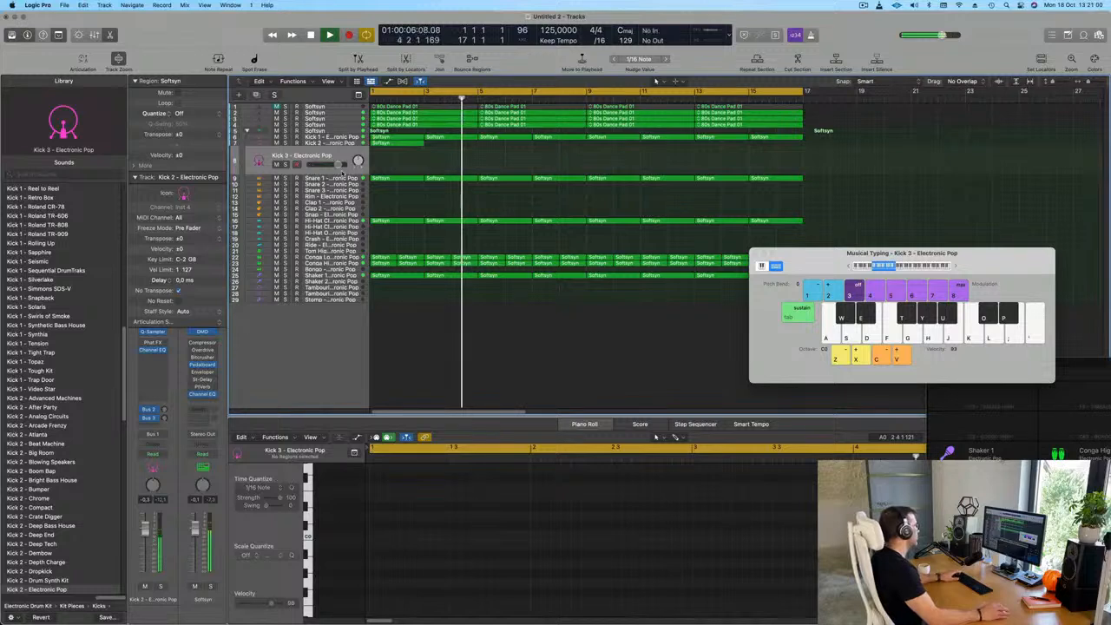
{"action": "key", "text": "a"}
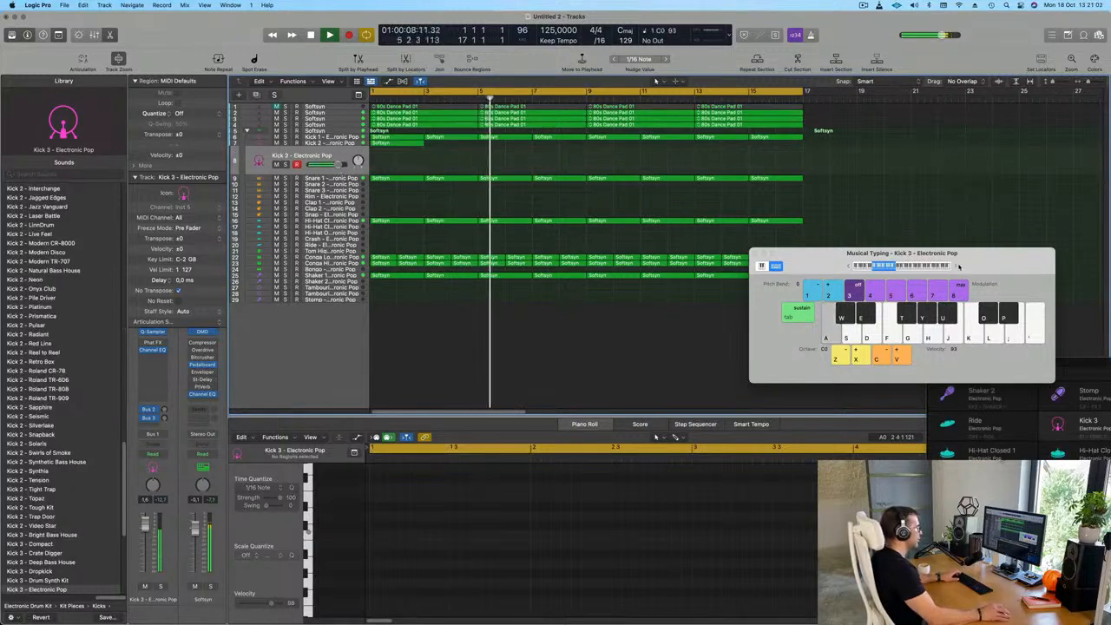
{"action": "left_click", "coordinate": [955, 266]}
{"action": "key", "text": "a"}
{"action": "left_click", "coordinate": [955, 266]}
{"action": "key", "text": "a"}
{"action": "key", "text": "a"}
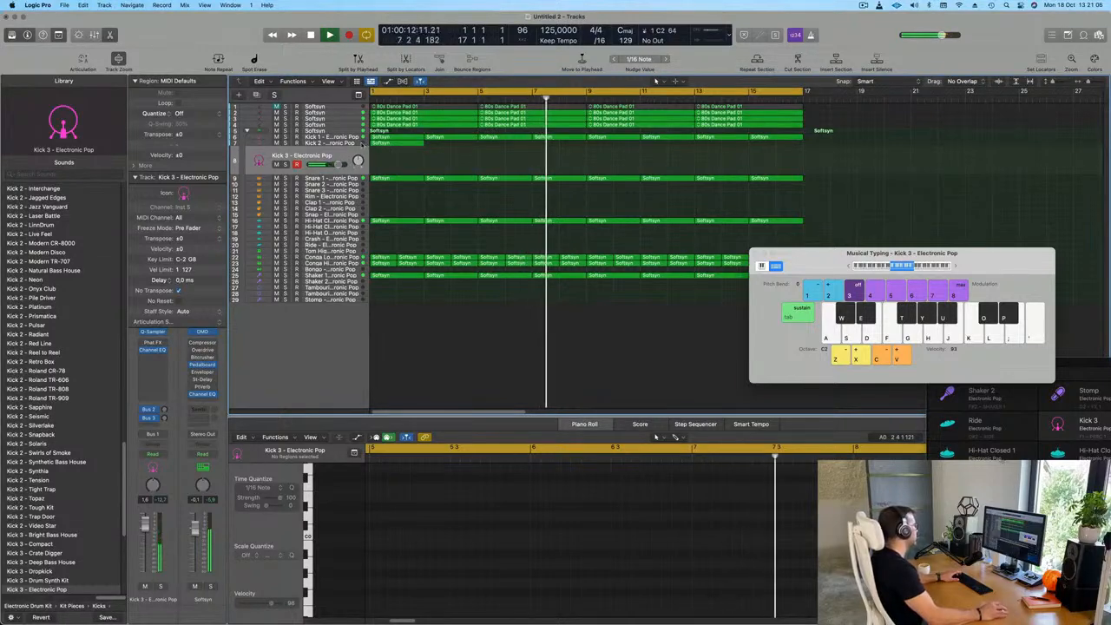
Delete the third note of the Kick 2 region, leaving four kick hits, and play the result
{"action": "left_click", "coordinate": [362, 144]}
{"action": "key", "text": "Return"}
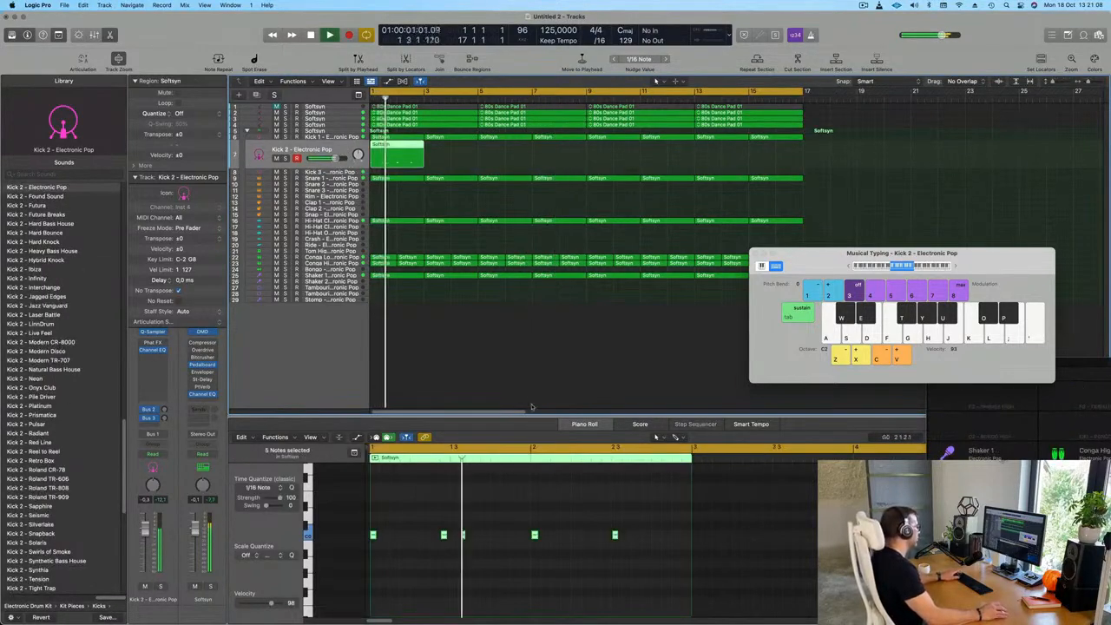
{"action": "key", "text": "space"}
{"action": "key", "text": "space"}
{"action": "key", "text": "Return"}
{"action": "key", "text": "Return"}
{"action": "key", "text": "Return"}
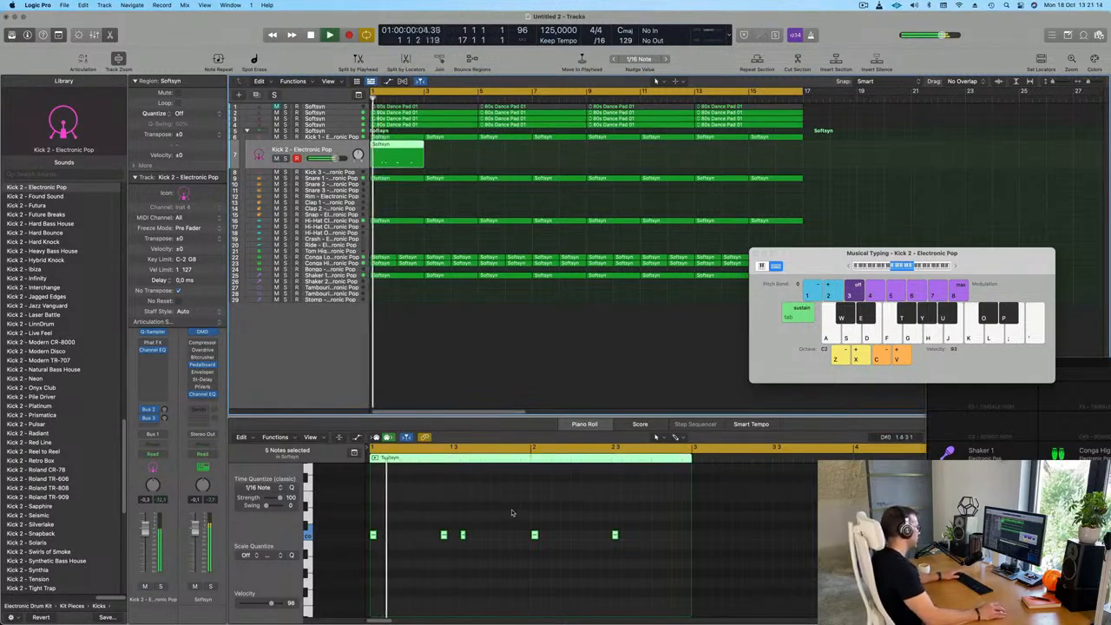
{"action": "key", "text": "space"}
{"action": "left_click_drag", "start_coordinate": [519, 507], "coordinate": [460, 559]}
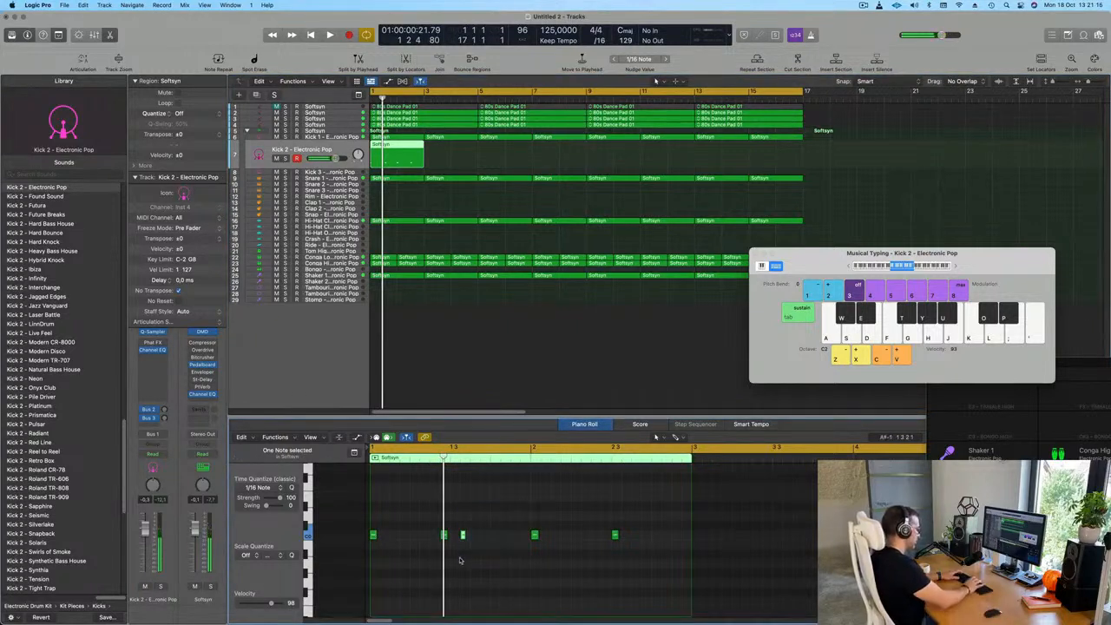
{"action": "key", "text": "space"}
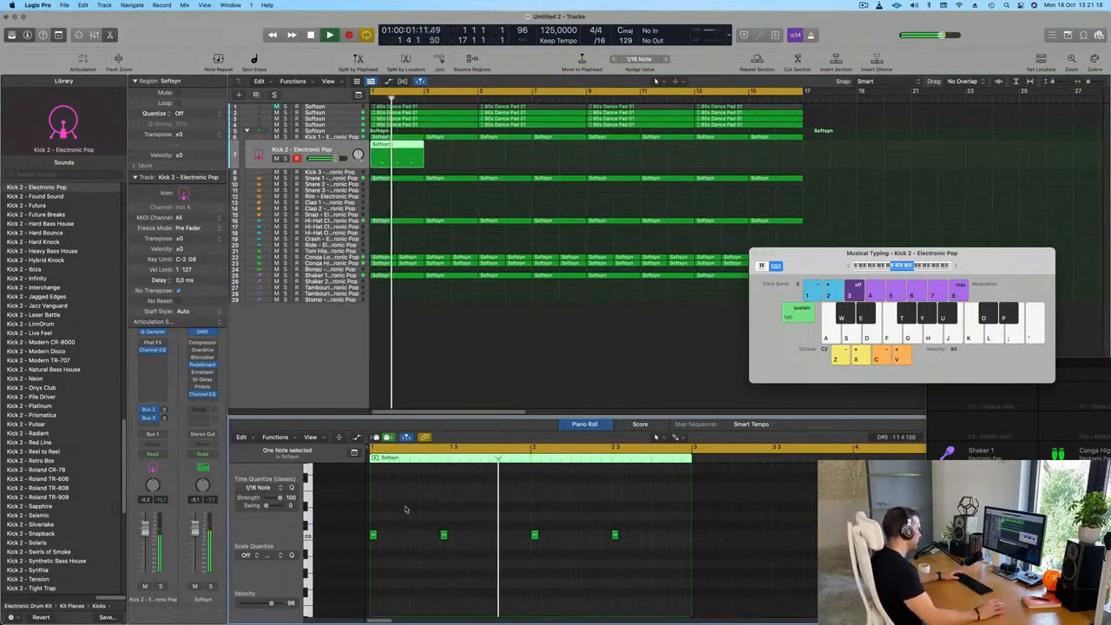
Copy the edited Kick 2 region to bar 3 and repeat the pair three times up to bar 17
{"action": "key", "text": "Return"}
{"action": "left_click_drag", "start_coordinate": [404, 148], "coordinate": [444, 157]}
{"action": "left_click", "coordinate": [392, 156], "text": "shift"}
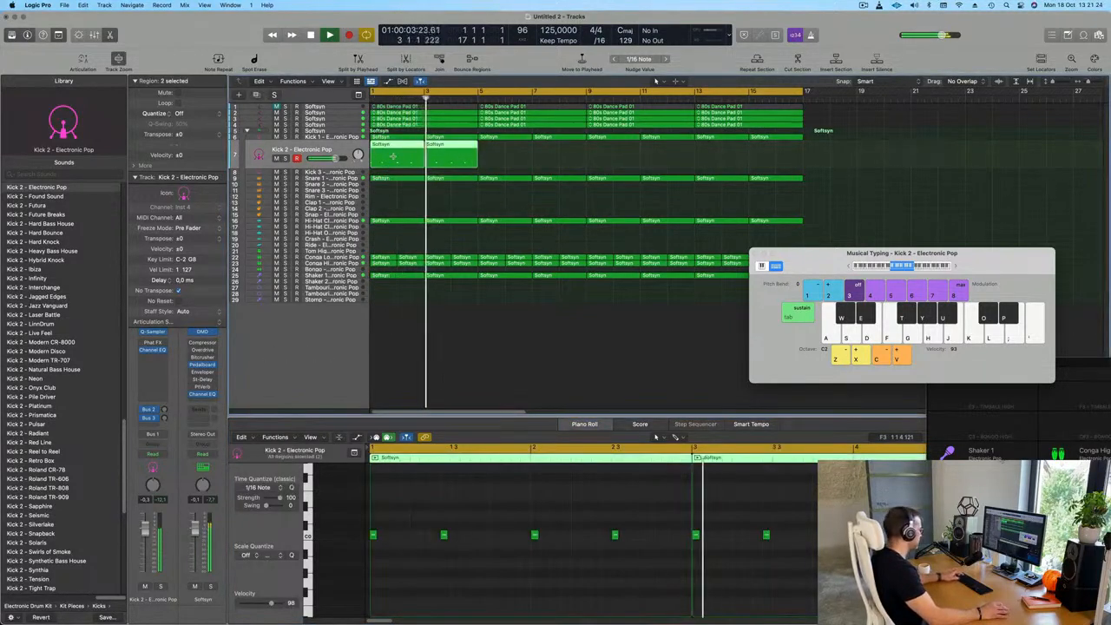
{"action": "key", "text": "super+r"}
{"action": "key", "text": "super+r"}
{"action": "key", "text": "super+r"}
{"action": "key", "text": "space"}
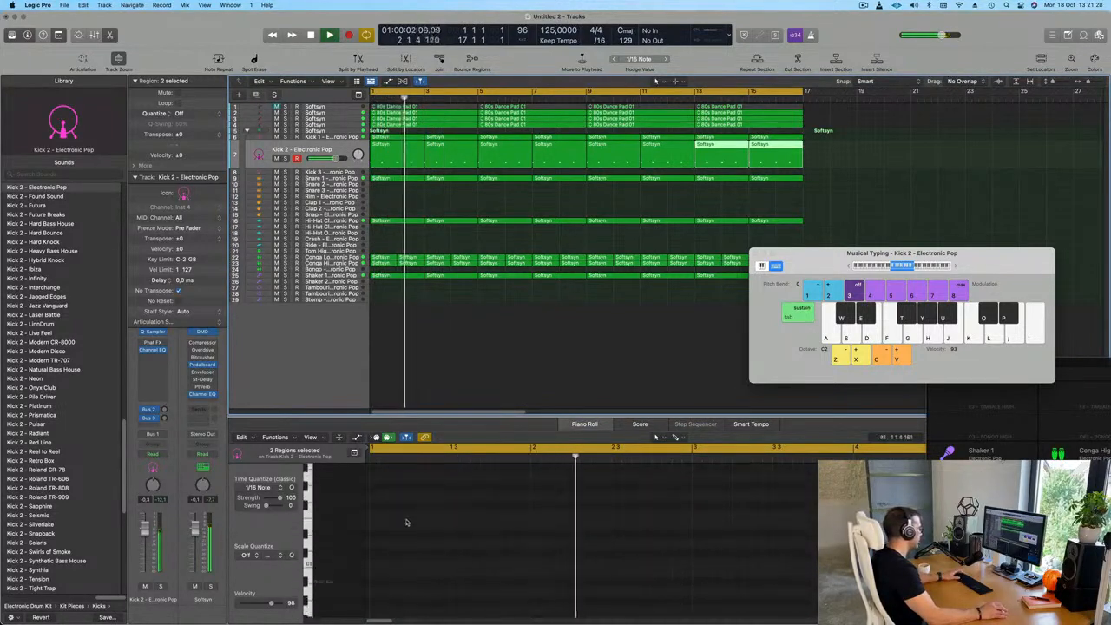
Try Kick 3 Sub - Blowing Speakers on the Kick 2 track and replace it with Kick 3 Sub - Hard Bounce
{"action": "left_click", "coordinate": [403, 154]}
{"action": "scroll", "coordinate": [414, 595], "scroll_direction": "up", "scroll_amount": 5}
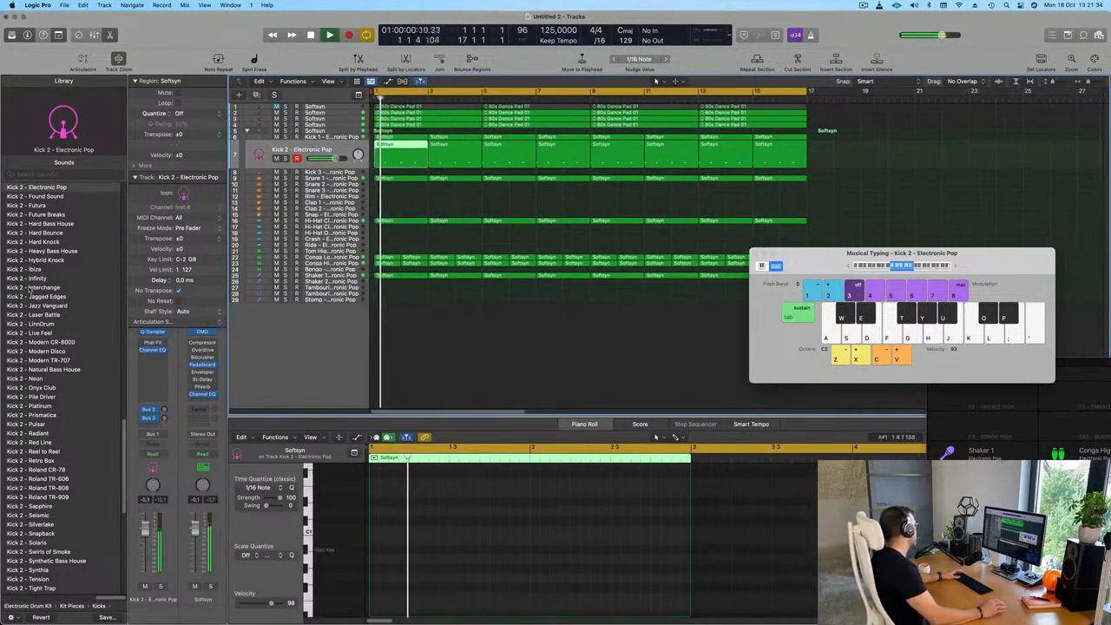
{"action": "scroll", "coordinate": [54, 343], "scroll_direction": "down", "scroll_amount": 10}
{"action": "key", "text": "space"}
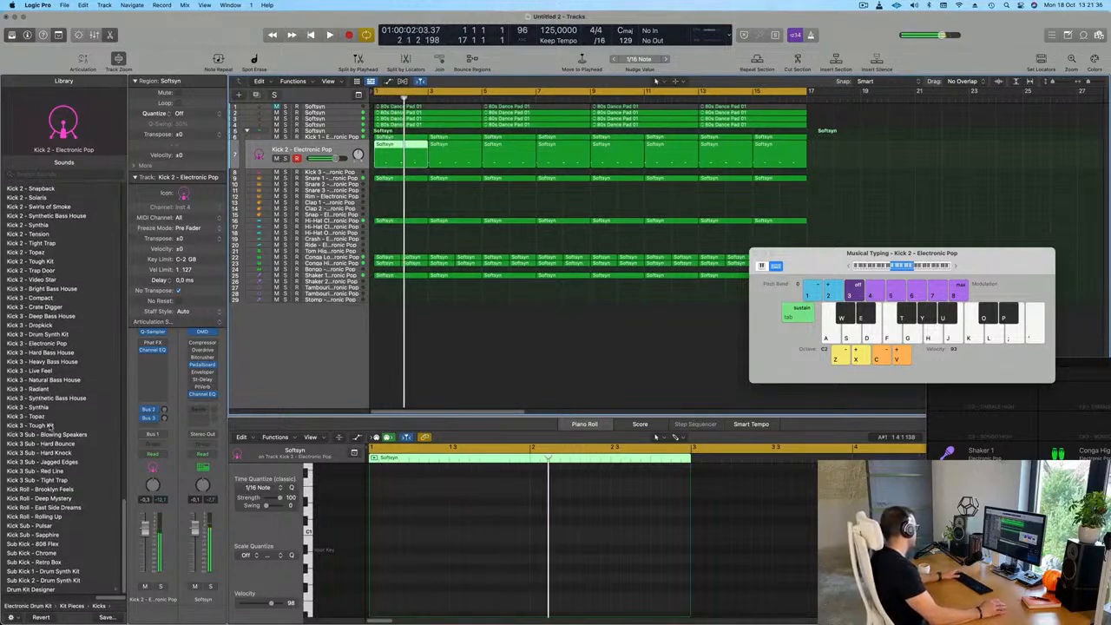
{"action": "left_click", "coordinate": [41, 435]}
{"action": "key", "text": "space"}
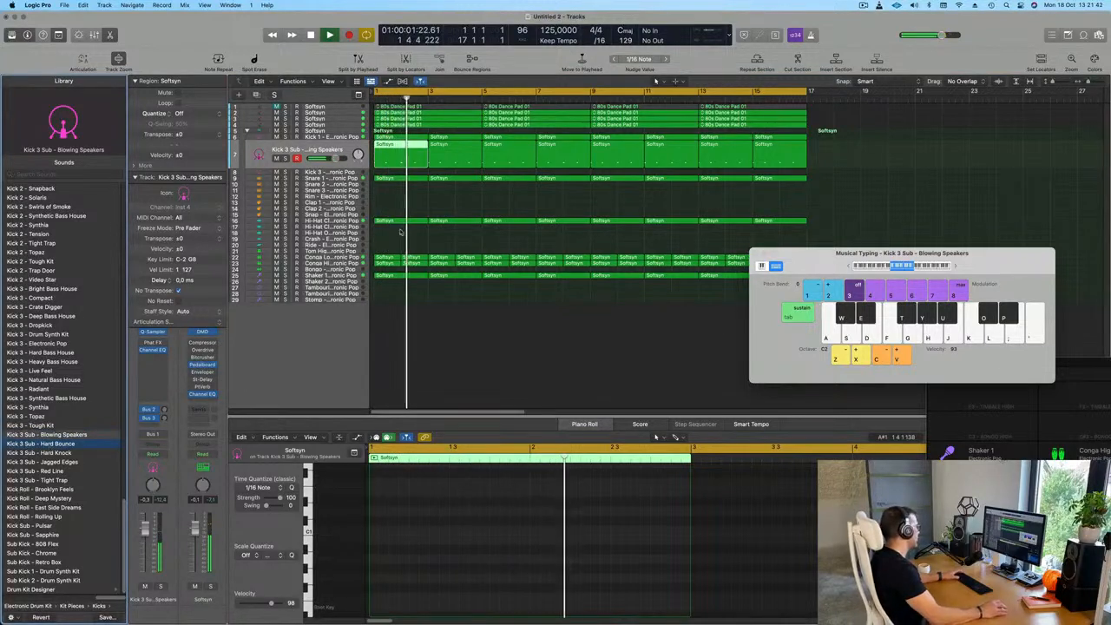
{"action": "left_click", "coordinate": [52, 444]}
{"action": "key", "text": "space"}
Lengthen all notes in the eight Kick 3 Sub - Hard Bounce regions to a little over an eighth note each
{"action": "left_click_drag", "start_coordinate": [840, 158], "coordinate": [369, 163]}
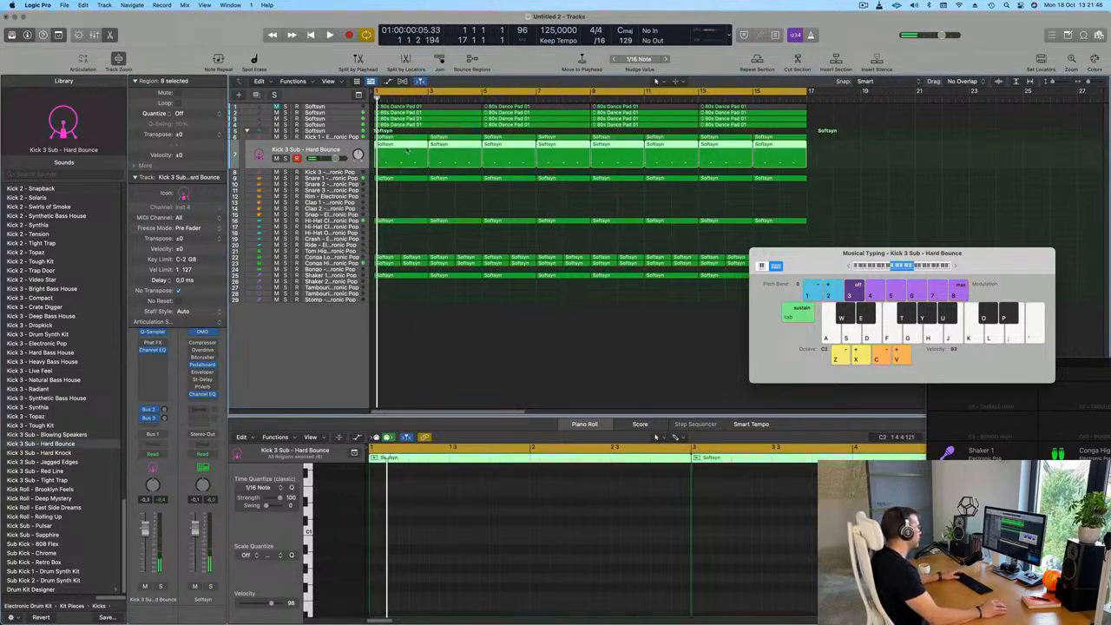
{"action": "key", "text": "e"}
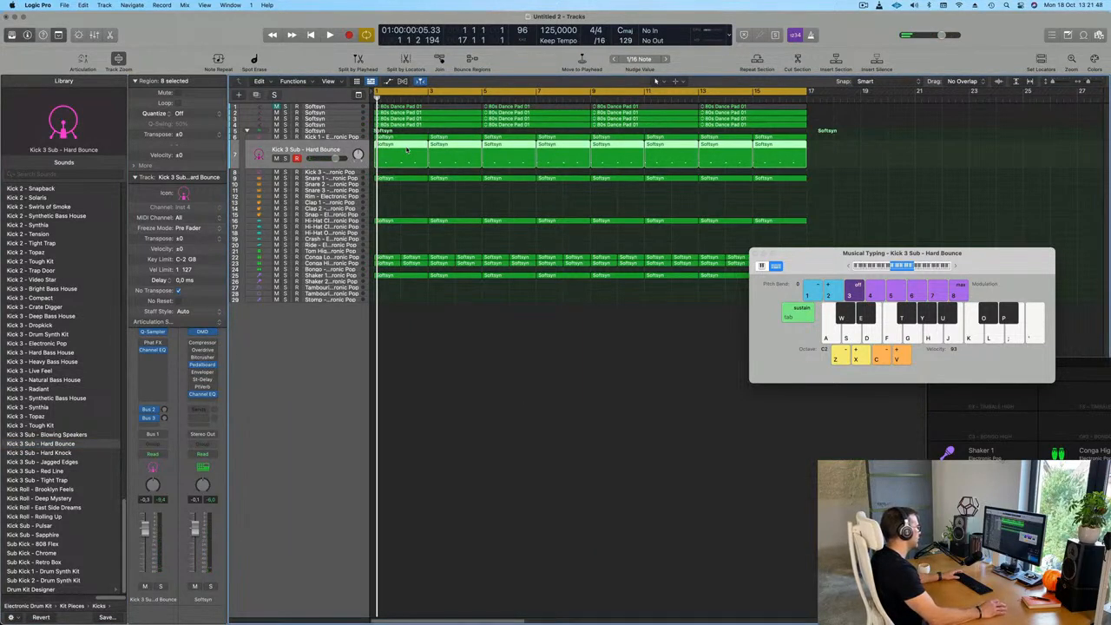
{"action": "key", "text": "e"}
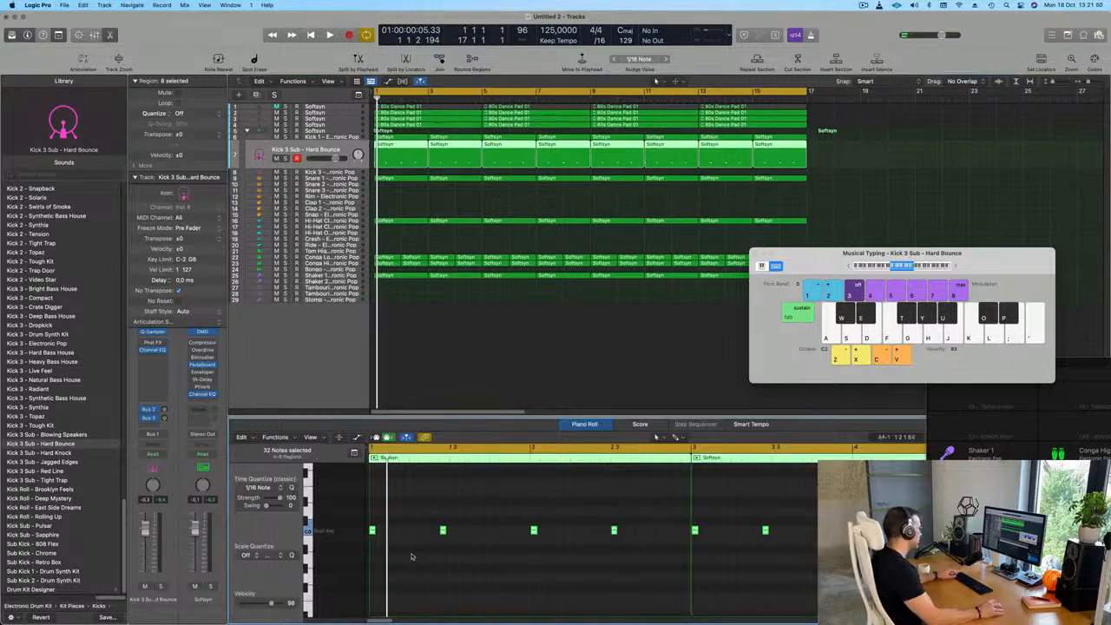
{"action": "left_click_drag", "start_coordinate": [378, 530], "coordinate": [392, 531]}
{"action": "key", "text": "space"}
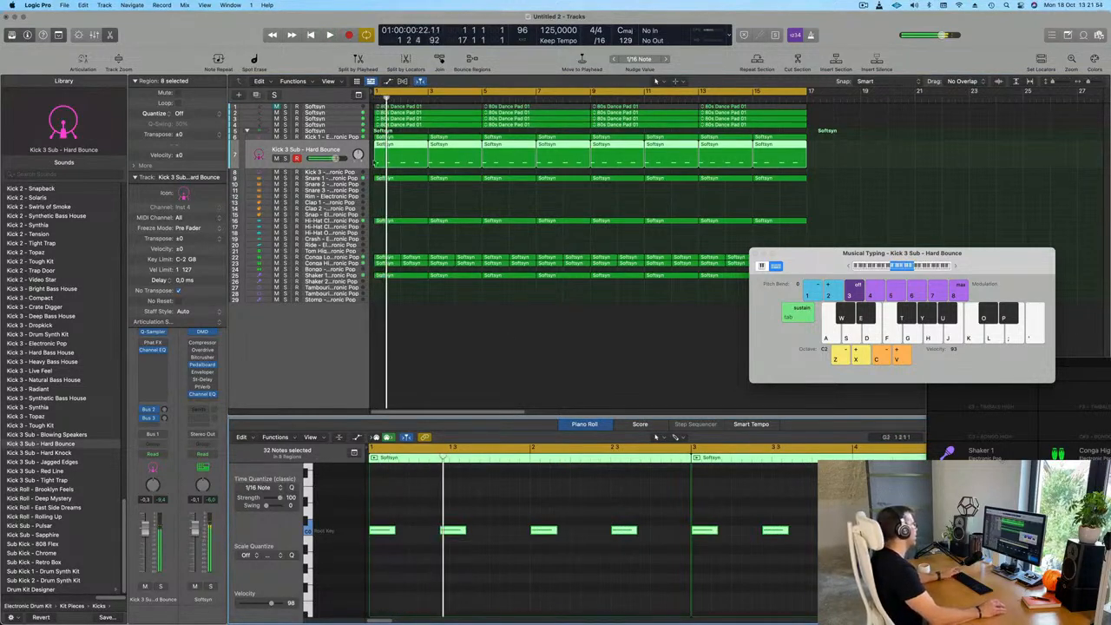
Lower the Kick 3 Sub - Hard Bounce track's volume to about -6 dB during playback and reposition the Musical Typing window
{"action": "key", "text": "space"}
{"action": "key", "text": "space"}
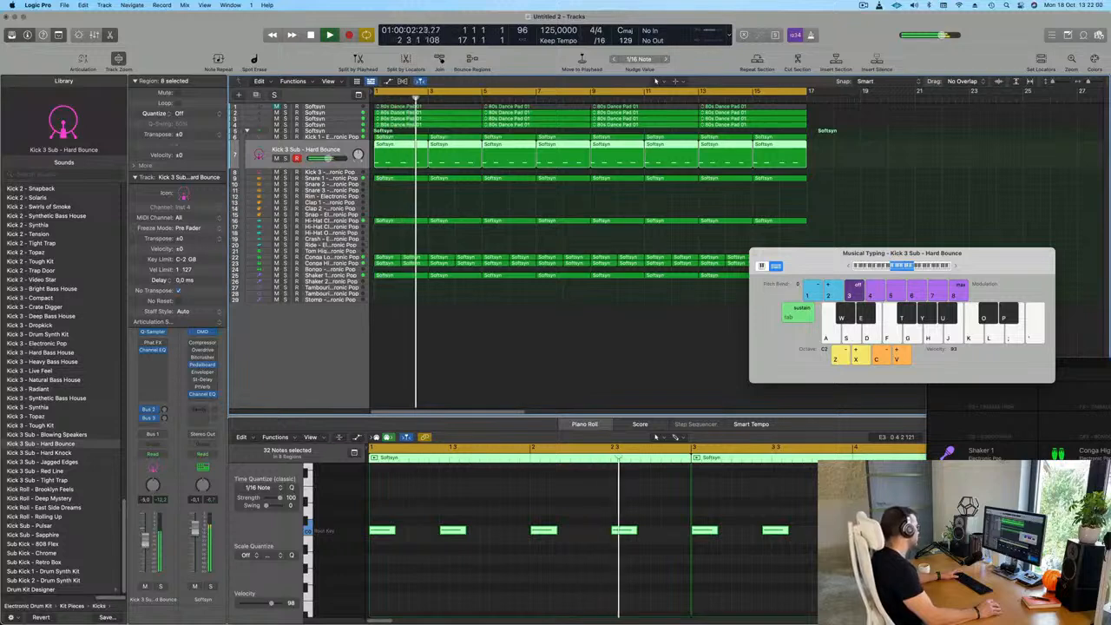
{"action": "key", "text": "Return"}
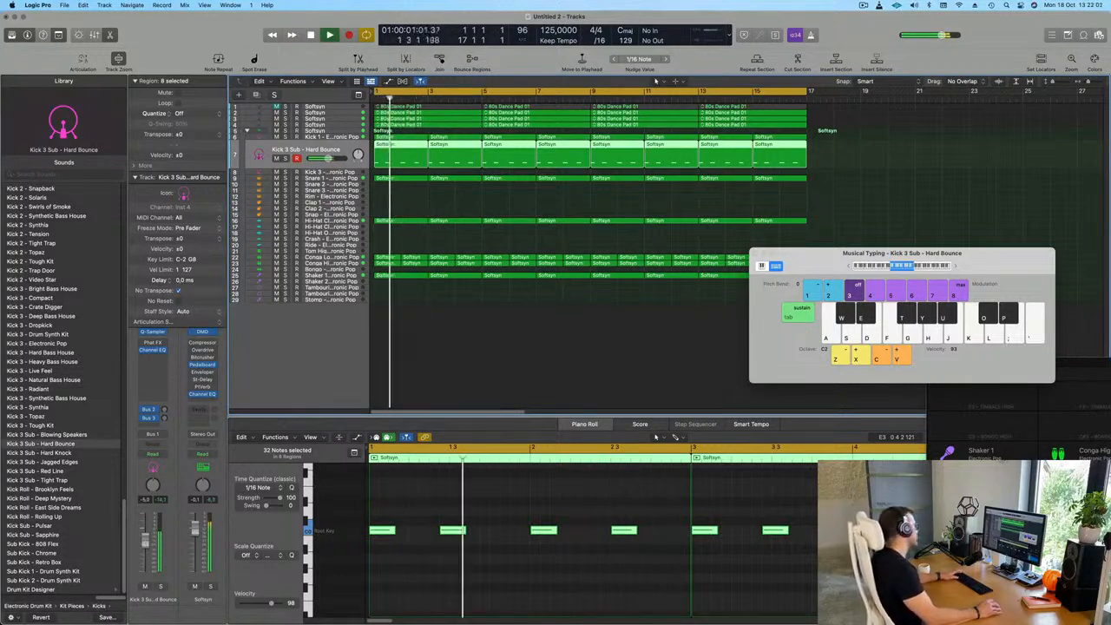
{"action": "left_click_drag", "start_coordinate": [821, 258], "coordinate": [594, 284]}
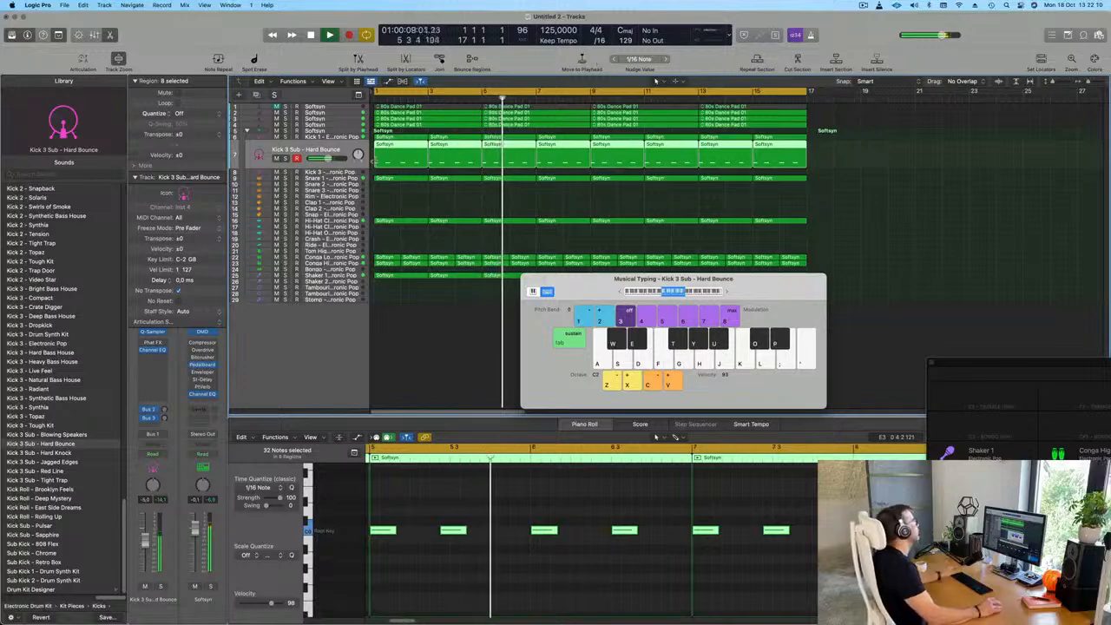
Unmute the first Softsyn pad track and raise its volume to about -17 dB
{"action": "left_click", "coordinate": [299, 107]}
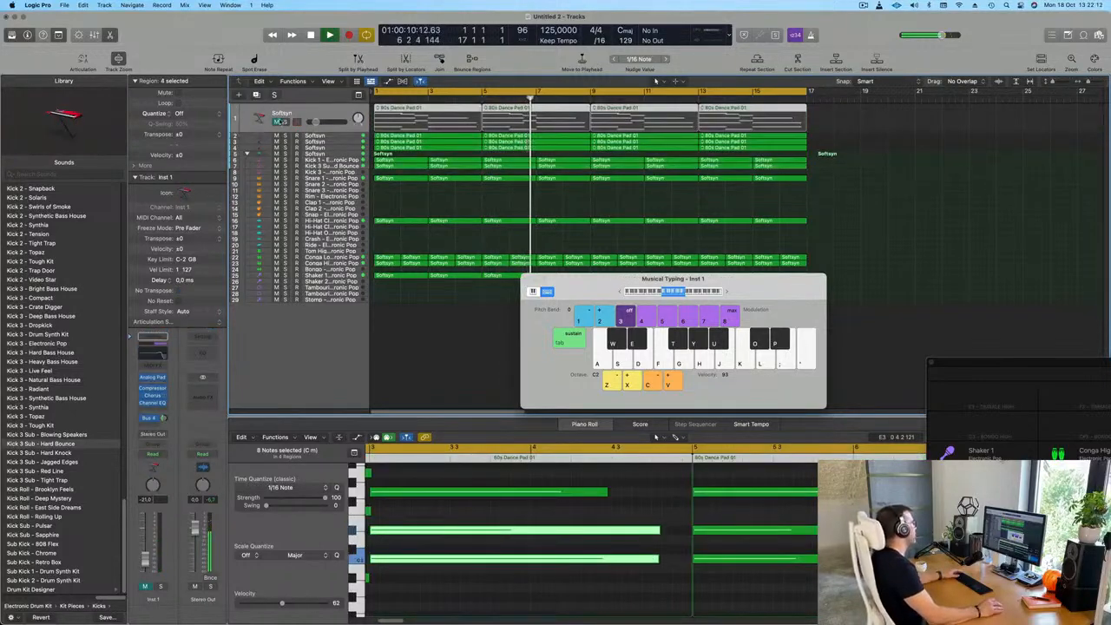
{"action": "key", "text": "Return"}
{"action": "left_click_drag", "start_coordinate": [144, 557], "coordinate": [144, 554]}
Enable the 24 dB/Oct low cut in the first pad track's Channel EQ and set it to about 1260 Hz
{"action": "left_click", "coordinate": [153, 403]}
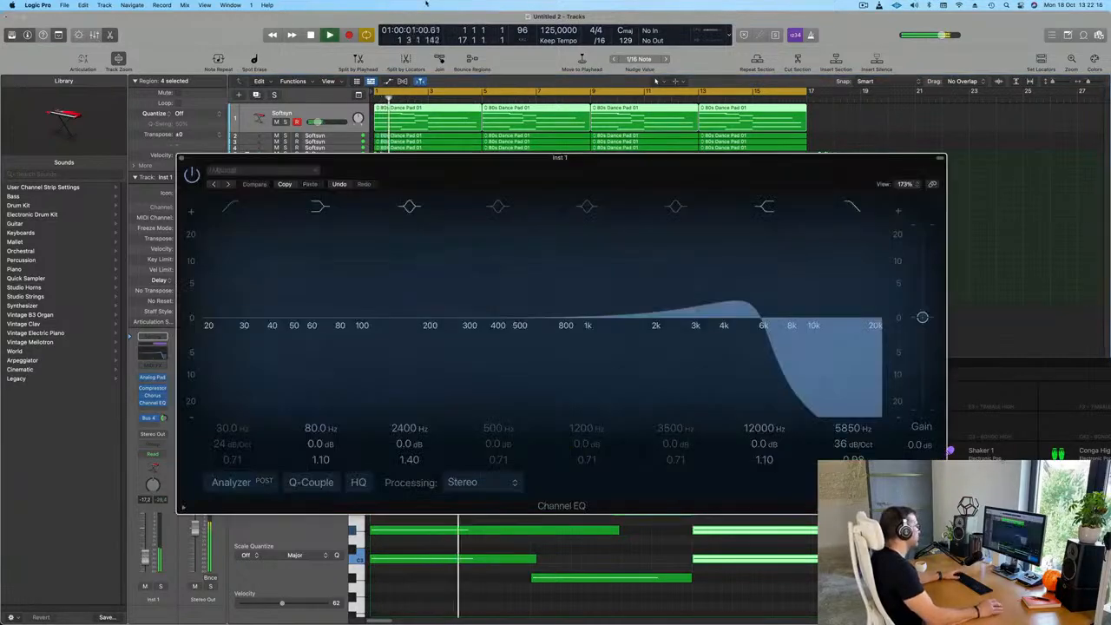
{"action": "left_click", "coordinate": [232, 207]}
{"action": "left_click_drag", "start_coordinate": [265, 281], "coordinate": [618, 257]}
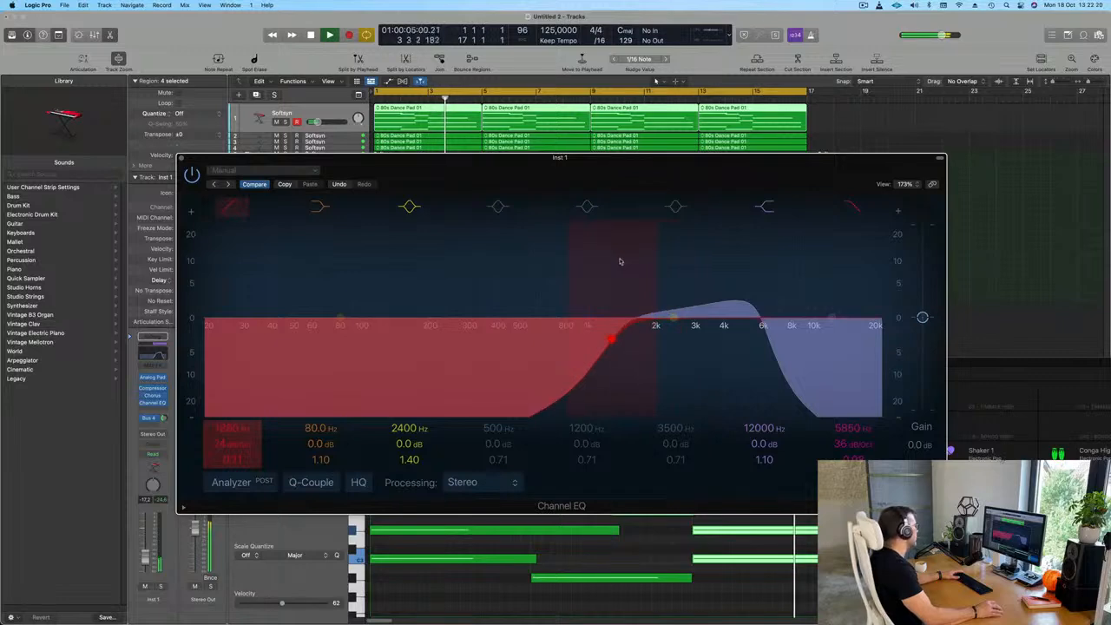
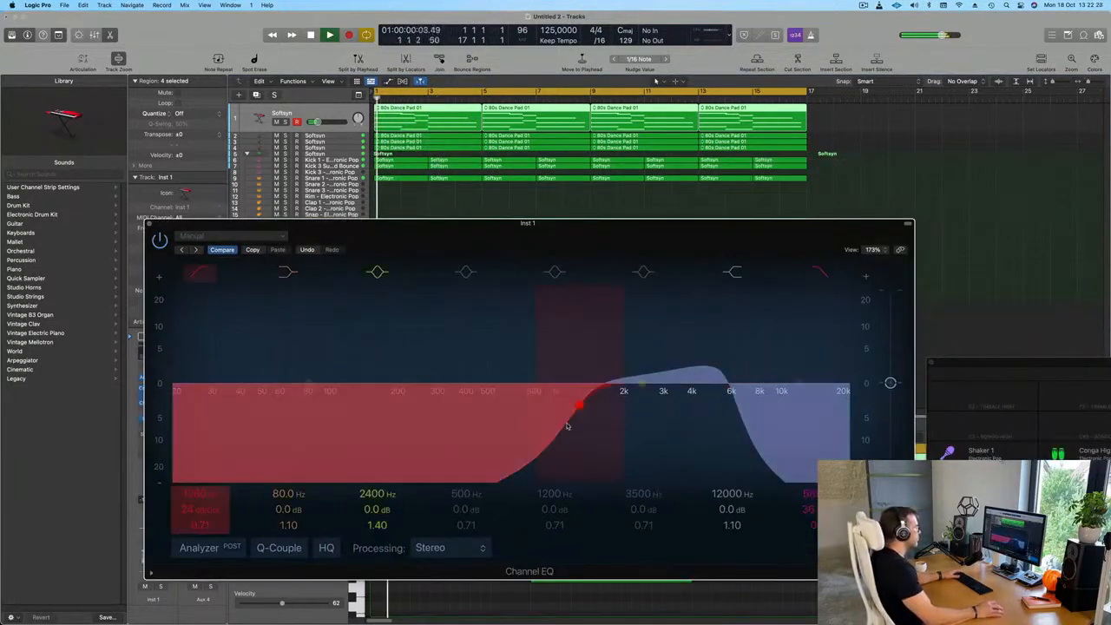
Open the first pad track's 36 dB/Oct high cut to about 20 kHz in Channel EQ, replay, and close the EQ
{"action": "left_click_drag", "start_coordinate": [730, 388], "coordinate": [862, 316]}
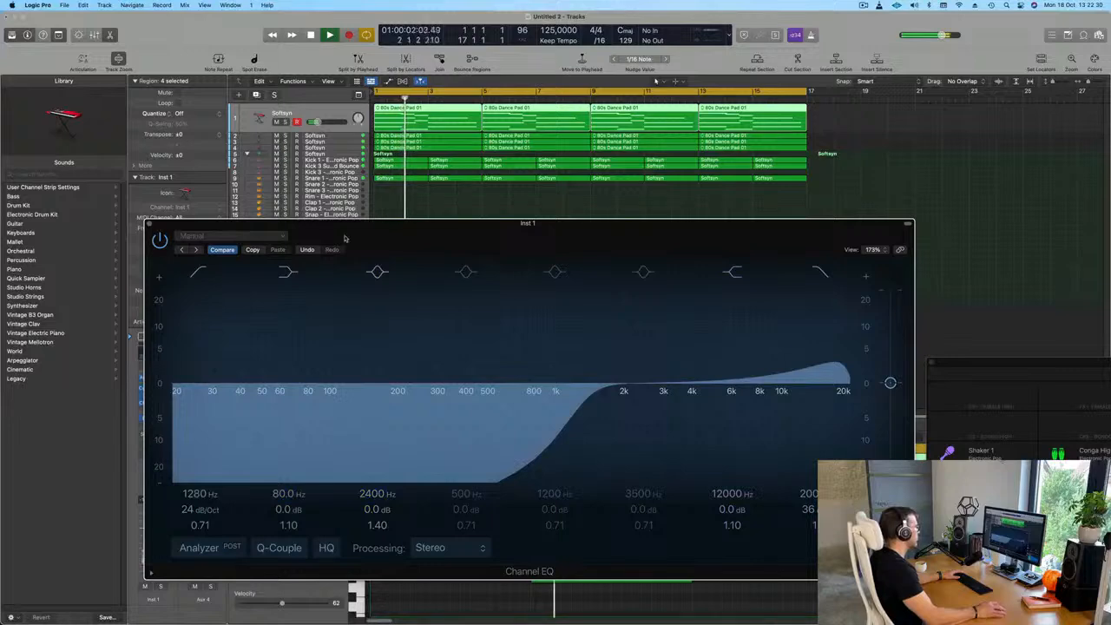
{"action": "left_click_drag", "start_coordinate": [331, 236], "coordinate": [510, 246]}
{"action": "key", "text": "space"}
{"action": "left_click", "coordinate": [327, 232]}
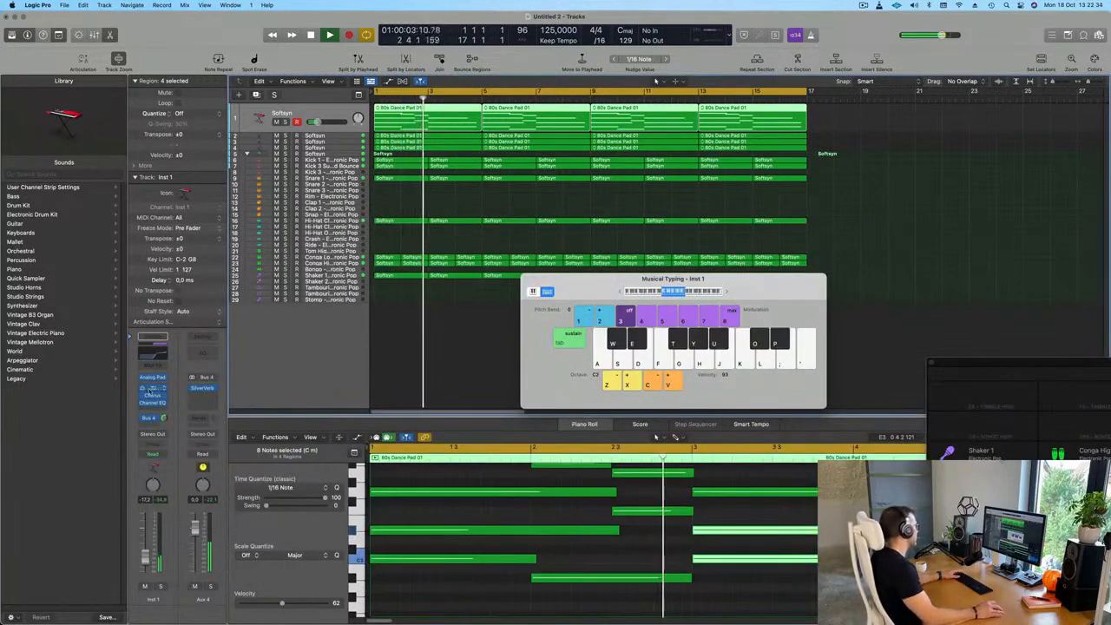
Set the first pad track's Compressor side chain to Kick 1 - Electronic Pop (Inst 3) and move the plug-in window aside
{"action": "left_click", "coordinate": [152, 390]}
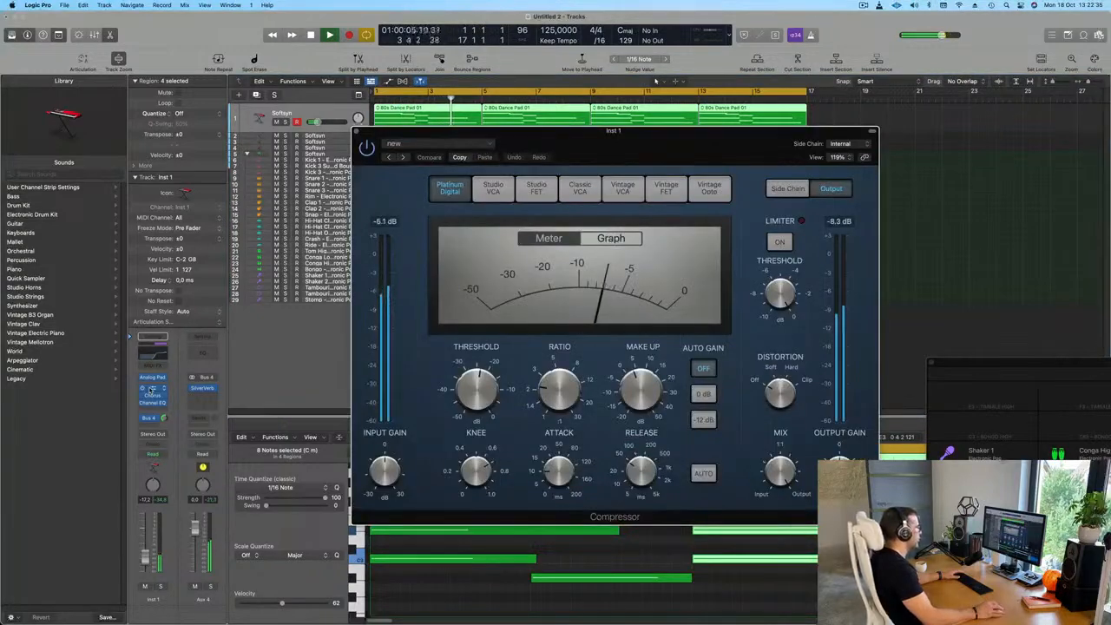
{"action": "left_click", "coordinate": [844, 145]}
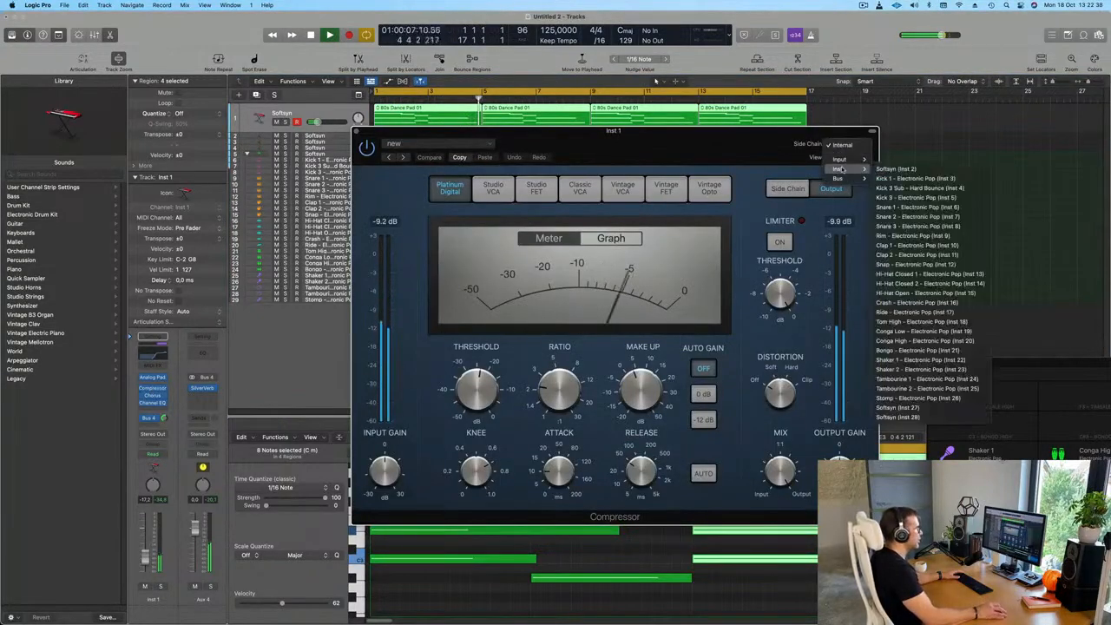
{"action": "mouse_move", "coordinate": [845, 163]}
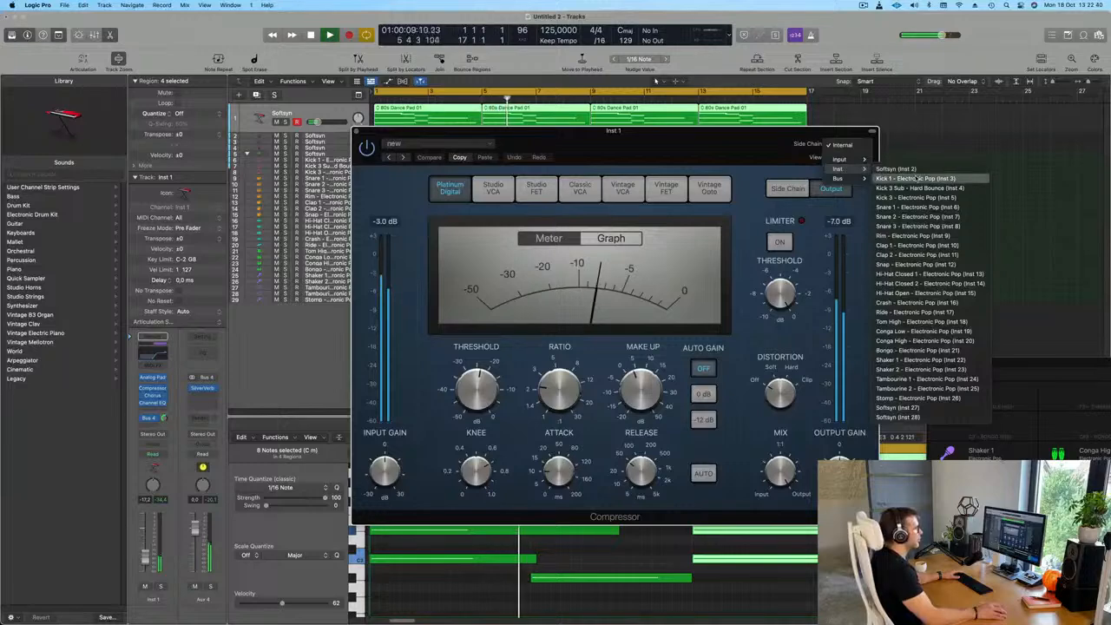
{"action": "left_click", "coordinate": [920, 179]}
{"action": "left_click_drag", "start_coordinate": [701, 150], "coordinate": [788, 145]}
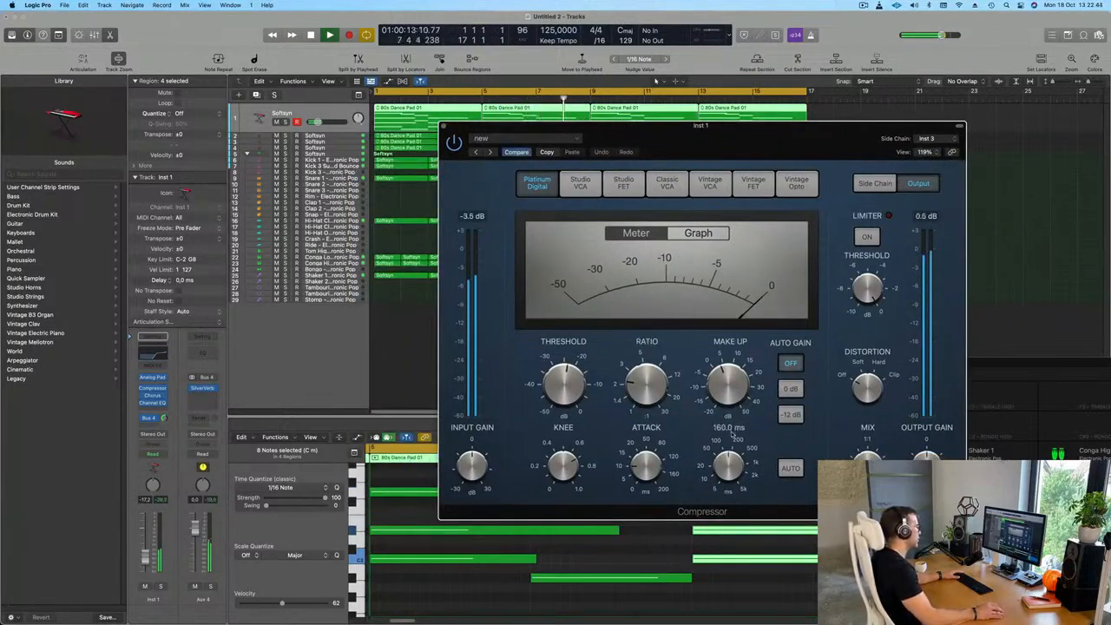
Set the Compressor's threshold to about -23 dB on the first pad track while replaying from the start
{"action": "key", "text": "Return"}
{"action": "left_click_drag", "start_coordinate": [569, 380], "coordinate": [569, 384]}
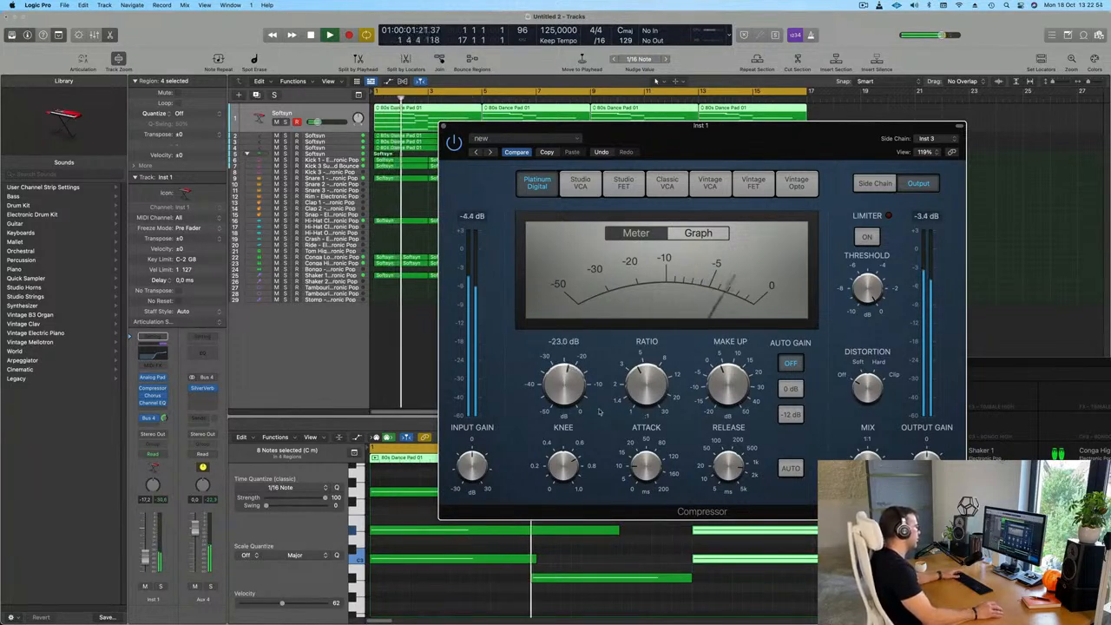
{"action": "key", "text": "Return"}
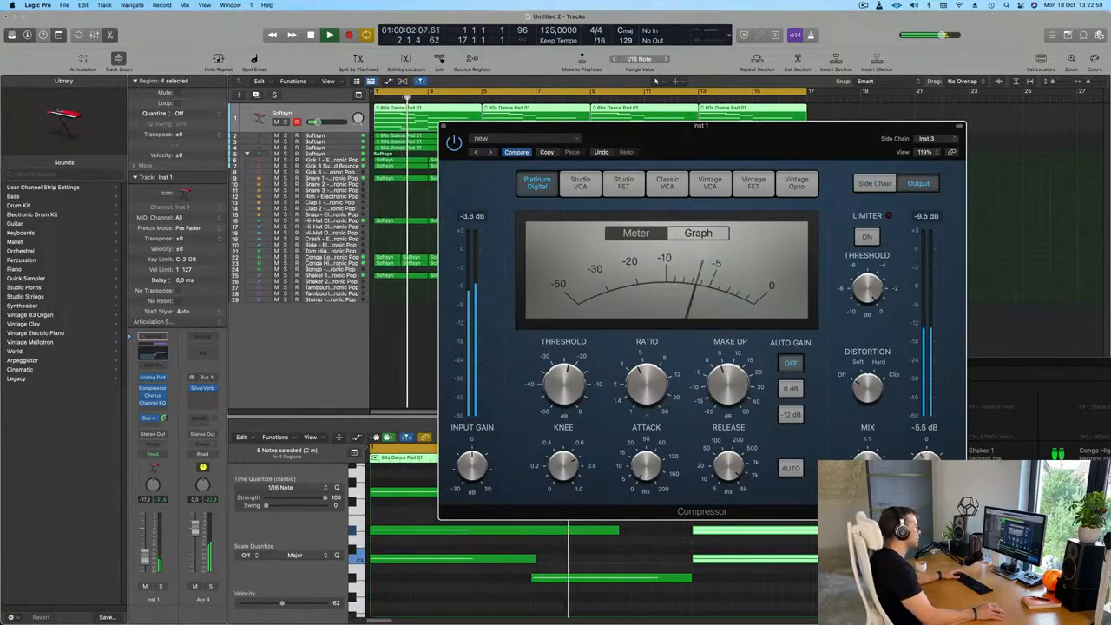
{"action": "key", "text": "Return"}
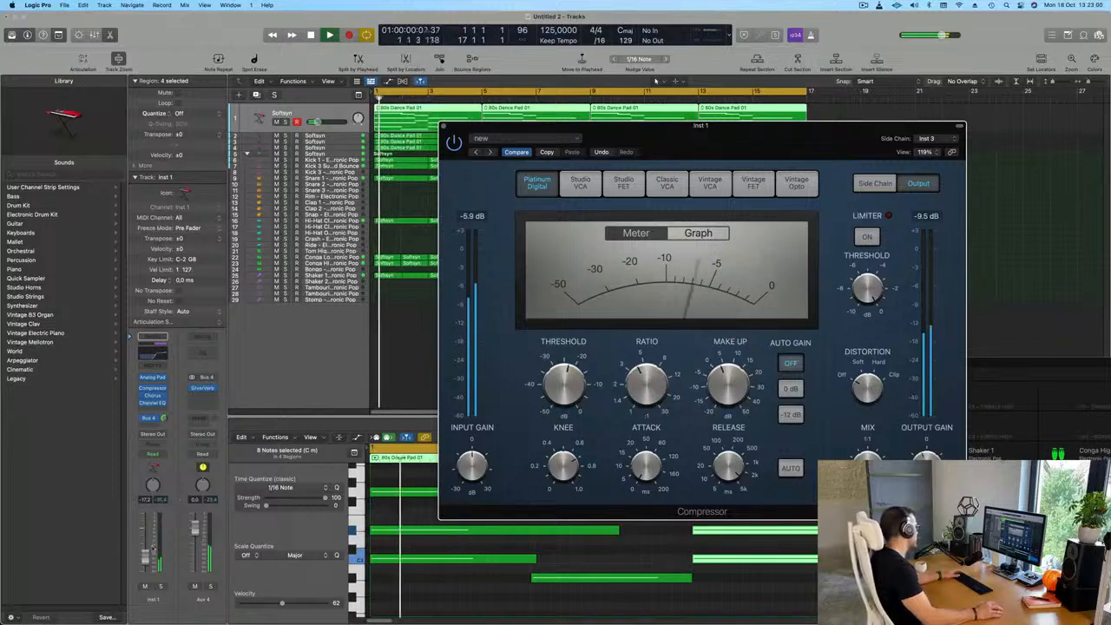
Insert Step FX after the Channel EQ on the first pad track and load its Brittle Spike preset
{"action": "left_click", "coordinate": [152, 410]}
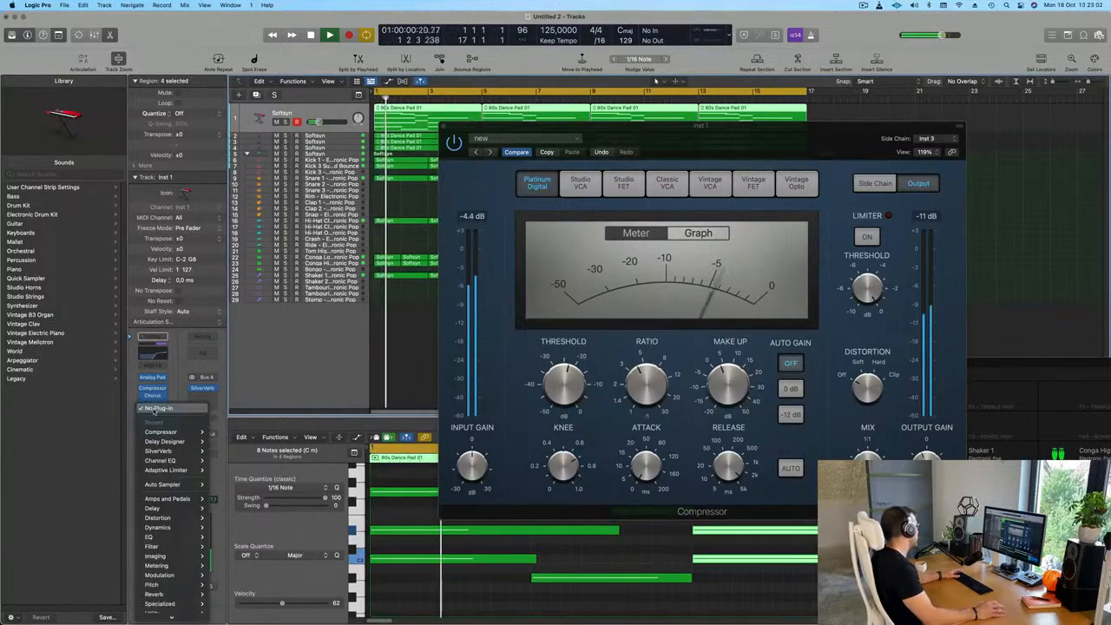
{"action": "mouse_move", "coordinate": [180, 571]}
{"action": "mouse_move", "coordinate": [162, 600]}
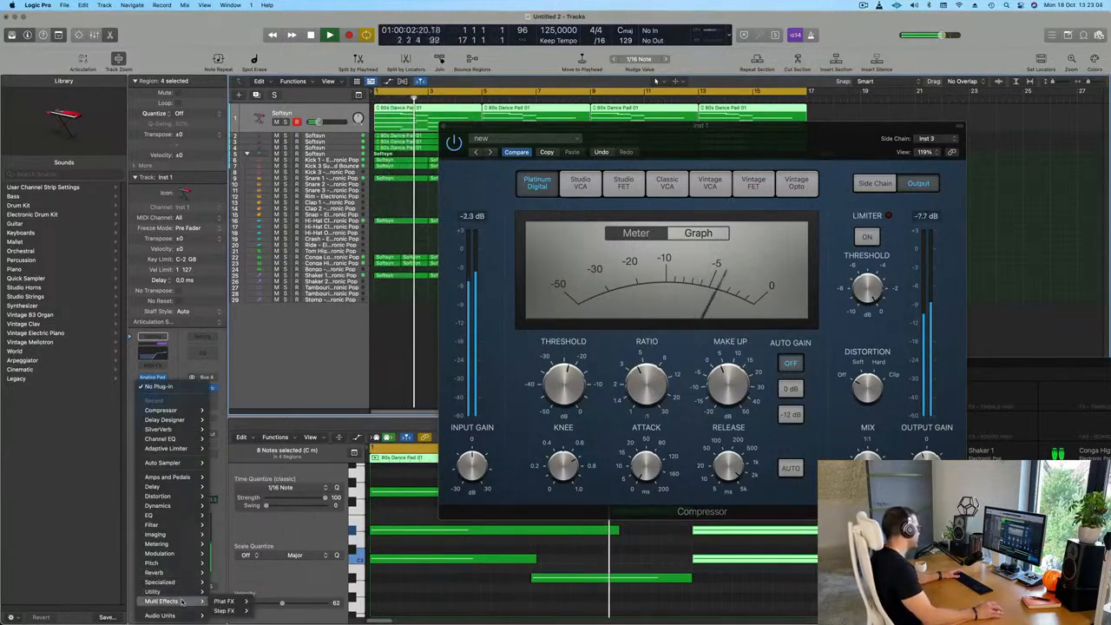
{"action": "left_click", "coordinate": [267, 605]}
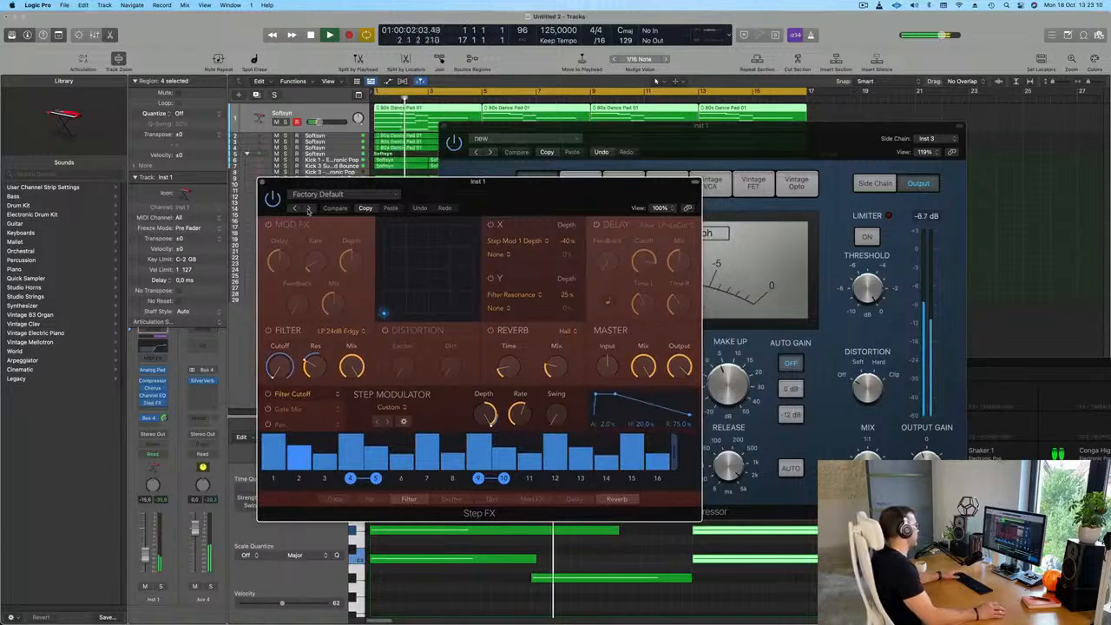
{"action": "left_click", "coordinate": [307, 209]}
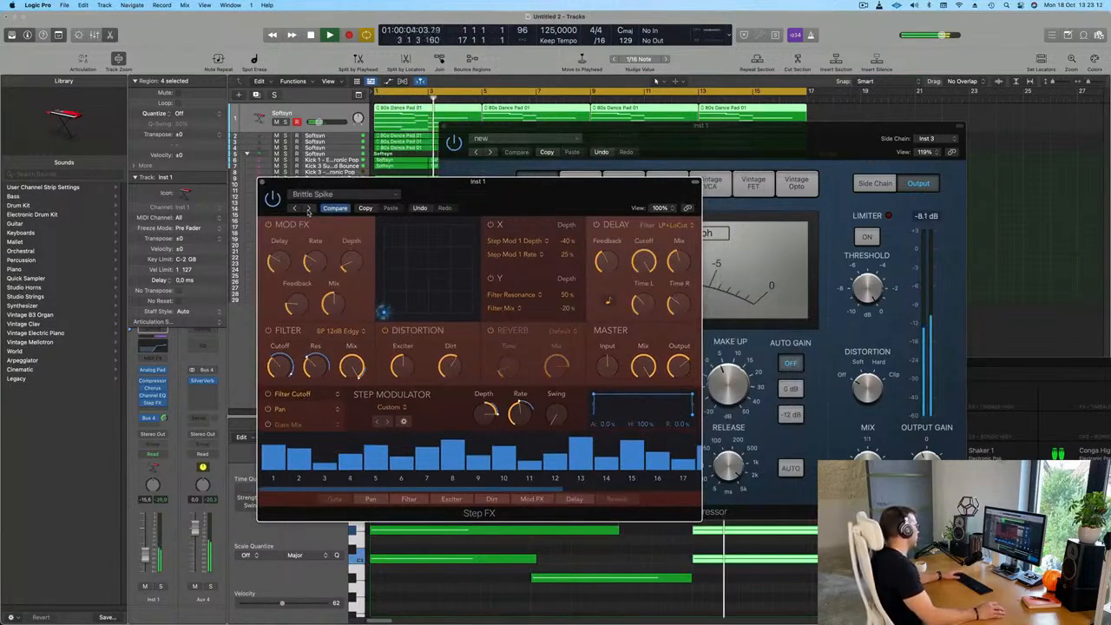
Lower the first pad track's volume to about -21 dB, close the Step FX and Compressor windows, and restart playback
{"action": "left_click_drag", "start_coordinate": [411, 187], "coordinate": [391, 189]}
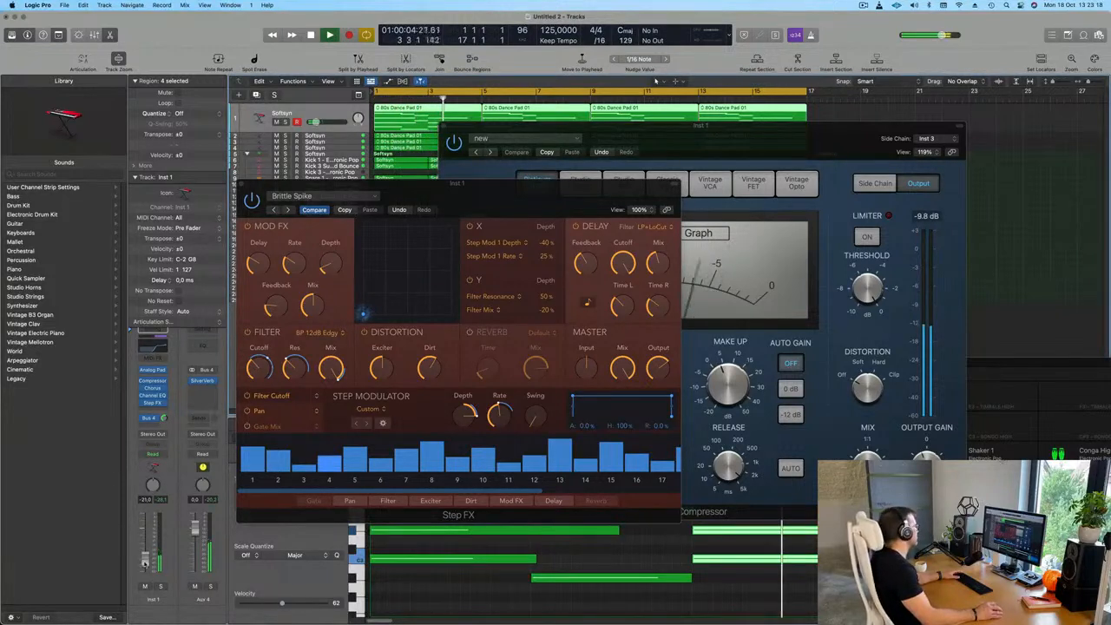
{"action": "left_click_drag", "start_coordinate": [459, 204], "coordinate": [423, 210]}
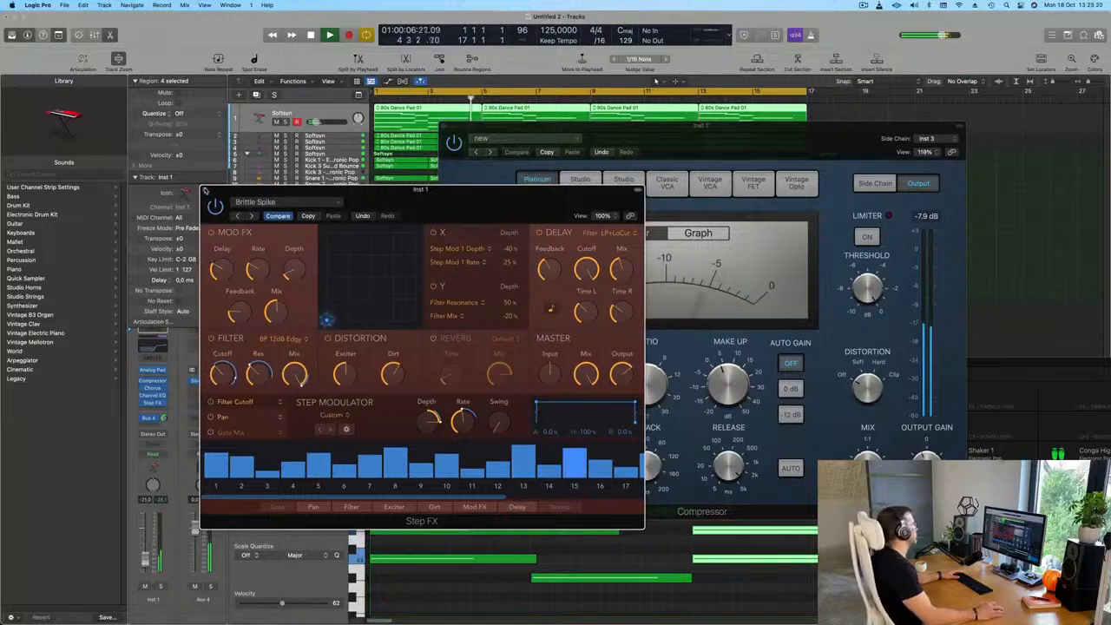
{"action": "left_click", "coordinate": [205, 190]}
{"action": "left_click_drag", "start_coordinate": [783, 131], "coordinate": [683, 162]}
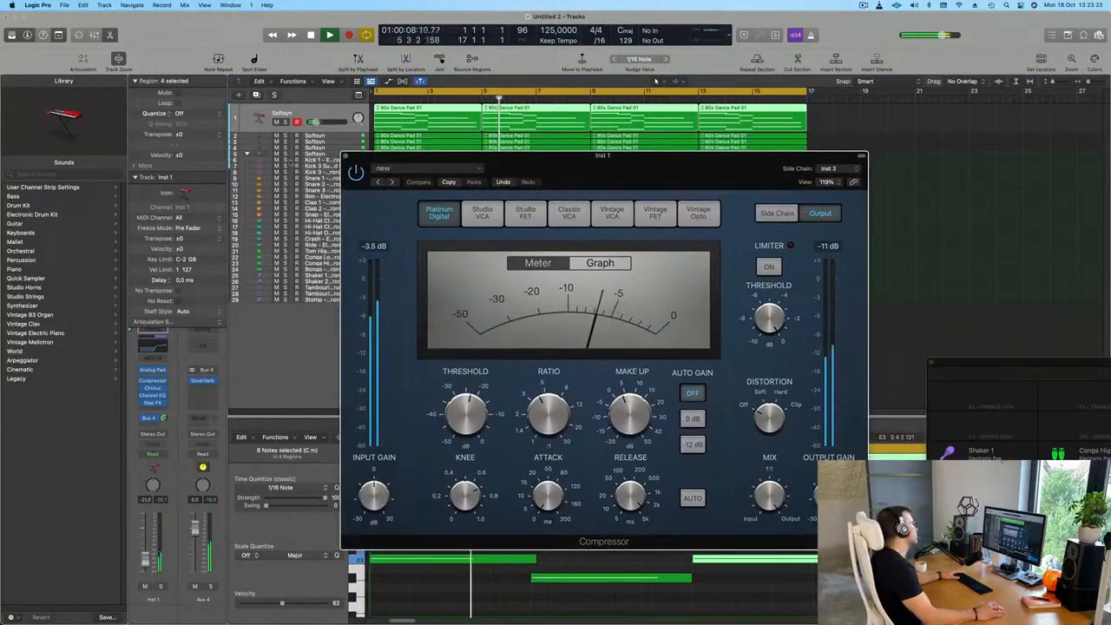
{"action": "left_click", "coordinate": [346, 157]}
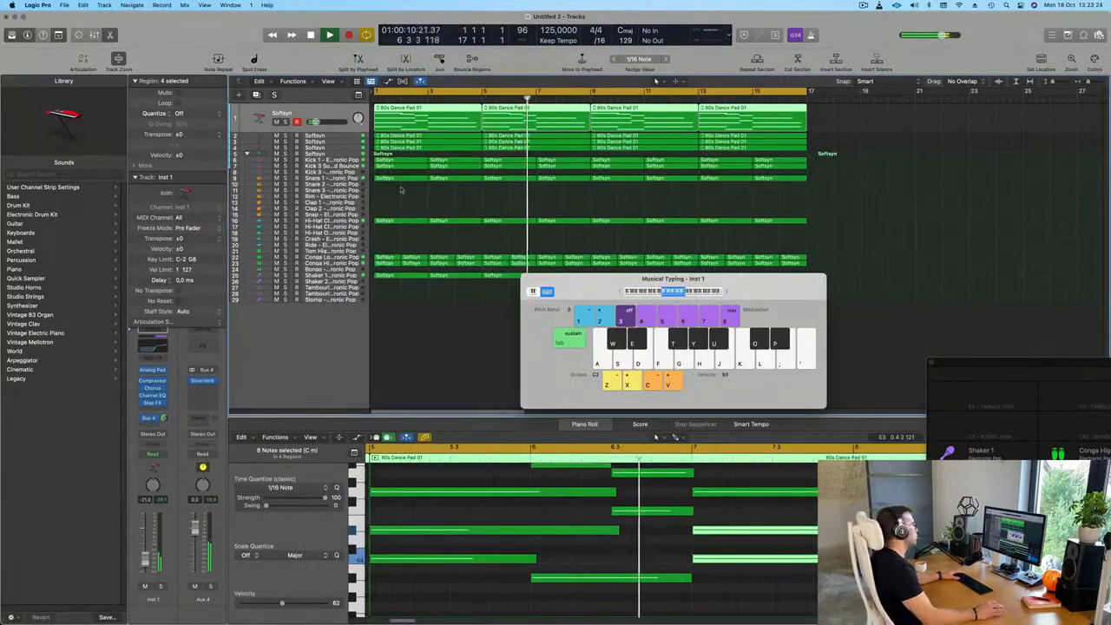
{"action": "key", "text": "space"}
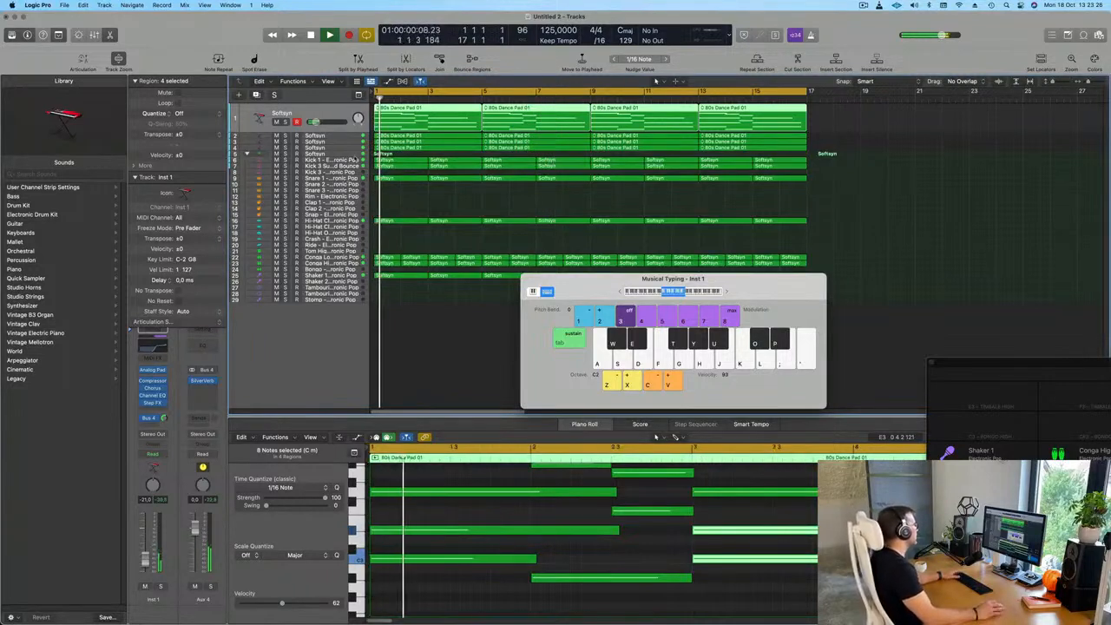
Check the fourth Softsyn track during playback and duplicate it as a new empty track with the same settings
{"action": "left_click", "coordinate": [350, 148]}
{"action": "key", "text": "Return"}
{"action": "left_click", "coordinate": [287, 140]}
{"action": "left_click", "coordinate": [286, 141]}
{"action": "key", "text": "Return"}
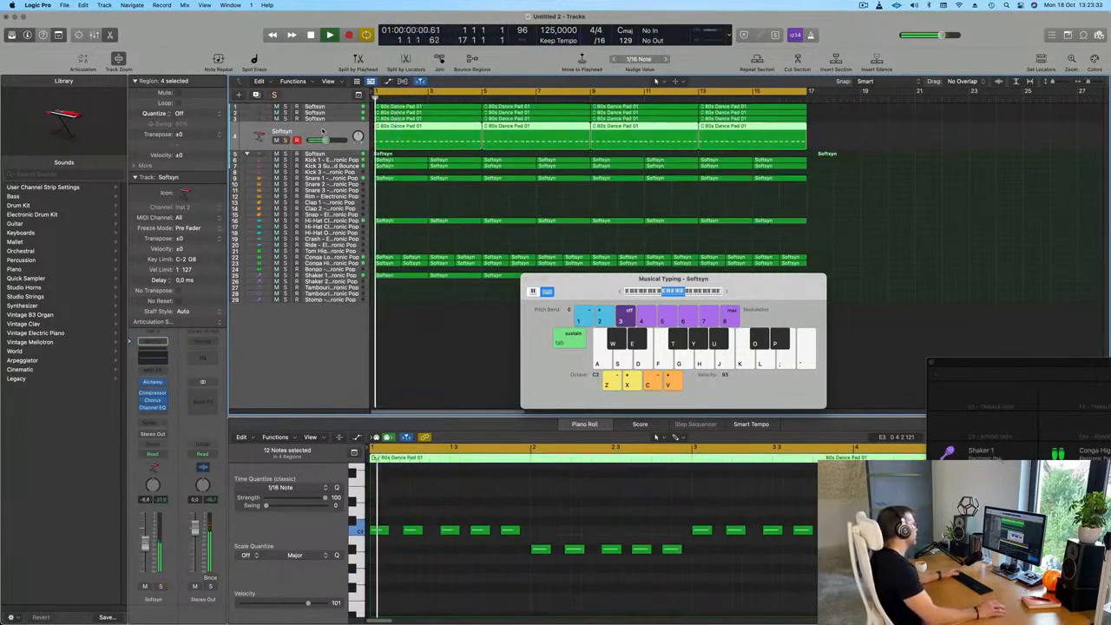
{"action": "left_click", "coordinate": [257, 95]}
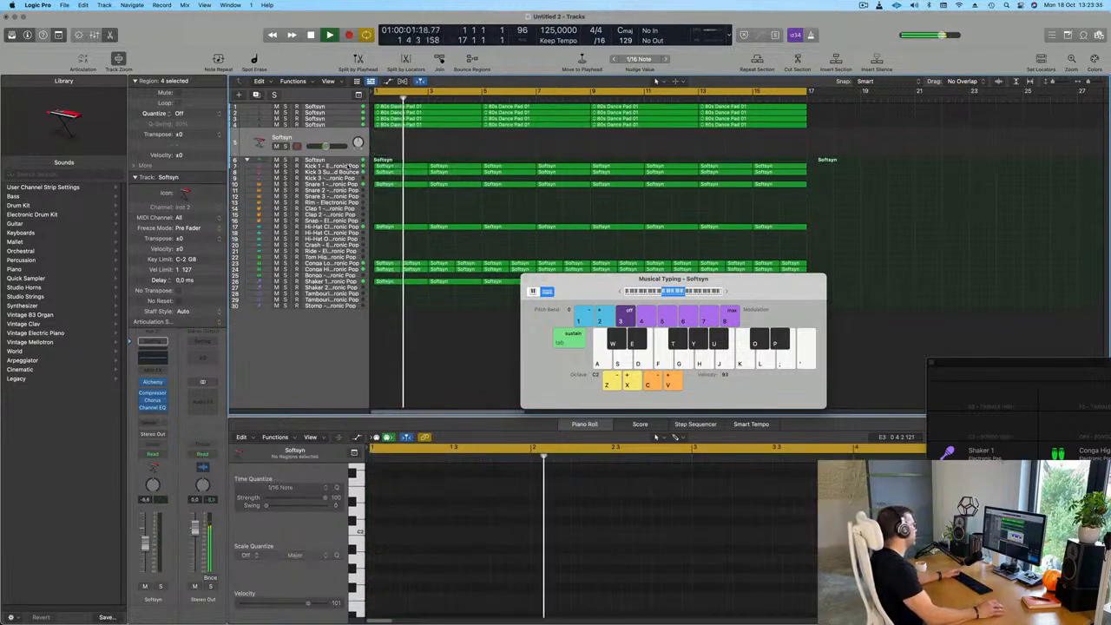
Copy the first 80s Dance Pad 01 region from track 1 onto the new Softsyn track at bar 1
{"action": "left_click", "coordinate": [403, 124]}
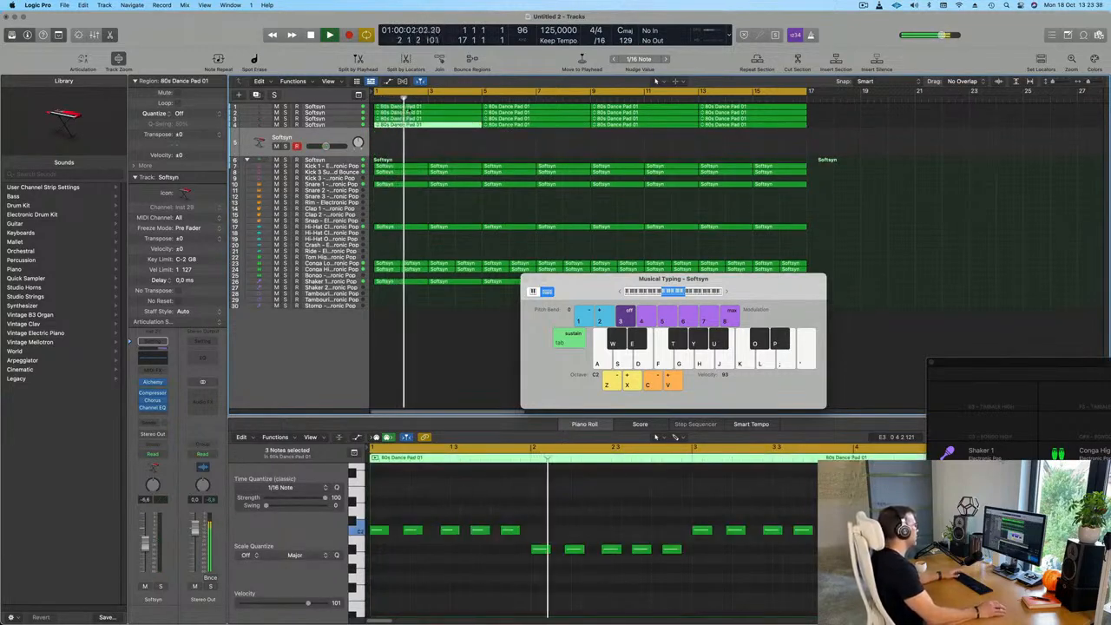
{"action": "left_click", "coordinate": [409, 108]}
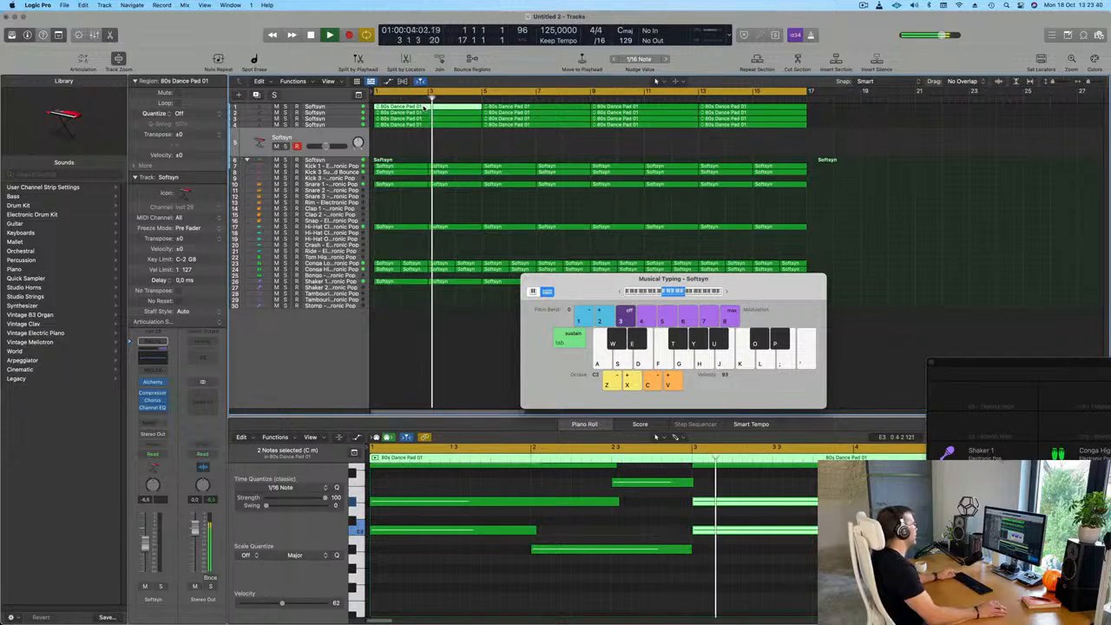
{"action": "left_click_drag", "start_coordinate": [425, 106], "coordinate": [426, 144]}
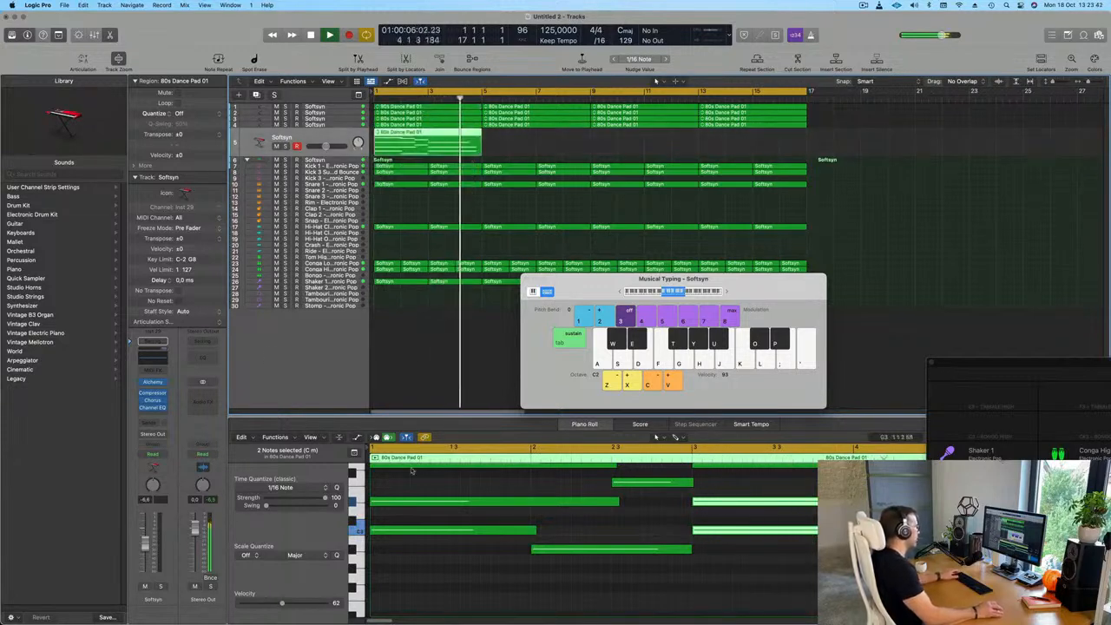
Stop playback and delete the lower chord notes in the copied region, leaving the upper four-note melody line
{"action": "scroll", "coordinate": [474, 509], "scroll_direction": "down", "scroll_amount": 5}
{"action": "key", "text": "space"}
{"action": "left_click_drag", "start_coordinate": [471, 597], "coordinate": [640, 535]}
{"action": "key", "text": "Delete"}
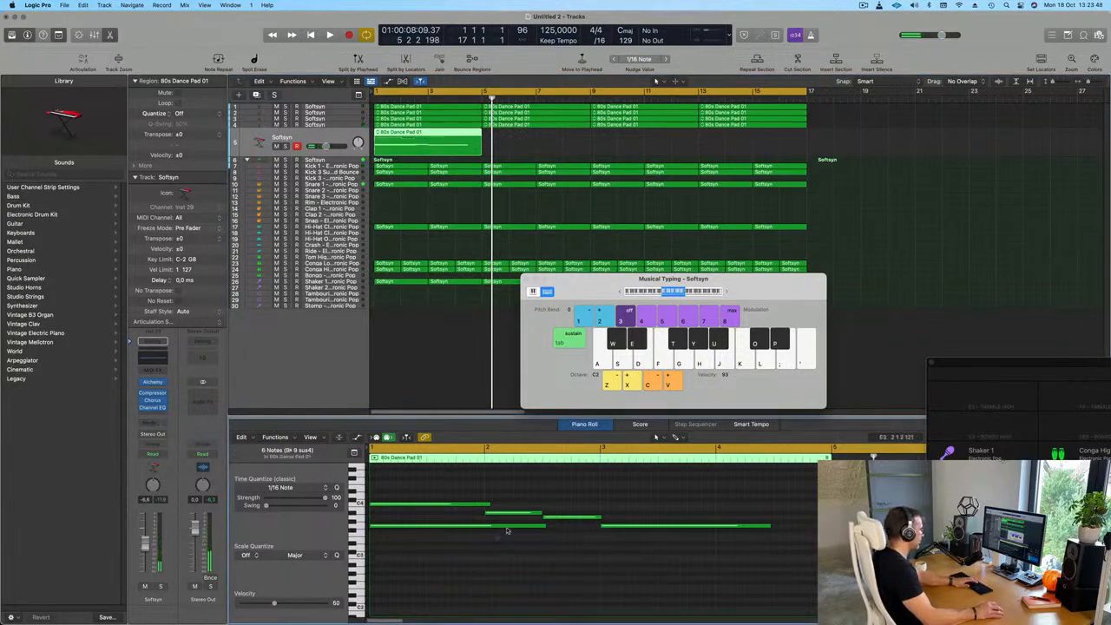
Transpose all remaining notes in the copied region down two octaves and play it from the start
{"action": "key", "text": "super+a"}
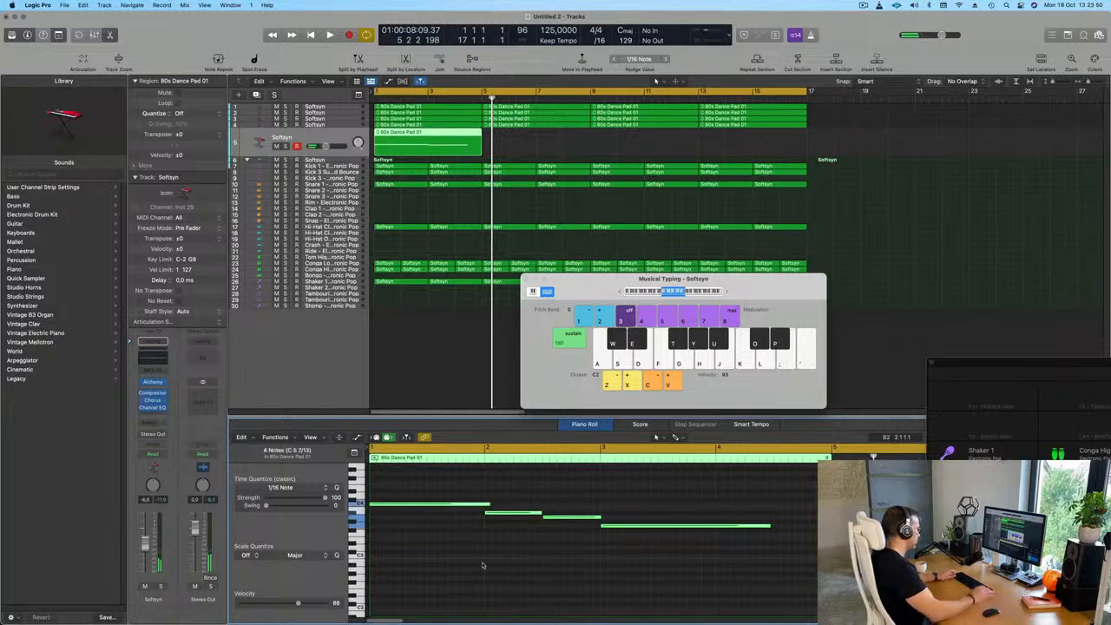
{"action": "key", "text": "shift+alt+Down"}
{"action": "key", "text": "shift+alt+Down"}
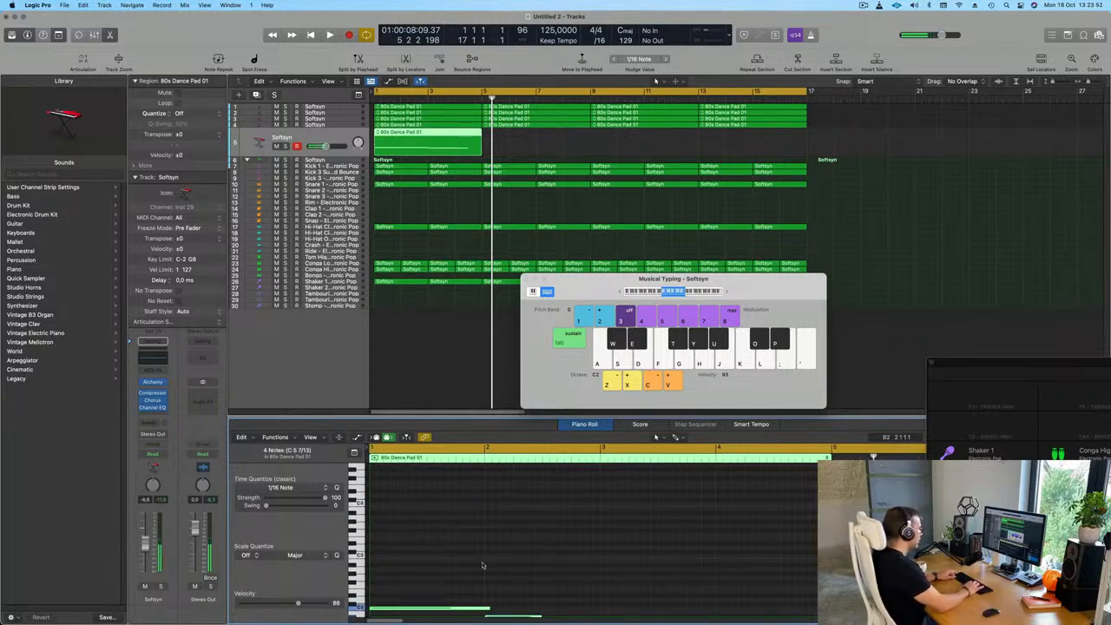
{"action": "key", "text": "shift+alt+Up"}
{"action": "key", "text": "shift+alt+Down"}
{"action": "key", "text": "Return"}
{"action": "key", "text": "space"}
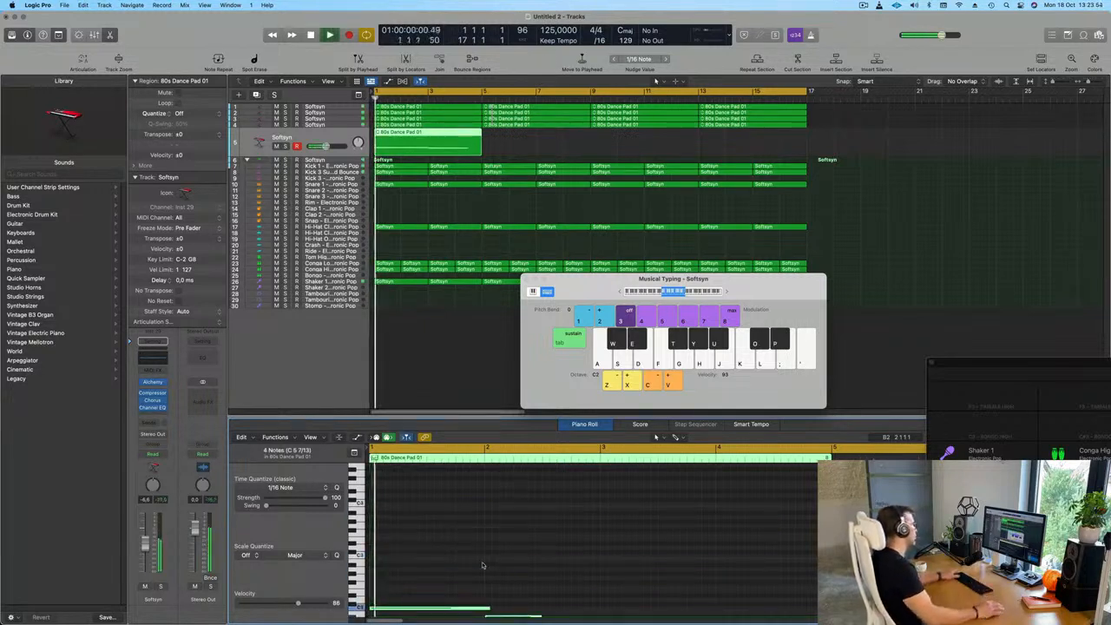
{"action": "key", "text": "space"}
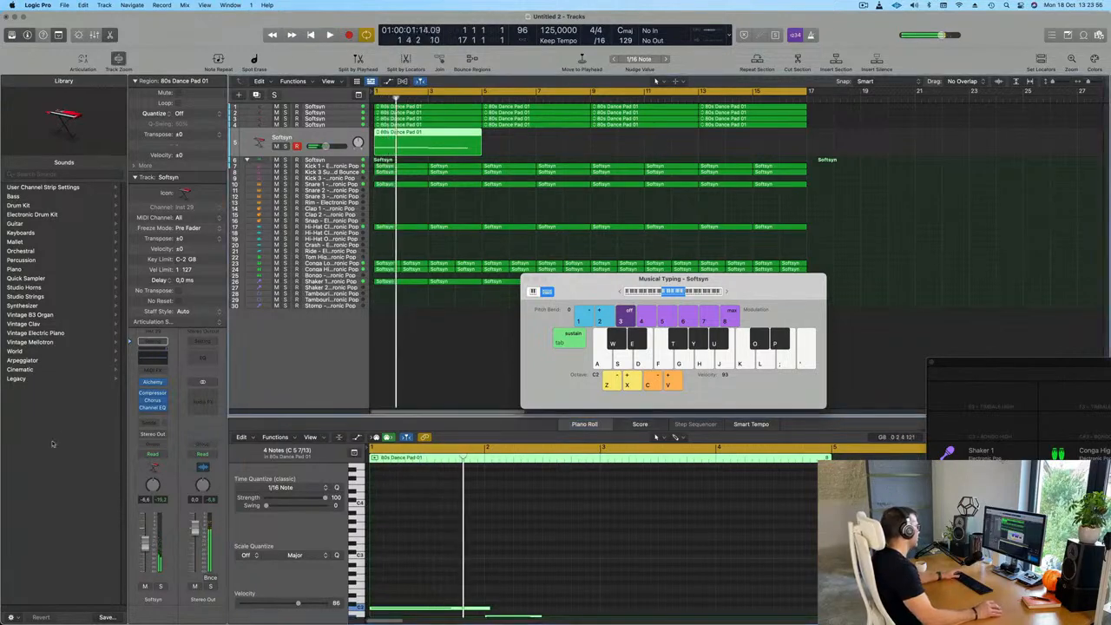
Open Alchemy on the new Softsyn track, browse its preset categories, and load Air Choir Sweep from Pads
{"action": "left_click", "coordinate": [155, 382]}
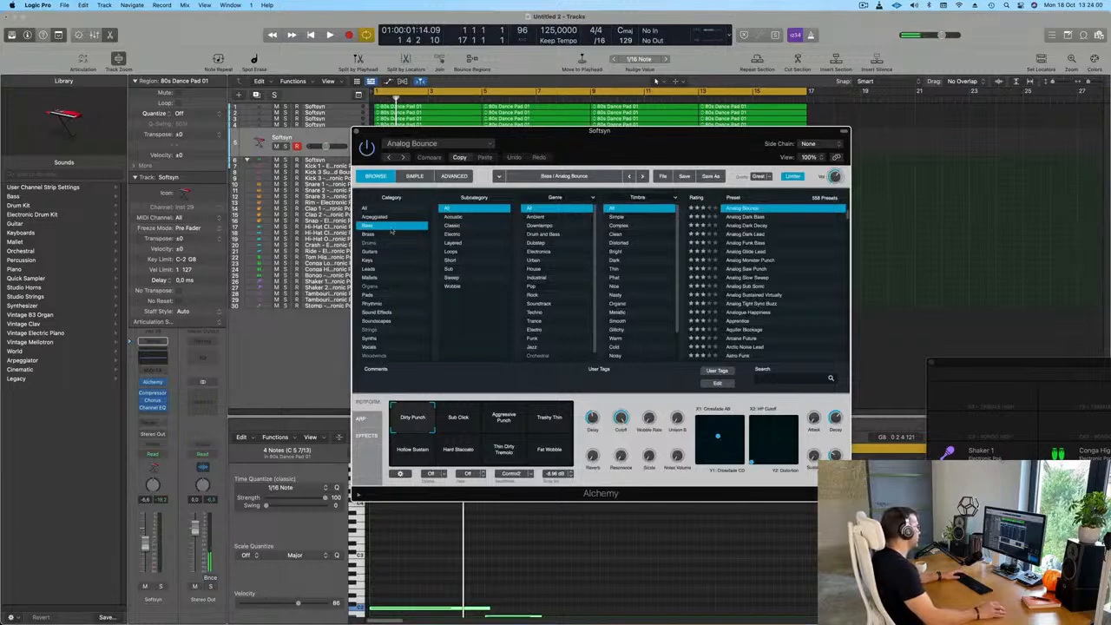
{"action": "left_click", "coordinate": [369, 236]}
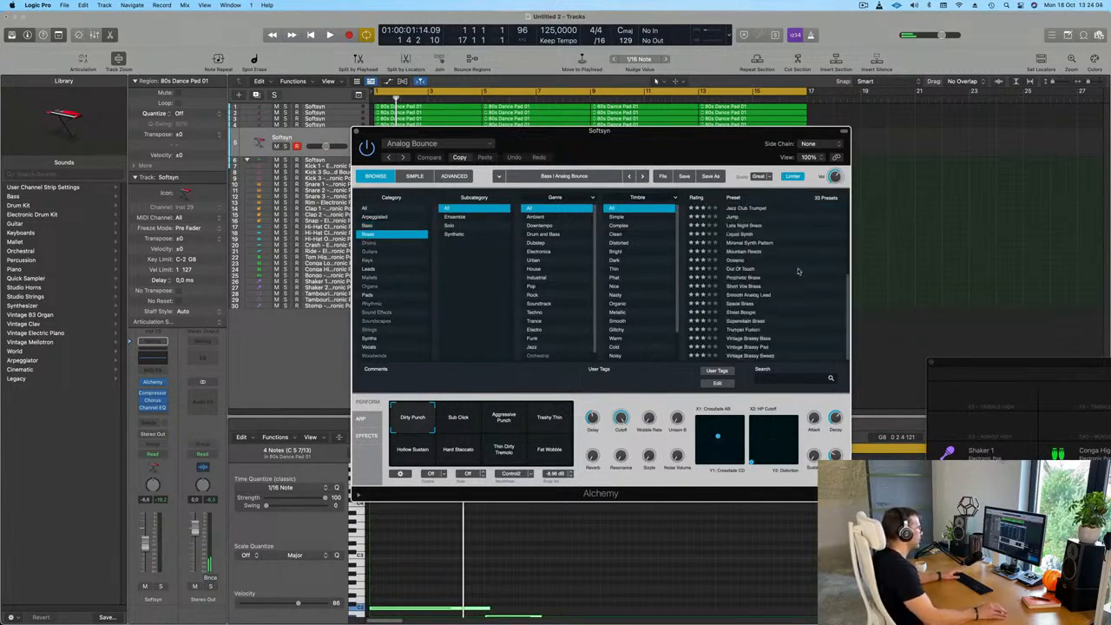
{"action": "scroll", "coordinate": [796, 272], "scroll_direction": "up", "scroll_amount": 5}
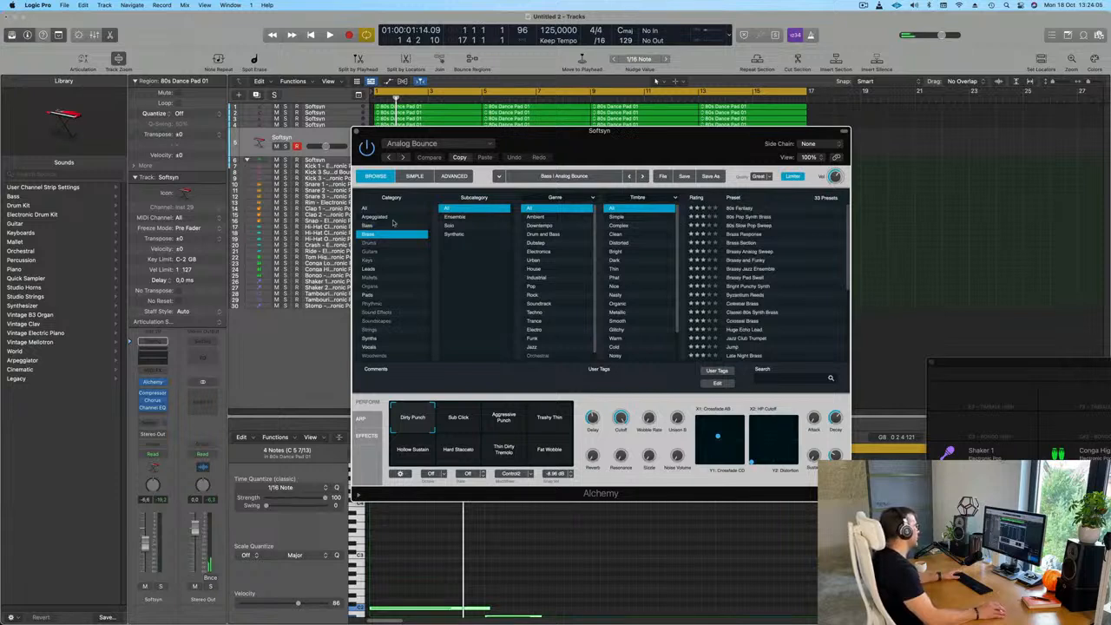
{"action": "left_click", "coordinate": [368, 209]}
{"action": "left_click", "coordinate": [371, 296]}
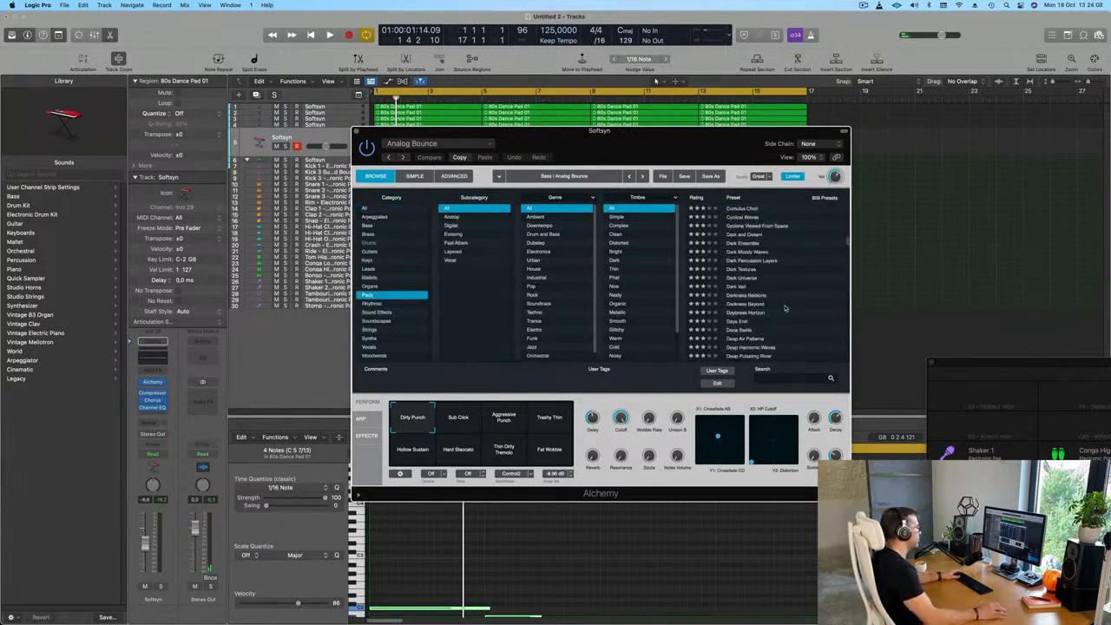
{"action": "scroll", "coordinate": [793, 259], "scroll_direction": "up", "scroll_amount": 10}
{"action": "left_click", "coordinate": [755, 295]}
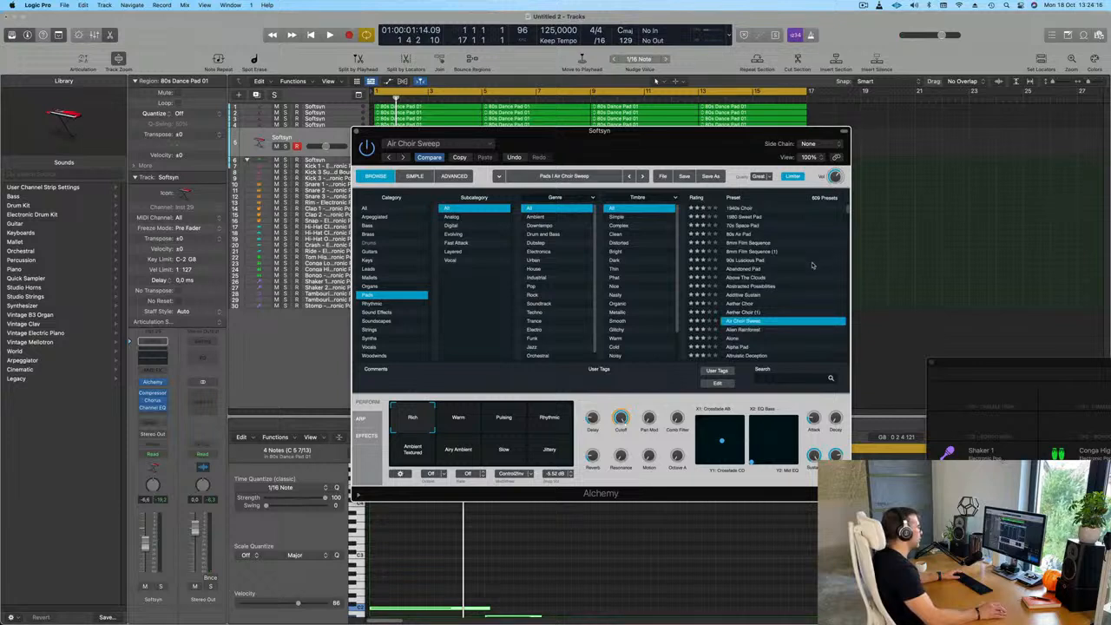
Load the Angelic Waves preset from Alchemy's Pads category on the new Softsyn track
{"action": "scroll", "coordinate": [812, 265], "scroll_direction": "down", "scroll_amount": 5}
{"action": "scroll", "coordinate": [812, 265], "scroll_direction": "down", "scroll_amount": 5}
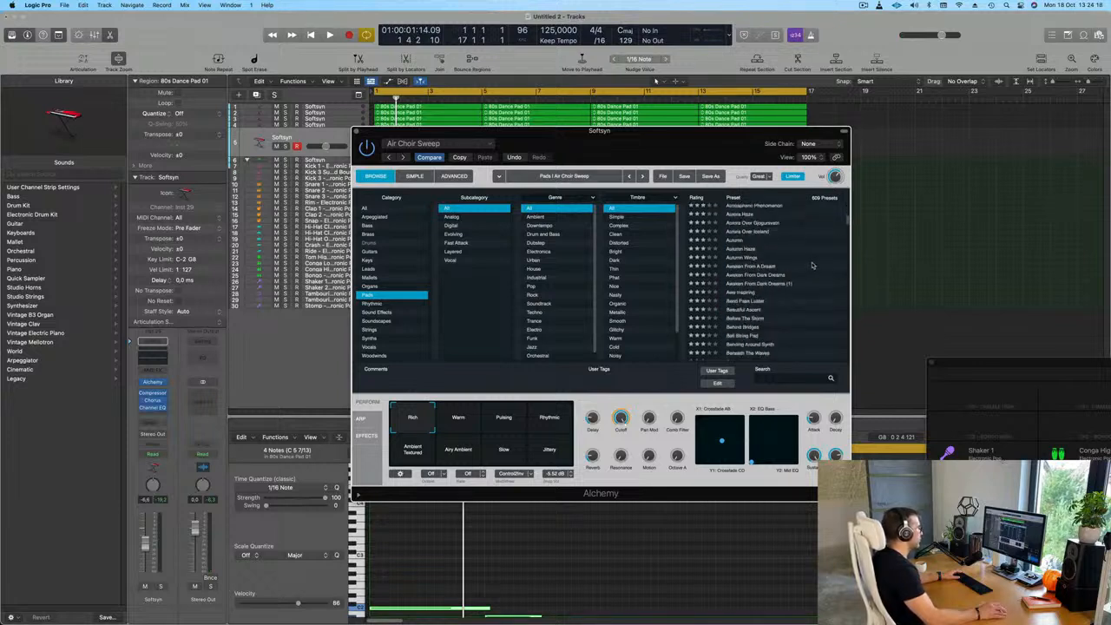
{"action": "scroll", "coordinate": [812, 266], "scroll_direction": "up", "scroll_amount": 5}
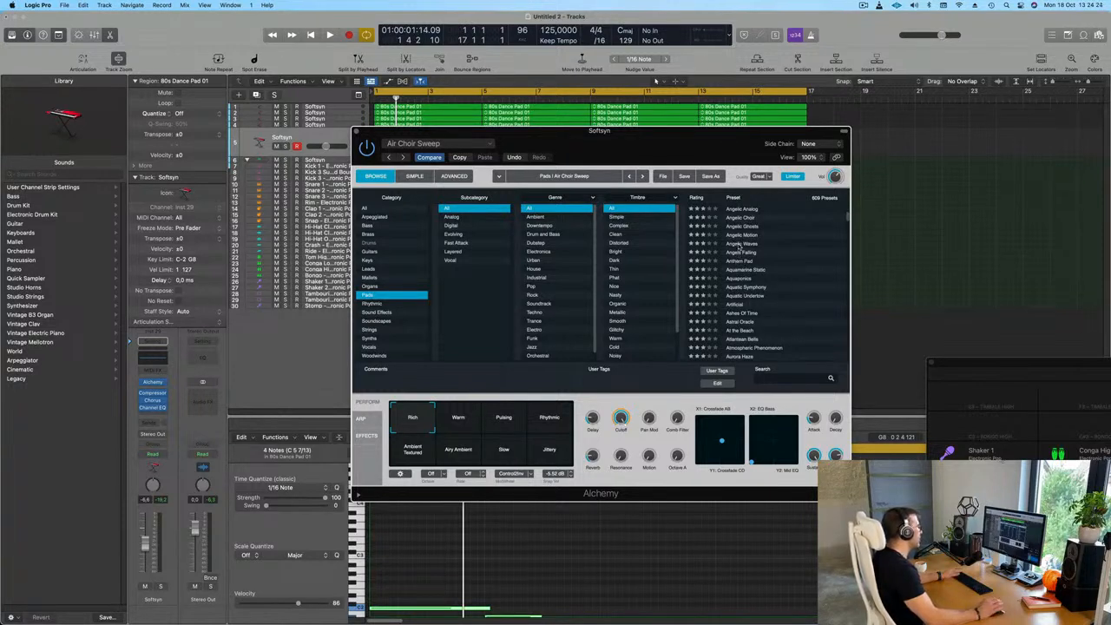
{"action": "left_click", "coordinate": [739, 246]}
{"action": "left_click_drag", "start_coordinate": [580, 132], "coordinate": [639, 144]}
Play the Angelic Waves pad soloed, then within the full mix, to judge how it fits
{"action": "key", "text": "space"}
{"action": "key", "text": "space"}
{"action": "key", "text": "space"}
{"action": "key", "text": "s"}
{"action": "key", "text": "space"}
{"action": "key", "text": "space"}
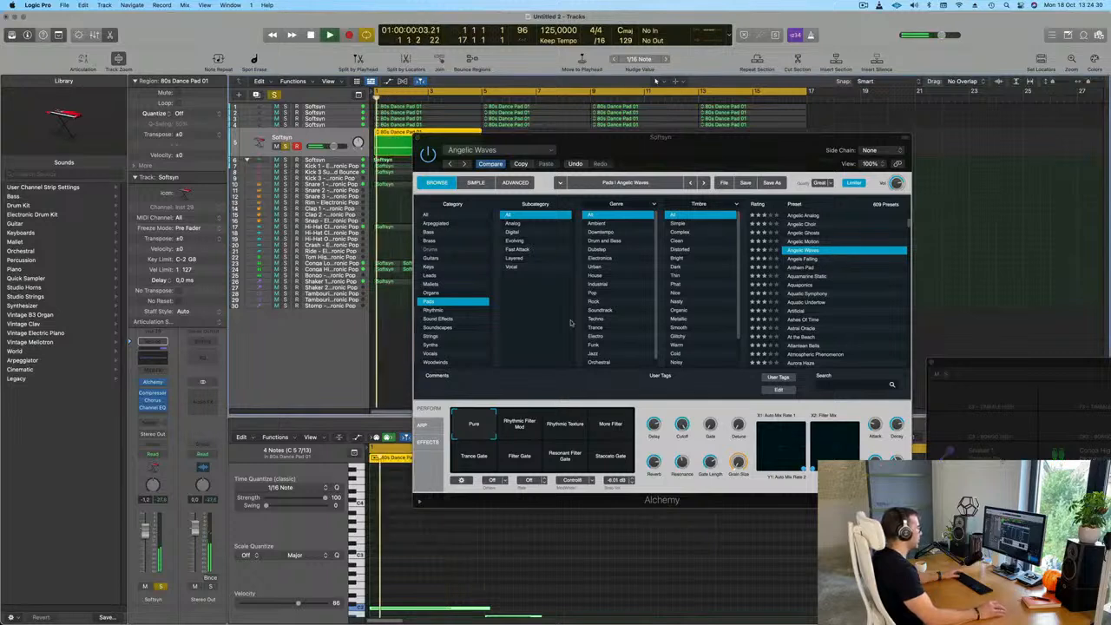
{"action": "key", "text": "s"}
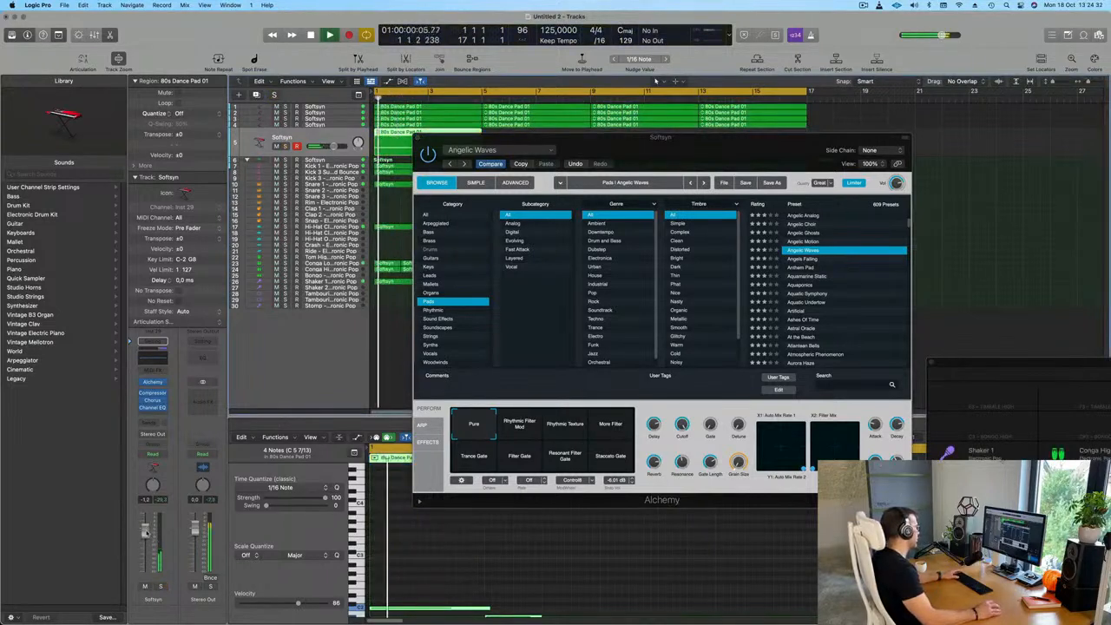
{"action": "key", "text": "space"}
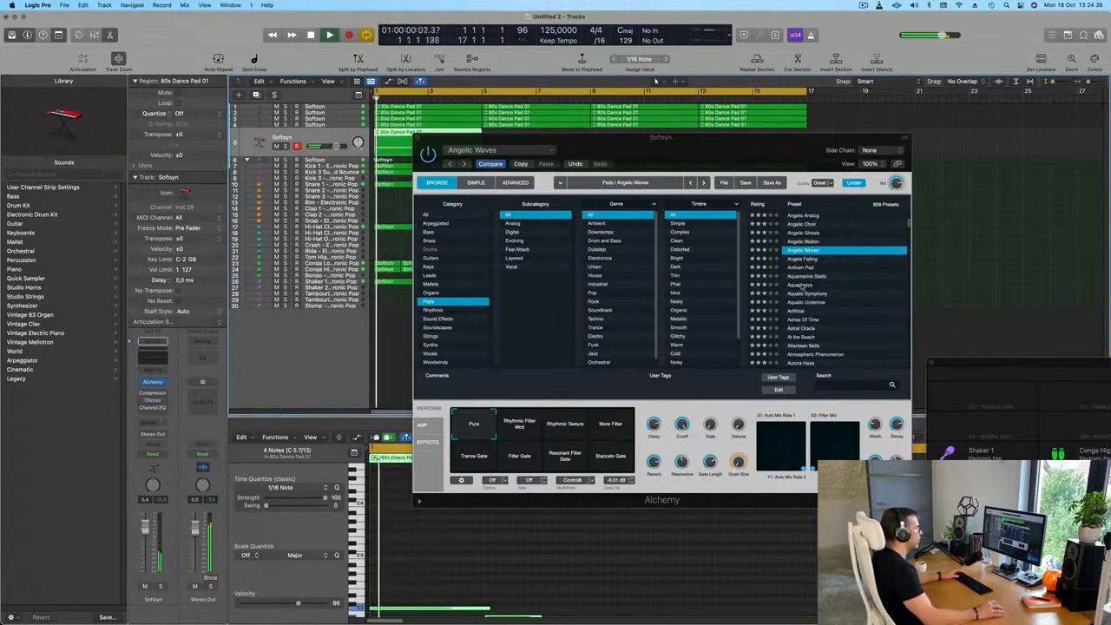
Audition the Ashes Of Time, Atlantean Bells and Aurora Over Iceland pad presets during playback
{"action": "scroll", "coordinate": [826, 305], "scroll_direction": "down", "scroll_amount": 2}
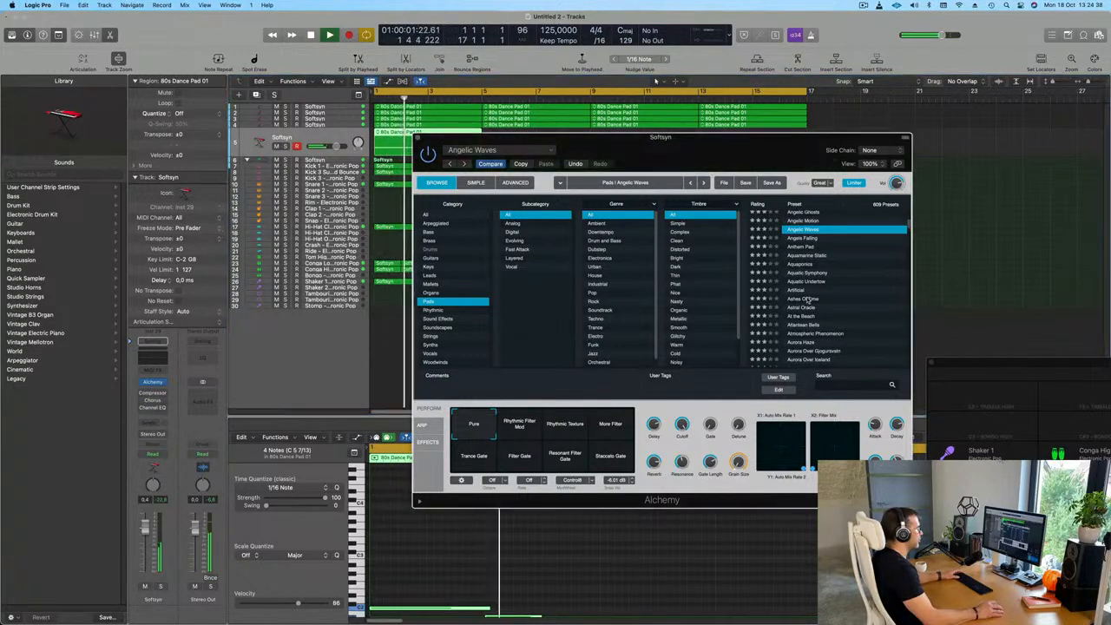
{"action": "left_click", "coordinate": [807, 298]}
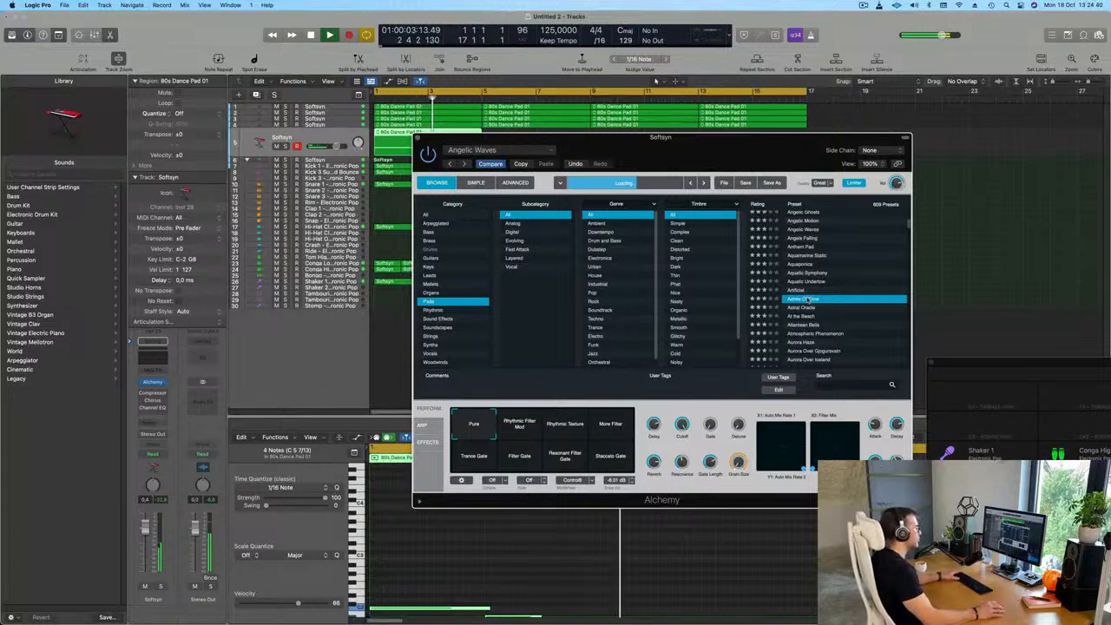
{"action": "scroll", "coordinate": [850, 289], "scroll_direction": "down", "scroll_amount": 4}
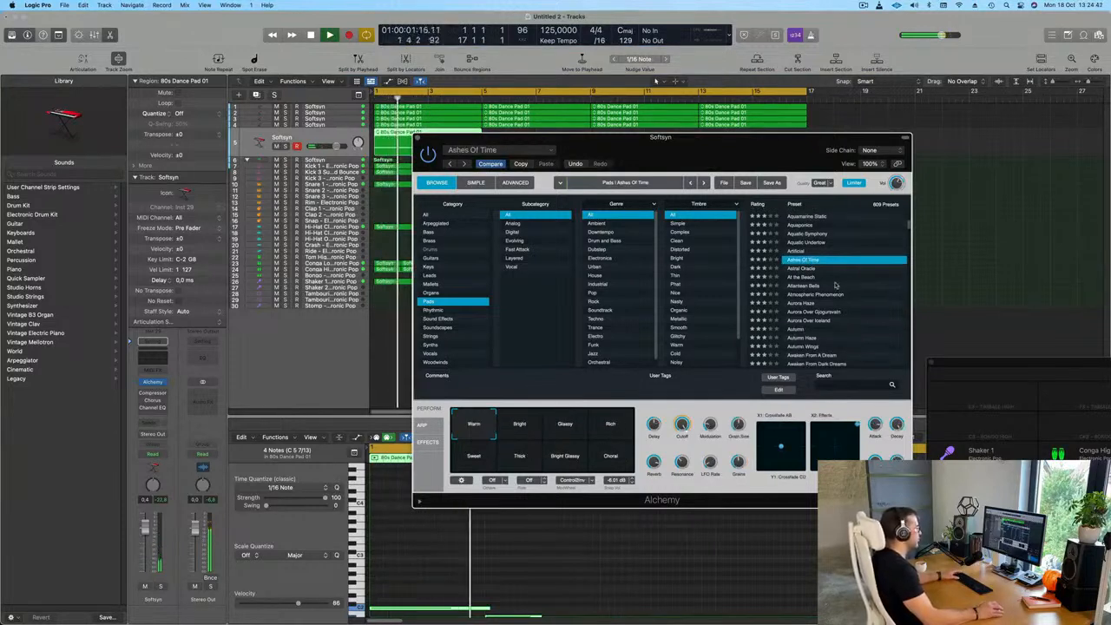
{"action": "left_click", "coordinate": [800, 286]}
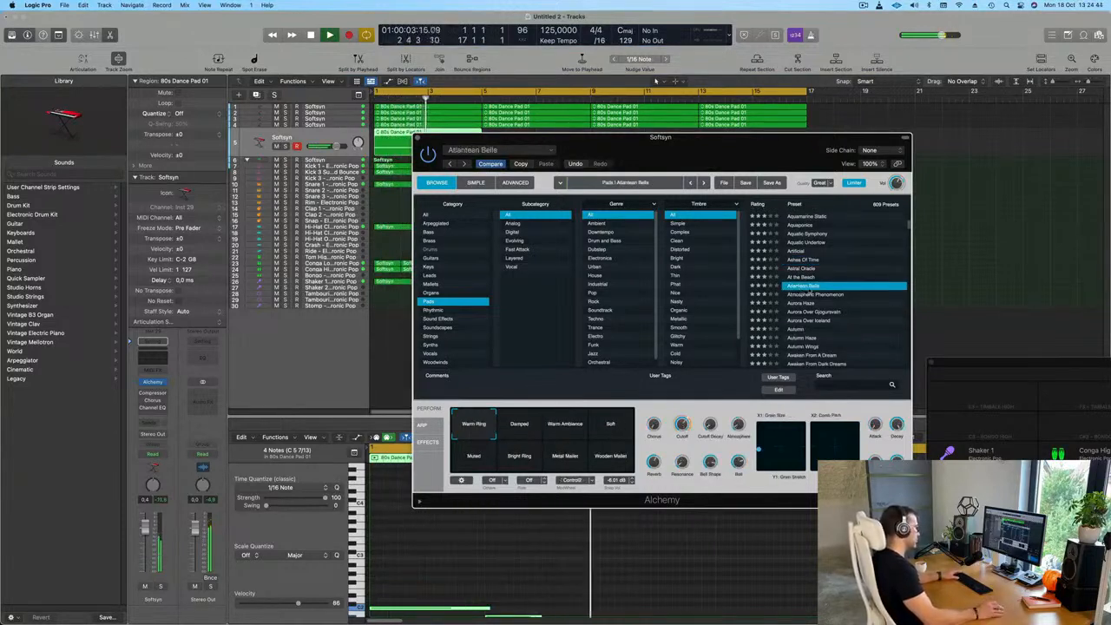
{"action": "scroll", "coordinate": [838, 318], "scroll_direction": "down", "scroll_amount": 2}
{"action": "left_click", "coordinate": [817, 301]}
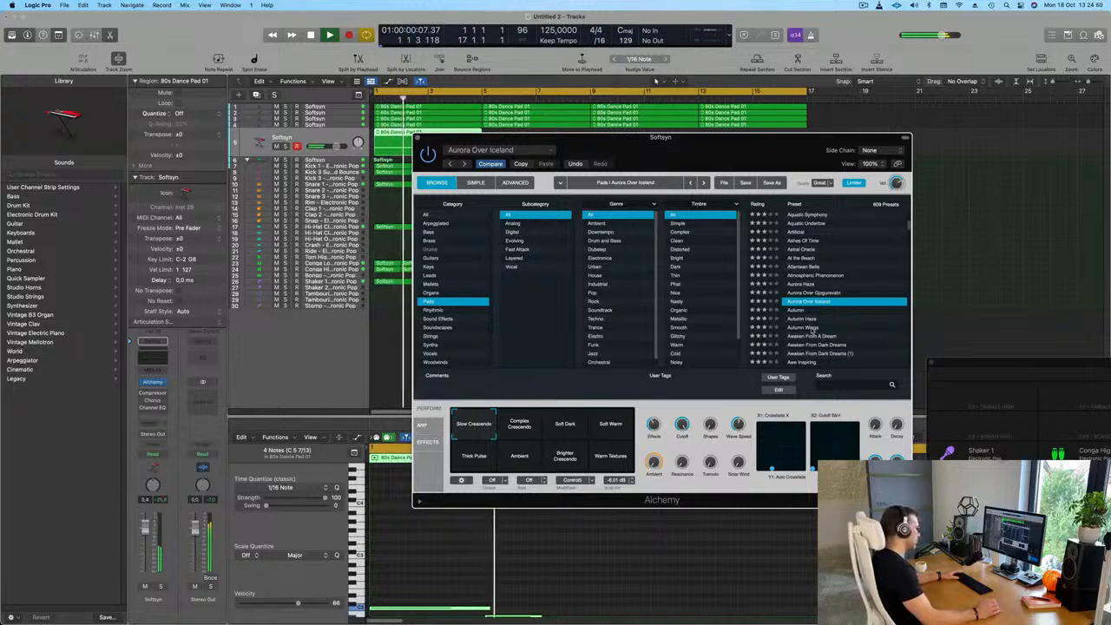
Load the Autumn Wings pad preset, compare its performance variations, and choose Sweet Wah
{"action": "left_click", "coordinate": [812, 328]}
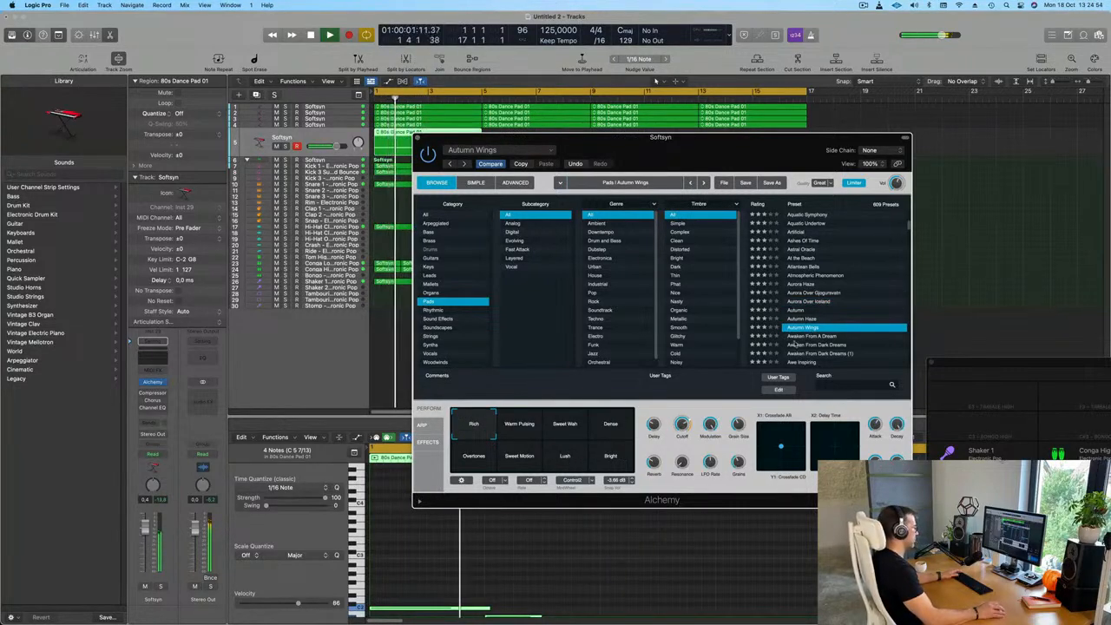
{"action": "left_click", "coordinate": [564, 425]}
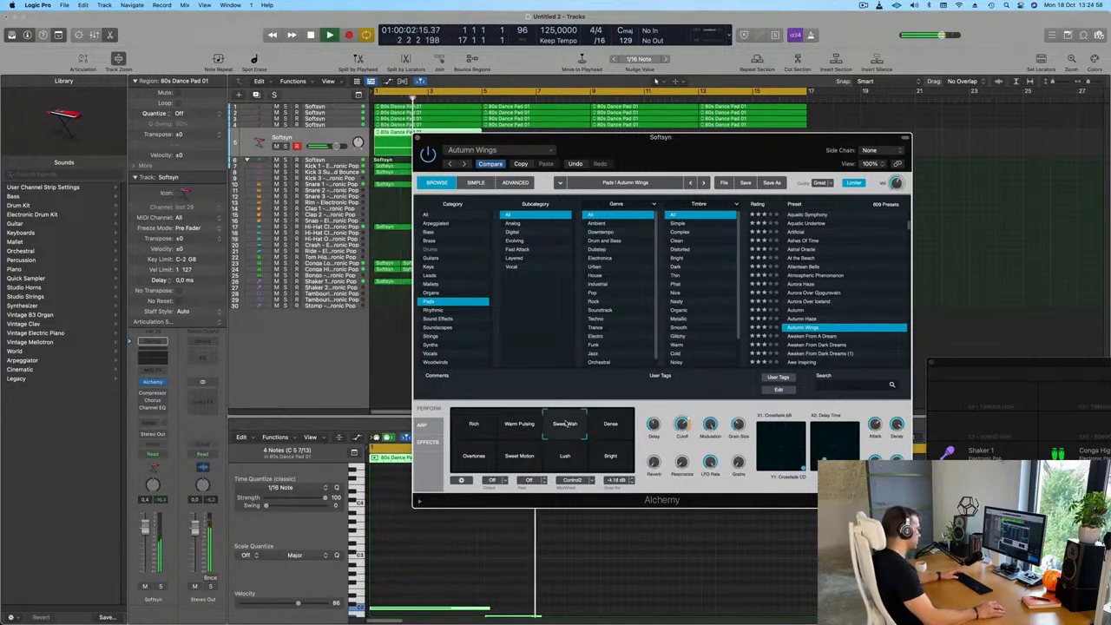
{"action": "left_click", "coordinate": [611, 423]}
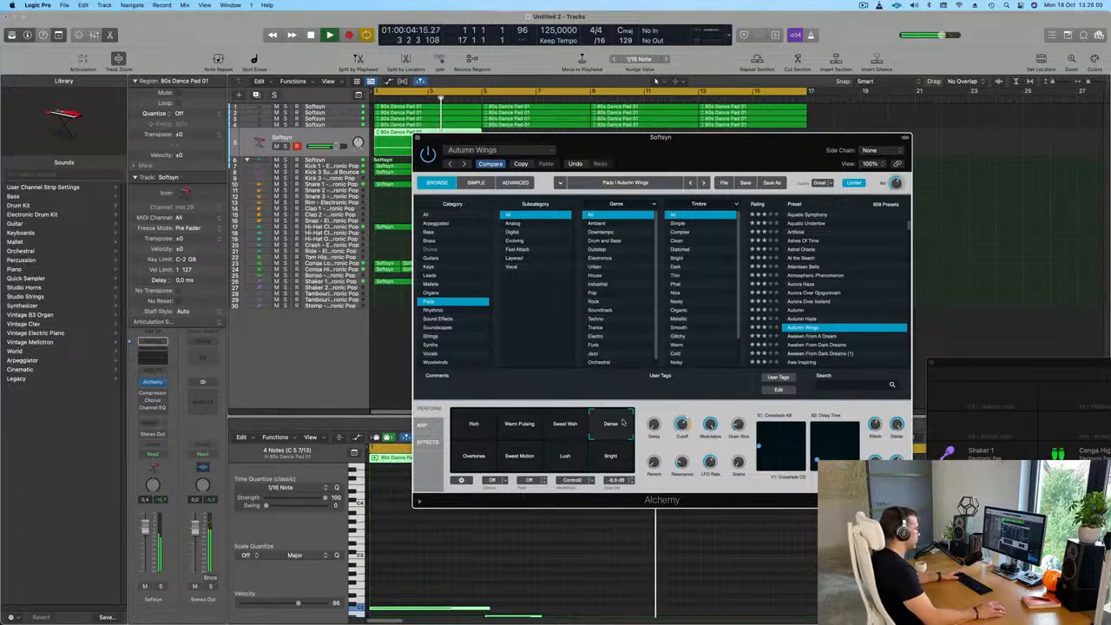
{"action": "left_click", "coordinate": [611, 456]}
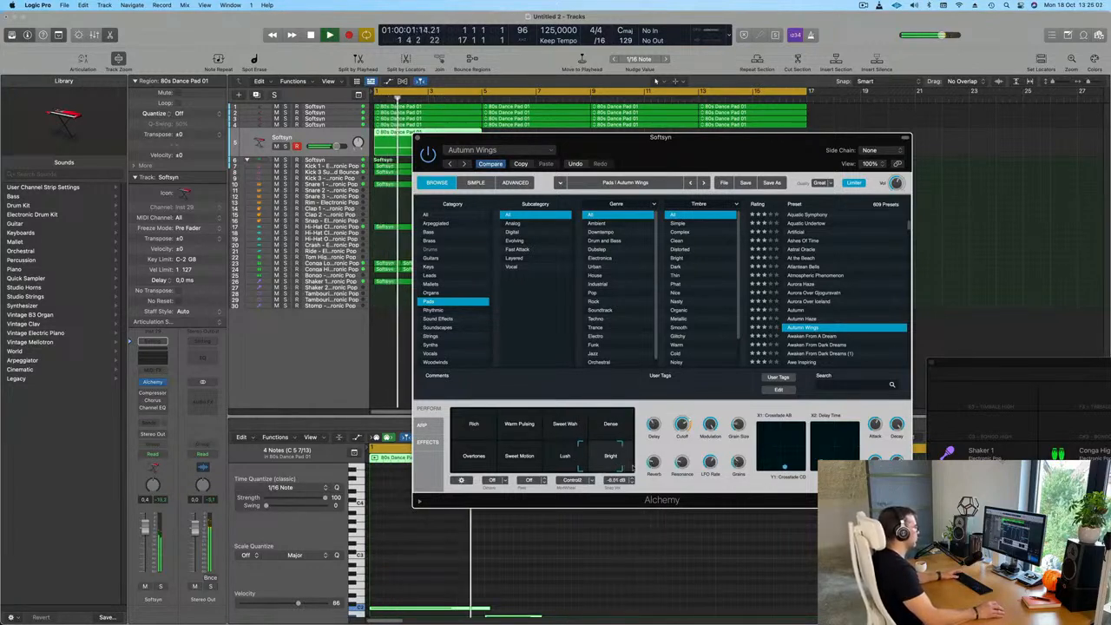
{"action": "left_click", "coordinate": [566, 425]}
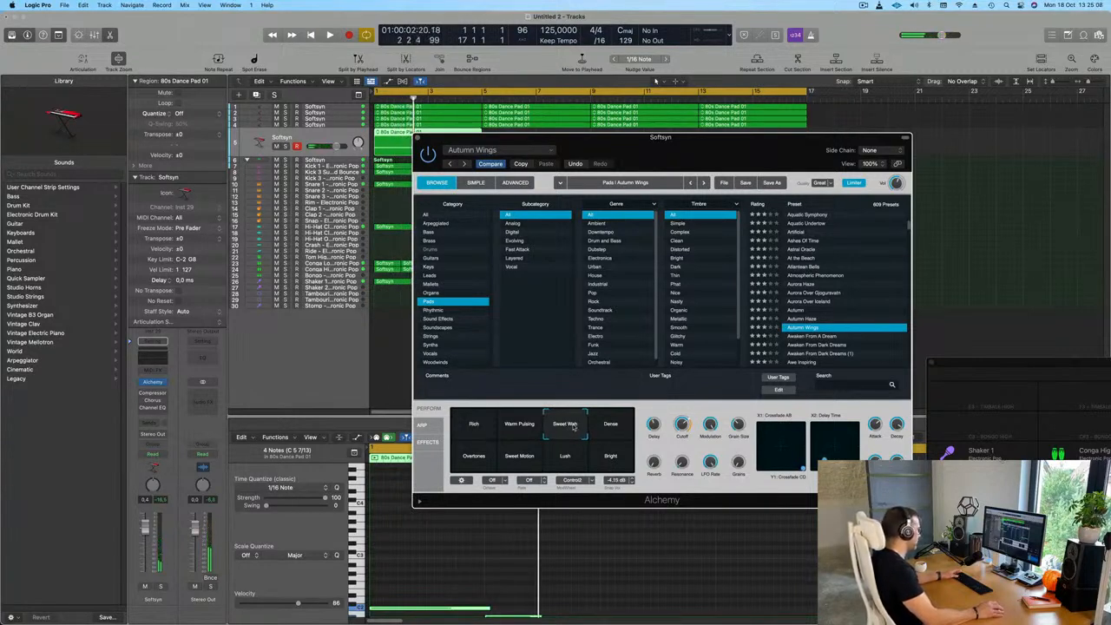
Lower the new Softsyn track's level to about -5 dB and replay the mix from the start
{"action": "key", "text": "space"}
{"action": "left_click_drag", "start_coordinate": [335, 146], "coordinate": [328, 146]}
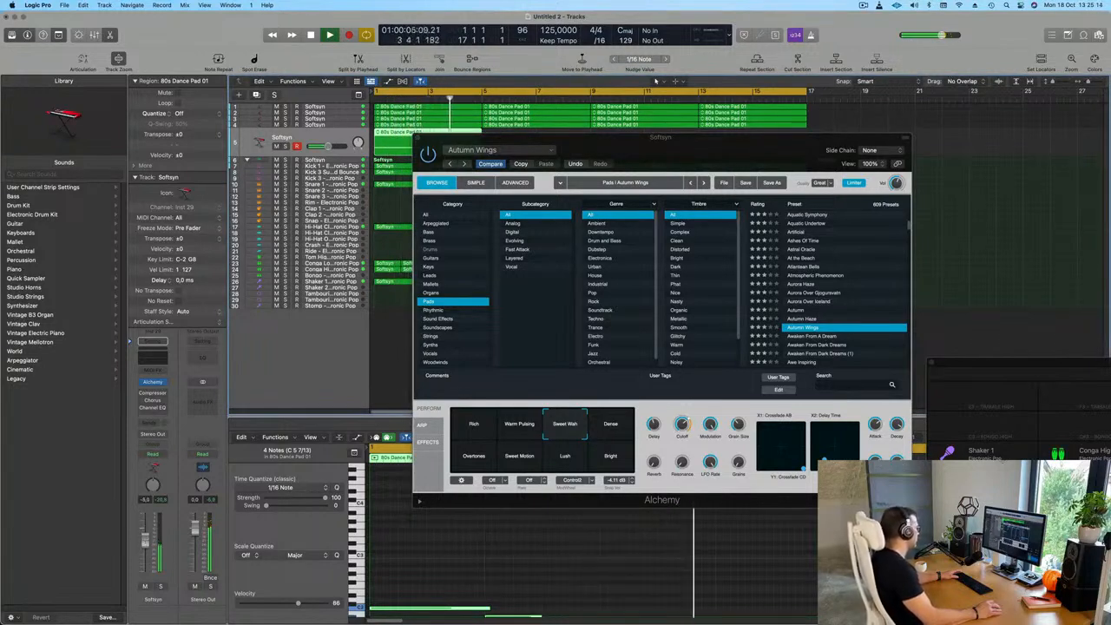
{"action": "left_click_drag", "start_coordinate": [695, 154], "coordinate": [976, 82]}
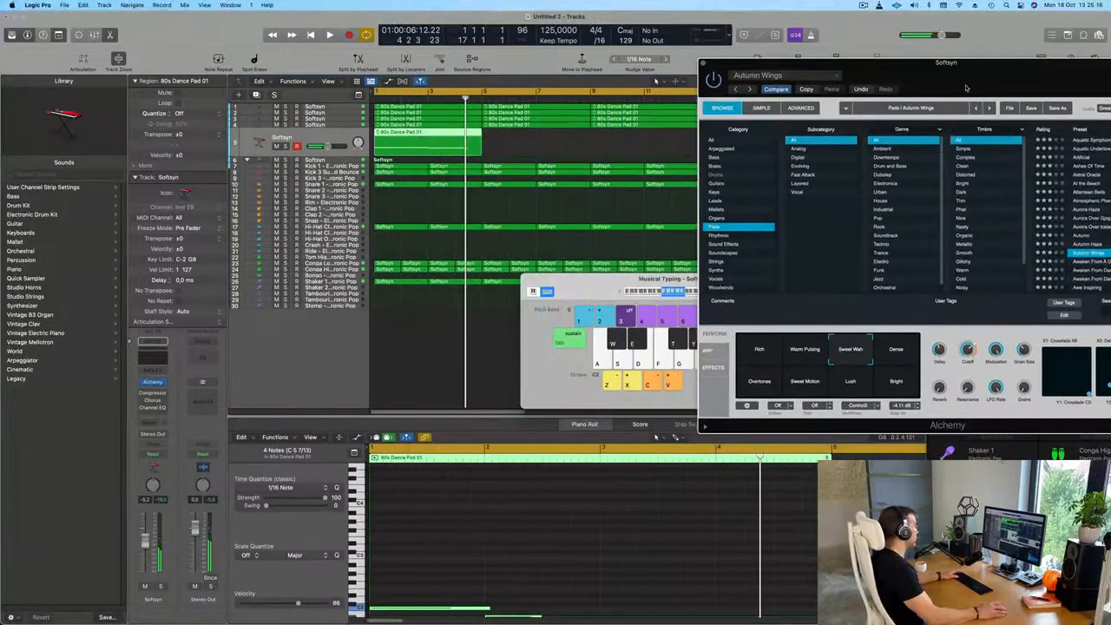
{"action": "scroll", "coordinate": [538, 522], "scroll_direction": "down", "scroll_amount": 3}
{"action": "key", "text": "Return"}
{"action": "key", "text": "space"}
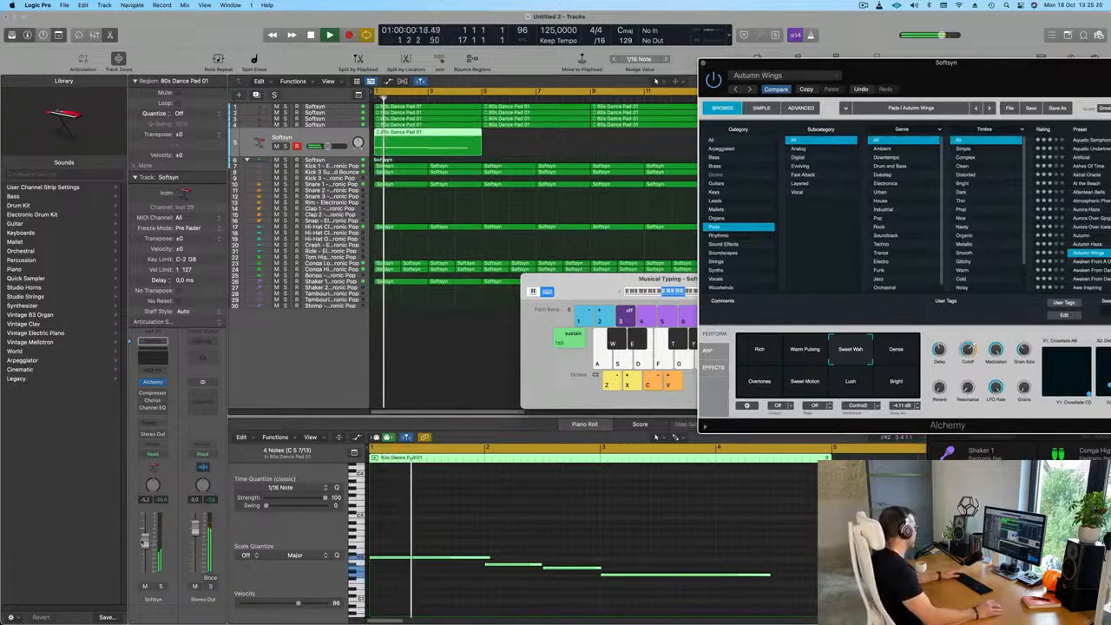
Open the Channel EQ on the new Softsyn track and switch it on
{"action": "left_click", "coordinate": [151, 407]}
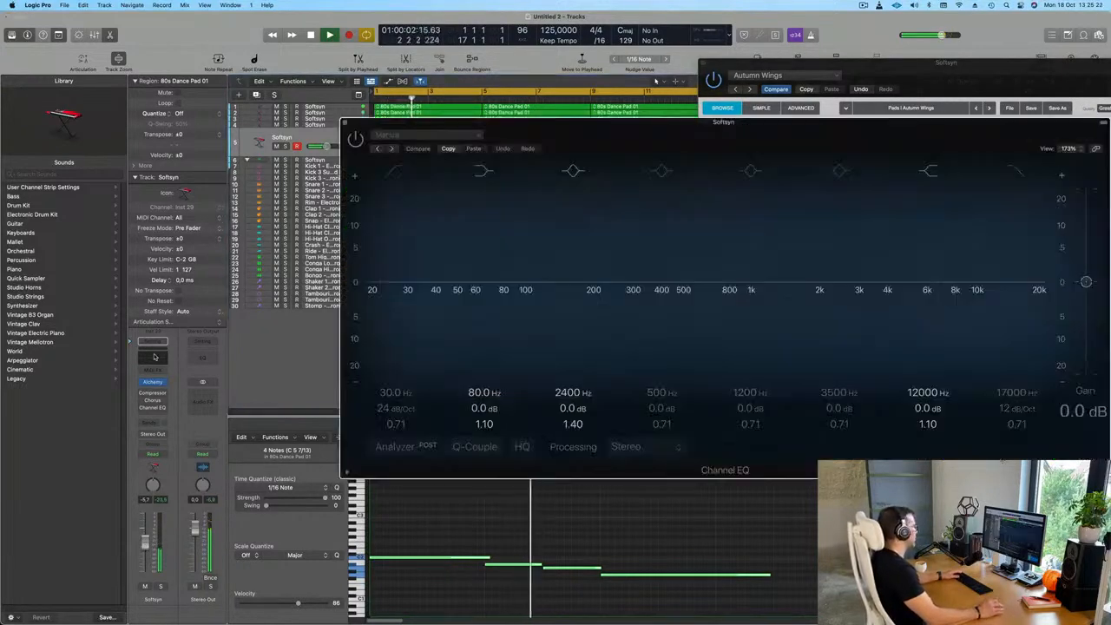
{"action": "key", "text": "space"}
{"action": "left_click_drag", "start_coordinate": [551, 139], "coordinate": [353, 141]}
{"action": "left_click", "coordinate": [160, 141]}
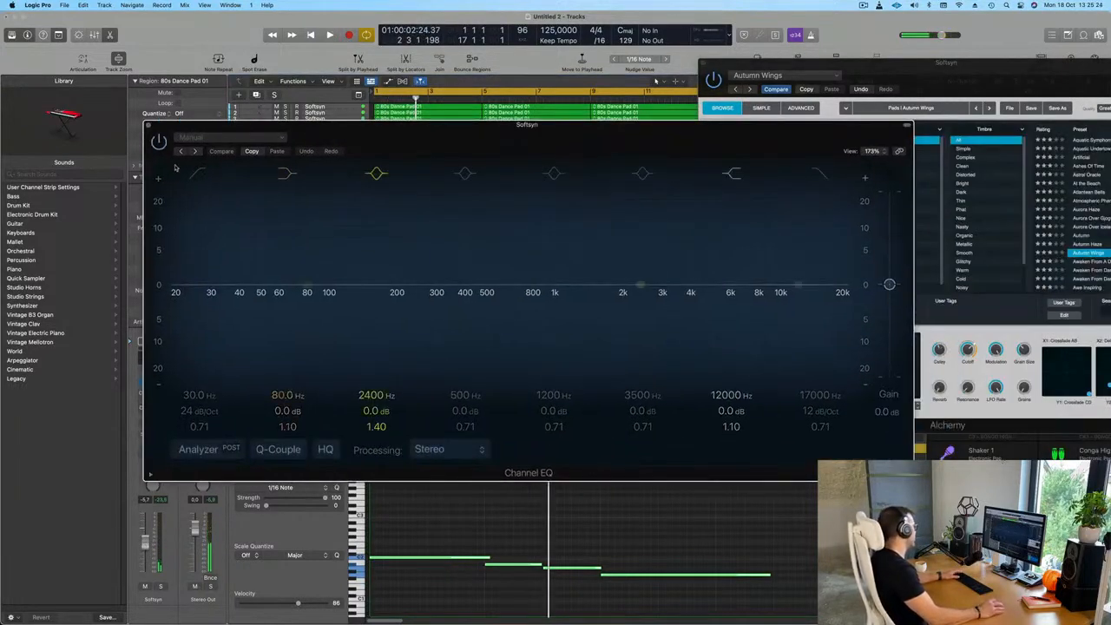
Enable the EQ's low cut at 24 dB/Oct, turn on the analyzer, and set the cutoff to about 280 Hz
{"action": "left_click", "coordinate": [199, 173]}
{"action": "key", "text": "space"}
{"action": "left_click_drag", "start_coordinate": [209, 295], "coordinate": [477, 297]}
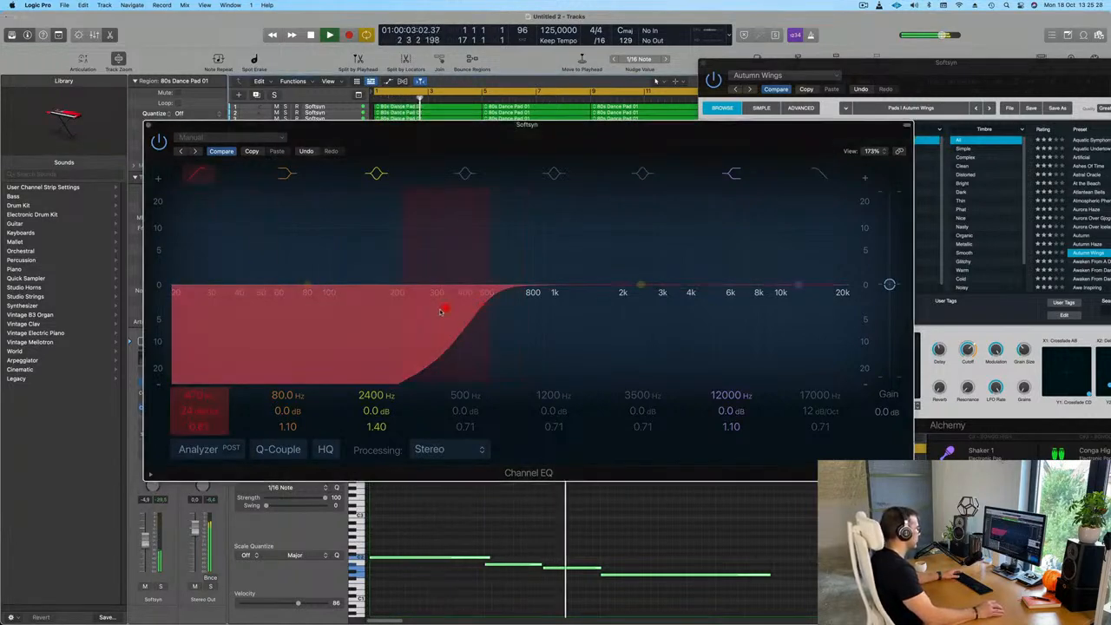
{"action": "left_click_drag", "start_coordinate": [444, 311], "coordinate": [377, 314]}
{"action": "left_click", "coordinate": [207, 450]}
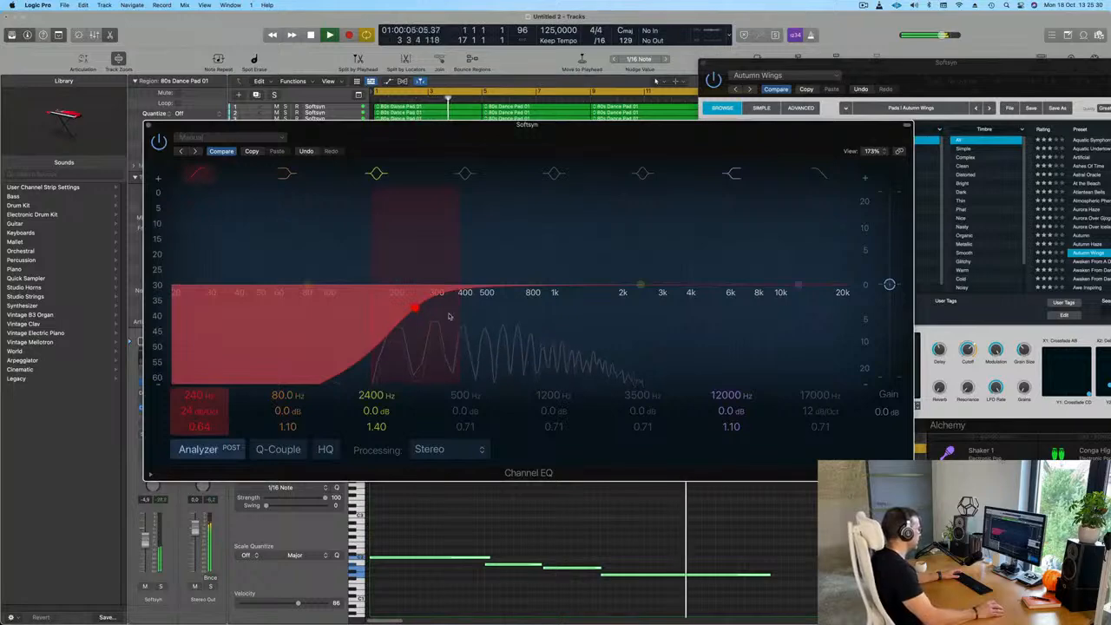
{"action": "left_click_drag", "start_coordinate": [415, 308], "coordinate": [431, 313]}
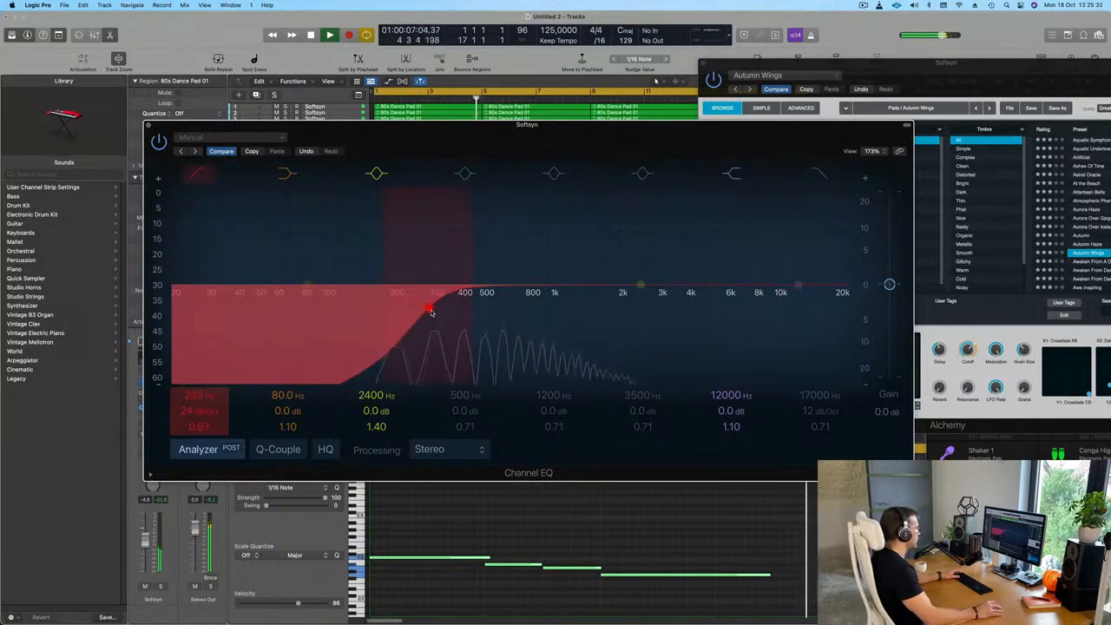
Repeat the Autumn Wings track's four-bar region three times so it fills all 16 bars
{"action": "left_click_drag", "start_coordinate": [519, 139], "coordinate": [660, 383]}
{"action": "key", "text": "space"}
{"action": "key", "text": "space"}
{"action": "scroll", "coordinate": [512, 148], "scroll_direction": "down", "scroll_amount": 5}
{"action": "left_click", "coordinate": [461, 149]}
{"action": "left_click", "coordinate": [380, 139]}
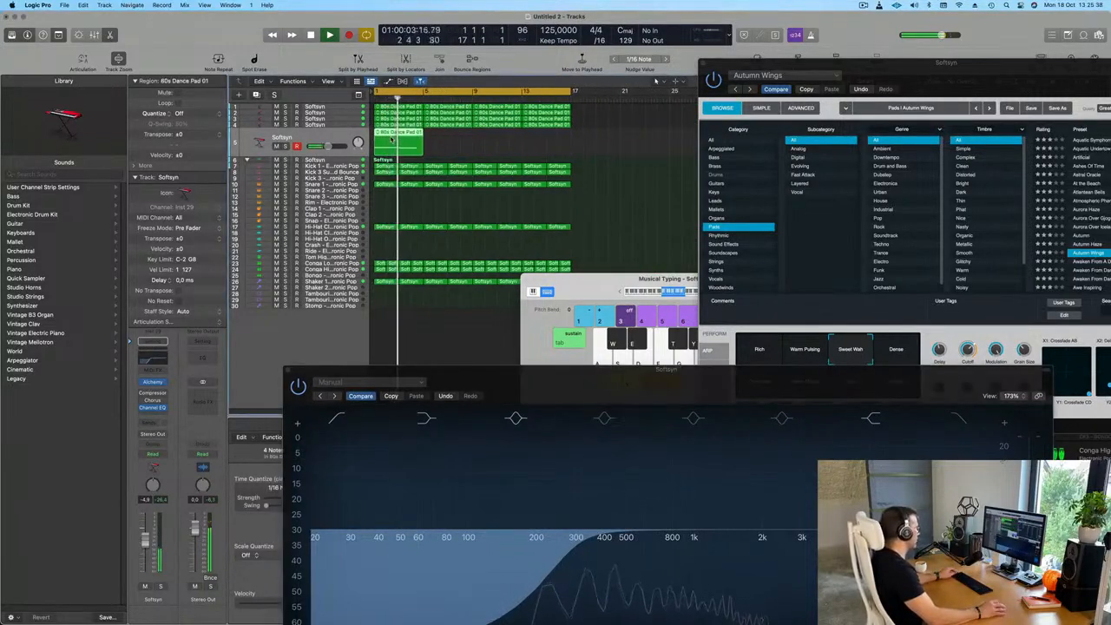
{"action": "key", "text": "super+r"}
{"action": "key", "text": "super+r"}
{"action": "key", "text": "super+r"}
{"action": "key", "text": "space"}
{"action": "key", "text": "space"}
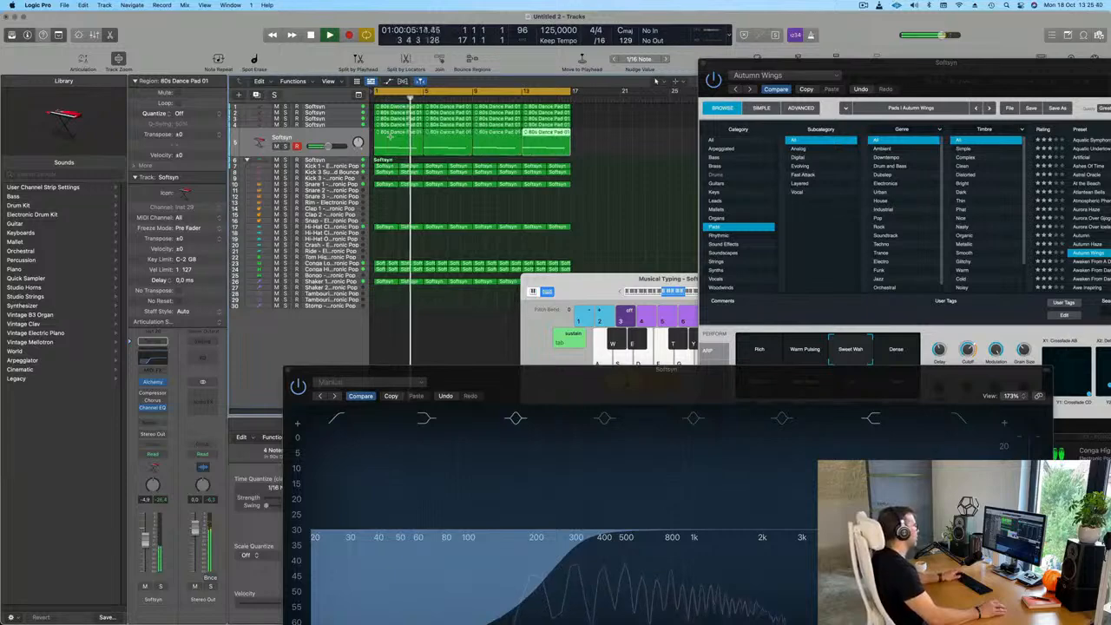
Select all regions in the project, then name and color them to match their tracks
{"action": "left_click", "coordinate": [343, 138]}
{"action": "key", "text": "super+a"}
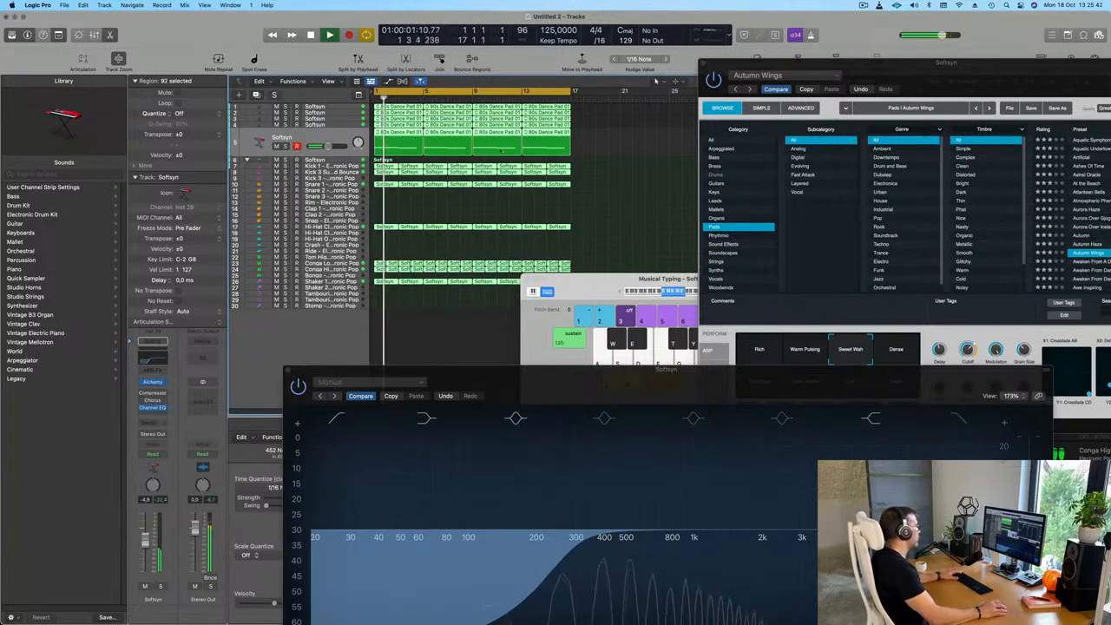
{"action": "right_click", "coordinate": [496, 132]}
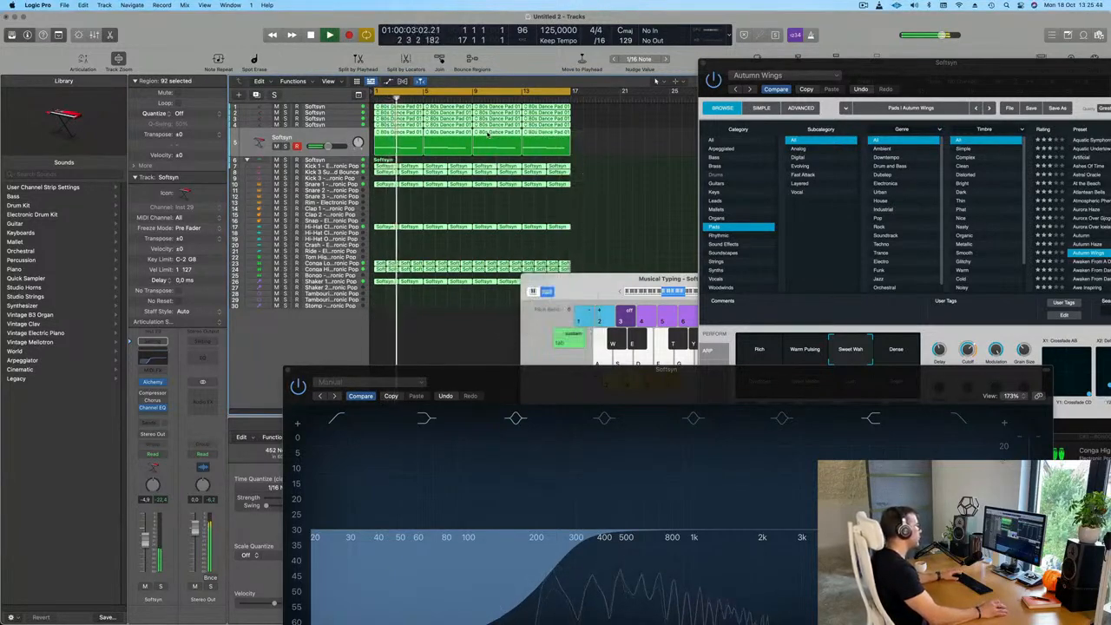
{"action": "right_click", "coordinate": [497, 136]}
{"action": "left_click", "coordinate": [529, 136]}
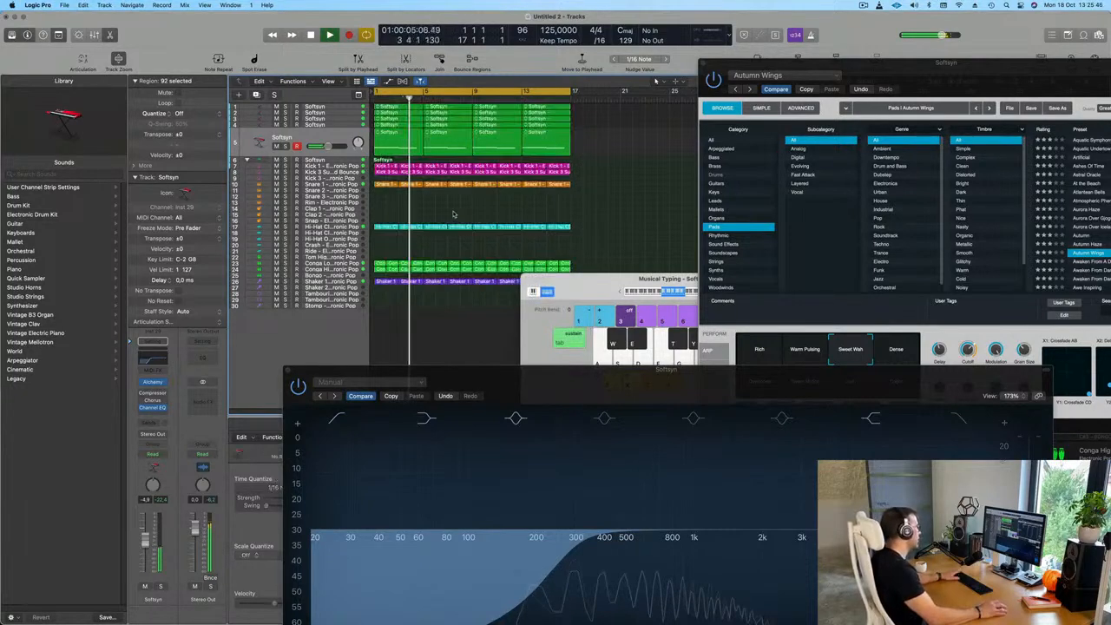
Solo the Autumn Wings track to check it alone, then unsolo it and restart playback
{"action": "left_click", "coordinate": [345, 140]}
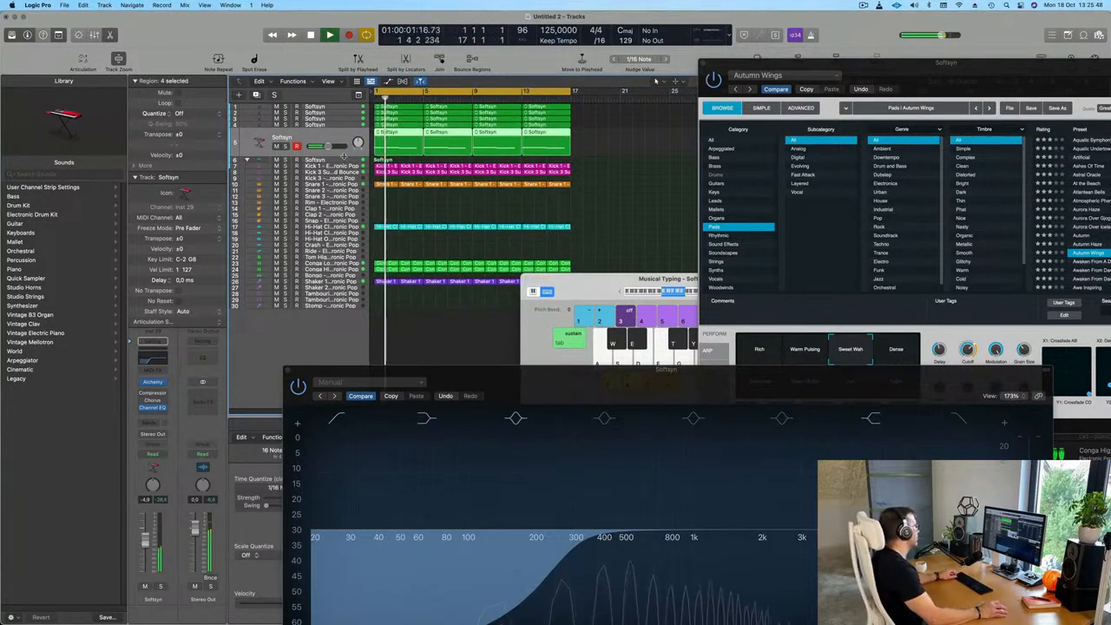
{"action": "left_click", "coordinate": [284, 145]}
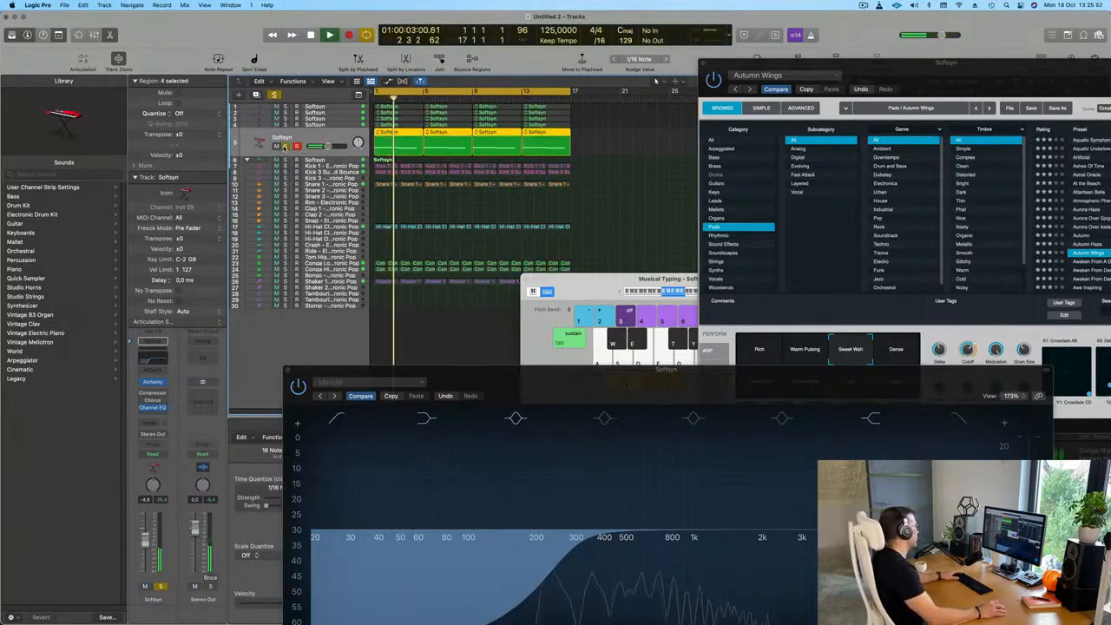
{"action": "left_click", "coordinate": [284, 145]}
{"action": "key", "text": "space"}
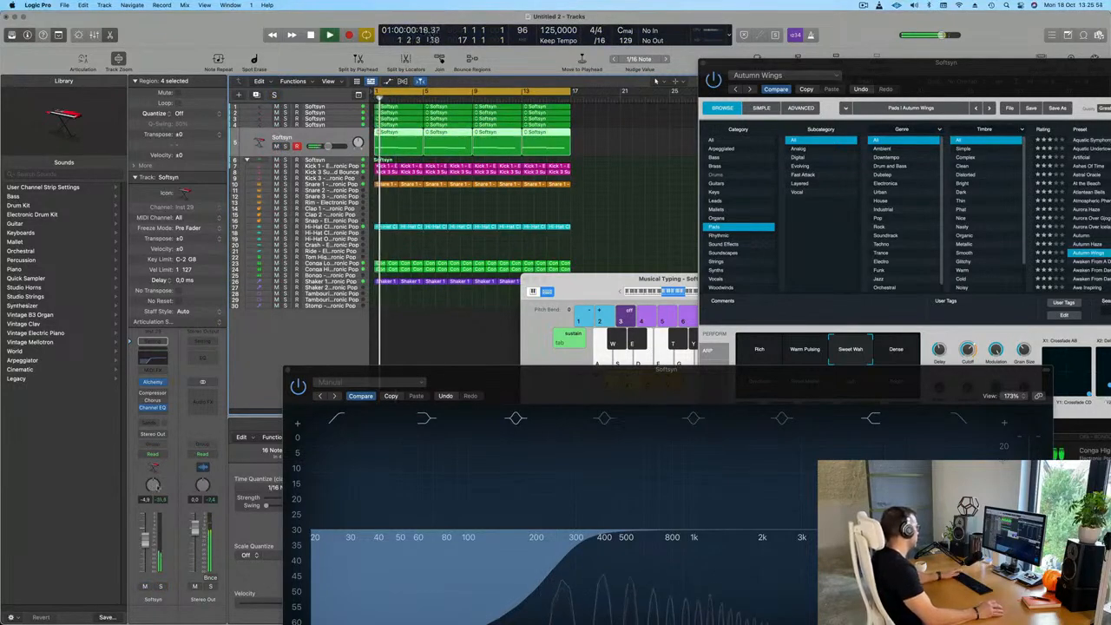
Add a send from the Autumn Wings track to Bus 4 → Aux 4 and raise its send level
{"action": "left_click", "coordinate": [152, 426]}
{"action": "mouse_move", "coordinate": [174, 437]}
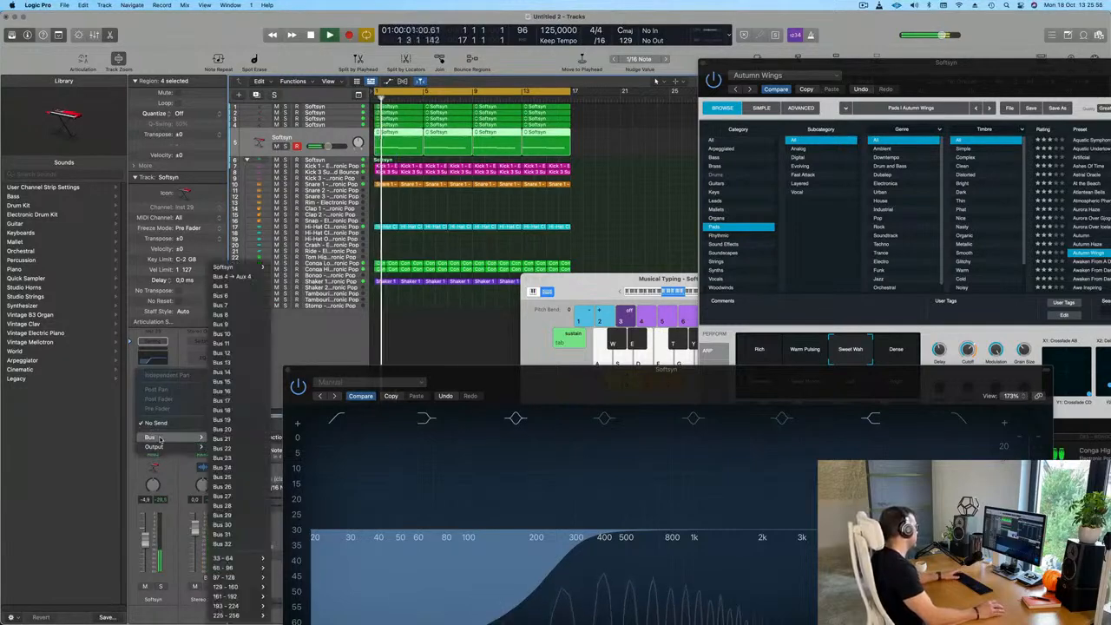
{"action": "mouse_move", "coordinate": [247, 271]}
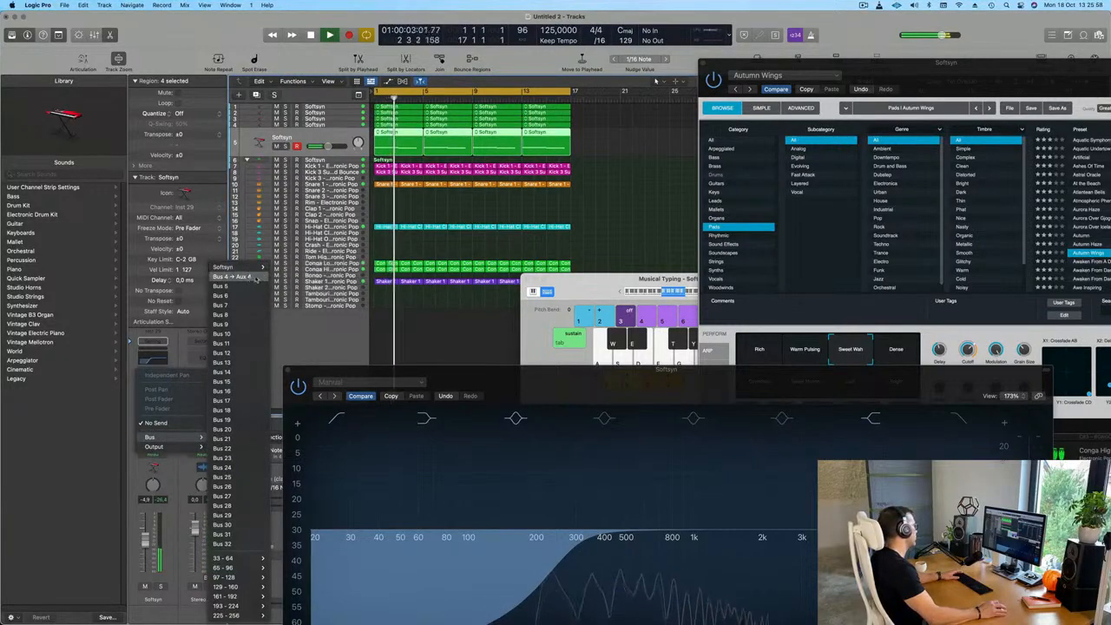
{"action": "left_click", "coordinate": [245, 277]}
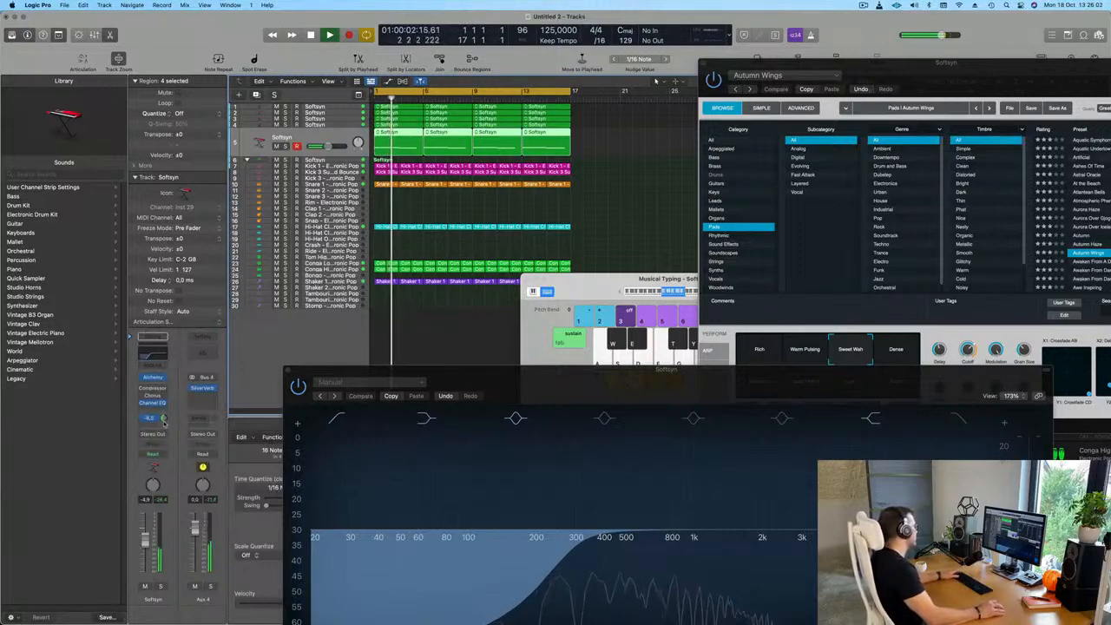
{"action": "left_click_drag", "start_coordinate": [439, 373], "coordinate": [680, 368]}
{"action": "key", "text": "Return"}
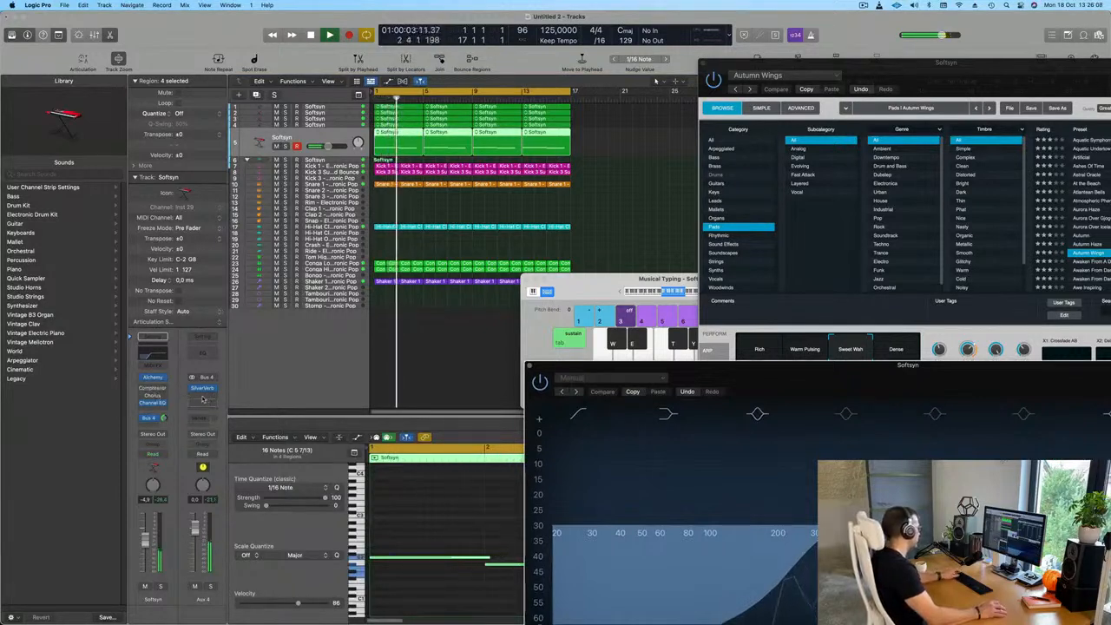
Adjust the Aux 4 compressor's threshold and set its release to 270 ms during playback, and lower the Aux 4 fader to about -4.5 dB
{"action": "left_click", "coordinate": [203, 403]}
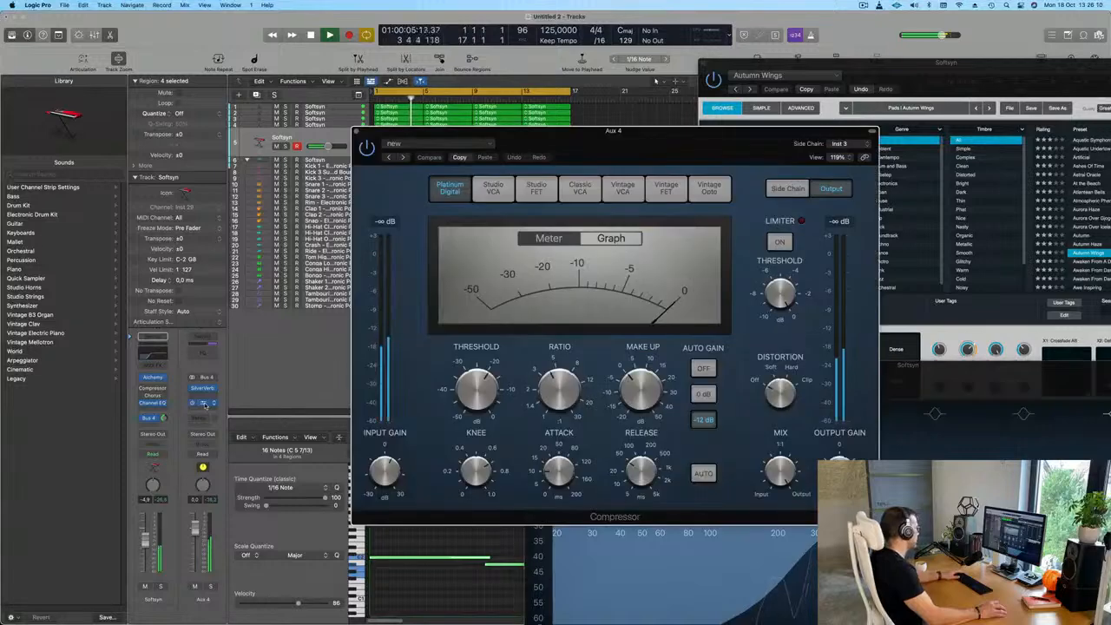
{"action": "left_click_drag", "start_coordinate": [728, 141], "coordinate": [660, 142]}
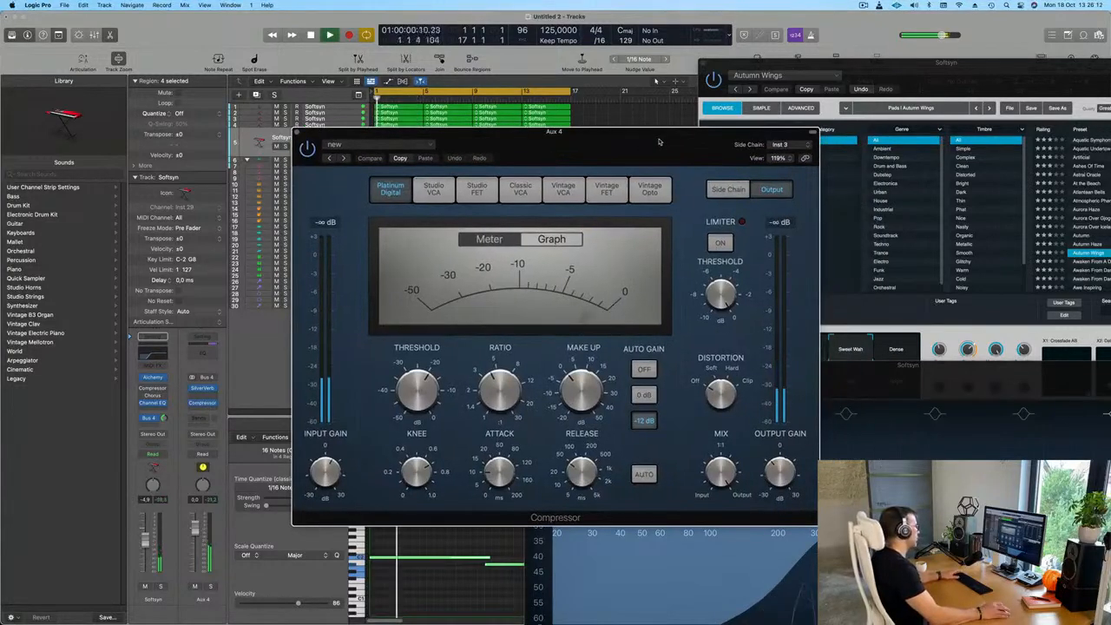
{"action": "left_click_drag", "start_coordinate": [584, 476], "coordinate": [586, 460]}
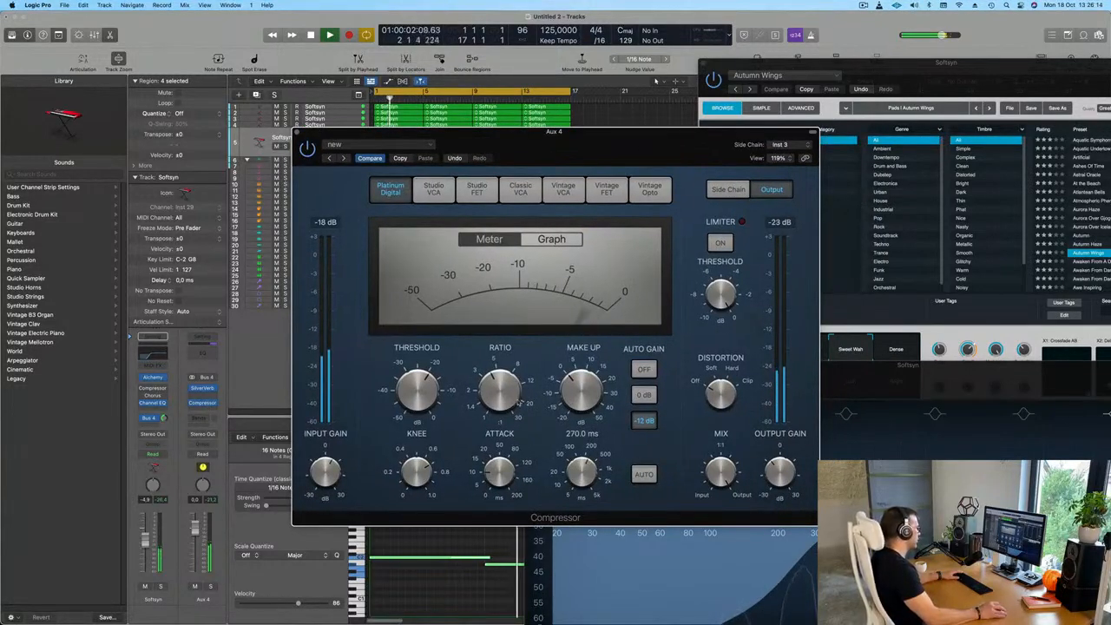
{"action": "key", "text": "space"}
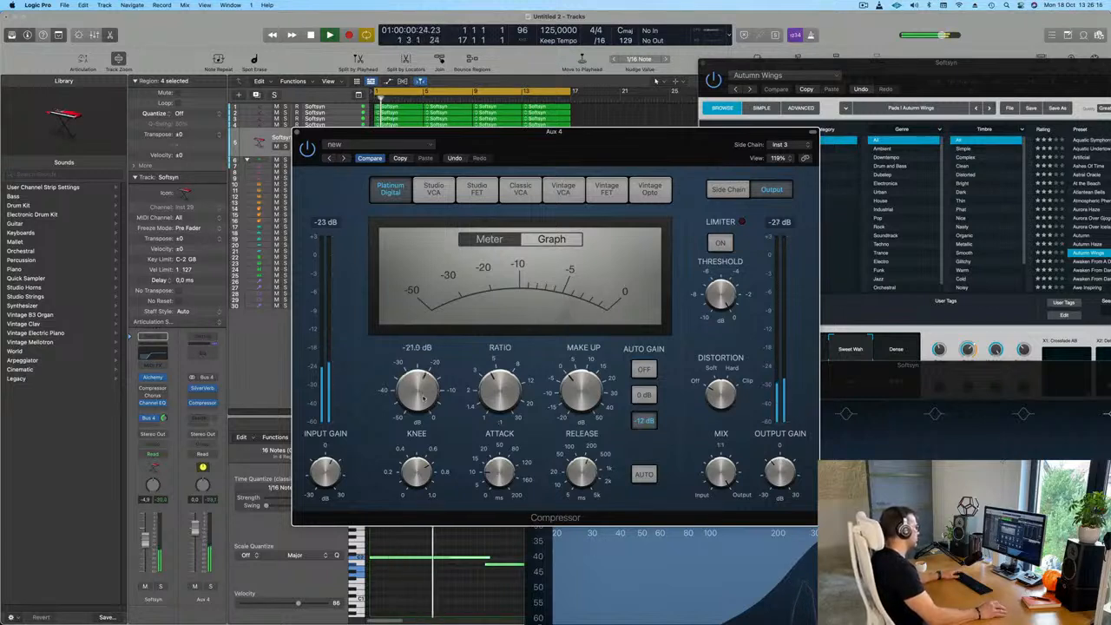
{"action": "left_click_drag", "start_coordinate": [781, 465], "coordinate": [786, 473]}
{"action": "key", "text": "space"}
{"action": "key", "text": "space"}
{"action": "left_click_drag", "start_coordinate": [195, 528], "coordinate": [195, 534]}
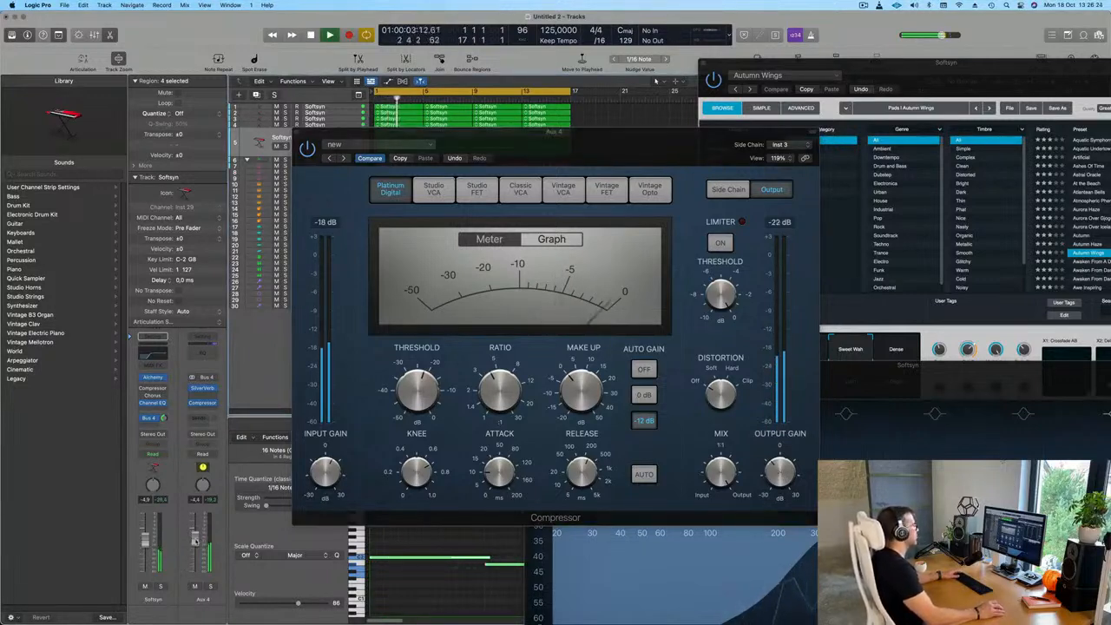
{"action": "left_click", "coordinate": [296, 132]}
Repeat all regions in the project once so the arrangement fills 32 bars
{"action": "left_click", "coordinate": [428, 203]}
{"action": "left_click_drag", "start_coordinate": [897, 88], "coordinate": [780, 203]}
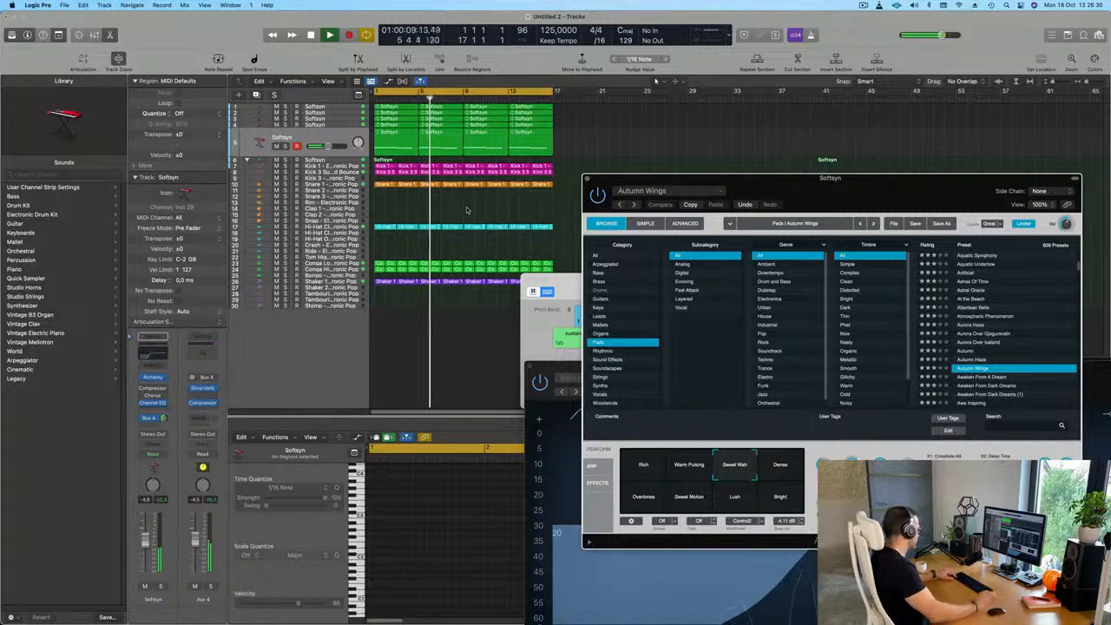
{"action": "key", "text": "super+a"}
{"action": "key", "text": "super+r"}
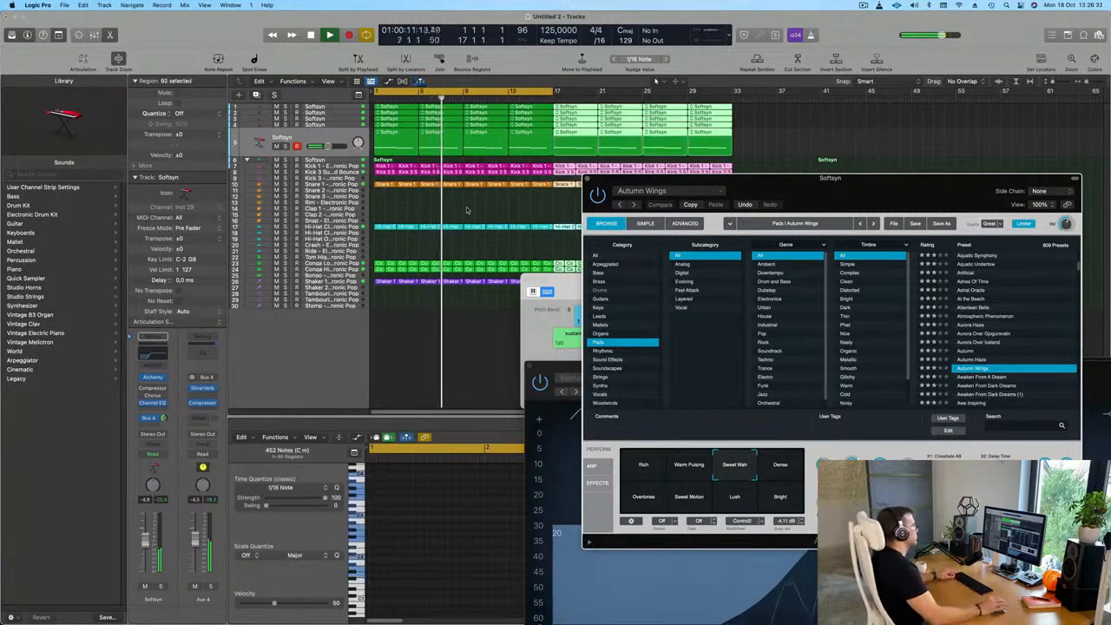
{"action": "key", "text": "super+Left"}
Show the secondary ruler and extend the cycle range to bar 33 to cover the whole arrangement
{"action": "left_click", "coordinate": [328, 80]}
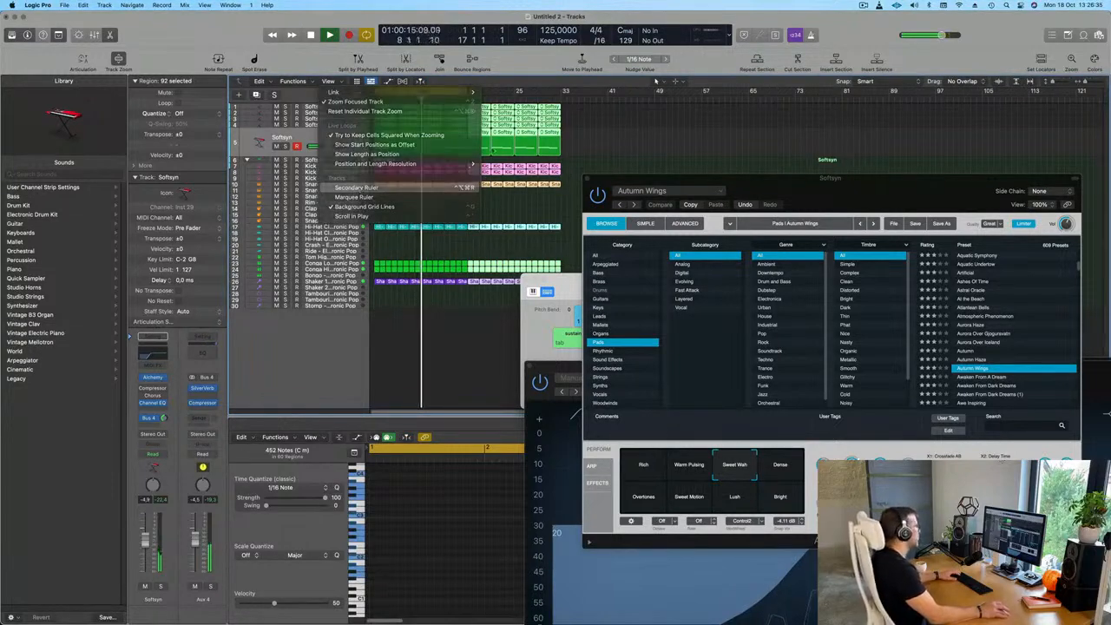
{"action": "left_click", "coordinate": [373, 187]}
{"action": "left_click", "coordinate": [626, 124]}
{"action": "left_click_drag", "start_coordinate": [467, 102], "coordinate": [561, 104]}
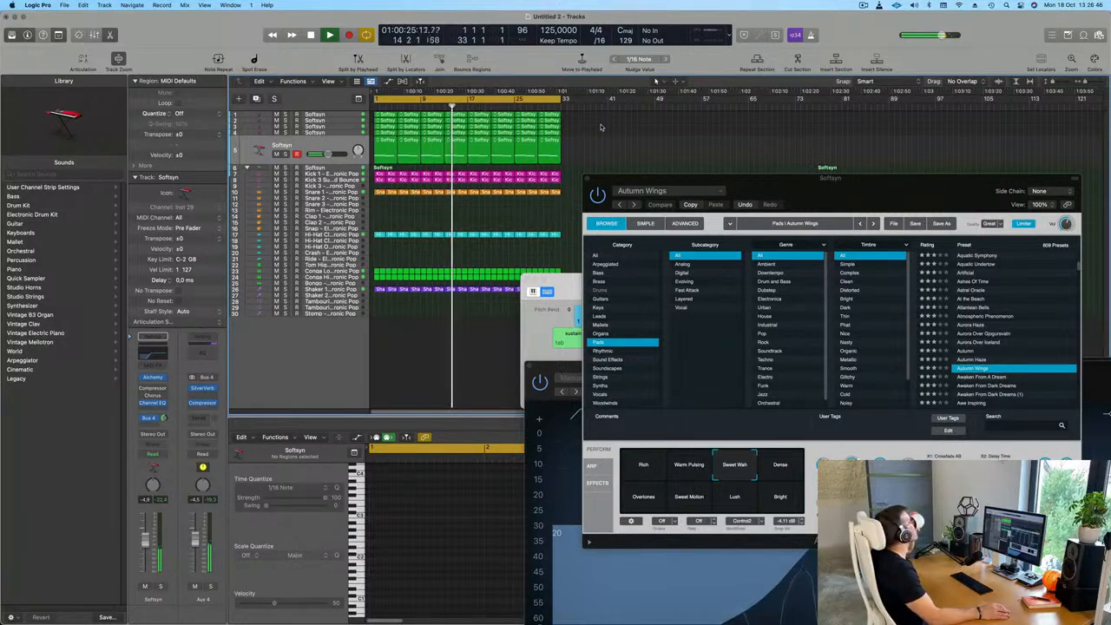
Duplicate the Autumn Wings track with its channel settings and check the copy's Channel EQ
{"action": "left_click_drag", "start_coordinate": [717, 181], "coordinate": [670, 135]}
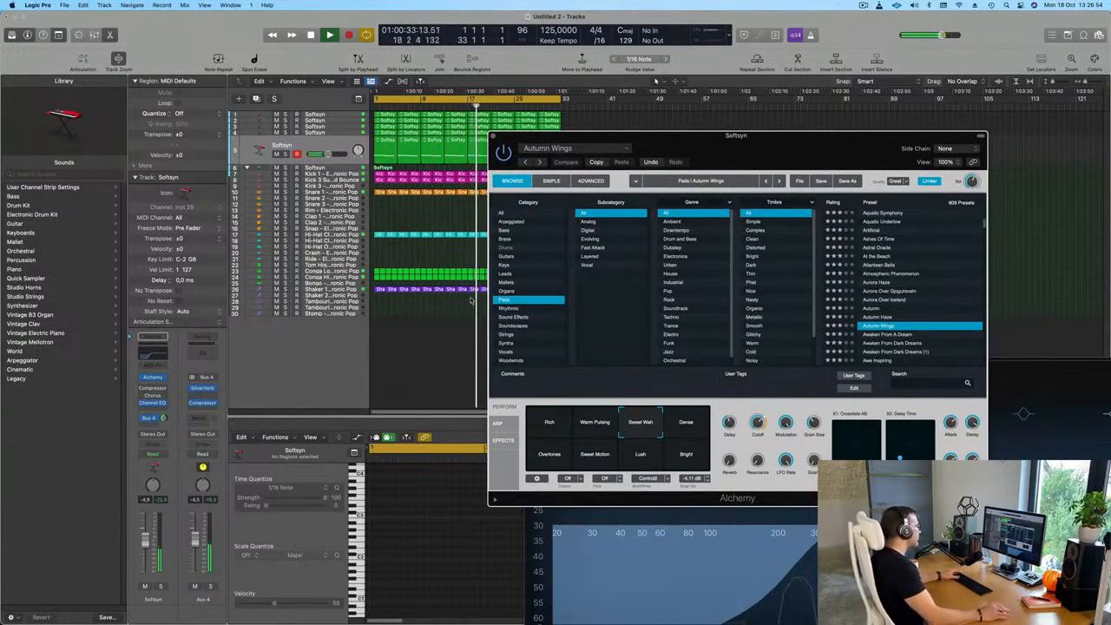
{"action": "left_click", "coordinate": [339, 147]}
{"action": "key", "text": "Return"}
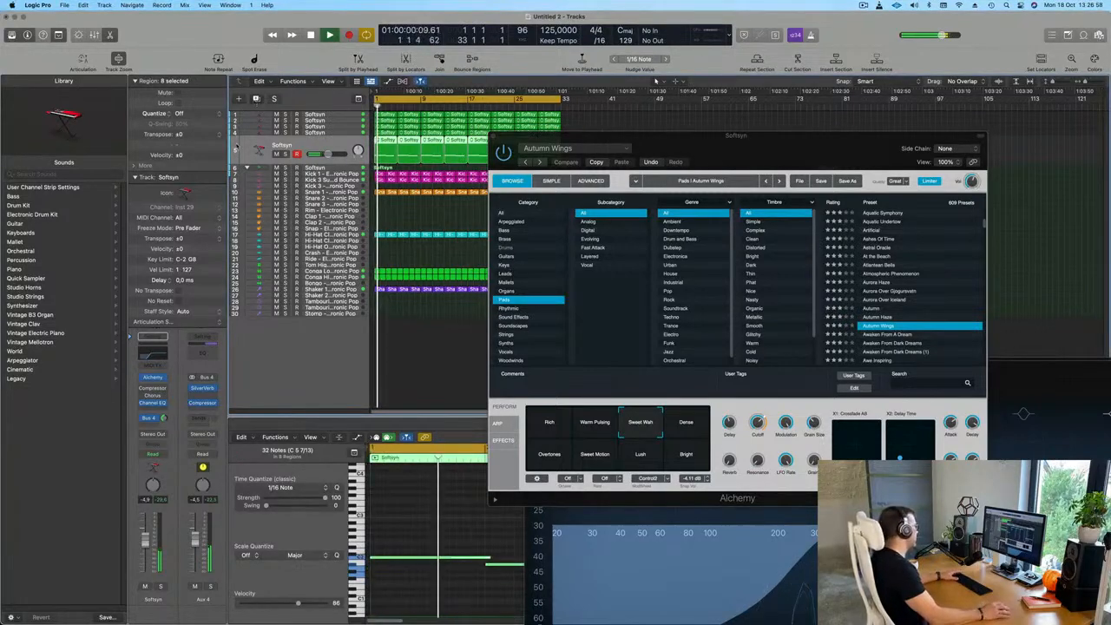
{"action": "left_click_drag", "start_coordinate": [764, 137], "coordinate": [795, 132]}
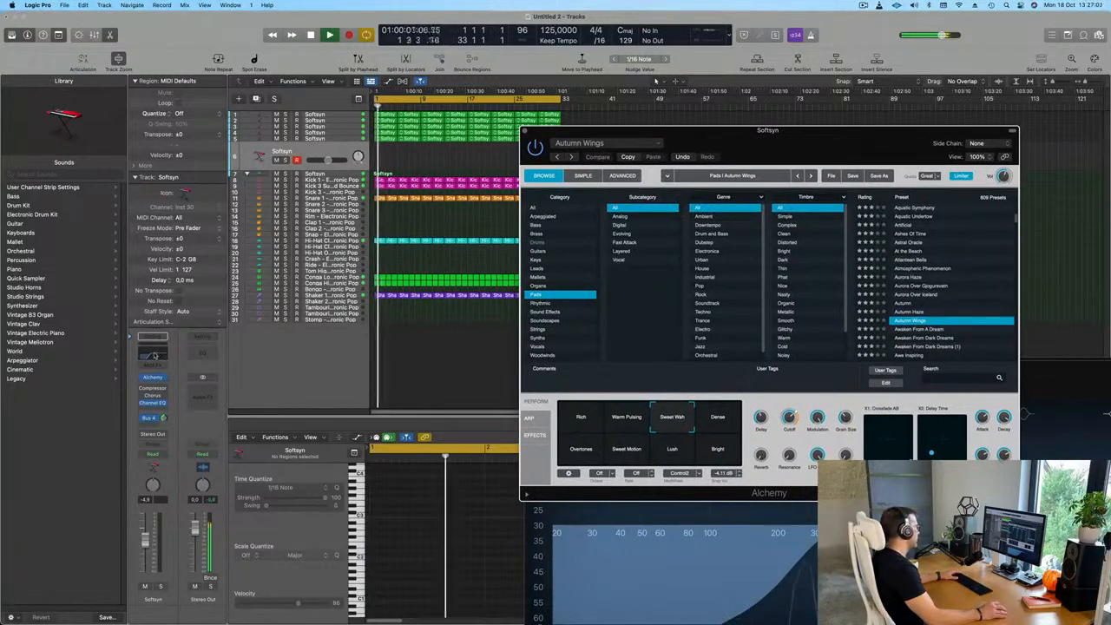
{"action": "left_click", "coordinate": [153, 355]}
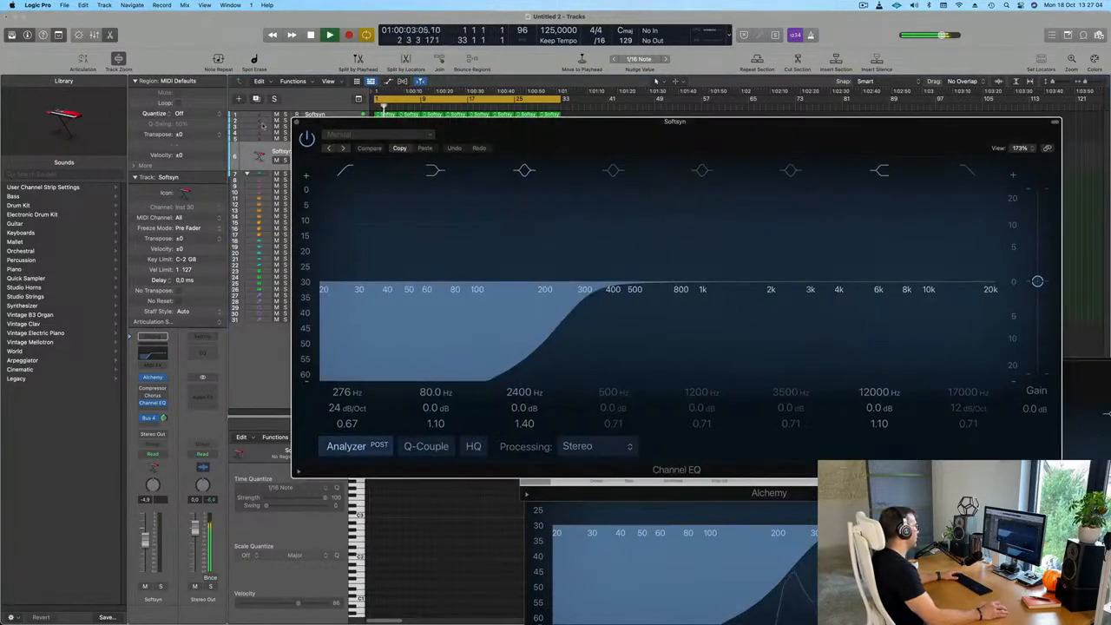
{"action": "left_click", "coordinate": [297, 124]}
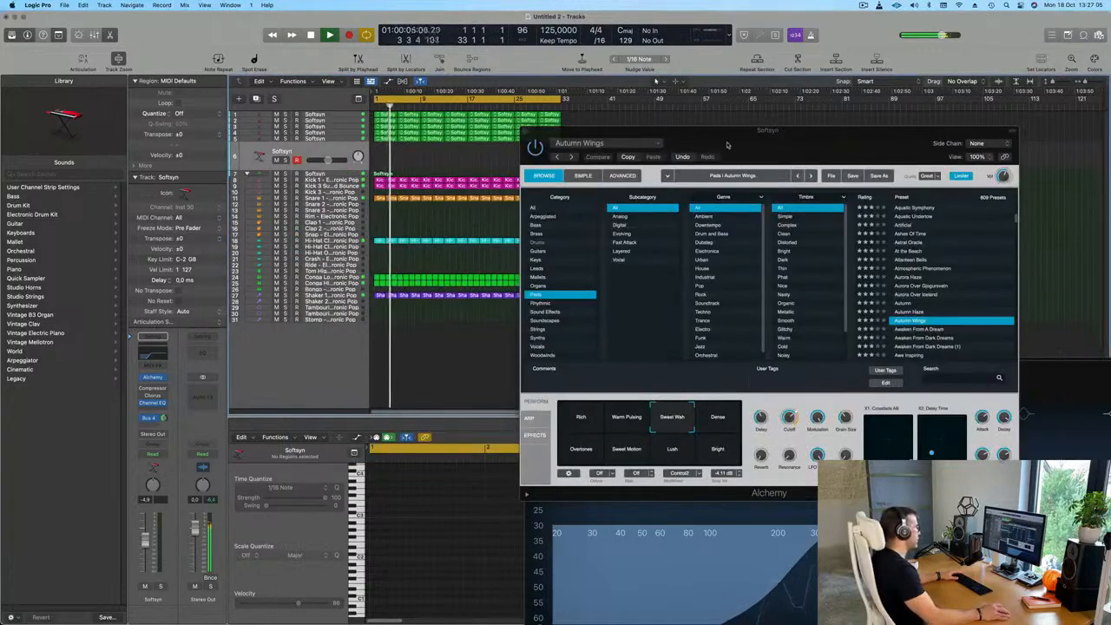
Filter the open Alchemy's pad presets by the Fast Attack subcategory and raise the duplicated track's fader to -4.0 dB
{"action": "left_click_drag", "start_coordinate": [734, 153], "coordinate": [680, 150]}
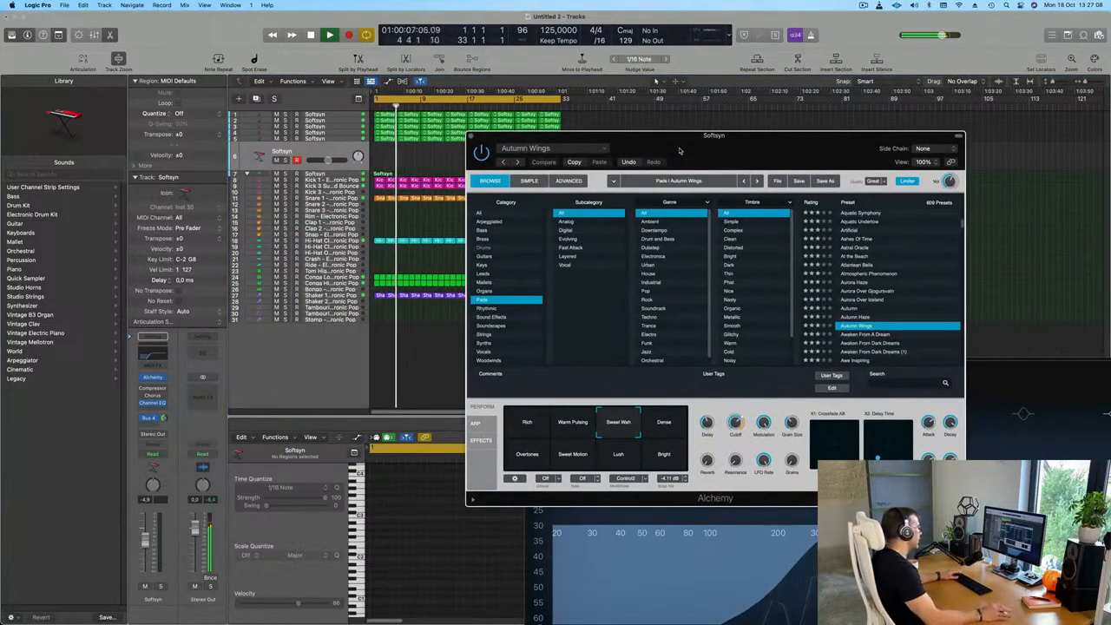
{"action": "left_click", "coordinate": [584, 247]}
{"action": "left_click_drag", "start_coordinate": [783, 140], "coordinate": [848, 163]}
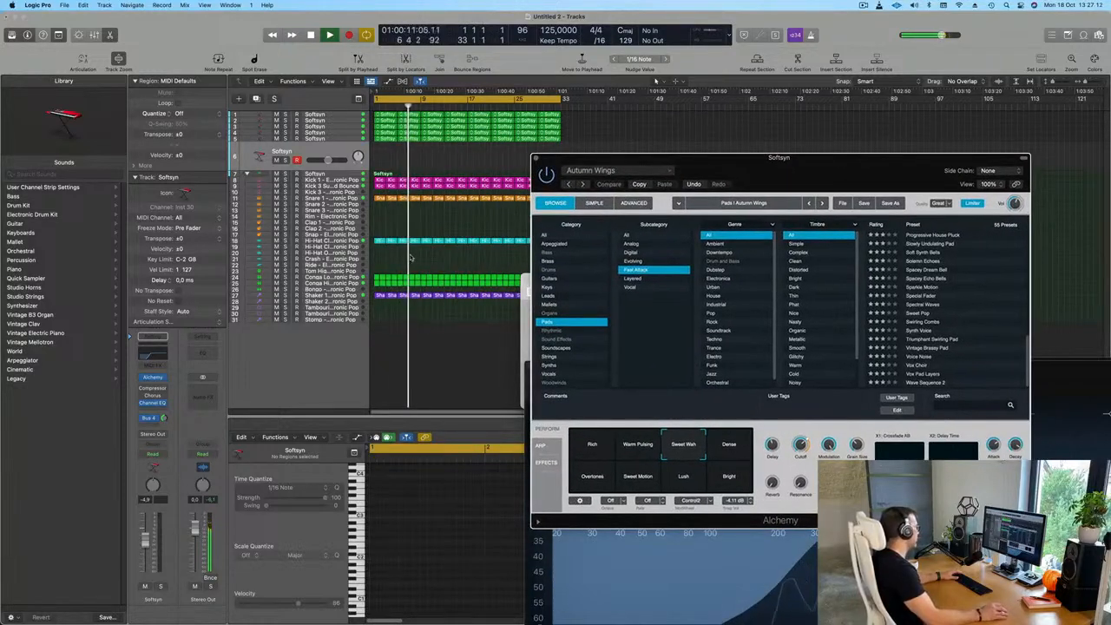
{"action": "key", "text": "Return"}
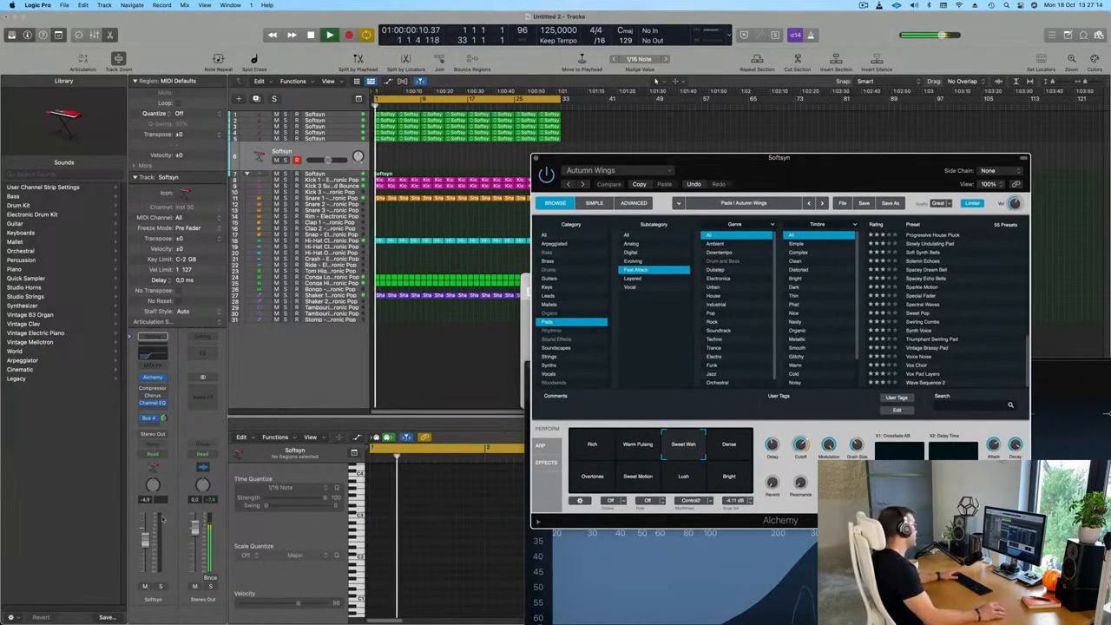
{"action": "left_click_drag", "start_coordinate": [145, 542], "coordinate": [144, 539]}
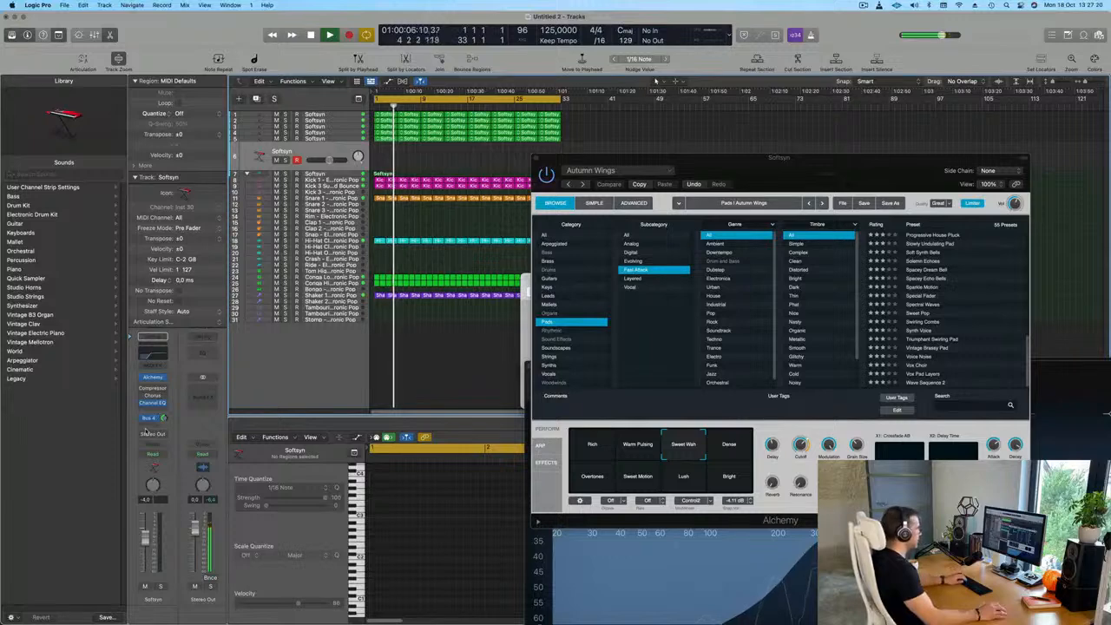
{"action": "left_click_drag", "start_coordinate": [794, 175], "coordinate": [621, 134]}
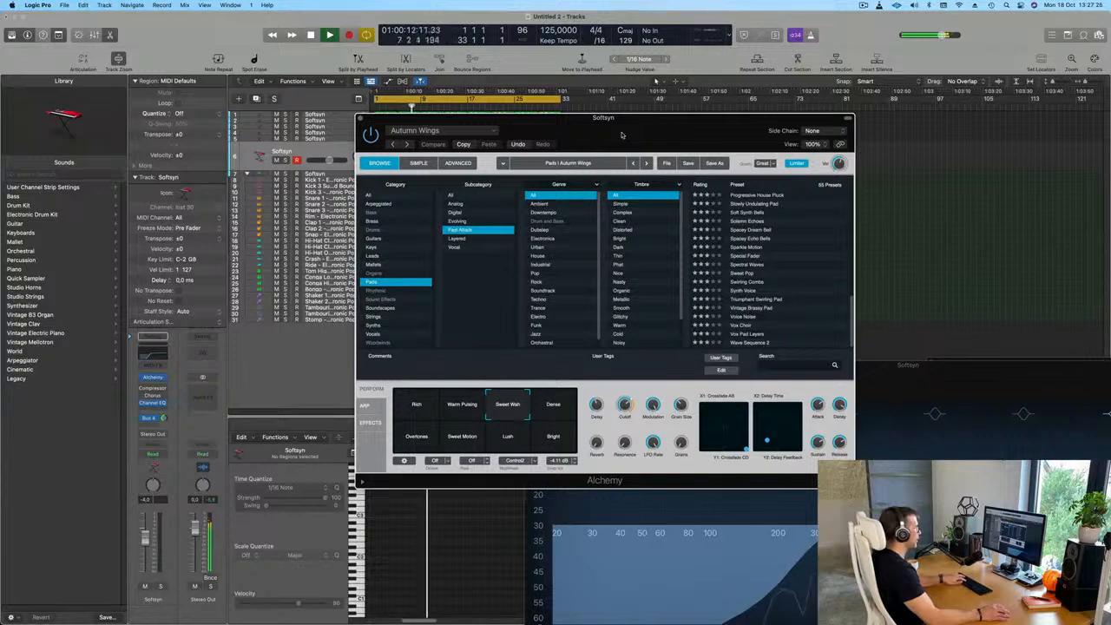
Show the Musical Typing keyboard, play a test note, and place it clear of the Alchemy preset list
{"action": "key", "text": "super+k"}
{"action": "key", "text": "g"}
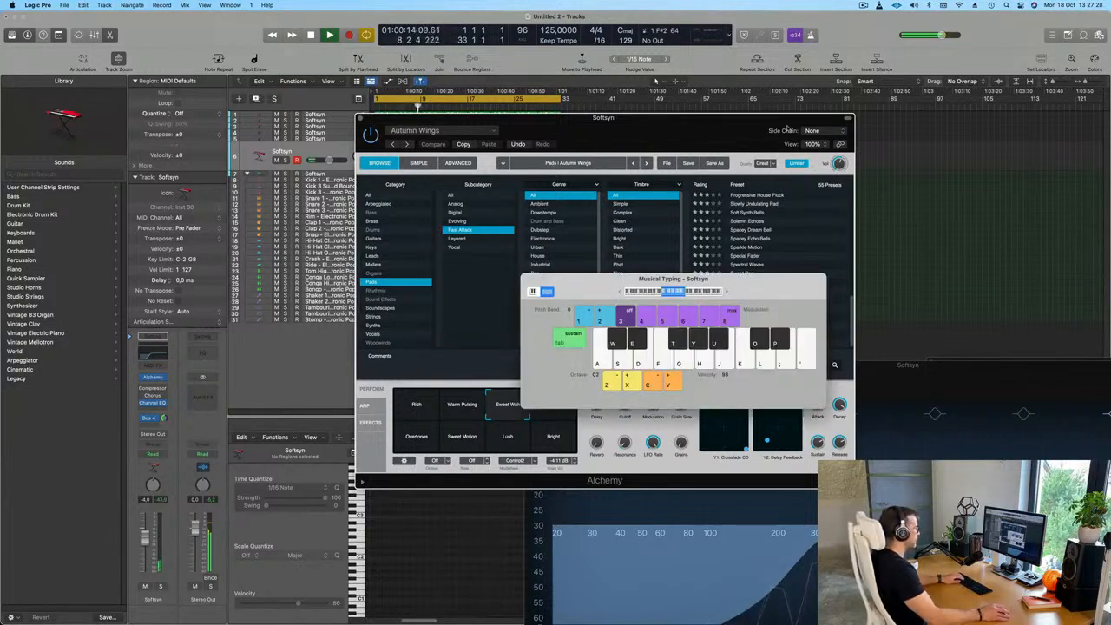
{"action": "left_click_drag", "start_coordinate": [716, 287], "coordinate": [263, 268]}
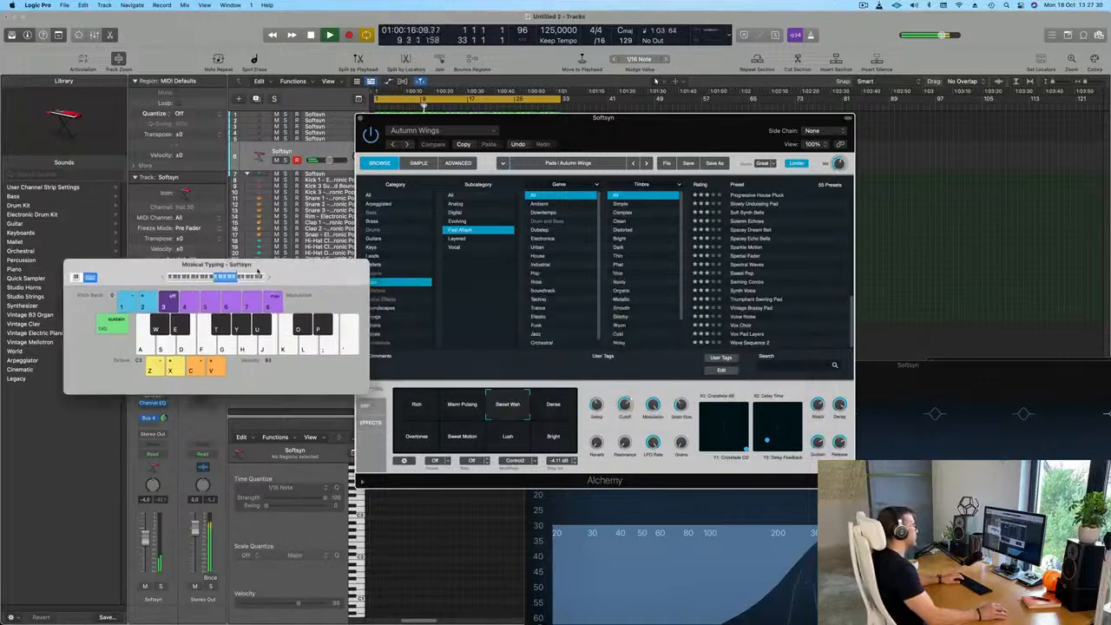
{"action": "left_click_drag", "start_coordinate": [594, 143], "coordinate": [624, 136]}
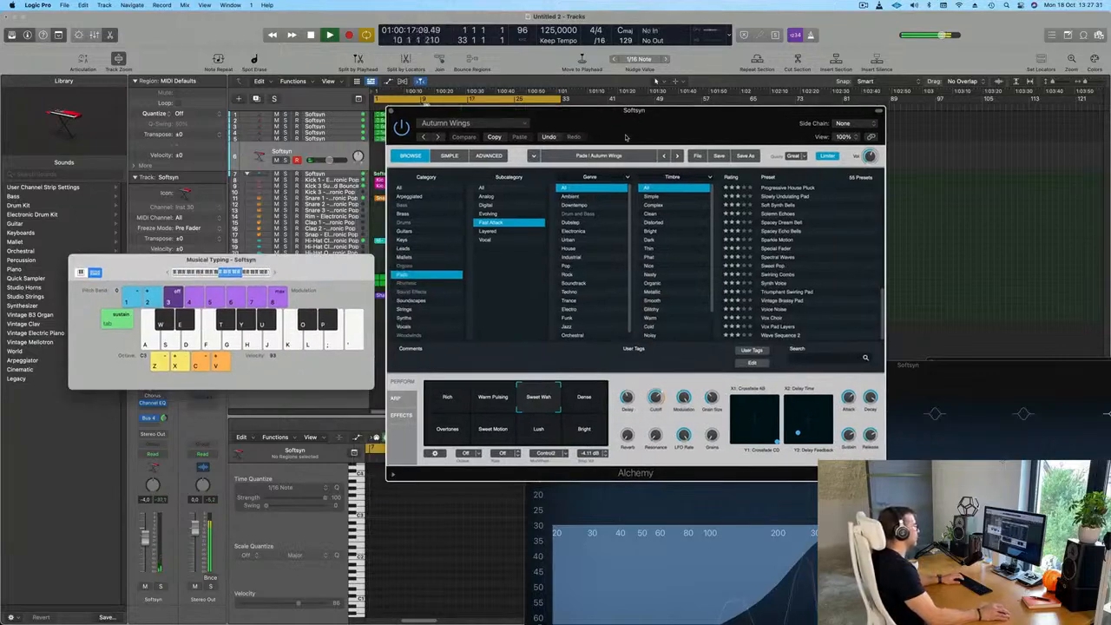
Try the Progressive House Pluck preset in the original track's Alchemy, revert to Autumn Wings, and restart playback
{"action": "left_click", "coordinate": [784, 191]}
{"action": "left_click_drag", "start_coordinate": [715, 135], "coordinate": [823, 136]}
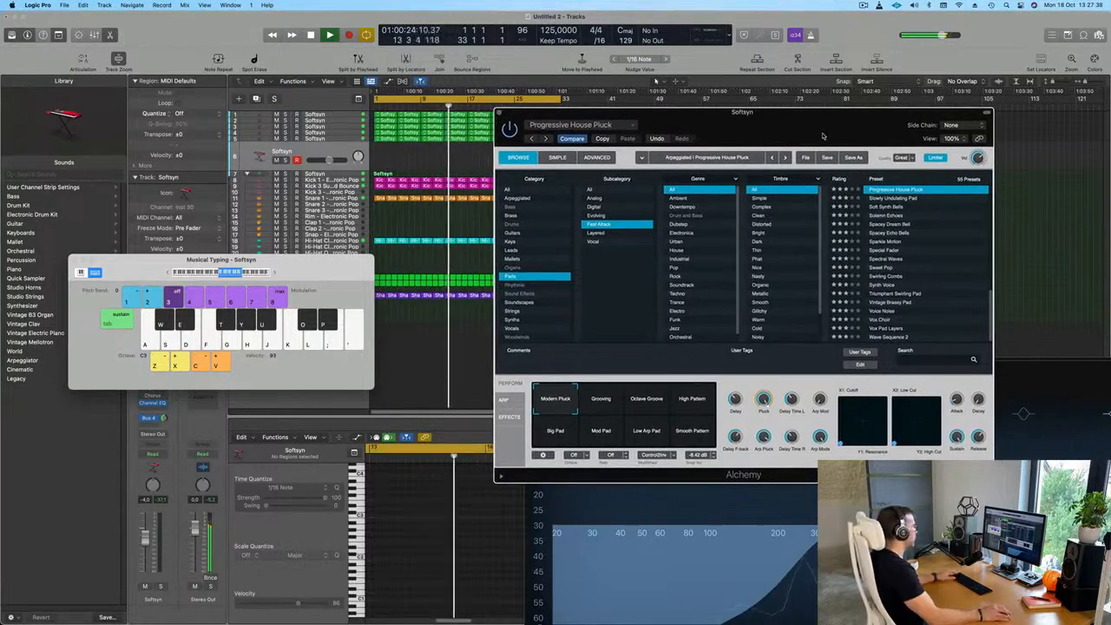
{"action": "left_click", "coordinate": [570, 138]}
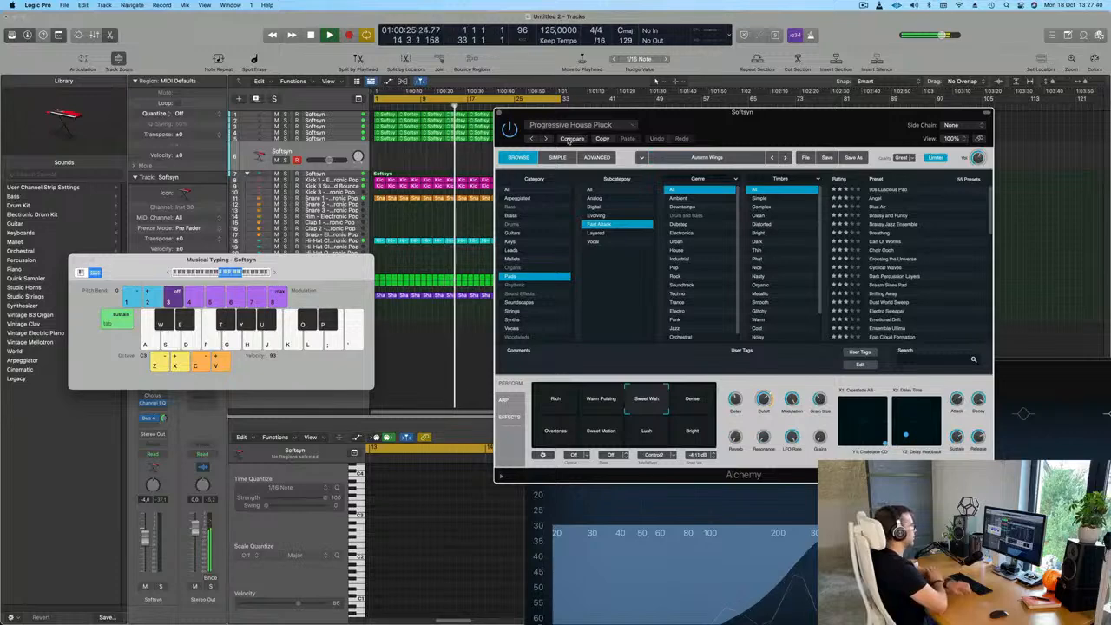
{"action": "key", "text": "space"}
{"action": "key", "text": "space"}
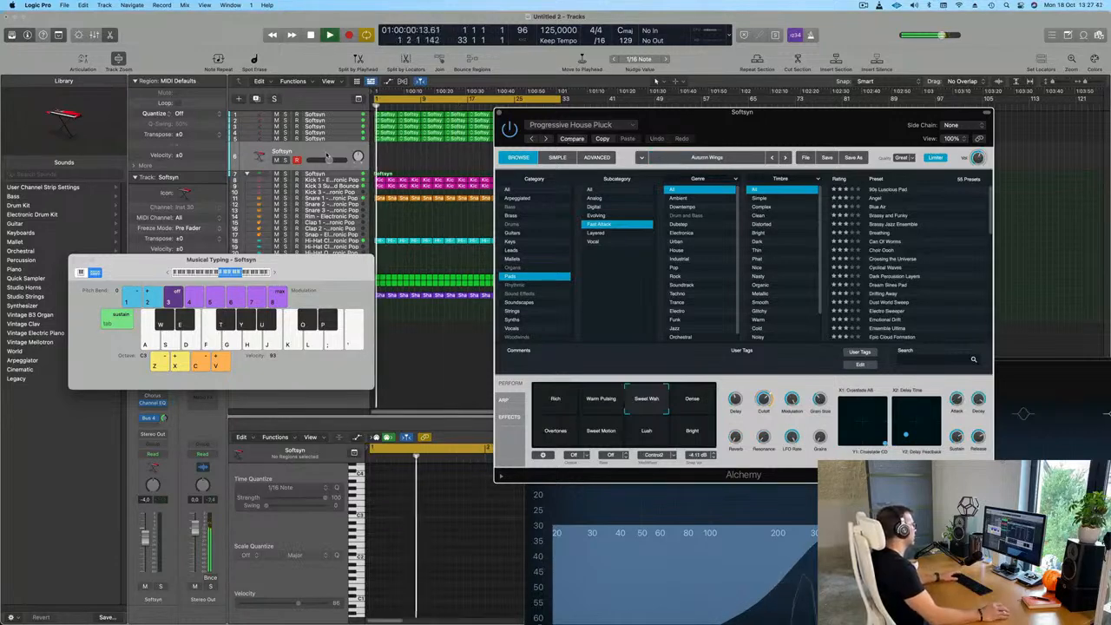
Open the duplicated track's own Alchemy instance and filter its pad presets by the Fast Attack subcategory
{"action": "left_click_drag", "start_coordinate": [286, 259], "coordinate": [569, 257]}
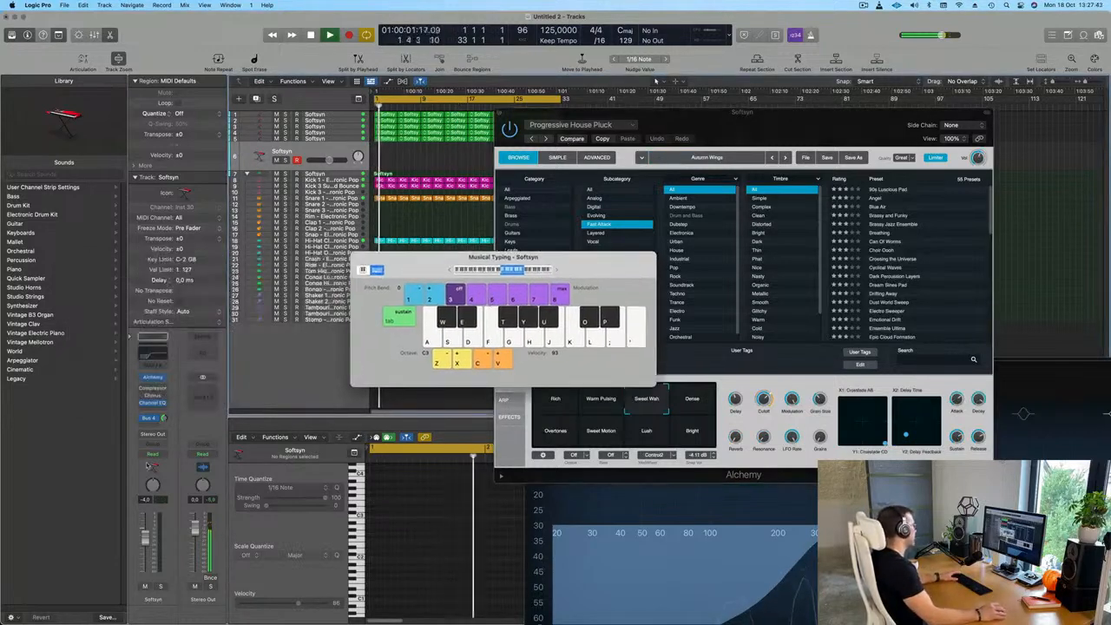
{"action": "left_click", "coordinate": [154, 380]}
{"action": "left_click_drag", "start_coordinate": [648, 150], "coordinate": [884, 153]}
{"action": "left_click_drag", "start_coordinate": [537, 263], "coordinate": [373, 272]}
{"action": "left_click", "coordinate": [697, 247]}
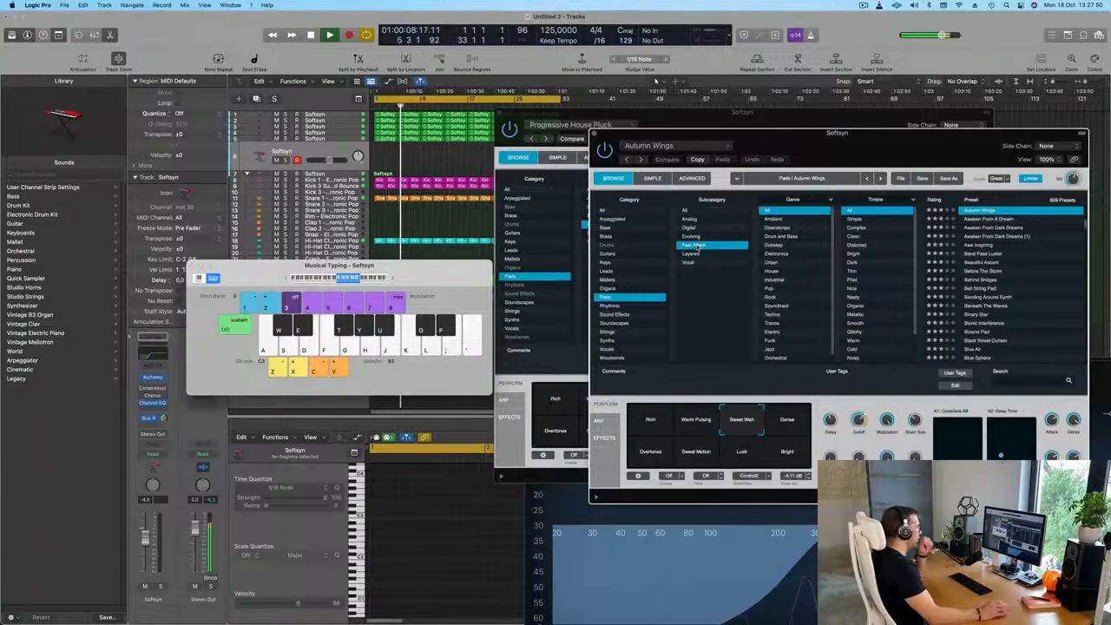
Close the original track's Alchemy window and arrange the duplicate's Alchemy beside the Musical Typing keyboard
{"action": "left_click", "coordinate": [500, 115]}
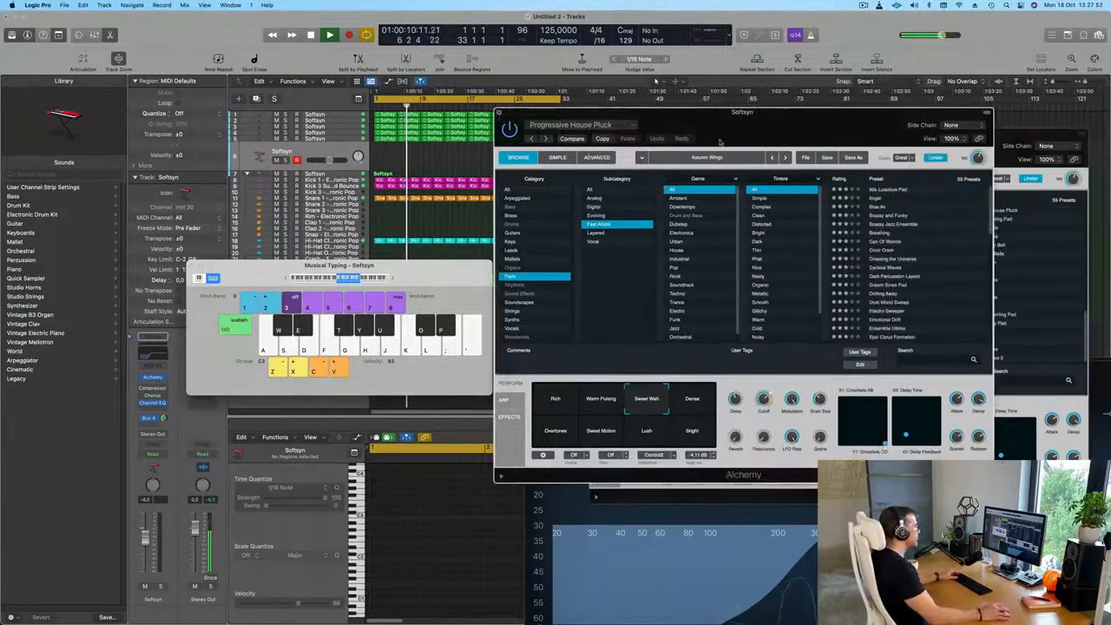
{"action": "left_click_drag", "start_coordinate": [786, 143], "coordinate": [727, 132]}
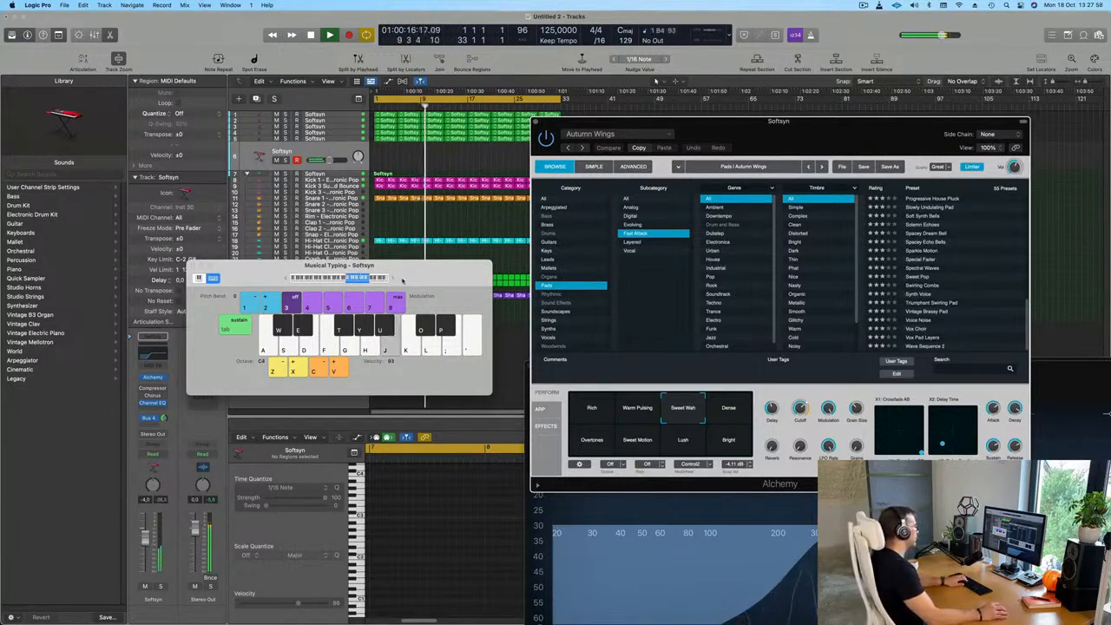
{"action": "left_click_drag", "start_coordinate": [395, 280], "coordinate": [406, 258]}
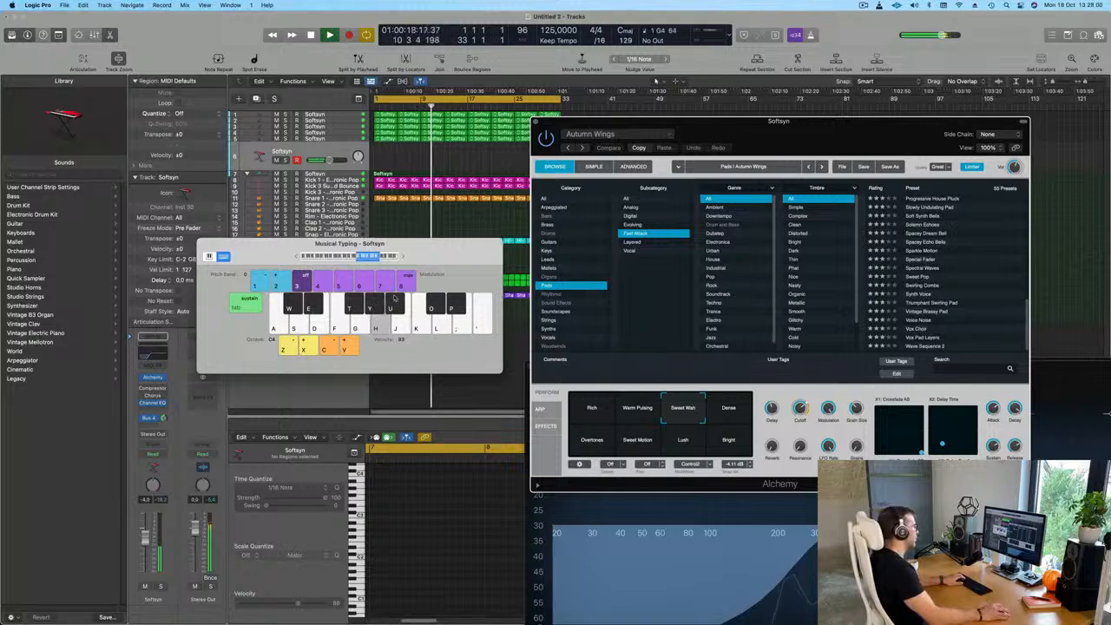
Load the Progressive House Pluck preset on the duplicated track and audition it with a few notes
{"action": "left_click", "coordinate": [940, 199]}
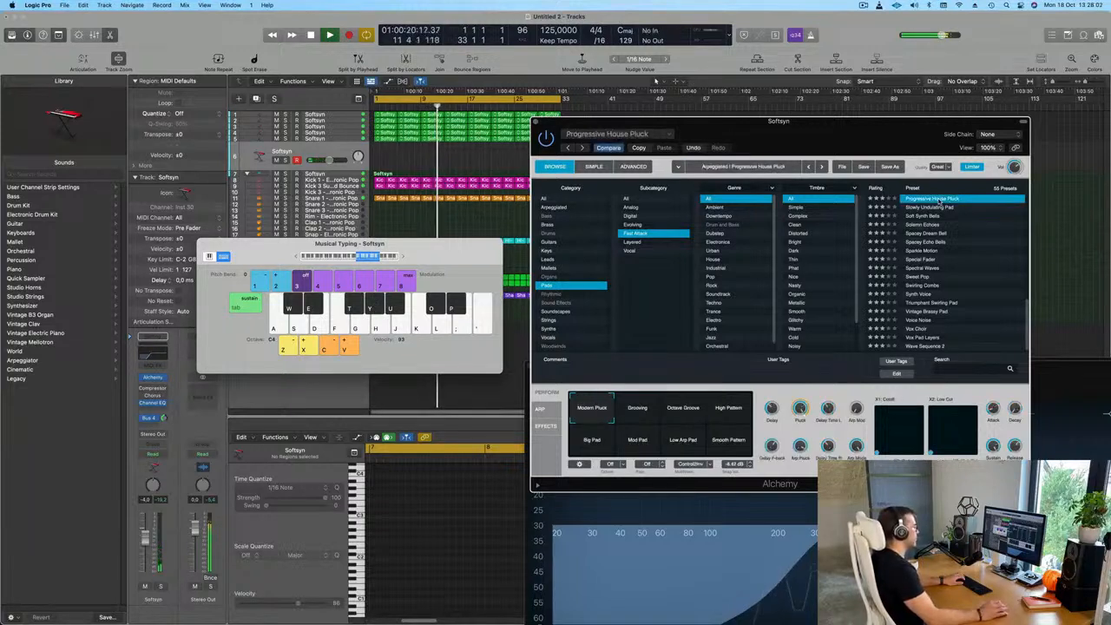
{"action": "key", "text": "g"}
{"action": "key", "text": "h"}
{"action": "key", "text": "g"}
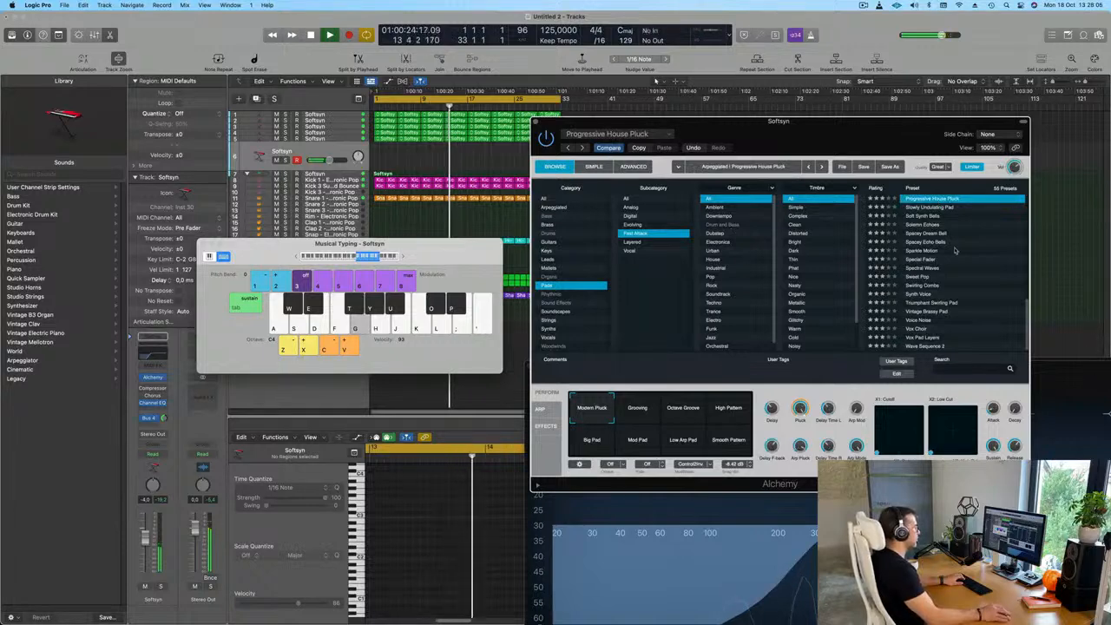
Load the Interrupted Voices preset on the duplicated track and audition it in different octaves
{"action": "scroll", "coordinate": [957, 245], "scroll_direction": "up", "scroll_amount": 4}
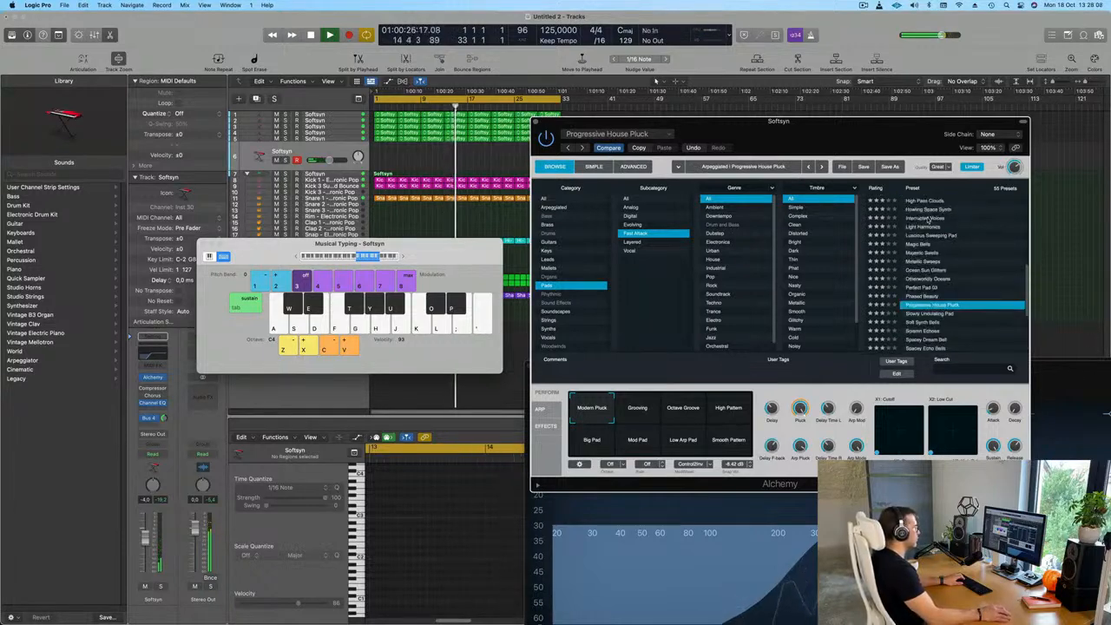
{"action": "left_click", "coordinate": [928, 218]}
{"action": "key", "text": "g"}
{"action": "key", "text": "f"}
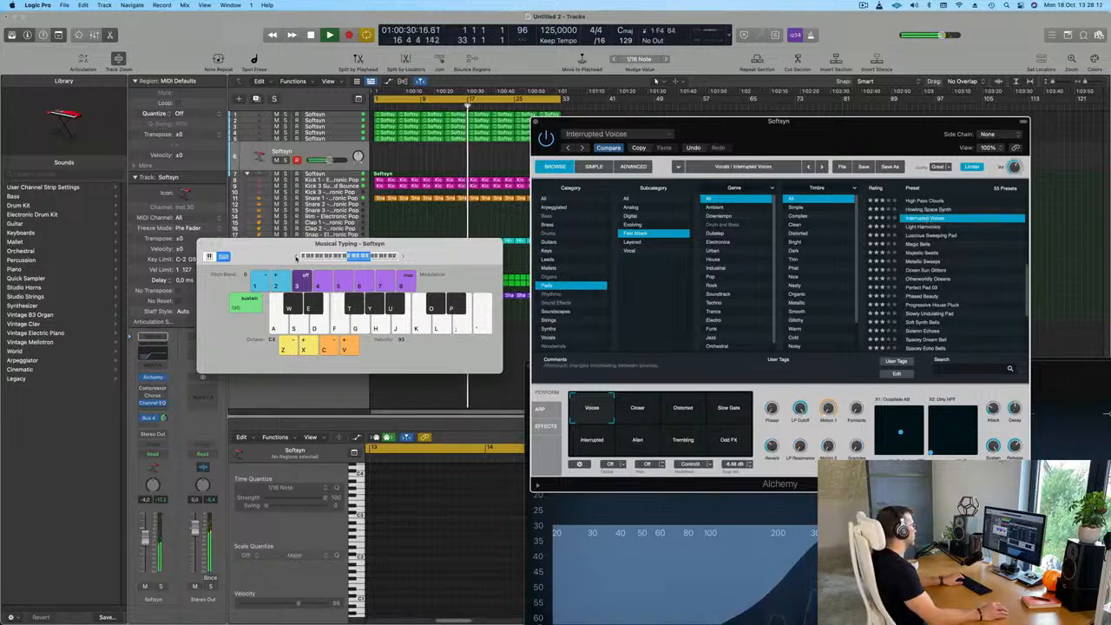
{"action": "key", "text": "f"}
{"action": "key", "text": "semicolon"}
{"action": "key", "text": "l"}
{"action": "key", "text": "semicolon"}
{"action": "key", "text": "k"}
Audition the Closer and Distorted variations of the Interrupted Voices preset with a few notes
{"action": "left_click", "coordinate": [638, 408]}
{"action": "key", "text": "k"}
{"action": "key", "text": "l"}
{"action": "left_click", "coordinate": [682, 408]}
{"action": "key", "text": "l"}
{"action": "key", "text": "k"}
Load the Magic Bells preset on the duplicated track and audition it with a short run of notes
{"action": "left_click", "coordinate": [918, 244]}
{"action": "key", "text": "k"}
{"action": "key", "text": "l"}
{"action": "key", "text": "semicolon"}
{"action": "key", "text": "k"}
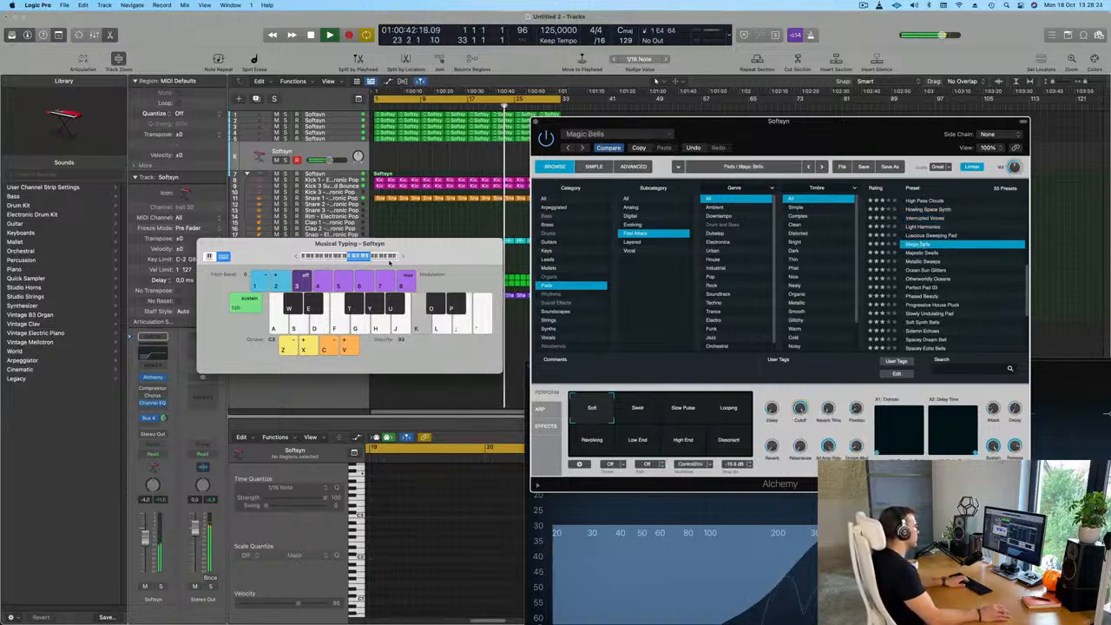
Audition the Magic Bells preset in the C4 octave with a short run of notes
{"action": "left_click", "coordinate": [403, 257]}
{"action": "key", "text": "k"}
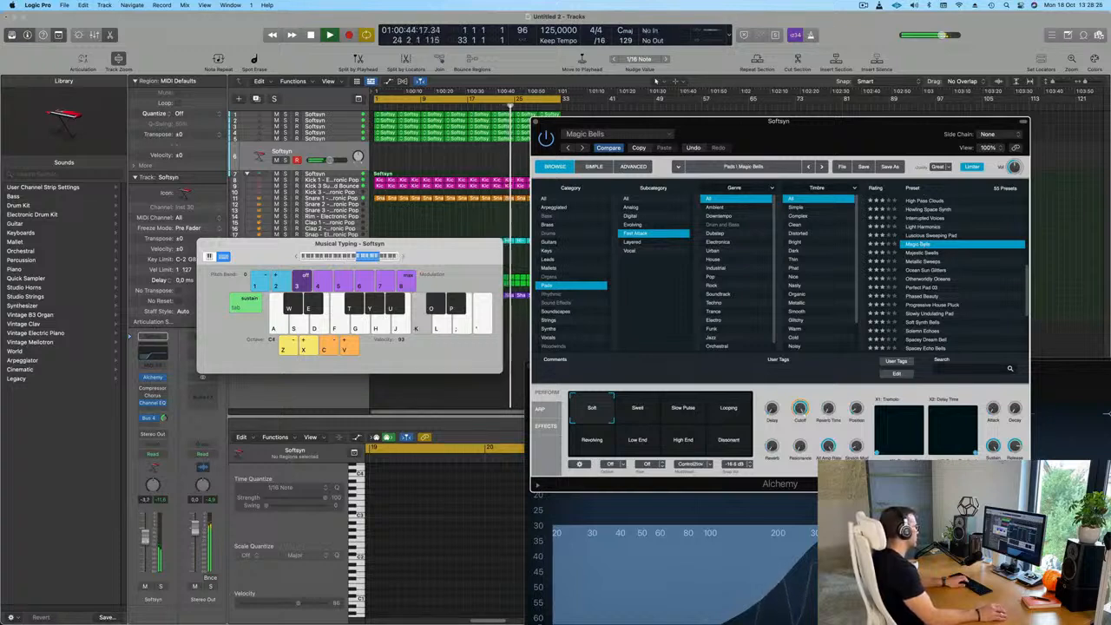
{"action": "left_click", "coordinate": [332, 328]}
{"action": "key", "text": "f"}
{"action": "key", "text": "f"}
{"action": "key", "text": "g"}
{"action": "key", "text": "h"}
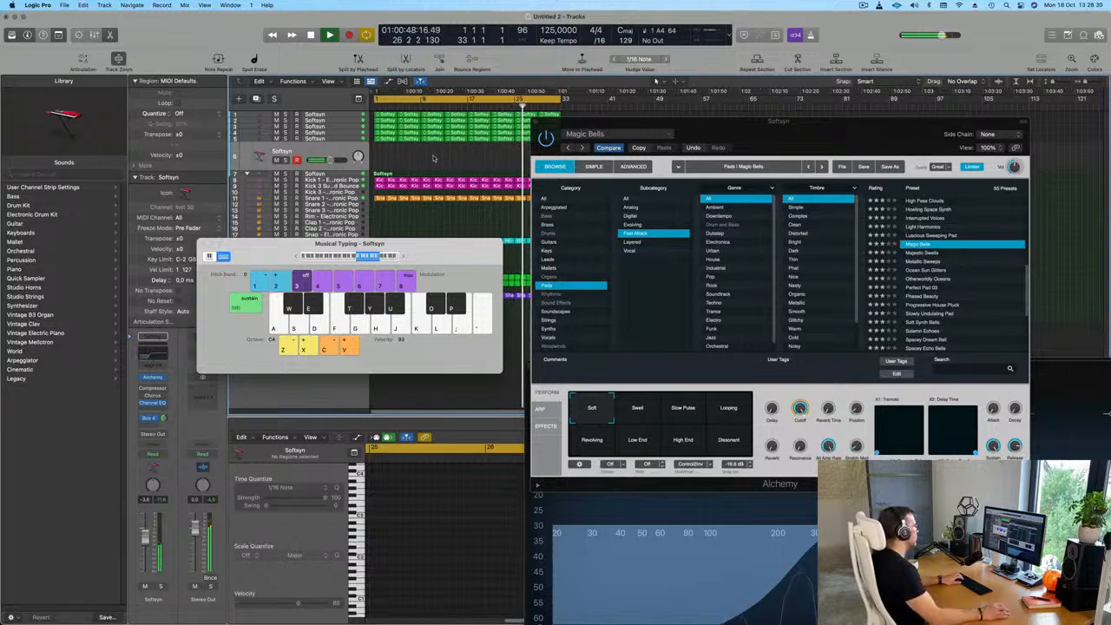
Load the Majestic Swells preset, play a few notes with the first Softsyn track selected, and use Compare to restore Autumn Wings
{"action": "left_click", "coordinate": [347, 115]}
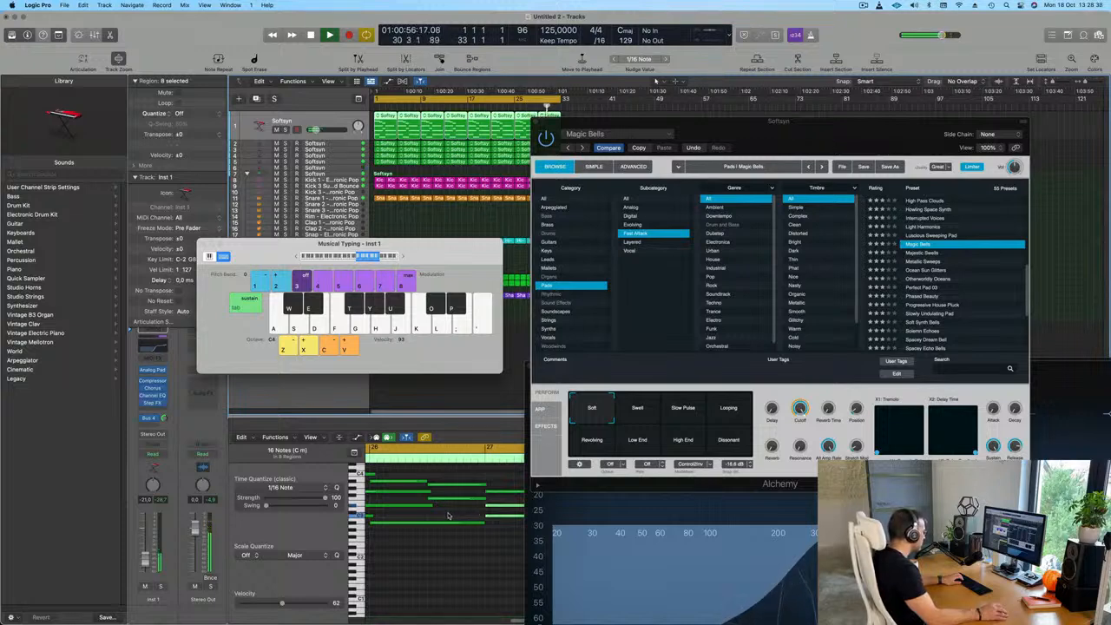
{"action": "left_click_drag", "start_coordinate": [443, 251], "coordinate": [610, 276]}
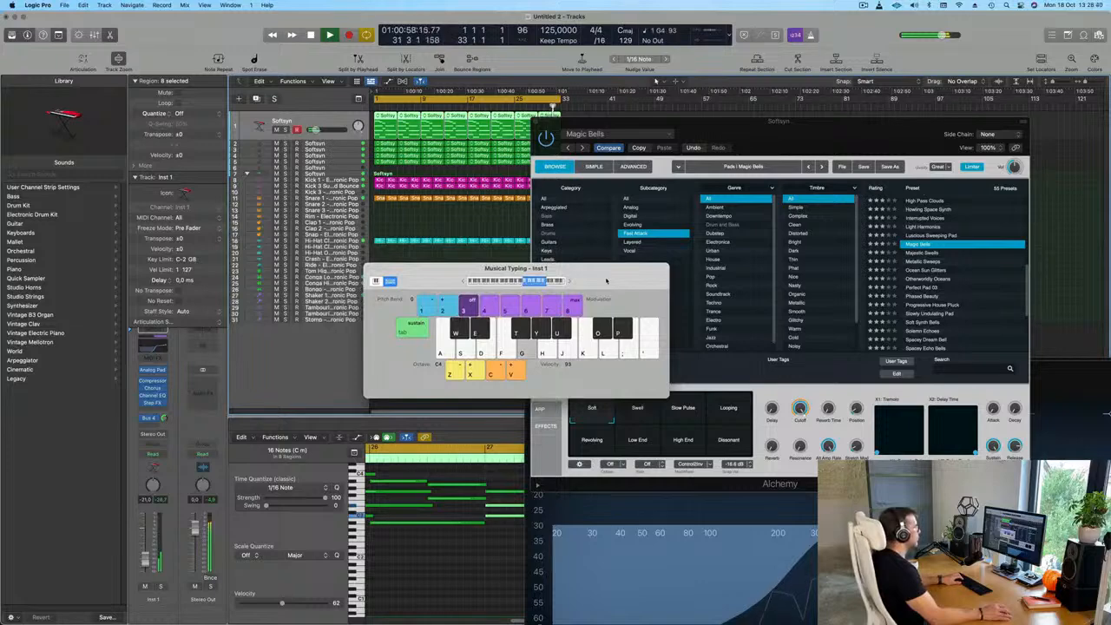
{"action": "left_click", "coordinate": [936, 255]}
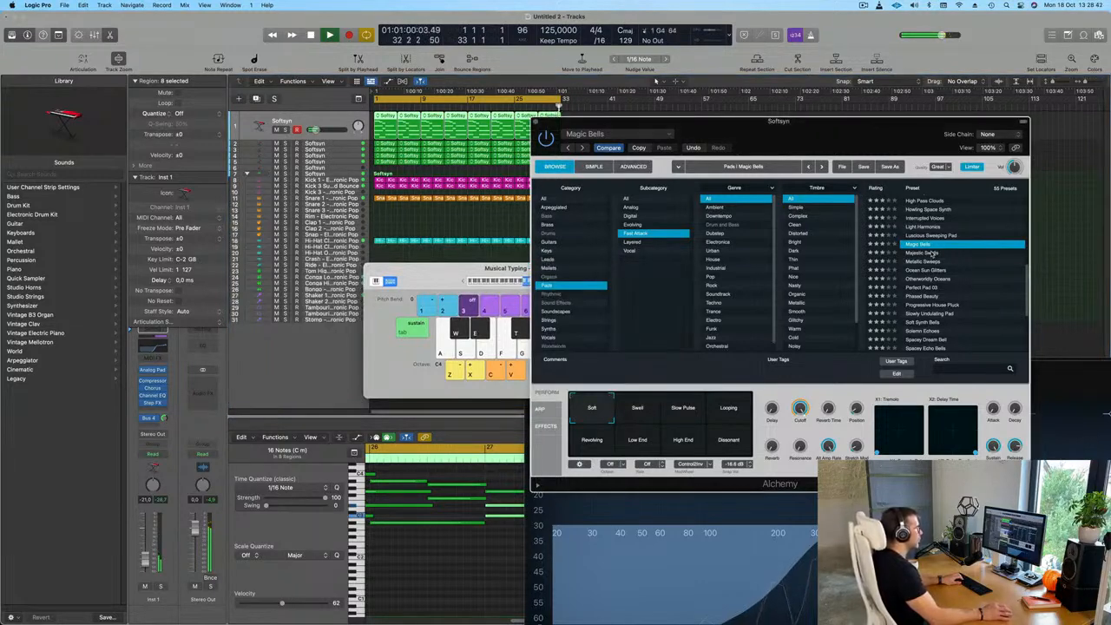
{"action": "left_click", "coordinate": [927, 253]}
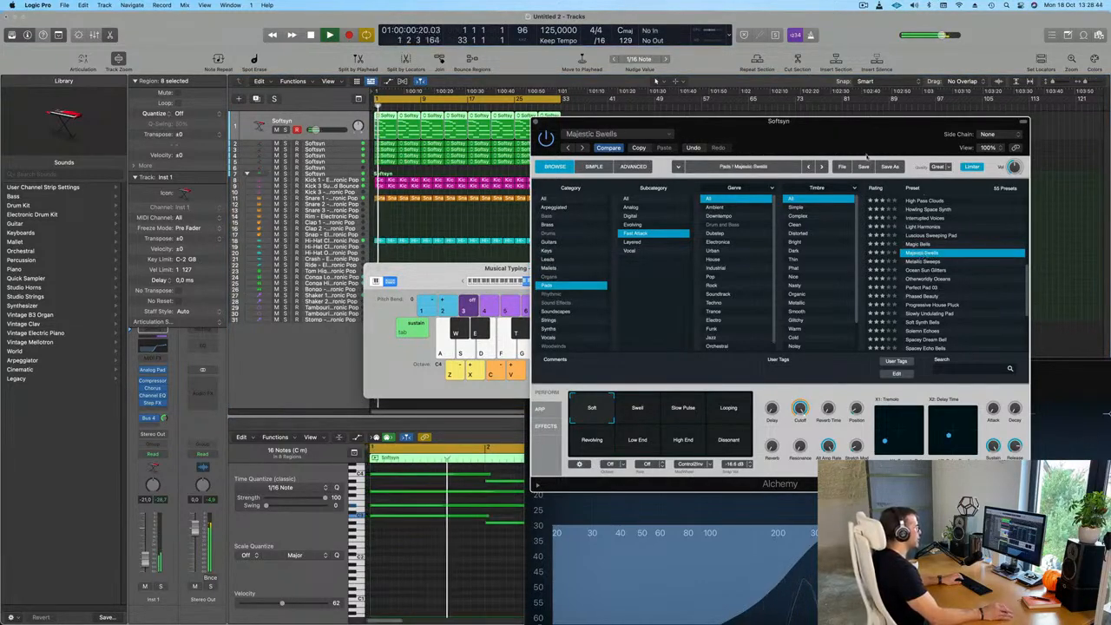
{"action": "left_click_drag", "start_coordinate": [475, 269], "coordinate": [372, 225]}
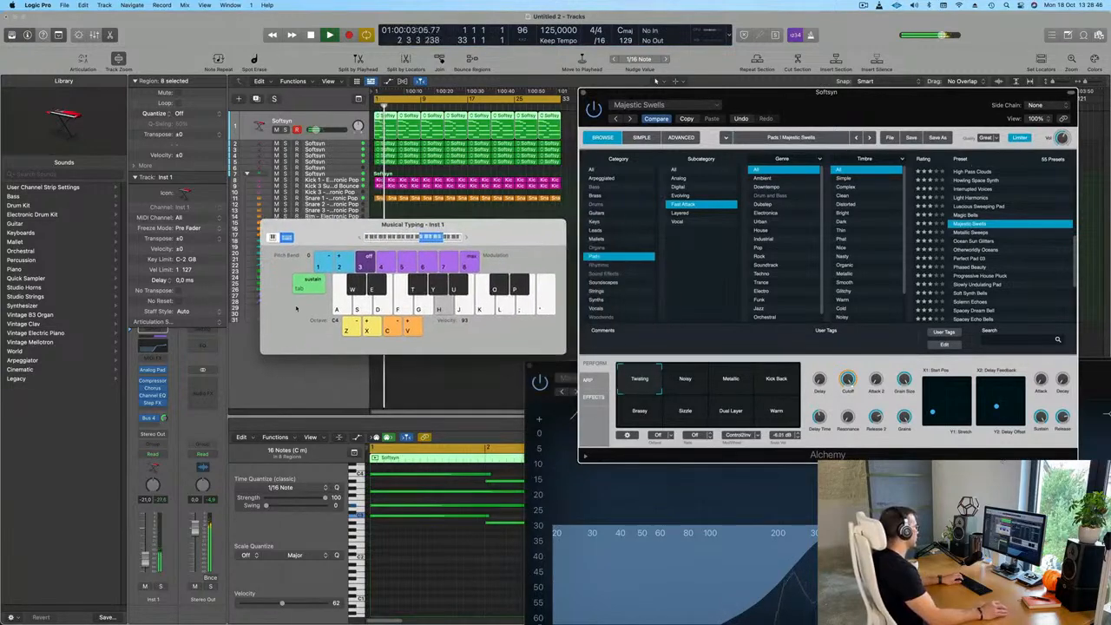
{"action": "key", "text": "f"}
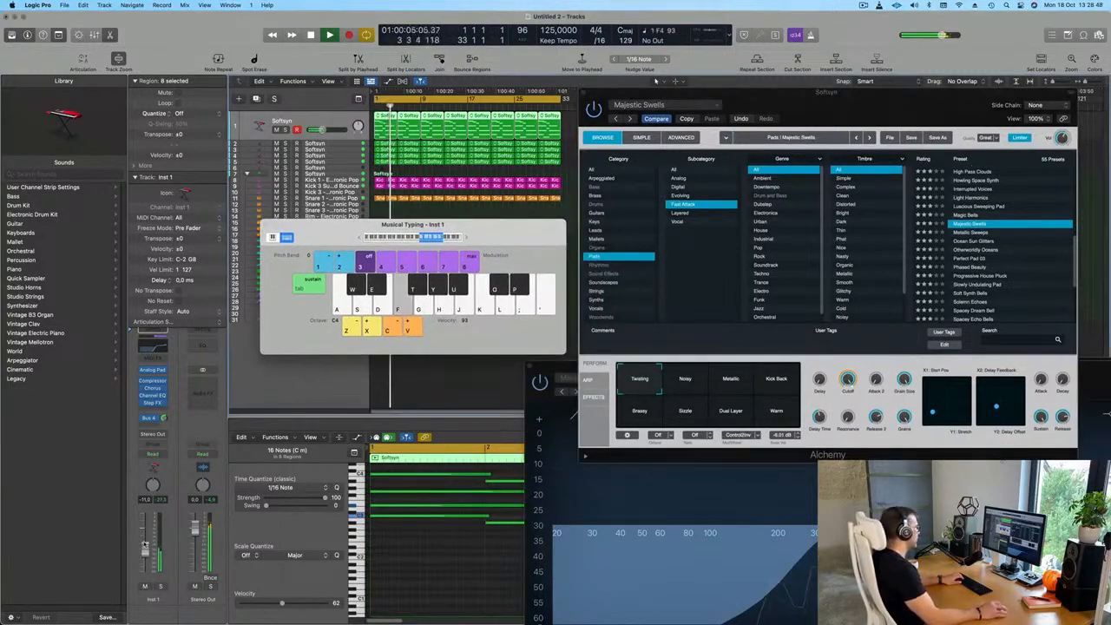
{"action": "key", "text": "f"}
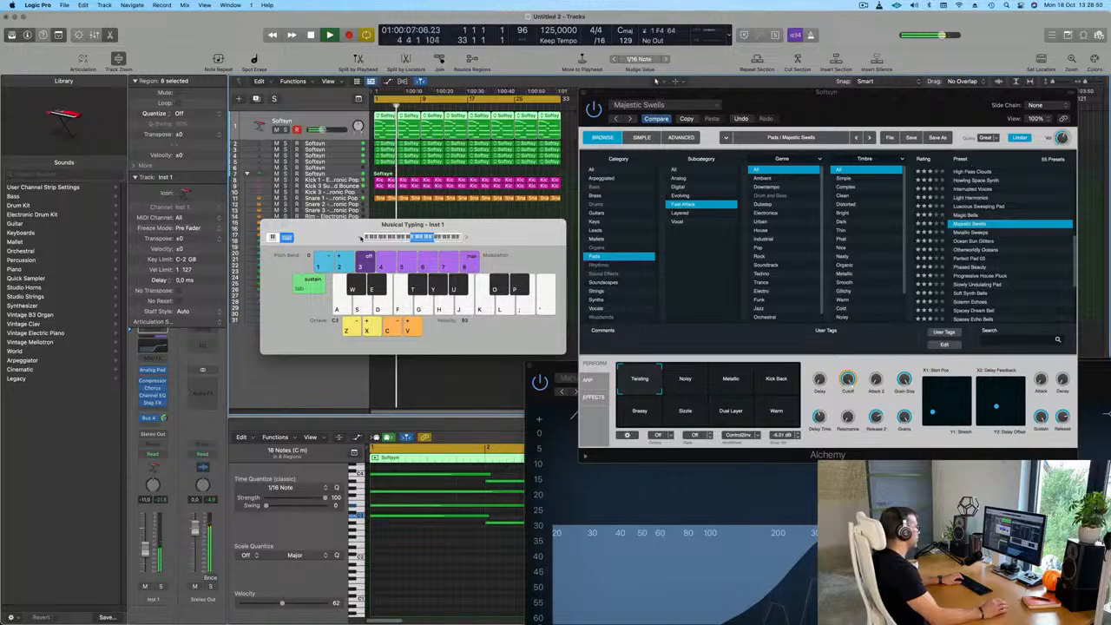
{"action": "key", "text": "f"}
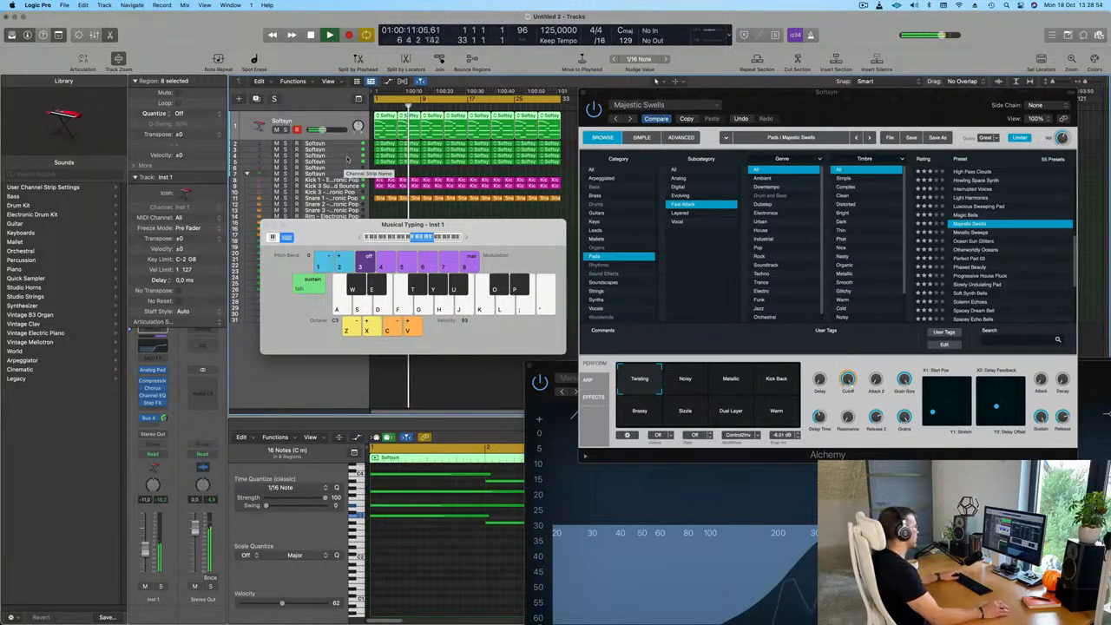
{"action": "left_click", "coordinate": [655, 118]}
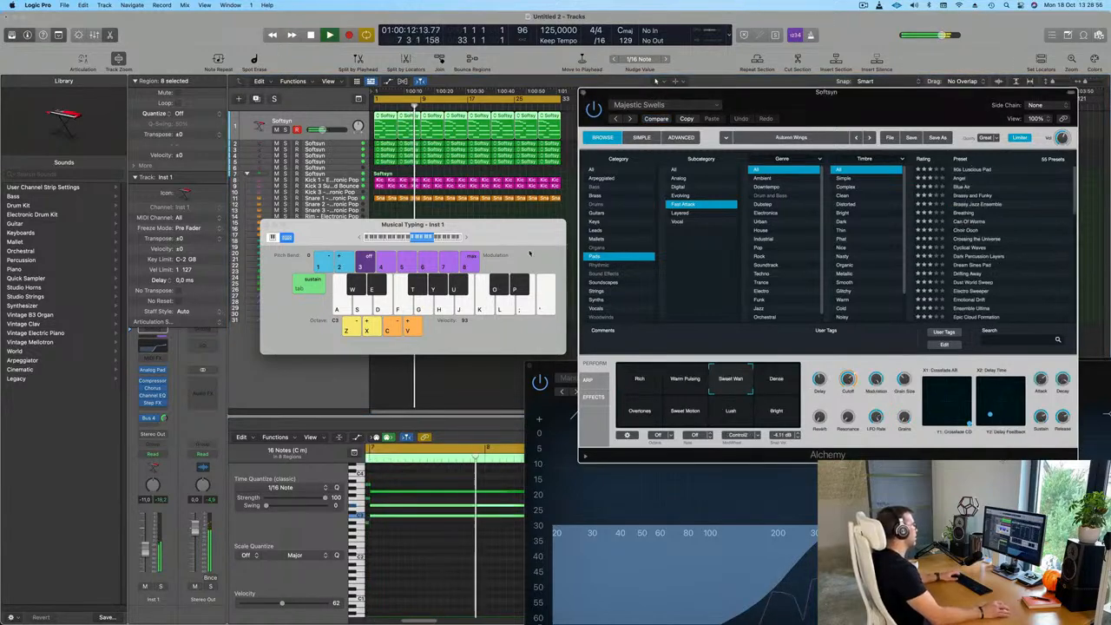
Check the first Softsyn track in solo, unsolo it, and set its volume to about -16.5 dB during playback
{"action": "left_click_drag", "start_coordinate": [472, 227], "coordinate": [484, 331]}
{"action": "key", "text": "space"}
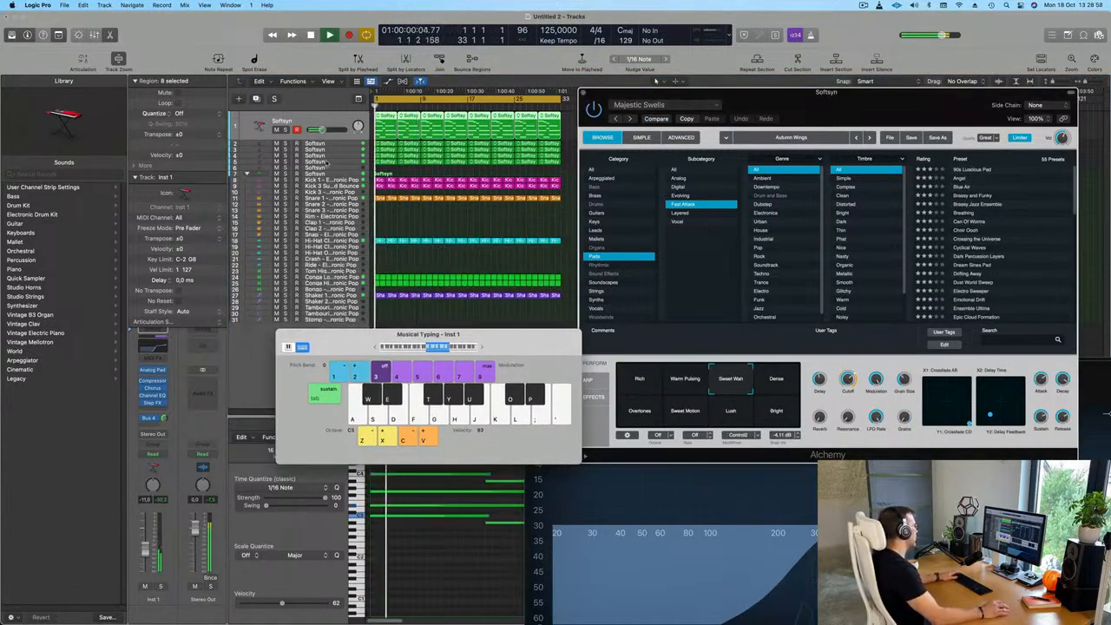
{"action": "left_click", "coordinate": [325, 161]}
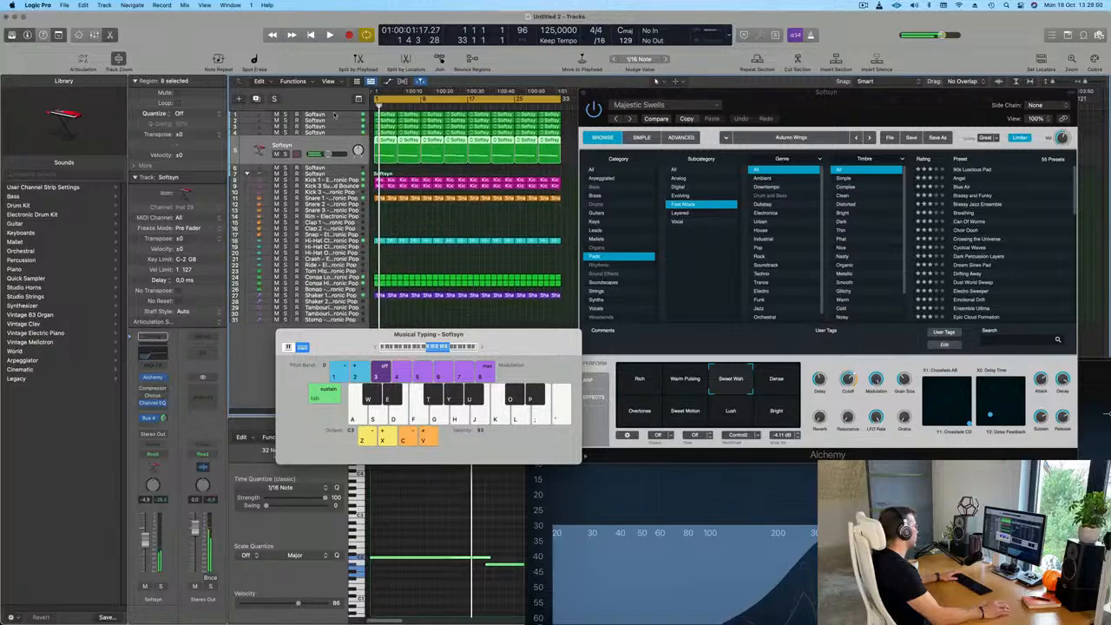
{"action": "left_click", "coordinate": [285, 114]}
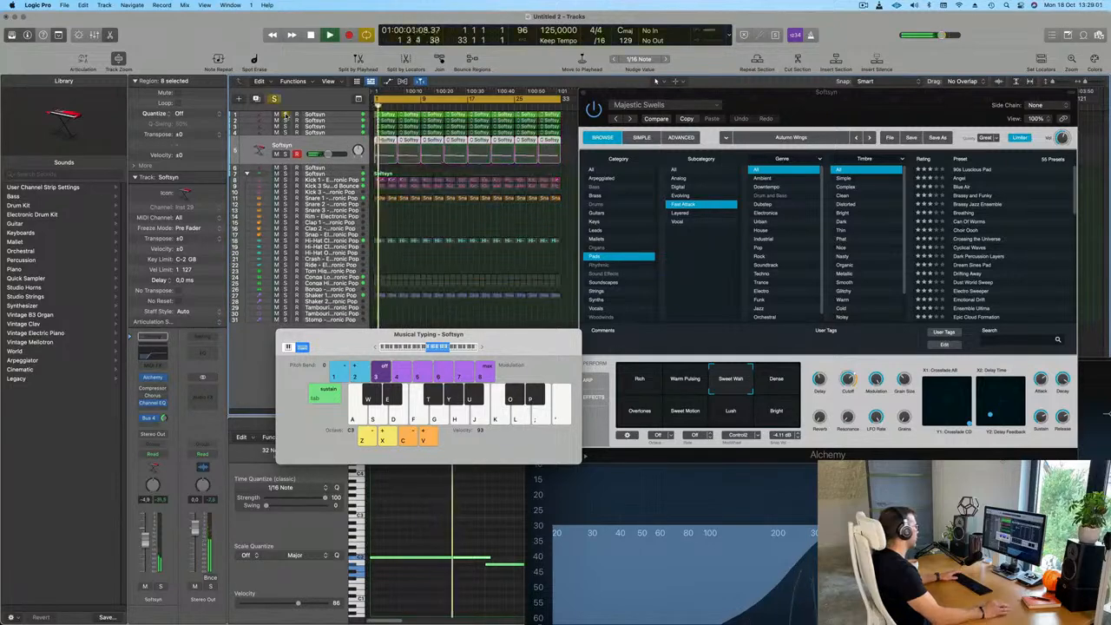
{"action": "left_click", "coordinate": [345, 115]}
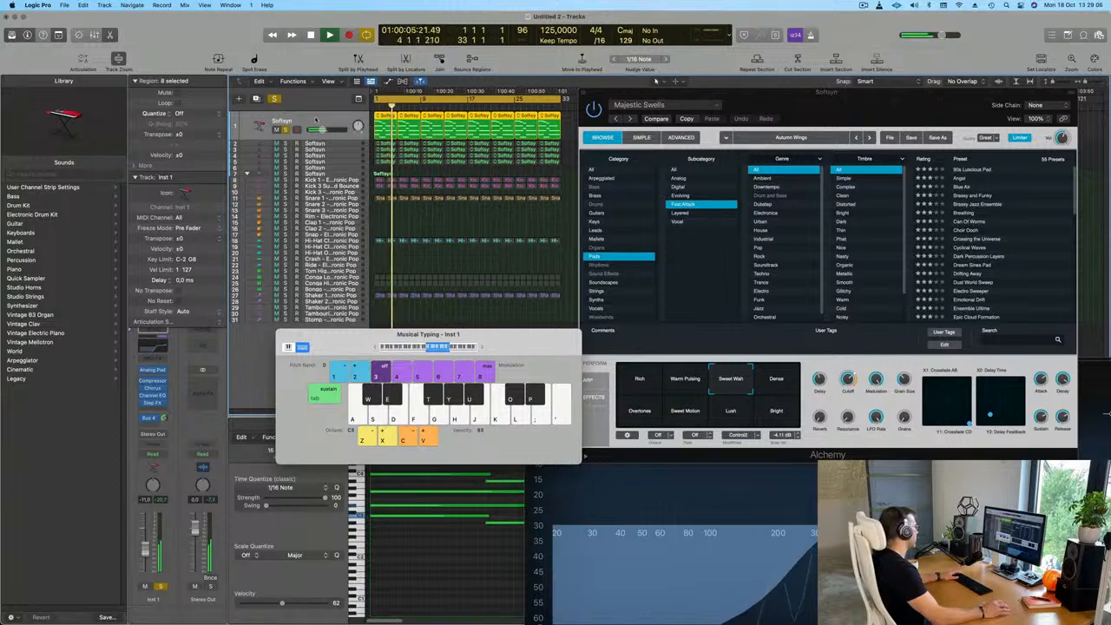
{"action": "key", "text": "s"}
{"action": "key", "text": "space"}
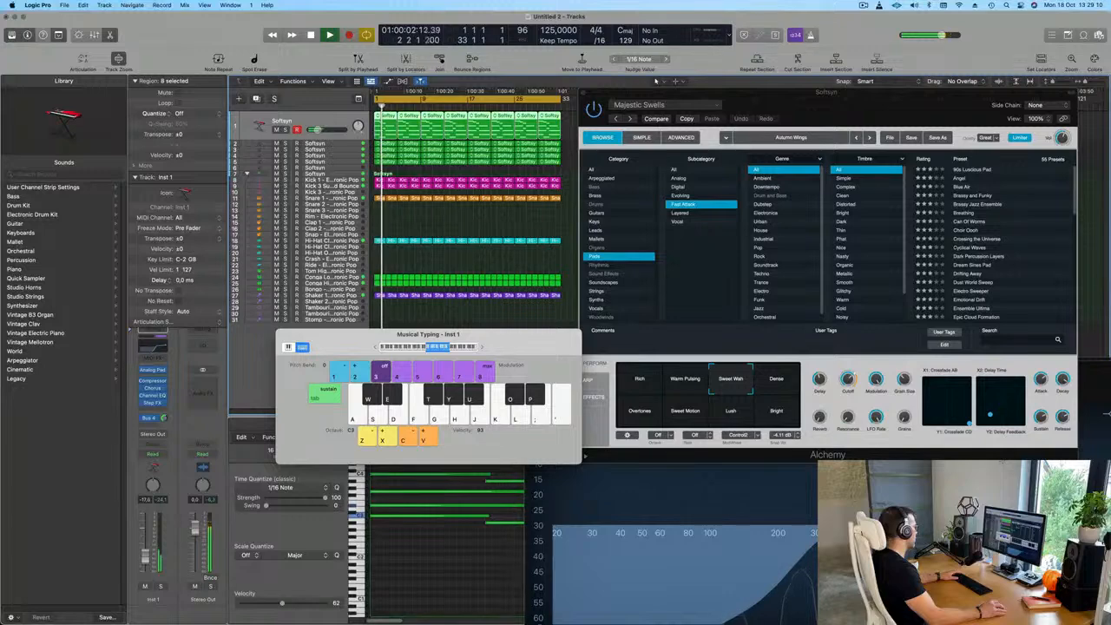
Load the Breathing preset on the sixth Softsyn track, audition it with a note, and adjust the track's Bus 4 send level
{"action": "left_click", "coordinate": [353, 167]}
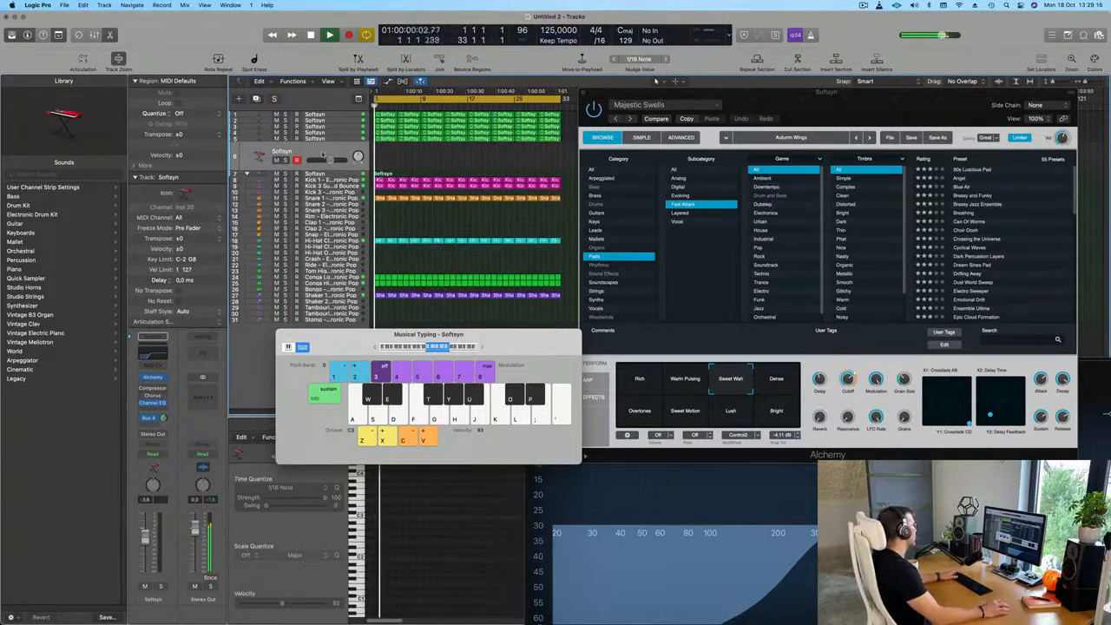
{"action": "key", "text": "v"}
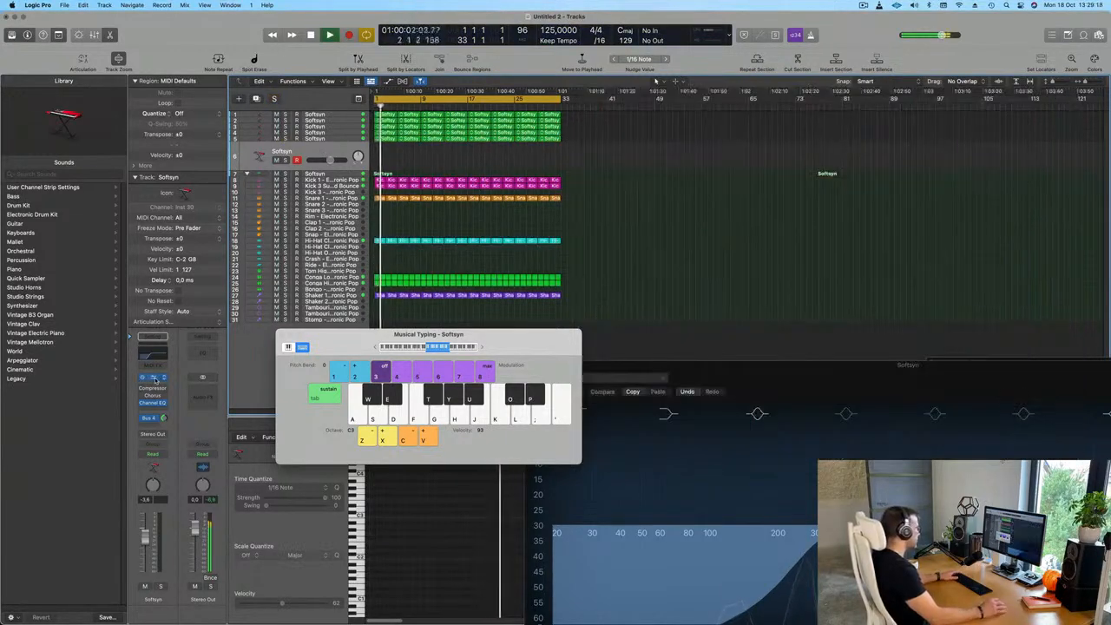
{"action": "key", "text": "v"}
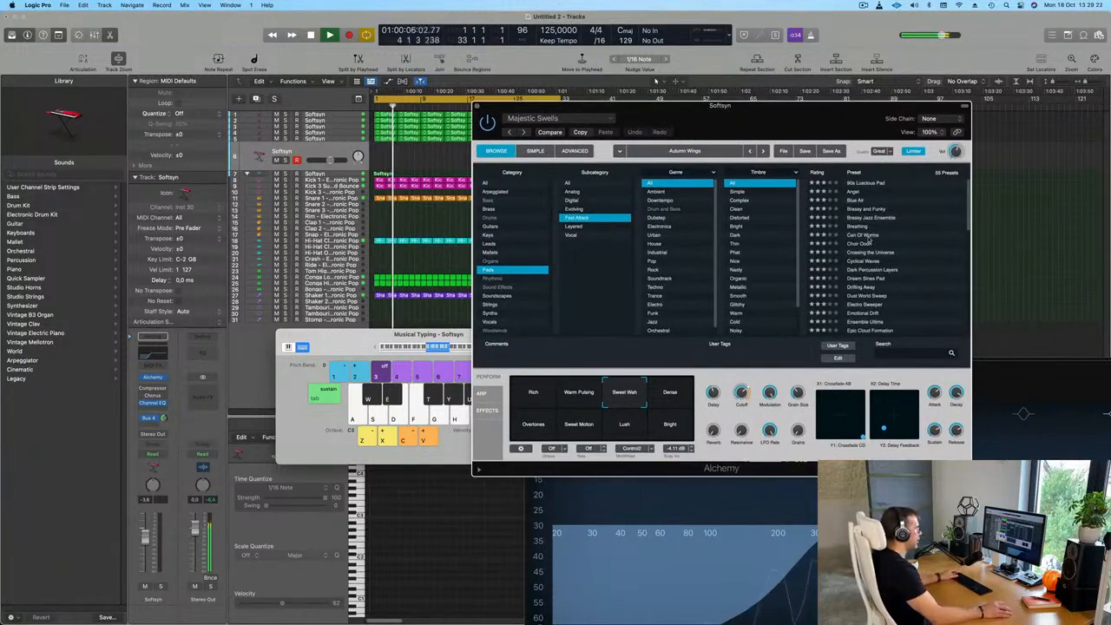
{"action": "left_click", "coordinate": [856, 226]}
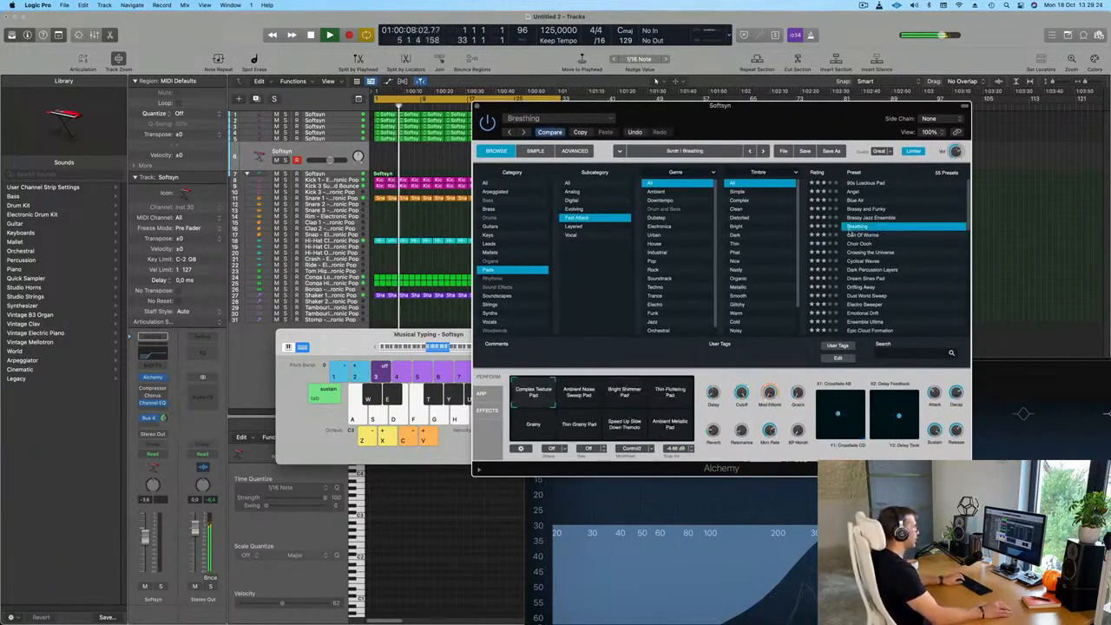
{"action": "left_click_drag", "start_coordinate": [379, 340], "coordinate": [339, 340]}
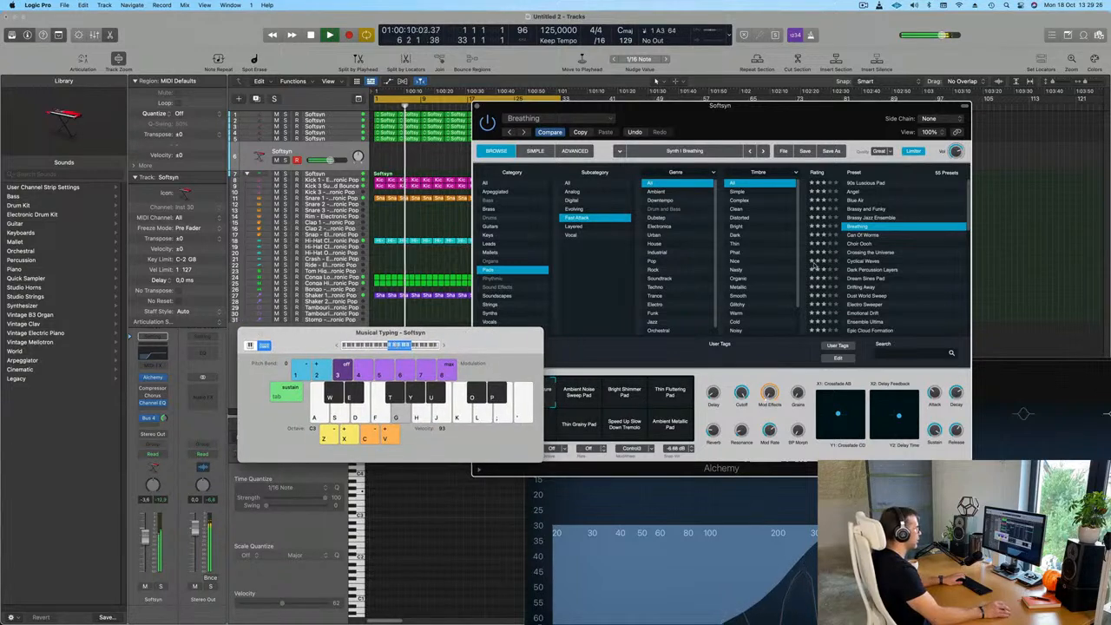
{"action": "left_click_drag", "start_coordinate": [163, 417], "coordinate": [163, 410]}
Load the Cyclical Waves preset on the sixth Softsyn track and audition it with a repeated note
{"action": "left_click", "coordinate": [869, 261]}
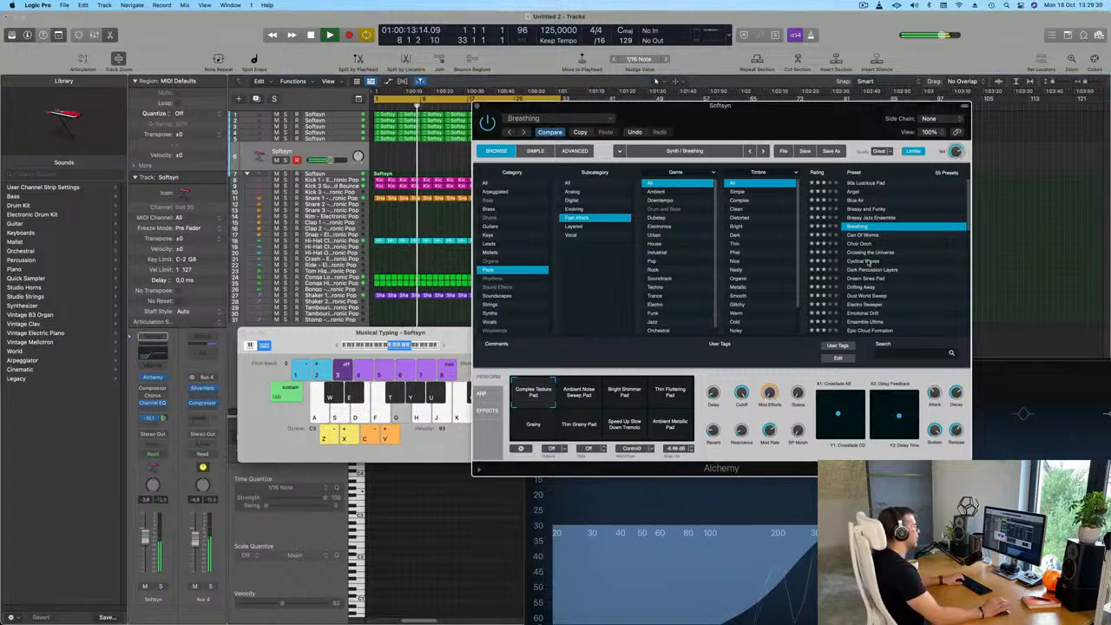
{"action": "left_click", "coordinate": [868, 261]}
{"action": "key", "text": "j"}
{"action": "left_click_drag", "start_coordinate": [459, 335], "coordinate": [363, 312]}
{"action": "key", "text": "j"}
{"action": "left_click_drag", "start_coordinate": [720, 117], "coordinate": [923, 88]}
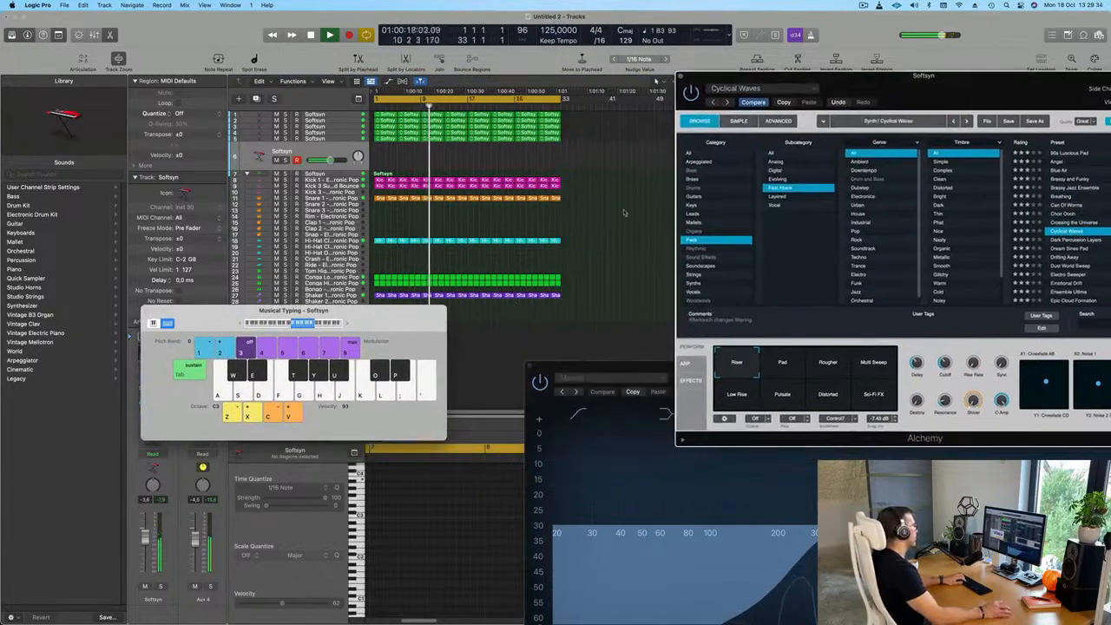
Lower the track's volume slightly and audition Cyclical Waves with a run of notes up to the C4 octave
{"action": "left_click_drag", "start_coordinate": [378, 319], "coordinate": [546, 374]}
{"action": "left_click_drag", "start_coordinate": [147, 539], "coordinate": [147, 544]}
{"action": "key", "text": "j"}
{"action": "key", "text": "k"}
{"action": "left_click", "coordinate": [516, 379]}
{"action": "key", "text": "j"}
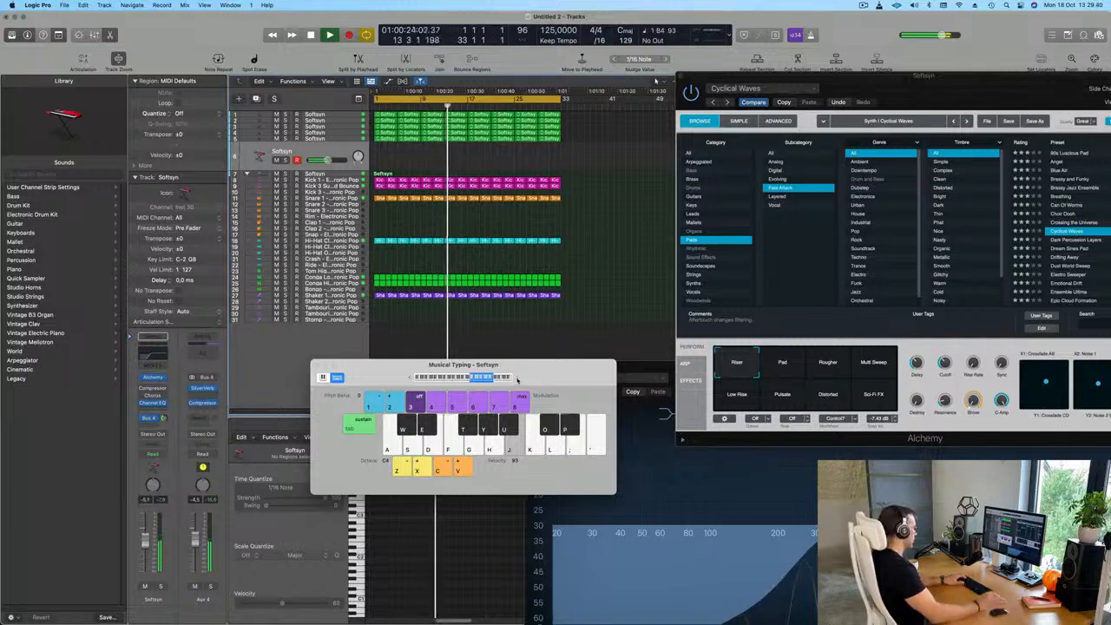
{"action": "key", "text": "h"}
{"action": "key", "text": "d"}
{"action": "key", "text": "a"}
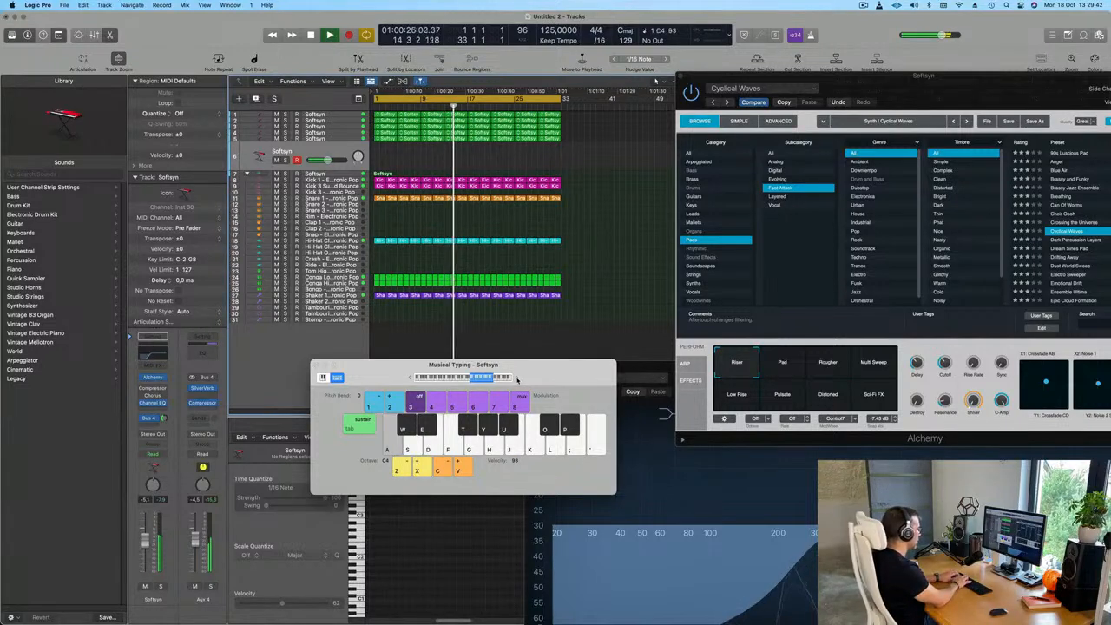
{"action": "key", "text": "d"}
{"action": "key", "text": "a"}
{"action": "key", "text": "s"}
Audition the Pad, Rougher and Multi Sweep variations of Cyclical Waves with single notes
{"action": "left_click_drag", "start_coordinate": [496, 365], "coordinate": [396, 286]}
{"action": "key", "text": "a"}
{"action": "left_click_drag", "start_coordinate": [686, 76], "coordinate": [542, 79]}
{"action": "left_click", "coordinate": [642, 368]}
{"action": "left_click", "coordinate": [687, 370]}
{"action": "key", "text": "a"}
{"action": "key", "text": "a"}
{"action": "left_click", "coordinate": [733, 368]}
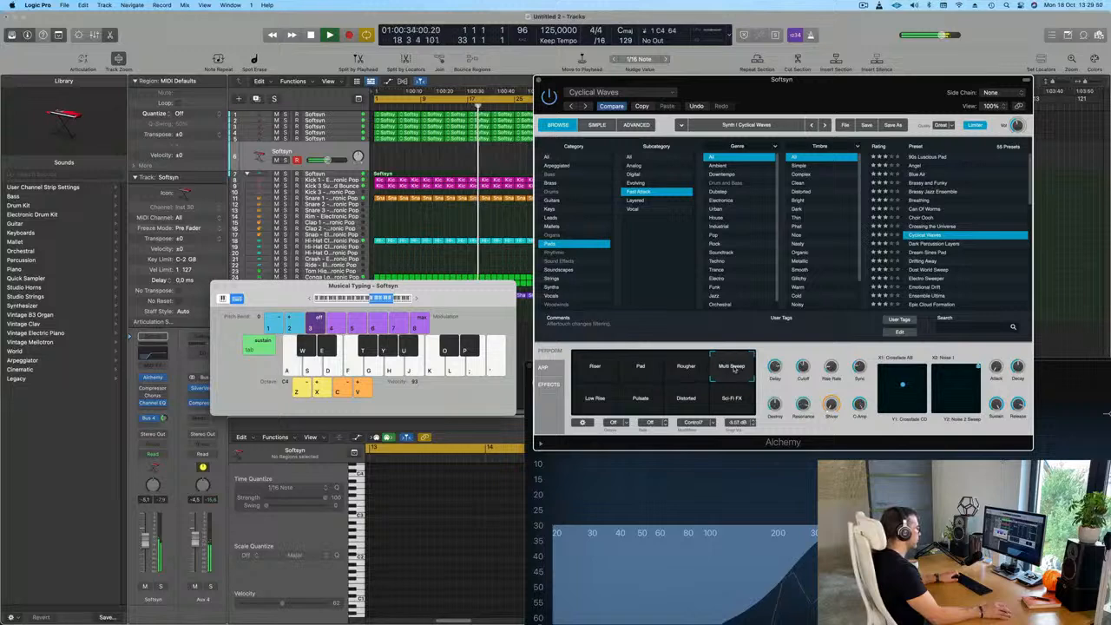
Audition the Low Rise and Pulsate variations of Cyclical Waves with a few notes
{"action": "key", "text": "a"}
{"action": "left_click", "coordinate": [609, 399]}
{"action": "key", "text": "a"}
{"action": "left_click", "coordinate": [659, 399]}
{"action": "key", "text": "a"}
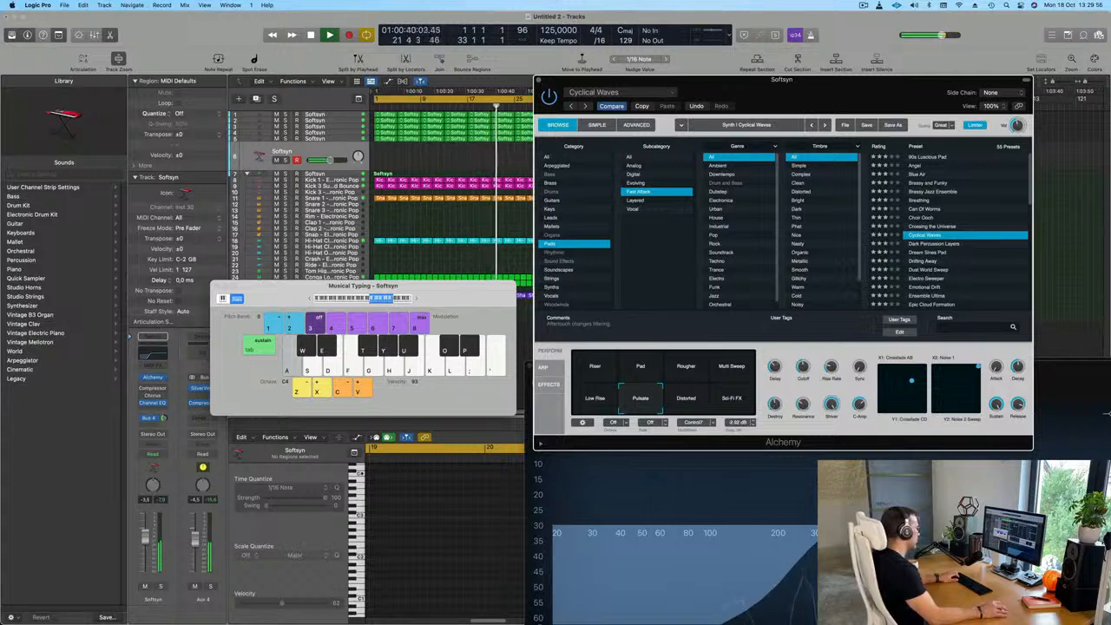
{"action": "key", "text": "a"}
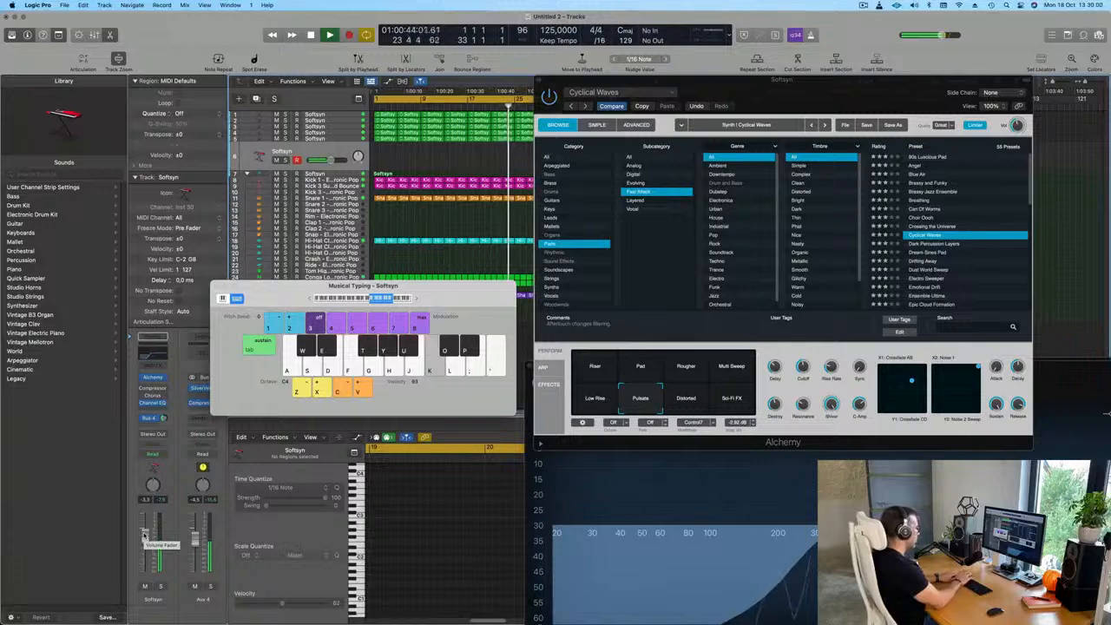
{"action": "key", "text": "d"}
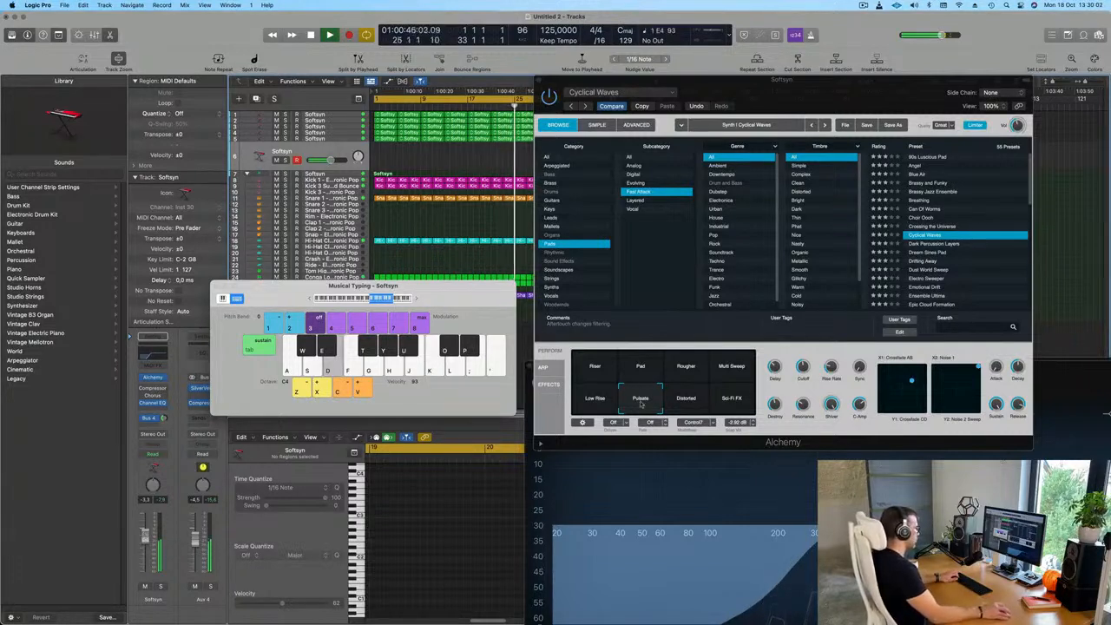
Choose the Distorted variation of Cyclical Waves, audition it with a few notes, and raise the track's volume to about -1.5 dB
{"action": "left_click", "coordinate": [699, 406]}
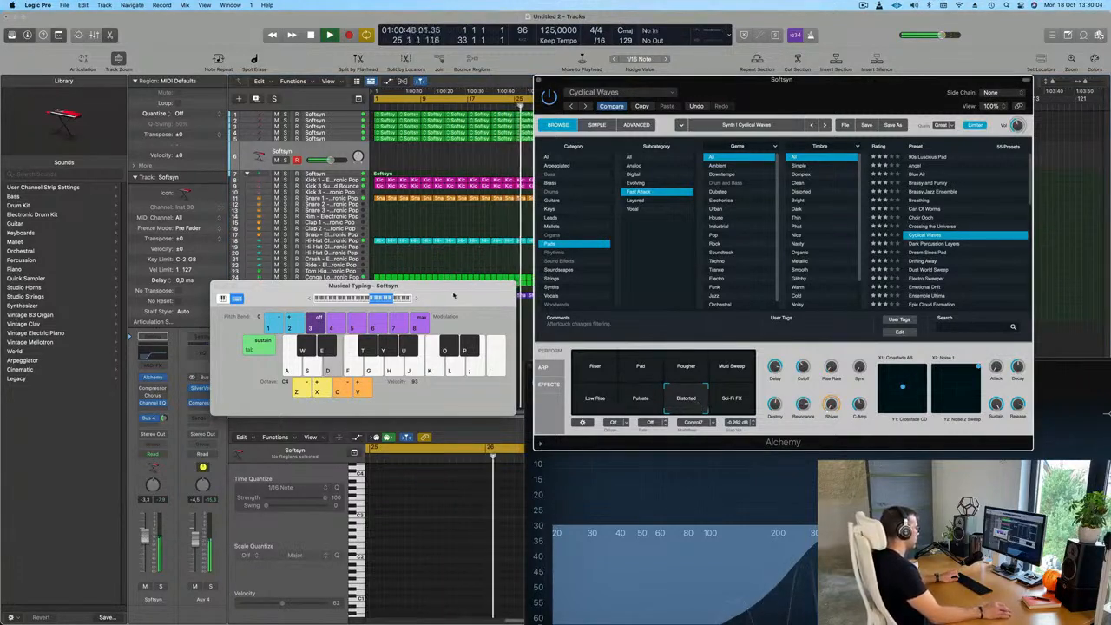
{"action": "left_click_drag", "start_coordinate": [459, 296], "coordinate": [441, 253]}
{"action": "key", "text": "a"}
{"action": "key", "text": "s"}
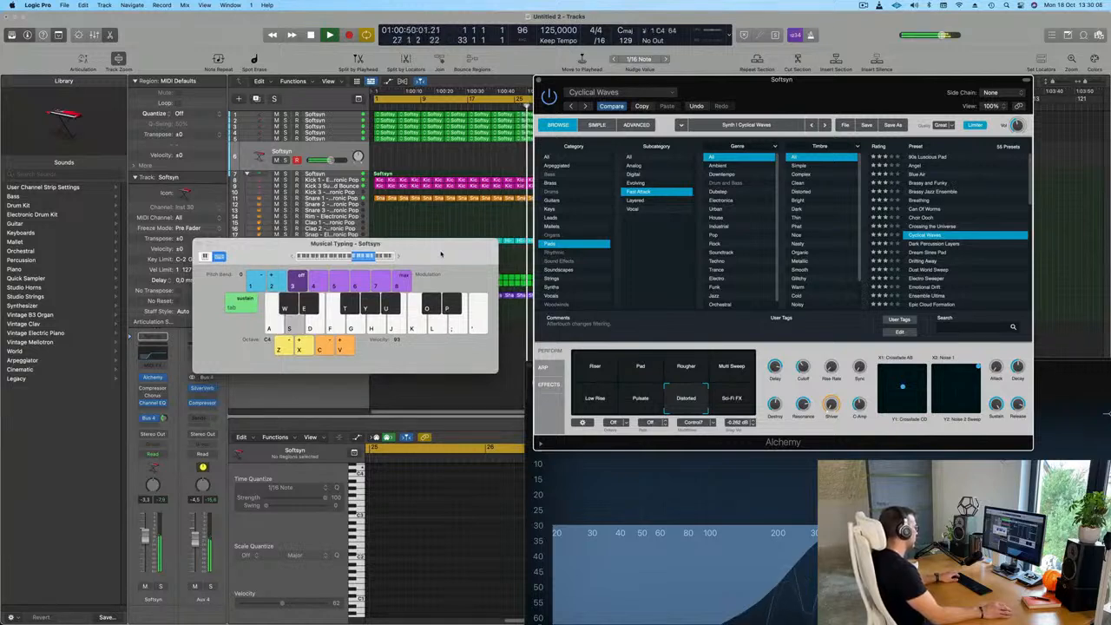
{"action": "key", "text": "d"}
{"action": "left_click_drag", "start_coordinate": [440, 255], "coordinate": [431, 261]}
{"action": "key", "text": "a"}
{"action": "key", "text": "a"}
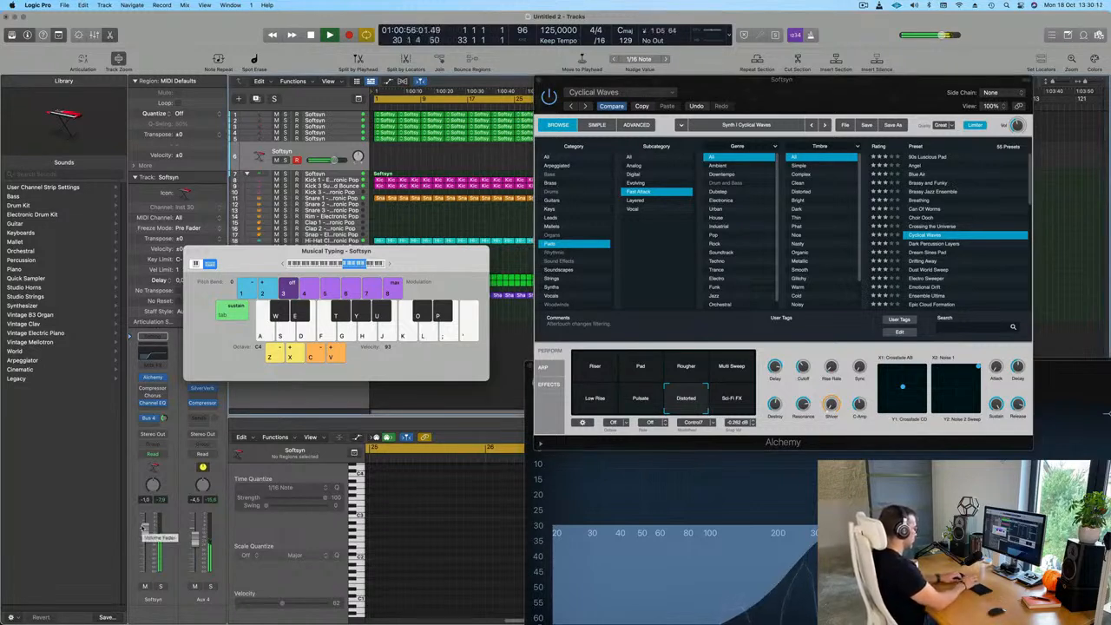
Audition the Distorted variation of Cyclical Waves in the C3 and C4 octaves
{"action": "key", "text": "f"}
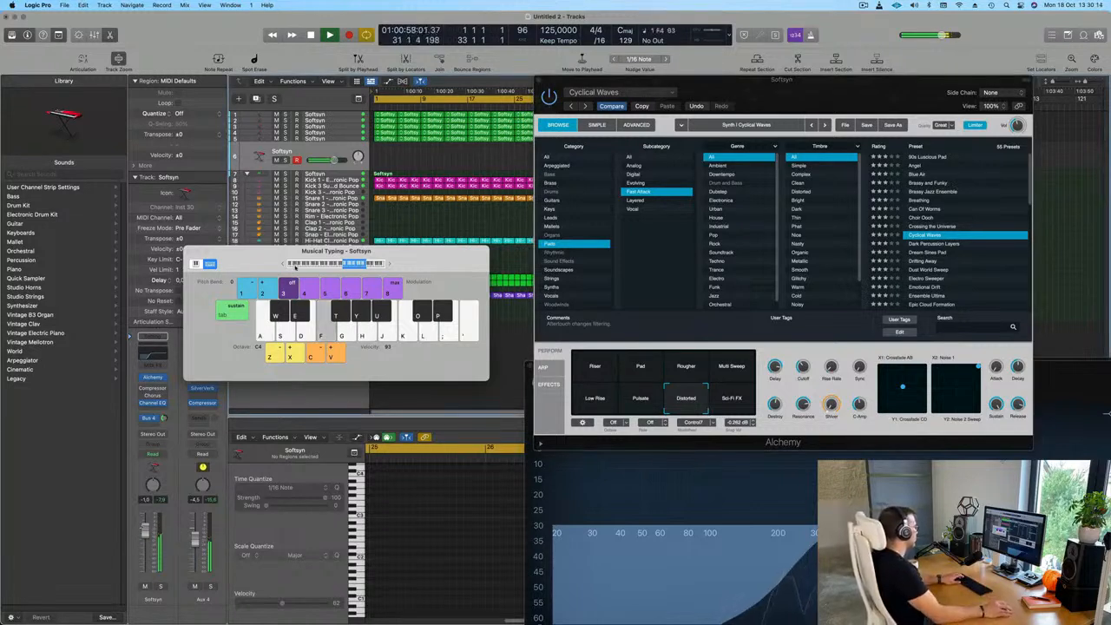
{"action": "key", "text": "z"}
{"action": "key", "text": "f"}
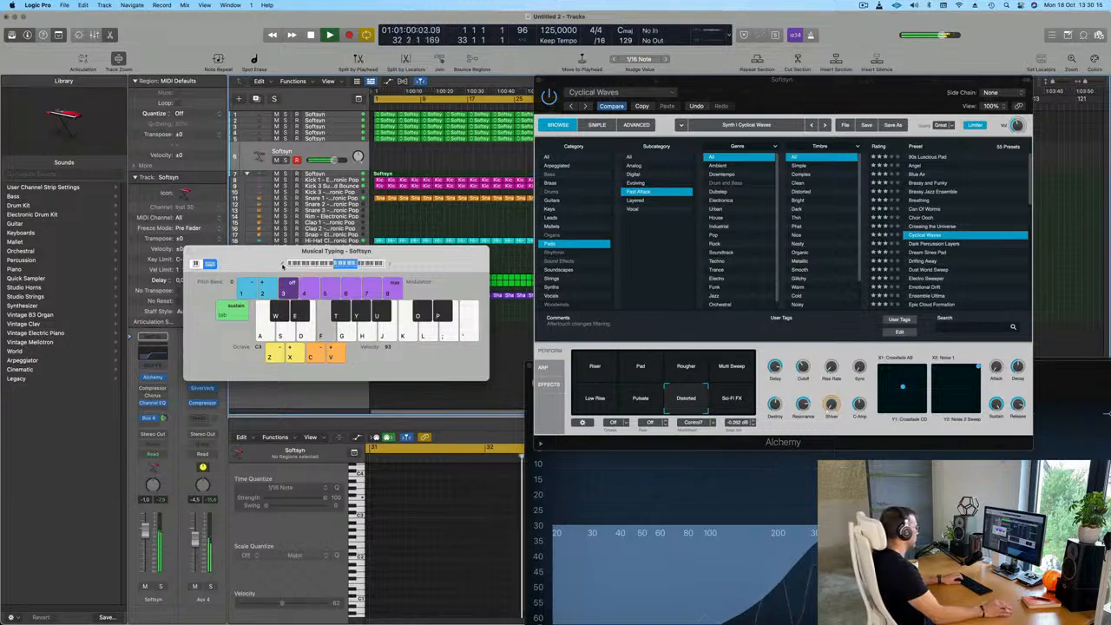
{"action": "key", "text": "g"}
{"action": "key", "text": "x"}
{"action": "key", "text": "g"}
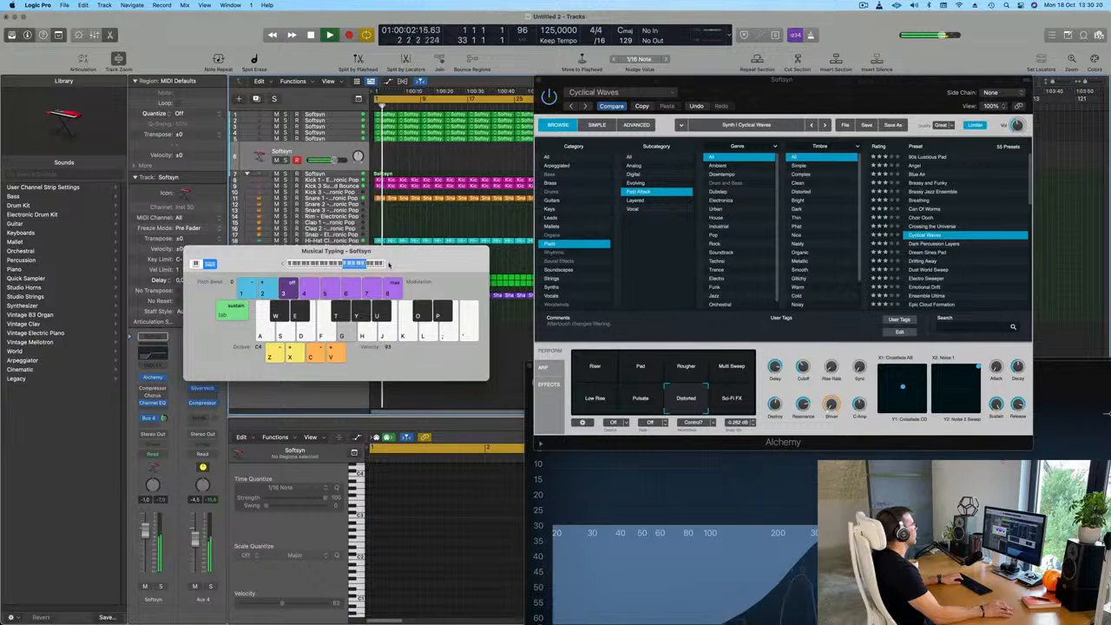
Switch Cyclical Waves to the Riser variation and try out melodic ideas around the C4 octave over the playing track
{"action": "left_click", "coordinate": [595, 367]}
{"action": "key", "text": "g"}
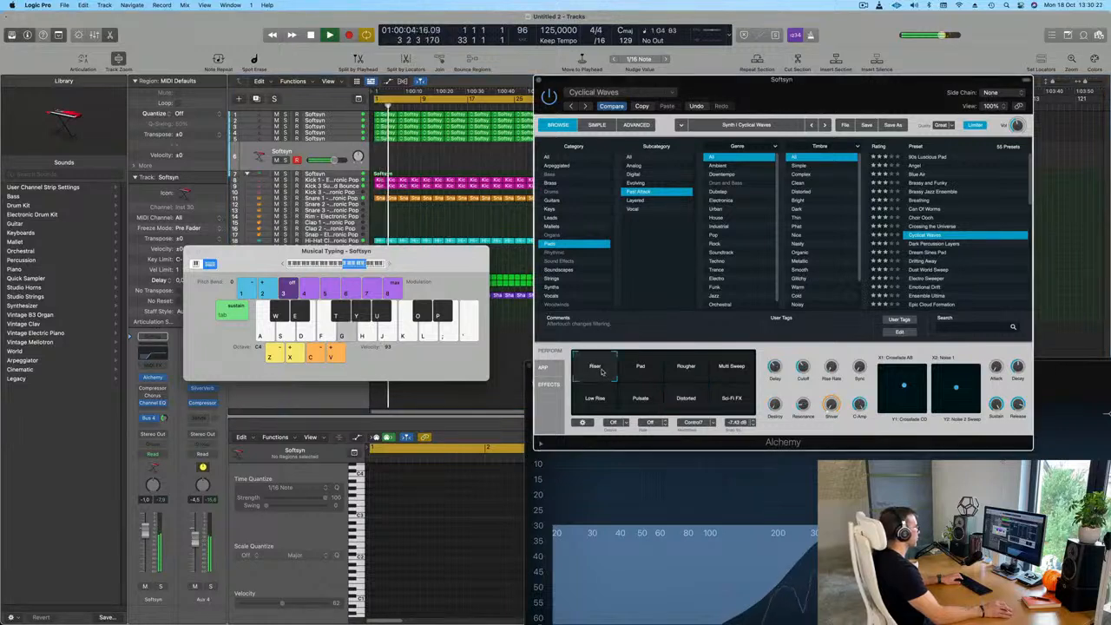
{"action": "key", "text": "o"}
{"action": "key", "text": "k"}
{"action": "key", "text": "h"}
{"action": "key", "text": "g"}
{"action": "key", "text": "s"}
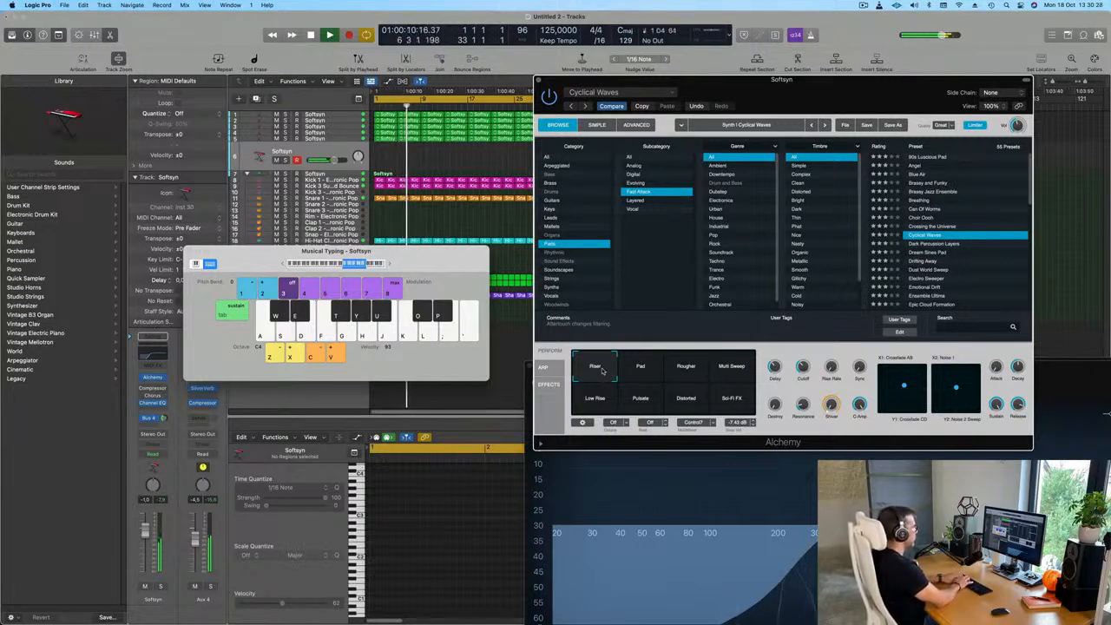
{"action": "key", "text": "y"}
{"action": "key", "text": "u"}
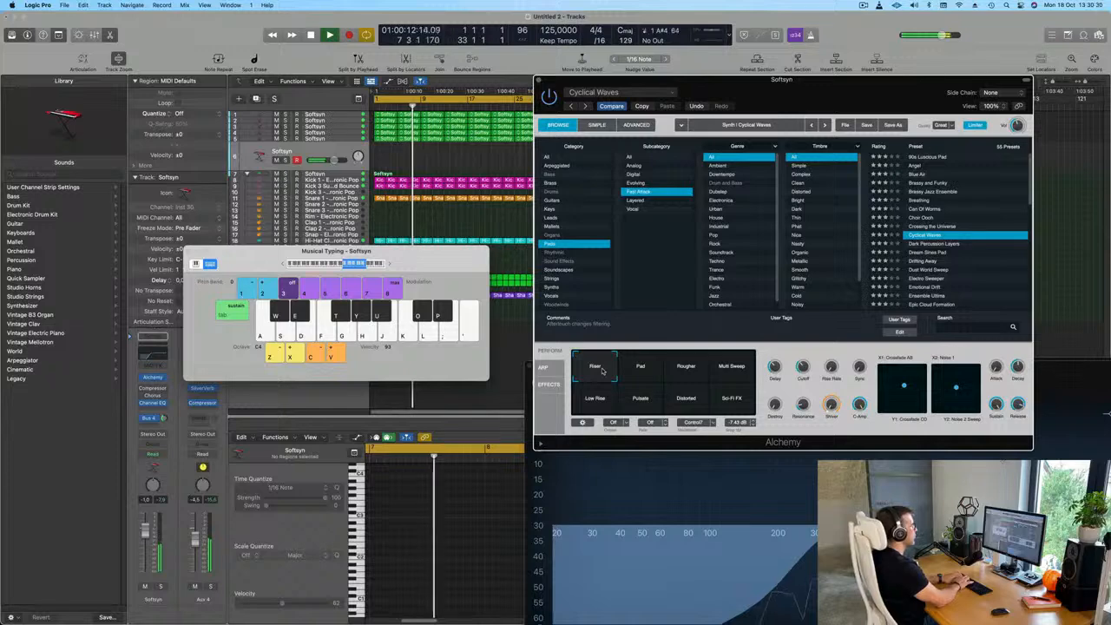
{"action": "key", "text": "k"}
{"action": "key", "text": "h"}
{"action": "key", "text": "f"}
{"action": "key", "text": "d"}
{"action": "key", "text": "s"}
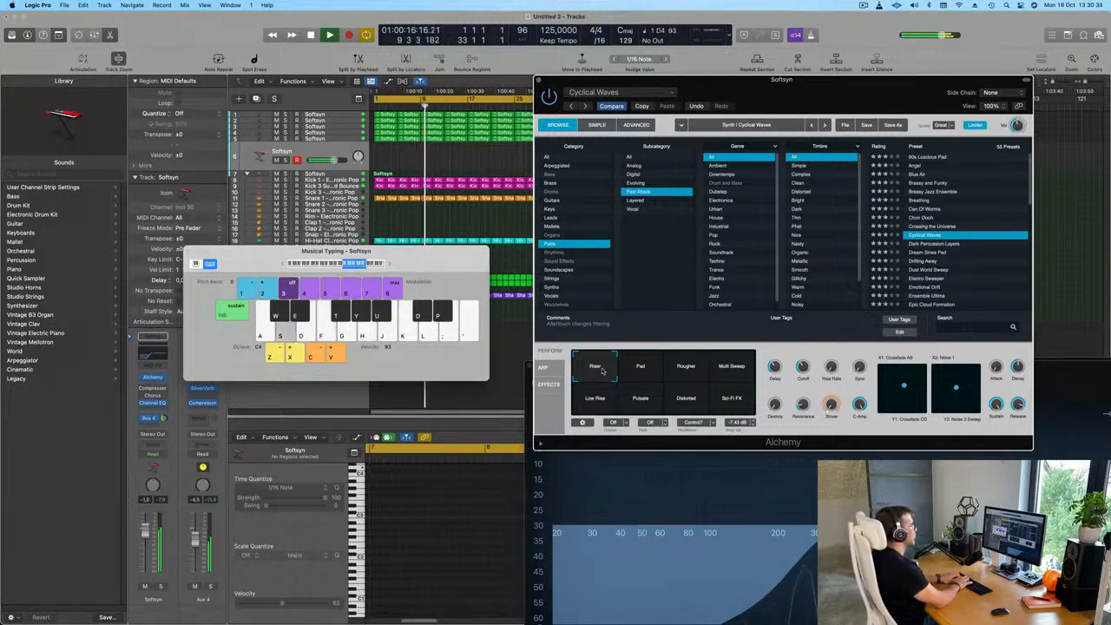
{"action": "key", "text": "a"}
{"action": "key", "text": "a"}
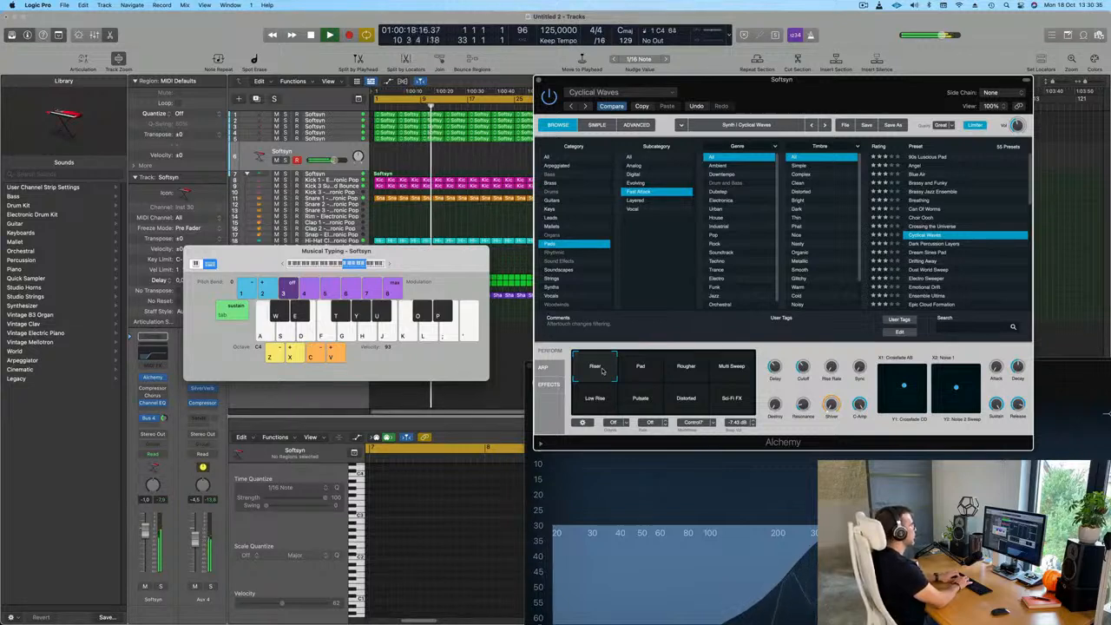
{"action": "key", "text": "a"}
{"action": "key", "text": "d"}
{"action": "key", "text": "a"}
{"action": "key", "text": "j"}
{"action": "key", "text": "a"}
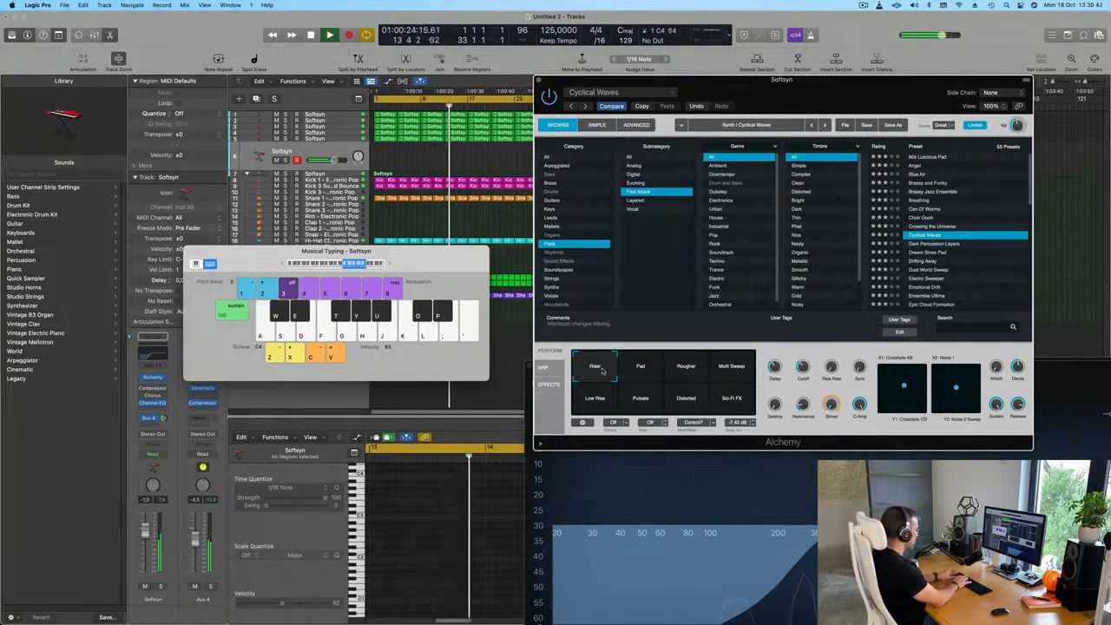
{"action": "key", "text": "a"}
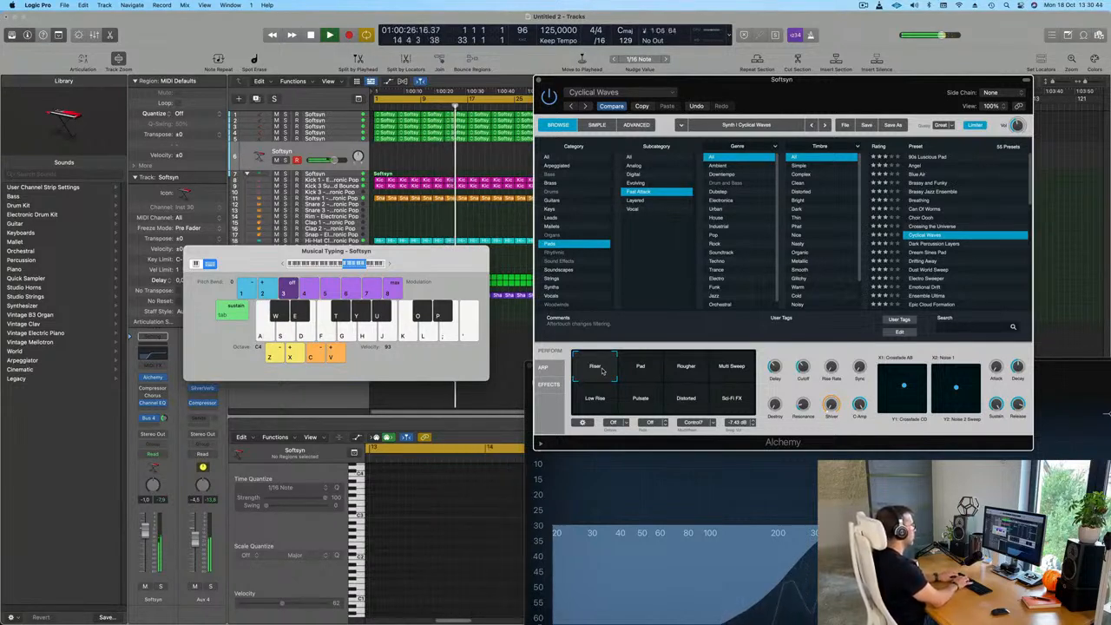
{"action": "key", "text": "d"}
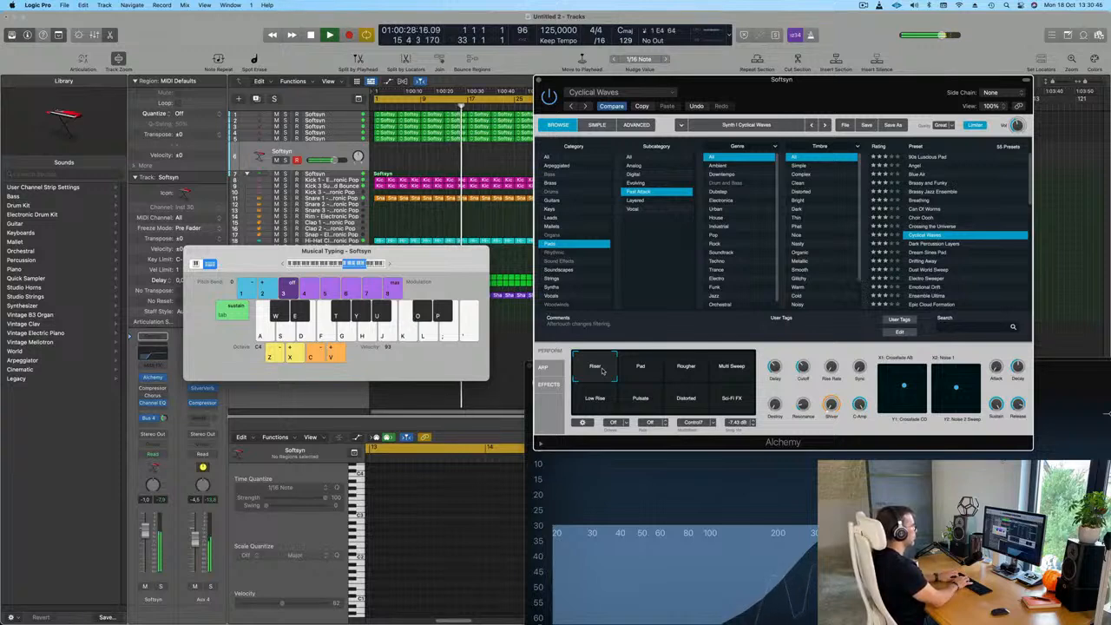
{"action": "key", "text": "d"}
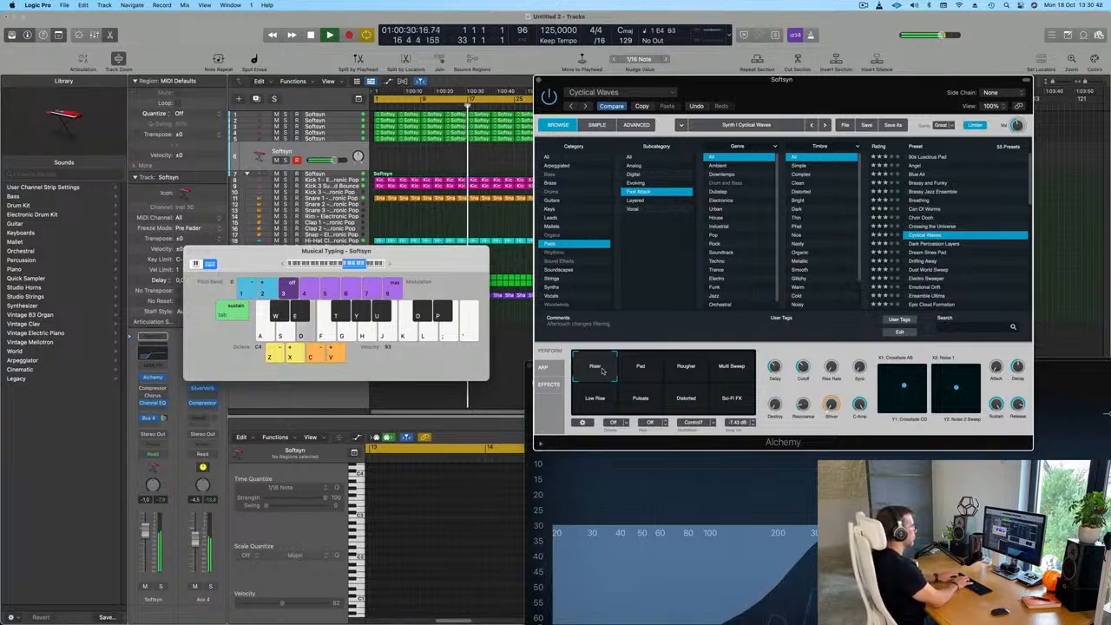
{"action": "key", "text": "a"}
{"action": "key", "text": "s"}
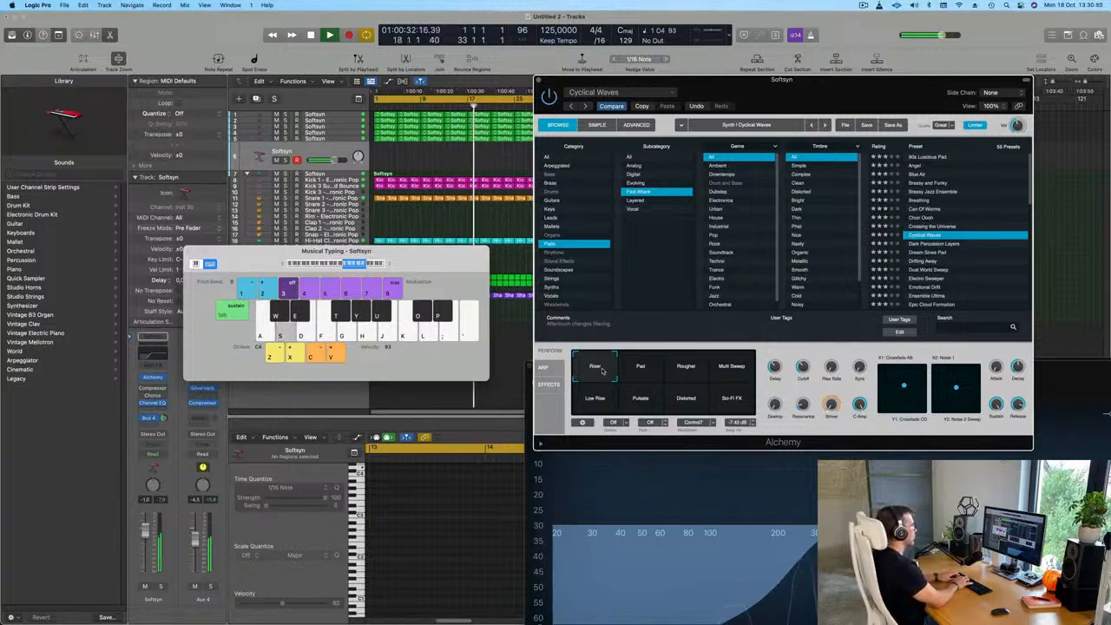
{"action": "key", "text": "d"}
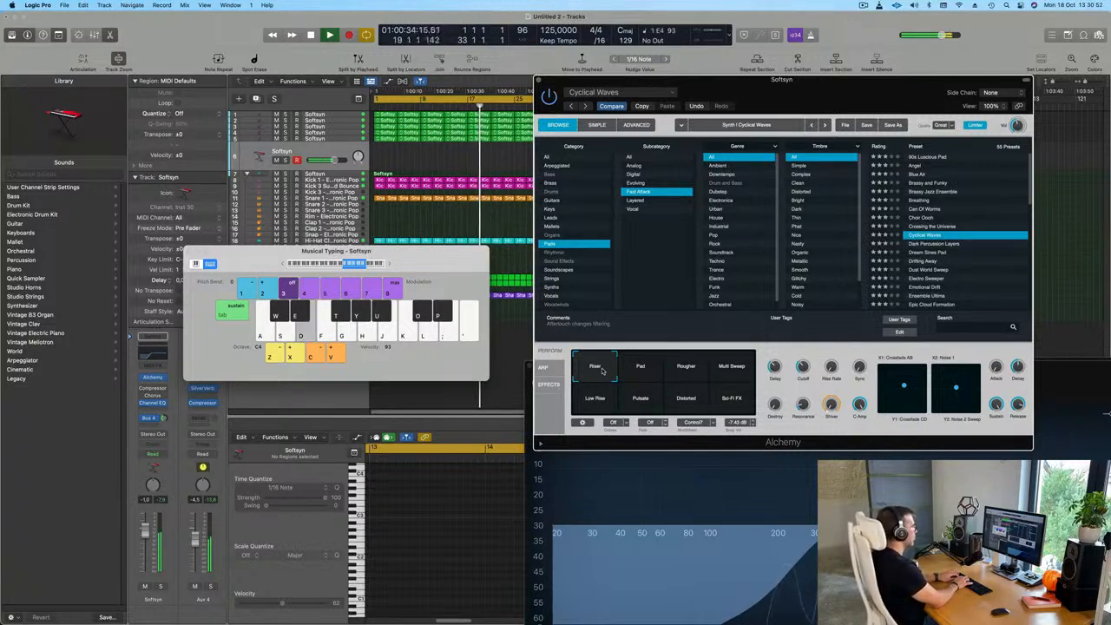
{"action": "key", "text": "a"}
{"action": "key", "text": "j"}
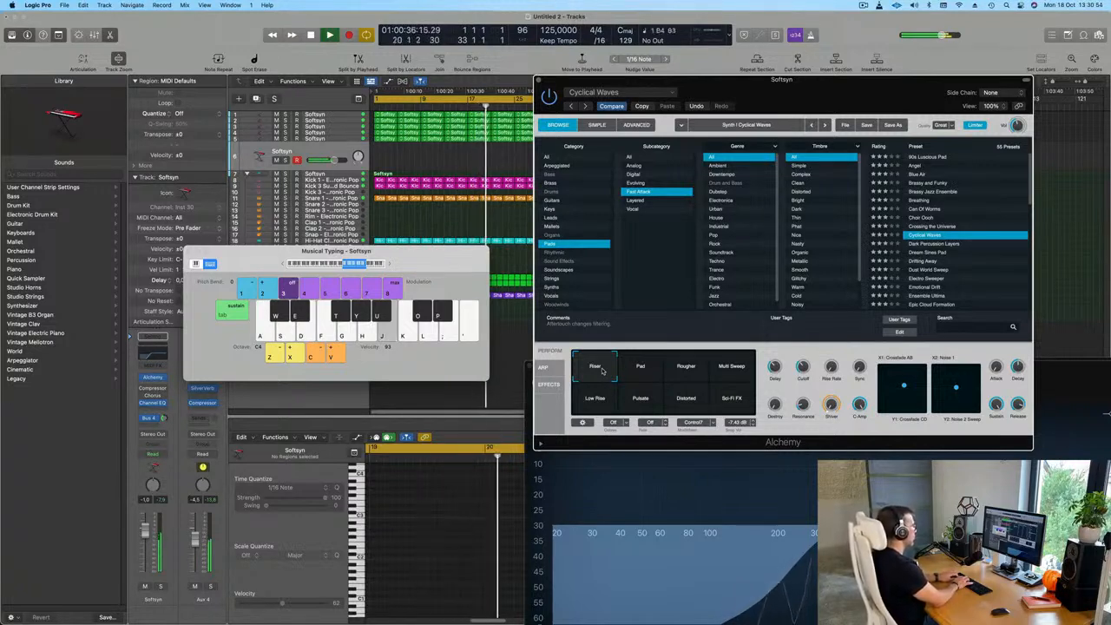
{"action": "key", "text": "d"}
{"action": "key", "text": "h"}
{"action": "key", "text": "j"}
{"action": "key", "text": "a"}
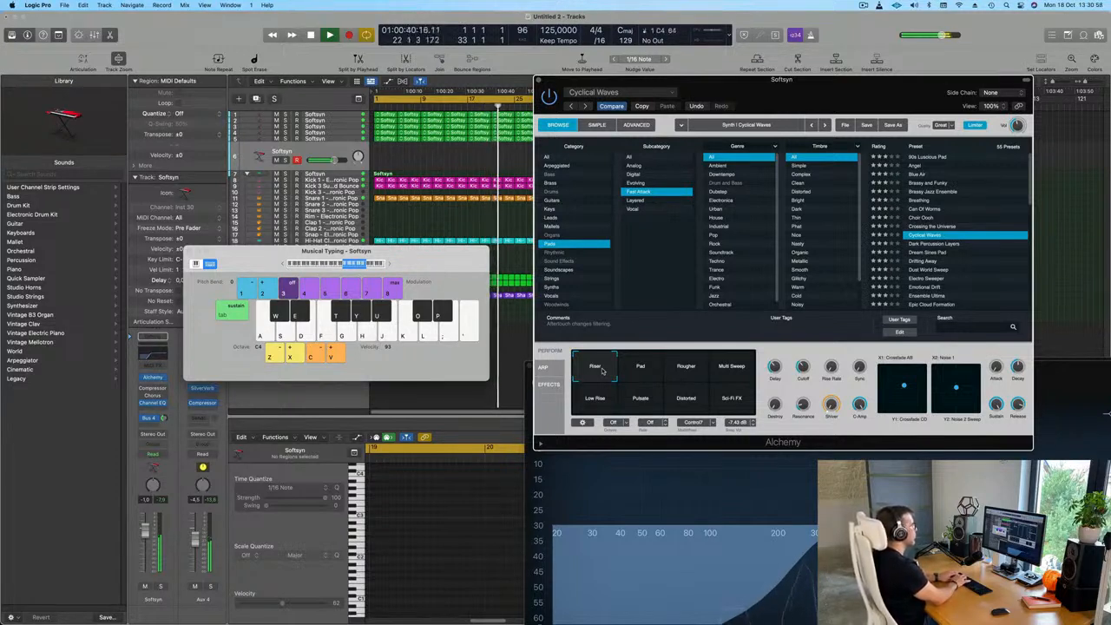
{"action": "key", "text": "a"}
{"action": "key", "text": "s"}
Audition the Dream Sines Pad, Dust World Sweep and Emotional Drift pad presets with one or two notes each
{"action": "left_click", "coordinate": [925, 252]}
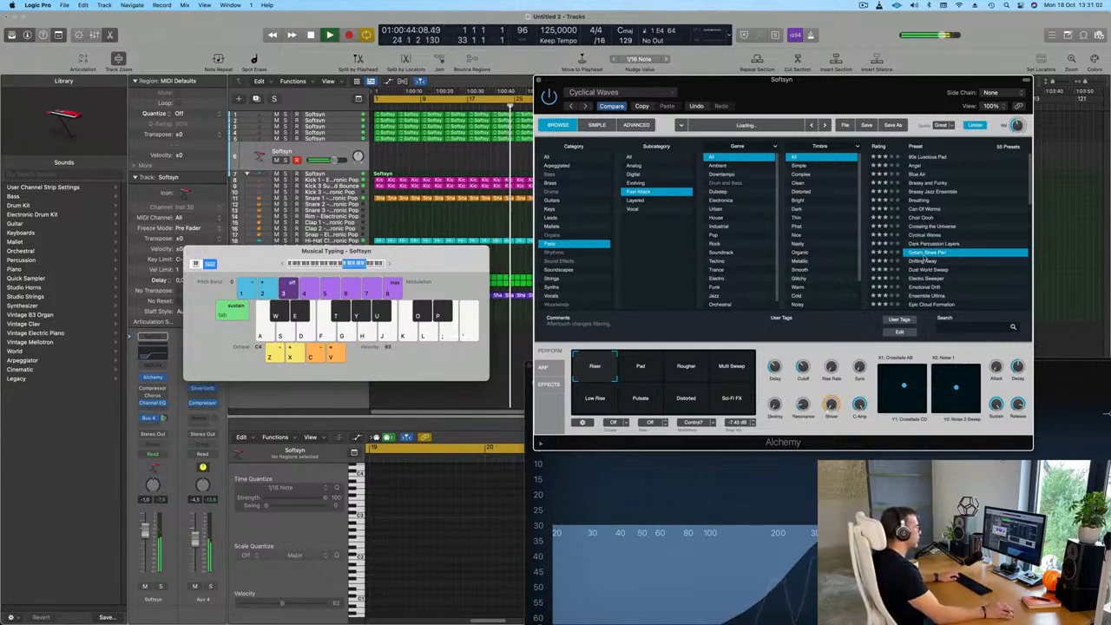
{"action": "key", "text": "a"}
{"action": "key", "text": "s"}
{"action": "scroll", "coordinate": [935, 263], "scroll_direction": "down", "scroll_amount": 3}
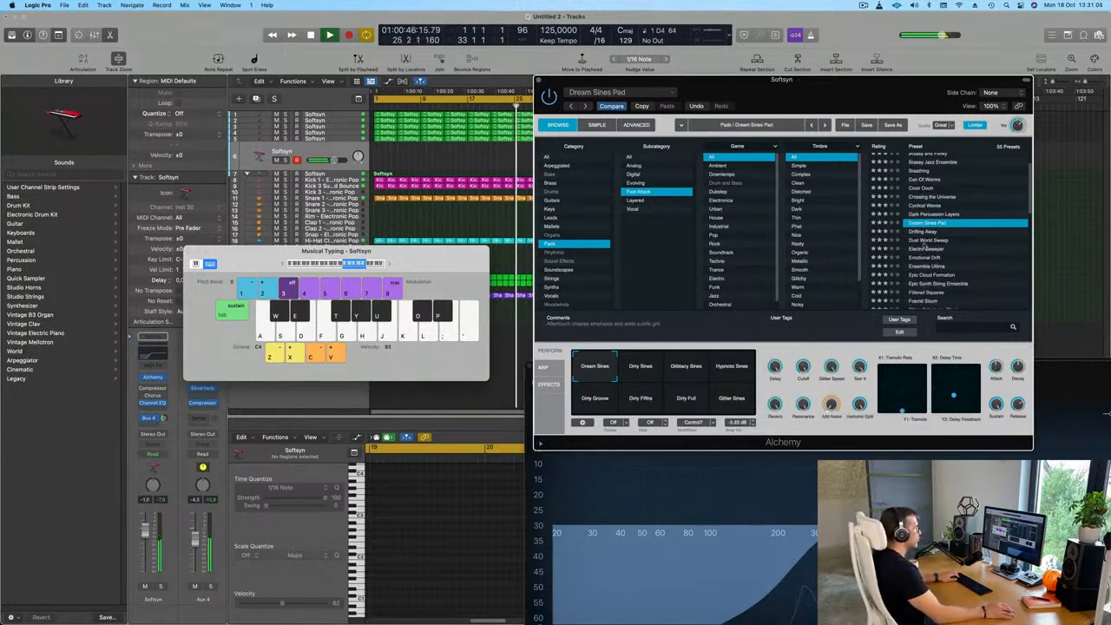
{"action": "left_click", "coordinate": [927, 240]}
{"action": "key", "text": "s"}
{"action": "key", "text": "d"}
{"action": "left_click", "coordinate": [925, 258]}
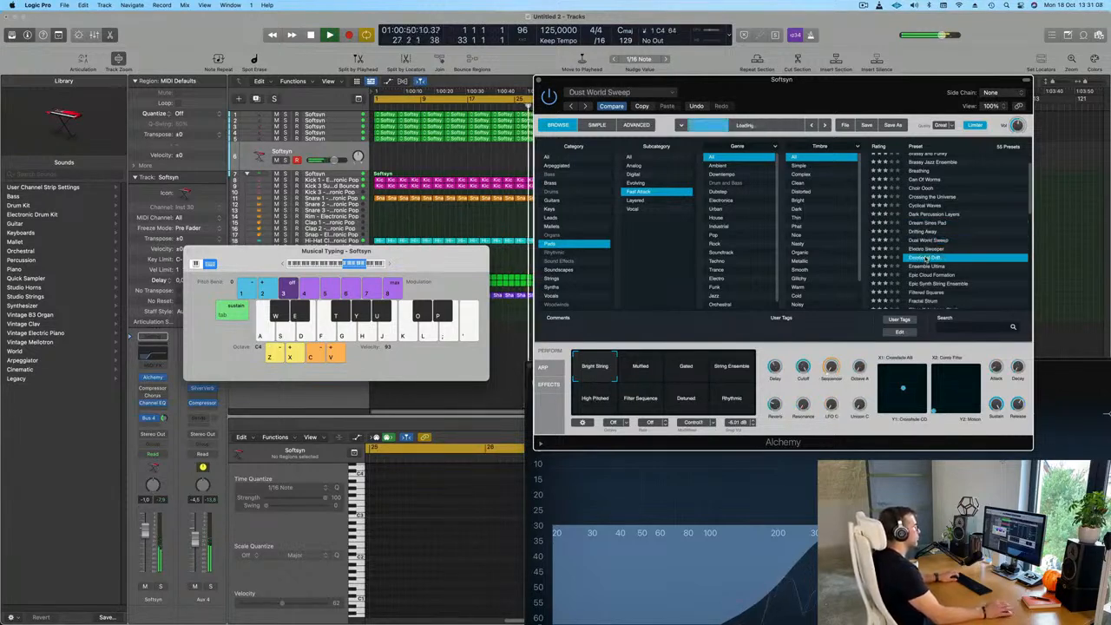
{"action": "key", "text": "a"}
Load the Epic Cloud Formation preset and audition its Lush variation with several notes in the C4 octave
{"action": "scroll", "coordinate": [968, 243], "scroll_direction": "down", "scroll_amount": 3}
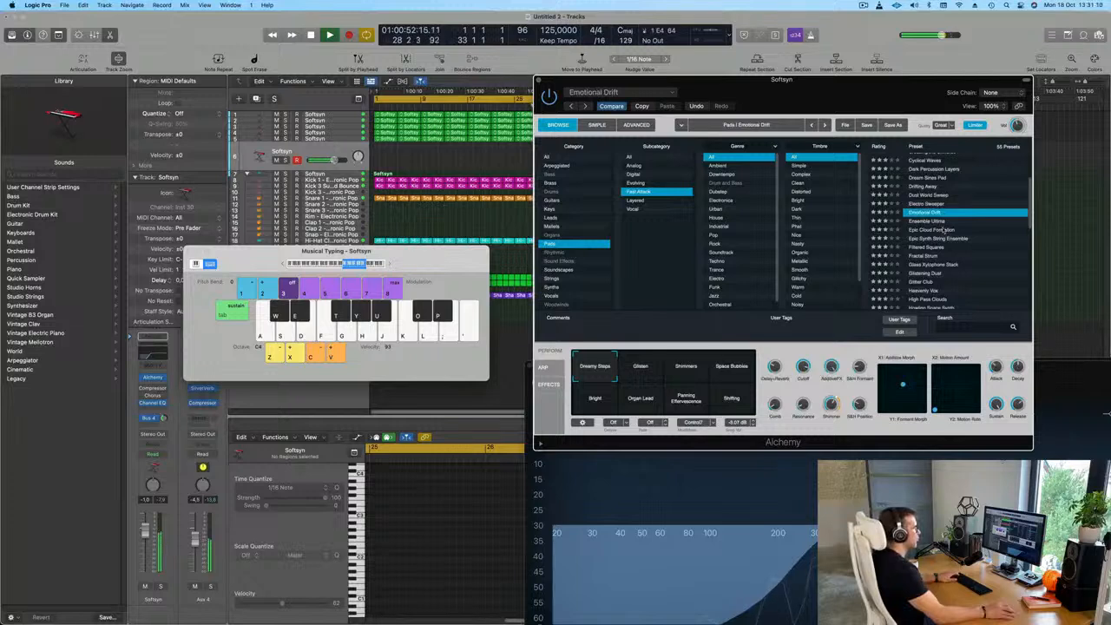
{"action": "left_click", "coordinate": [936, 230]}
{"action": "key", "text": "a"}
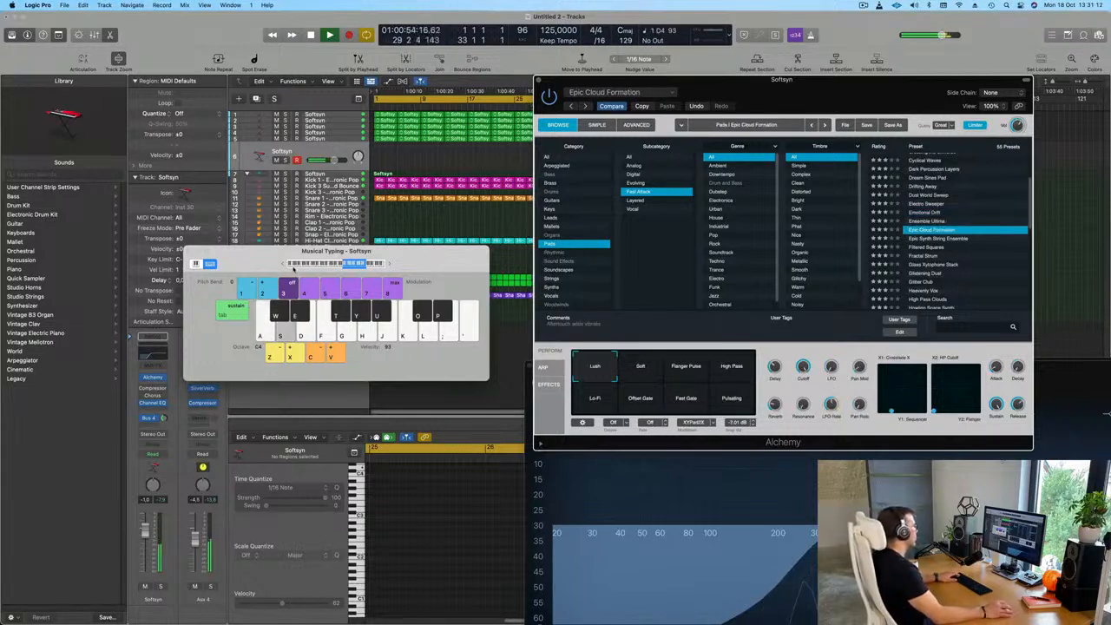
{"action": "key", "text": "d"}
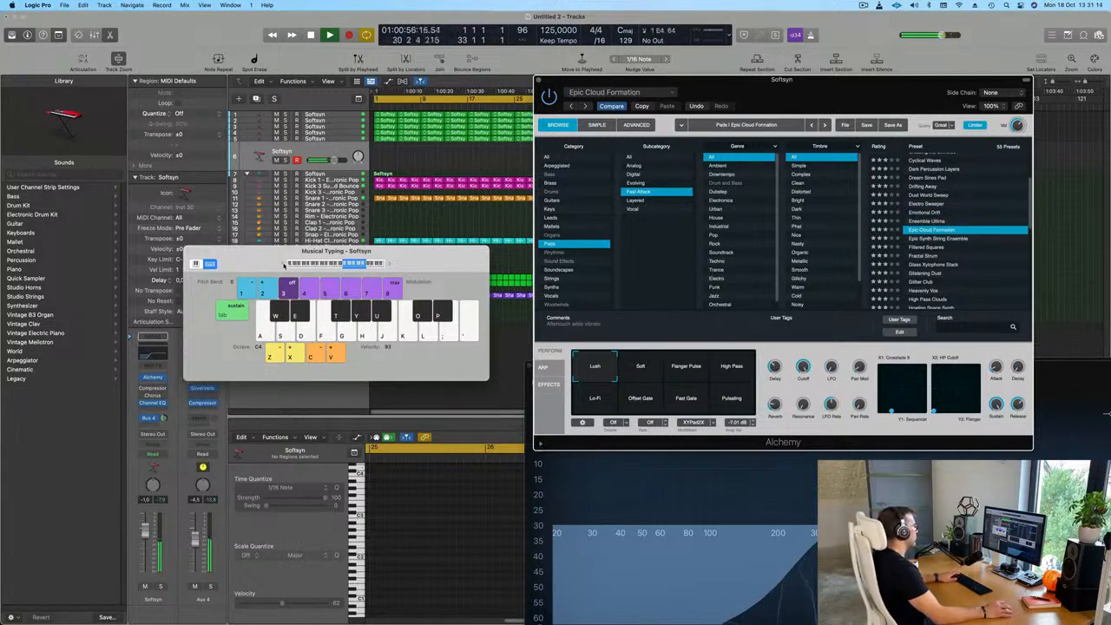
{"action": "key", "text": "a"}
{"action": "key", "text": "l"}
{"action": "key", "text": "k"}
{"action": "key", "text": "j"}
{"action": "key", "text": "a"}
{"action": "key", "text": "s"}
Audition Epic Cloud Formation one octave lower at C3, and return the typing keyboard to the C4 octave
{"action": "left_click", "coordinate": [282, 265]}
{"action": "key", "text": "a"}
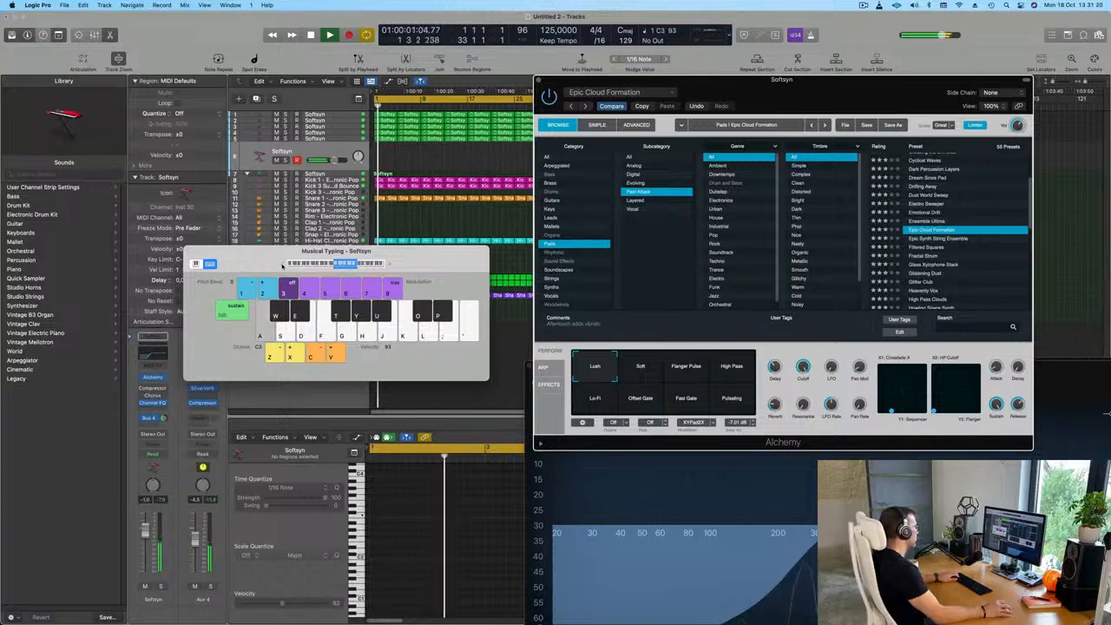
{"action": "key", "text": "s"}
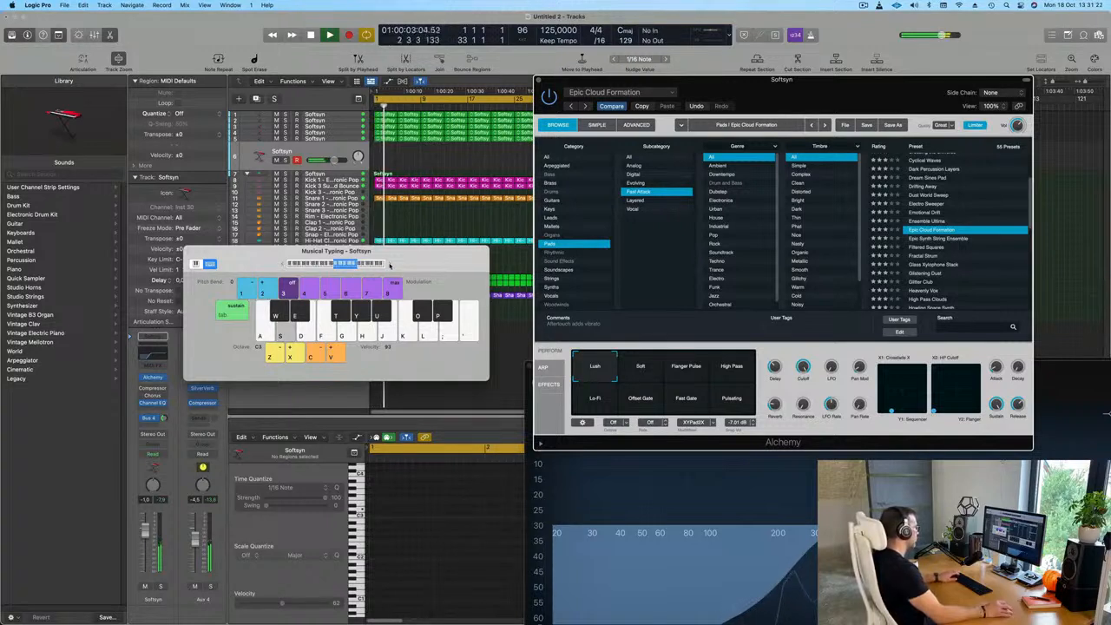
{"action": "key", "text": "x"}
Play a longer melodic line with the Lush variation of Epic Cloud Formation, from C4 up into the next octave
{"action": "key", "text": "a"}
{"action": "key", "text": "s"}
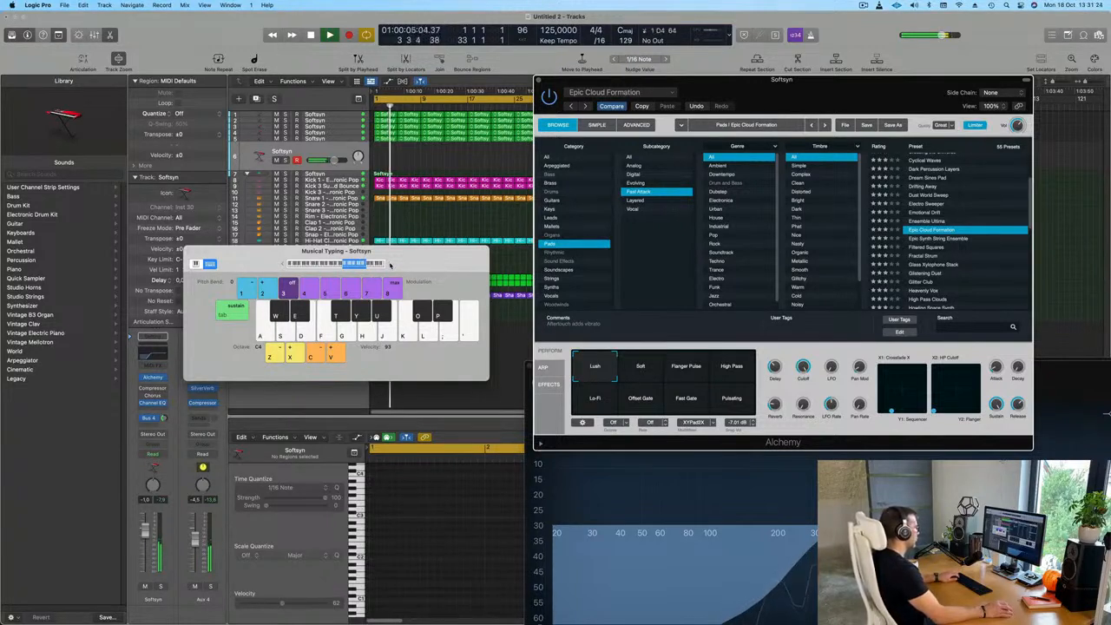
{"action": "key", "text": "d"}
{"action": "key", "text": "d"}
{"action": "key", "text": "a"}
{"action": "key", "text": "a"}
{"action": "key", "text": "s"}
{"action": "key", "text": "d"}
{"action": "key", "text": "k"}
{"action": "key", "text": "j"}
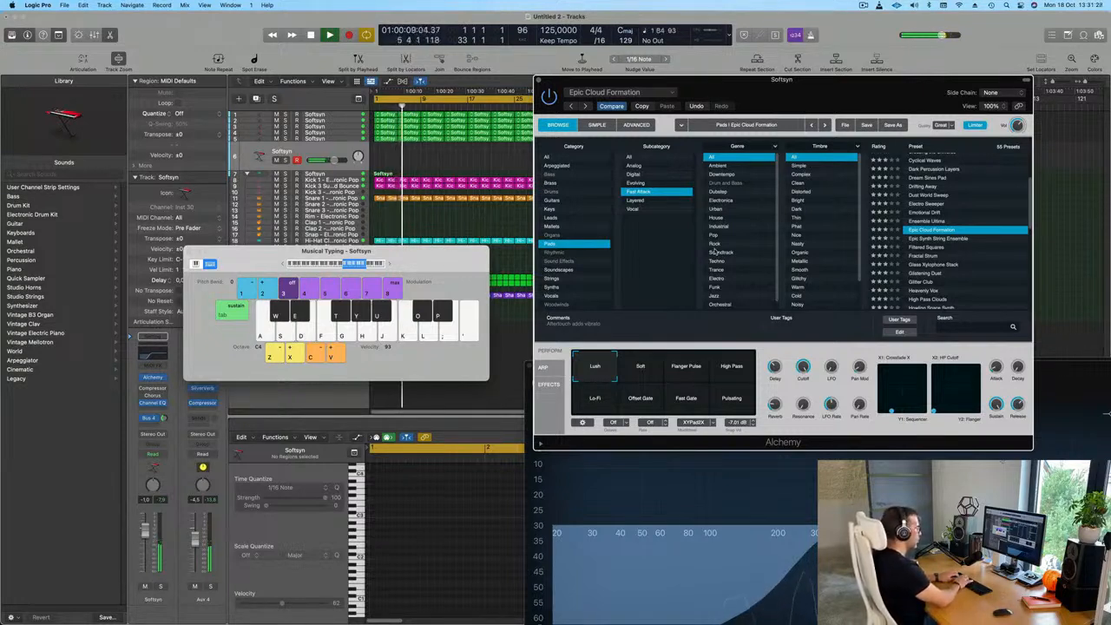
{"action": "key", "text": "l"}
{"action": "key", "text": "semicolon"}
{"action": "key", "text": "l"}
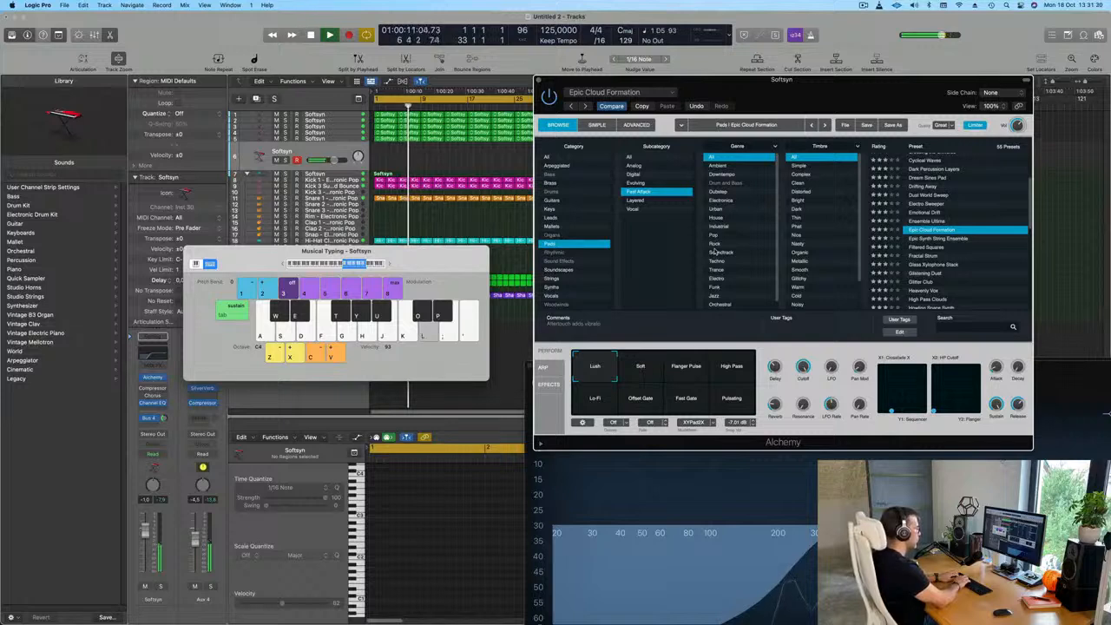
{"action": "key", "text": "j"}
{"action": "key", "text": "l"}
{"action": "key", "text": "d"}
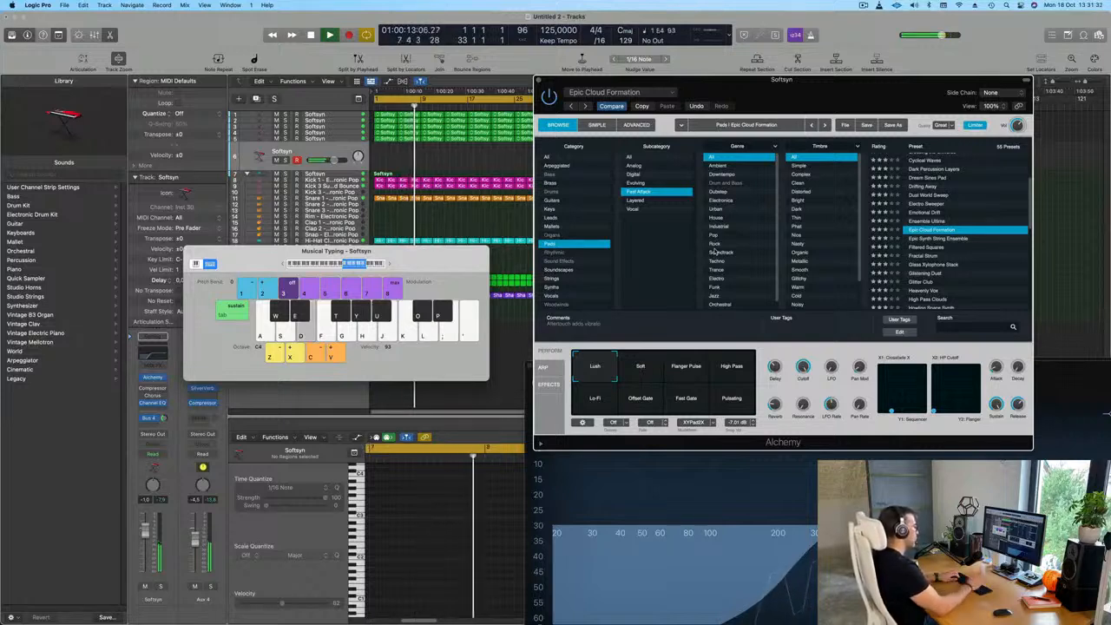
{"action": "key", "text": "a"}
Choose the High Pass variation of Epic Cloud Formation, audition it with a few notes, and lower the track's volume to about -4.6 dB
{"action": "left_click", "coordinate": [733, 369]}
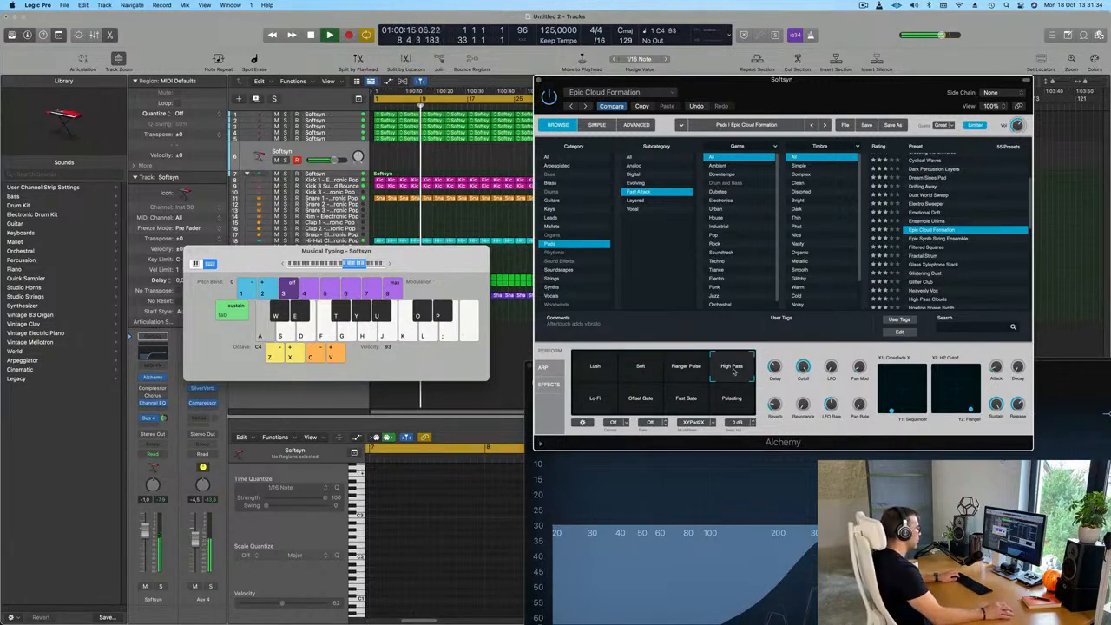
{"action": "key", "text": "a"}
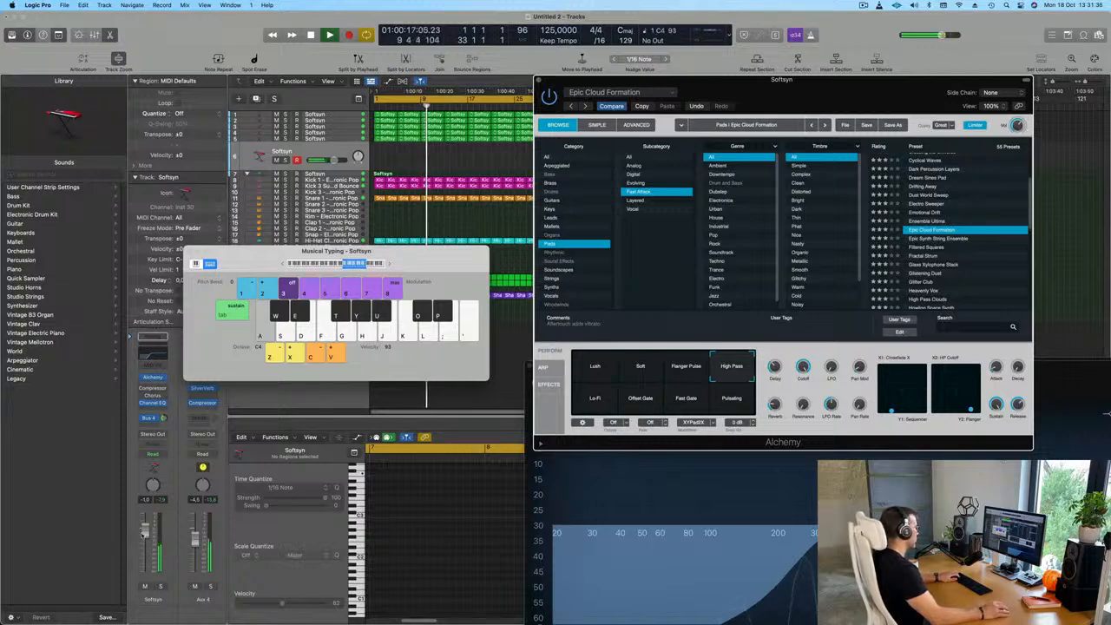
{"action": "key", "text": "a"}
{"action": "key", "text": "s"}
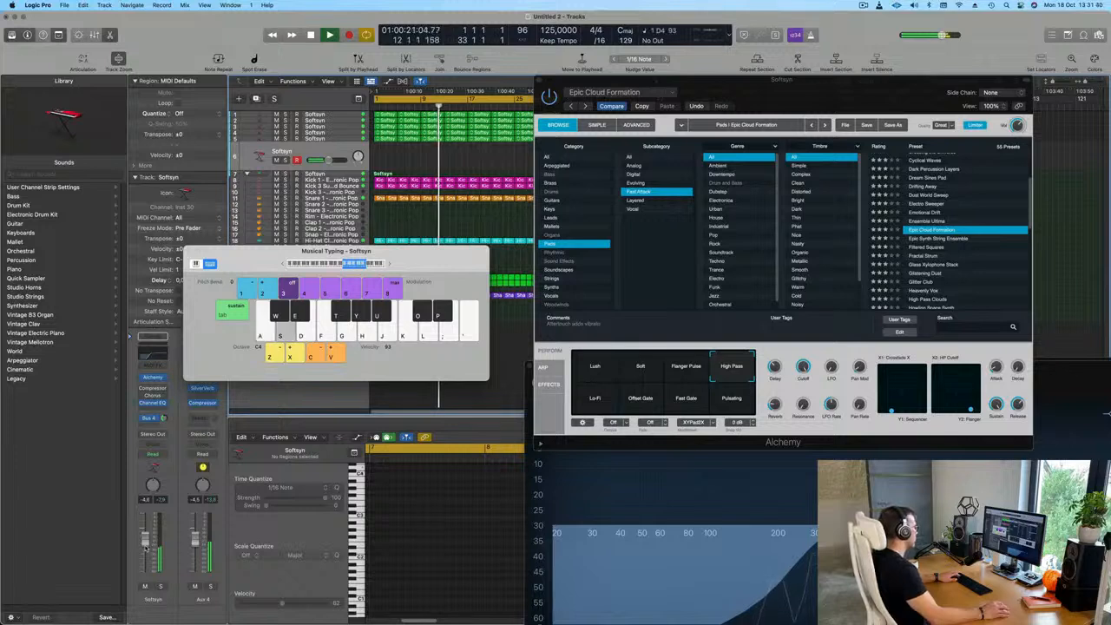
{"action": "key", "text": "d"}
{"action": "key", "text": "a"}
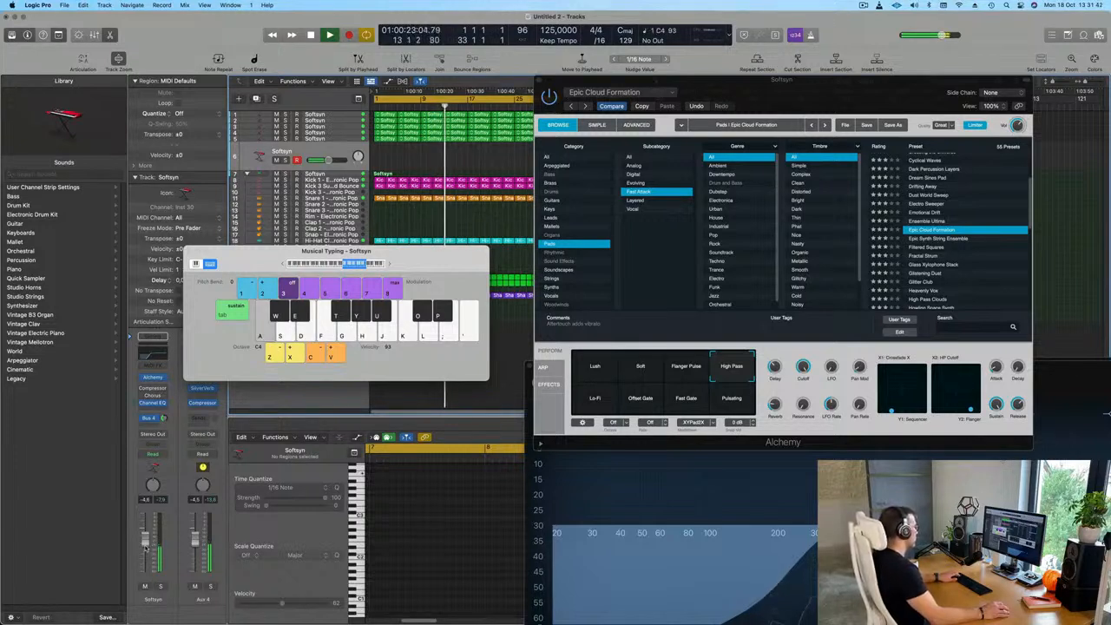
Audition the Lo-Fi and Offset Gate variations of Epic Cloud Formation with single notes
{"action": "left_click", "coordinate": [595, 399]}
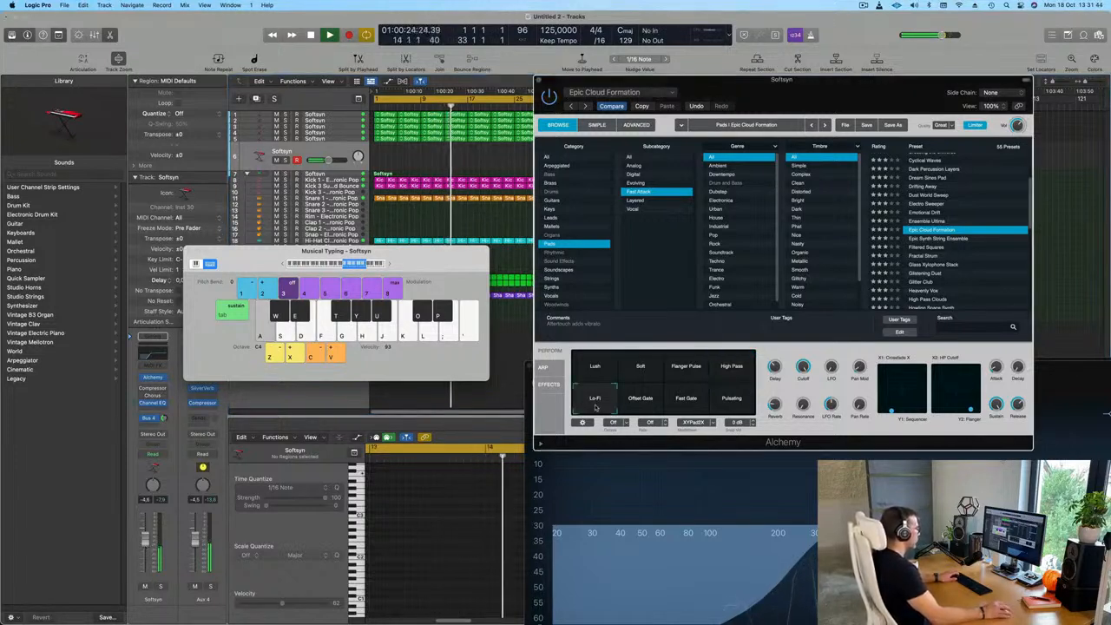
{"action": "key", "text": "a"}
{"action": "left_click", "coordinate": [644, 405]}
{"action": "key", "text": "a"}
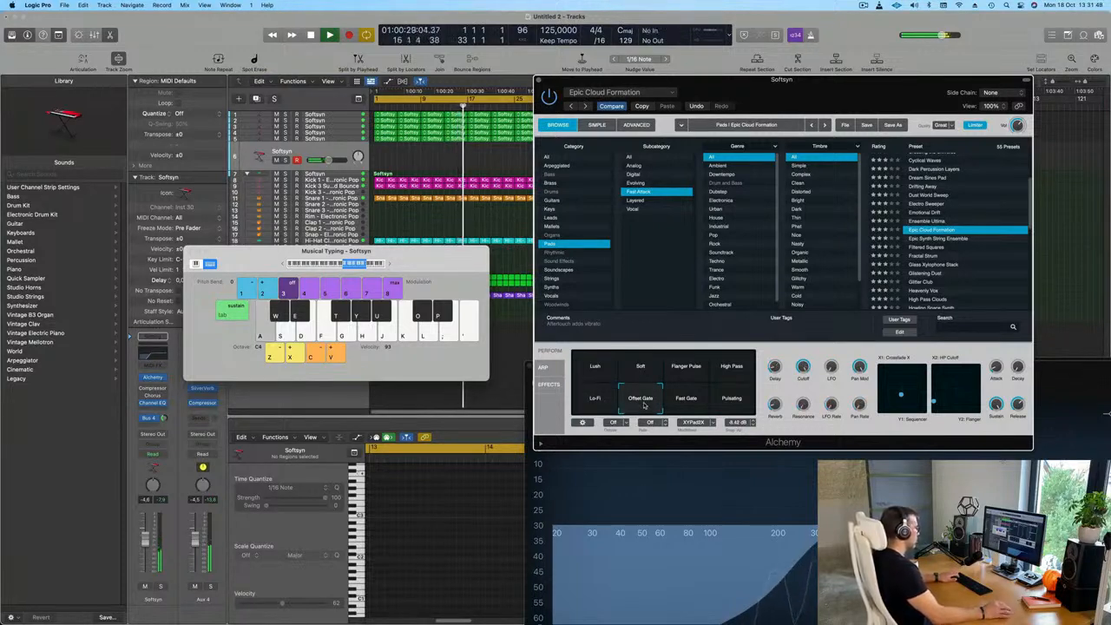
Choose the Fast Gate variation of Epic Cloud Formation, raise the track's volume to about -4 dB, and audition it with a few notes
{"action": "left_click", "coordinate": [698, 400]}
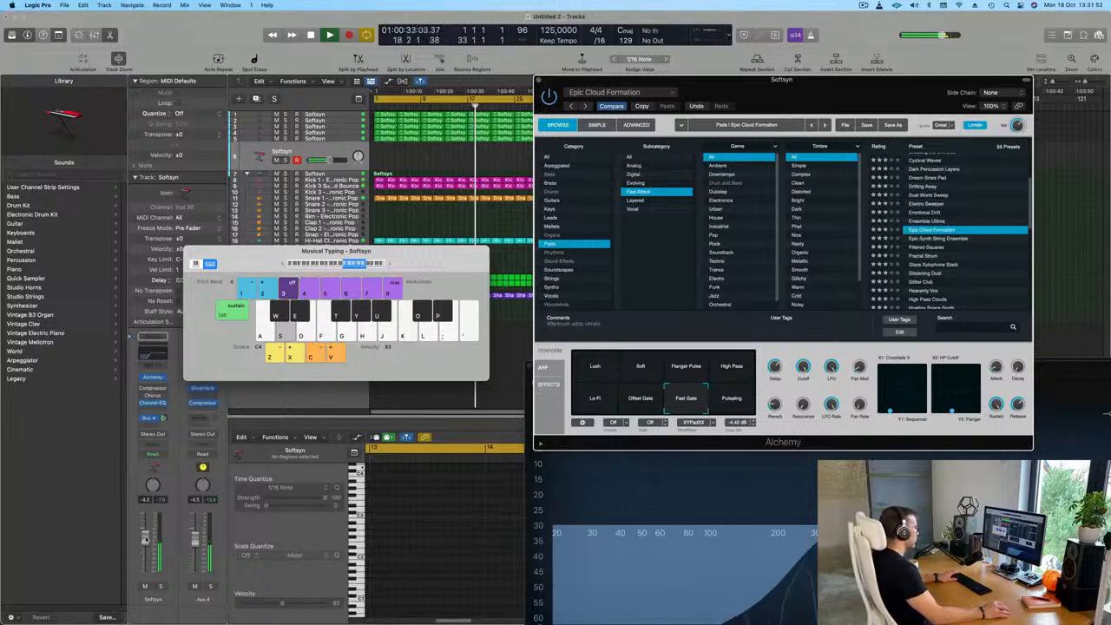
{"action": "left_click", "coordinate": [147, 540]}
{"action": "key", "text": "d"}
{"action": "key", "text": "a"}
{"action": "key", "text": "s"}
Load the Epic Synth String Ensemble preset, raise the track's volume to about -1 dB, and audition it in the C4 and C3 octaves
{"action": "left_click", "coordinate": [938, 240]}
{"action": "left_click", "coordinate": [939, 239]}
{"action": "key", "text": "s"}
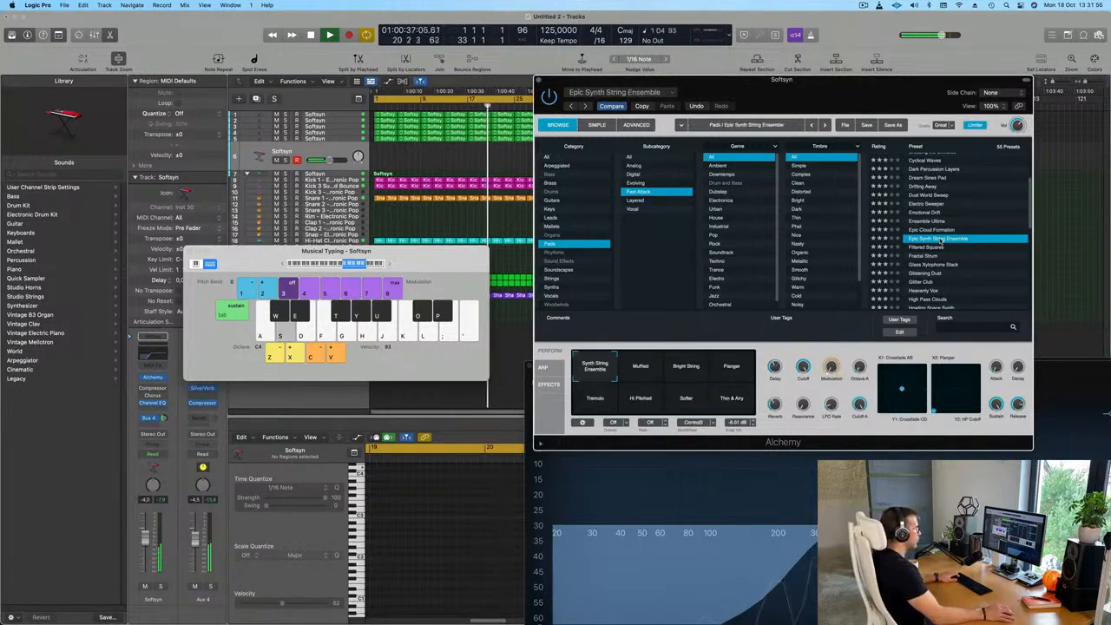
{"action": "key", "text": "d"}
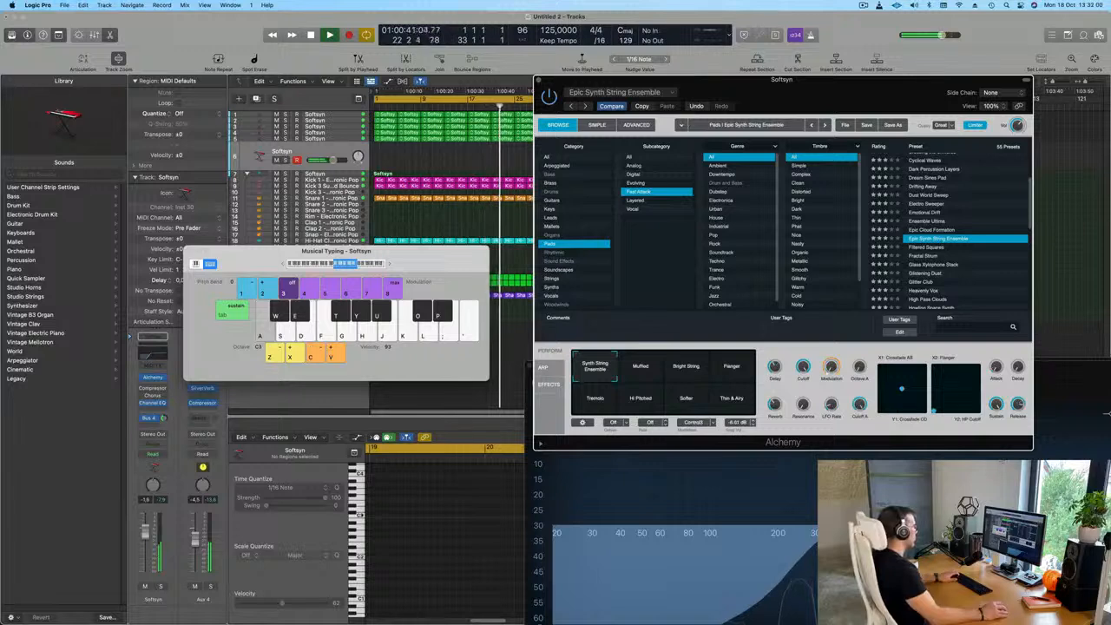
{"action": "key", "text": "d"}
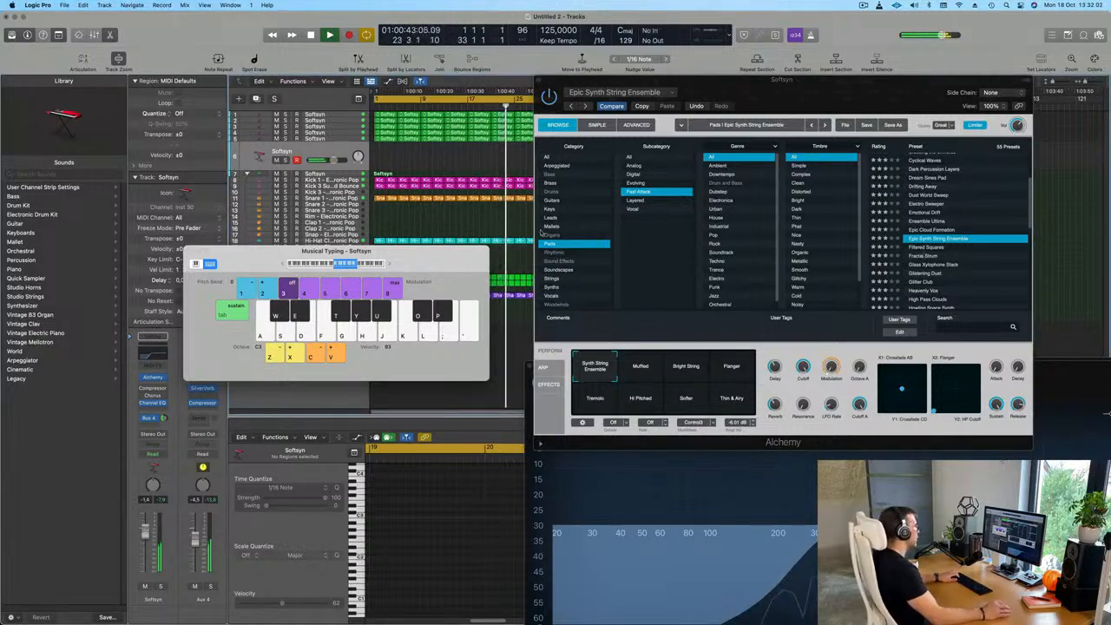
Filter the Alchemy presets to the Leads category and load Dream Sines Pad
{"action": "left_click", "coordinate": [549, 157]}
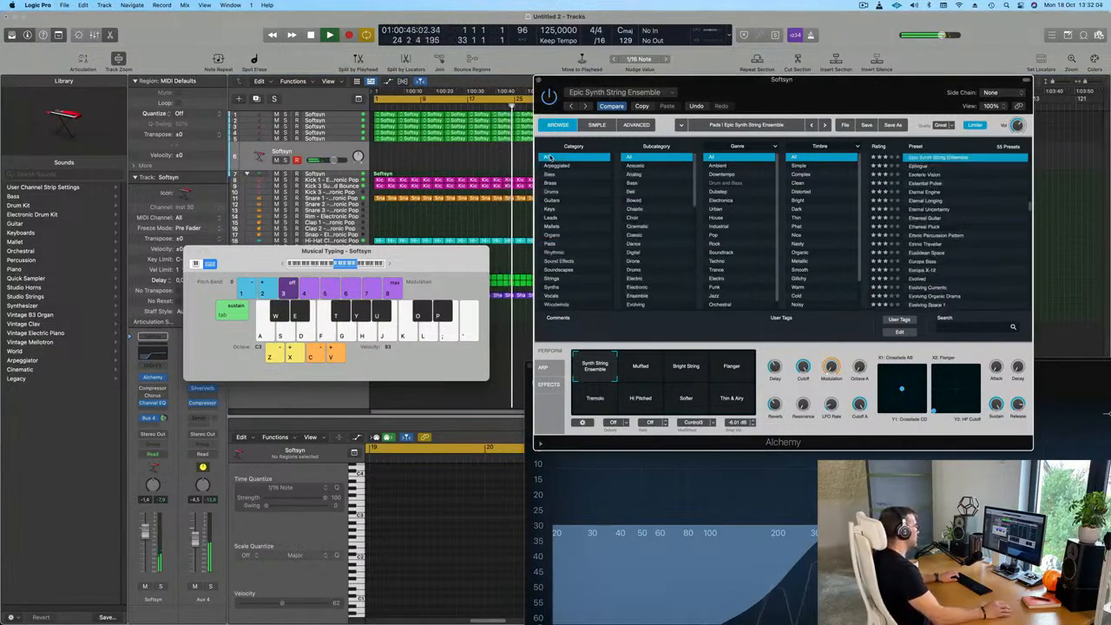
{"action": "left_click", "coordinate": [562, 218]}
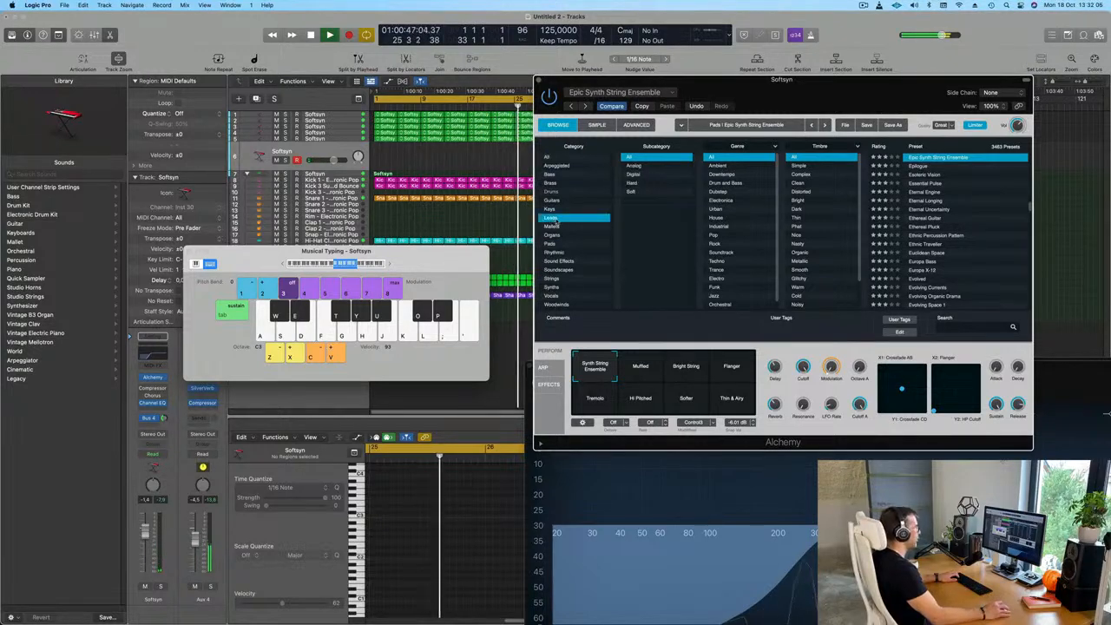
{"action": "scroll", "coordinate": [936, 227], "scroll_direction": "down", "scroll_amount": 5}
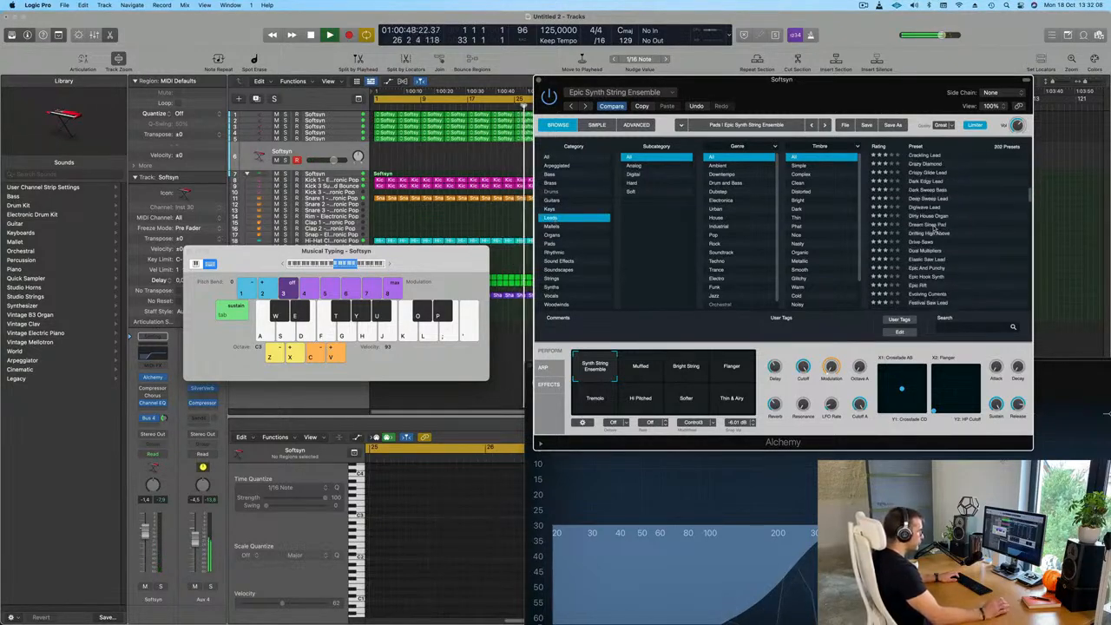
{"action": "left_click", "coordinate": [936, 226]}
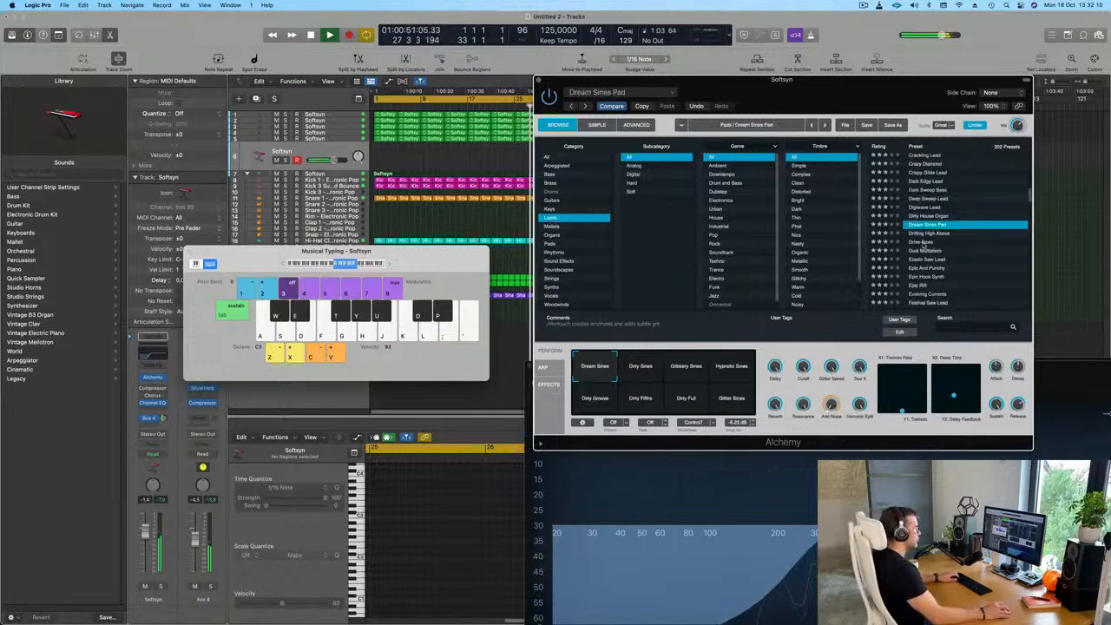
Audition the Drive Saws, Dual Multipliers, Elastic Saw Lead and Epic And Punchy presets one after another
{"action": "left_click", "coordinate": [925, 243]}
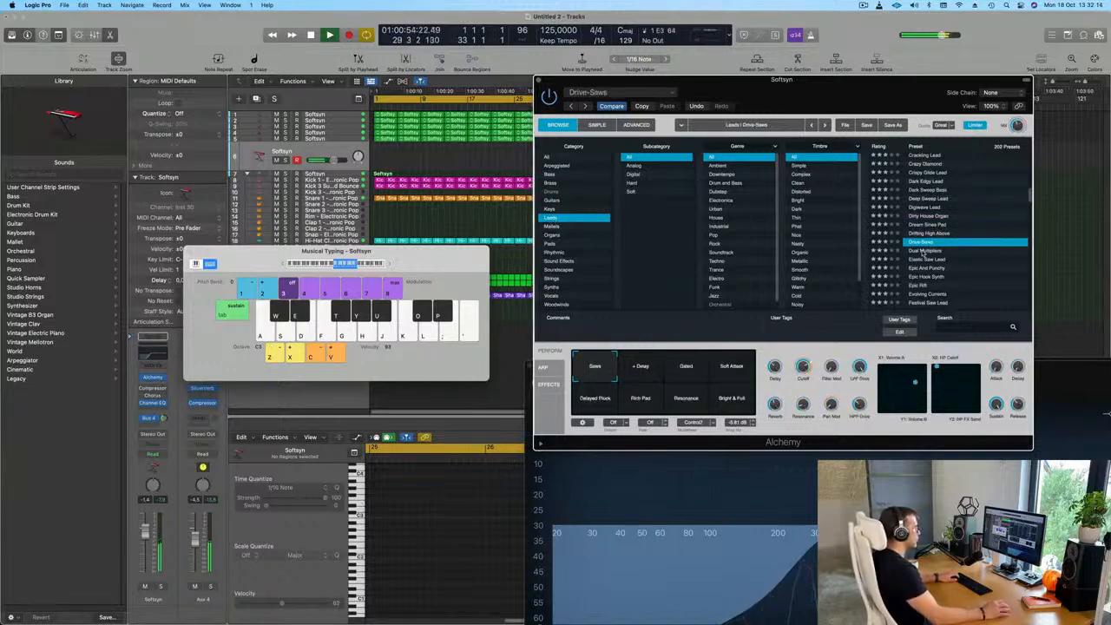
{"action": "left_click", "coordinate": [926, 251]}
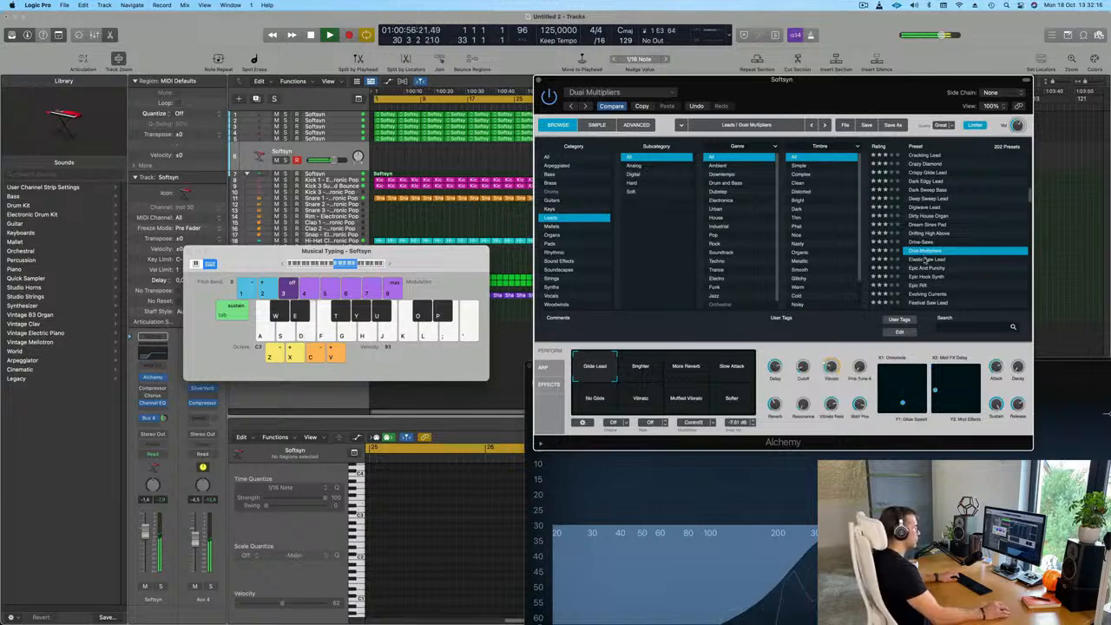
{"action": "left_click", "coordinate": [926, 260]}
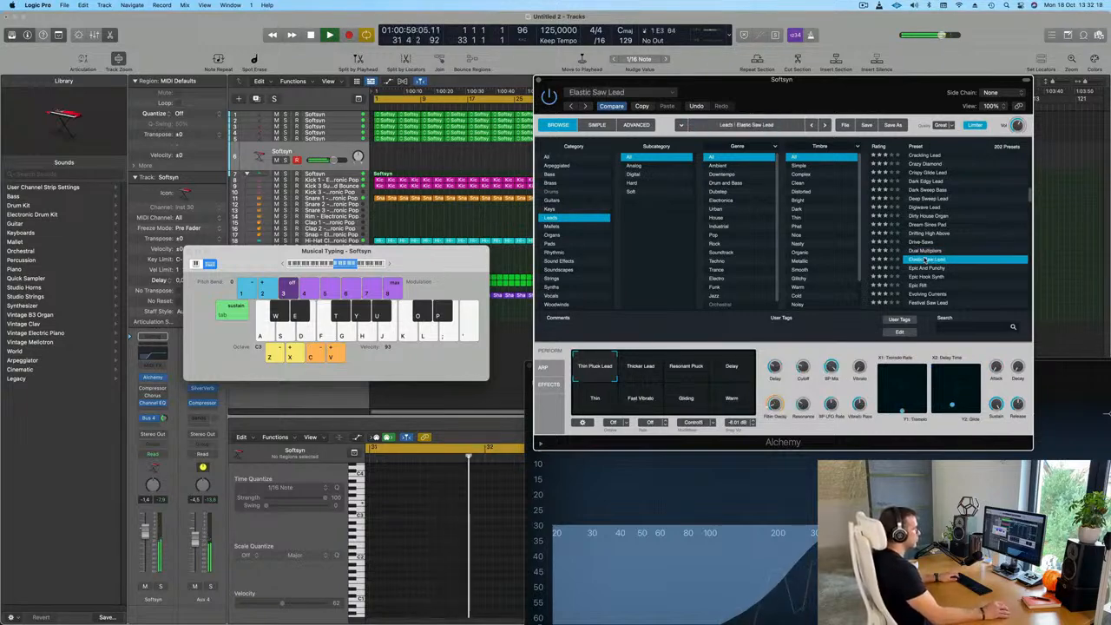
{"action": "left_click", "coordinate": [930, 268]}
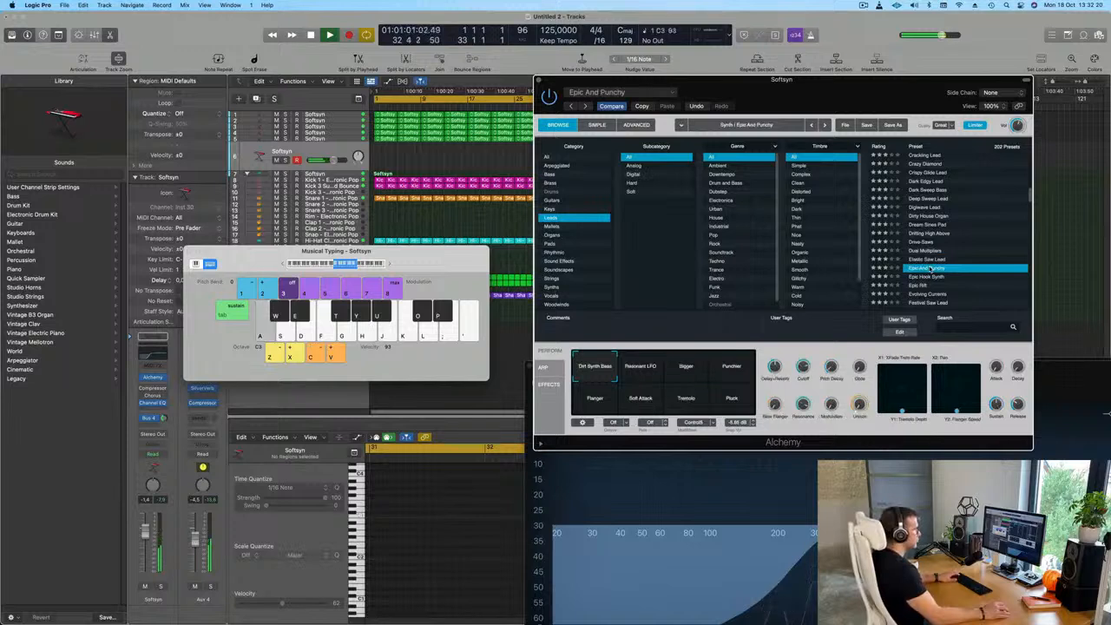
Audition the Evolving Currents, Flutter Lead and Funk Spike presets
{"action": "scroll", "coordinate": [929, 267], "scroll_direction": "down", "scroll_amount": 2}
{"action": "left_click", "coordinate": [937, 257]}
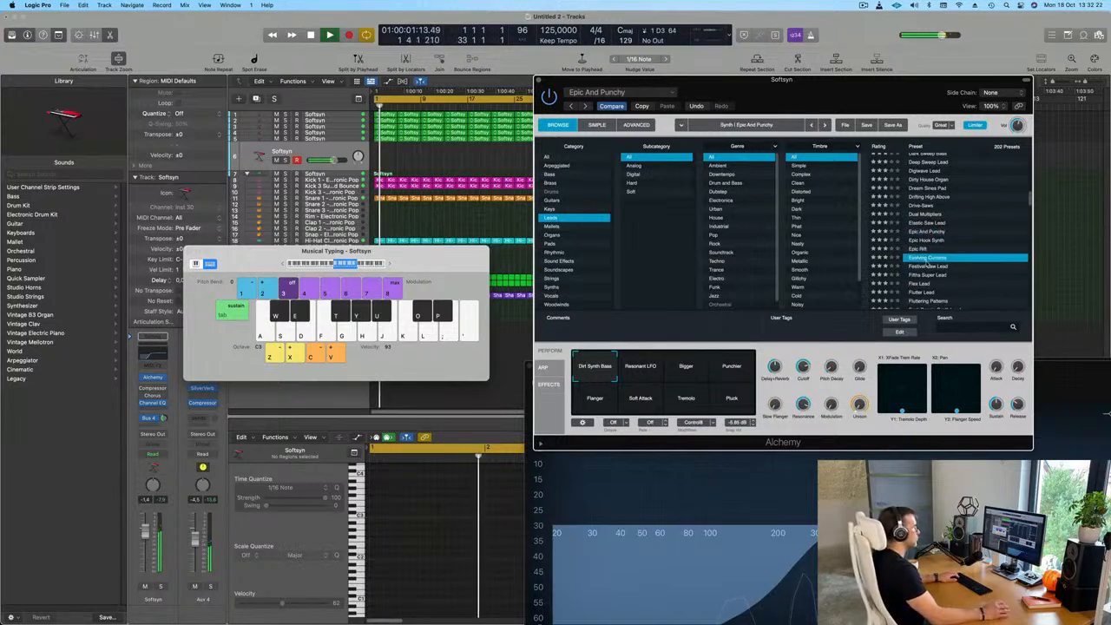
{"action": "scroll", "coordinate": [955, 265], "scroll_direction": "down", "scroll_amount": 2}
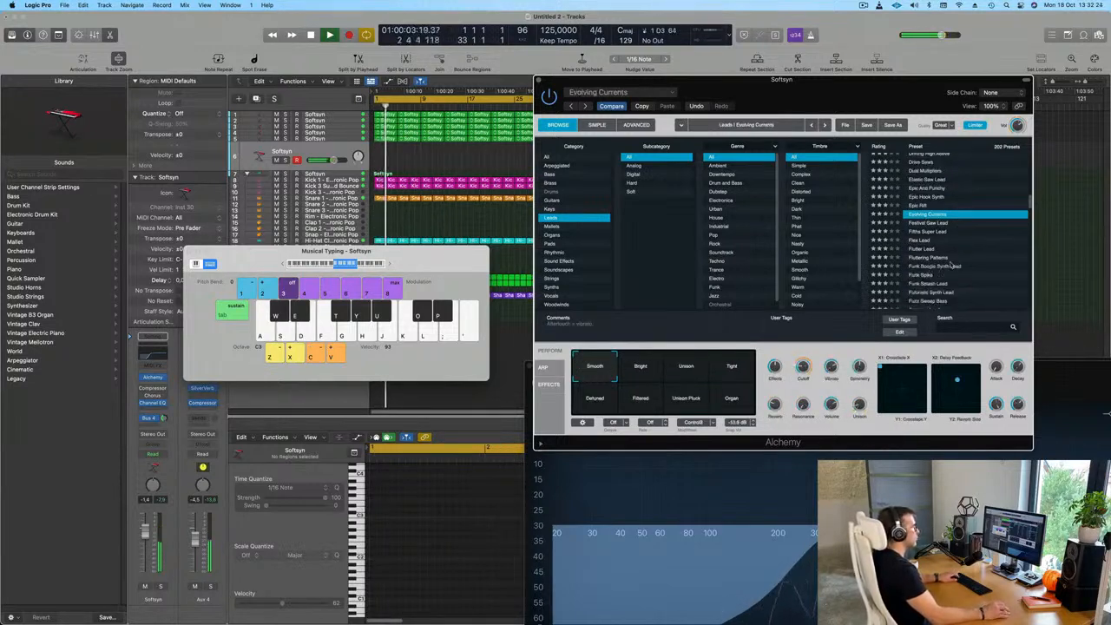
{"action": "left_click", "coordinate": [924, 250]}
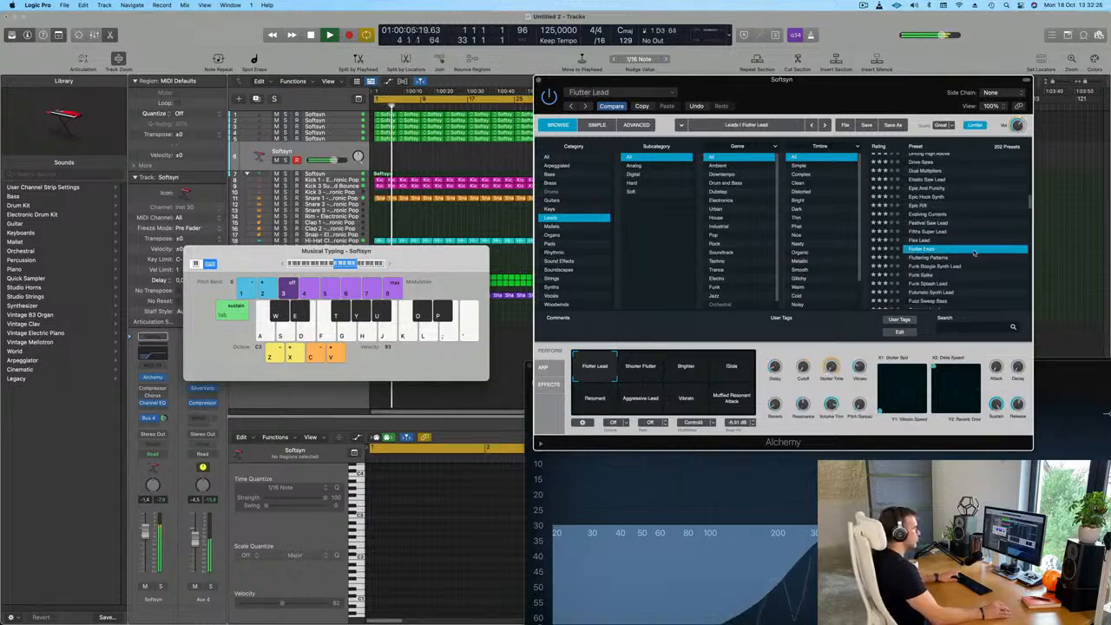
{"action": "scroll", "coordinate": [967, 256], "scroll_direction": "down", "scroll_amount": 2}
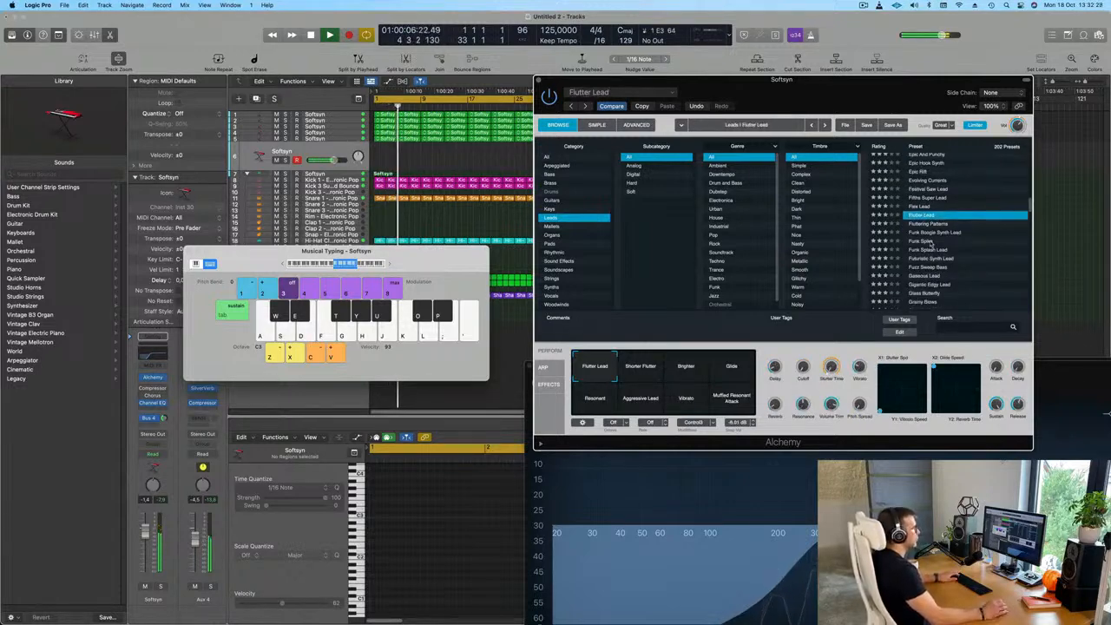
{"action": "left_click", "coordinate": [930, 241]}
Load the Gigantic Edgy Lead preset, lower the track's volume to about -11.2 dB, and audition it in the C3 octave
{"action": "scroll", "coordinate": [954, 245], "scroll_direction": "down", "scroll_amount": 2}
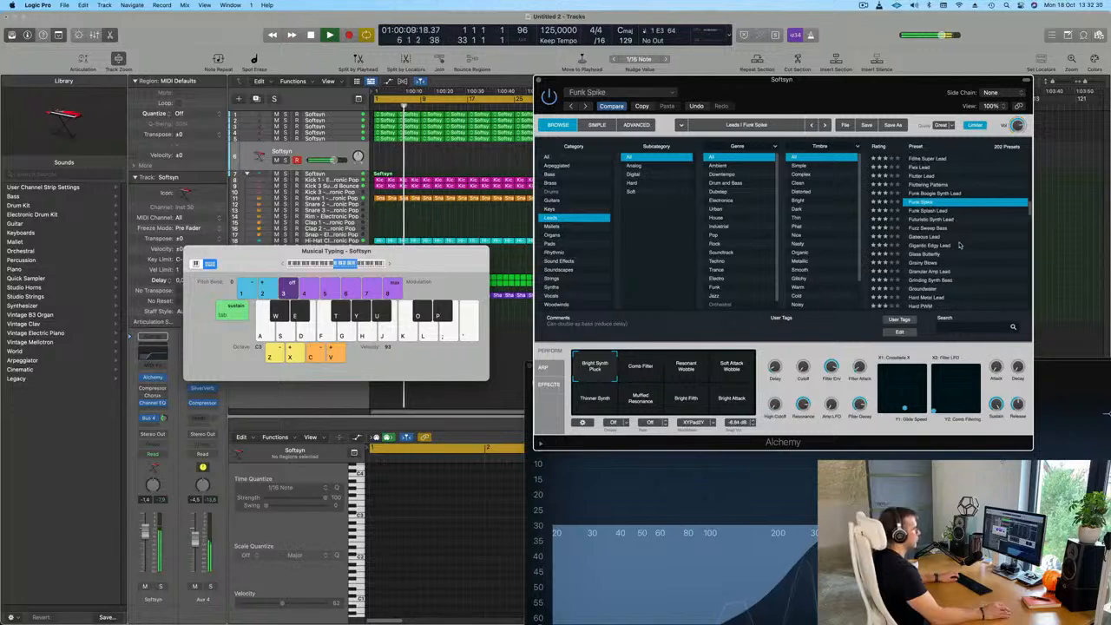
{"action": "left_click", "coordinate": [958, 245]}
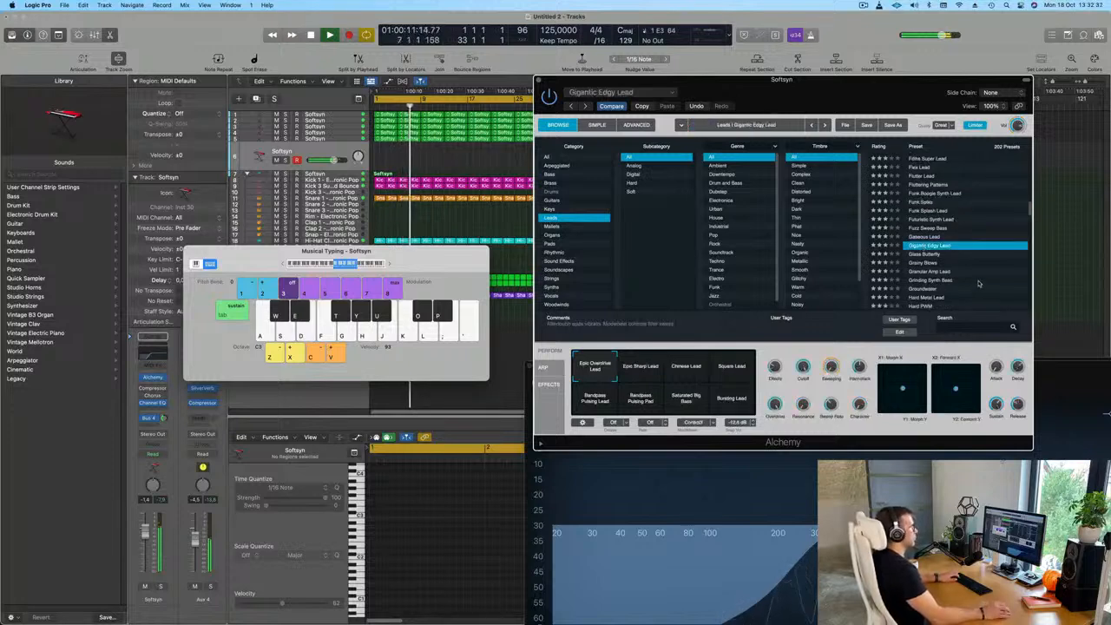
{"action": "scroll", "coordinate": [978, 283], "scroll_direction": "down", "scroll_amount": 2}
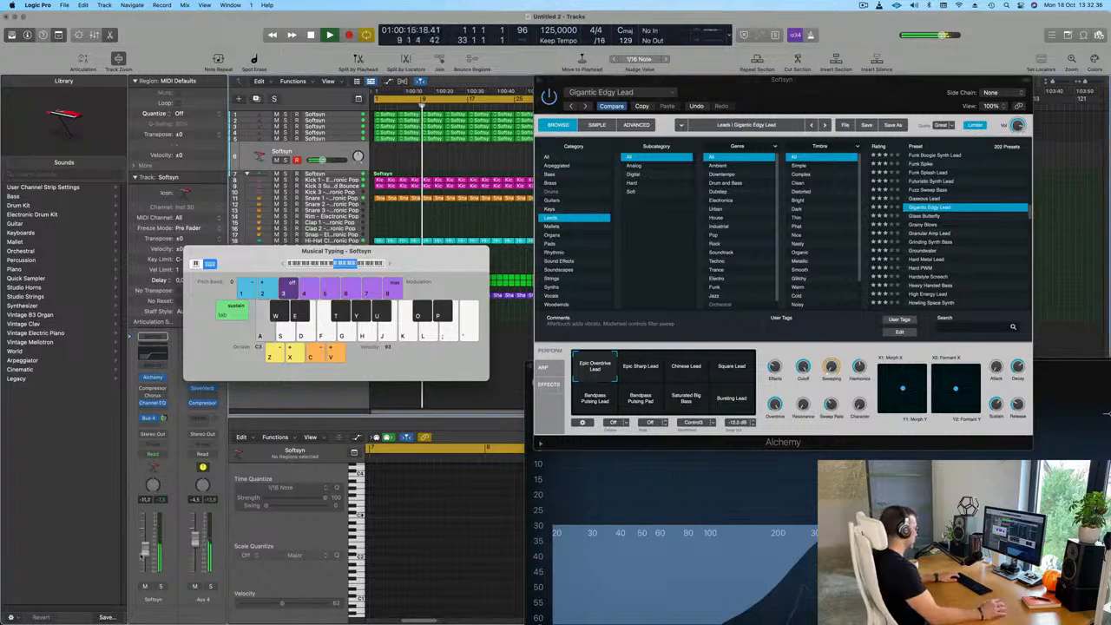
{"action": "key", "text": "a"}
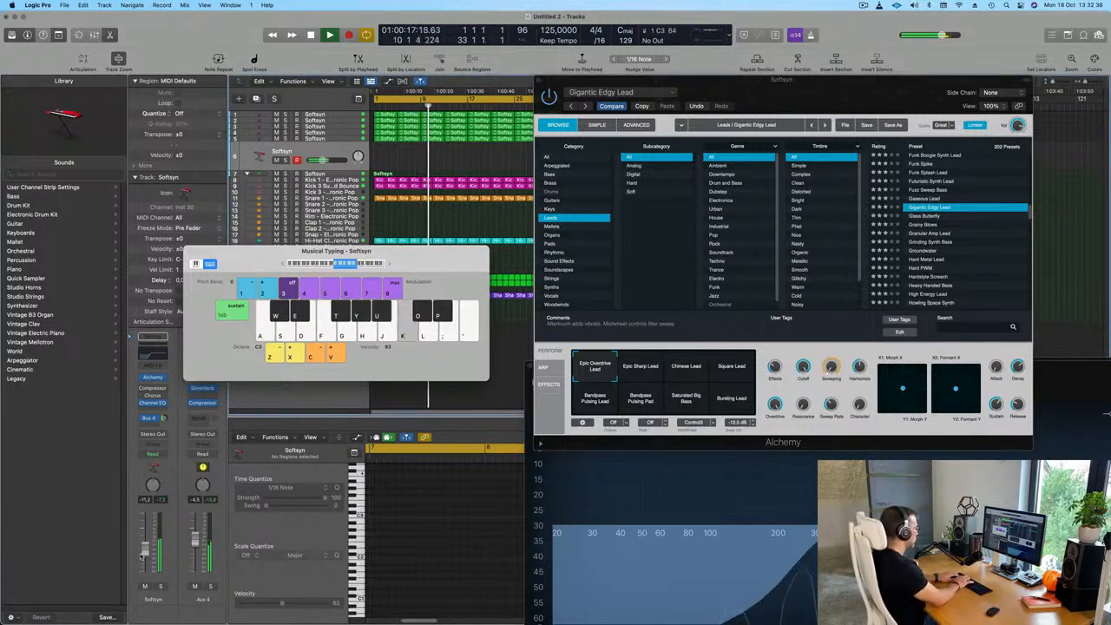
{"action": "key", "text": "j"}
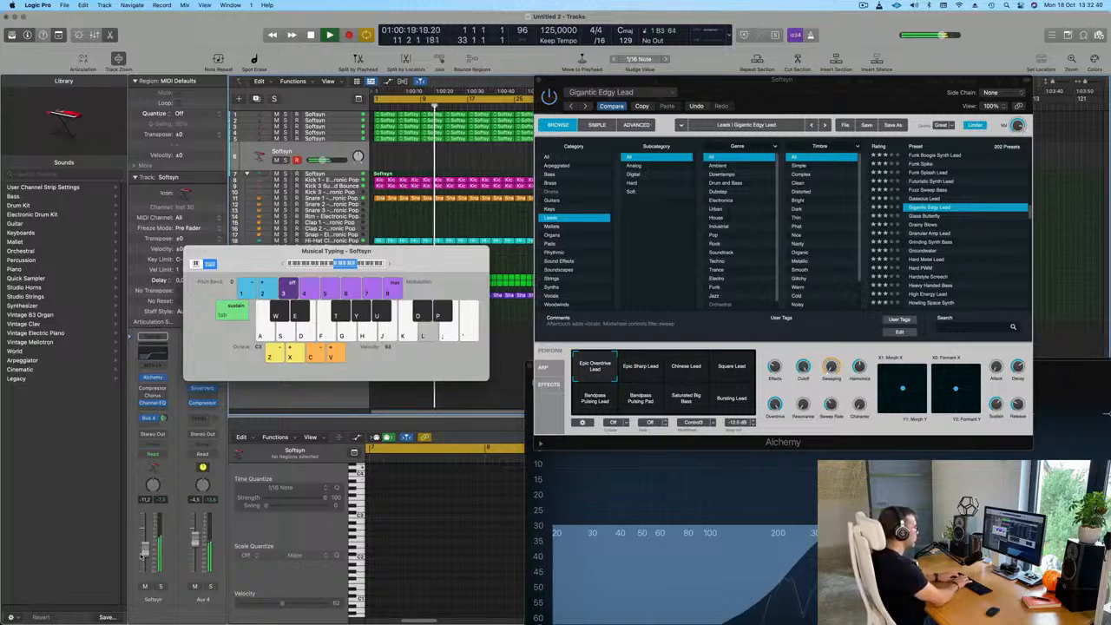
{"action": "key", "text": "k"}
{"action": "key", "text": "k"}
{"action": "key", "text": "j"}
{"action": "key", "text": "h"}
{"action": "key", "text": "j"}
{"action": "key", "text": "k"}
Raise the Musical Typing keyboard to the C4 octave and audition Gigantic Edgy Lead with single notes
{"action": "key", "text": "x"}
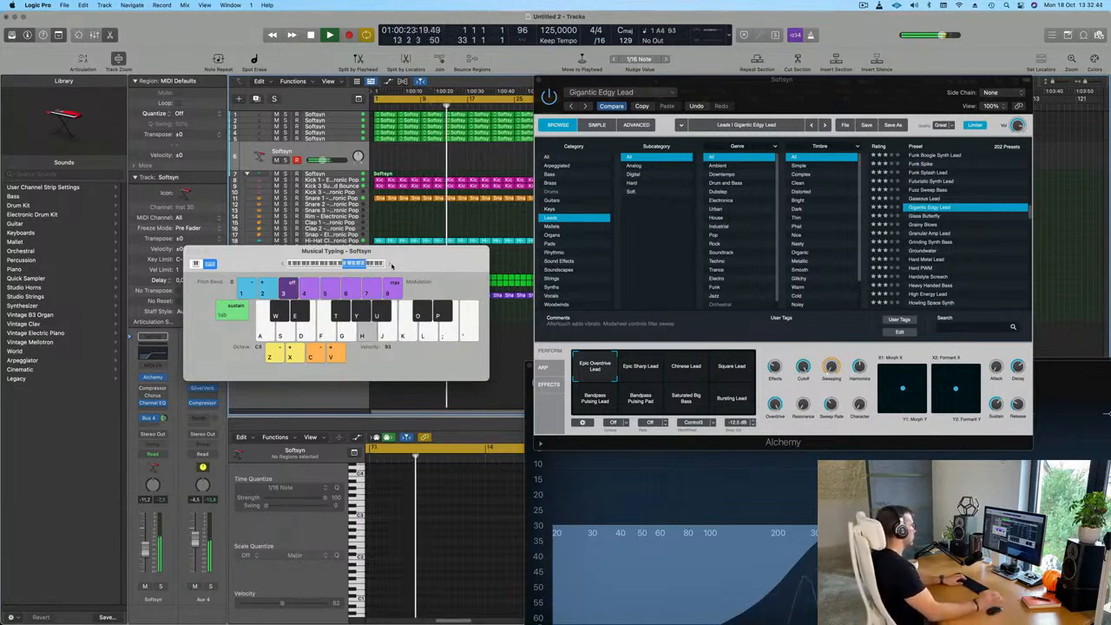
{"action": "key", "text": "h"}
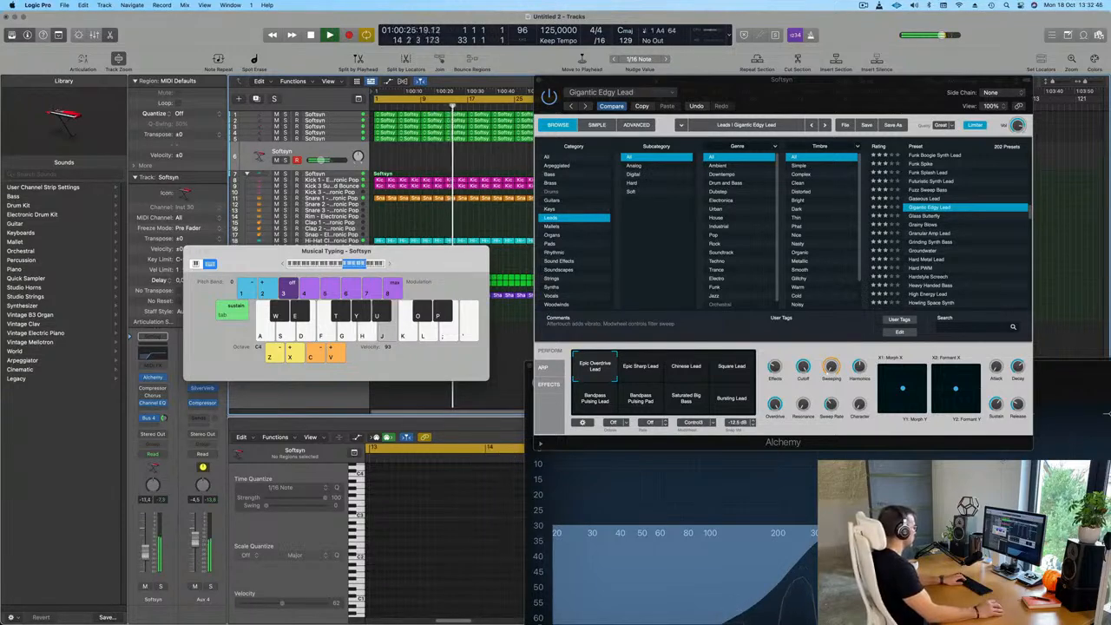
{"action": "key", "text": "j"}
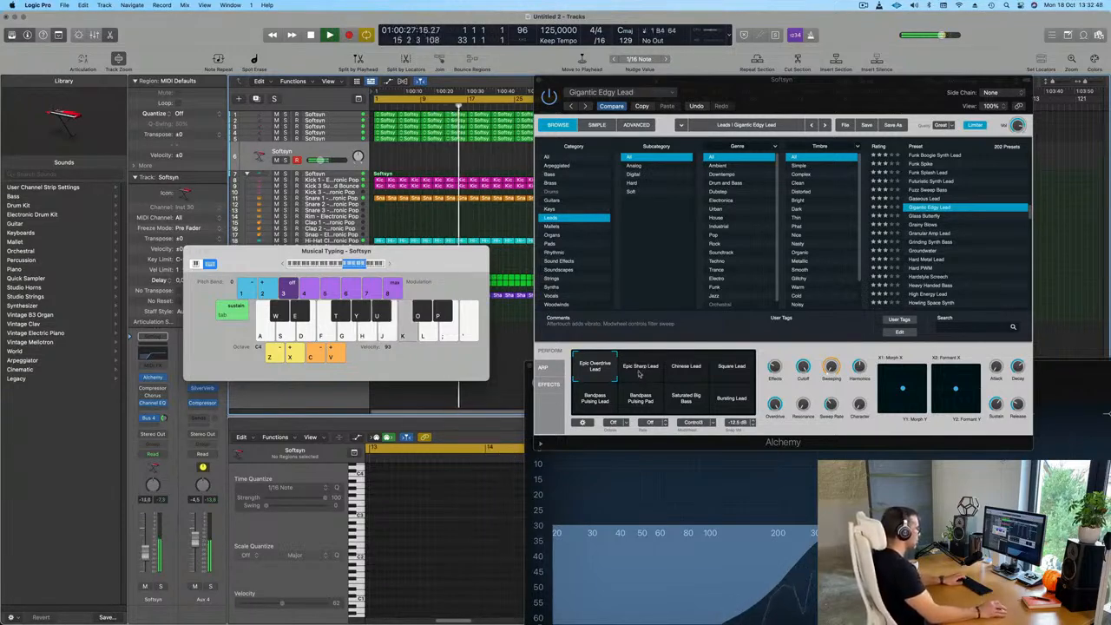
Audition the Epic Sharp Lead, Chinese Lead and Square Lead variations and lower the track's volume to about -13.6 dB
{"action": "left_click", "coordinate": [639, 368]}
{"action": "key", "text": "h"}
{"action": "left_click", "coordinate": [685, 372]}
{"action": "left_click", "coordinate": [732, 372]}
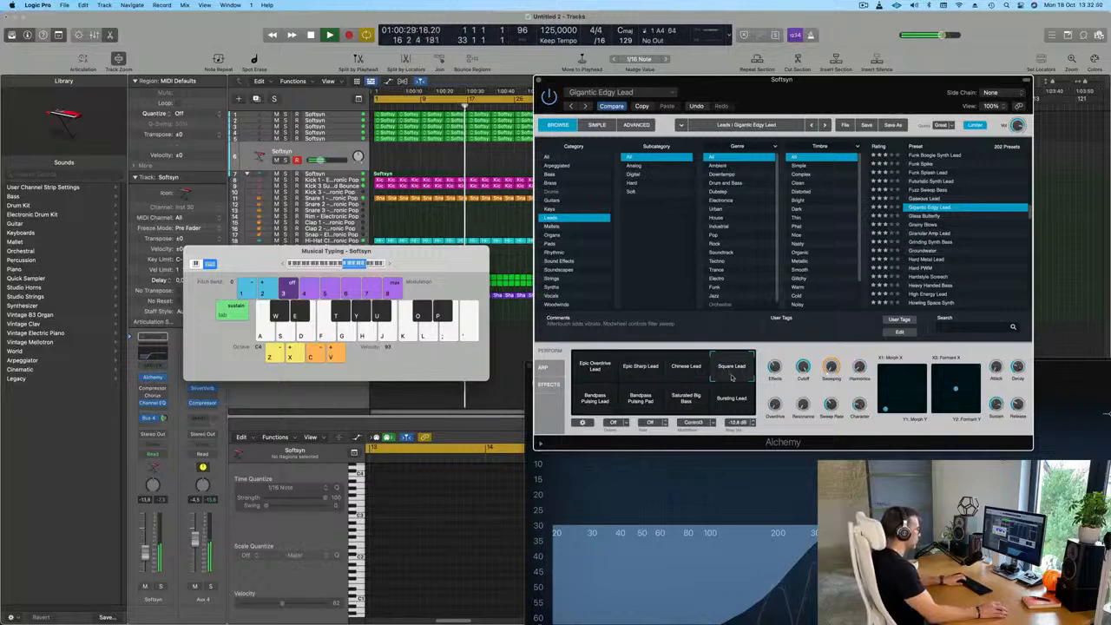
Return to the Epic Overdrive Lead variation of Gigantic Edgy Lead and try out a melody in the C4 octave over the looping track
{"action": "left_click", "coordinate": [604, 371]}
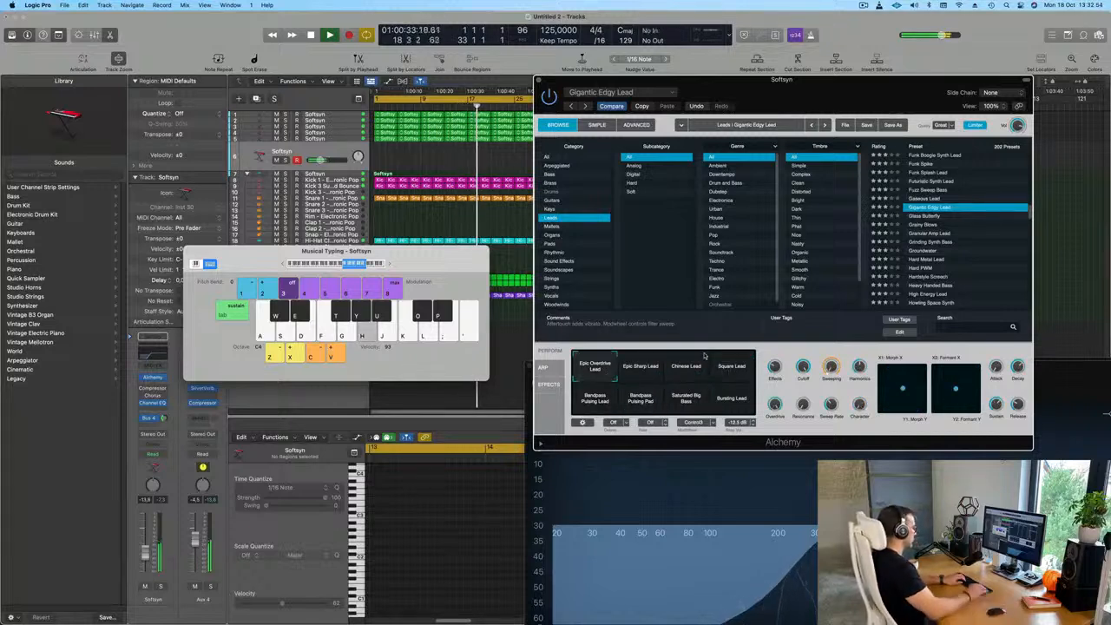
{"action": "key", "text": "l"}
{"action": "key", "text": "k"}
{"action": "key", "text": "h"}
{"action": "key", "text": "apostrophe"}
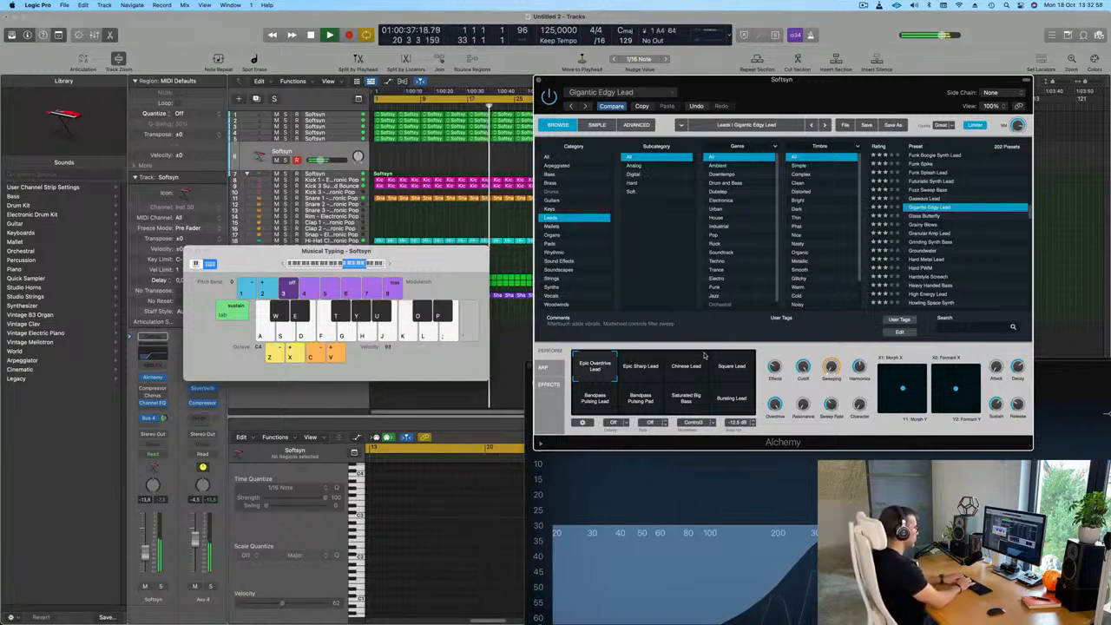
{"action": "key", "text": "apostrophe"}
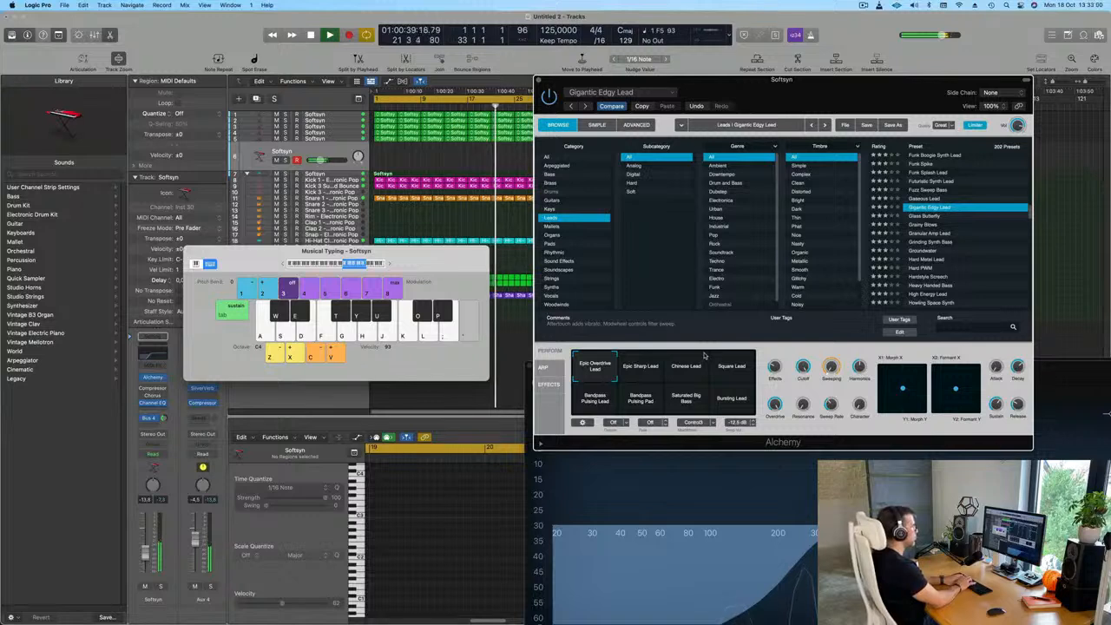
{"action": "key", "text": "k"}
{"action": "key", "text": "apostrophe"}
{"action": "key", "text": "k"}
{"action": "key", "text": "apostrophe"}
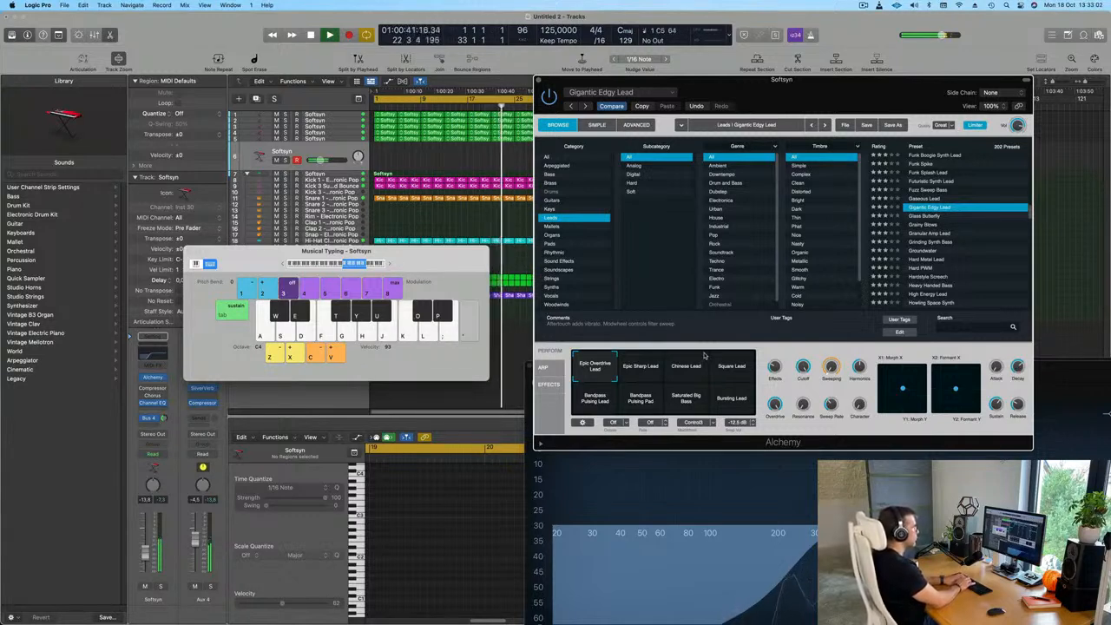
{"action": "key", "text": "semicolon"}
{"action": "key", "text": "l"}
{"action": "key", "text": "k"}
{"action": "key", "text": "k"}
{"action": "key", "text": "k"}
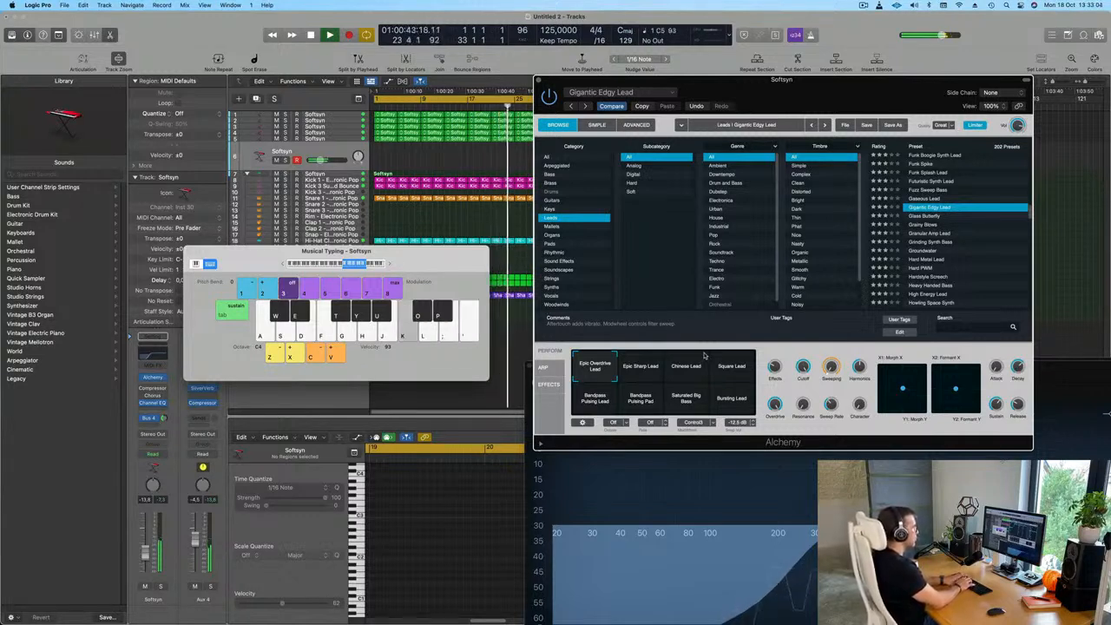
{"action": "key", "text": "k"}
{"action": "key", "text": "apostrophe"}
{"action": "key", "text": "k"}
{"action": "key", "text": "apostrophe"}
{"action": "key", "text": "semicolon"}
{"action": "key", "text": "l"}
{"action": "key", "text": "k"}
{"action": "key", "text": "j"}
{"action": "key", "text": "k"}
{"action": "key", "text": "apostrophe"}
{"action": "key", "text": "k"}
{"action": "key", "text": "k"}
{"action": "key", "text": "apostrophe"}
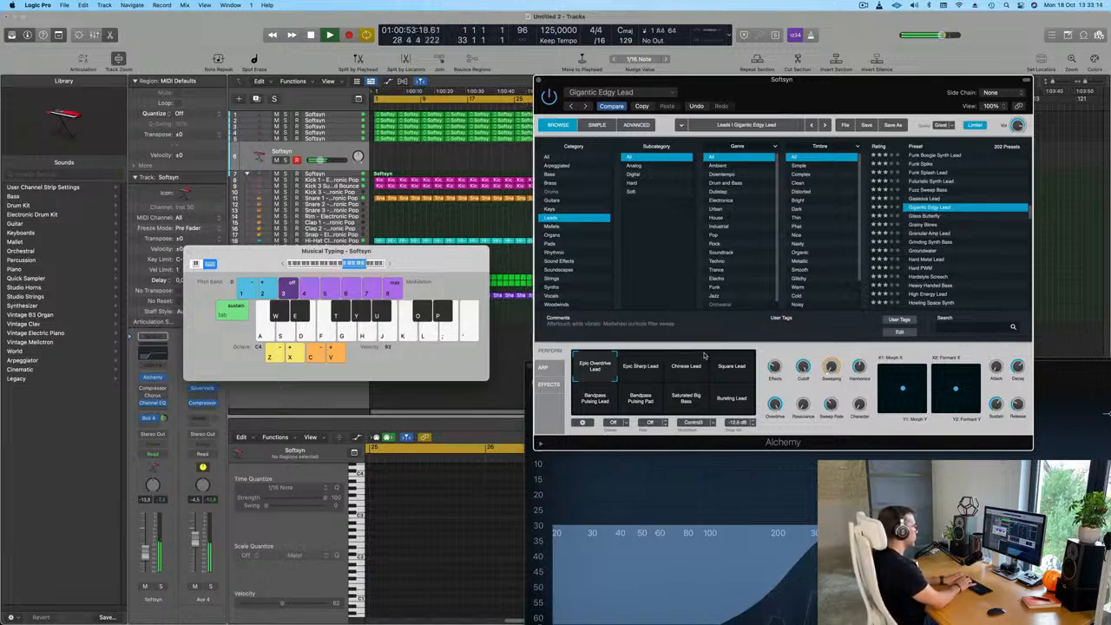
{"action": "key", "text": "h"}
{"action": "key", "text": "k"}
{"action": "key", "text": "h"}
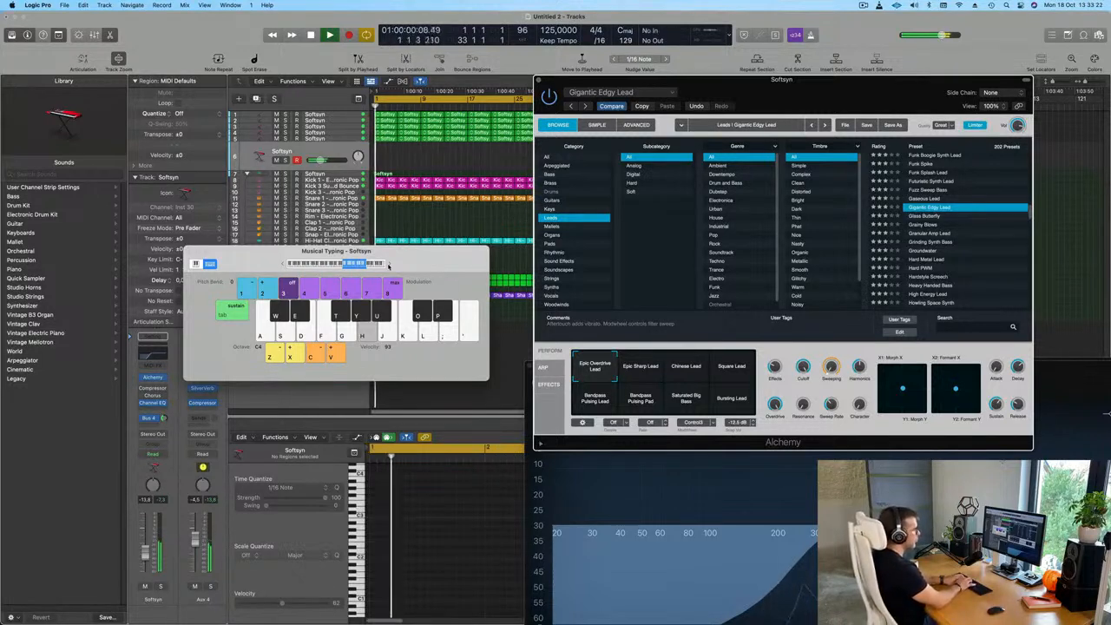
{"action": "key", "text": "l"}
{"action": "key", "text": "apostrophe"}
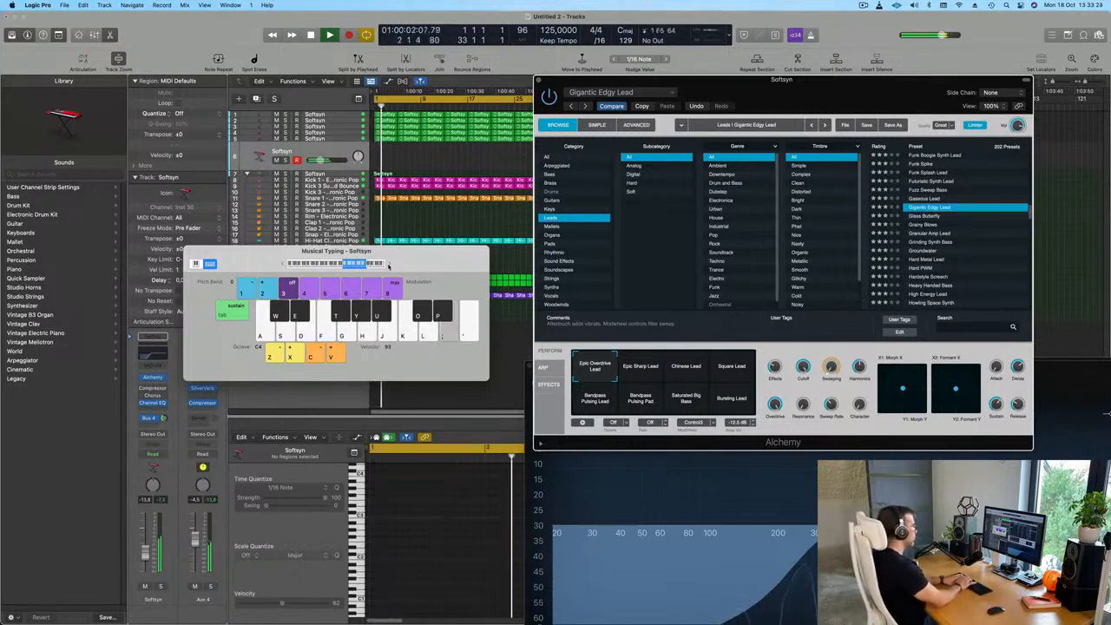
{"action": "key", "text": "k"}
{"action": "key", "text": "h"}
{"action": "key", "text": "j"}
{"action": "key", "text": "k"}
{"action": "key", "text": "h"}
{"action": "key", "text": "j"}
{"action": "key", "text": "k"}
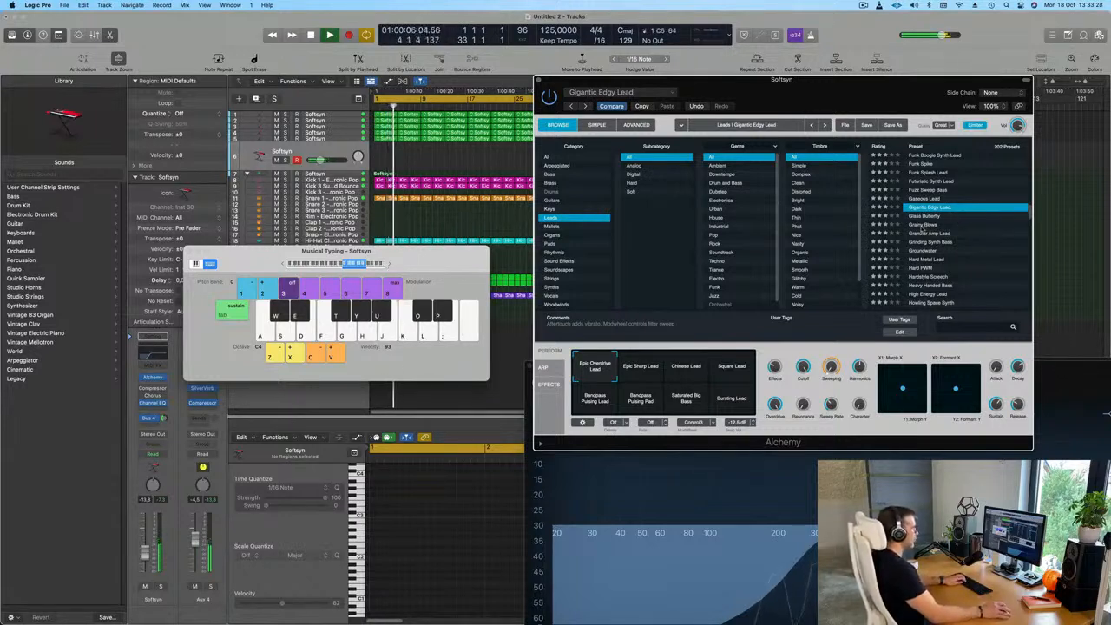
Audition the Grainy Blows and Granular Amp Lead presets with a few notes in the C4 octave
{"action": "left_click", "coordinate": [921, 225]}
{"action": "key", "text": "j"}
{"action": "key", "text": "k"}
{"action": "key", "text": "h"}
{"action": "key", "text": "j"}
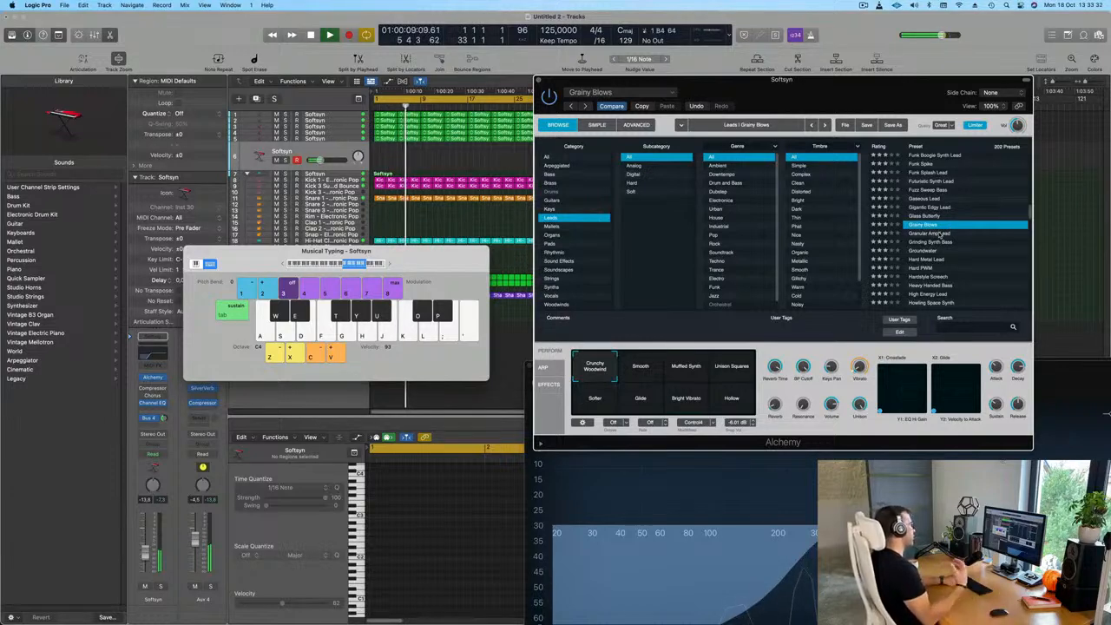
{"action": "left_click", "coordinate": [940, 234]}
{"action": "key", "text": "h"}
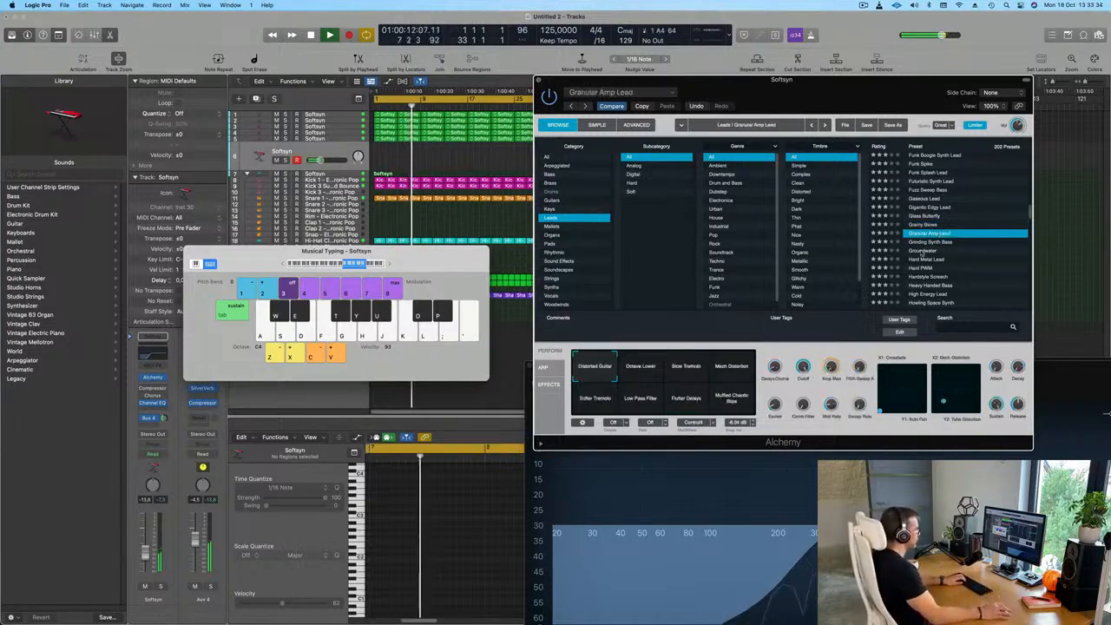
Audition the Groundwater and Hard Metal Lead presets with a few notes
{"action": "left_click", "coordinate": [922, 250]}
{"action": "key", "text": "k"}
{"action": "left_click", "coordinate": [919, 259]}
{"action": "key", "text": "h"}
{"action": "key", "text": "j"}
{"action": "key", "text": "k"}
{"action": "key", "text": "j"}
Load the High Energy Lead preset and audition it with a short run of notes
{"action": "scroll", "coordinate": [969, 277], "scroll_direction": "down", "scroll_amount": 4}
{"action": "key", "text": "j"}
{"action": "left_click", "coordinate": [921, 257]}
{"action": "key", "text": "h"}
{"action": "key", "text": "j"}
{"action": "key", "text": "k"}
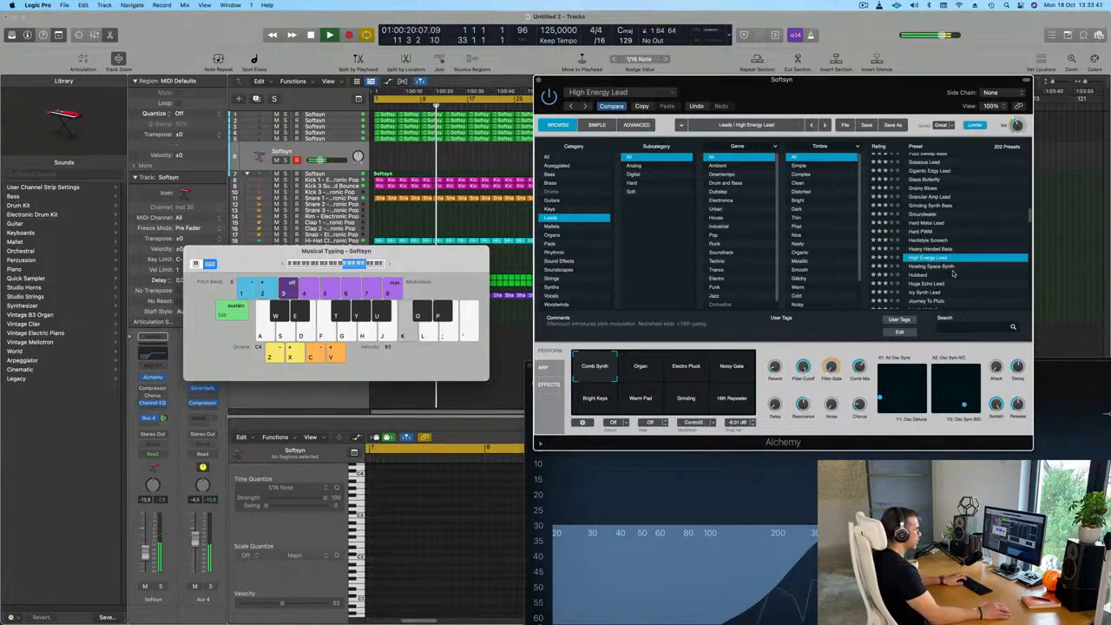
Load the Huge Echo Lead preset and audition it with a single note
{"action": "scroll", "coordinate": [945, 275], "scroll_direction": "down", "scroll_amount": 2}
{"action": "left_click", "coordinate": [925, 264]}
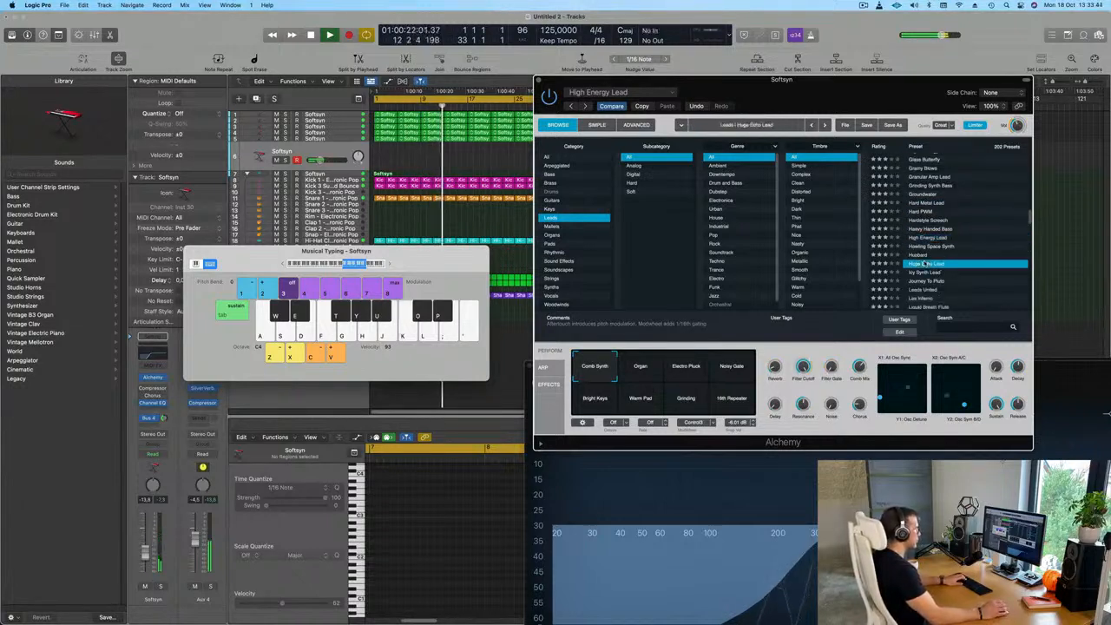
{"action": "key", "text": "j"}
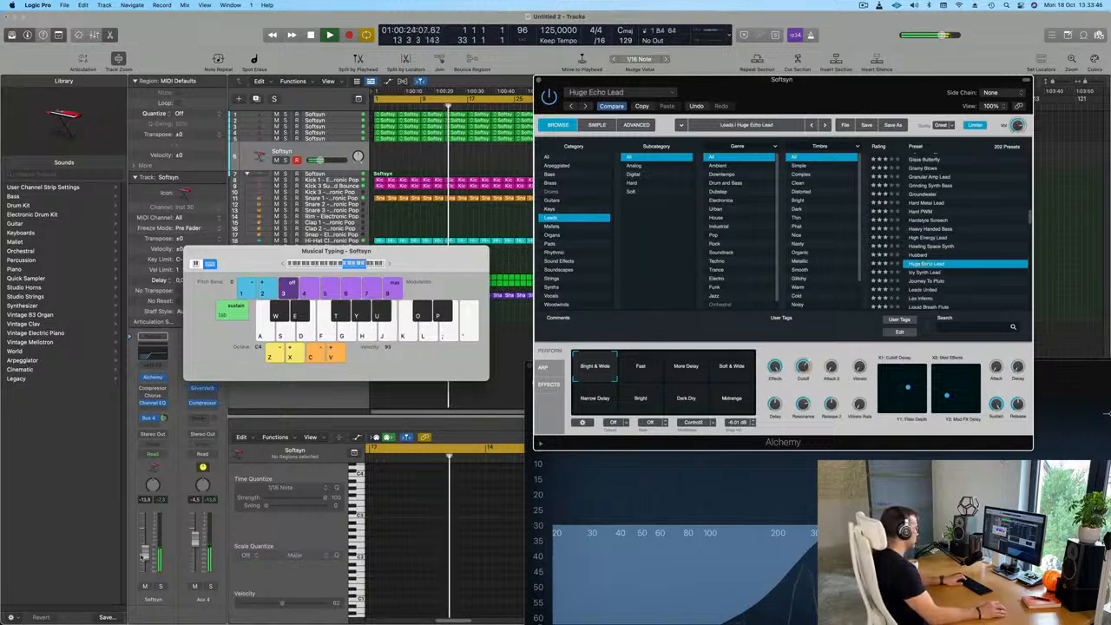
Raise the Softsyn channel fader to about -4 dB while auditioning Huge Echo Lead with short runs of notes
{"action": "key", "text": "h"}
{"action": "left_click_drag", "start_coordinate": [146, 553], "coordinate": [147, 540]}
{"action": "key", "text": "j"}
{"action": "key", "text": "k"}
{"action": "key", "text": "h"}
{"action": "key", "text": "j"}
{"action": "key", "text": "k"}
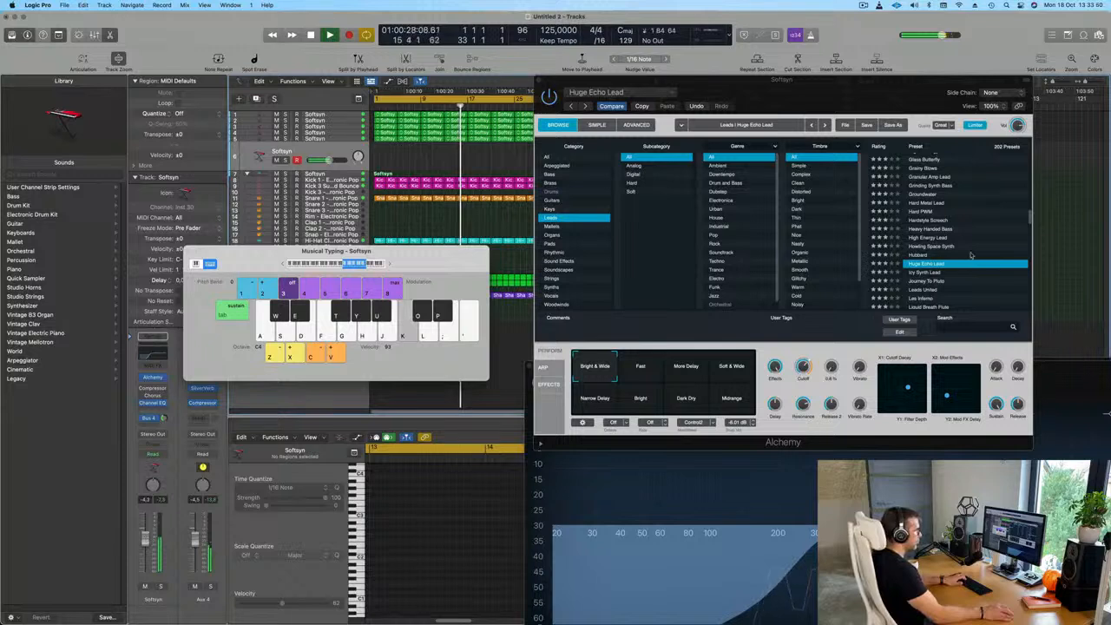
Load the Leads United preset and audition it with a few notes
{"action": "scroll", "coordinate": [971, 255], "scroll_direction": "down", "scroll_amount": 2}
{"action": "left_click", "coordinate": [919, 262]}
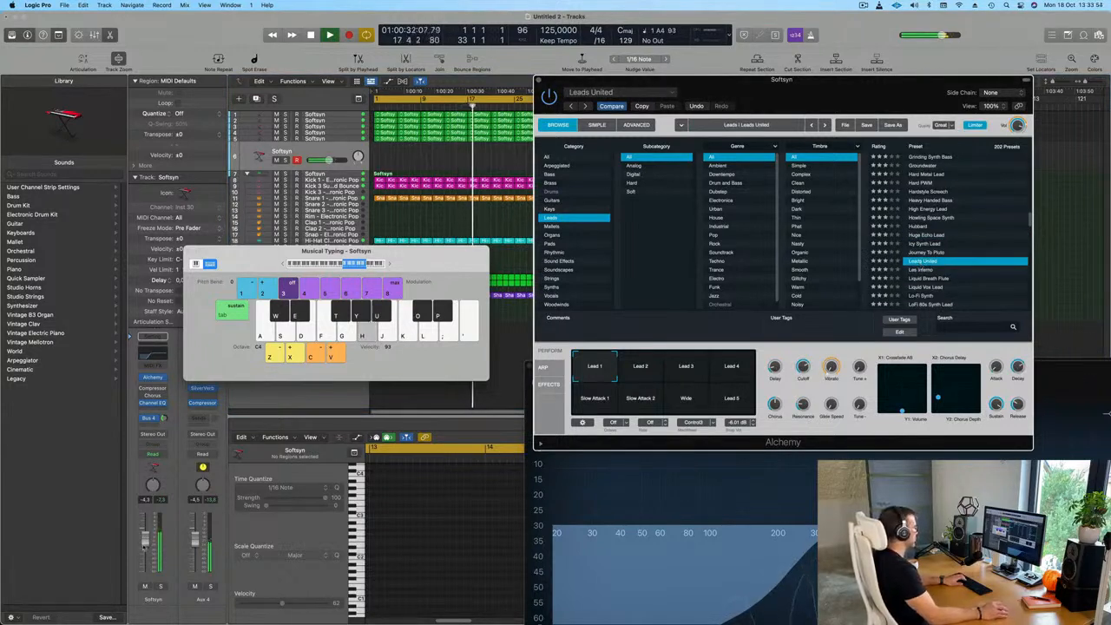
{"action": "key", "text": "j"}
{"action": "key", "text": "k"}
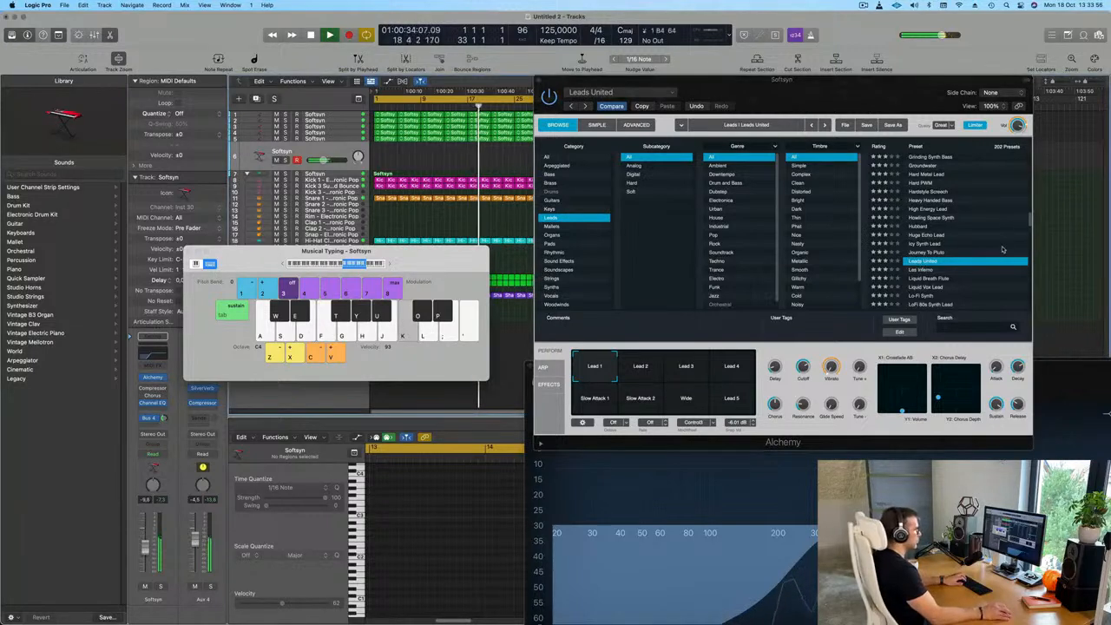
Load the Liquid Breath Flute preset, lower the musical typing octave to C3 and audition it with several notes
{"action": "scroll", "coordinate": [1002, 250], "scroll_direction": "down", "scroll_amount": 1}
{"action": "left_click", "coordinate": [963, 269]}
{"action": "key", "text": "k"}
{"action": "left_click", "coordinate": [282, 264]}
{"action": "key", "text": "h"}
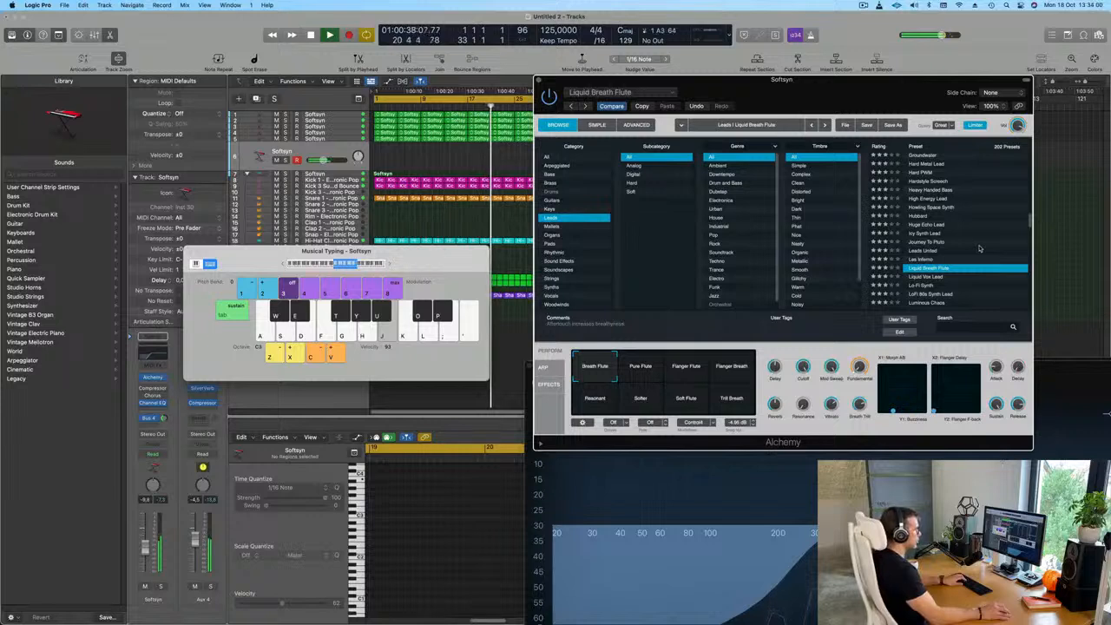
{"action": "scroll", "coordinate": [972, 250], "scroll_direction": "down", "scroll_amount": 3}
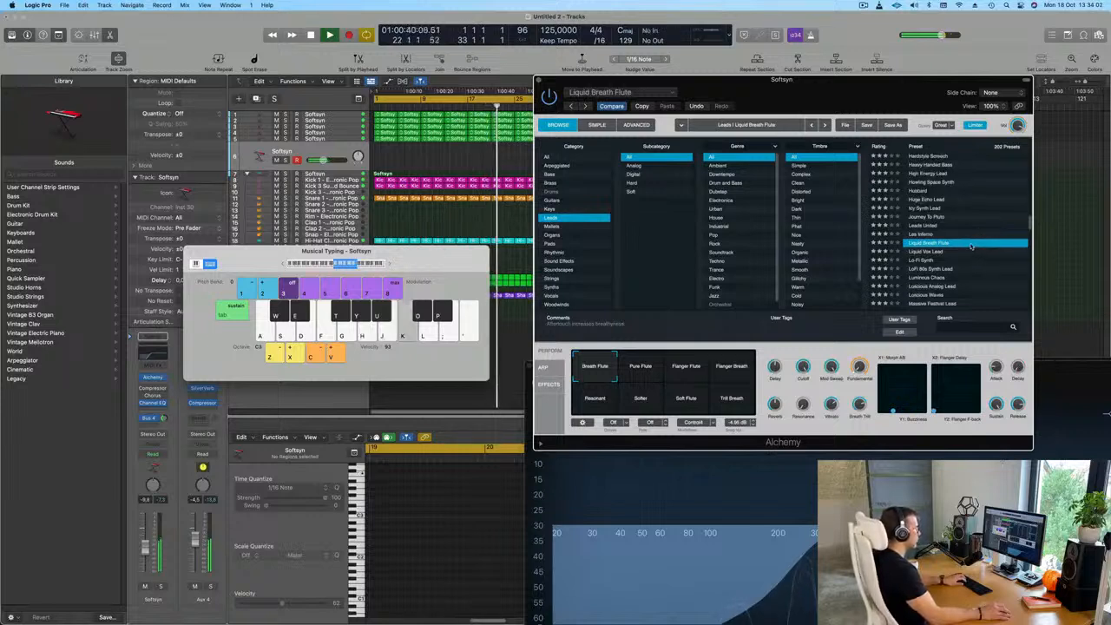
{"action": "key", "text": "j"}
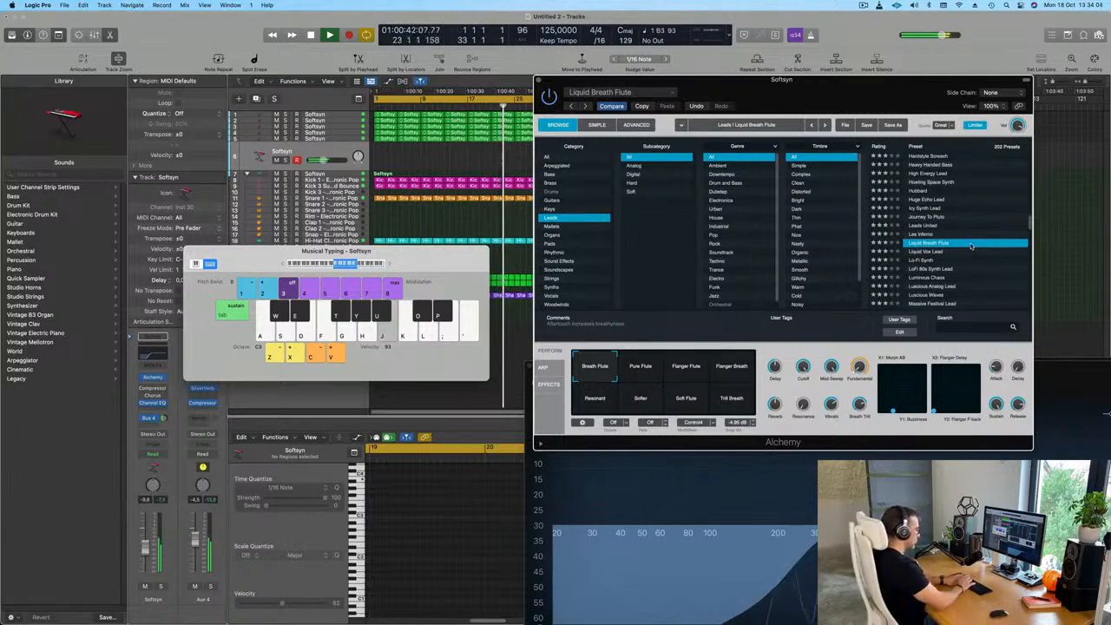
{"action": "key", "text": "apostrophe"}
{"action": "key", "text": "k"}
{"action": "key", "text": "j"}
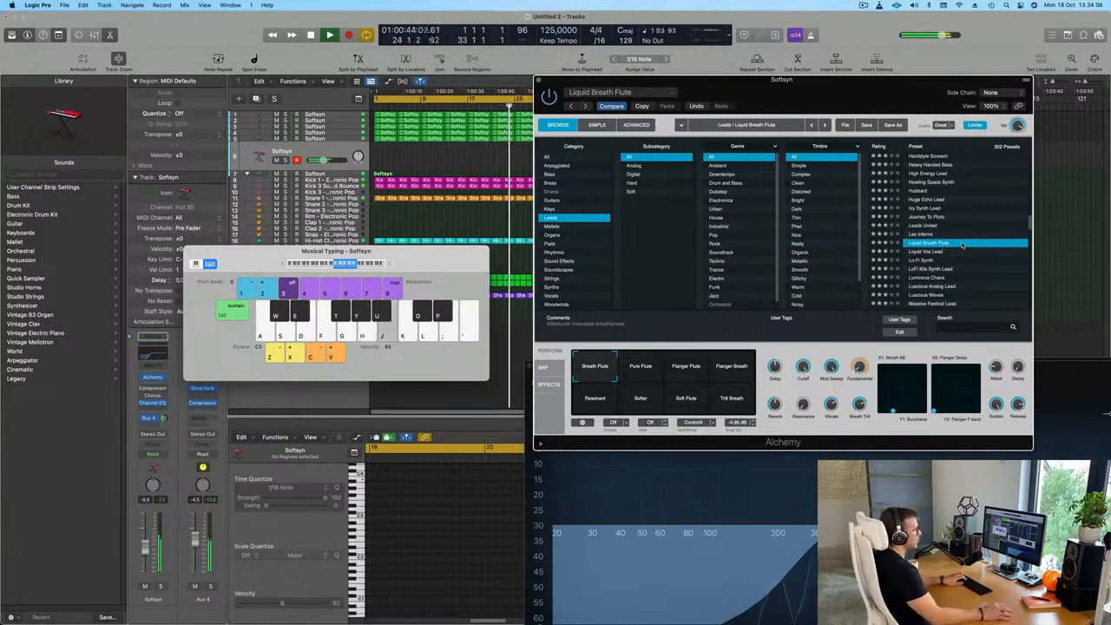
Load the Liquid Vox Lead preset, audition it and sample the presets just below it with single notes
{"action": "left_click", "coordinate": [938, 253]}
{"action": "key", "text": "h"}
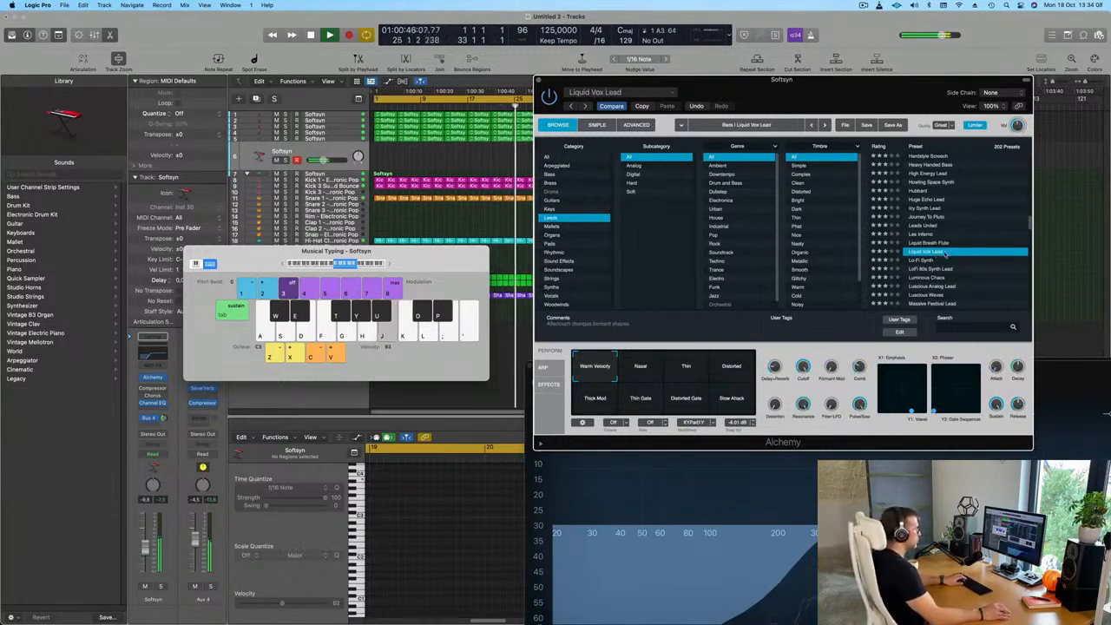
{"action": "left_click", "coordinate": [937, 258]}
{"action": "key", "text": "j"}
{"action": "key", "text": "h"}
Load the Metallic Edge Lead preset and audition it with two notes
{"action": "scroll", "coordinate": [933, 259], "scroll_direction": "down", "scroll_amount": 2}
{"action": "left_click", "coordinate": [933, 262]}
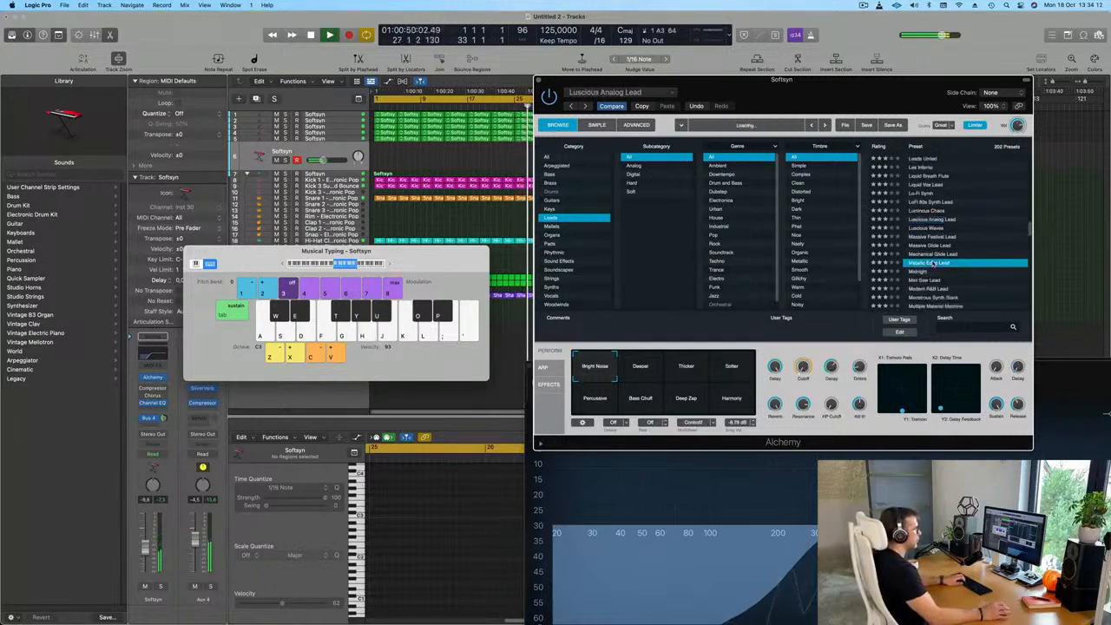
{"action": "key", "text": "j"}
{"action": "key", "text": "k"}
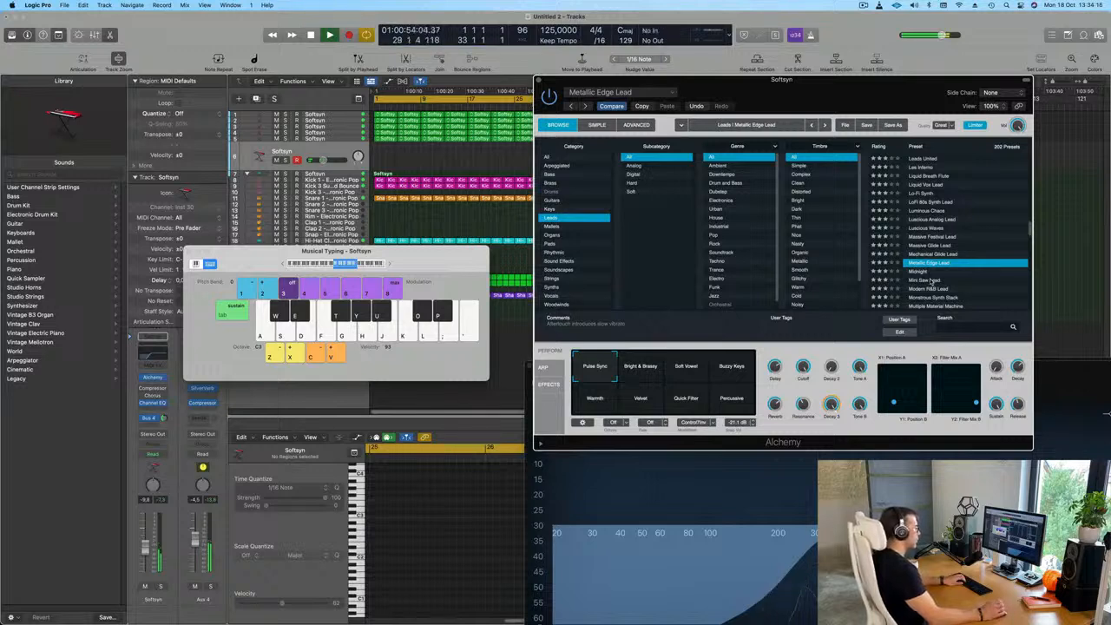
Load the Mini Saw Lead preset and audition it with a note in the C3 octave
{"action": "left_click", "coordinate": [932, 280]}
{"action": "key", "text": "h"}
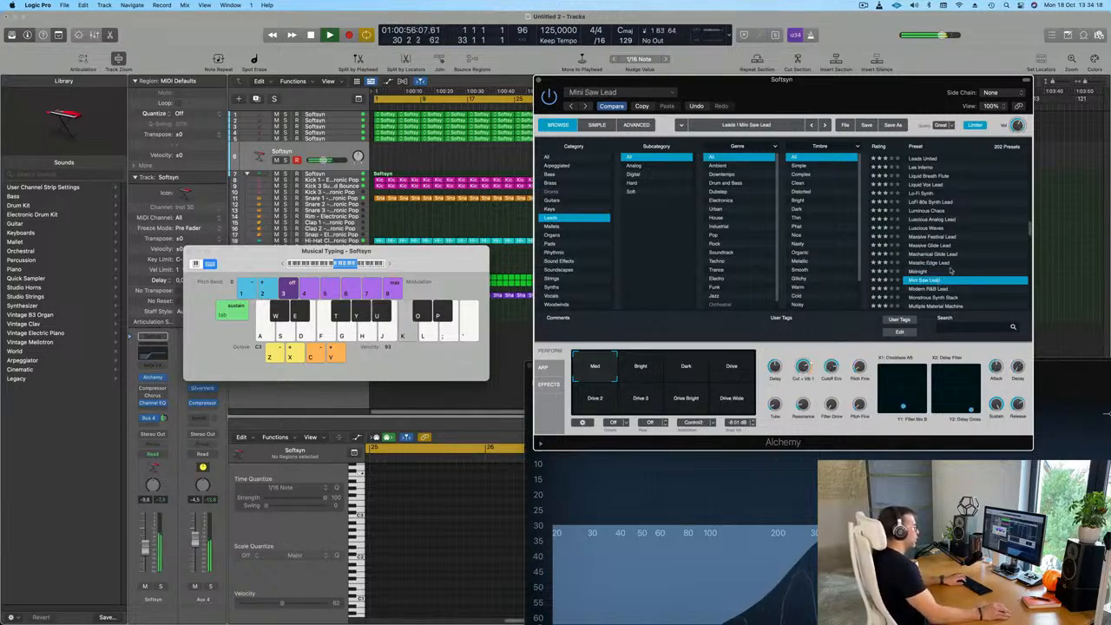
{"action": "scroll", "coordinate": [954, 267], "scroll_direction": "down", "scroll_amount": 2}
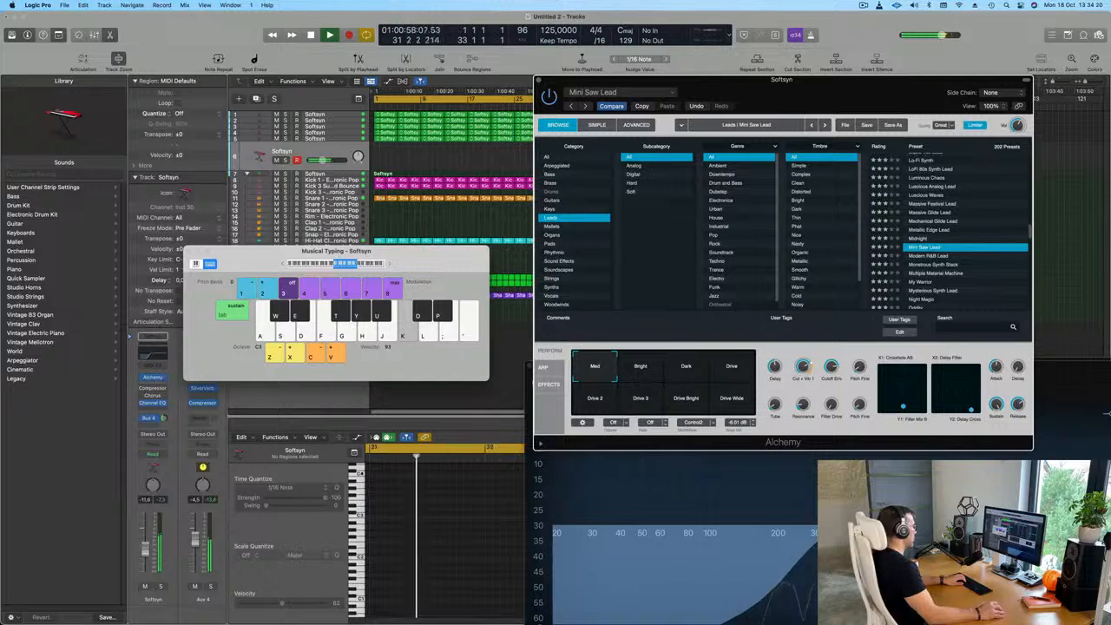
Raise the musical typing octave to C4 and try melody notes on Mini Saw Lead over the looping track
{"action": "left_click", "coordinate": [394, 308]}
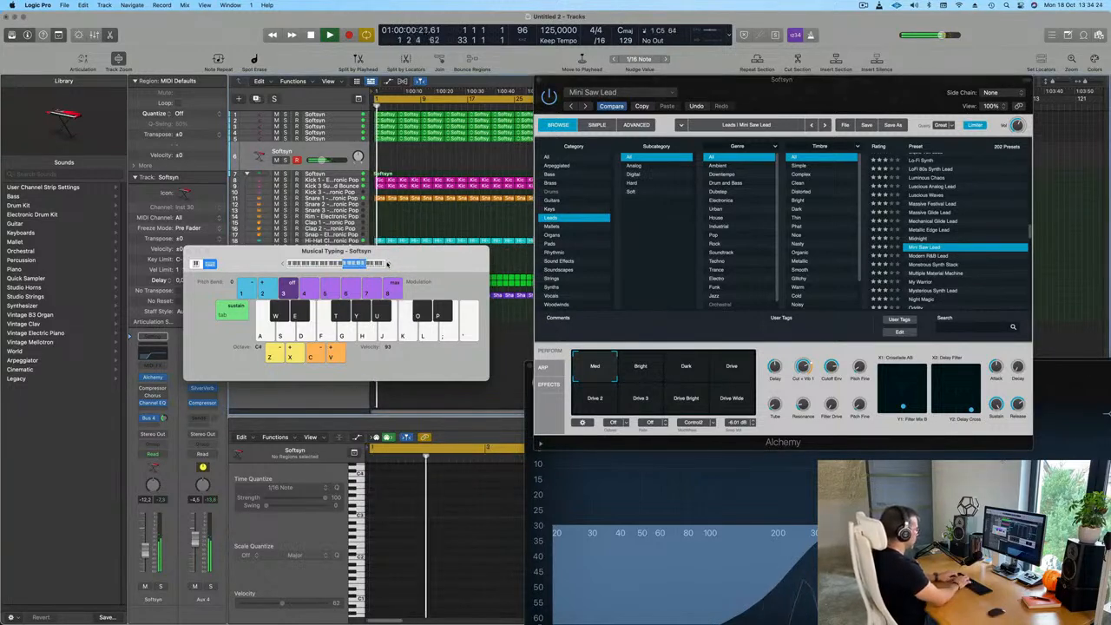
{"action": "key", "text": "a"}
{"action": "key", "text": "d"}
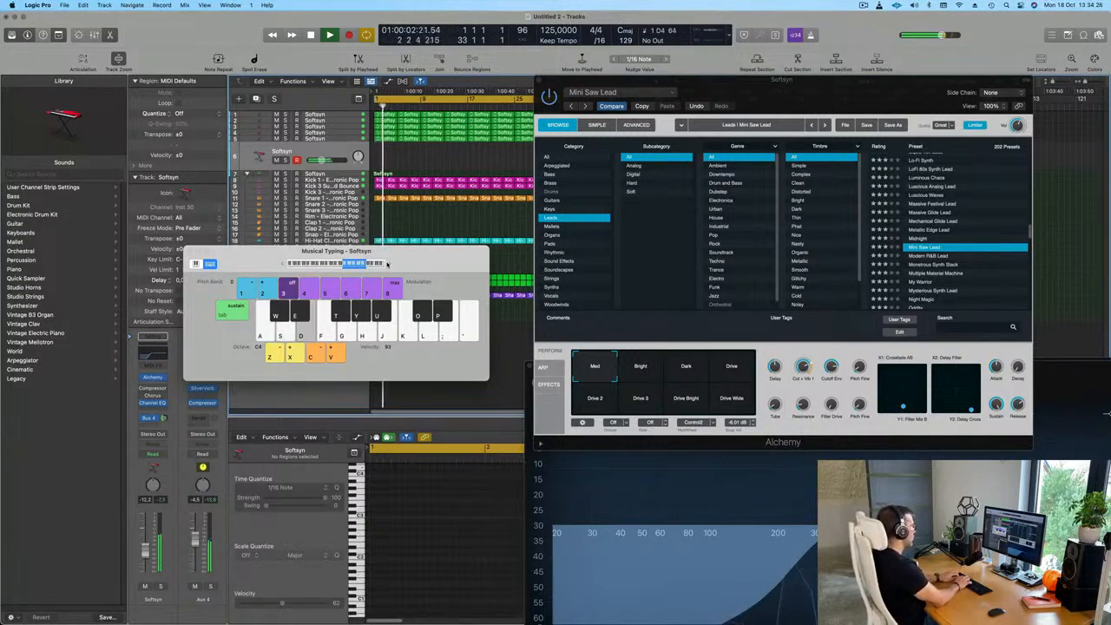
{"action": "key", "text": "k"}
{"action": "key", "text": "d"}
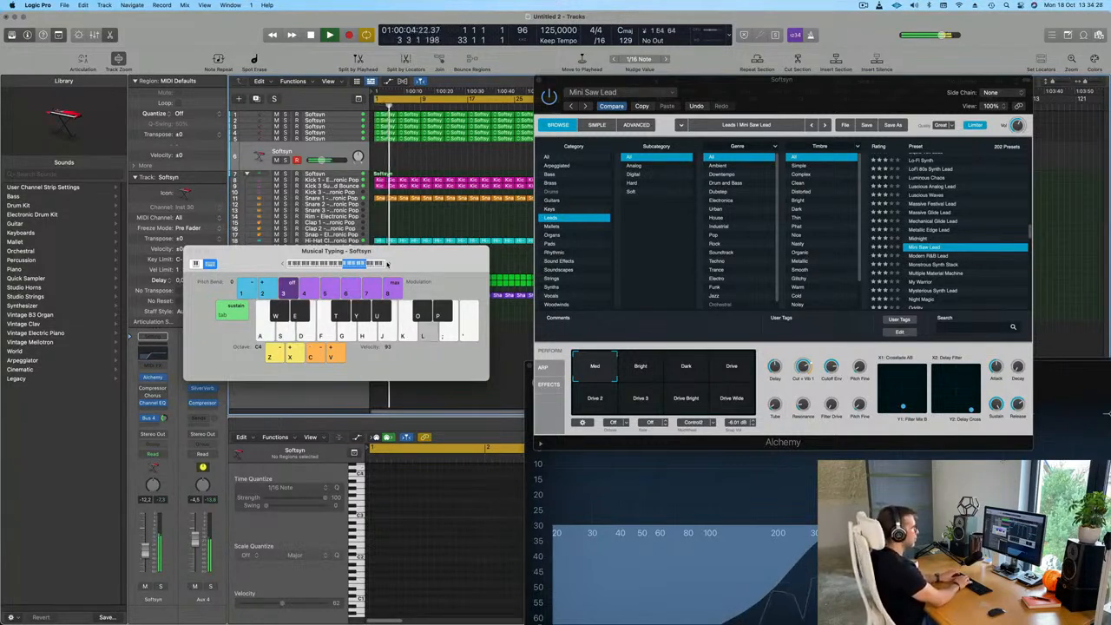
{"action": "key", "text": "a"}
{"action": "key", "text": "d"}
{"action": "key", "text": "a"}
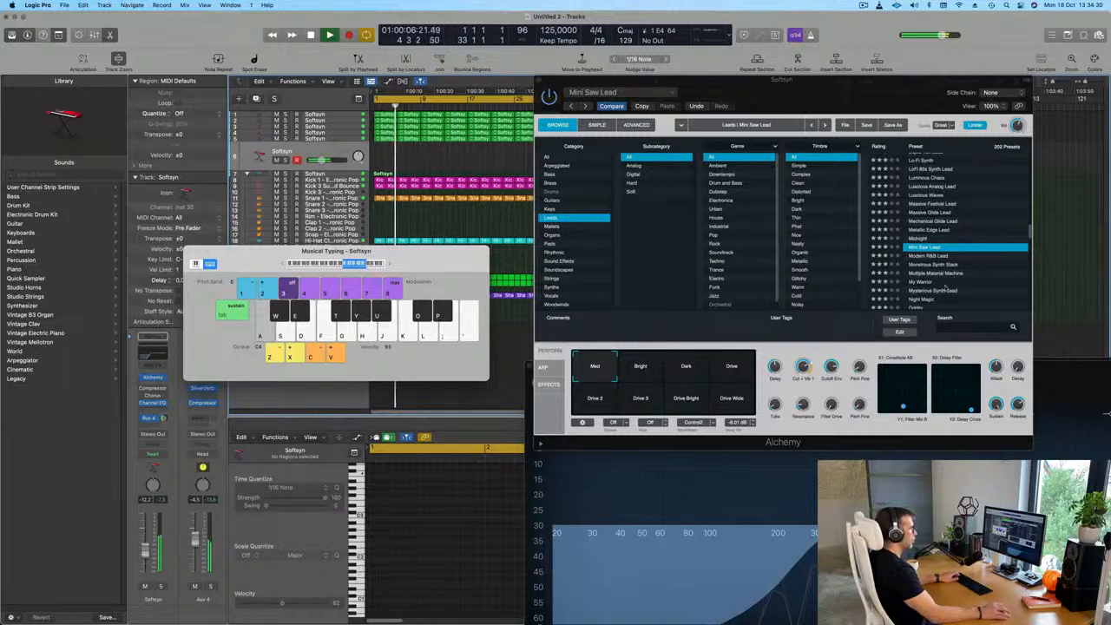
Compare the Bright, Dark and Drive performance snapshots of Mini Saw Lead with test notes and choose Bright
{"action": "left_click", "coordinate": [627, 370]}
{"action": "left_click", "coordinate": [685, 368]}
{"action": "key", "text": "a"}
{"action": "left_click", "coordinate": [731, 368]}
{"action": "left_click", "coordinate": [638, 368]}
{"action": "key", "text": "a"}
{"action": "key", "text": "s"}
{"action": "key", "text": "a"}
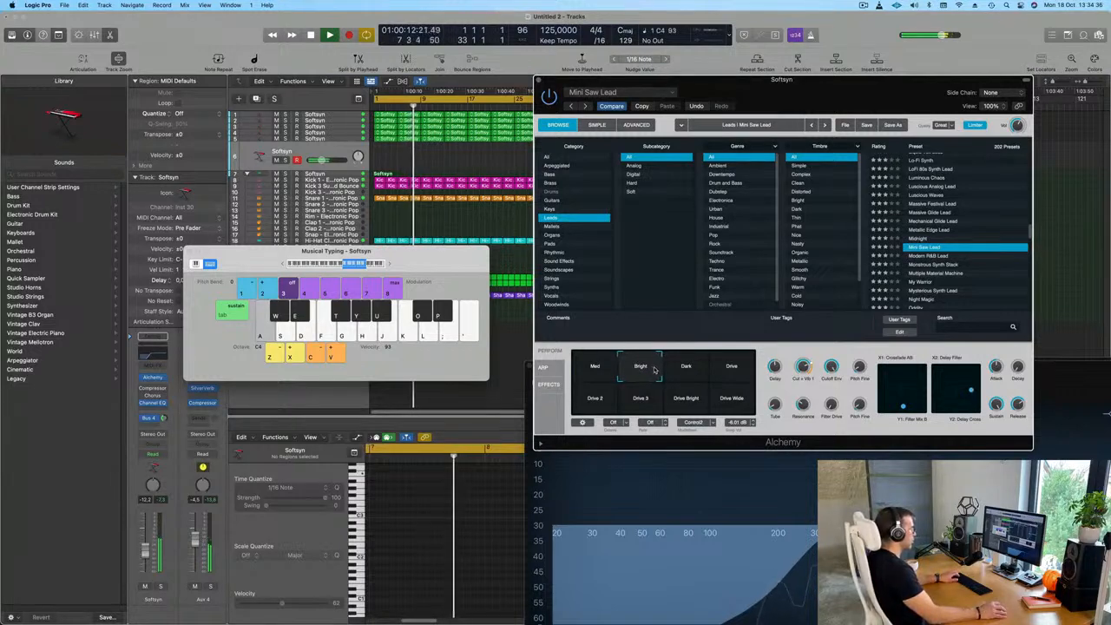
{"action": "key", "text": "a"}
Move the Musical Typing window clear of the tracks area and rehearse a rhythm on repeated C4 notes
{"action": "left_click_drag", "start_coordinate": [471, 294], "coordinate": [563, 335]}
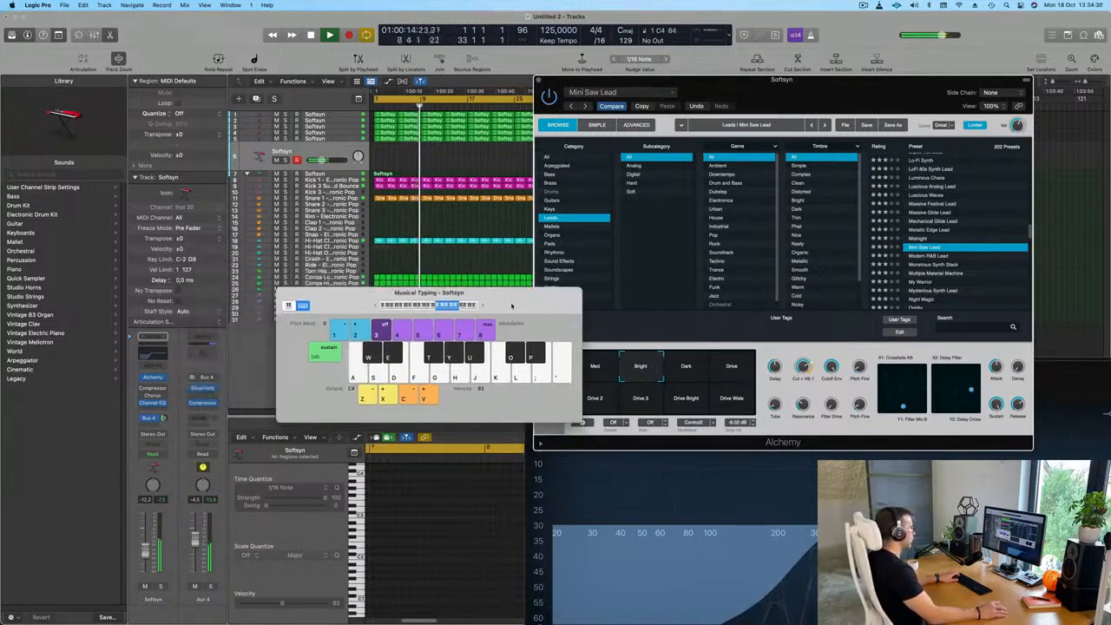
{"action": "left_click_drag", "start_coordinate": [510, 307], "coordinate": [800, 414]}
{"action": "key", "text": "a"}
{"action": "key", "text": "a"}
{"action": "key", "text": "s"}
{"action": "key", "text": "a"}
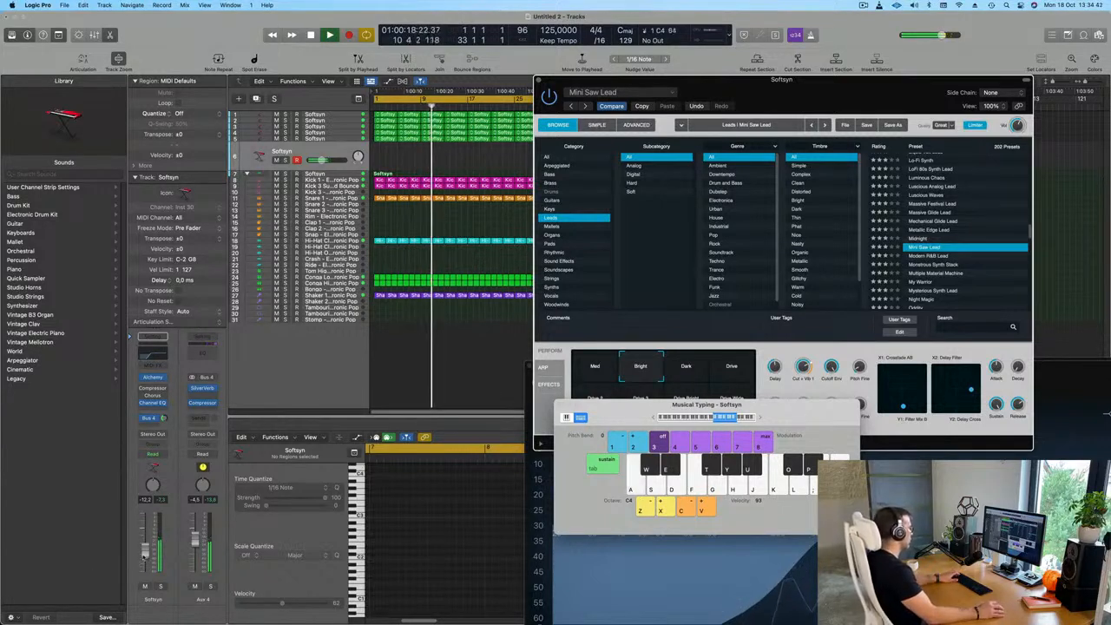
{"action": "key", "text": "a"}
{"action": "key", "text": "a"}
Record a rhythmic pattern of repeated C4 notes on the Softsyn lead track, starting around bar 13
{"action": "key", "text": "a"}
{"action": "key", "text": "a"}
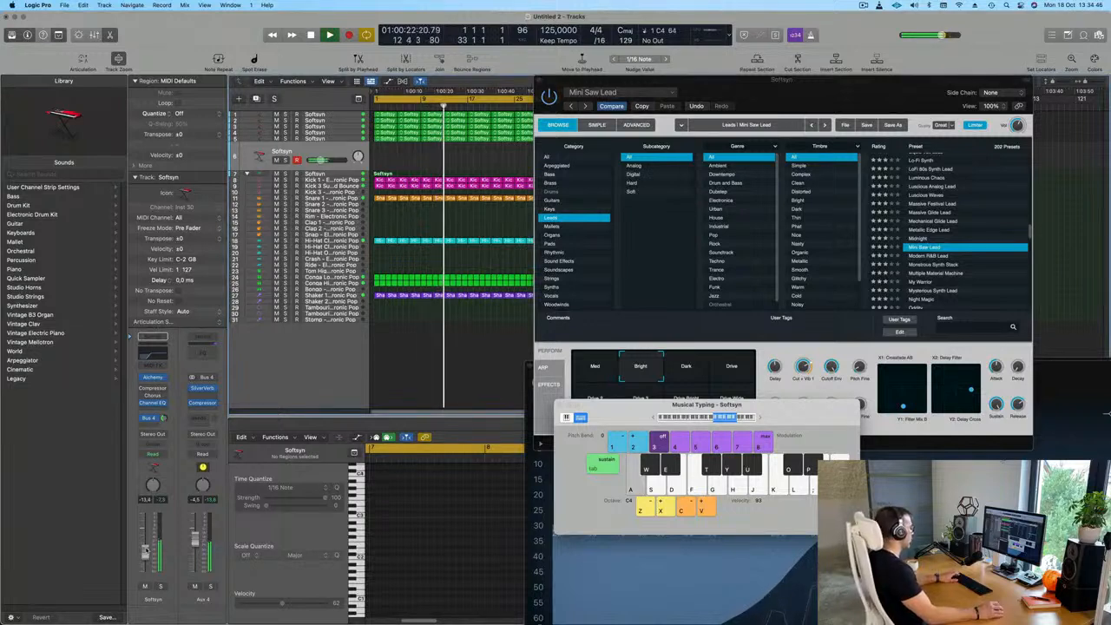
{"action": "key", "text": "r"}
{"action": "key", "text": "a"}
{"action": "key", "text": "a"}
{"action": "key", "text": "a"}
{"action": "key", "text": "a"}
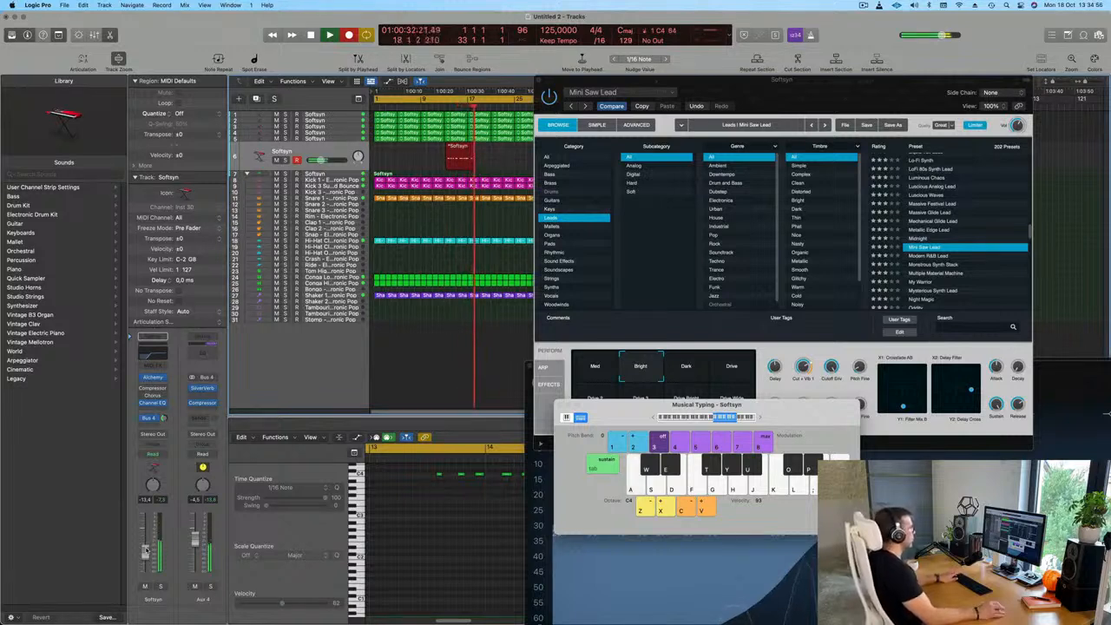
{"action": "key", "text": "a"}
{"action": "key", "text": "a"}
{"action": "key", "text": "a"}
{"action": "key", "text": "a"}
{"action": "key", "text": "a"}
{"action": "key", "text": "a"}
{"action": "key", "text": "a"}
{"action": "key", "text": "a"}
{"action": "key", "text": "a"}
{"action": "key", "text": "a"}
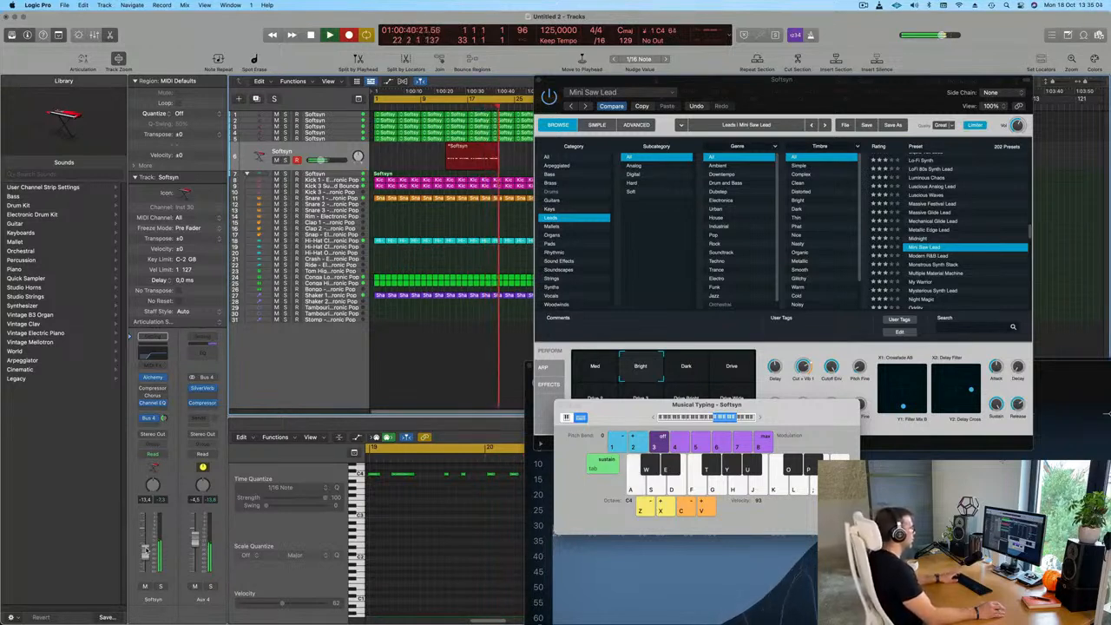
{"action": "key", "text": "a"}
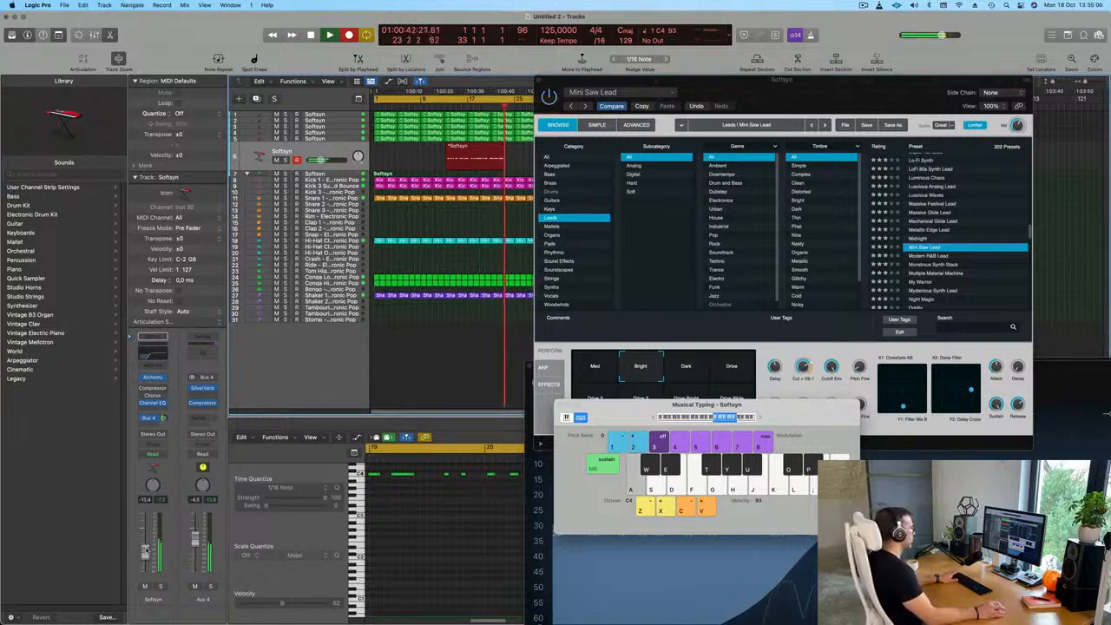
{"action": "key", "text": "a"}
{"action": "key", "text": "a"}
{"action": "key", "text": "a"}
{"action": "key", "text": "space"}
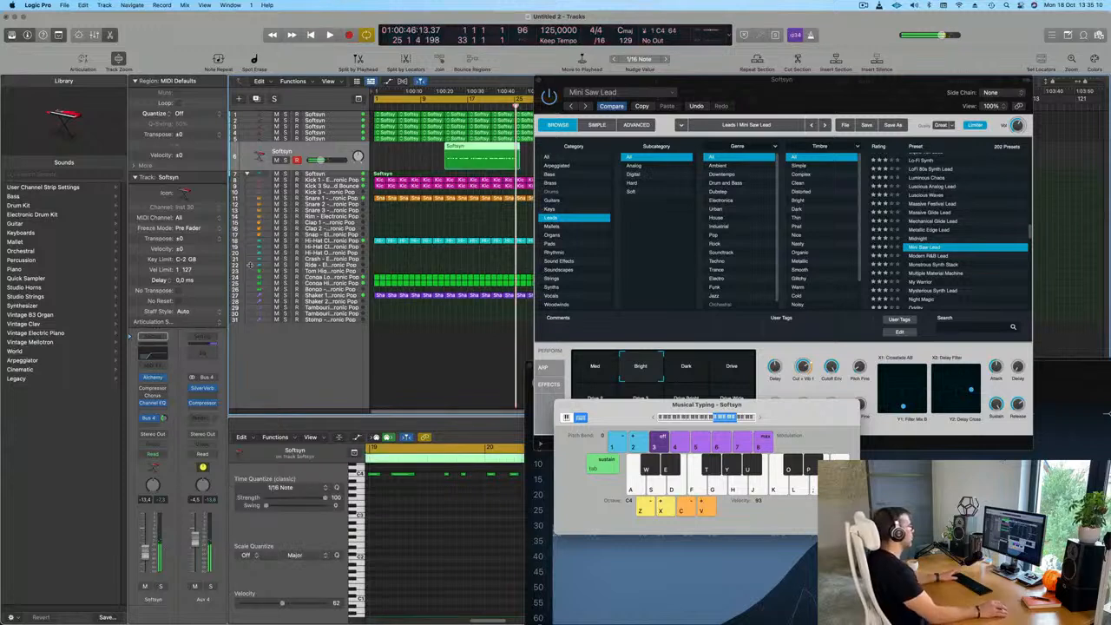
Divide the recorded Softsyn region at bar 21 and move the piece after the cut to bar 1, without the earlier part
{"action": "double_click", "coordinate": [488, 147], "text": "super"}
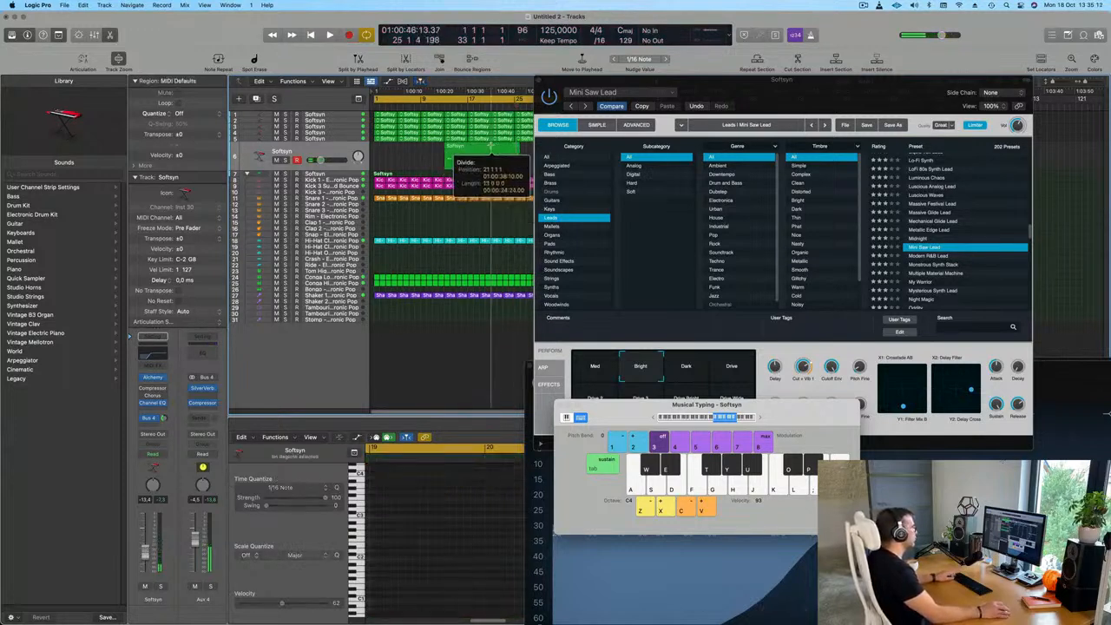
{"action": "left_click_drag", "start_coordinate": [471, 149], "coordinate": [383, 155]}
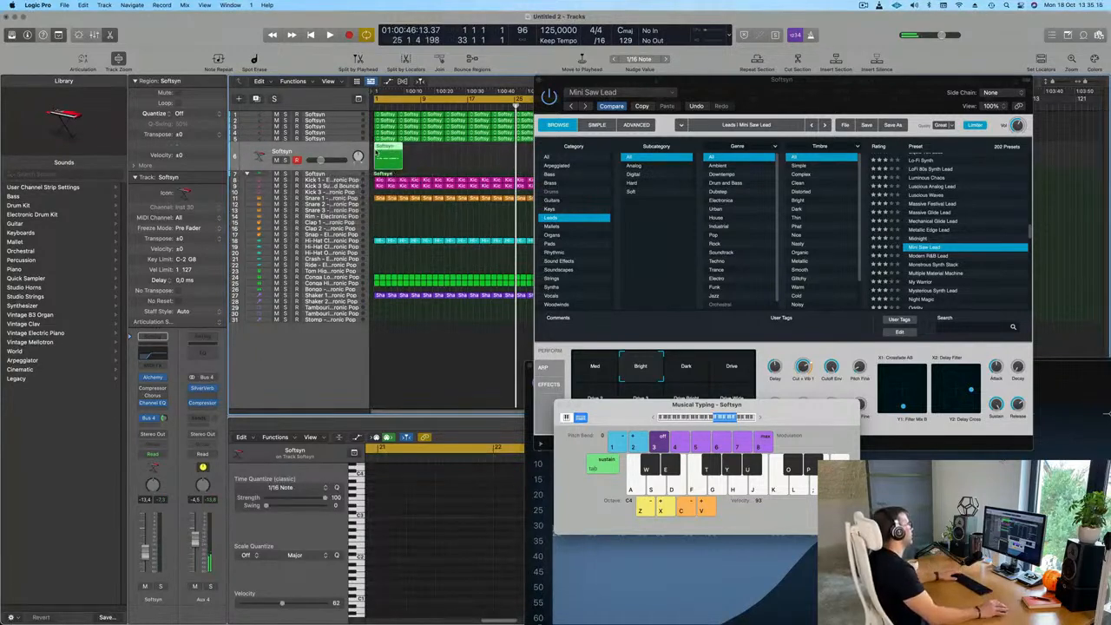
{"action": "key", "text": "space"}
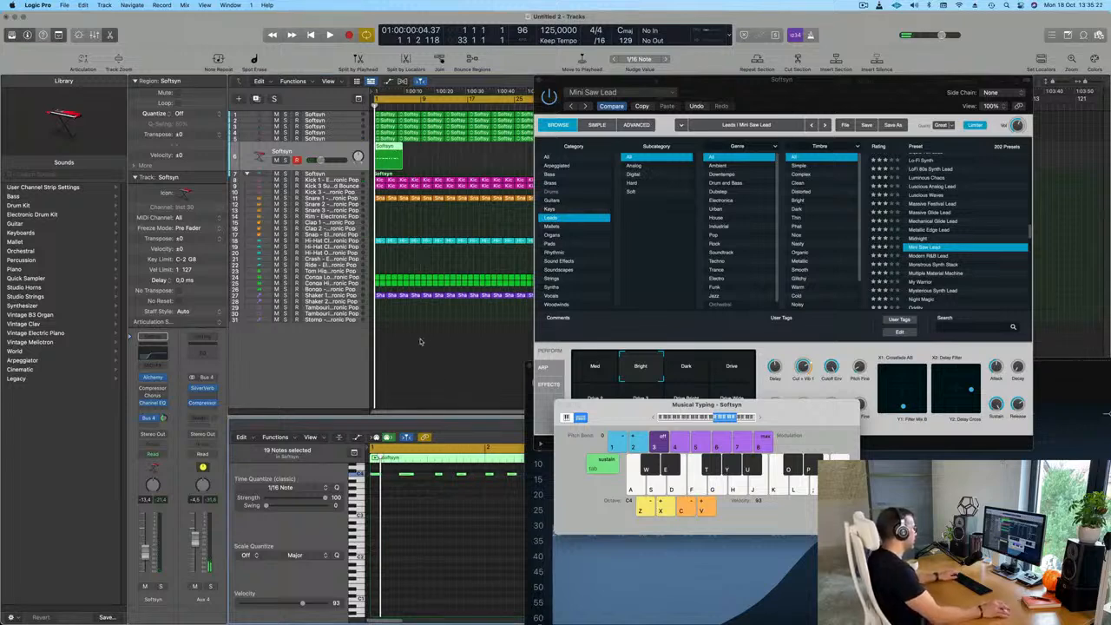
Play the shortened lead region from bar 1 and examine its note timing in the Piano Roll
{"action": "key", "text": "space"}
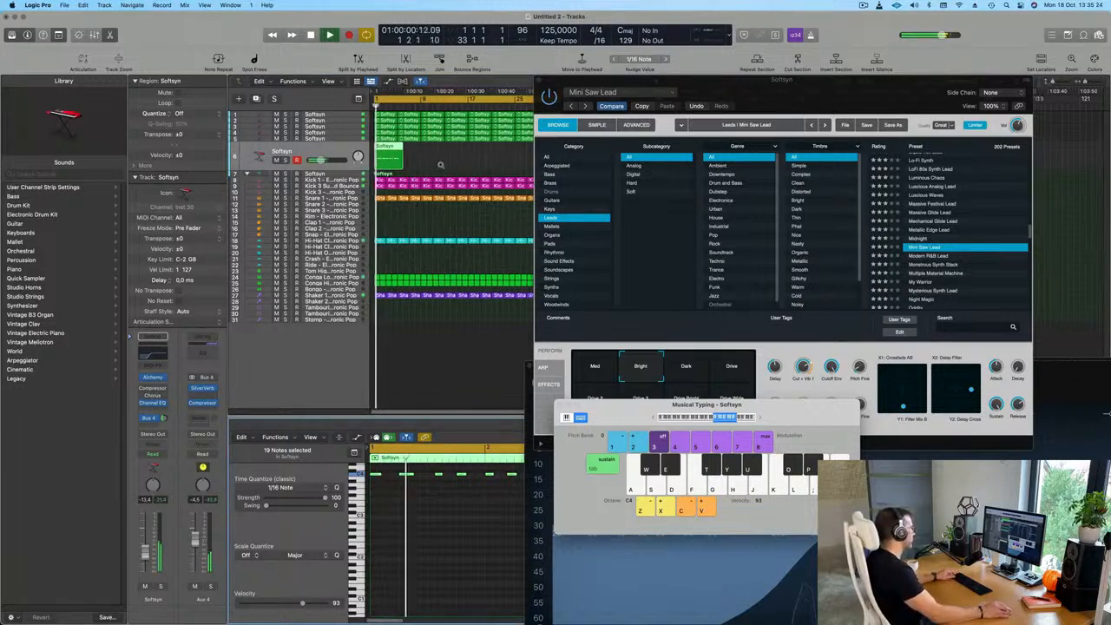
{"action": "scroll", "coordinate": [440, 166], "scroll_direction": "up", "scroll_amount": 5}
{"action": "scroll", "coordinate": [454, 539], "scroll_direction": "down", "scroll_amount": 4}
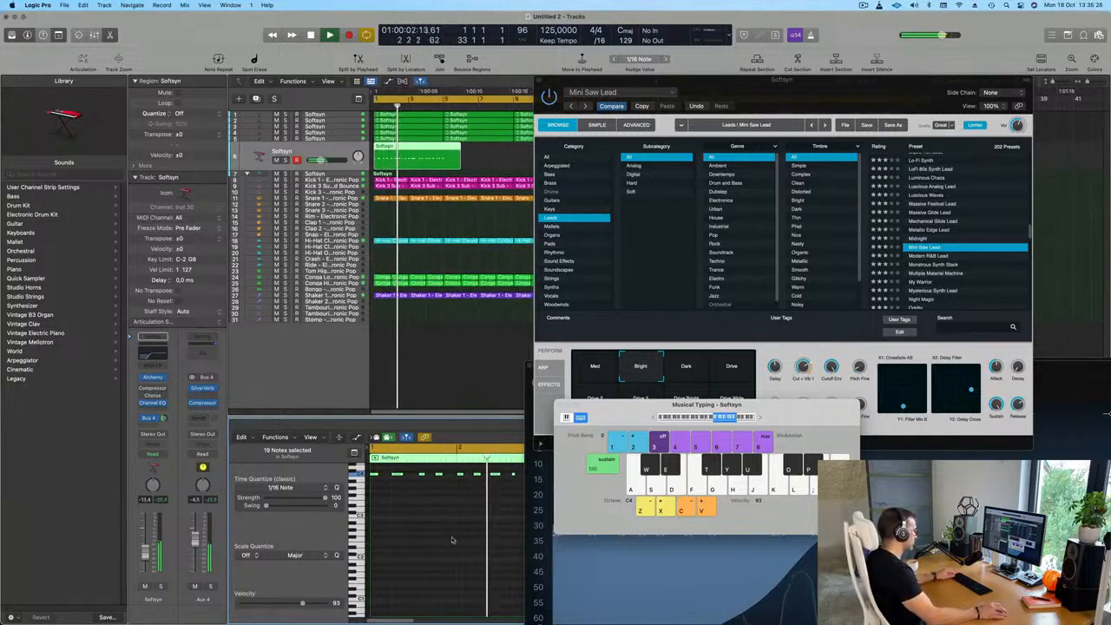
{"action": "key", "text": "space"}
{"action": "scroll", "coordinate": [423, 520], "scroll_direction": "up", "scroll_amount": 4}
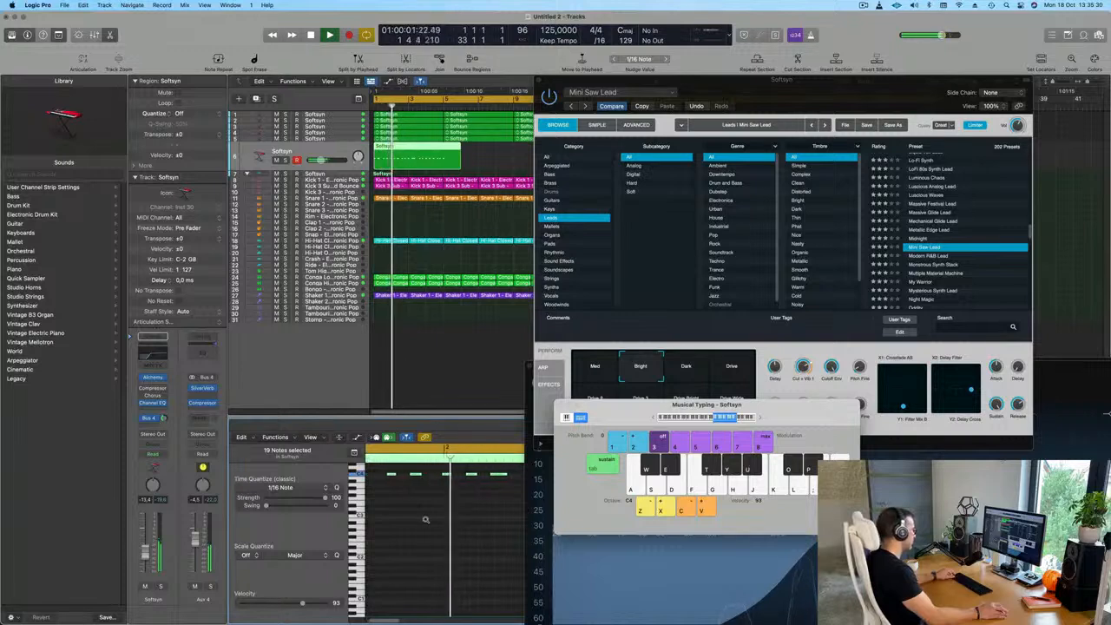
{"action": "scroll", "coordinate": [425, 518], "scroll_direction": "down", "scroll_amount": 4}
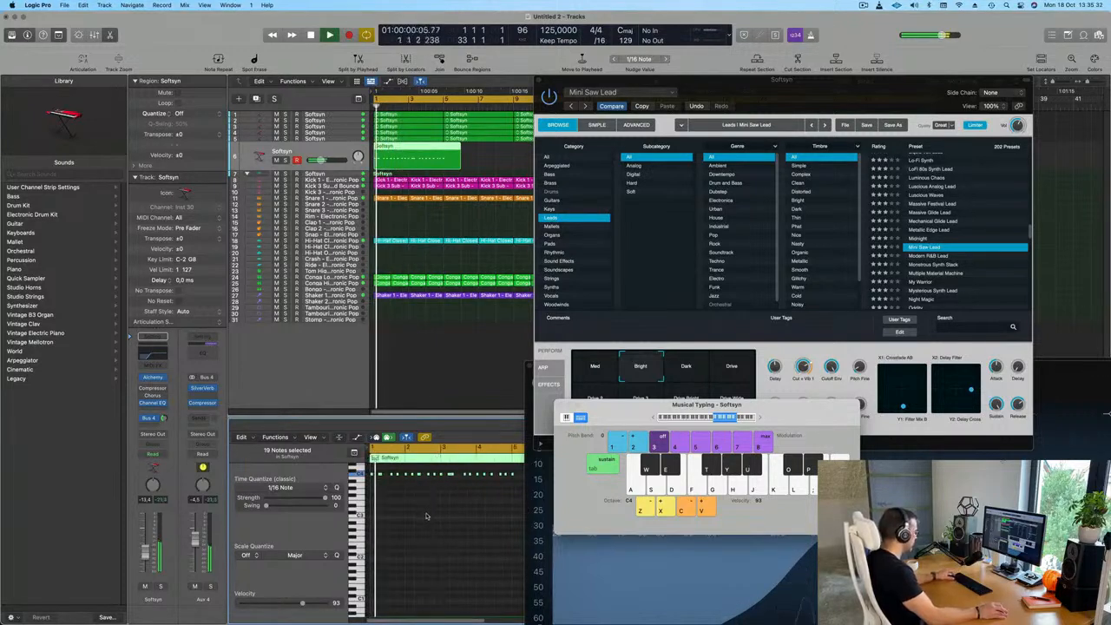
{"action": "left_click", "coordinate": [434, 526]}
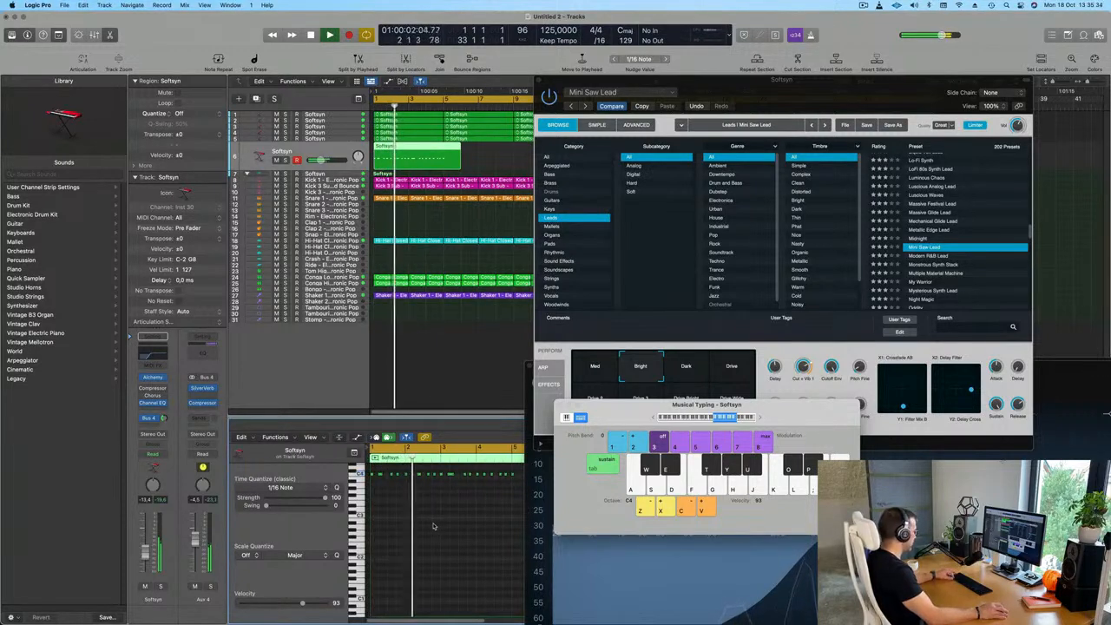
Divide the Softsyn lead region at bar 5 to separate its excess tail from the four-bar pattern
{"action": "left_click", "coordinate": [432, 162]}
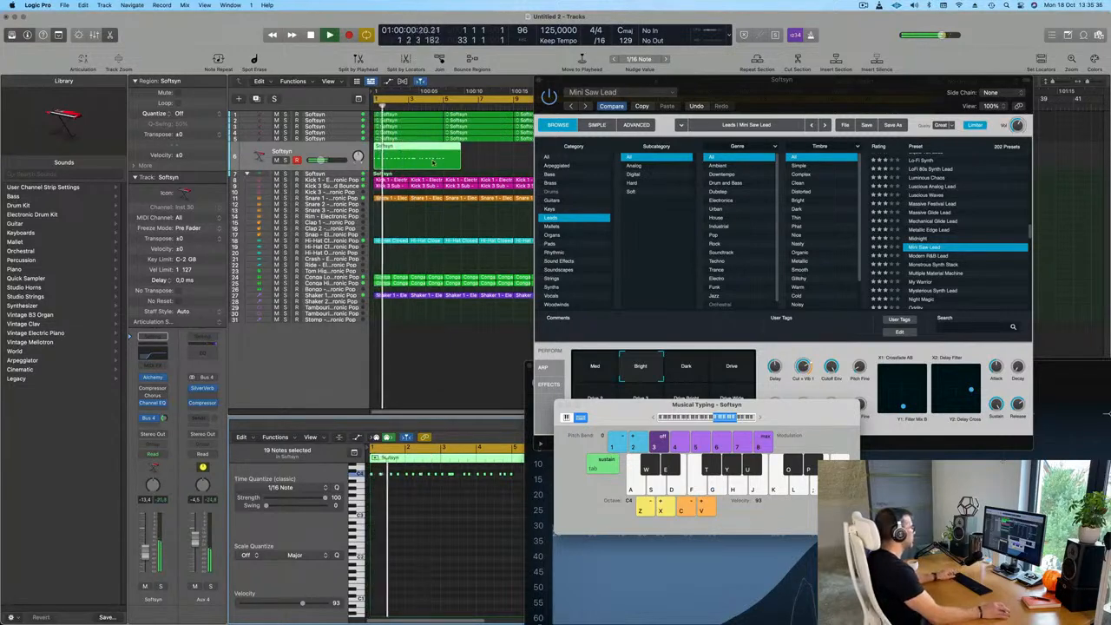
{"action": "scroll", "coordinate": [432, 162], "scroll_direction": "up", "scroll_amount": 4}
{"action": "left_click", "coordinate": [484, 152], "text": "super"}
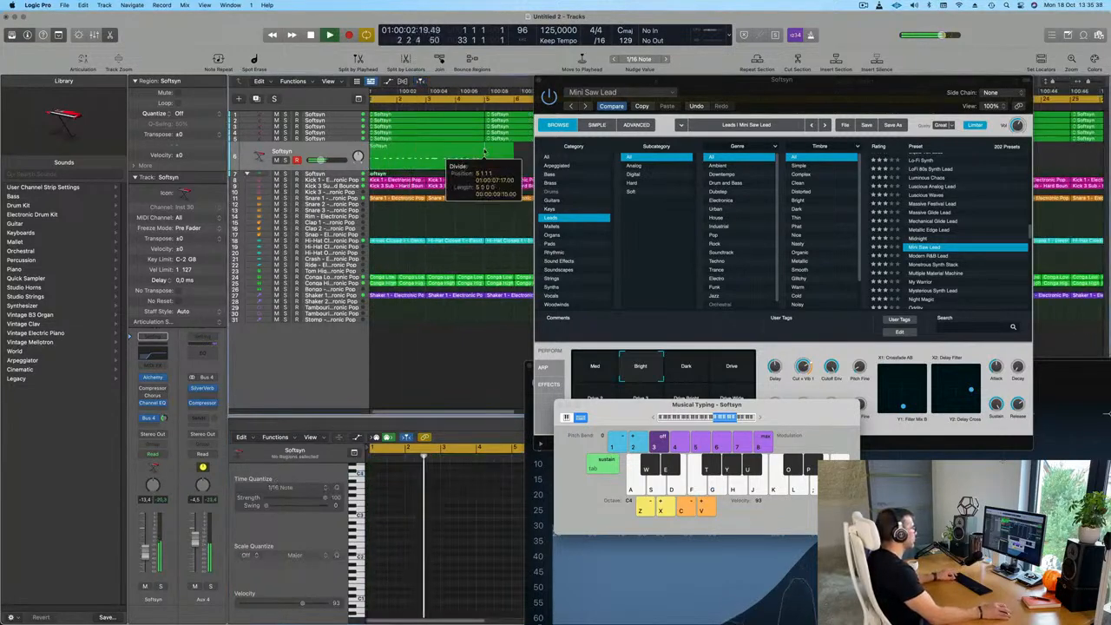
{"action": "left_click", "coordinate": [631, 217]}
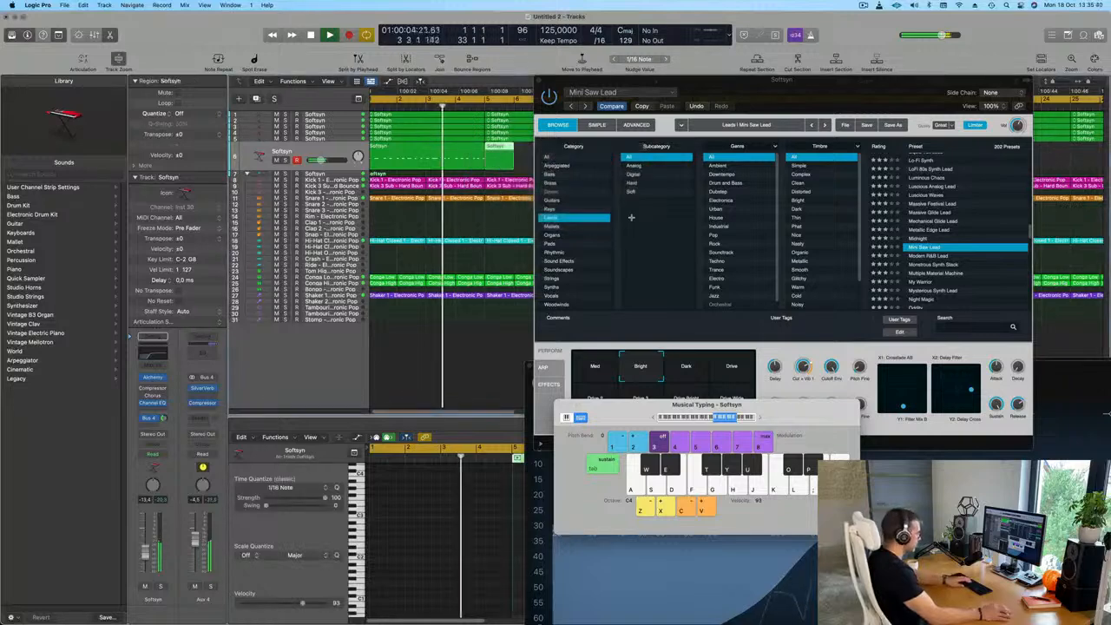
Delete the leftover Softsyn lead piece after bar 5 and restart playback from bar 1
{"action": "left_click", "coordinate": [509, 156]}
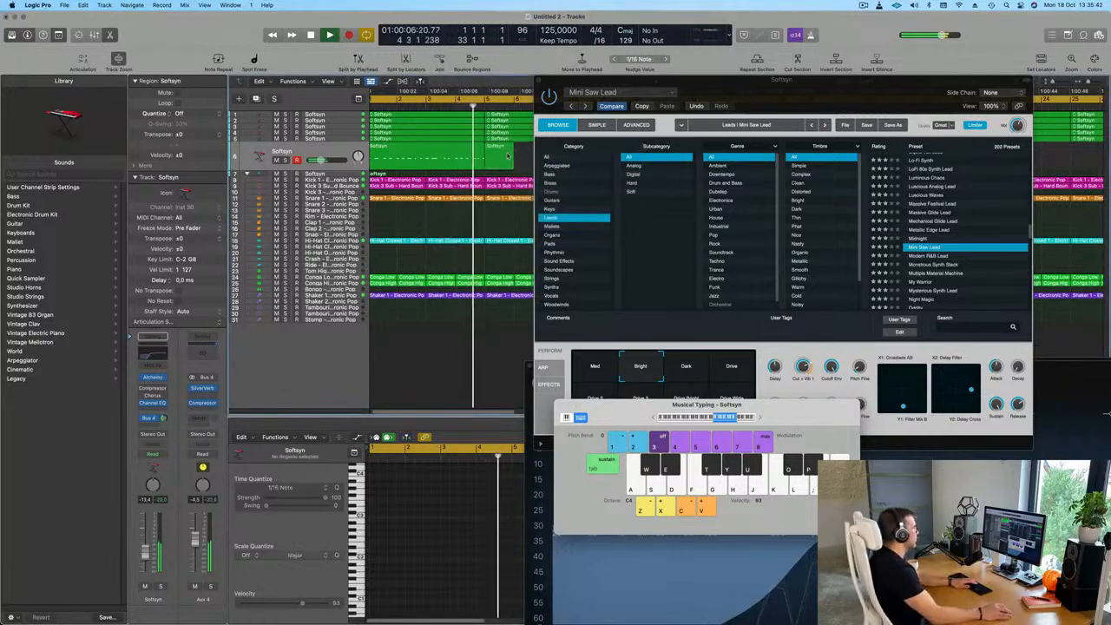
{"action": "key", "text": "Delete"}
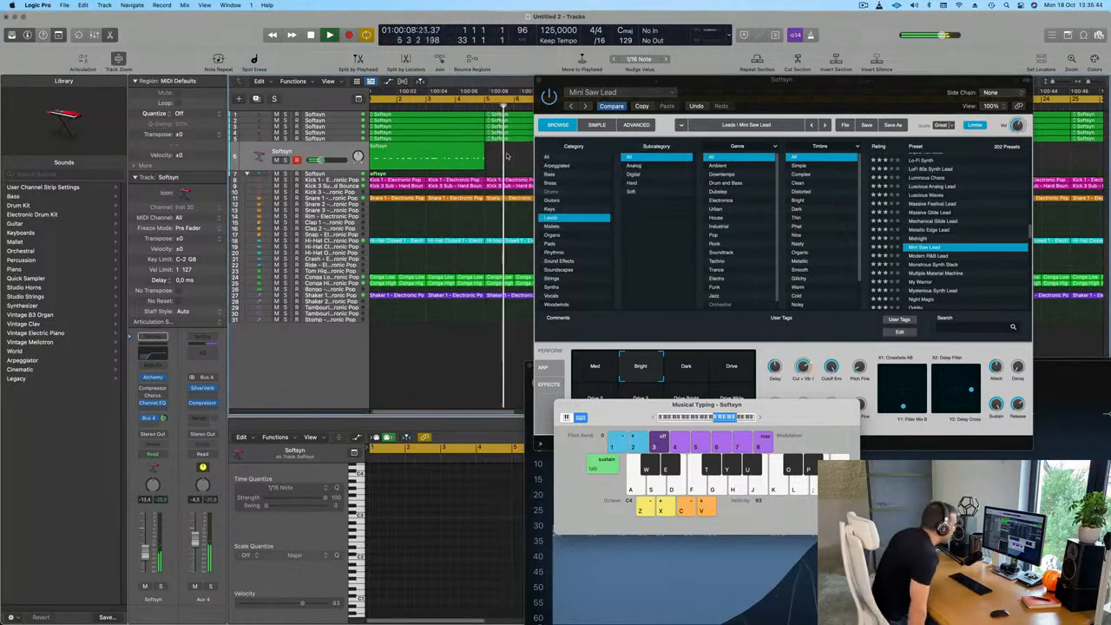
{"action": "key", "text": "Return"}
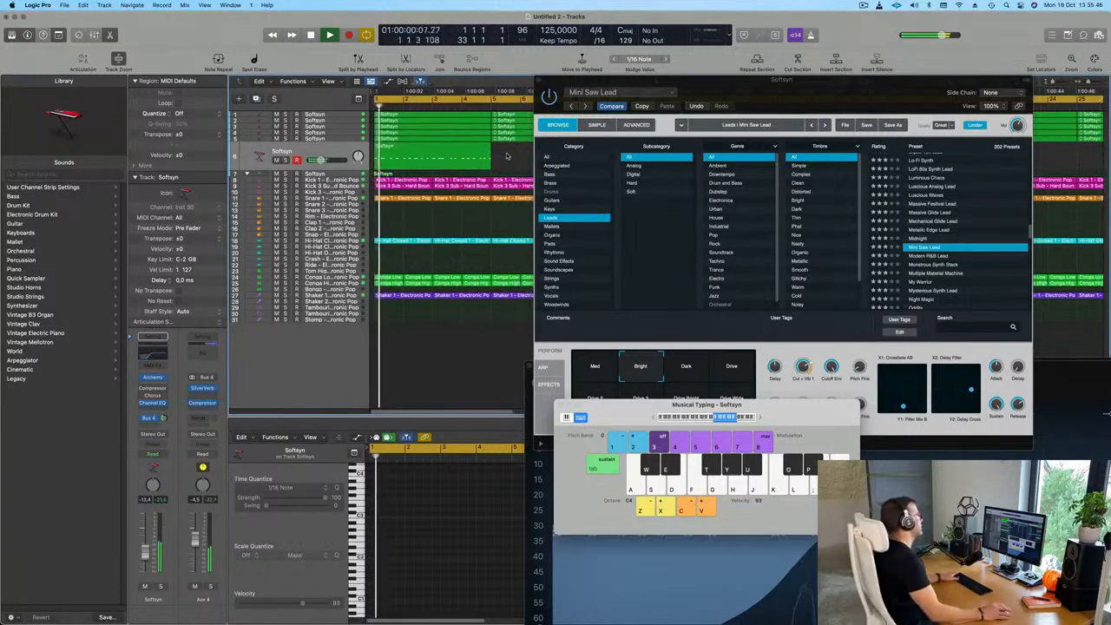
Audition Mini Saw Lead's Dark, Drive, Drive 2, Drive 3, Drive Bright and Drive Wide variations against the four-bar lead pattern
{"action": "left_click", "coordinate": [864, 5]}
{"action": "left_click", "coordinate": [825, 26]}
{"action": "left_click_drag", "start_coordinate": [771, 80], "coordinate": [465, 230]}
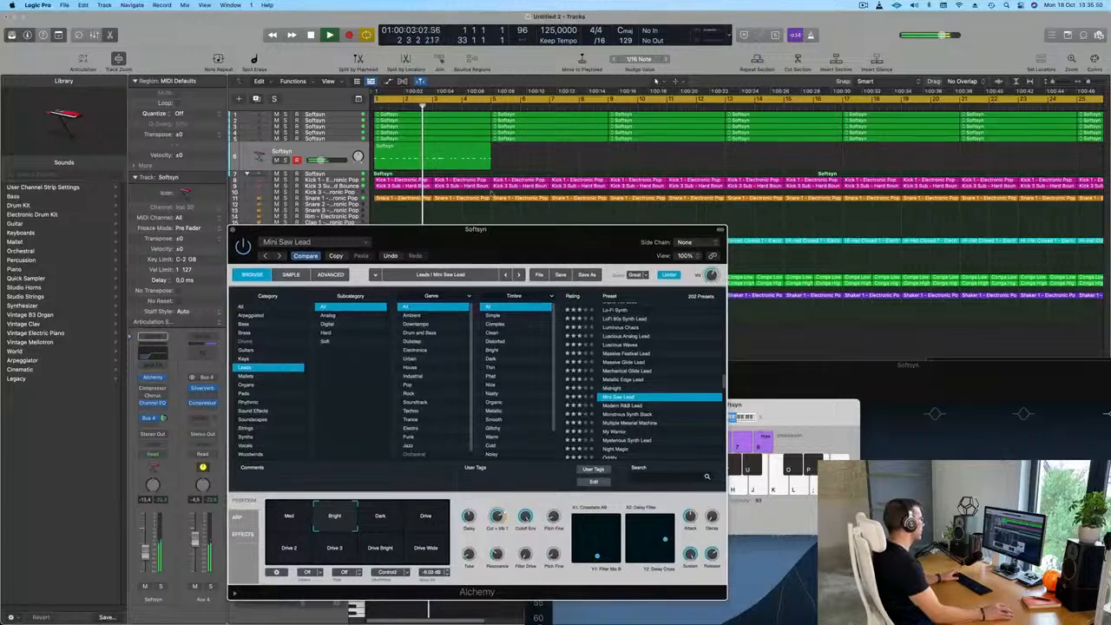
{"action": "key", "text": "super+Left"}
{"action": "key", "text": "super+Left"}
{"action": "key", "text": "super+Left"}
{"action": "key", "text": "super+Left"}
{"action": "left_click", "coordinate": [416, 160]}
{"action": "key", "text": "Return"}
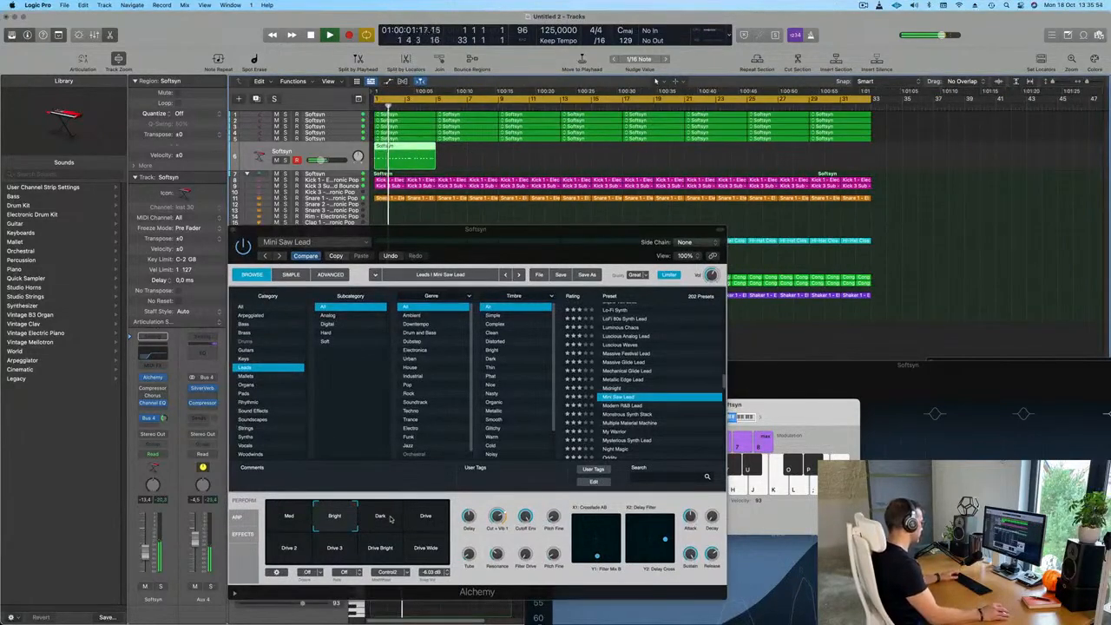
{"action": "left_click", "coordinate": [384, 519]}
{"action": "left_click", "coordinate": [430, 518]}
{"action": "key", "text": "space"}
{"action": "left_click", "coordinate": [296, 551]}
{"action": "left_click", "coordinate": [332, 551]}
{"action": "left_click", "coordinate": [380, 551]}
{"action": "left_click", "coordinate": [425, 547]}
Load the Night Magic preset on the lead track and raise the track's volume to -8.4 dB
{"action": "scroll", "coordinate": [635, 409], "scroll_direction": "down", "scroll_amount": 4}
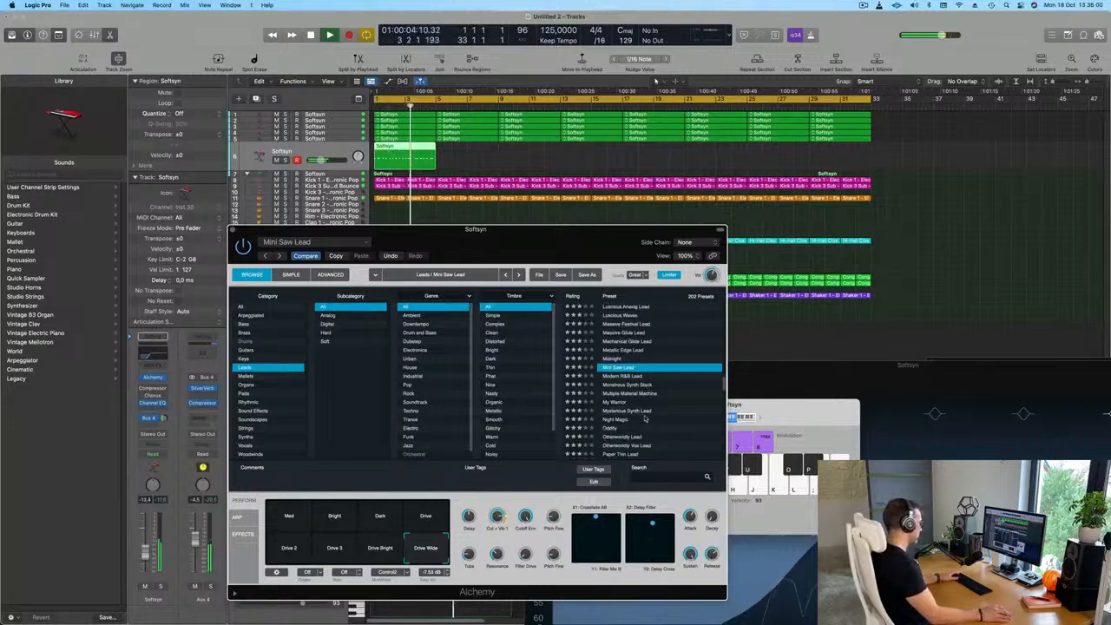
{"action": "left_click", "coordinate": [618, 380]}
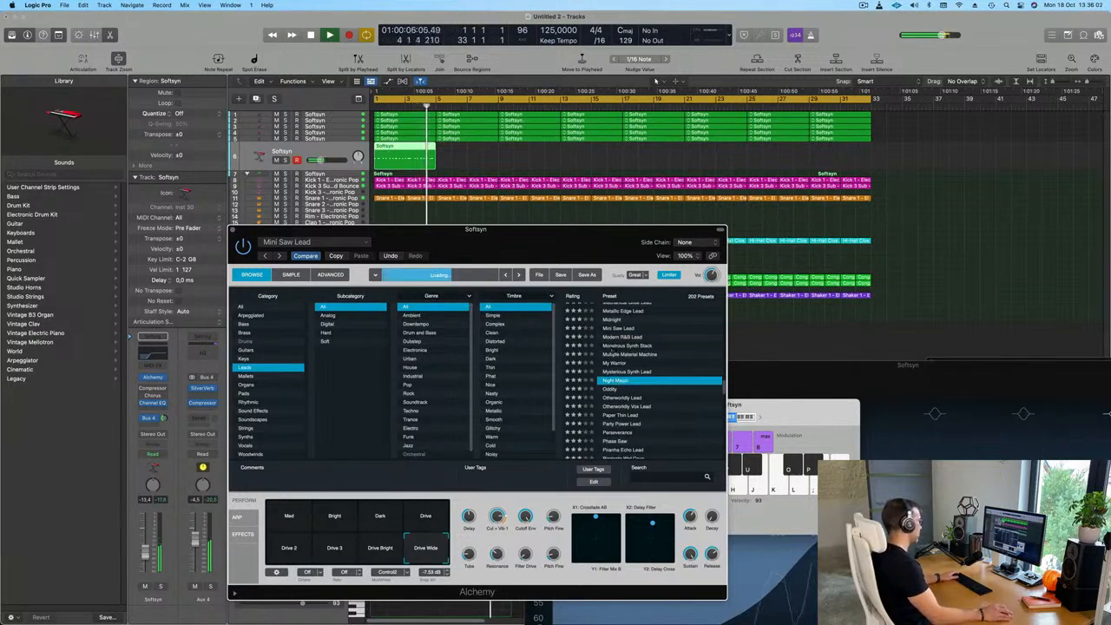
{"action": "left_click_drag", "start_coordinate": [557, 242], "coordinate": [600, 287]}
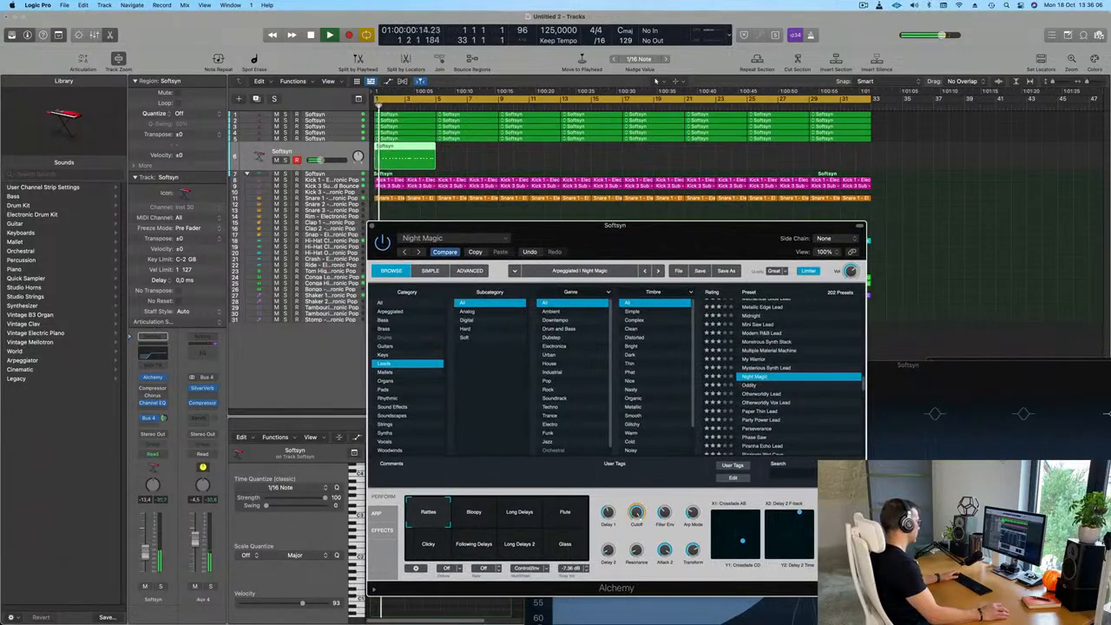
{"action": "left_click", "coordinate": [405, 157]}
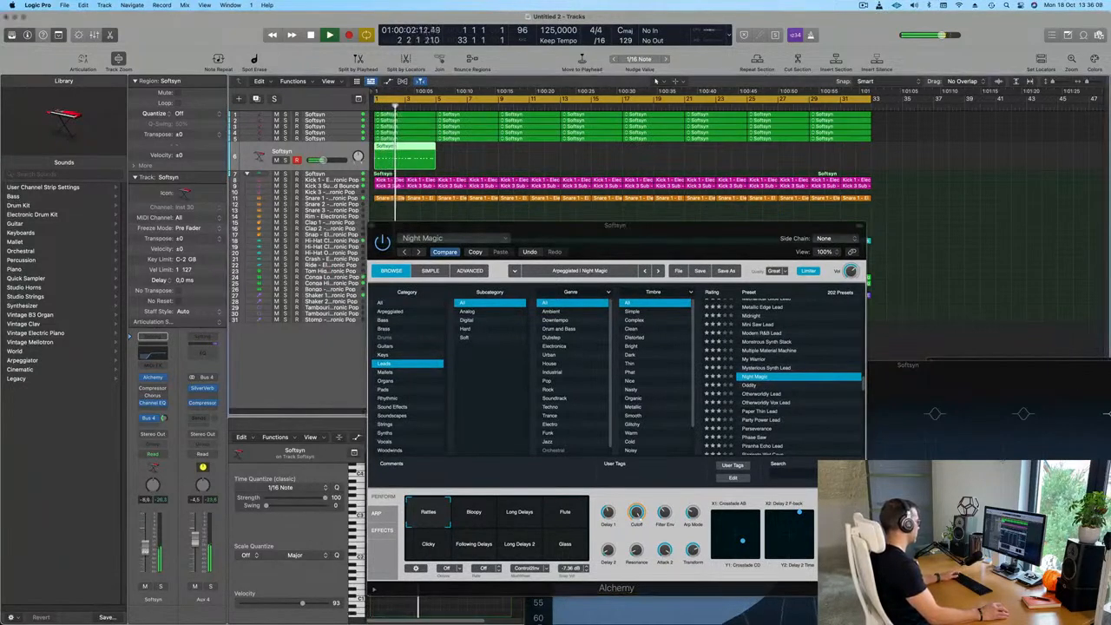
{"action": "double_click", "coordinate": [421, 149]}
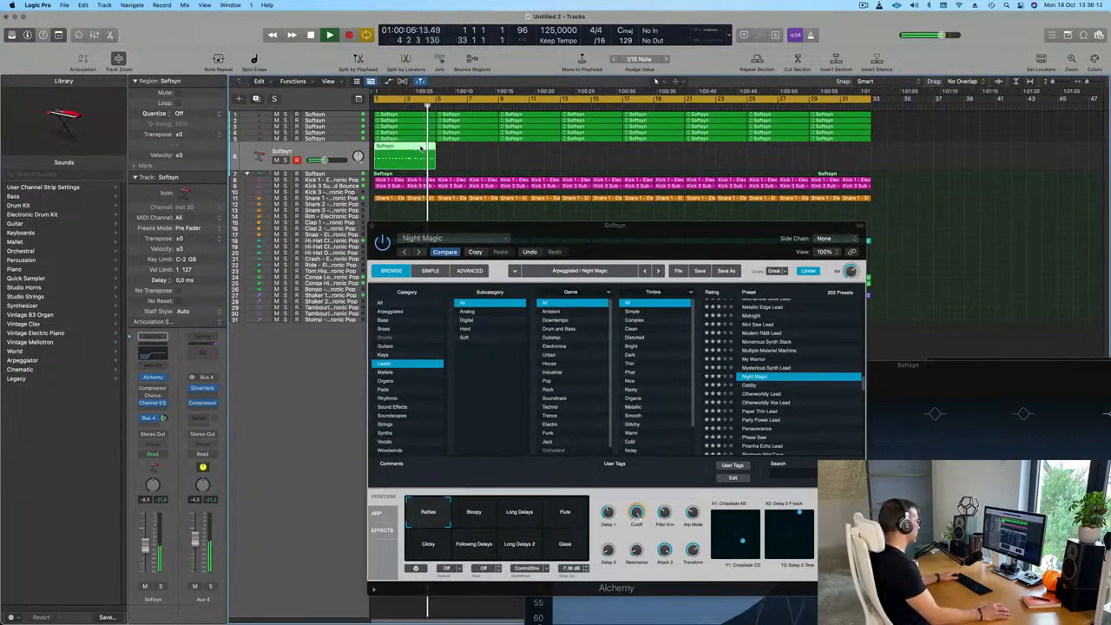
{"action": "key", "text": "Return"}
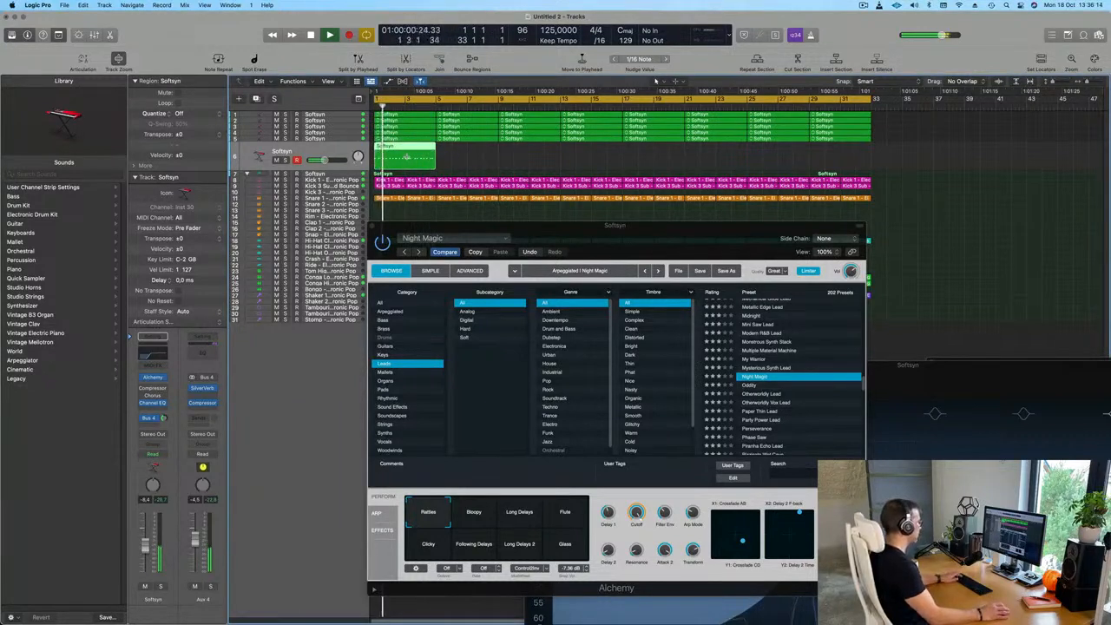
Repeat the four-bar lead region until it fills all 32 bars and restart playback from bar 1
{"action": "key", "text": "super+r"}
{"action": "key", "text": "super+r"}
{"action": "key", "text": "super+r"}
{"action": "key", "text": "super+r"}
{"action": "key", "text": "super+r"}
{"action": "key", "text": "super+r"}
{"action": "key", "text": "super+r"}
{"action": "key", "text": "Return"}
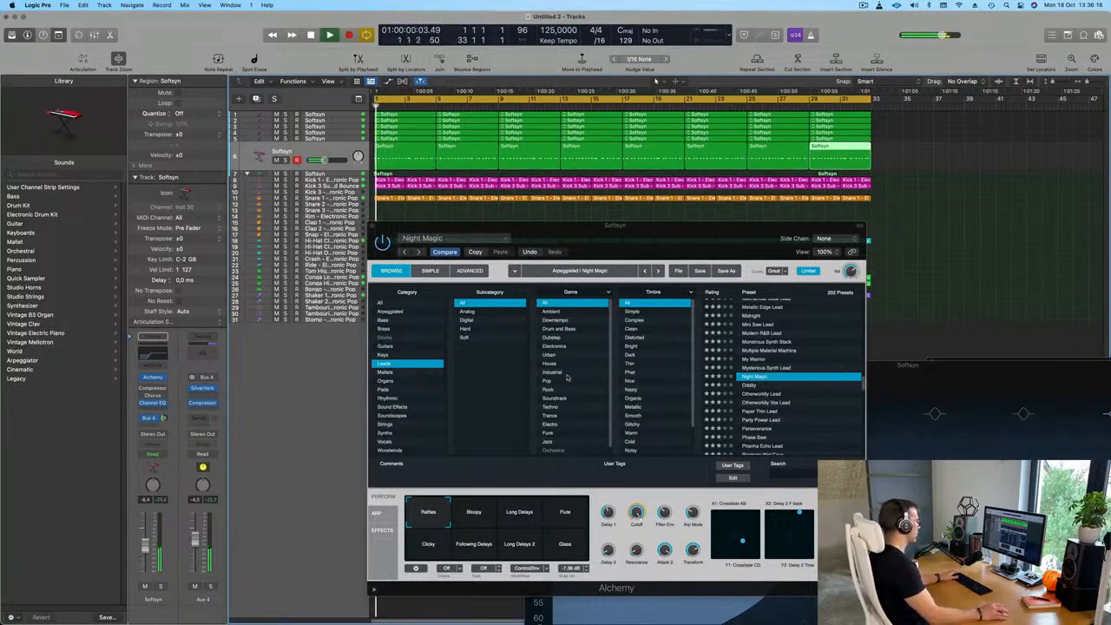
Try Night Magic's Bloopy and Long Delays variations while adjusting the lead track's volume to about -4.6 dB
{"action": "left_click", "coordinate": [474, 517]}
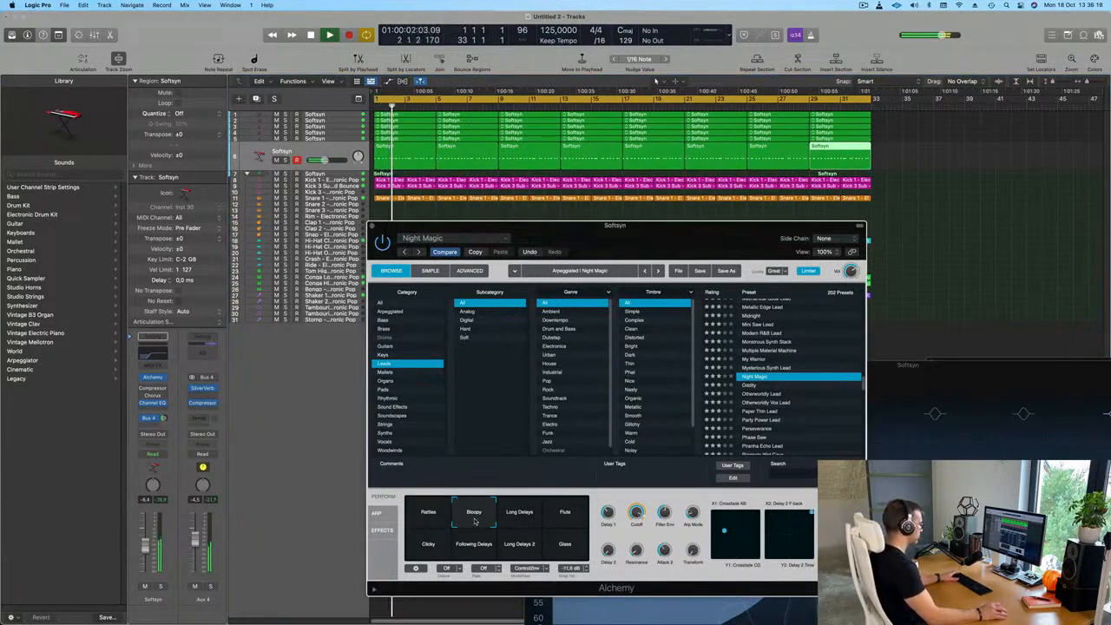
{"action": "left_click", "coordinate": [146, 546]}
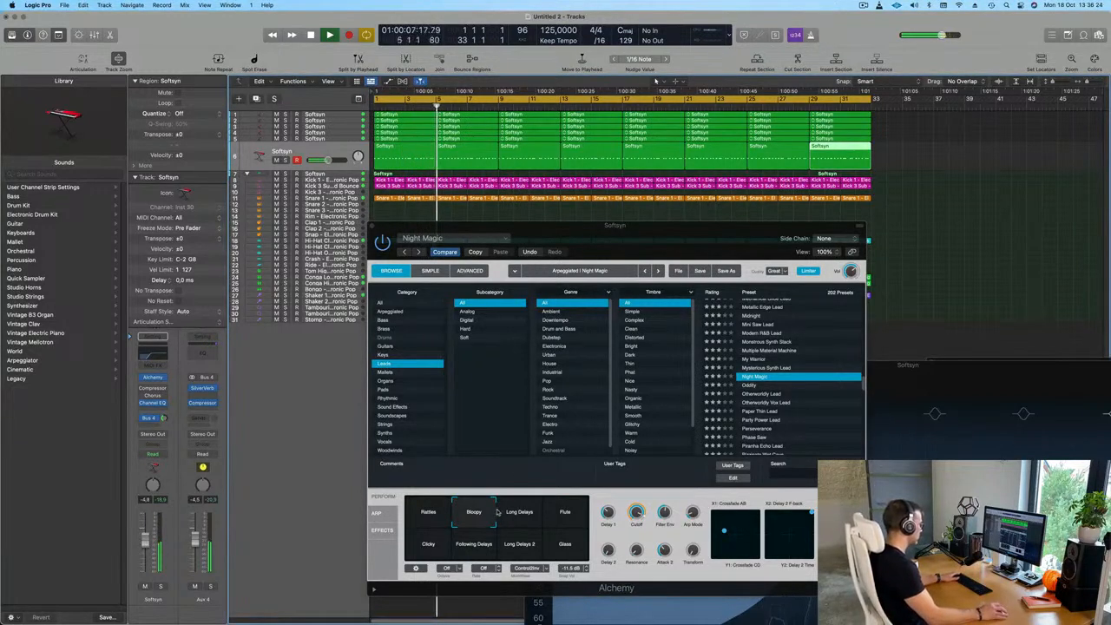
{"action": "left_click", "coordinate": [513, 516]}
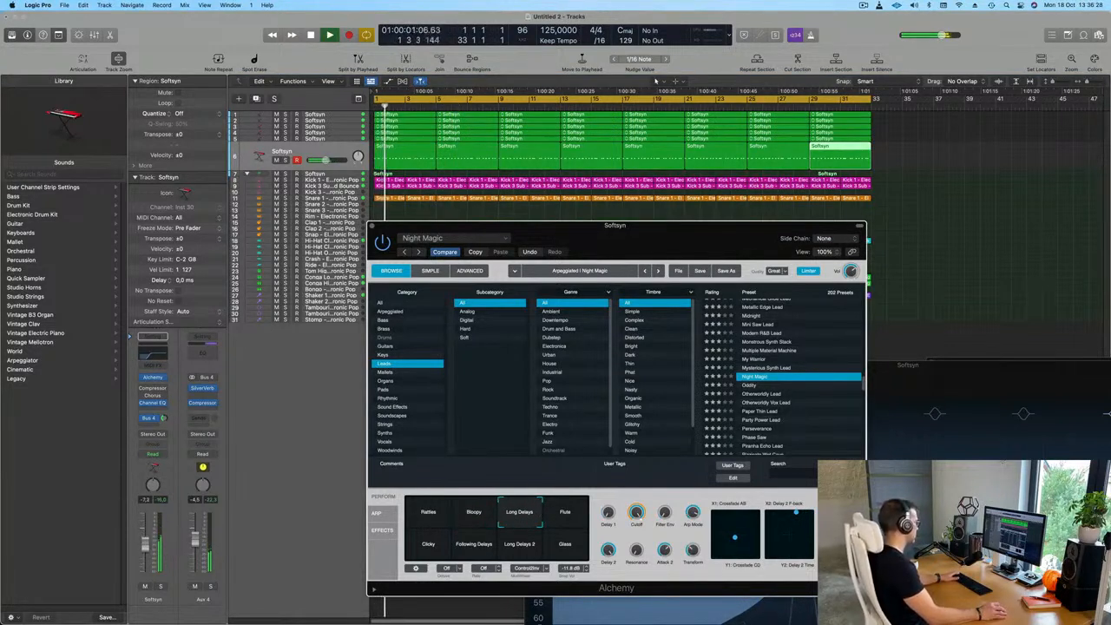
{"action": "left_click_drag", "start_coordinate": [146, 546], "coordinate": [146, 546]}
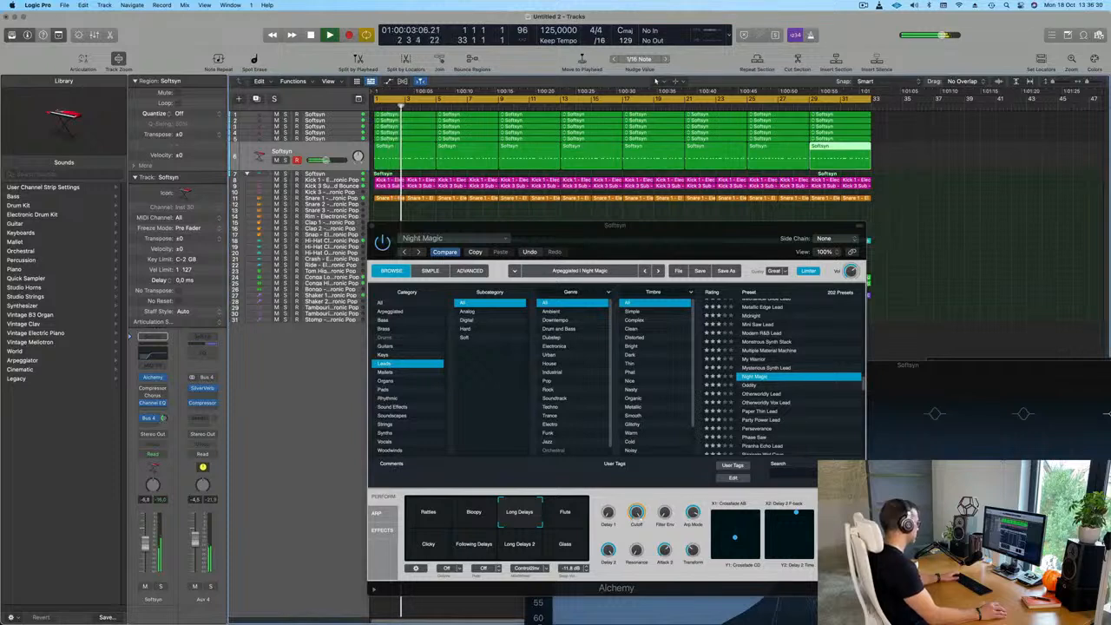
{"action": "left_click", "coordinate": [519, 513]}
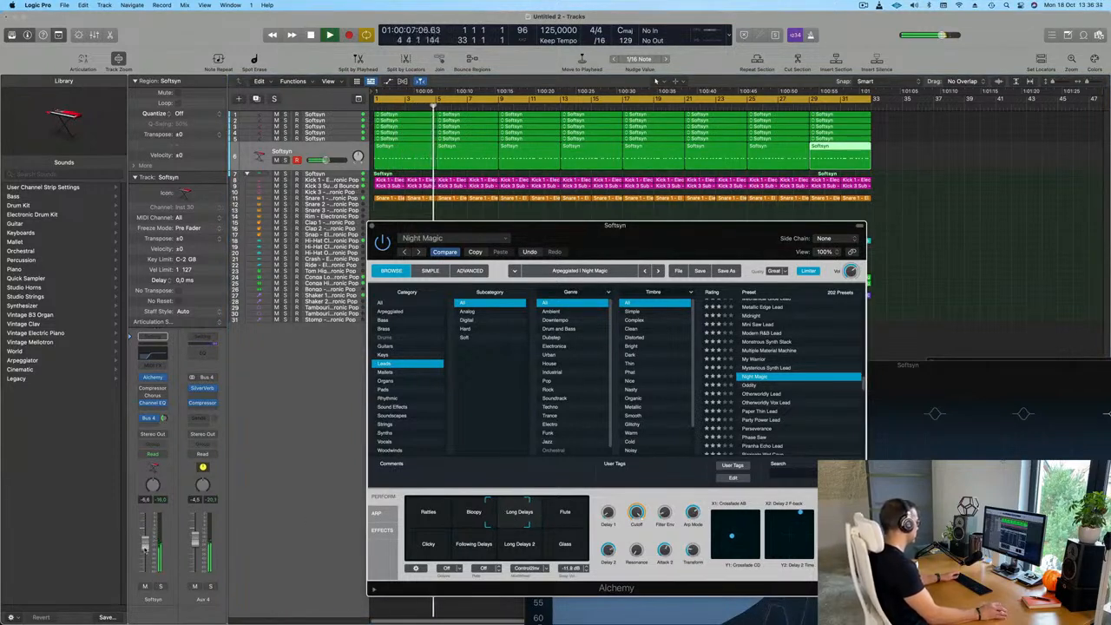
{"action": "left_click", "coordinate": [656, 80]}
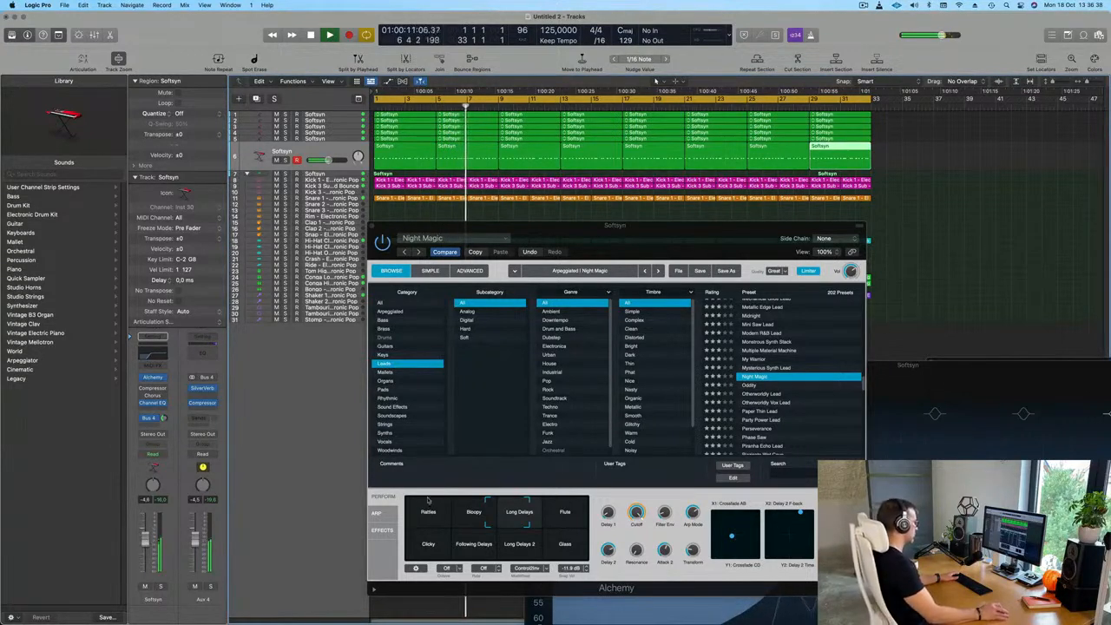
Try the Flute and Clicky variations and settle on a blend of Bloopy, Long Delays, Following Delays and Long Delays 2
{"action": "left_click", "coordinate": [575, 515]}
{"action": "left_click_drag", "start_coordinate": [575, 528], "coordinate": [506, 557]}
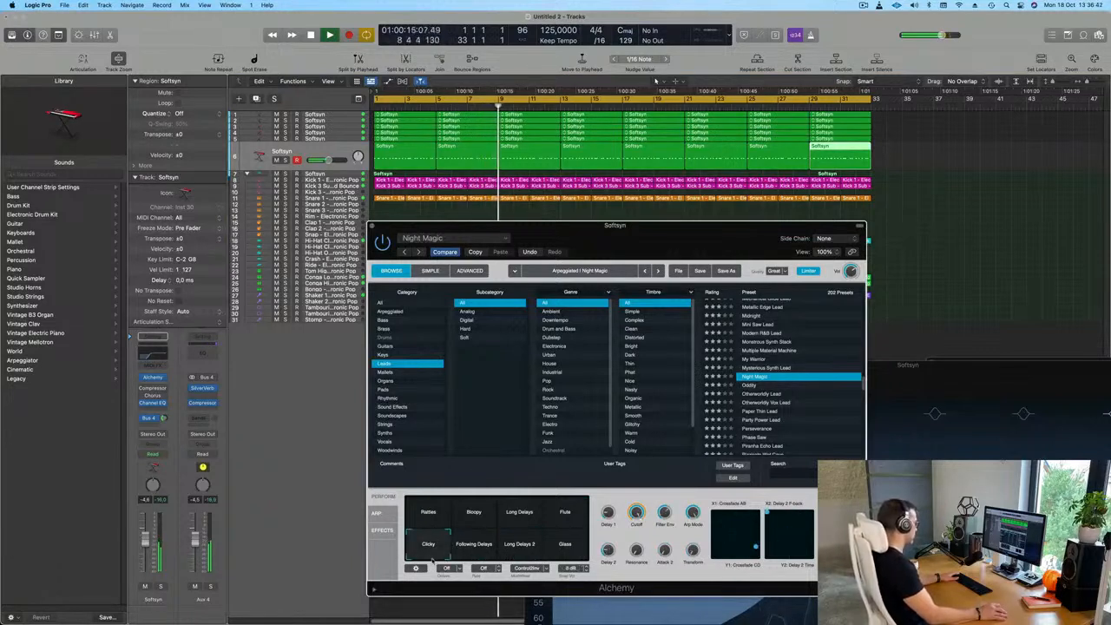
{"action": "left_click_drag", "start_coordinate": [429, 538], "coordinate": [478, 519]}
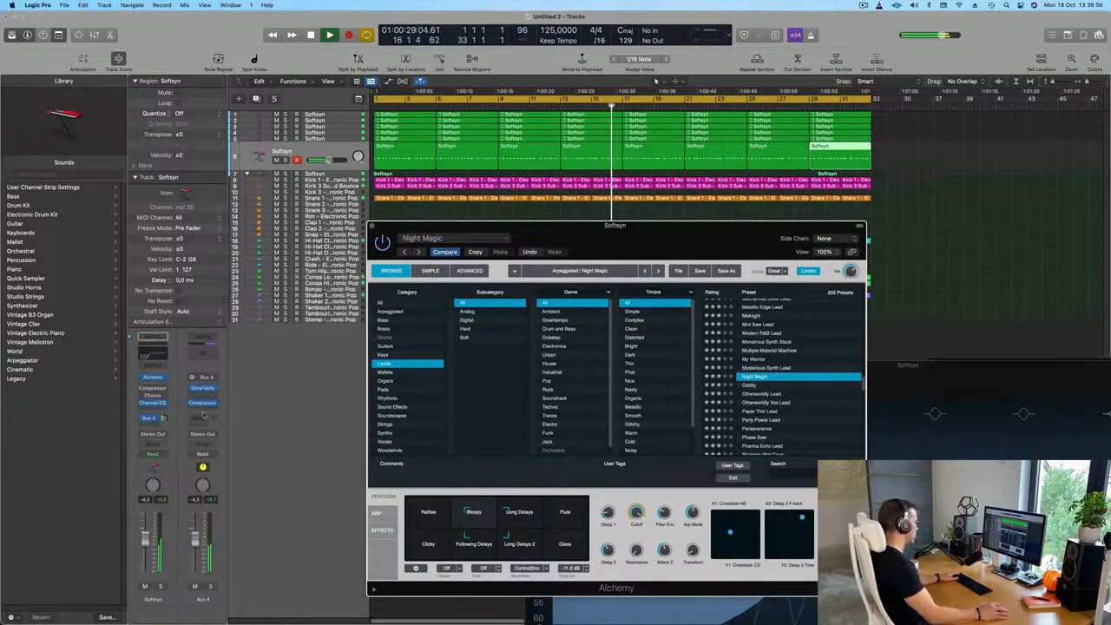
Transpose all notes in the eight Softsyn lead regions down one octave to C3
{"action": "left_click", "coordinate": [428, 152]}
{"action": "left_click", "coordinate": [327, 155]}
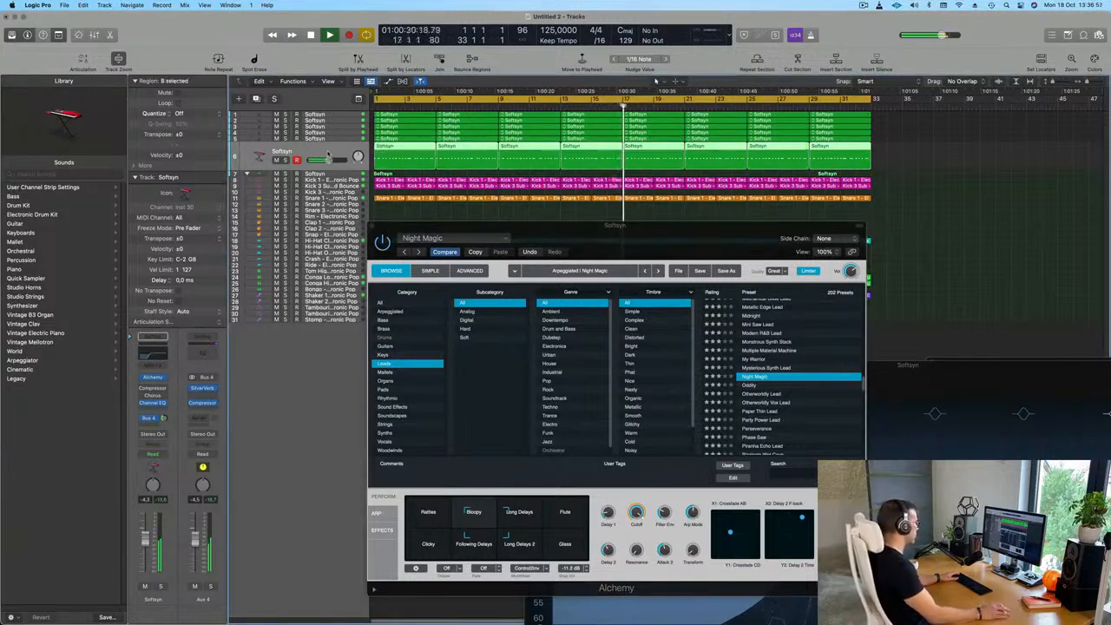
{"action": "double_click", "coordinate": [406, 148]}
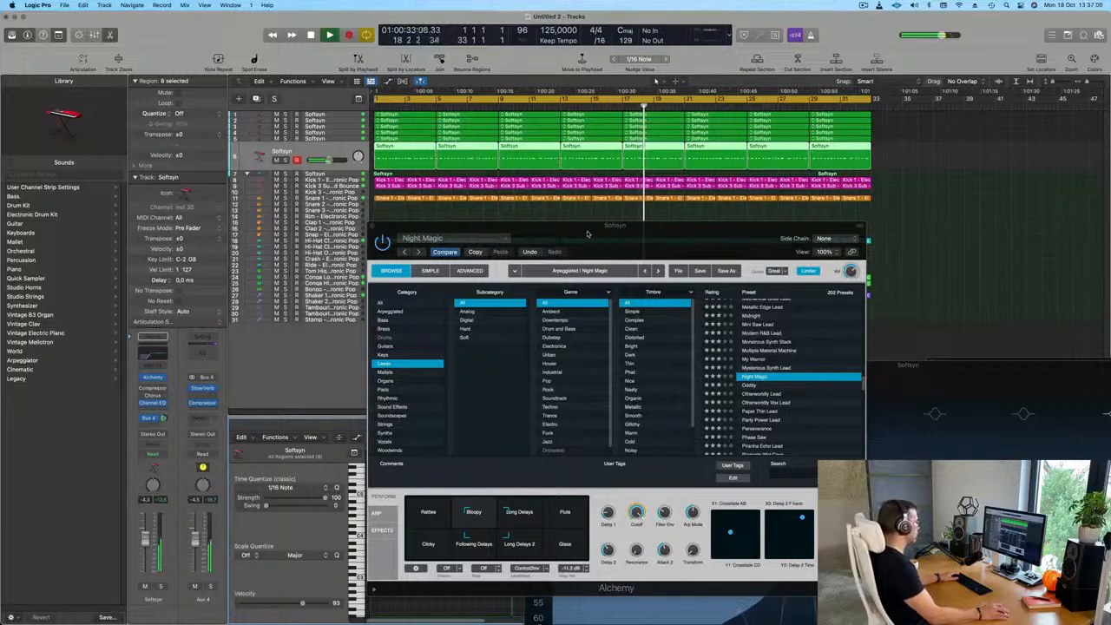
{"action": "left_click_drag", "start_coordinate": [587, 230], "coordinate": [980, 92]}
{"action": "left_click", "coordinate": [457, 501]}
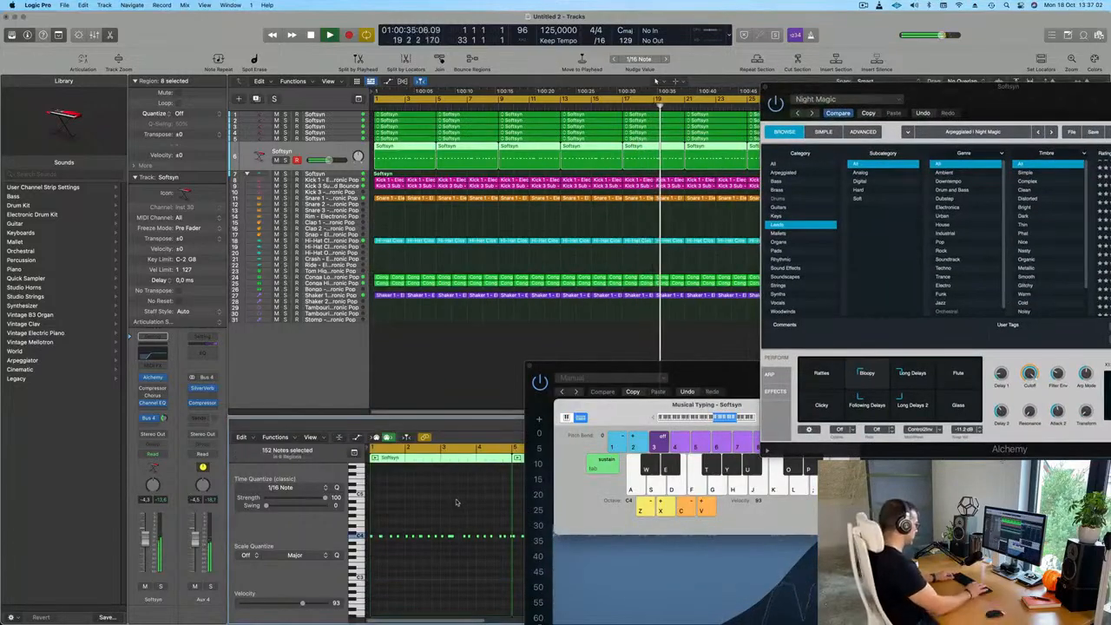
{"action": "key", "text": "super+a"}
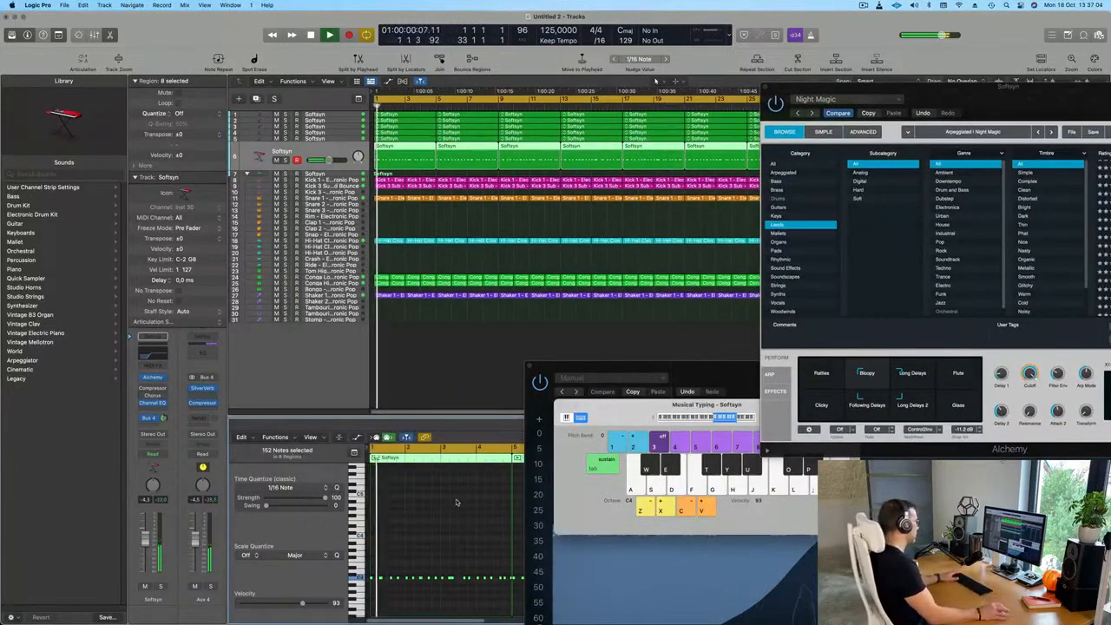
Raise the lead track's volume to -3.5 dB and set its Channel EQ low cut to 177 Hz
{"action": "left_click_drag", "start_coordinate": [1010, 105], "coordinate": [713, 157]}
{"action": "left_click_drag", "start_coordinate": [147, 543], "coordinate": [148, 540]}
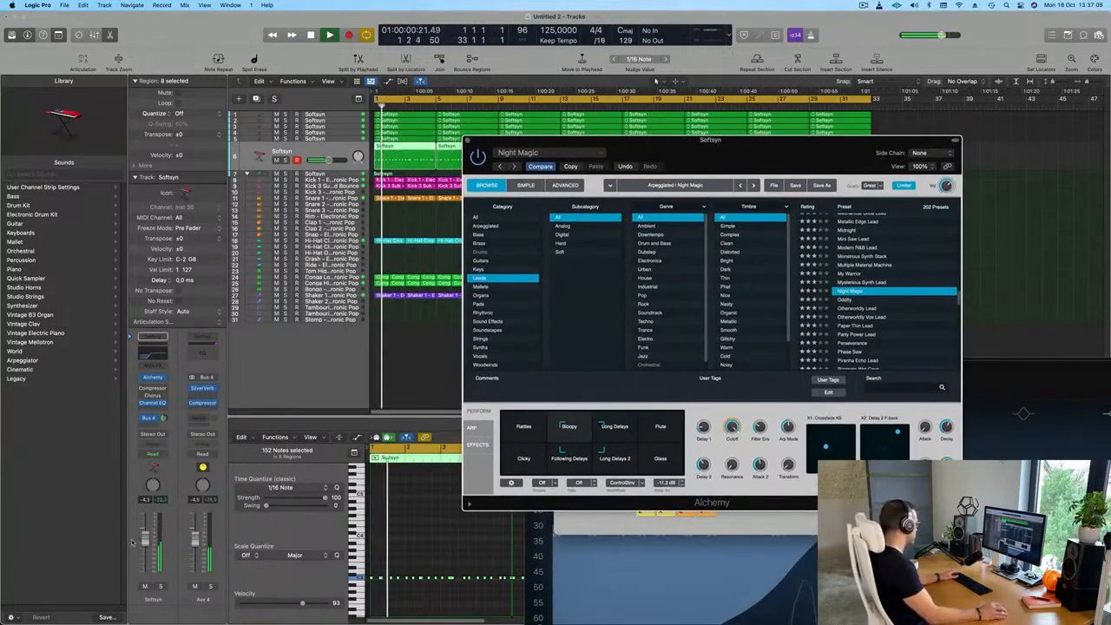
{"action": "left_click", "coordinate": [163, 405]}
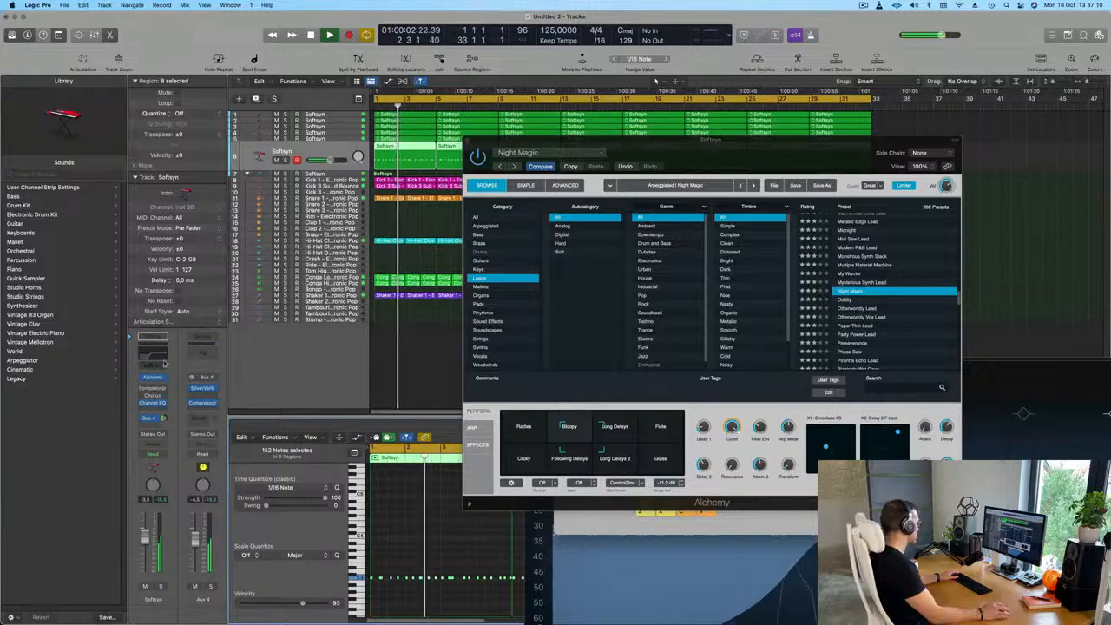
{"action": "left_click_drag", "start_coordinate": [455, 282], "coordinate": [529, 304]}
{"action": "left_click_drag", "start_coordinate": [546, 133], "coordinate": [539, 539]}
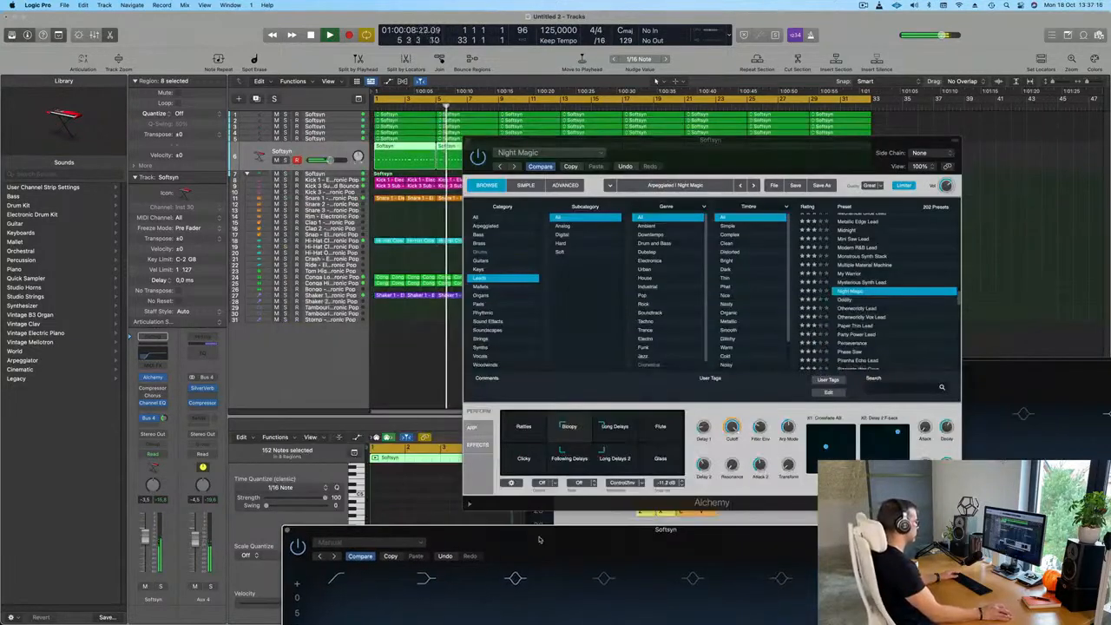
Replay the arrangement from the start and raise the lead track's volume to -2.5 dB
{"action": "left_click", "coordinate": [736, 491]}
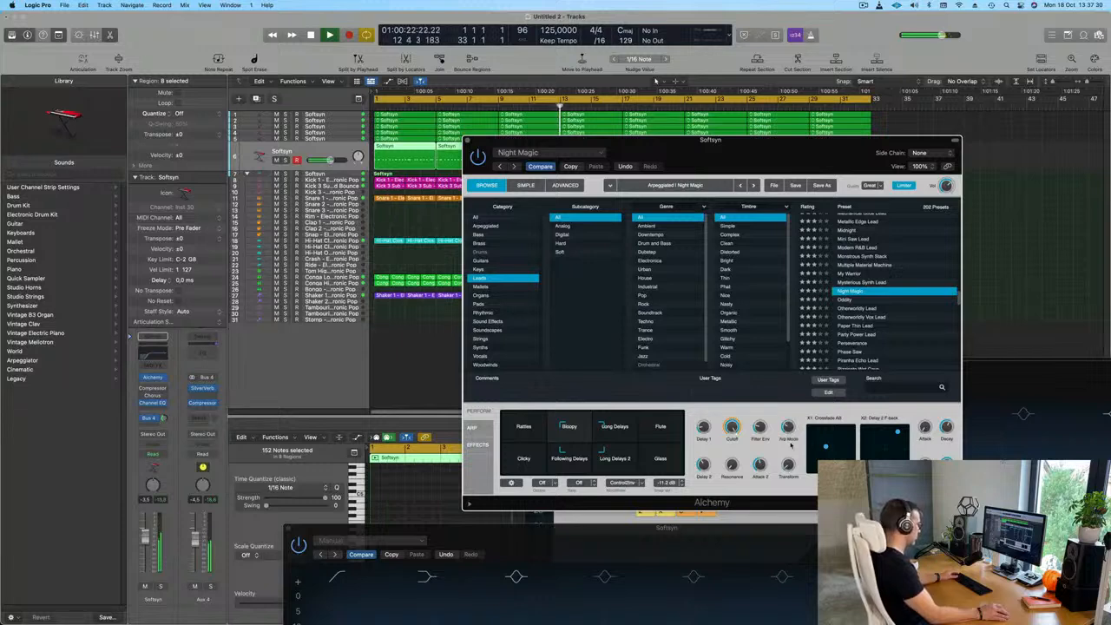
{"action": "key", "text": "space"}
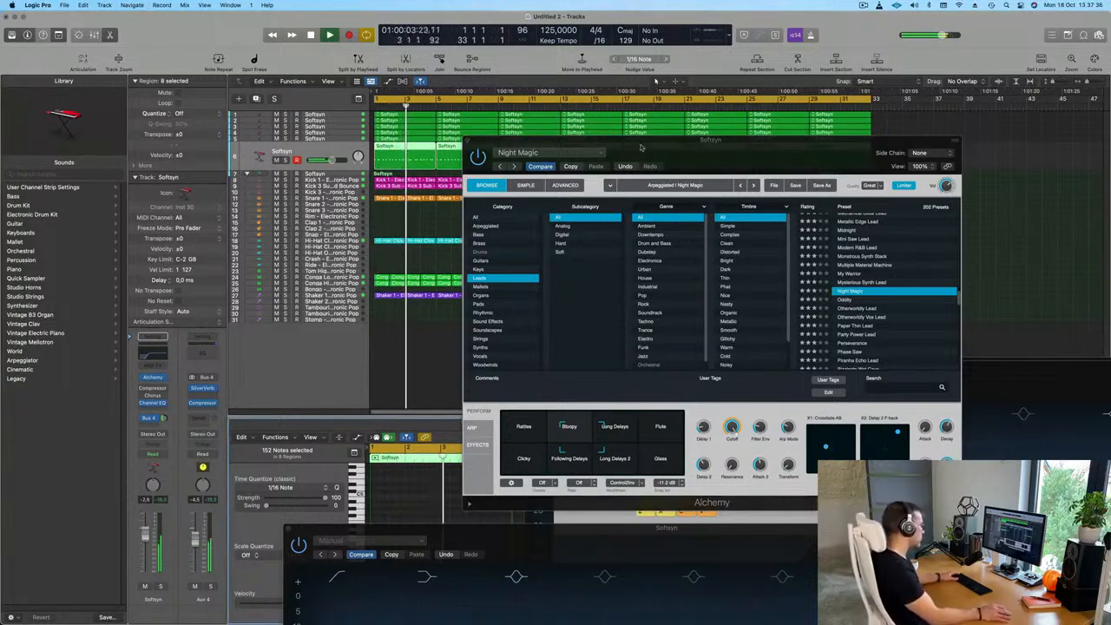
{"action": "left_click_drag", "start_coordinate": [730, 141], "coordinate": [634, 148]}
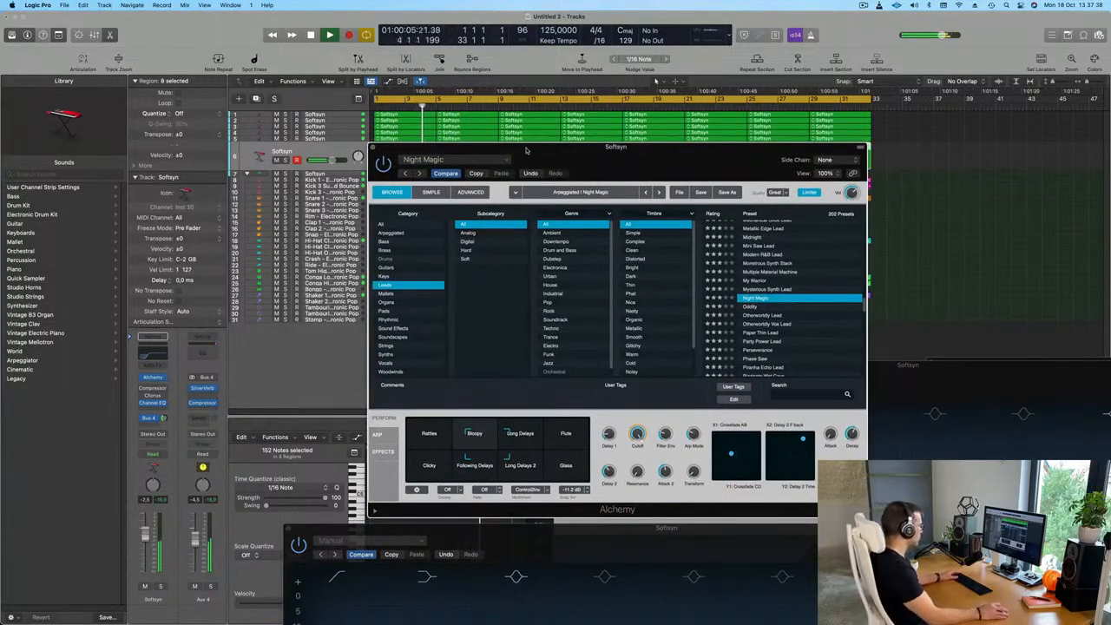
{"action": "left_click_drag", "start_coordinate": [518, 150], "coordinate": [499, 148]}
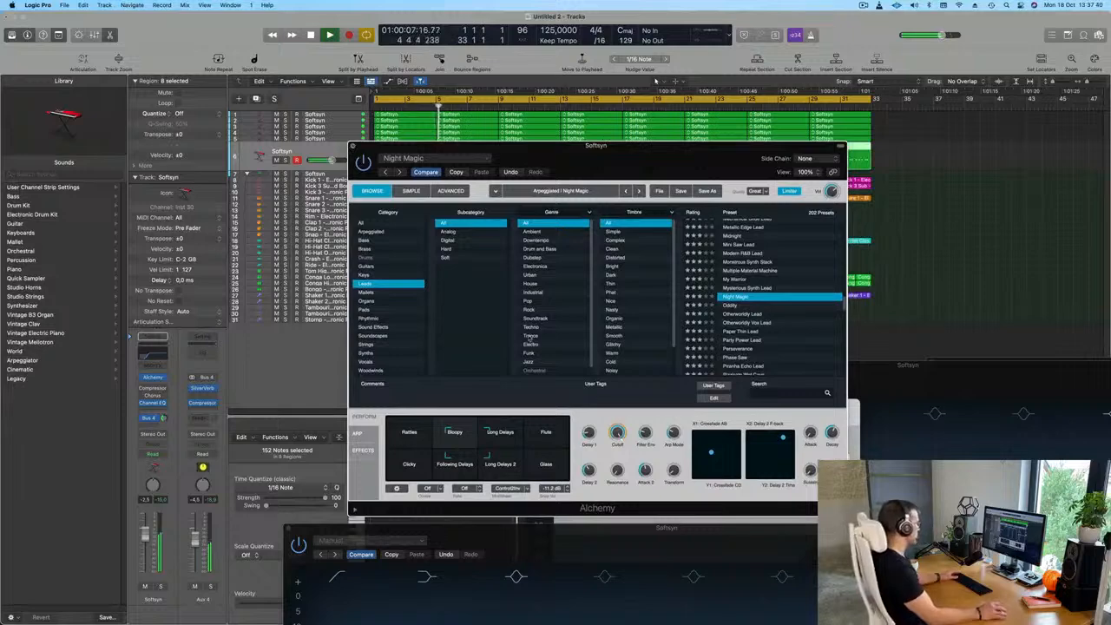
Close the Alchemy, 276 Hz Channel EQ and Musical Typing windows, and bring the lead's Channel EQ fully into view
{"action": "key", "text": "super+w"}
{"action": "scroll", "coordinate": [590, 263], "scroll_direction": "down", "scroll_amount": 5}
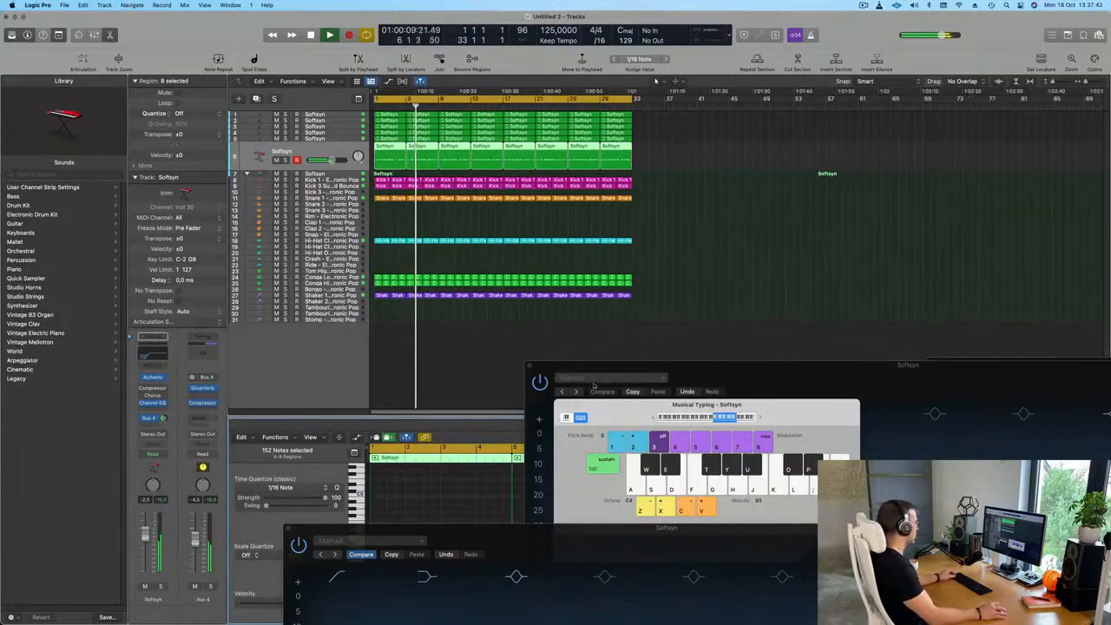
{"action": "left_click_drag", "start_coordinate": [606, 380], "coordinate": [402, 256]}
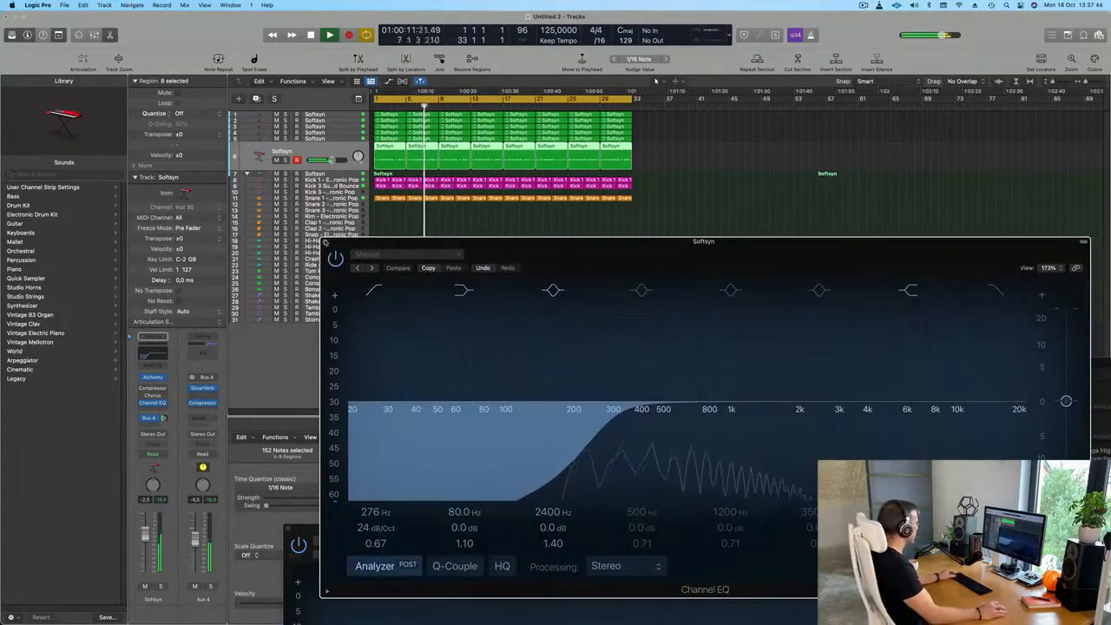
{"action": "left_click_drag", "start_coordinate": [326, 244], "coordinate": [289, 530]}
{"action": "left_click_drag", "start_coordinate": [553, 406], "coordinate": [504, 291]}
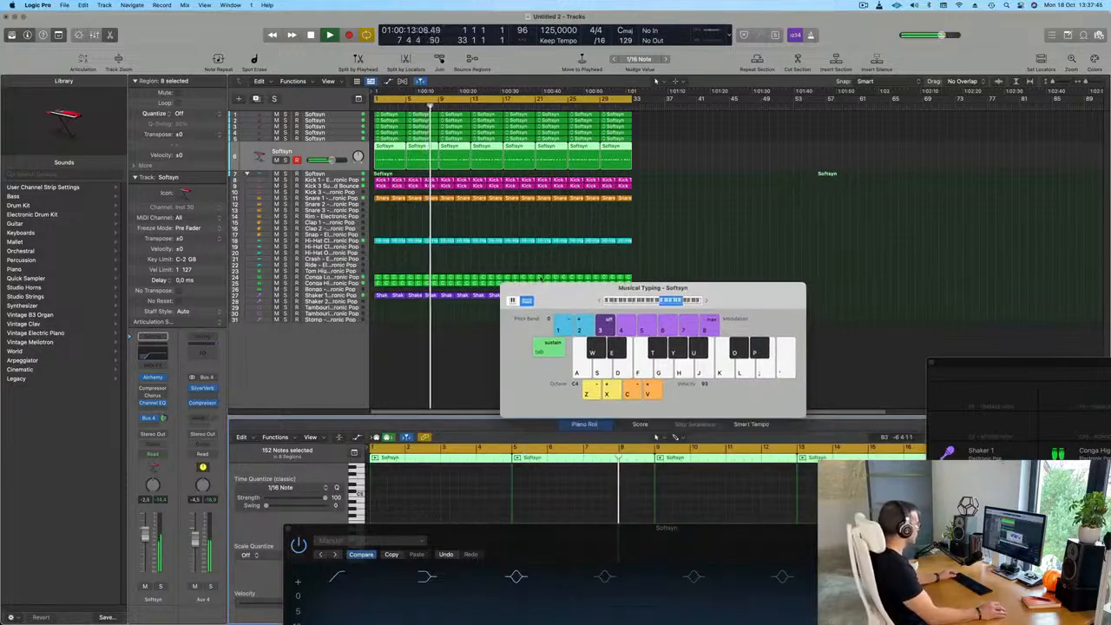
{"action": "left_click", "coordinate": [507, 288]}
{"action": "left_click_drag", "start_coordinate": [703, 527], "coordinate": [704, 249]}
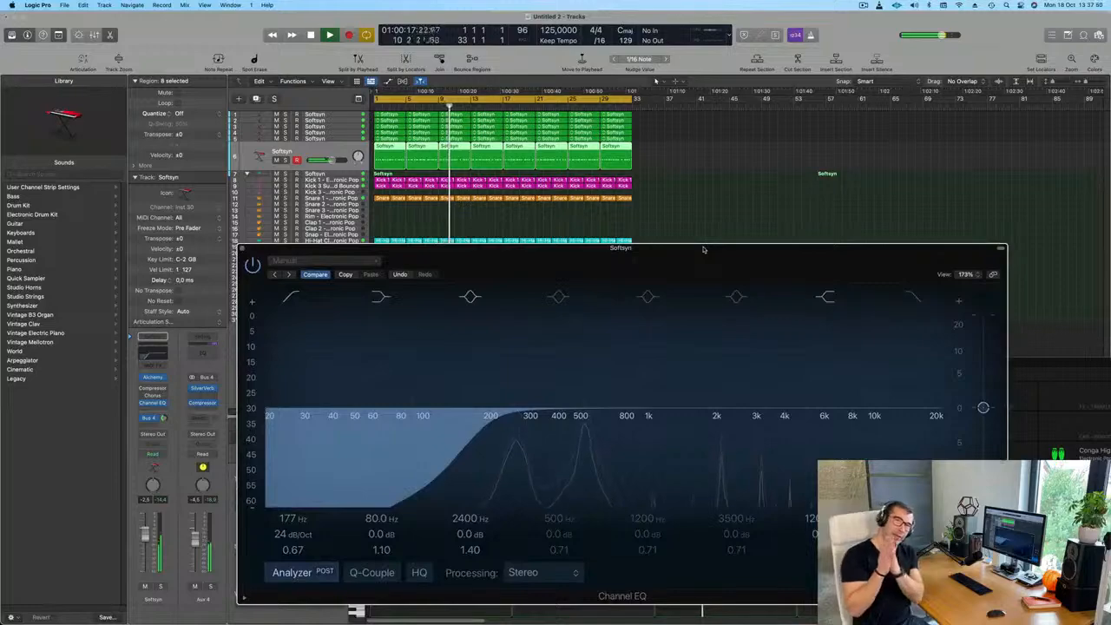